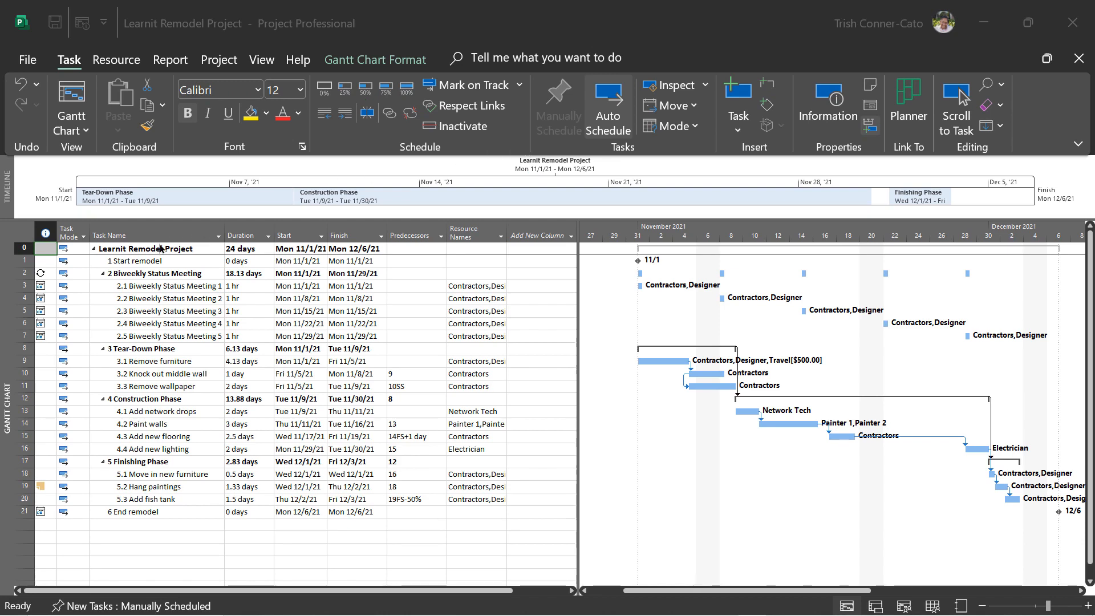
# - Mark Biweekly Status Meeting 1 and the Remove furniture, Knock out middle wall and Remove wallpaper tasks as 100% complete
pyautogui.click(110, 286)
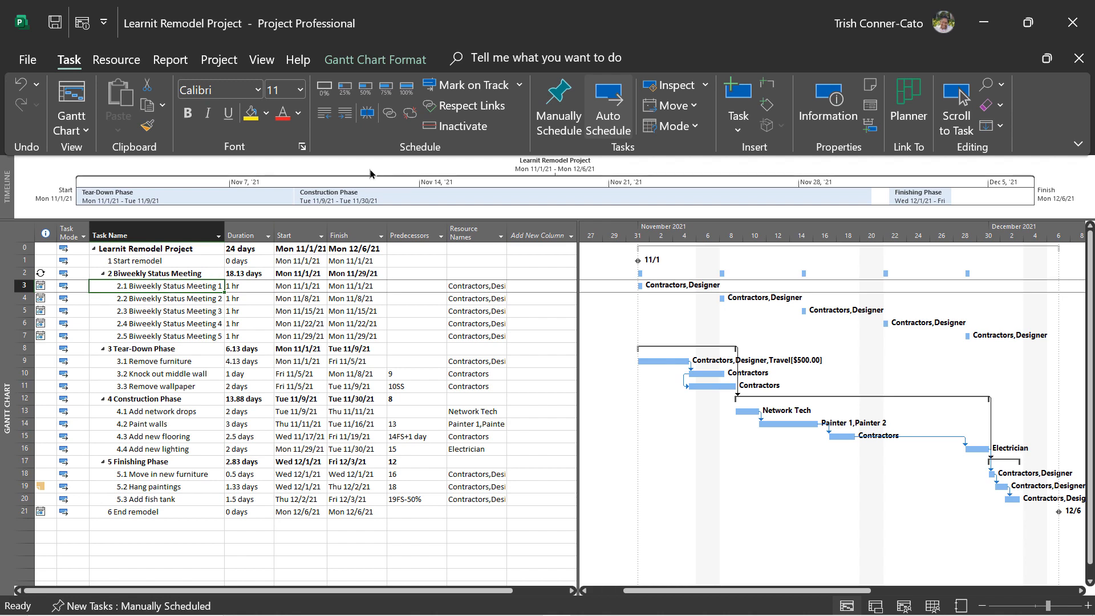
pyautogui.click(407, 91)
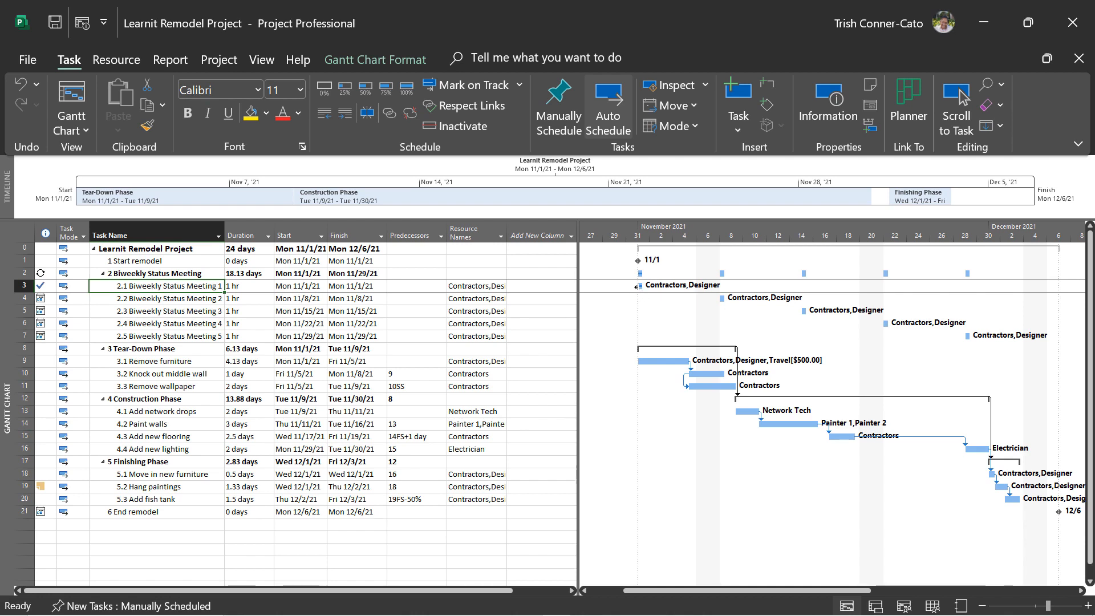
pyautogui.click(126, 363)
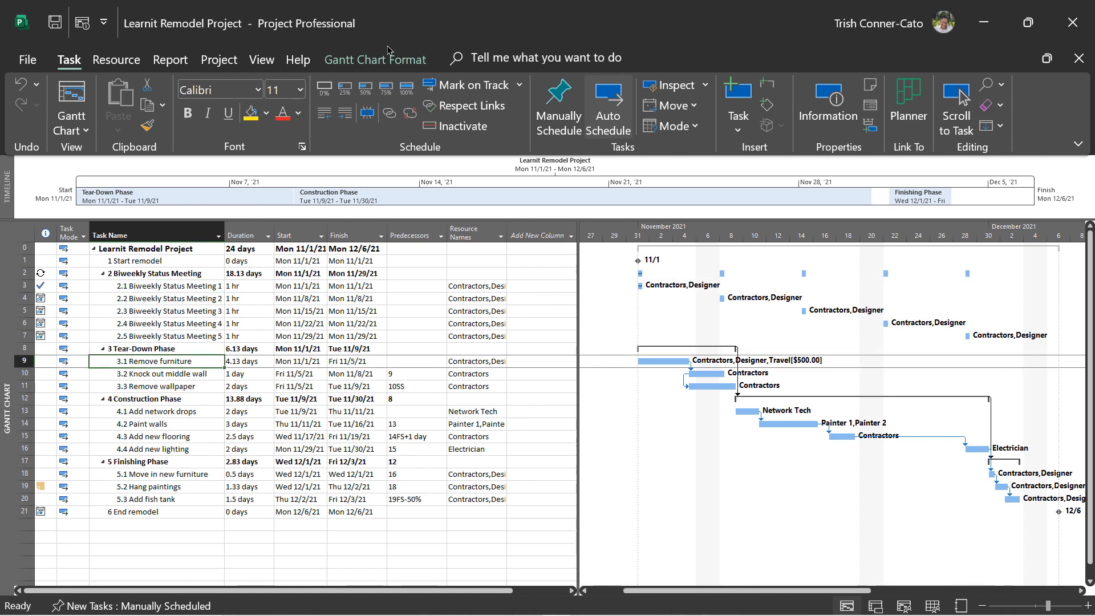
pyautogui.click(406, 85)
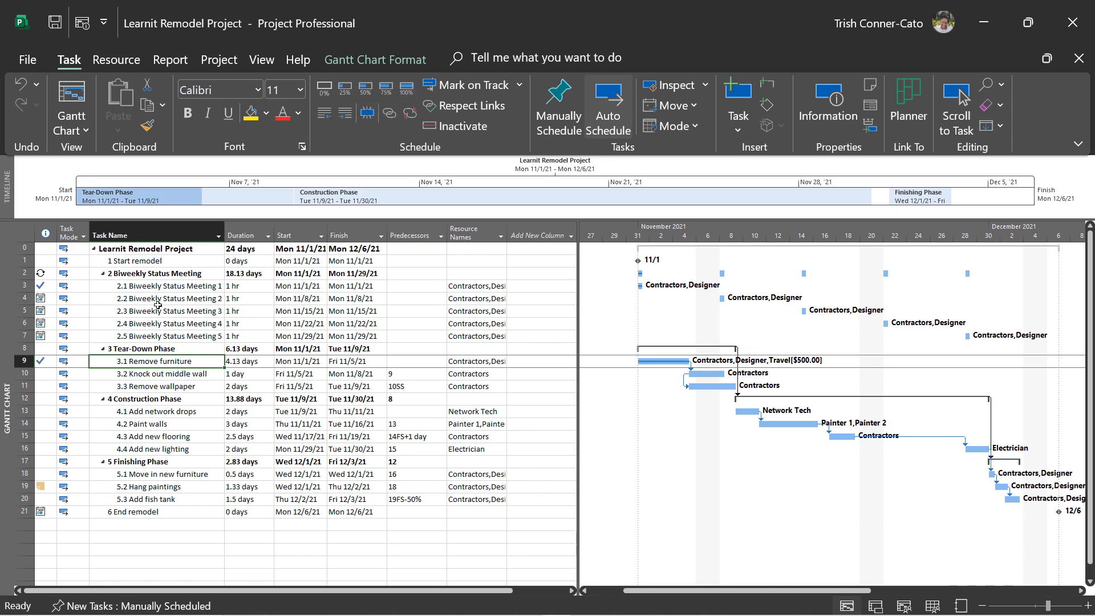
pyautogui.click(140, 375)
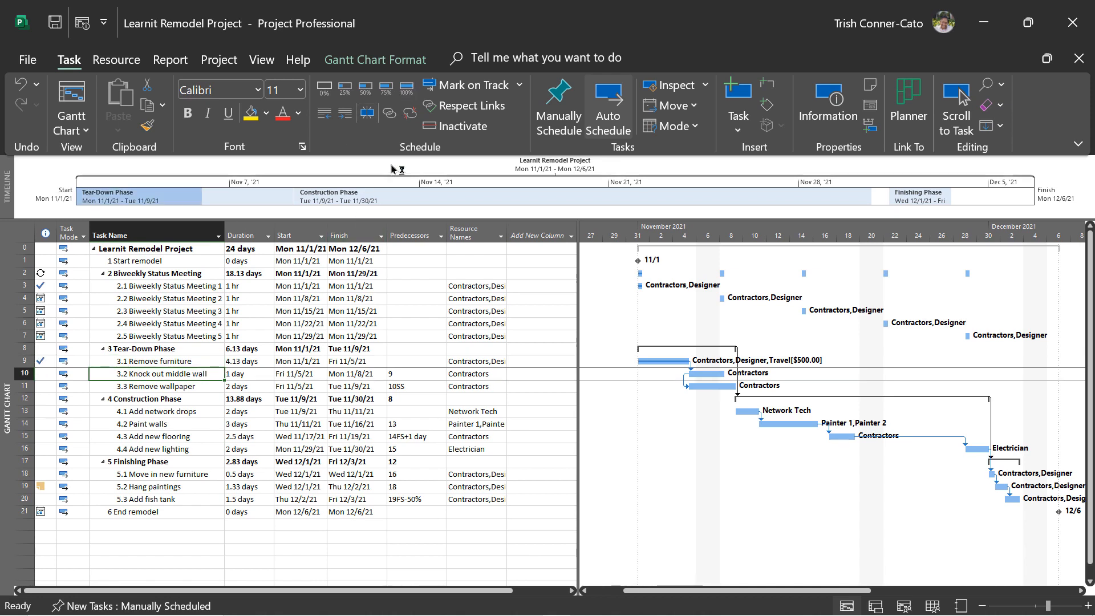
pyautogui.click(409, 93)
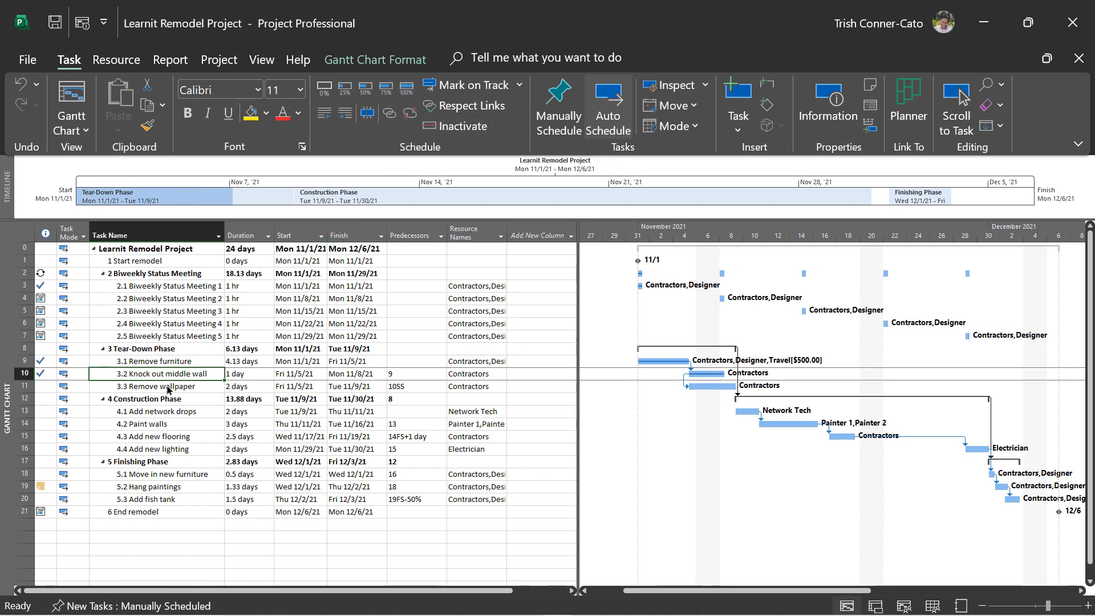
pyautogui.click(171, 388)
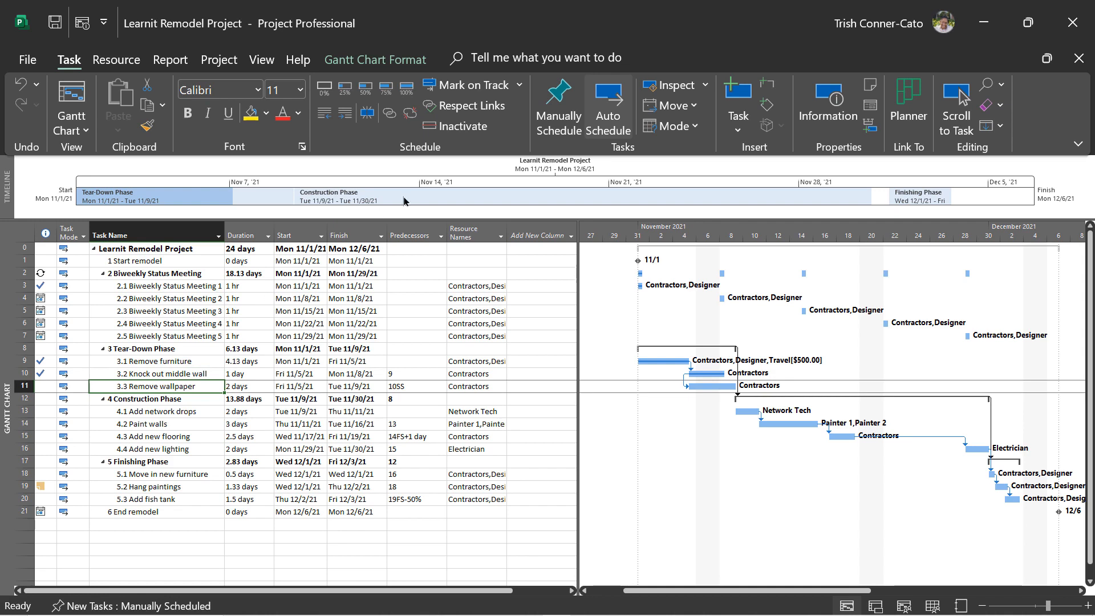
pyautogui.click(408, 90)
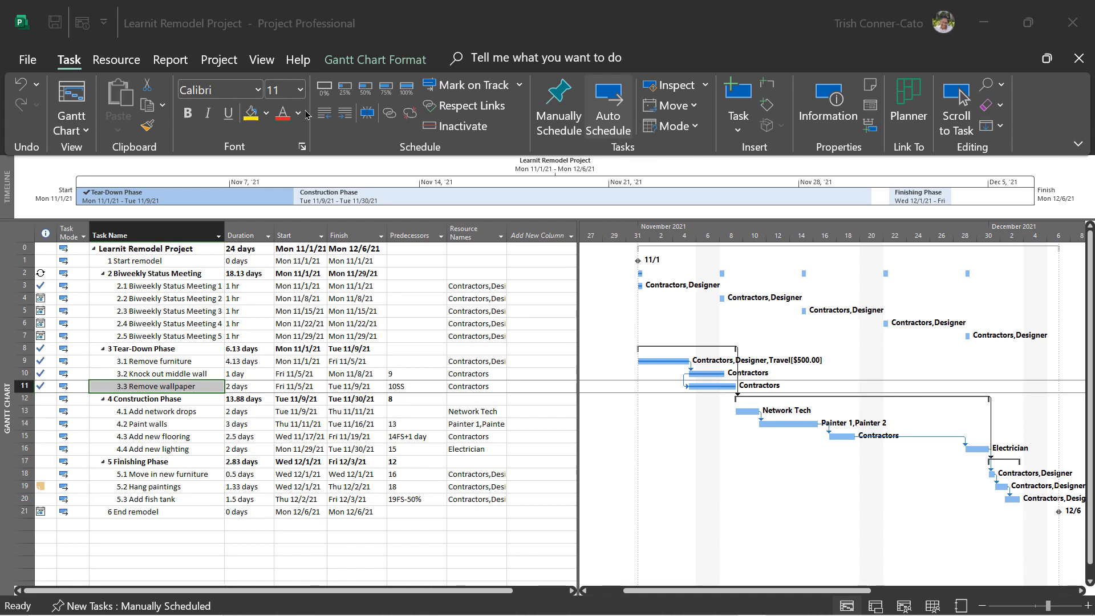
# - Switch the Gantt Chart's task sheet from the Entry table to the Tracking table
pyautogui.click(262, 60)
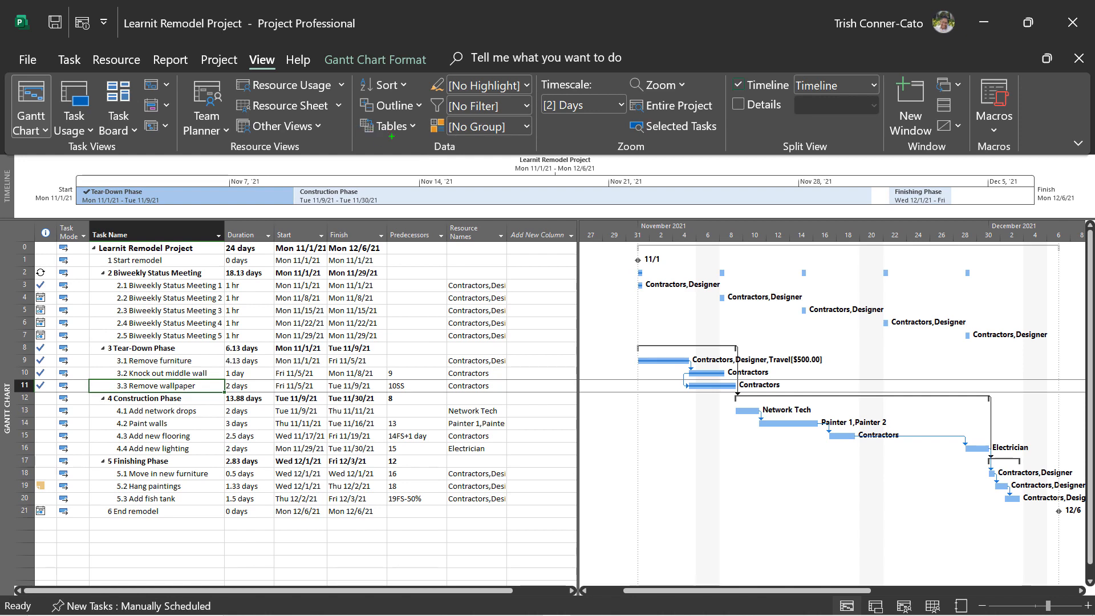
pyautogui.moveTo(392, 138); pyautogui.dragTo(396, 200)
pyautogui.click(397, 131)
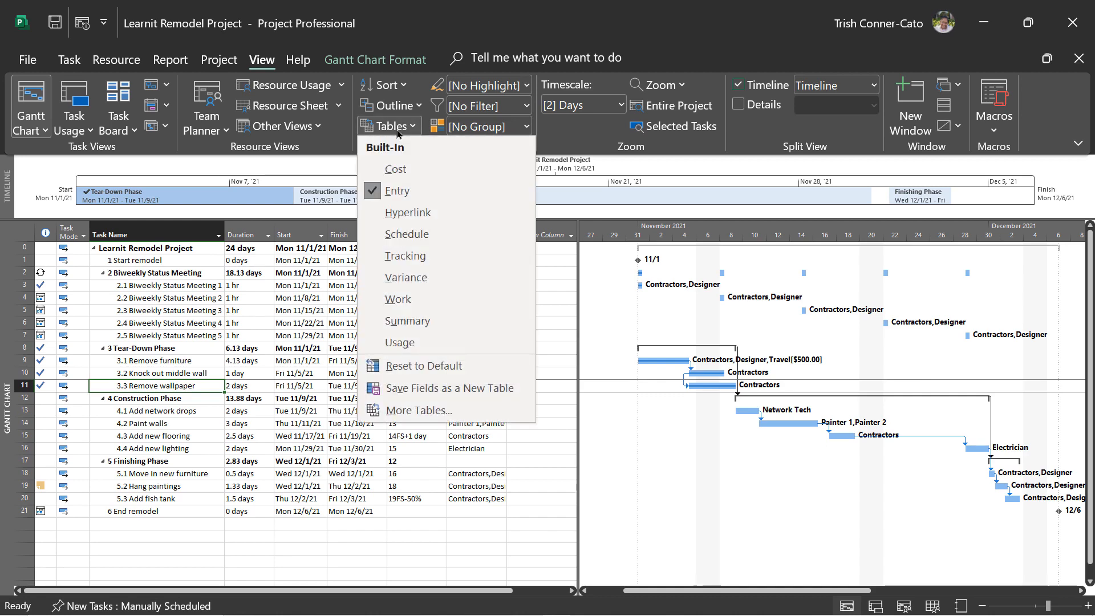
pyautogui.click(408, 257)
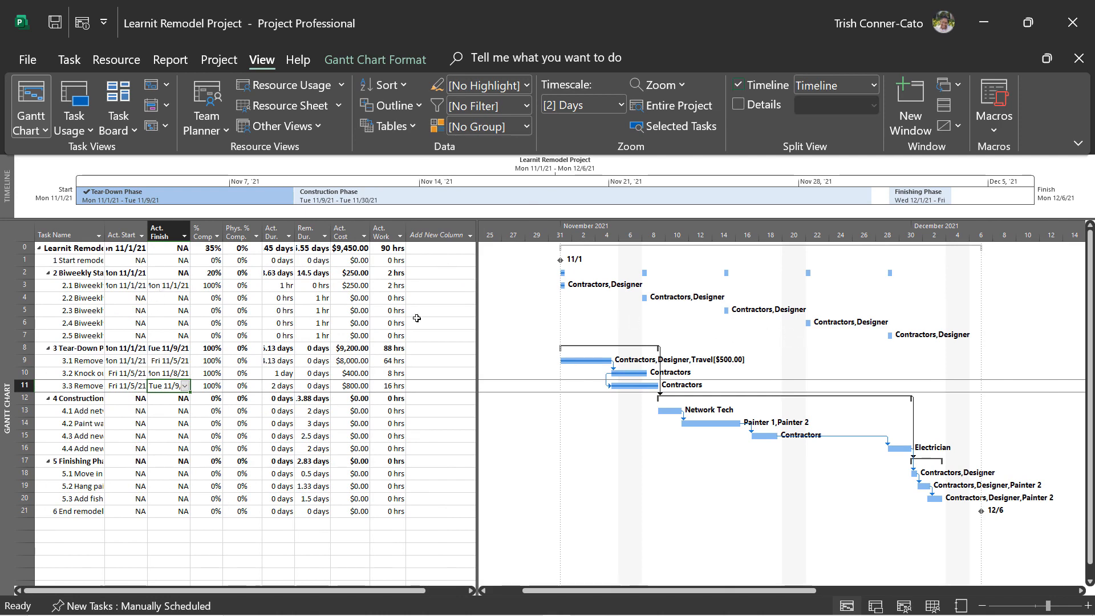
pyautogui.click(450, 312)
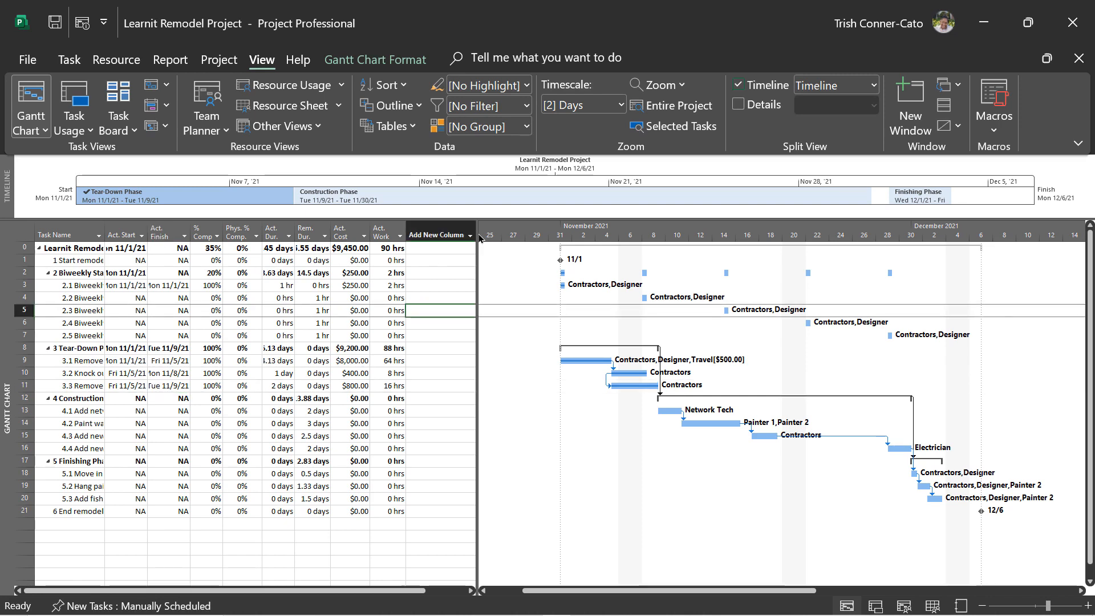
# - Widen the table area beside the Gantt bars and autofit the Task Name, Act. Start and Act. Finish columns
pyautogui.moveTo(479, 237); pyautogui.dragTo(648, 237)
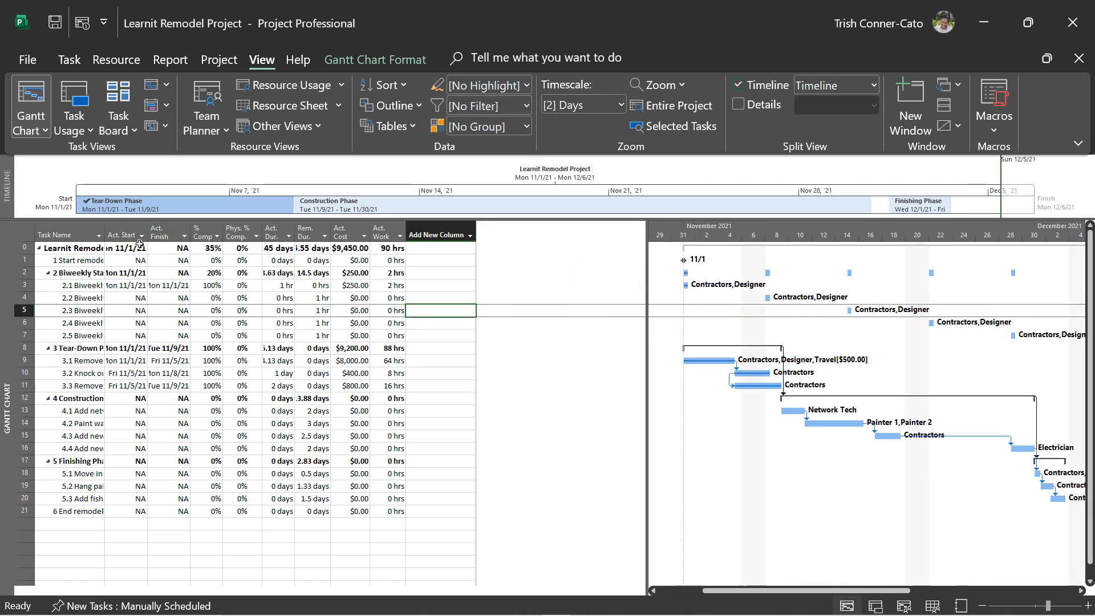
pyautogui.doubleClick(106, 237)
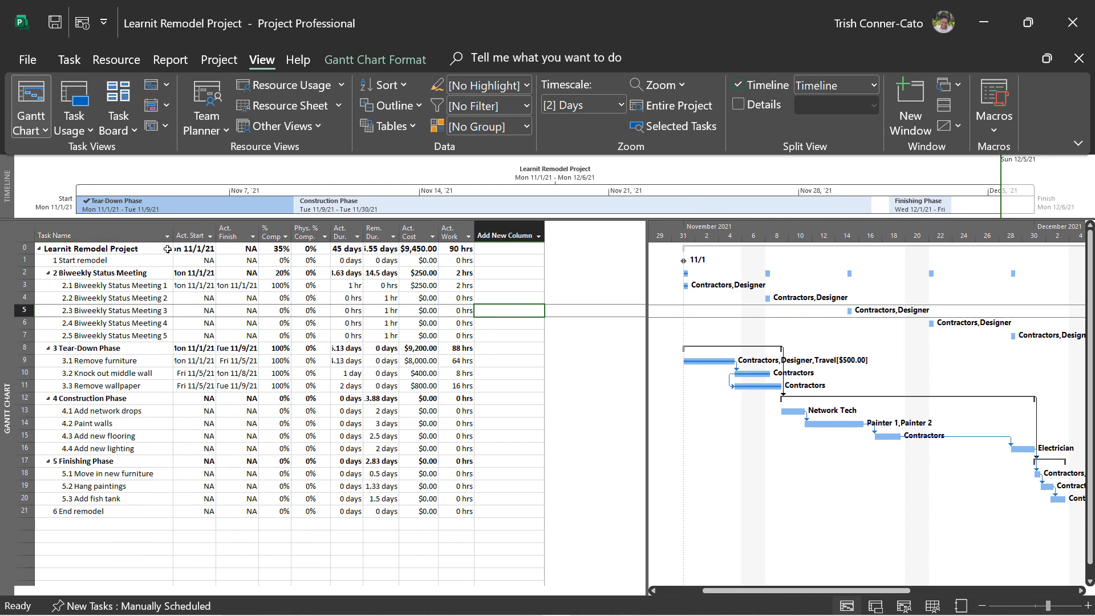
pyautogui.doubleClick(217, 236)
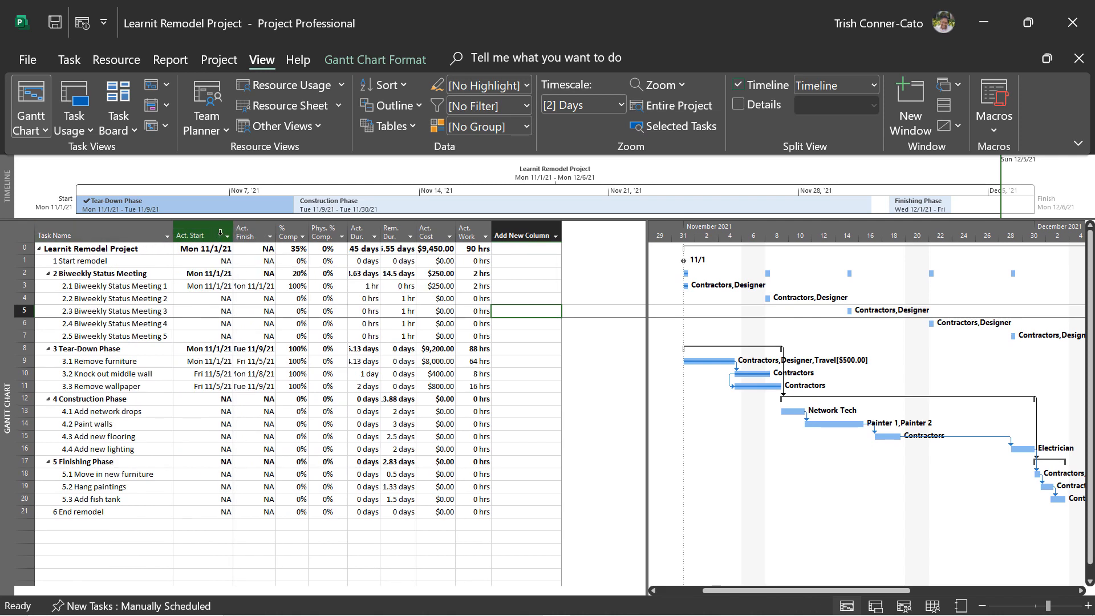
pyautogui.doubleClick(275, 239)
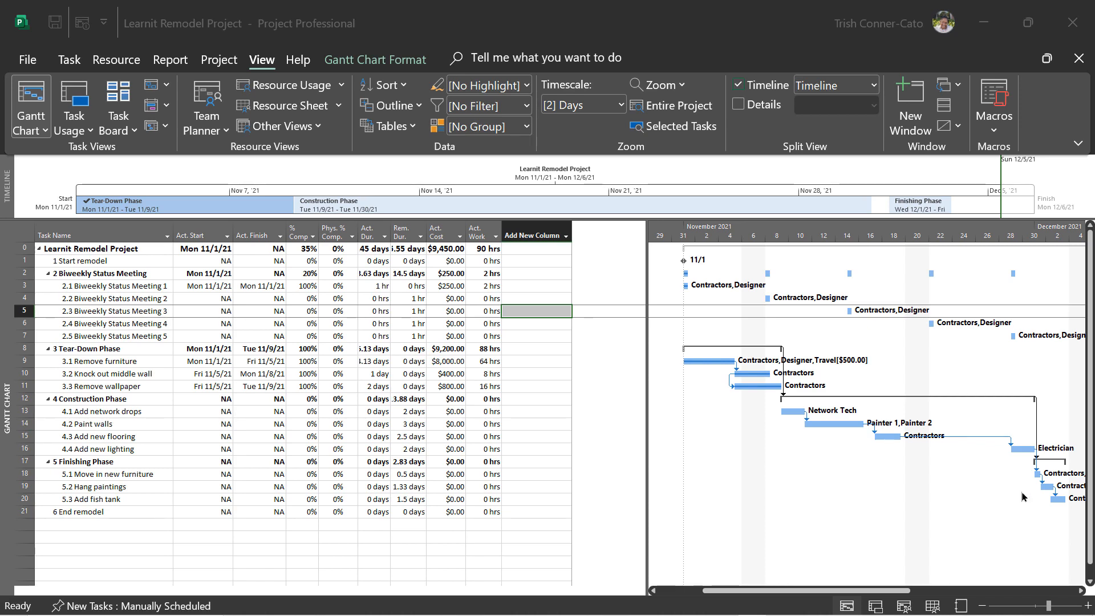
# - Create a copy of the Tracking table named TRACKING WITH BASELINE VALUES and set it to show in the menu
pyautogui.click(388, 127)
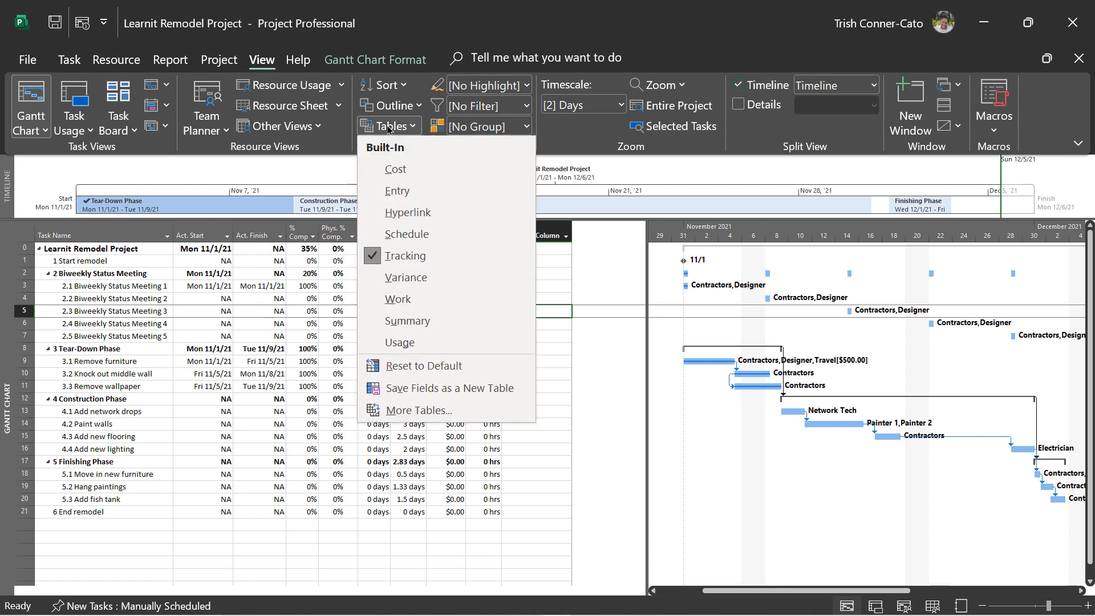
pyautogui.click(416, 410)
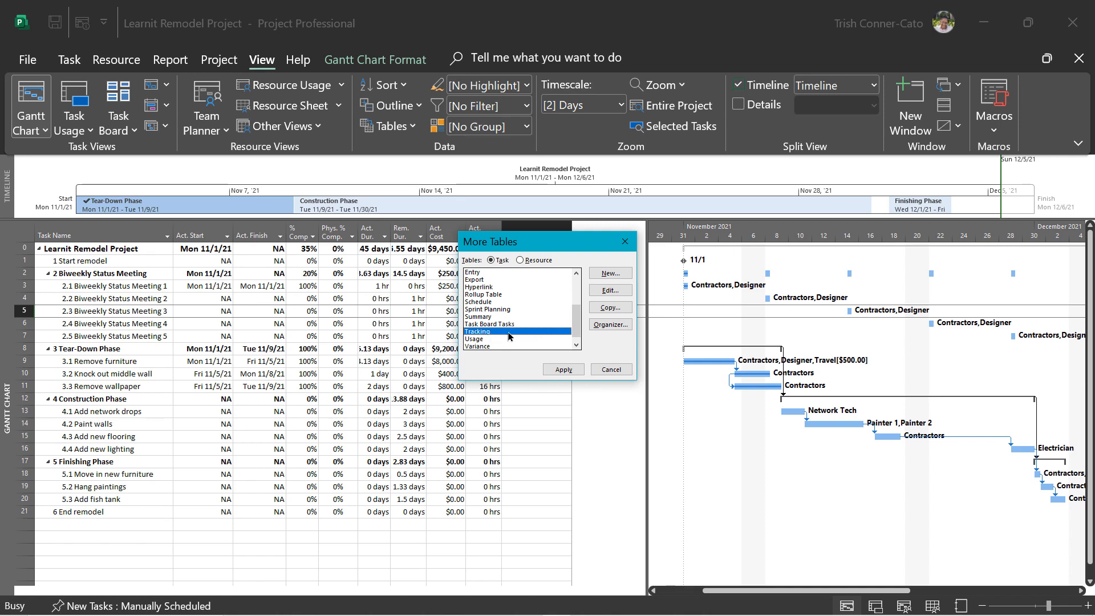
pyautogui.click(609, 309)
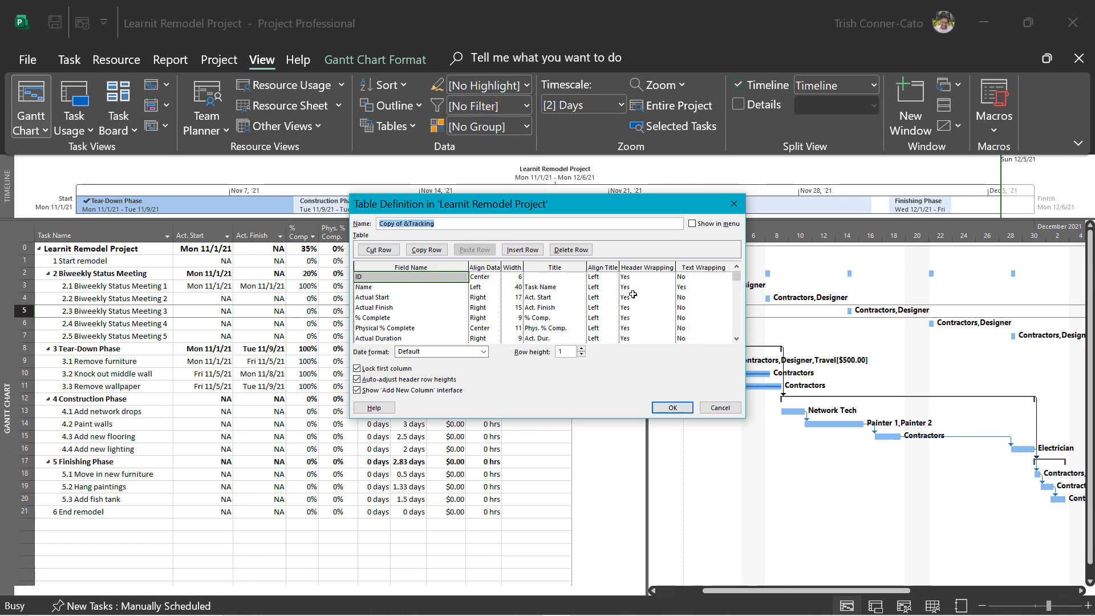
pyautogui.press('capslock')
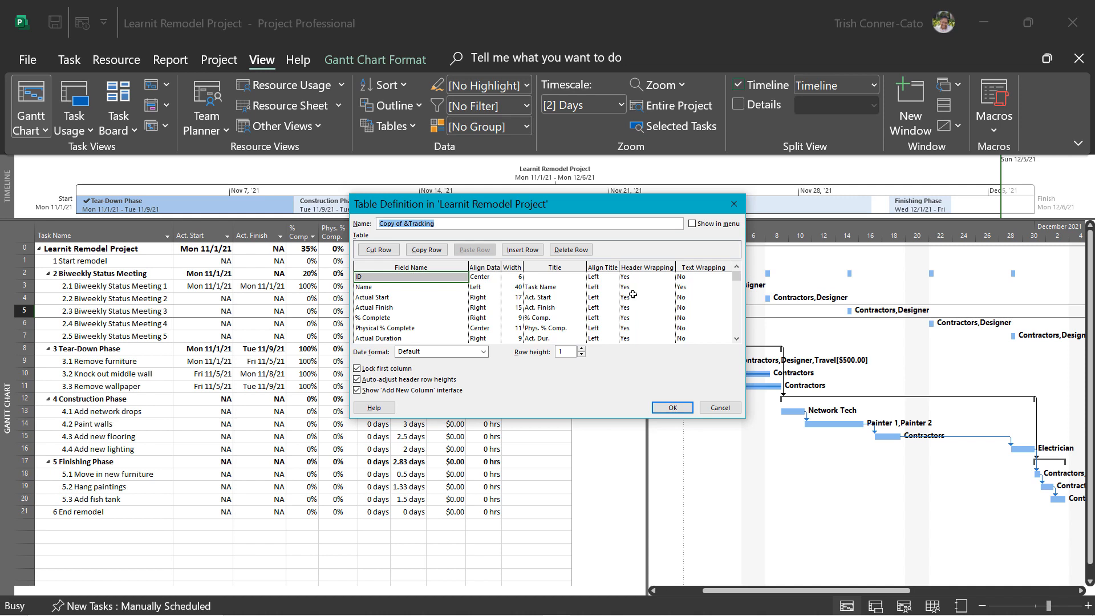
pyautogui.write('TRA')
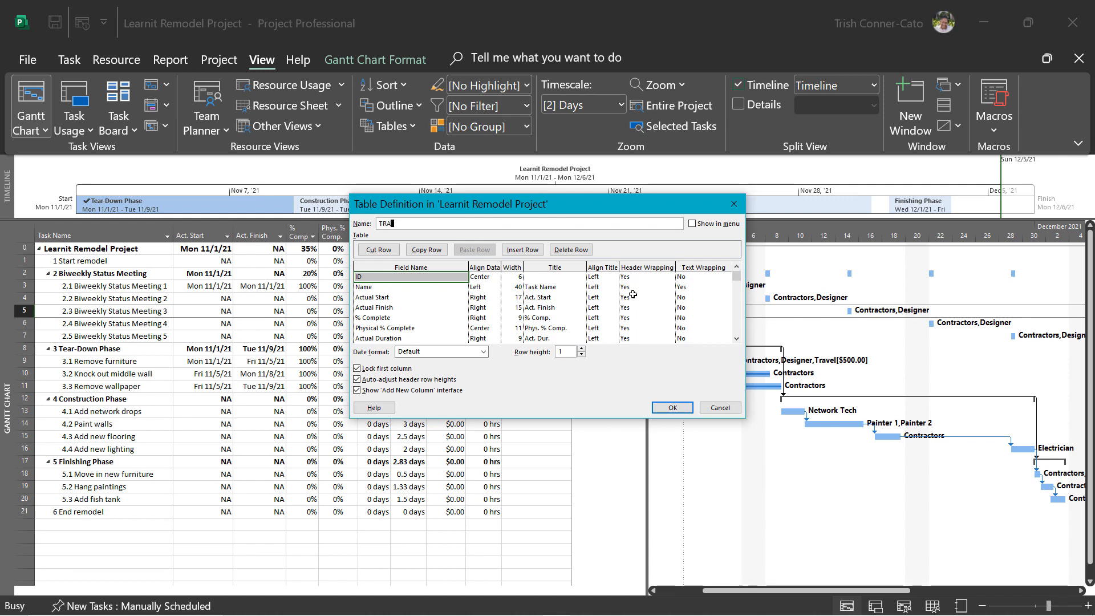
pyautogui.write('CKING WITH BASELINE VALUES')
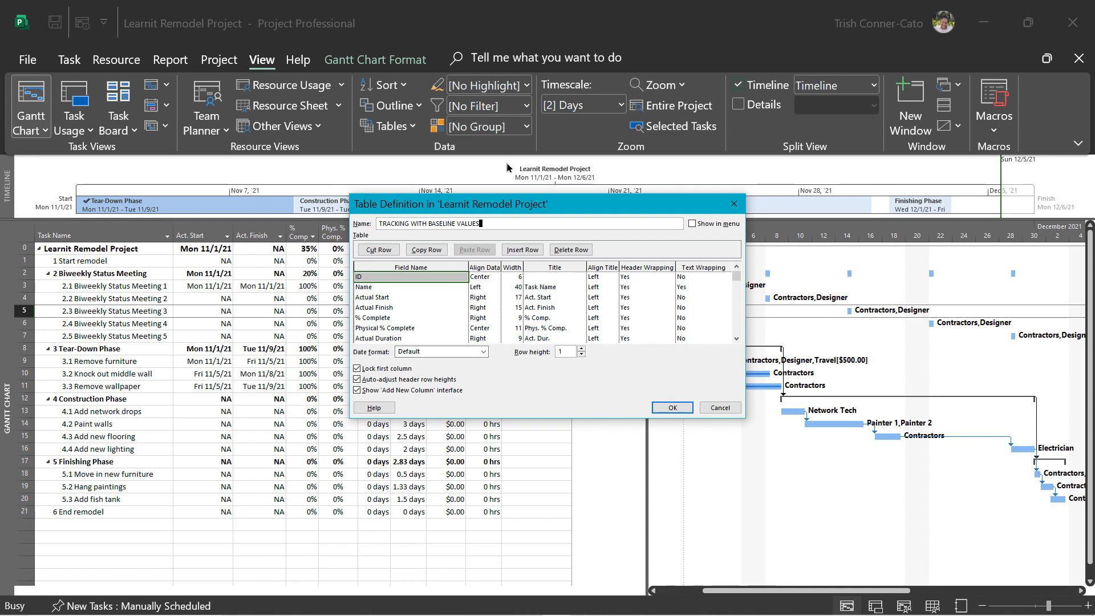
pyautogui.click(691, 225)
pyautogui.click(690, 224)
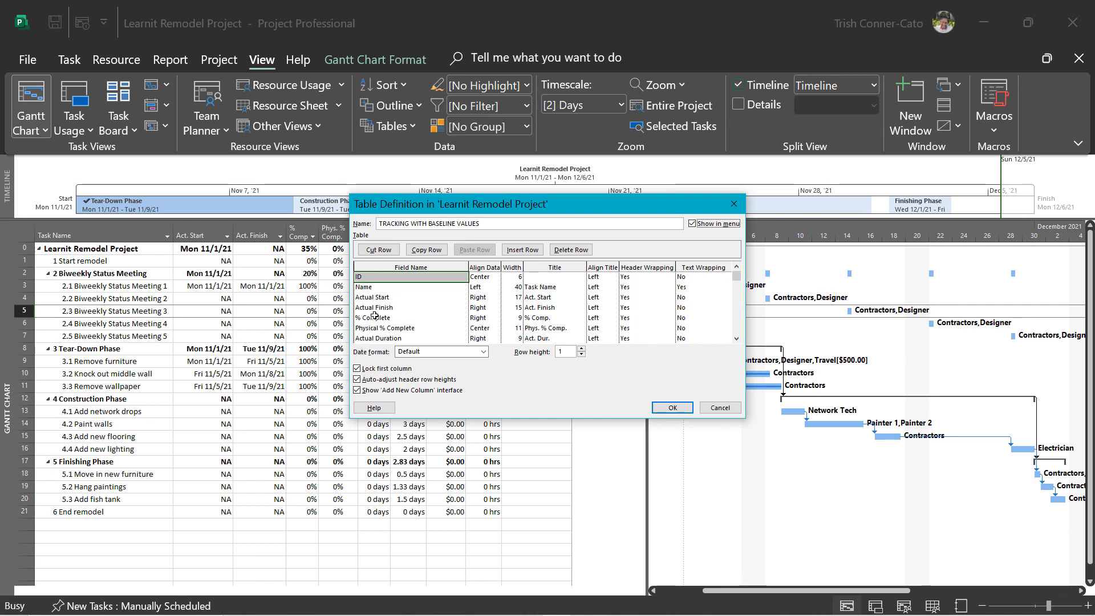
# - Insert a Baseline Start field above Actual Start in the new table's definition
pyautogui.click(392, 298)
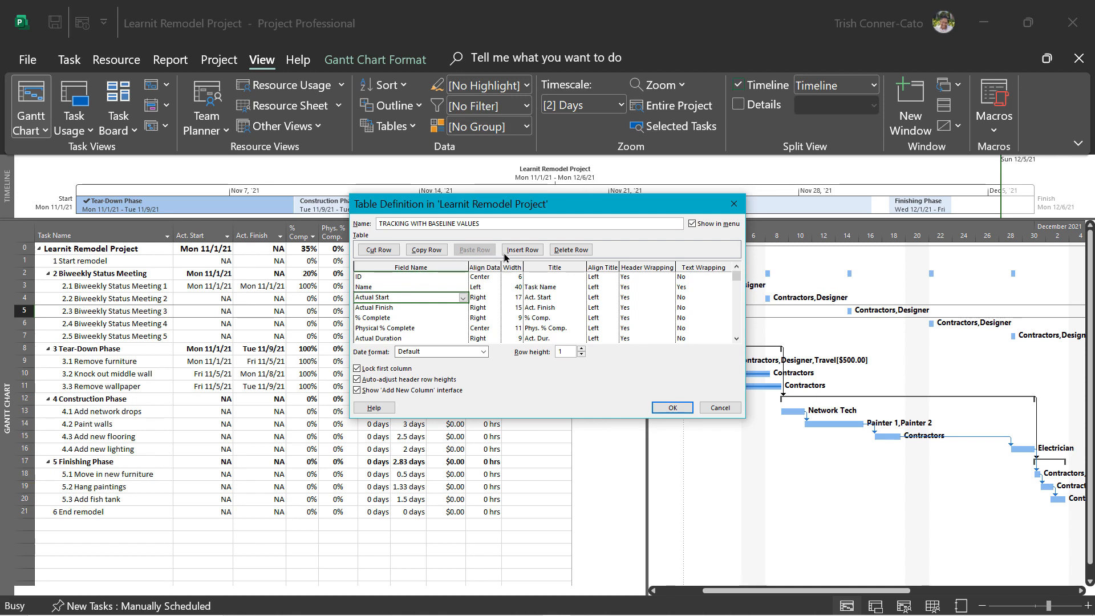
pyautogui.click(524, 252)
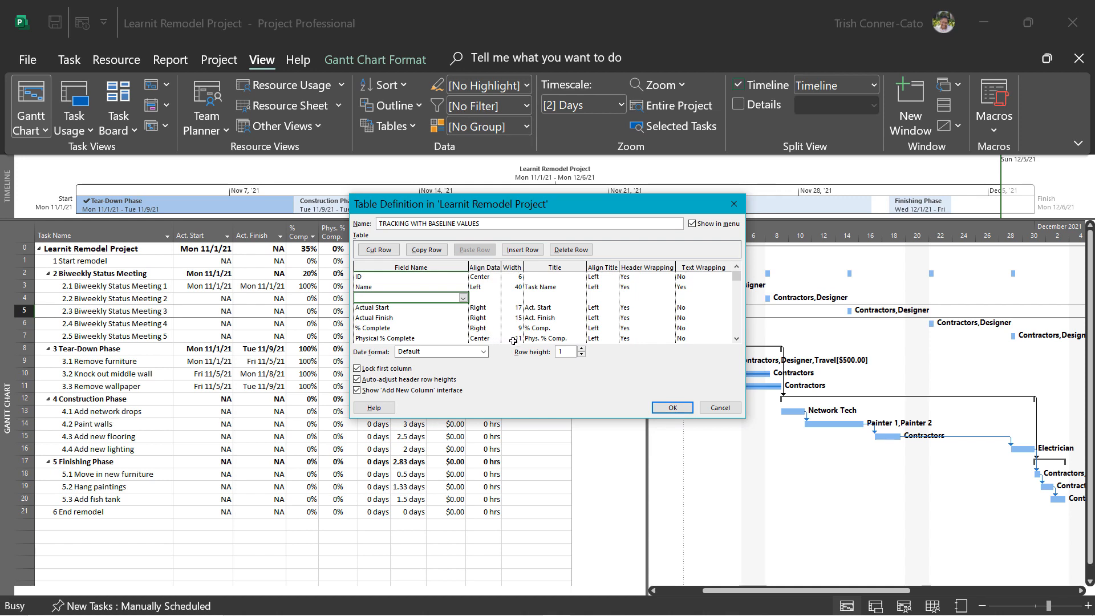
pyautogui.write('Baseline Budget Cost')
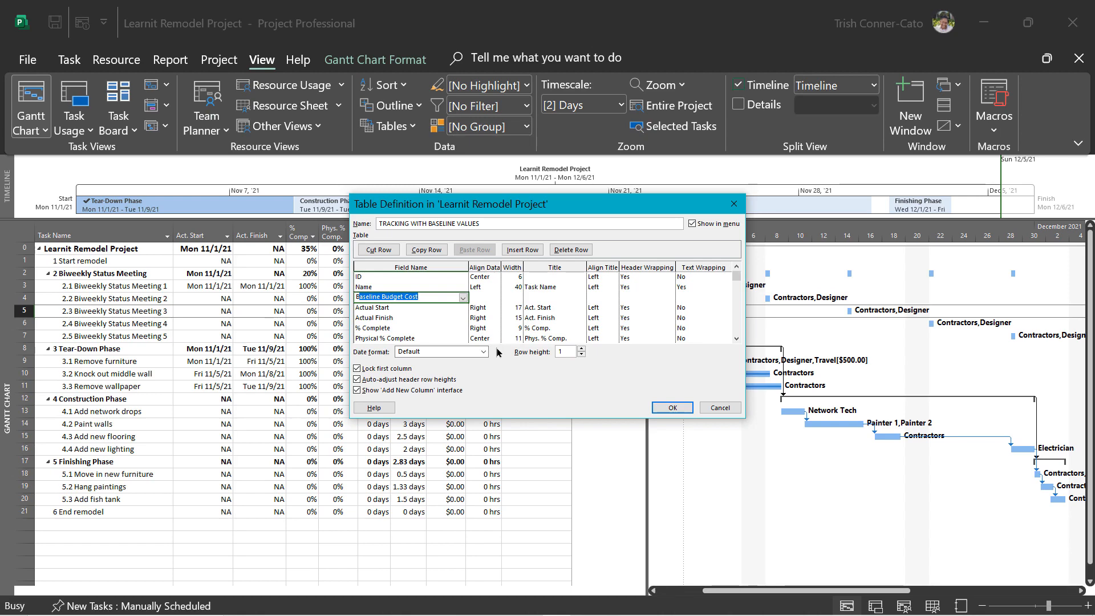
pyautogui.click(463, 298)
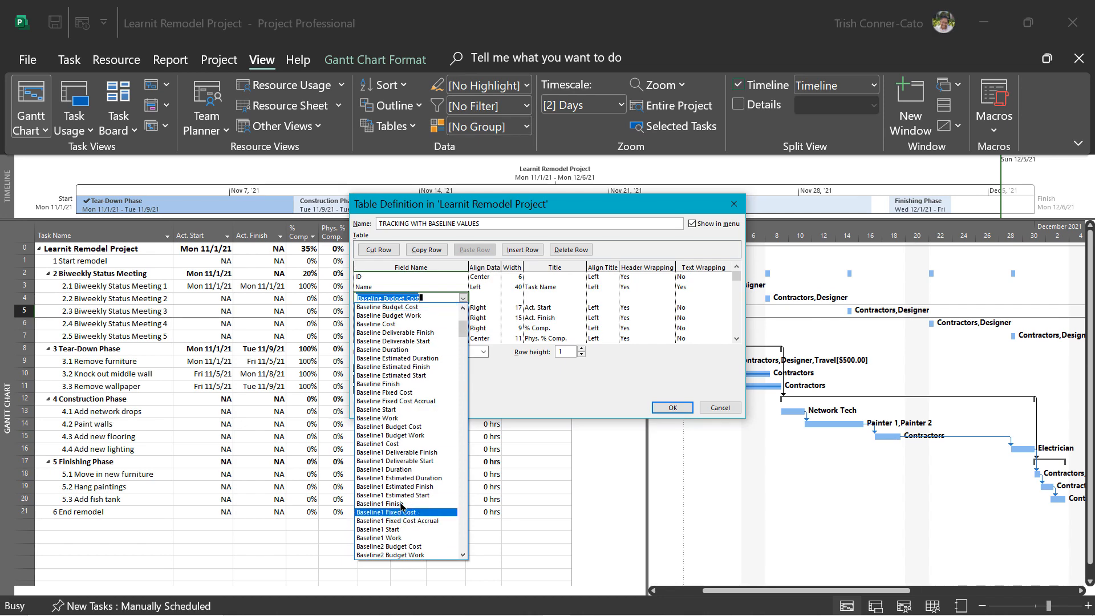
pyautogui.click(392, 410)
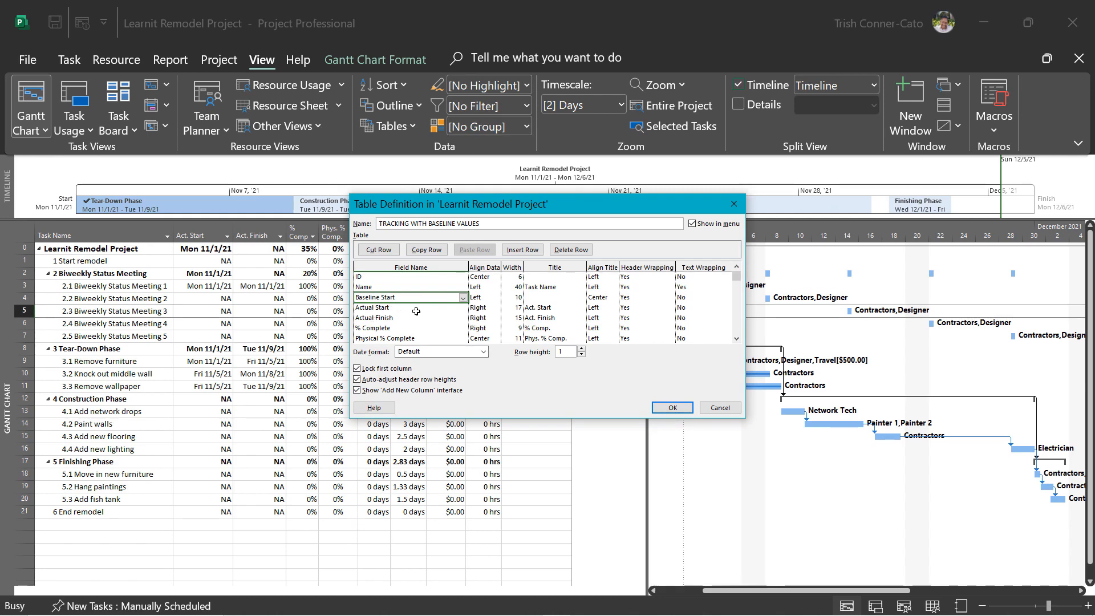
# - Insert a Baseline Finish field above Actual Finish in the table definition
pyautogui.click(383, 318)
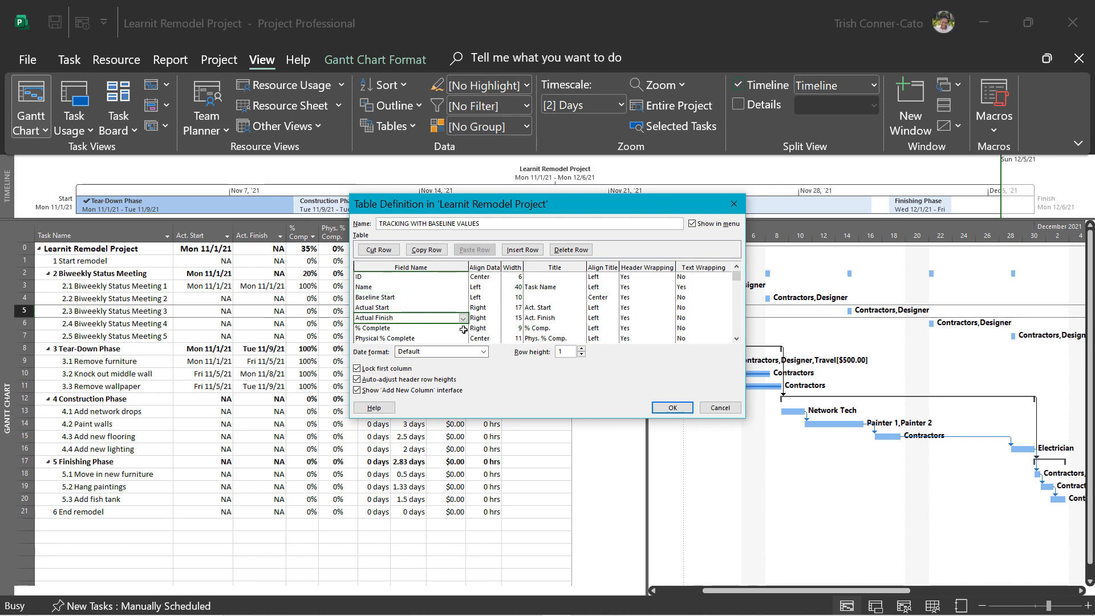
pyautogui.click(522, 250)
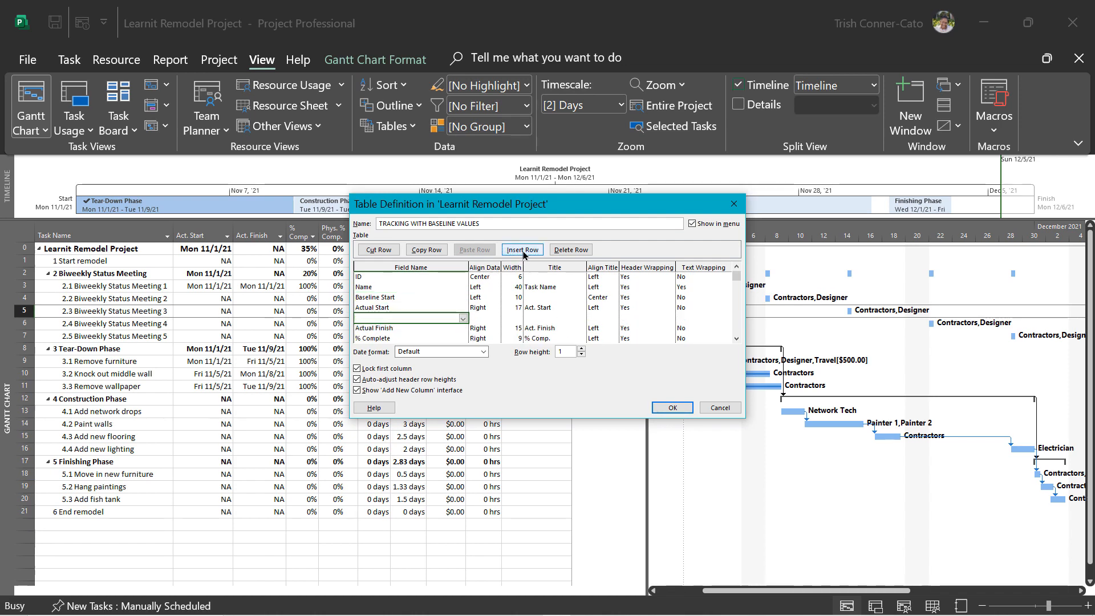
pyautogui.click(464, 318)
pyautogui.click(463, 318)
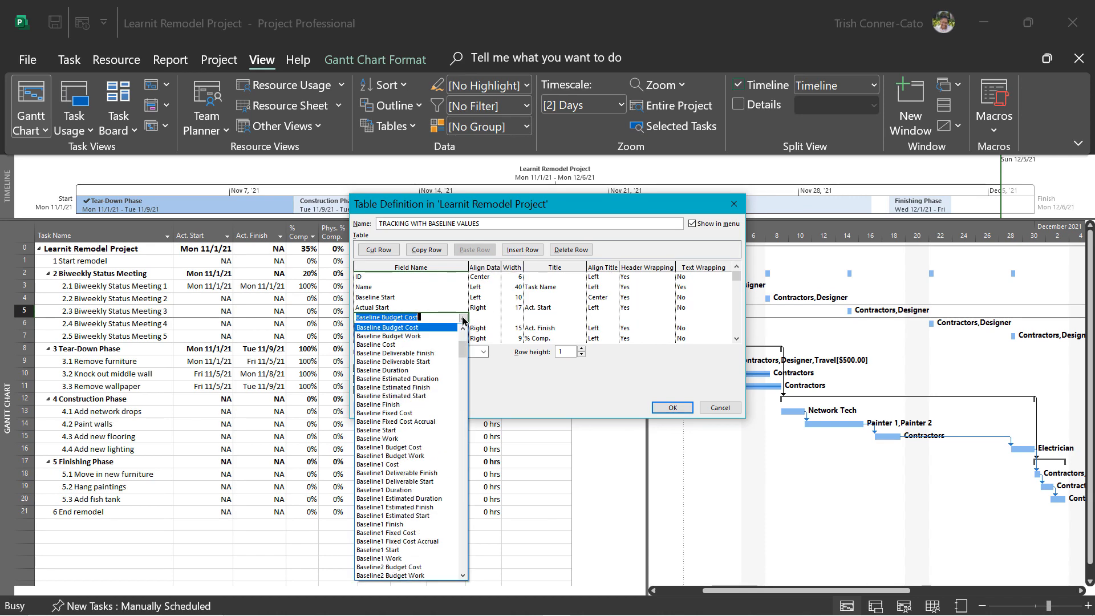
pyautogui.click(400, 404)
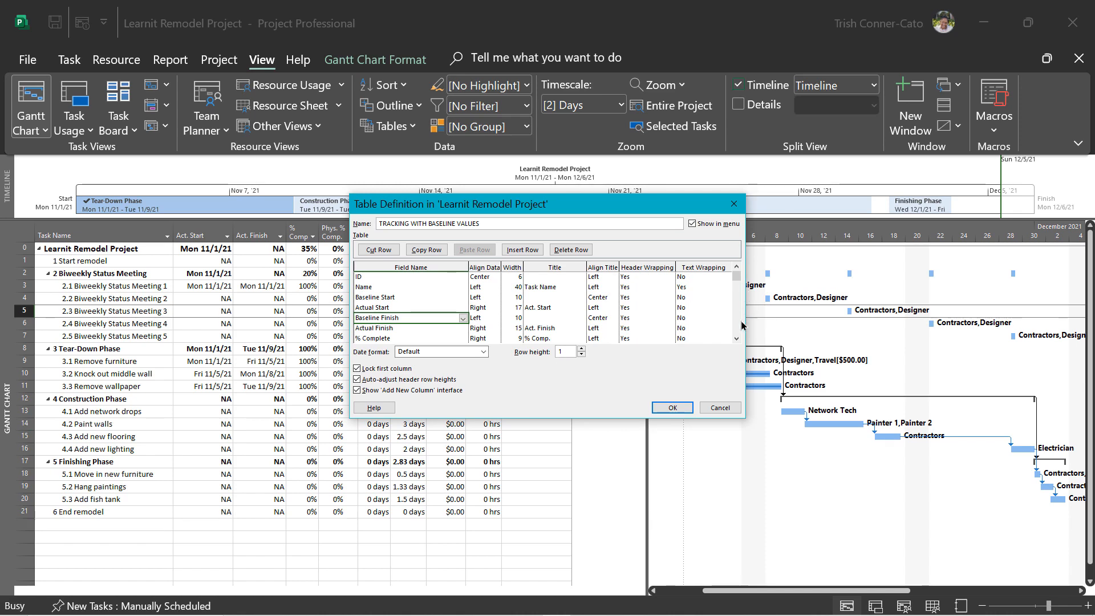
# - Insert a Baseline Duration field above Actual Duration in the table definition
pyautogui.click(736, 338)
pyautogui.click(736, 339)
pyautogui.click(736, 338)
pyautogui.click(736, 339)
pyautogui.click(736, 338)
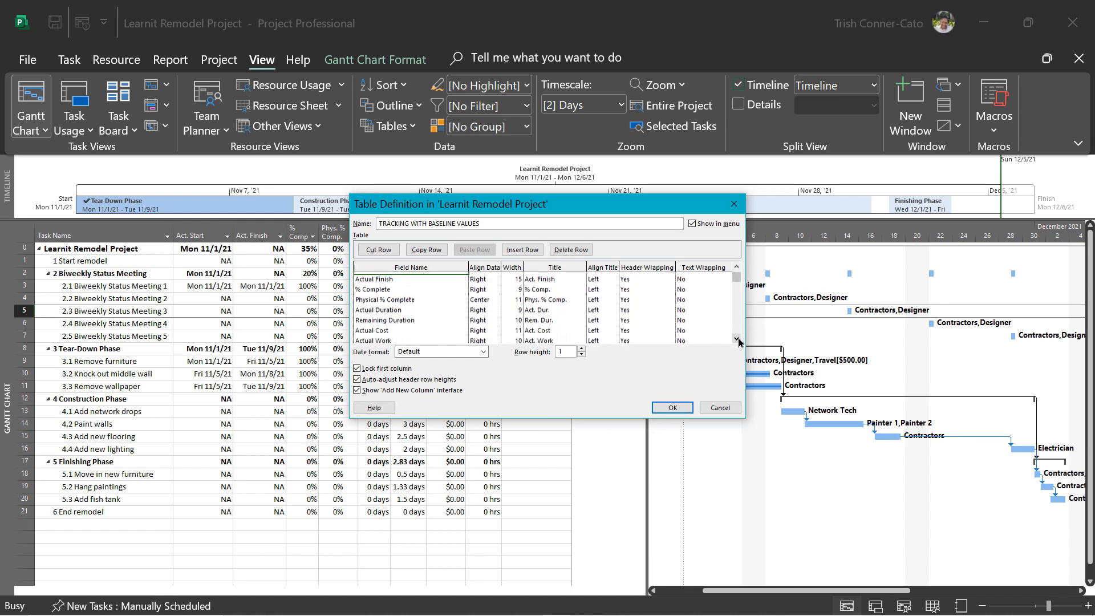
pyautogui.click(736, 339)
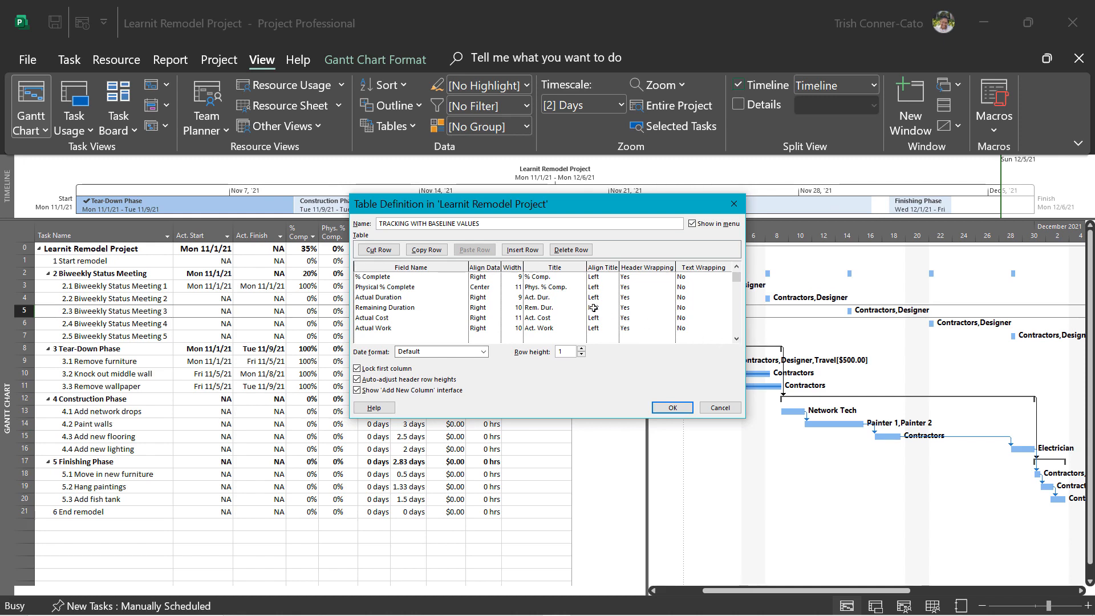
pyautogui.click(368, 308)
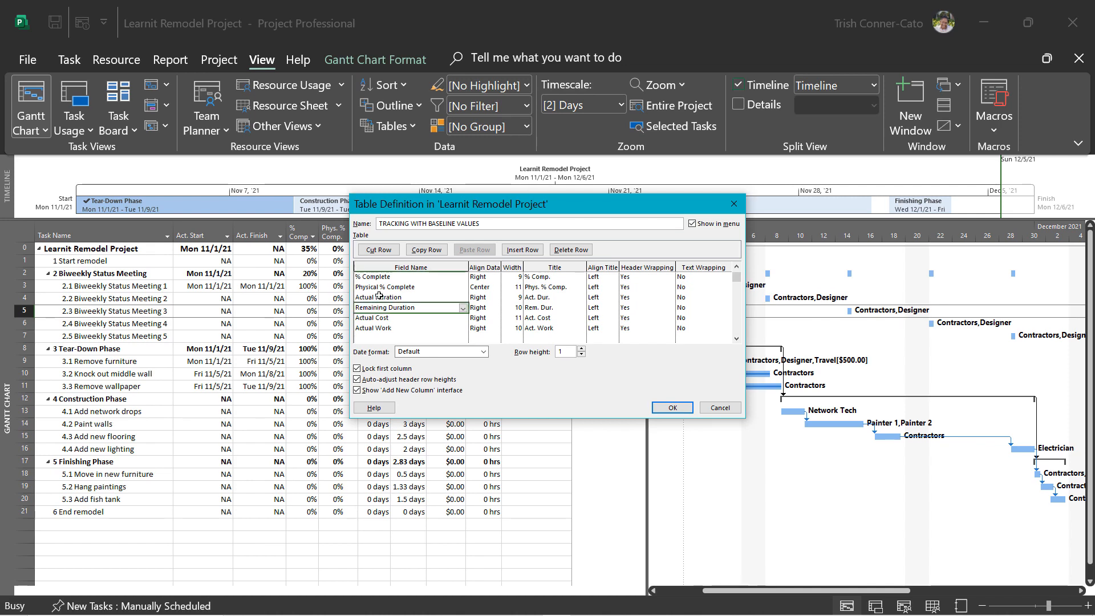
pyautogui.click(380, 296)
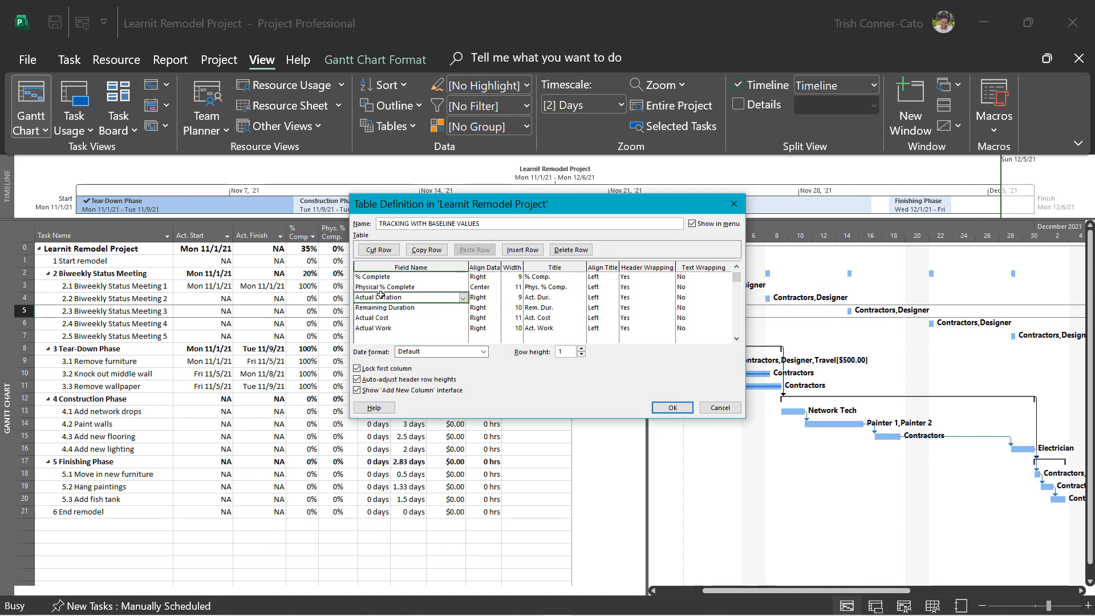
pyautogui.click(532, 252)
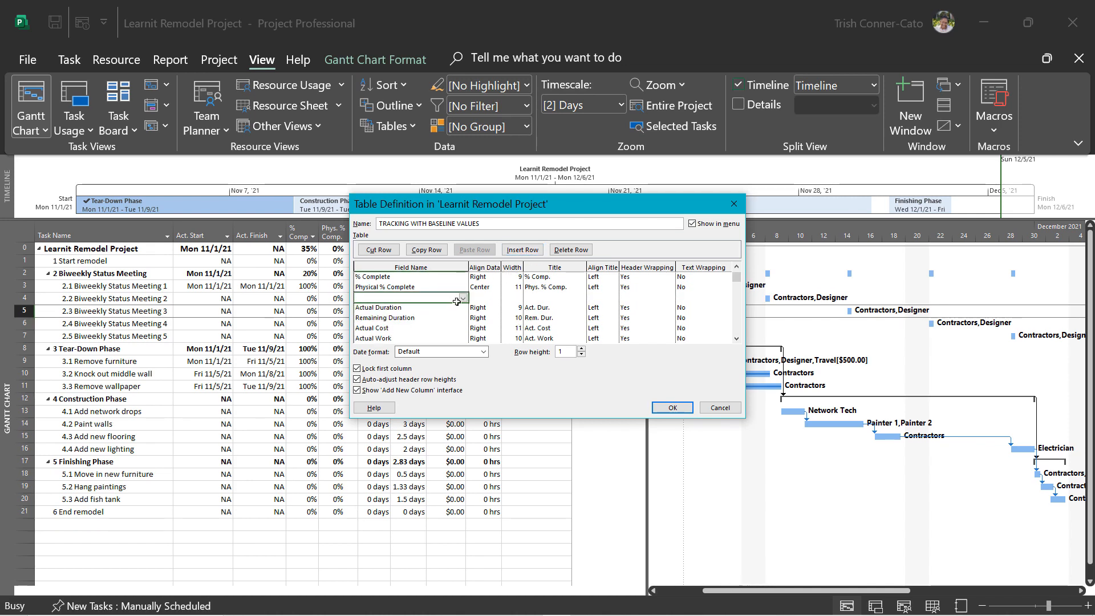
pyautogui.write('Baseline Budget Cost')
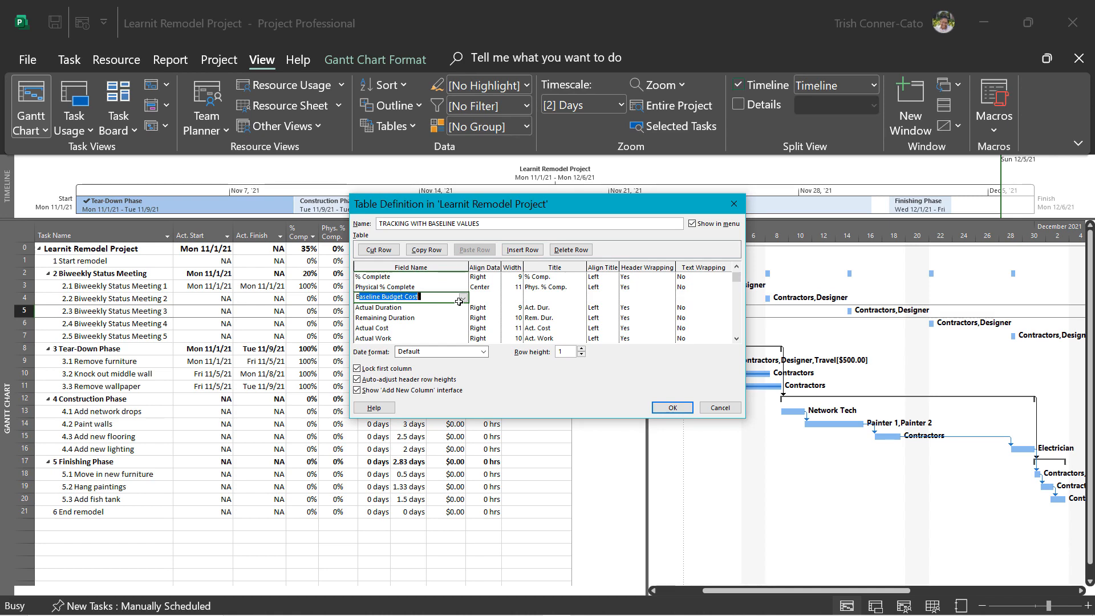
pyautogui.click(463, 297)
pyautogui.click(399, 349)
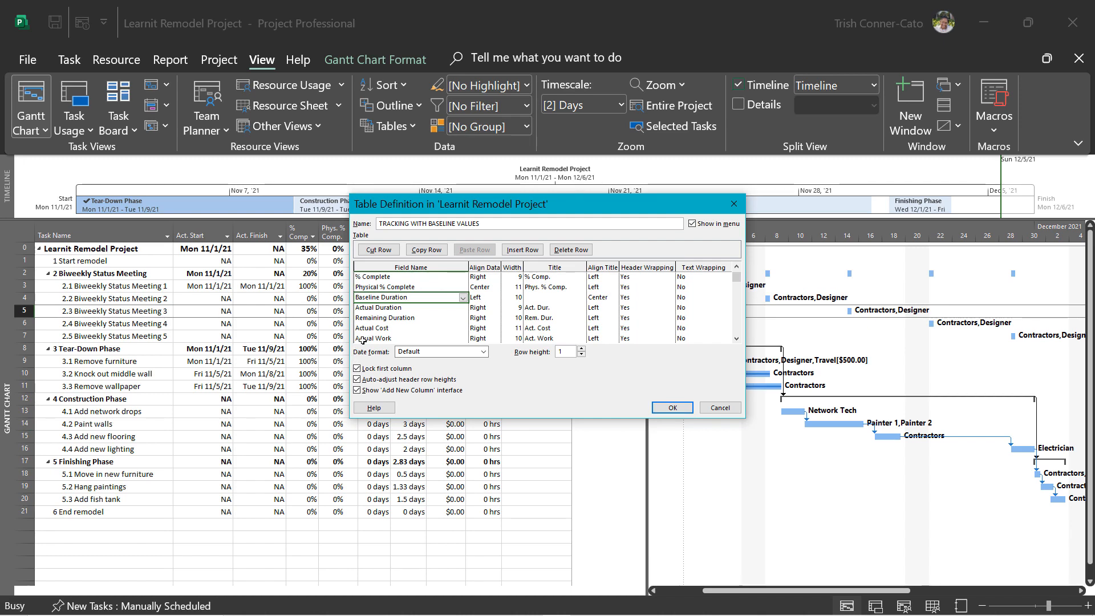
# - Insert a Baseline Cost field above Actual Cost in the table definition
pyautogui.click(371, 330)
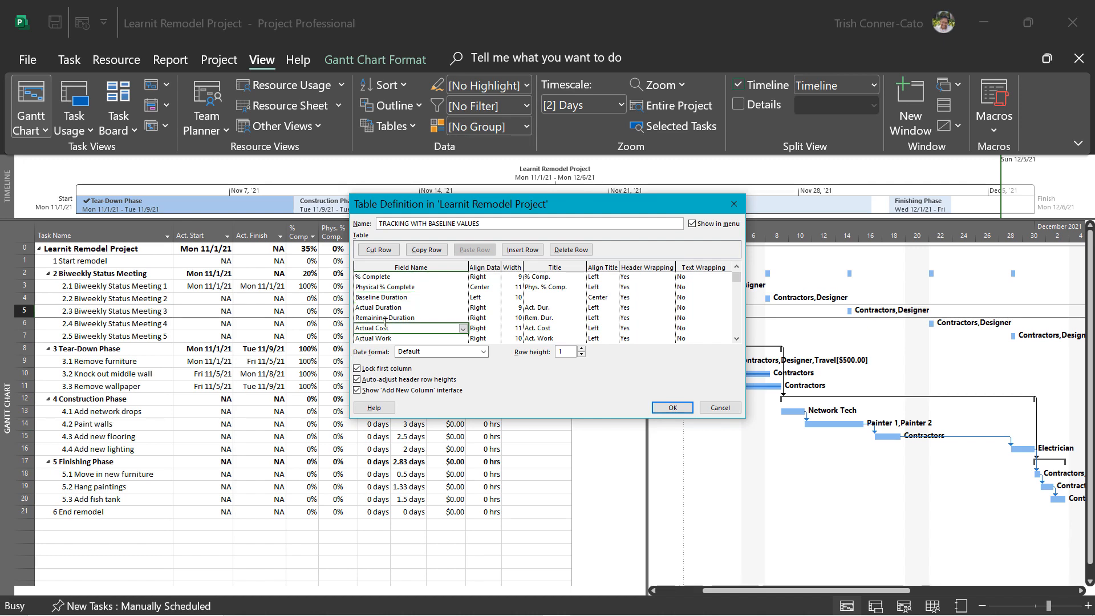
pyautogui.click(522, 249)
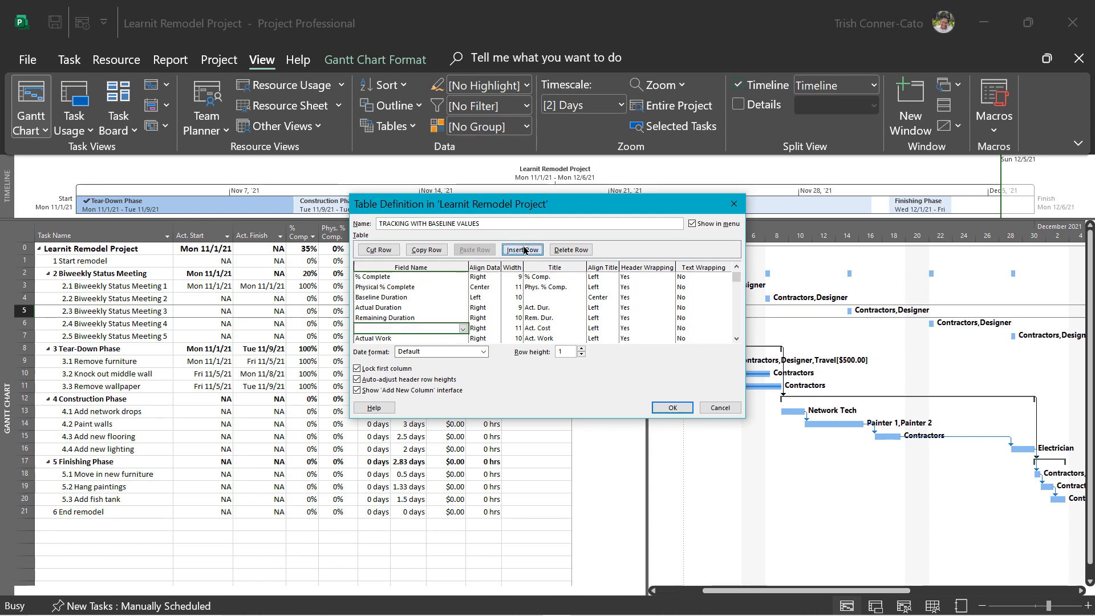
pyautogui.click(463, 329)
pyautogui.write('Baseline Budget Cost')
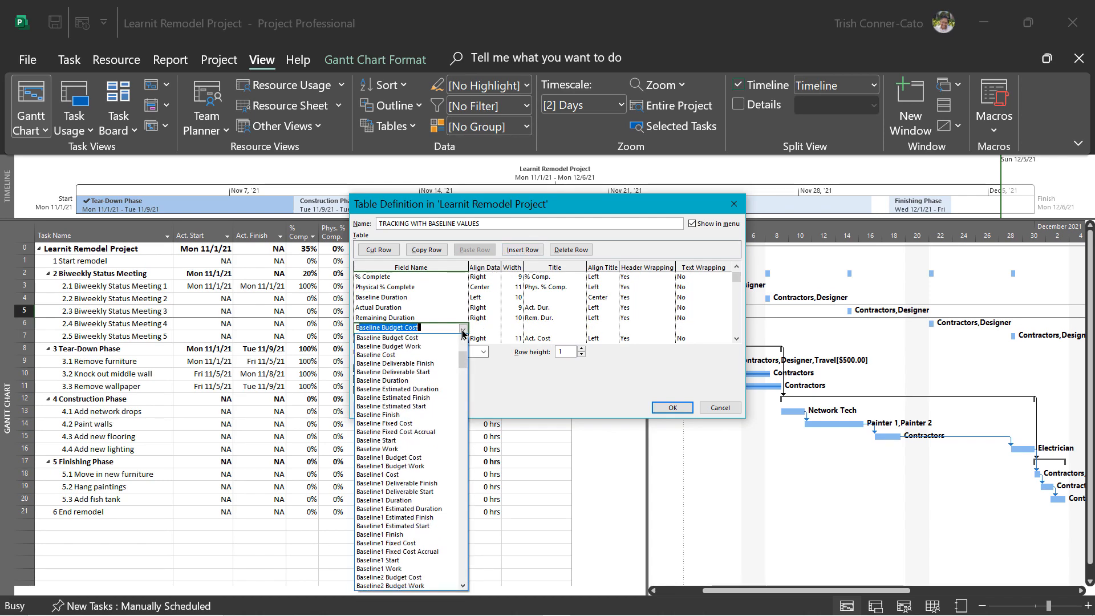
pyautogui.click(395, 355)
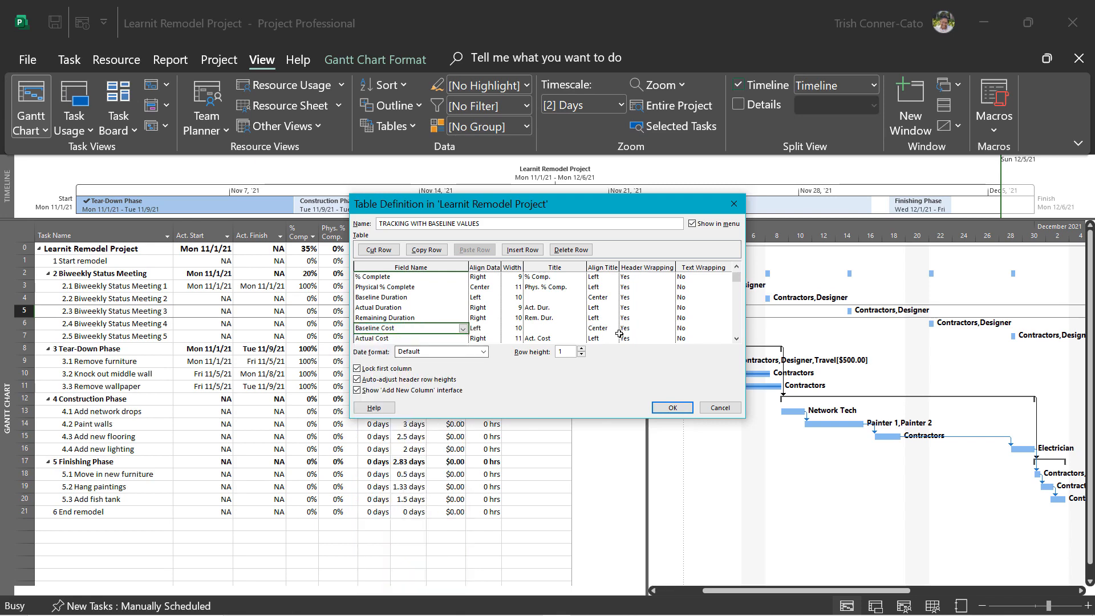
# - Insert a Baseline Work field above Actual Work in the table definition
pyautogui.click(737, 340)
pyautogui.click(737, 340)
pyautogui.click(736, 340)
pyautogui.click(737, 340)
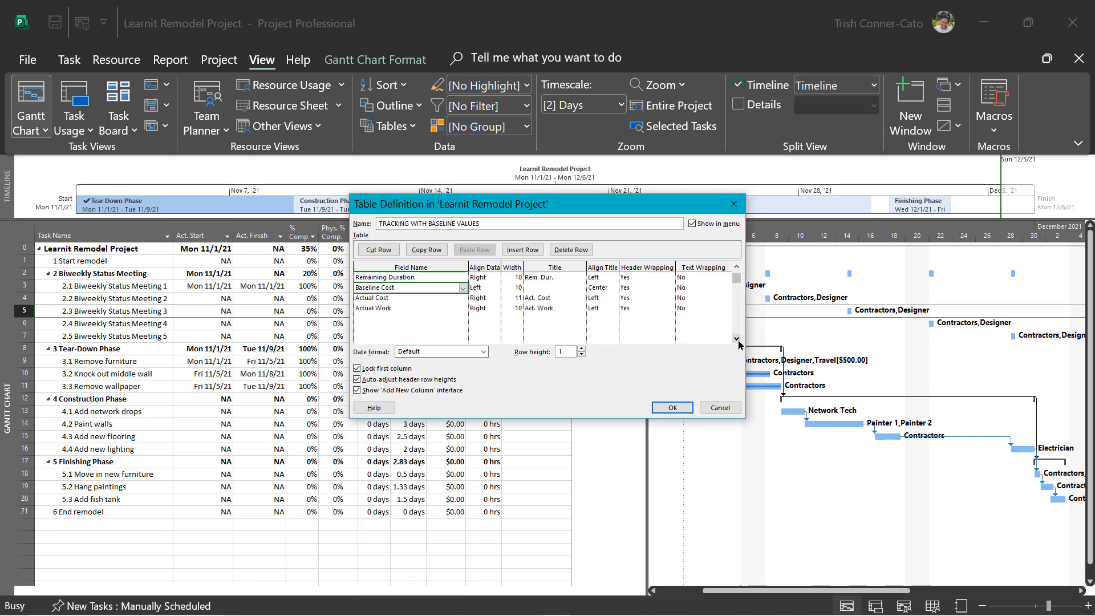
pyautogui.click(737, 340)
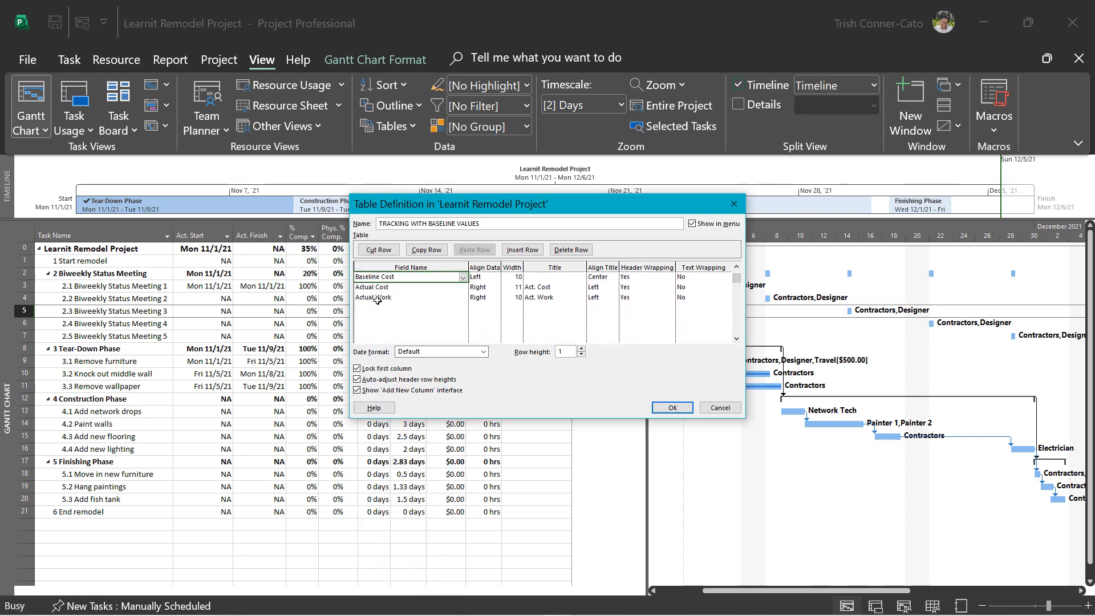
pyautogui.click(375, 299)
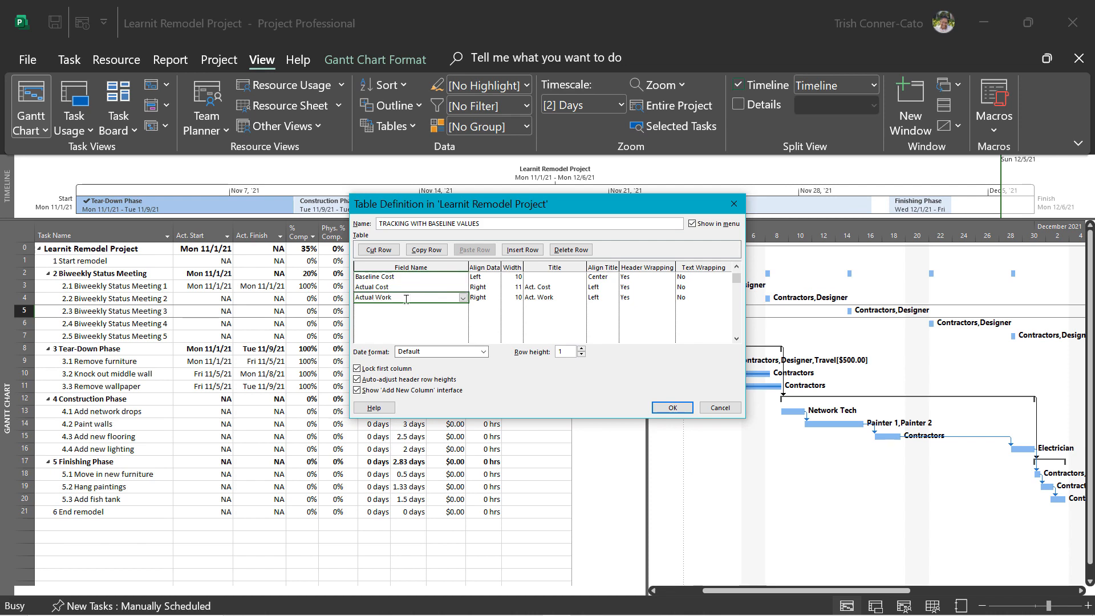
pyautogui.click(522, 250)
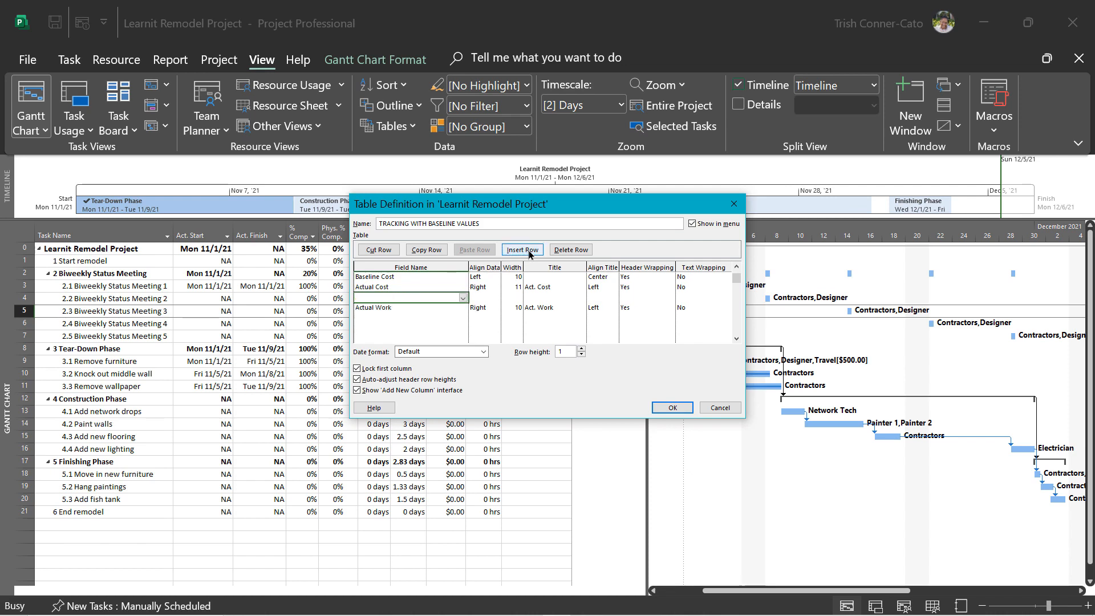
pyautogui.click(463, 301)
pyautogui.write('Baseline Budget Cost')
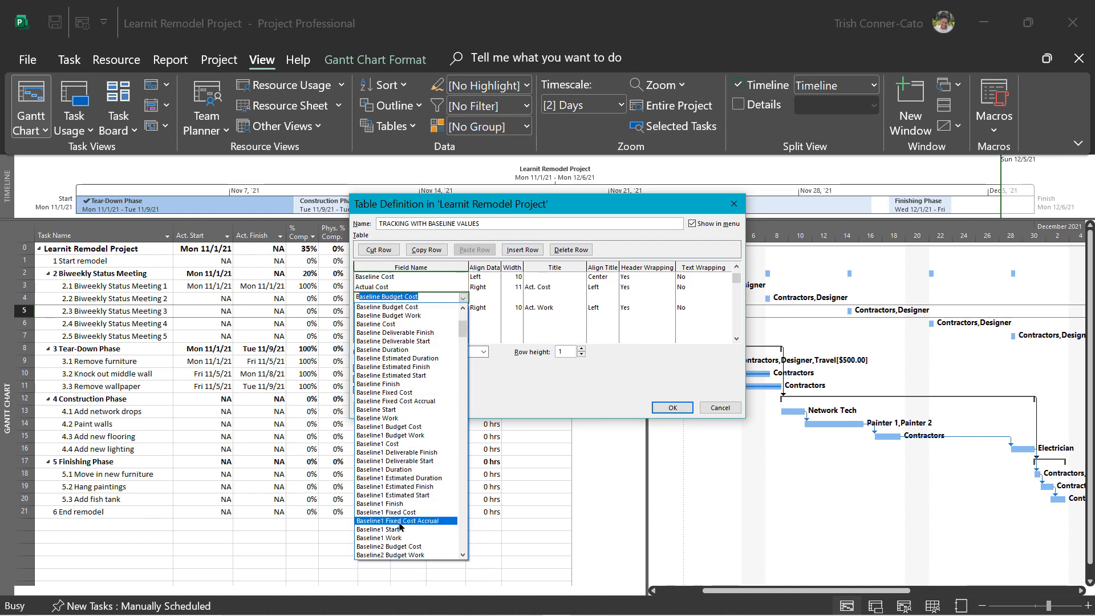
pyautogui.click(402, 419)
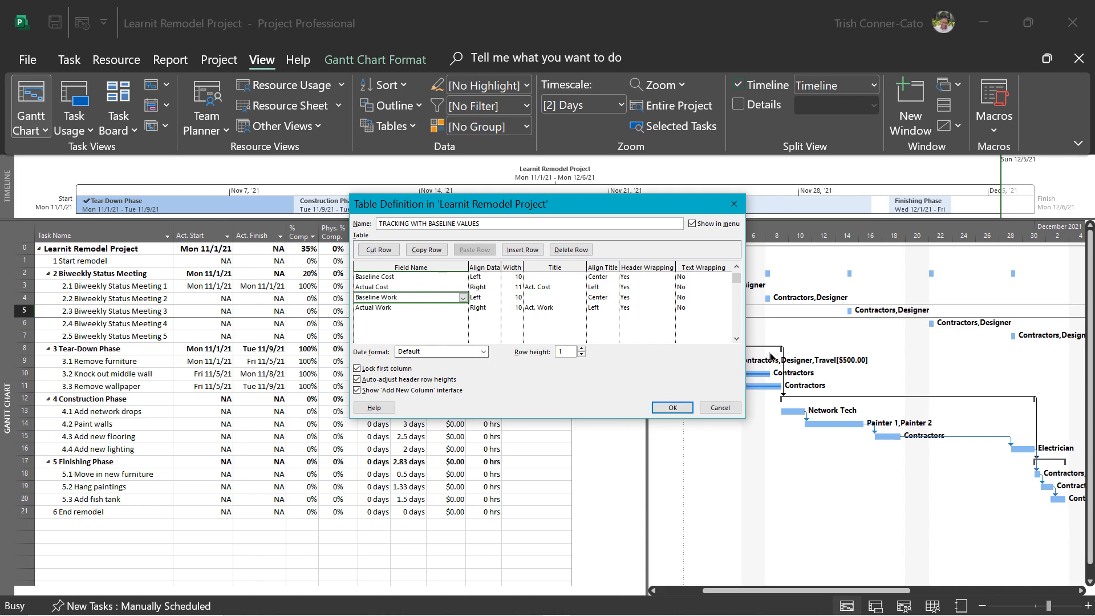
# - Save the table definition, apply TRACKING WITH BASELINE VALUES and widen the table area to show all of its columns
pyautogui.click(673, 408)
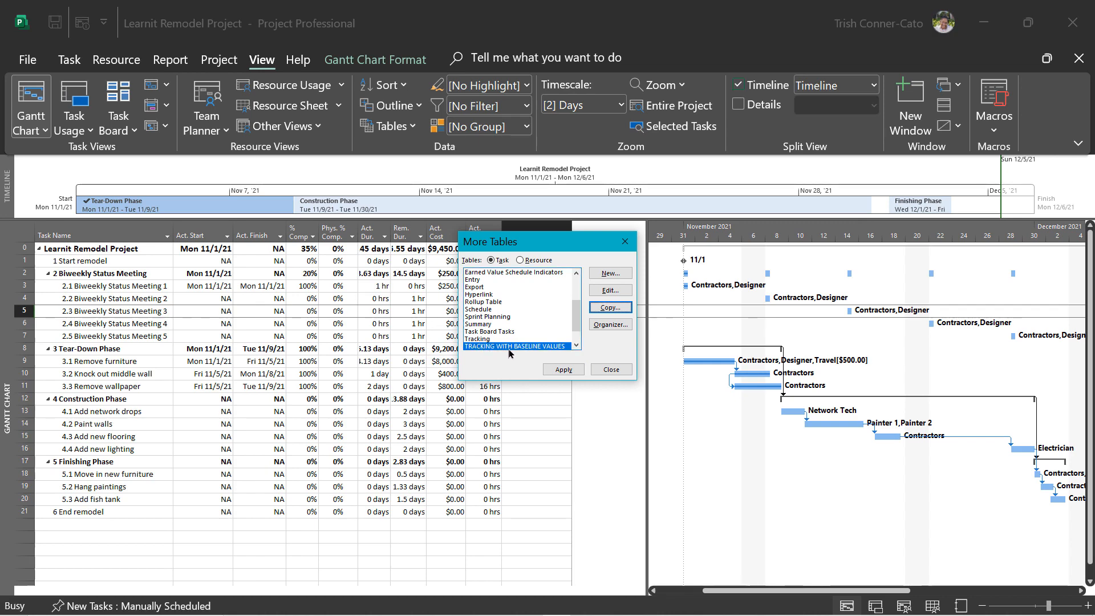
pyautogui.click(562, 370)
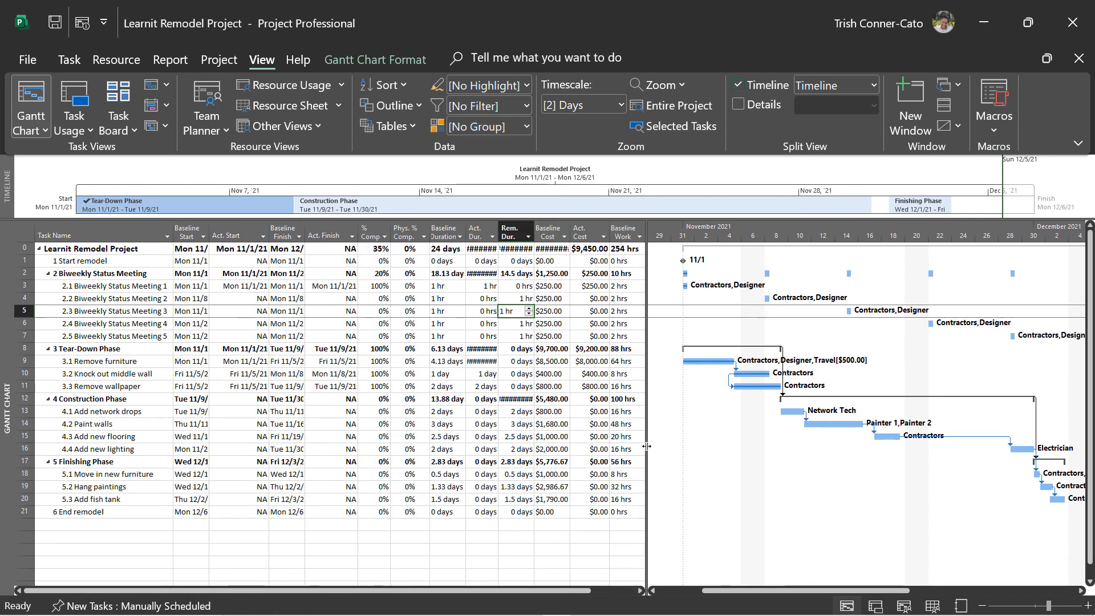
pyautogui.moveTo(647, 447); pyautogui.dragTo(797, 445)
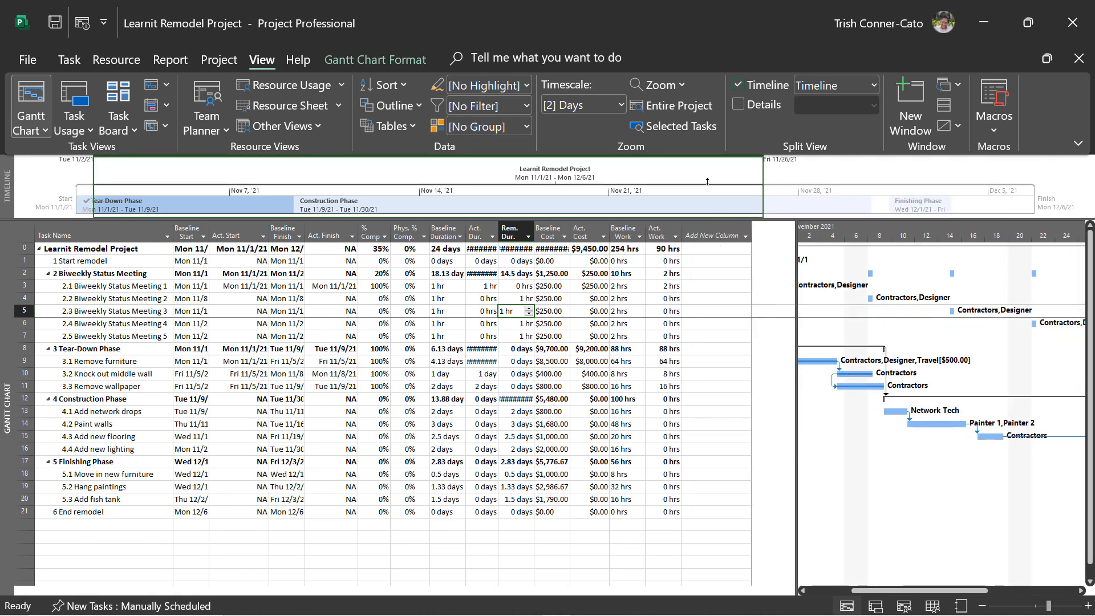
# - Autofit the Act. Dur., Rem. Dur. and Baseline Cost columns to their contents
pyautogui.doubleClick(500, 231)
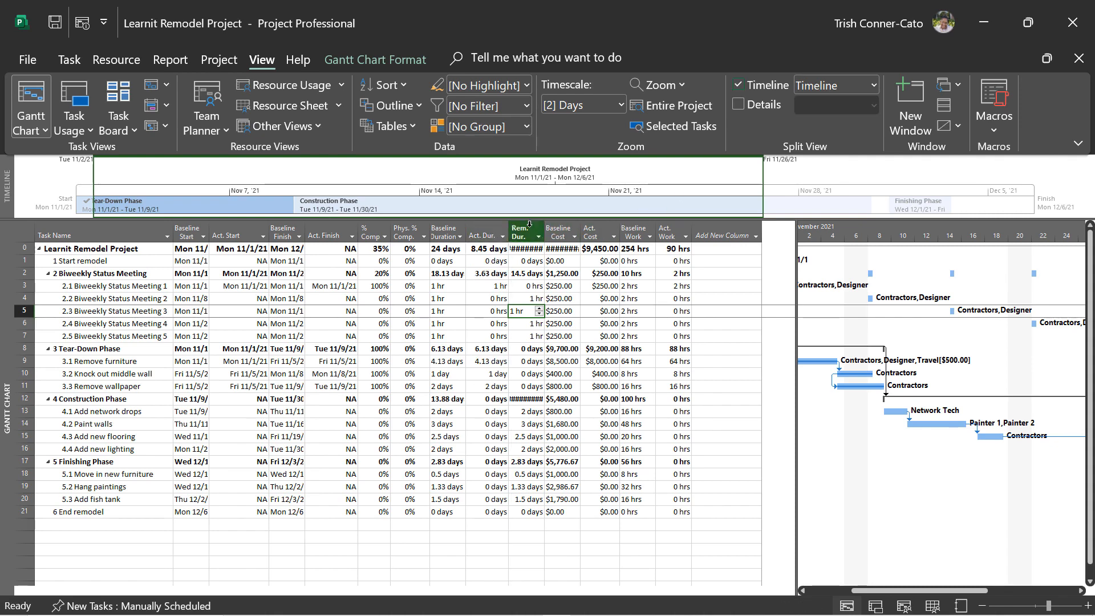
pyautogui.doubleClick(544, 230)
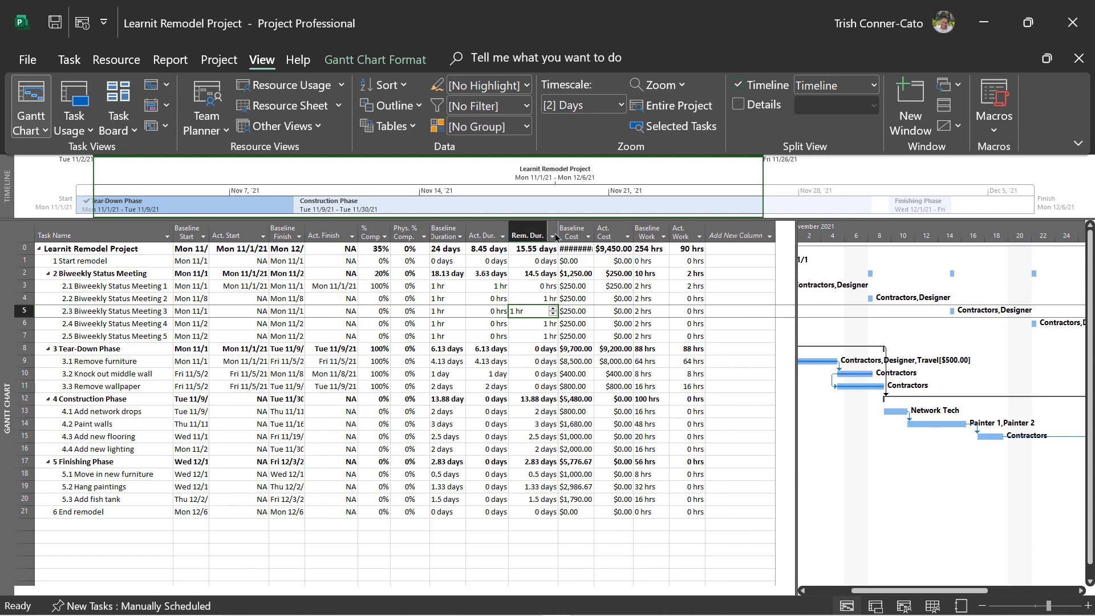
pyautogui.doubleClick(594, 233)
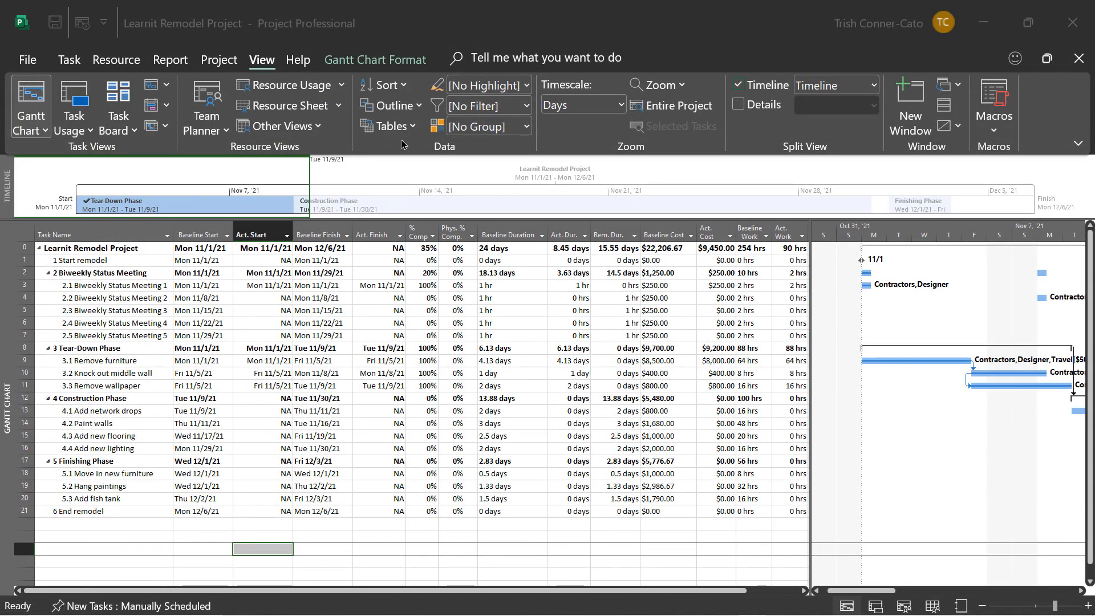
# - Switch the Gantt Chart's table to the built-in Entry table
pyautogui.click(393, 129)
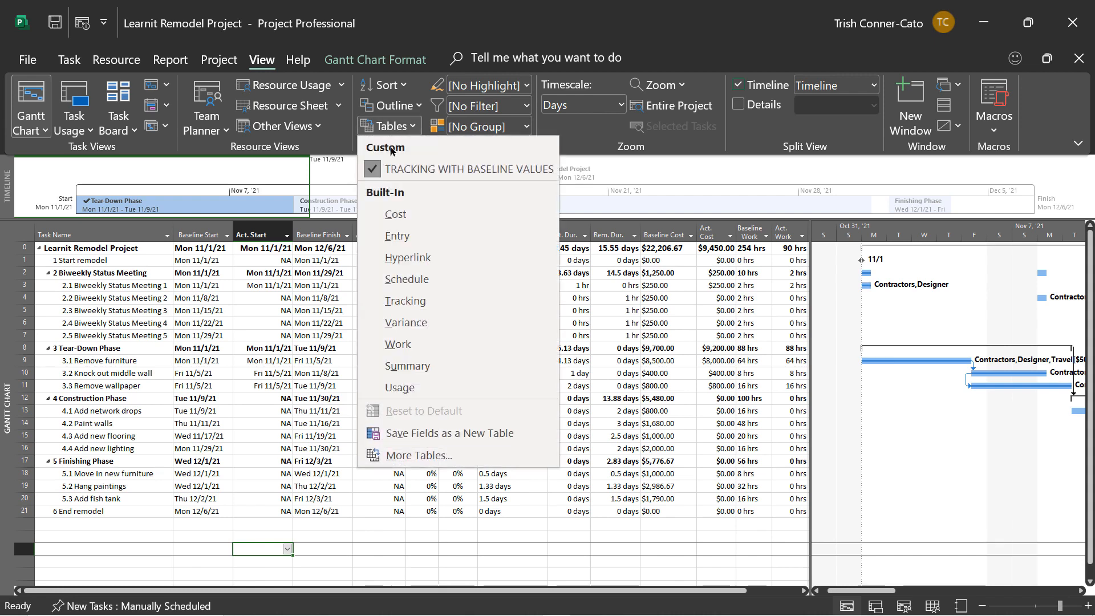
pyautogui.click(397, 236)
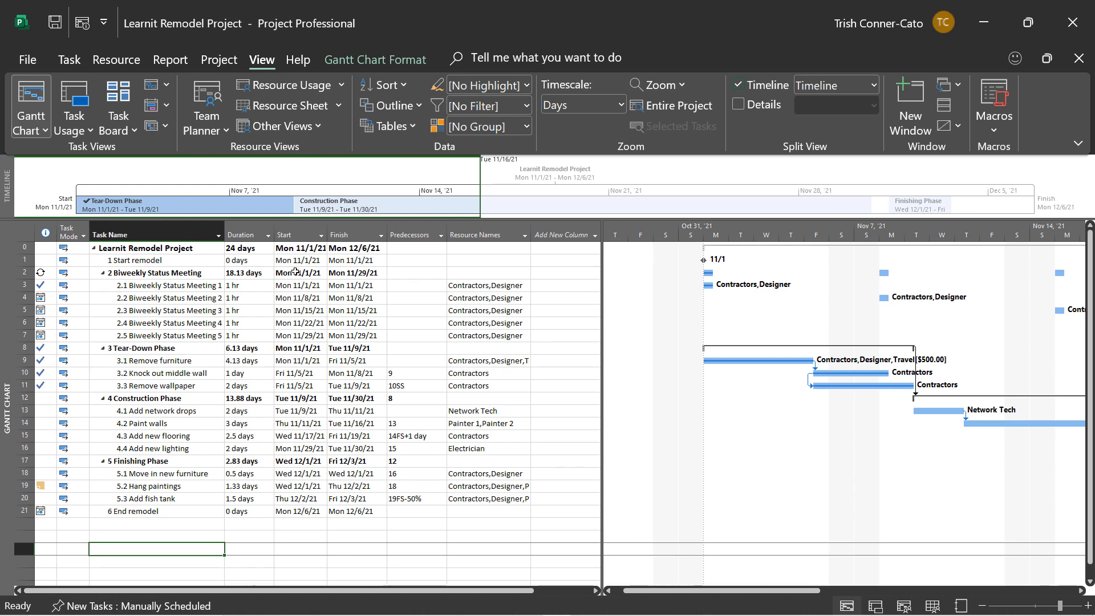
pyautogui.click(221, 60)
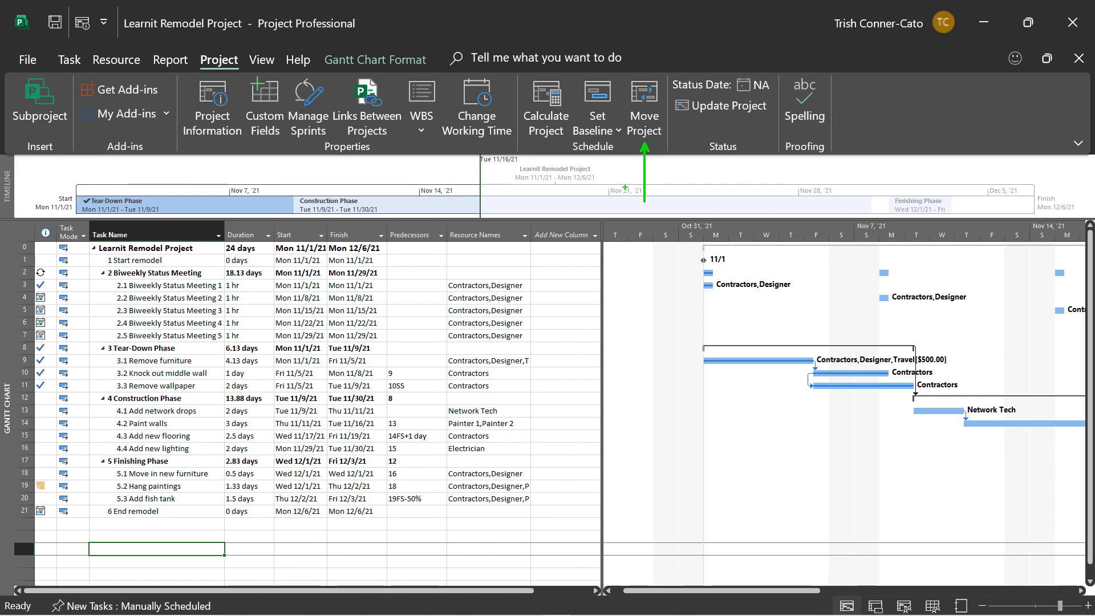
pyautogui.click(639, 113)
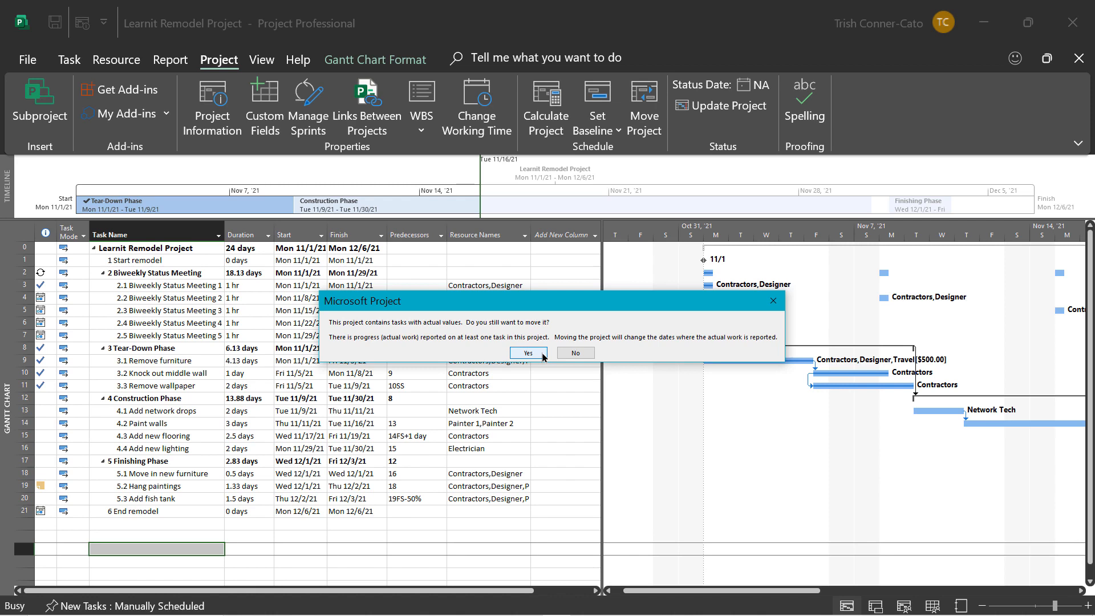
pyautogui.click(575, 353)
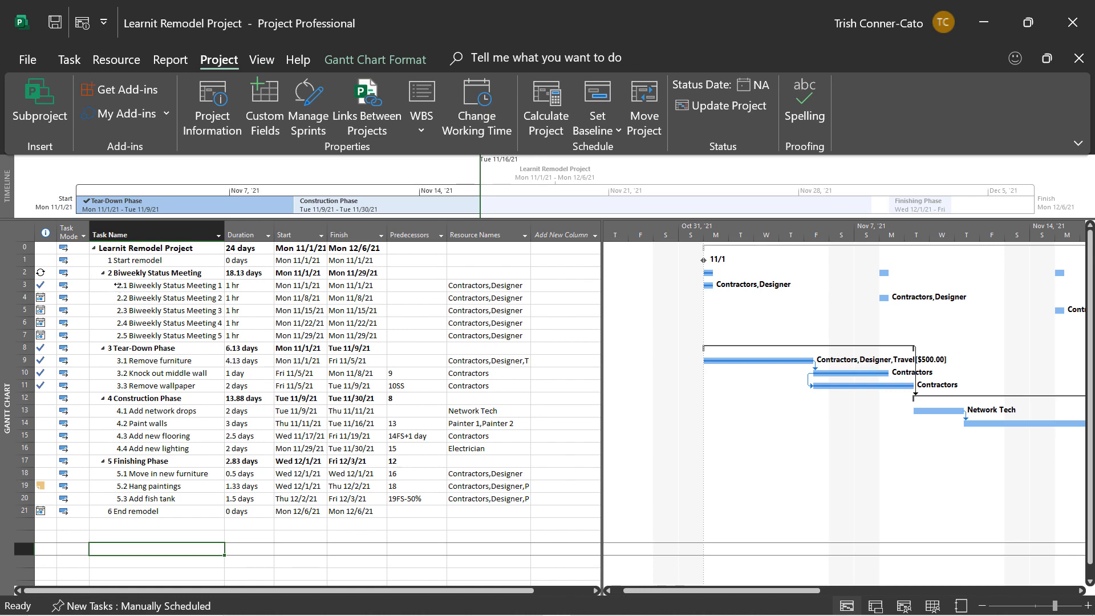
# - Set Biweekly Status Meeting 1, Remove furniture, Knock out middle wall and Remove wallpaper to 0% complete and save the project
pyautogui.click(117, 285)
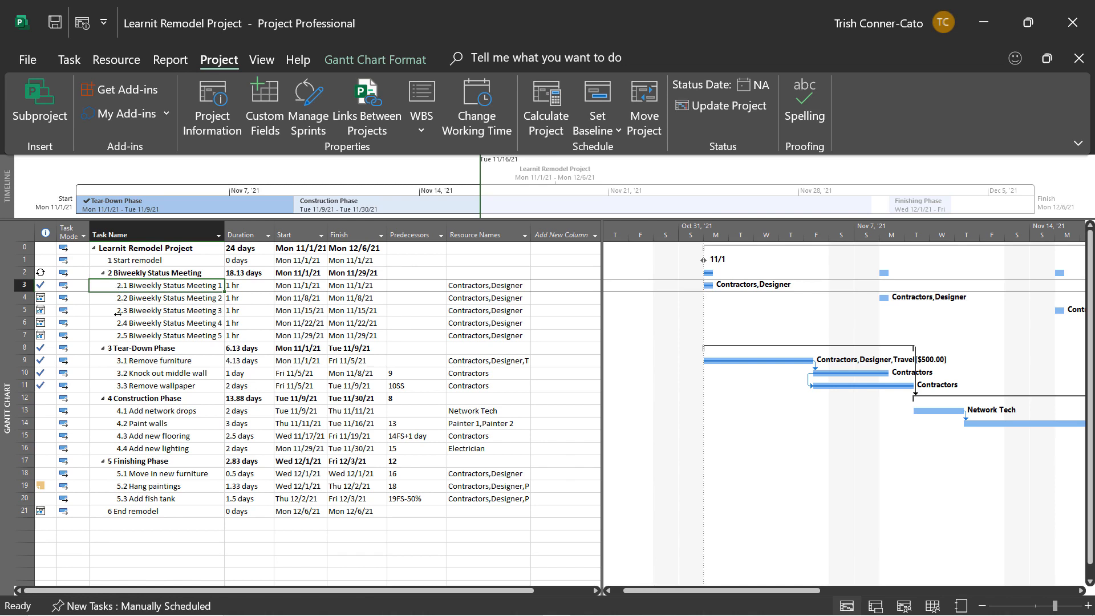
pyautogui.keyDown('ctrl'); pyautogui.click(137, 361); pyautogui.keyUp('ctrl')
pyautogui.moveTo(137, 361); pyautogui.dragTo(137, 382)
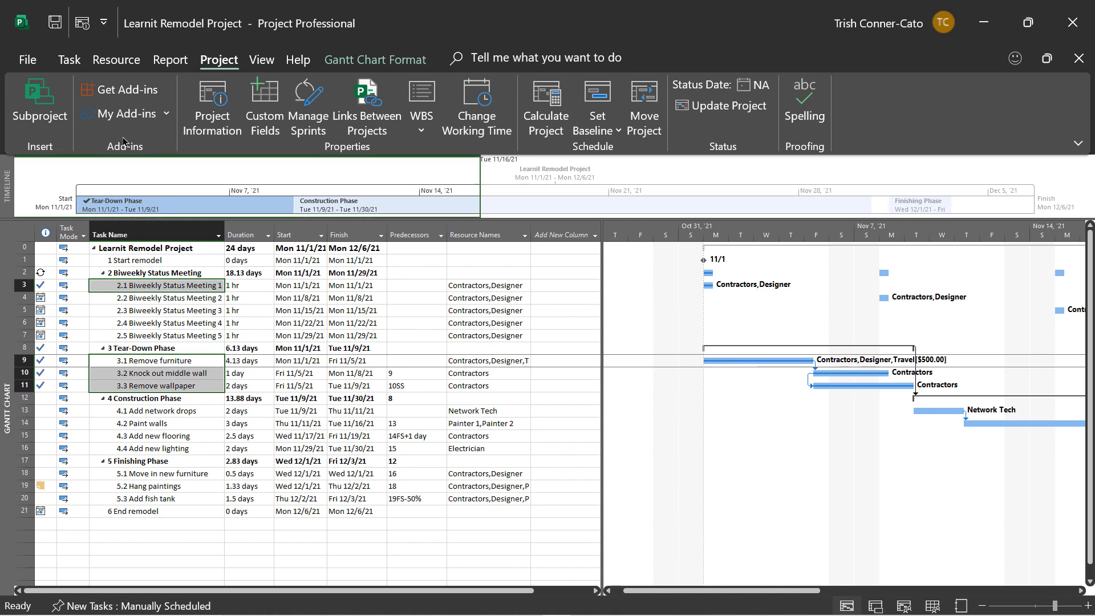
pyautogui.click(68, 60)
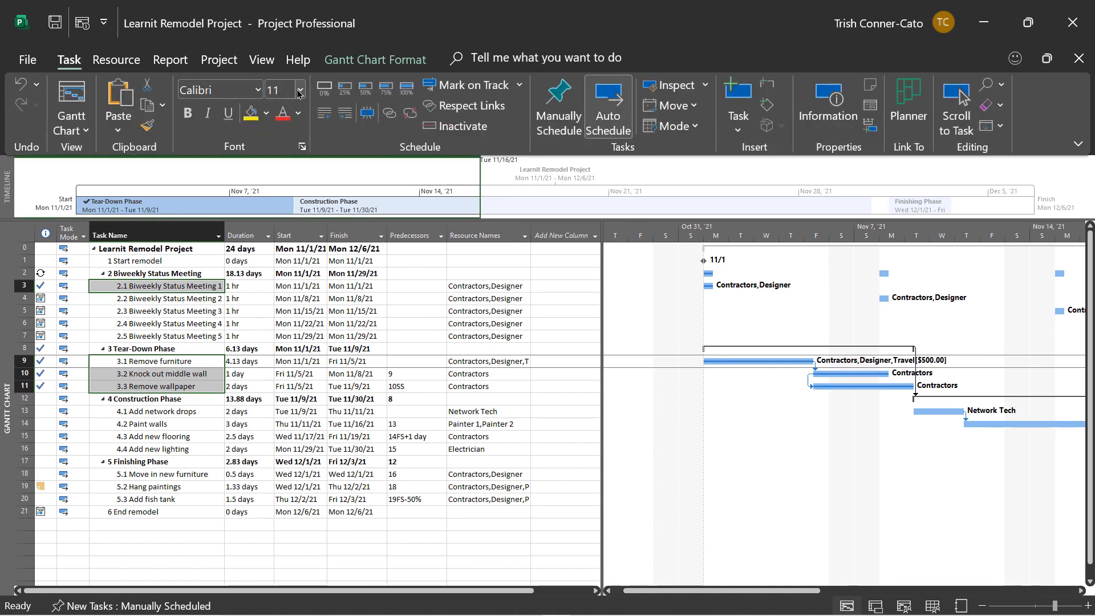
pyautogui.click(324, 89)
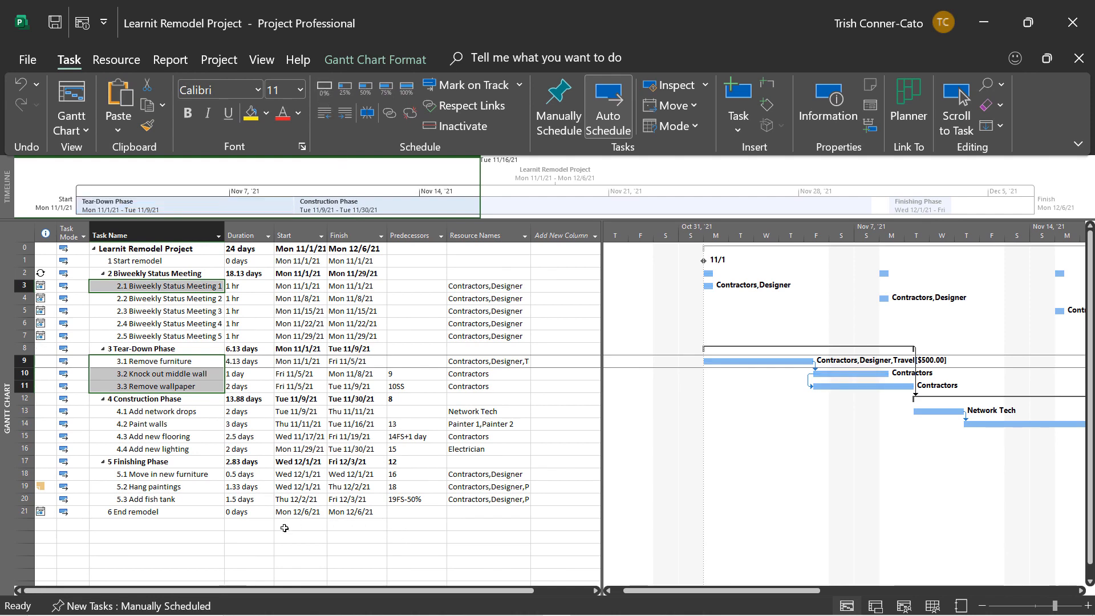
pyautogui.click(249, 538)
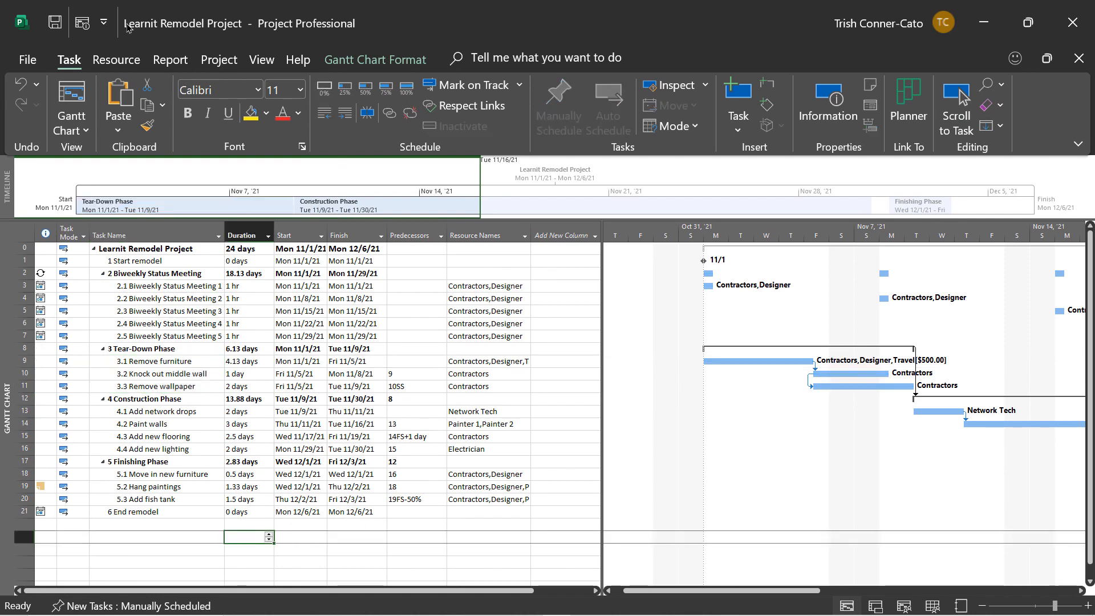
pyautogui.click(55, 23)
# - Move the project's start date to Mon 10/18/2021 together with its deadlines and widen the Start column
pyautogui.click(219, 59)
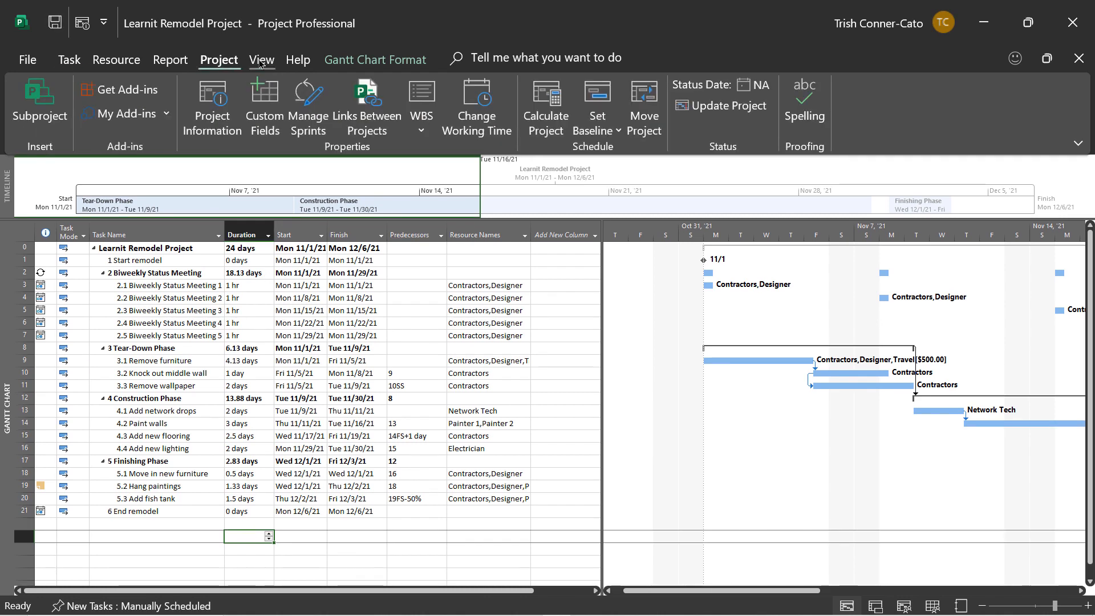
pyautogui.click(647, 123)
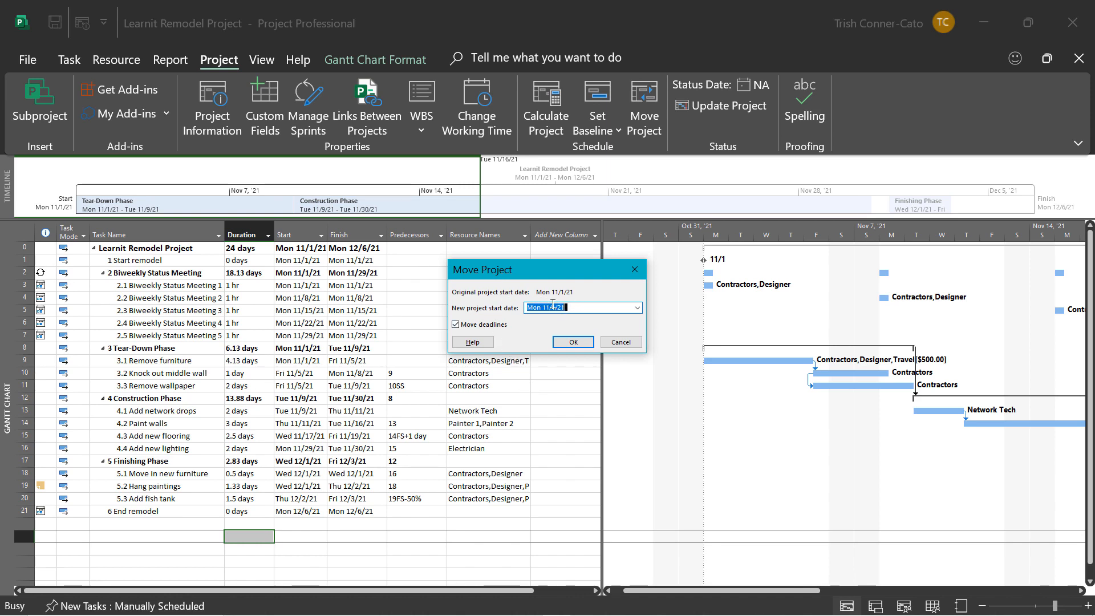
pyautogui.click(637, 308)
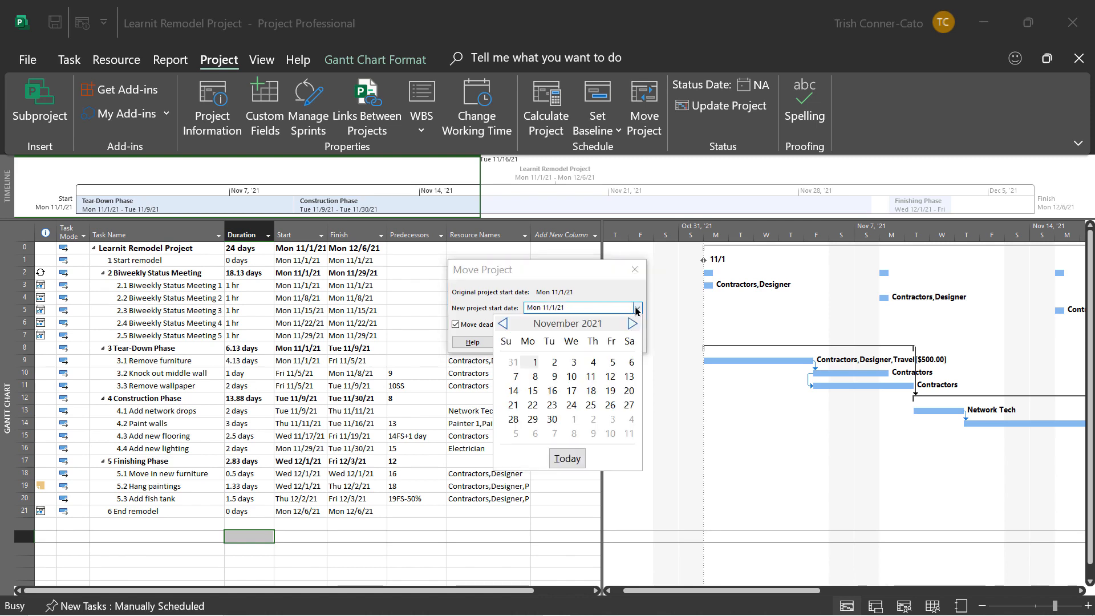
pyautogui.click(502, 323)
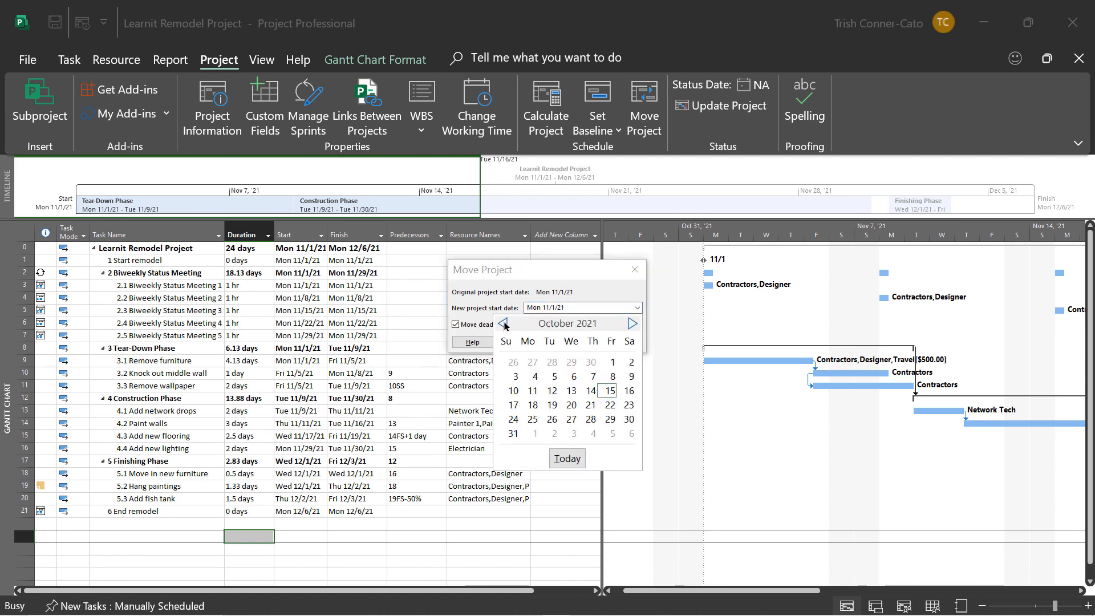
pyautogui.click(533, 406)
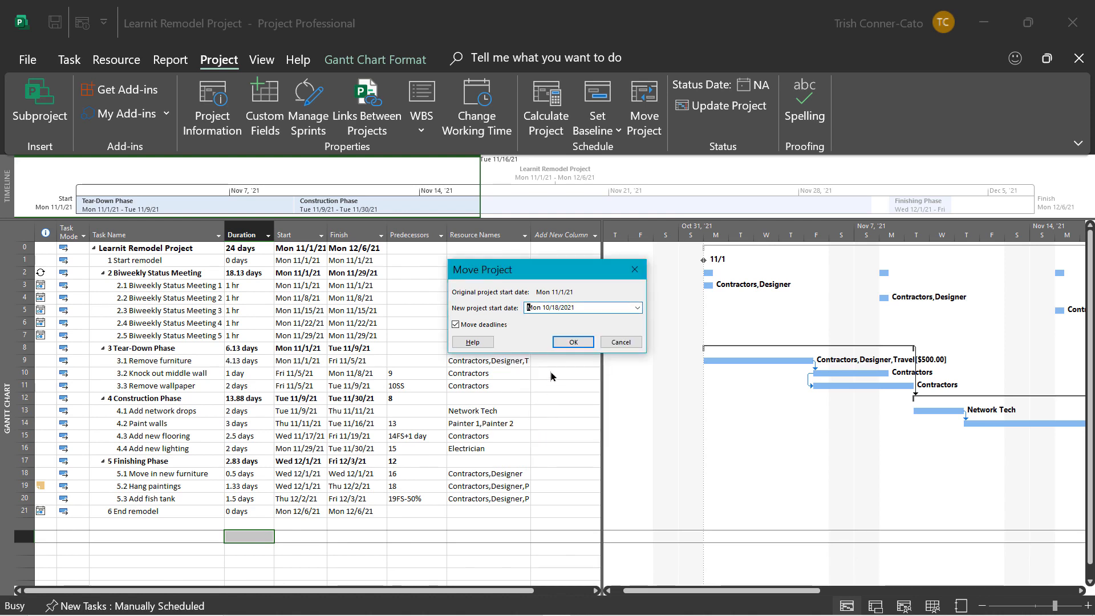
pyautogui.click(569, 342)
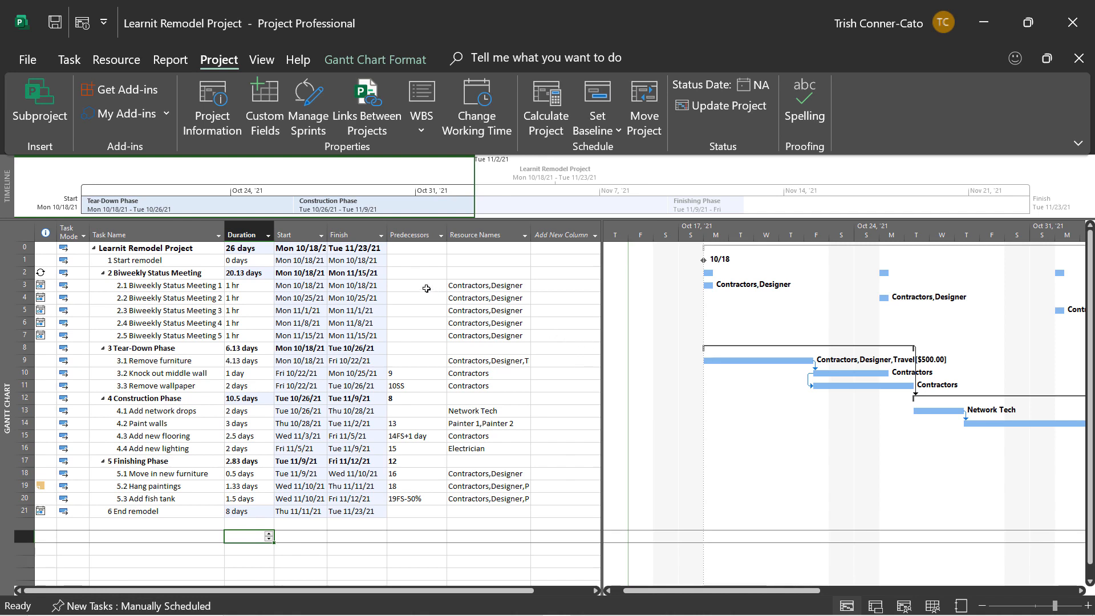
pyautogui.moveTo(331, 236); pyautogui.dragTo(342, 237)
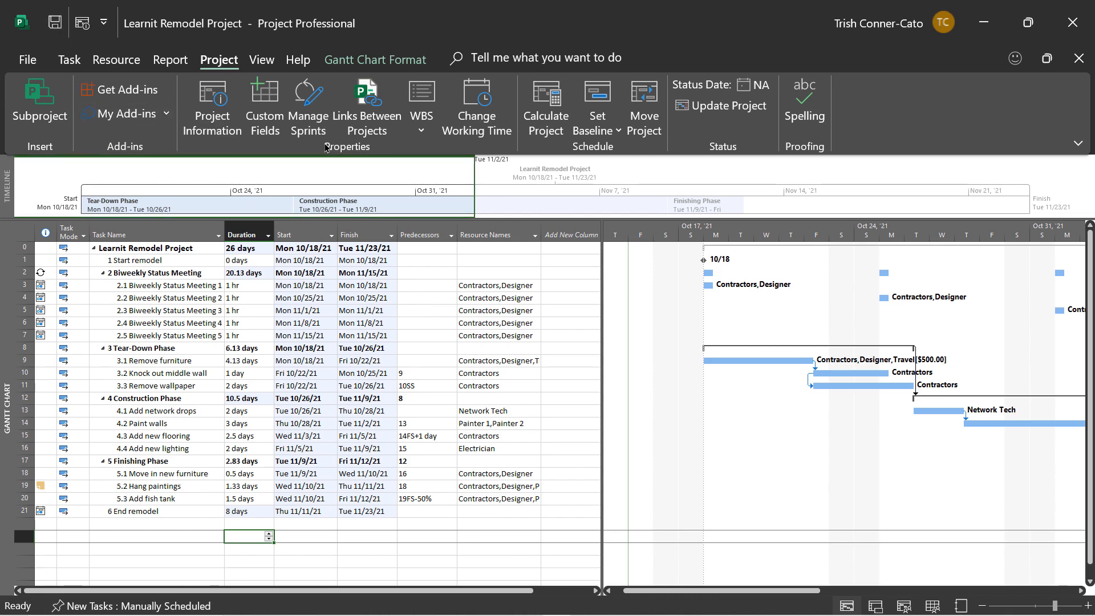
# - Apply the TRACKING WITH BASELINE VALUES table and widen the table area to show the columns through Act. Work
pyautogui.click(270, 63)
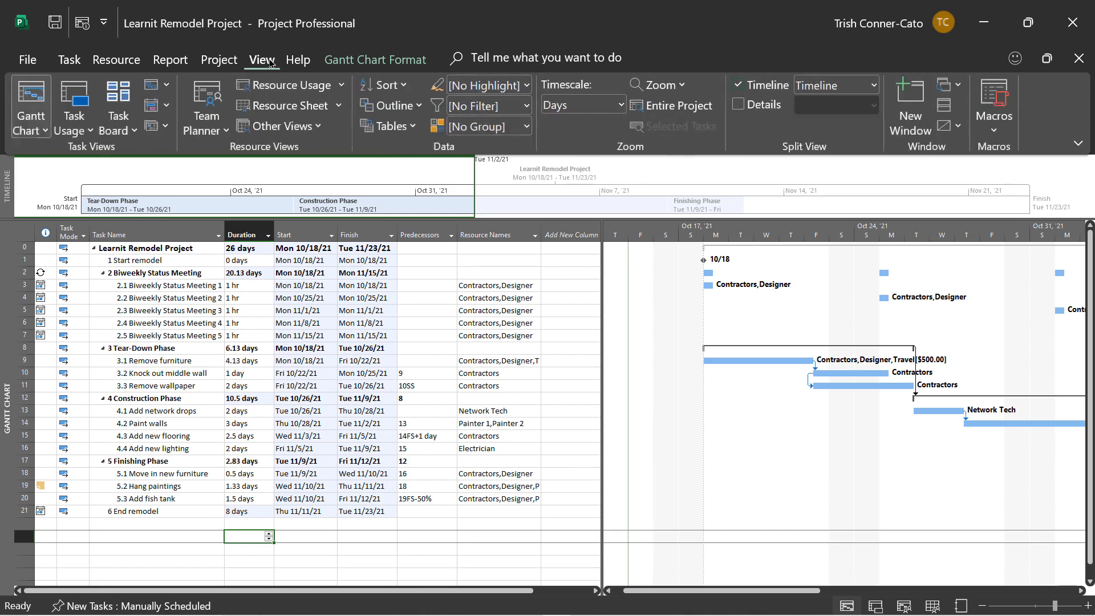
pyautogui.click(406, 130)
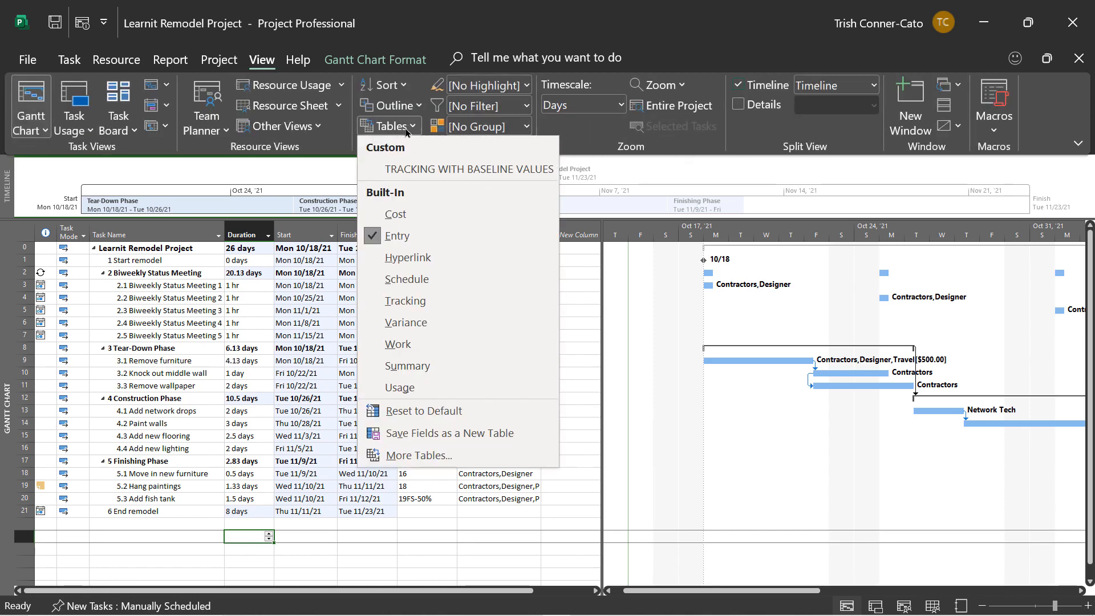
pyautogui.click(422, 168)
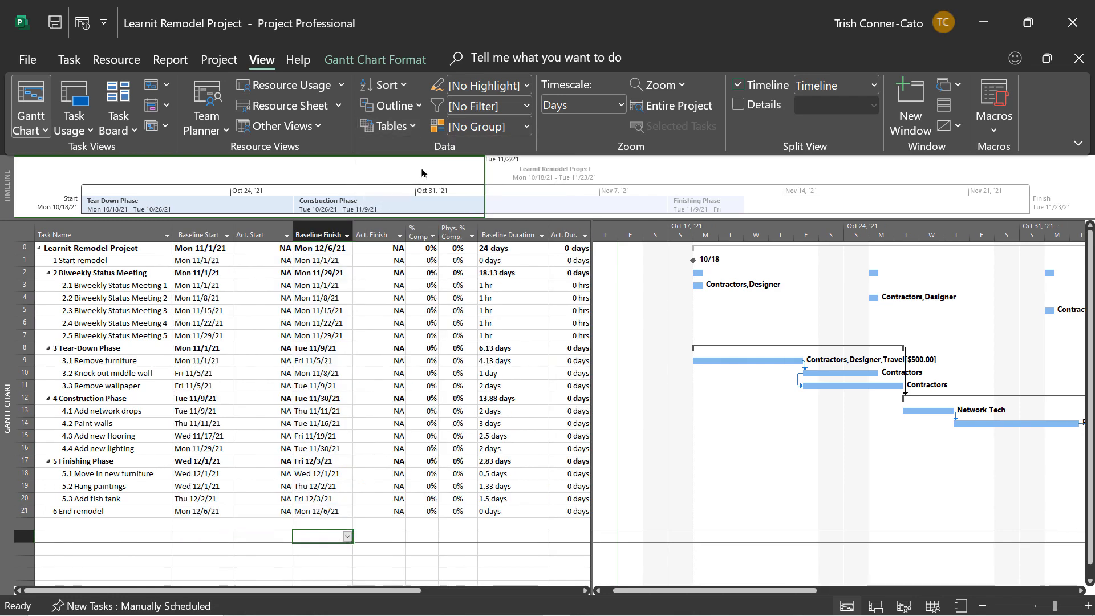
pyautogui.moveTo(593, 302); pyautogui.dragTo(669, 301)
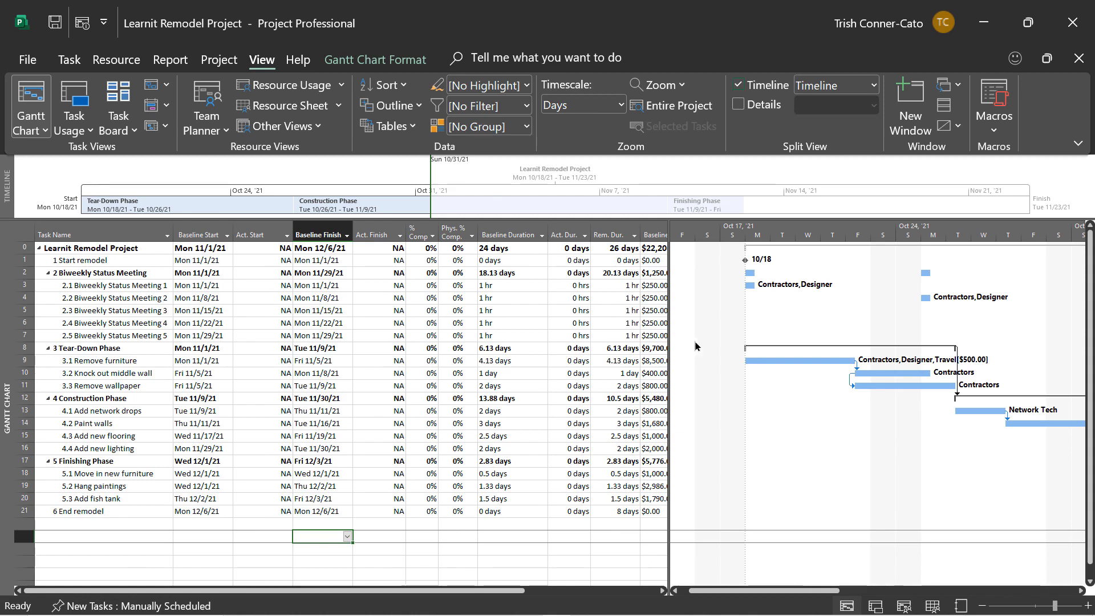
pyautogui.moveTo(665, 344); pyautogui.dragTo(815, 354)
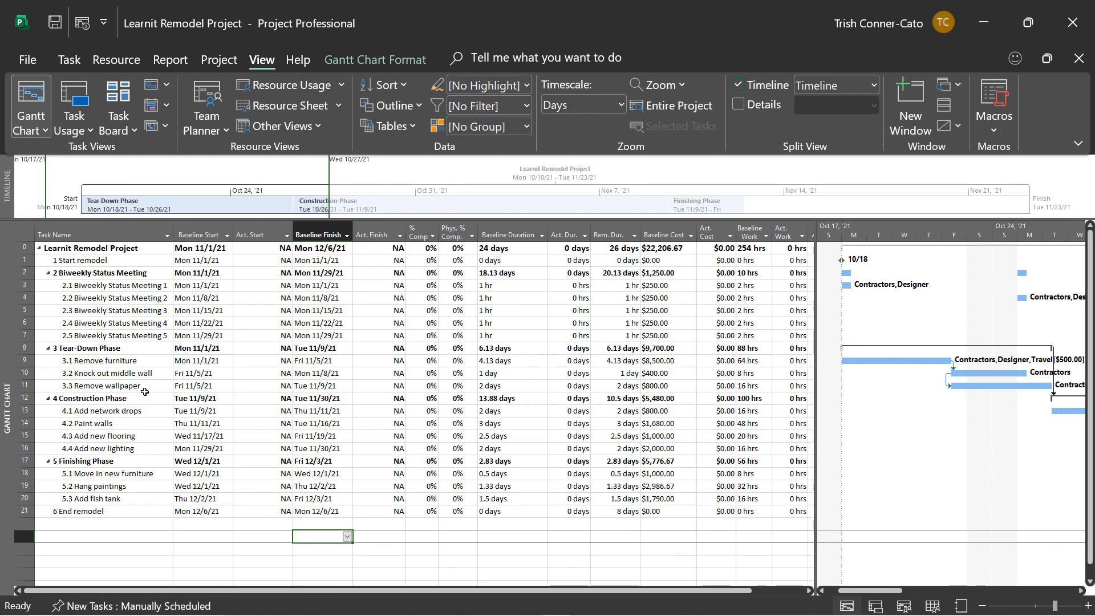
# - Set the actual duration of the Remove wallpaper task to 1 day
pyautogui.click(534, 391)
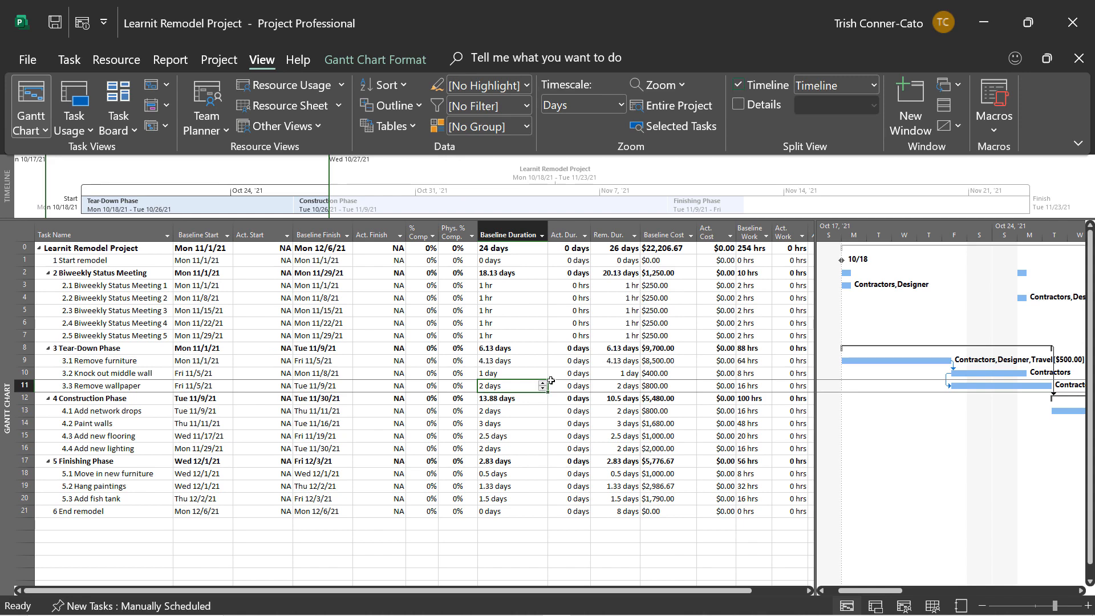
pyautogui.click(568, 383)
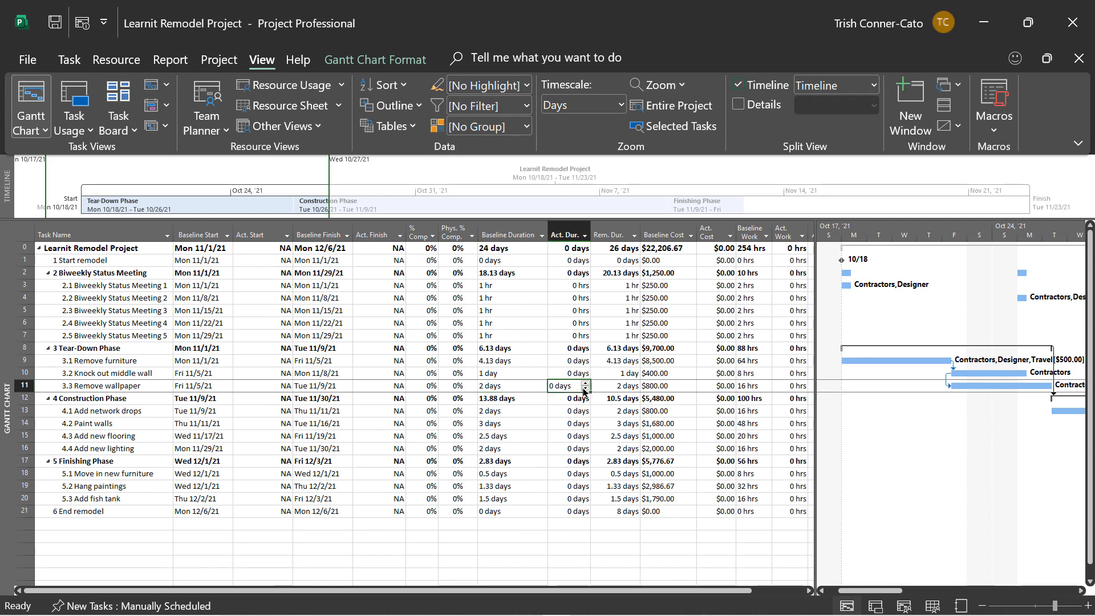
pyautogui.click(586, 385)
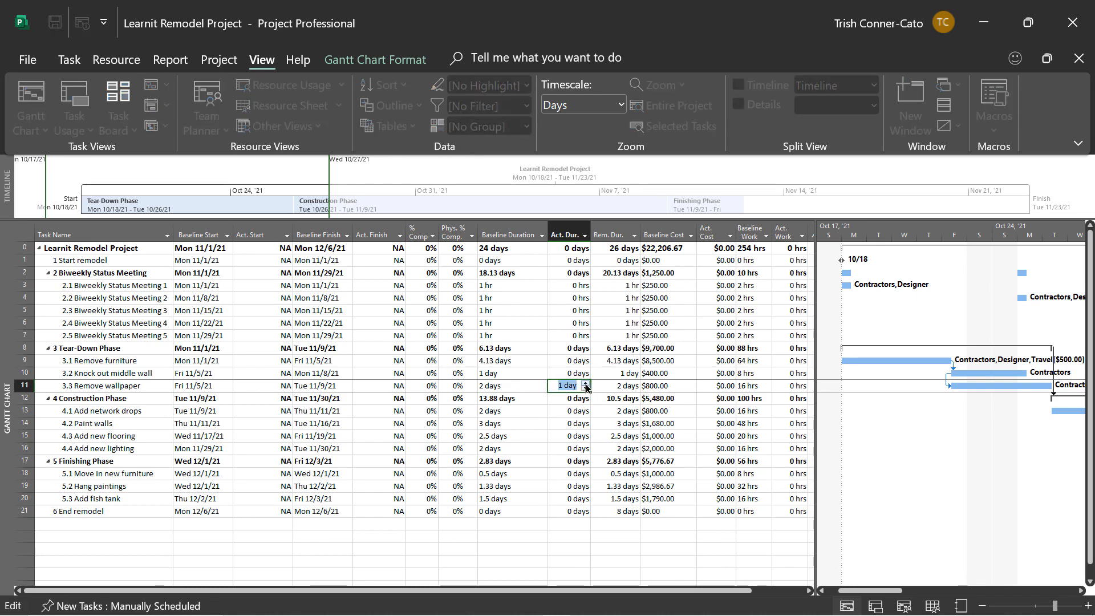
pyautogui.click(597, 385)
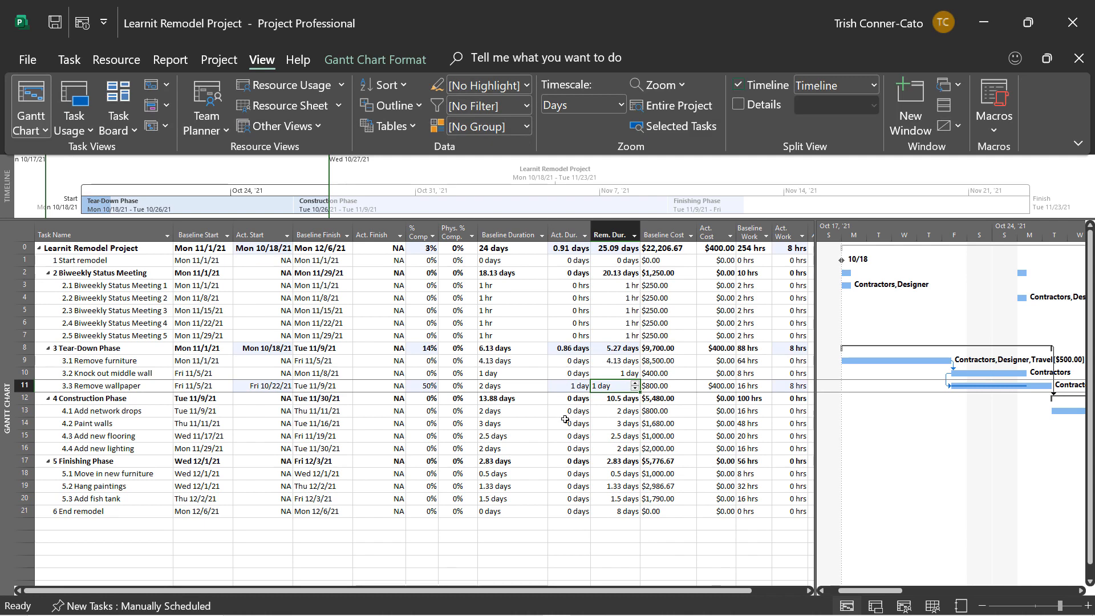
# - Set the actual duration of the Remove wallpaper task to 3 days
pyautogui.click(534, 386)
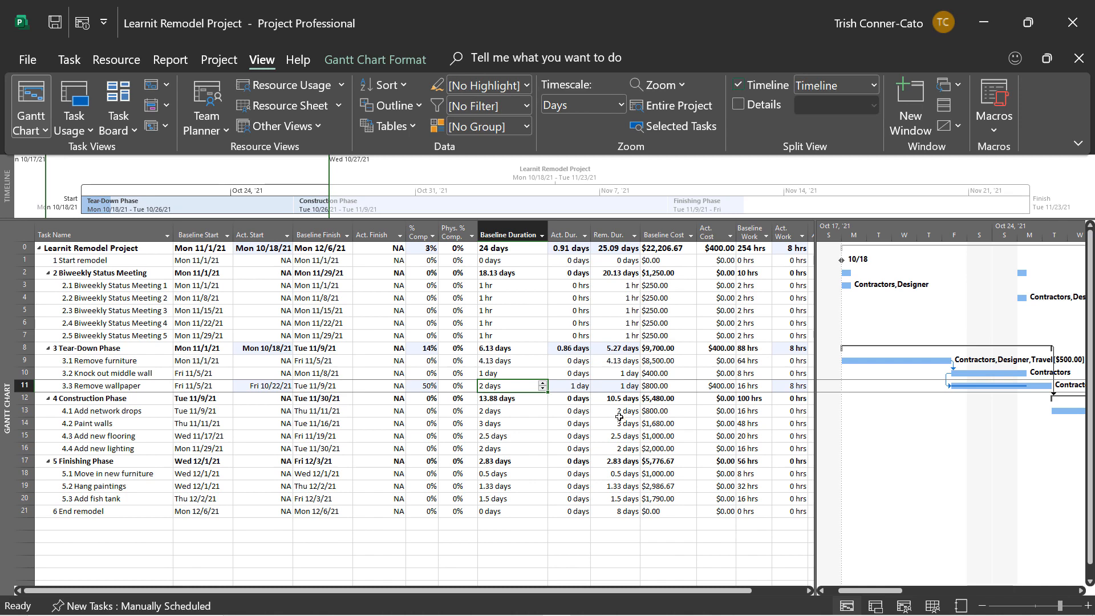
pyautogui.click(576, 386)
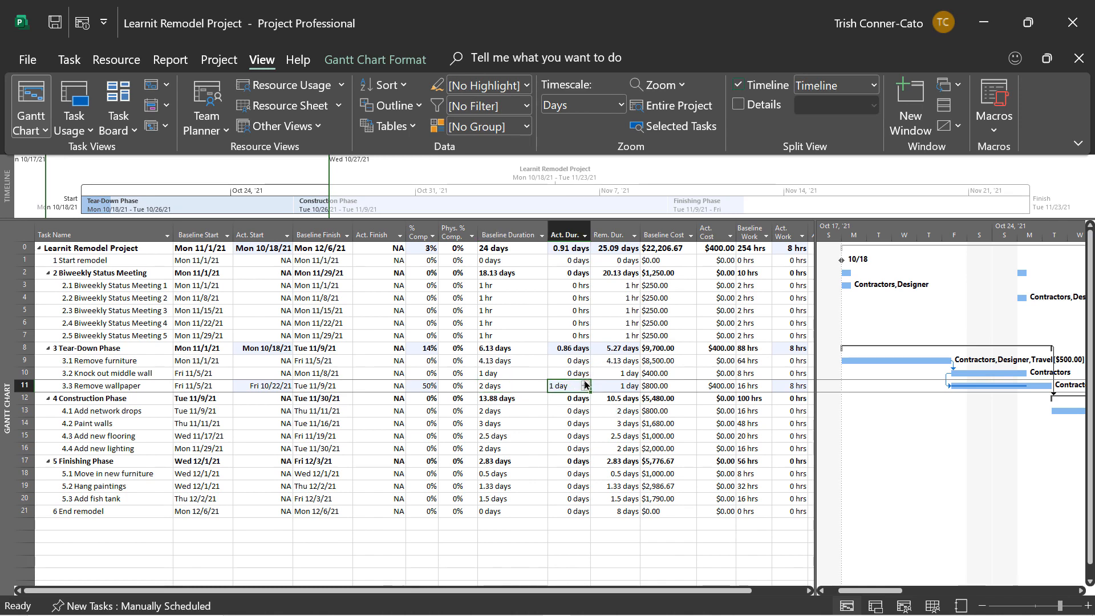
pyautogui.click(585, 384)
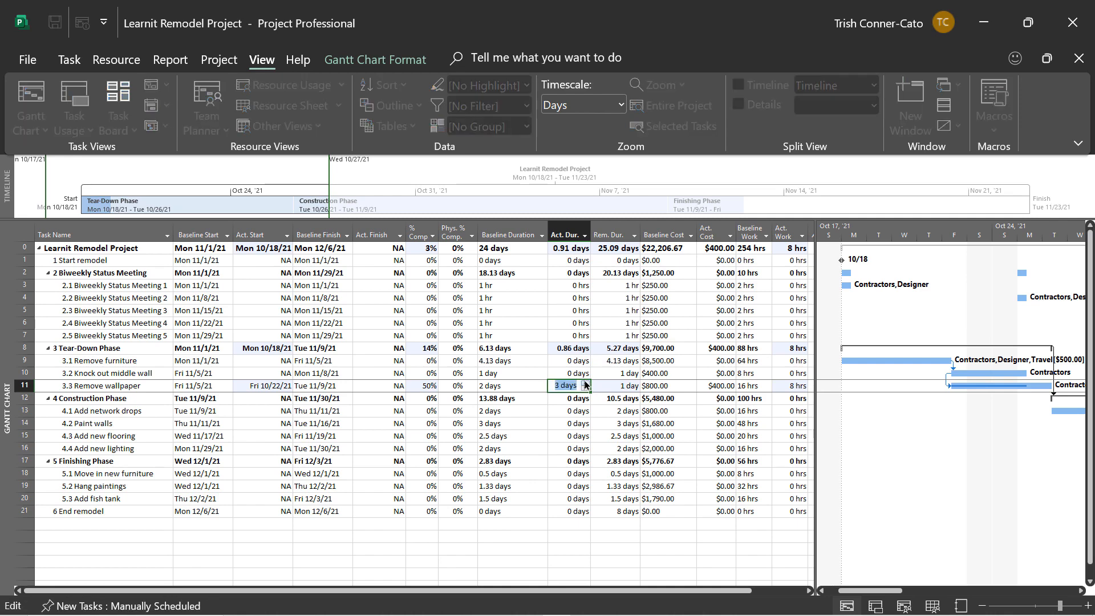
pyautogui.click(608, 386)
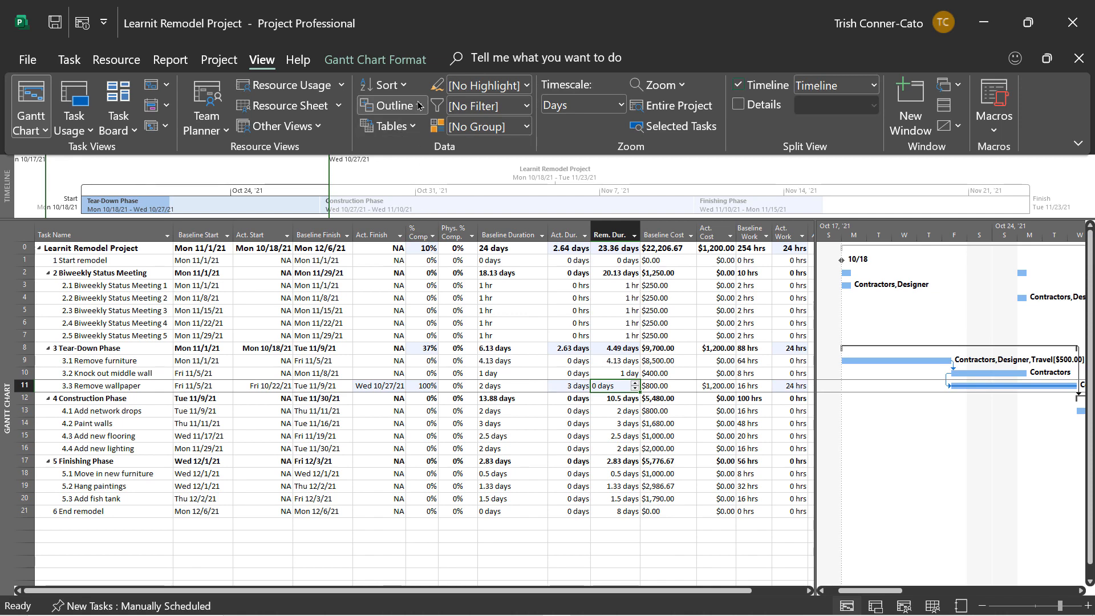
# - Switch back to the Entry table, then reset Remove wallpaper to 0% complete and save the project
pyautogui.click(400, 126)
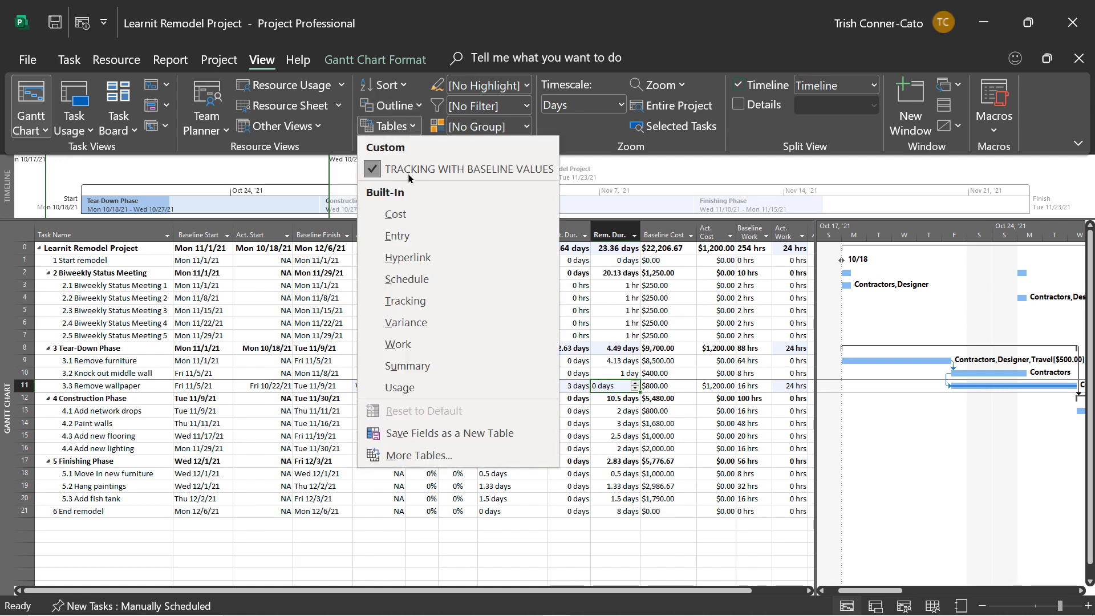
pyautogui.click(397, 235)
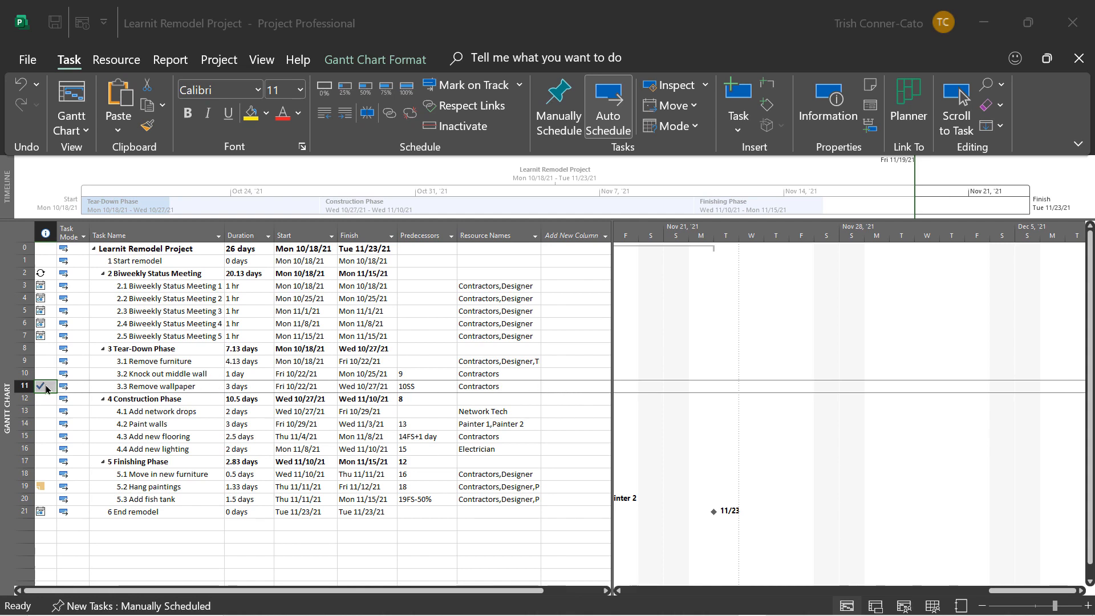
pyautogui.click(163, 386)
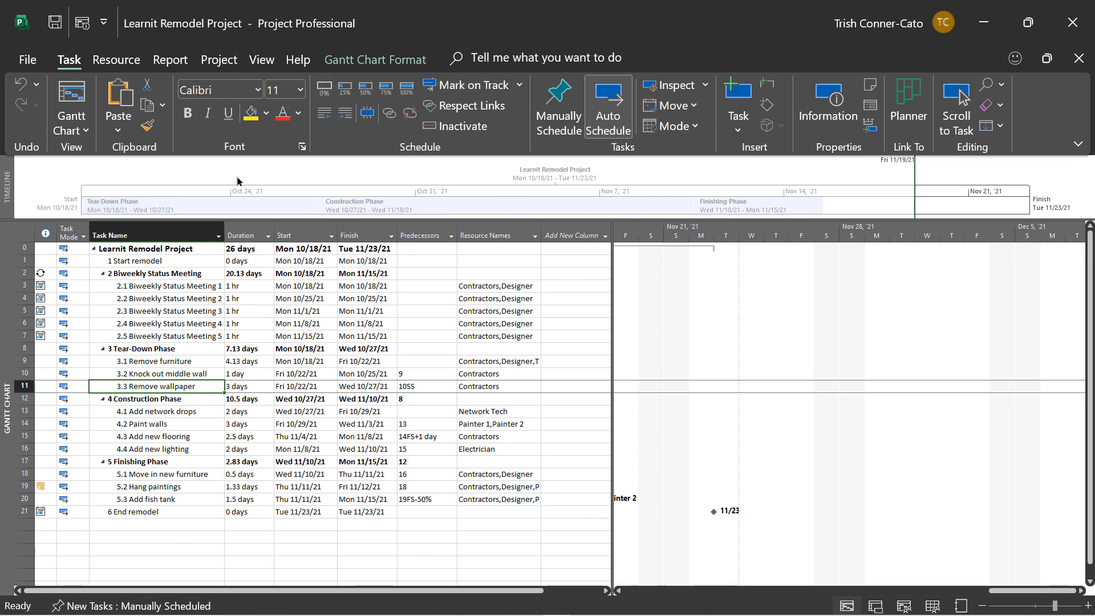
pyautogui.click(54, 23)
# - Filter the Gantt Chart's task list with the built-in Milestones filter
pyautogui.click(262, 60)
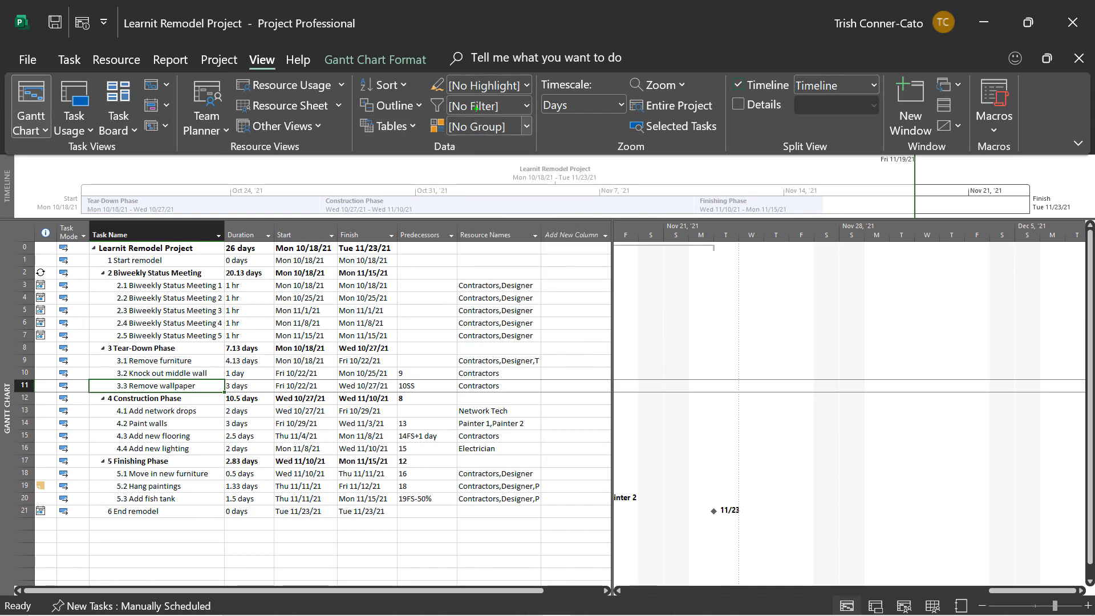
pyautogui.moveTo(476, 108); pyautogui.dragTo(476, 192)
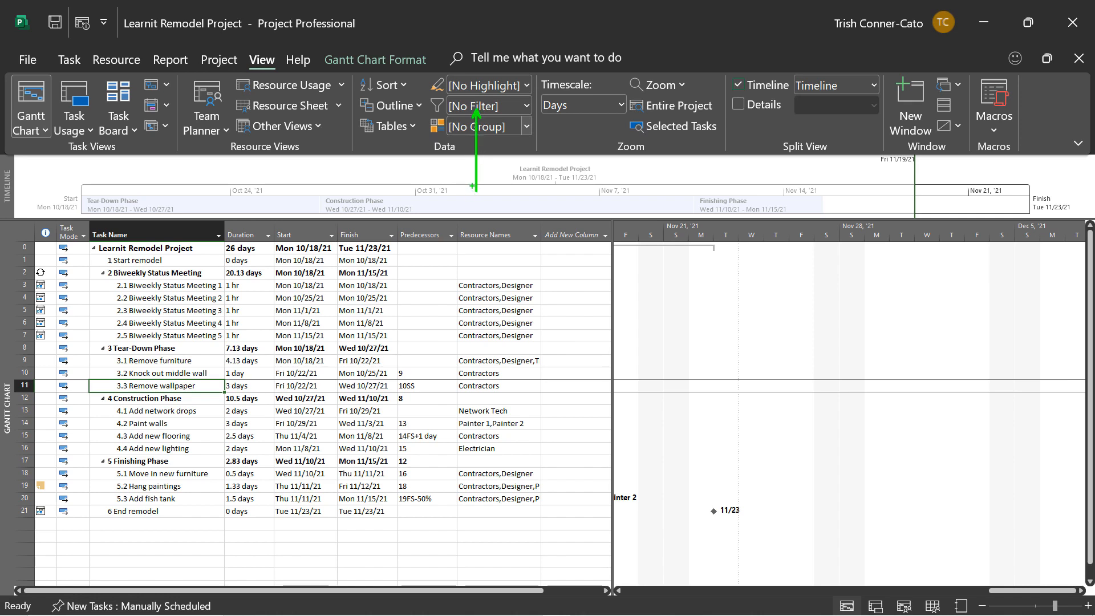
pyautogui.click(529, 105)
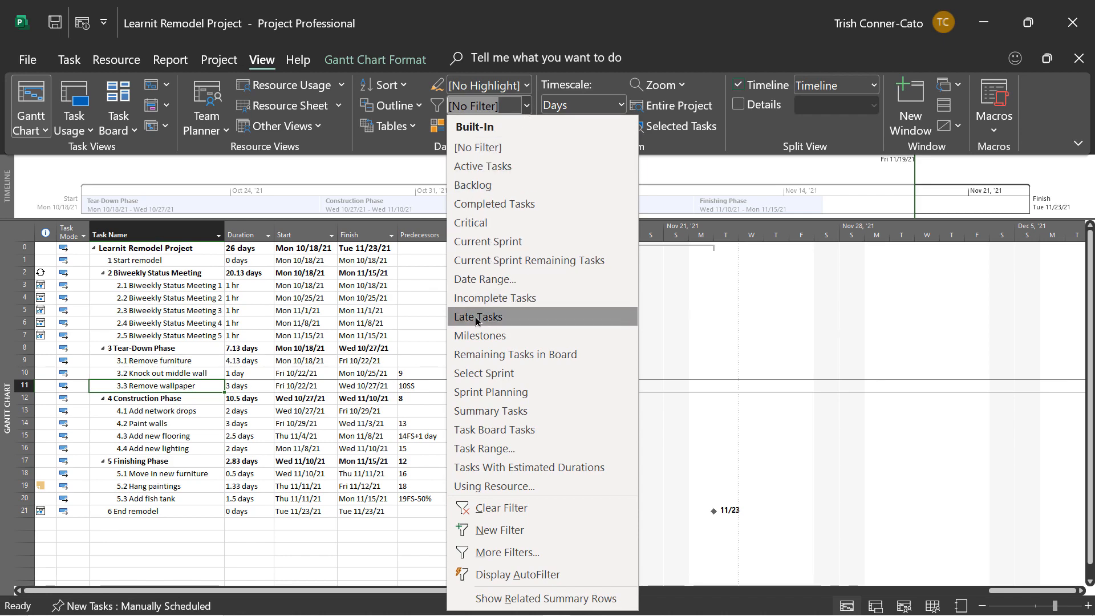
pyautogui.click(476, 337)
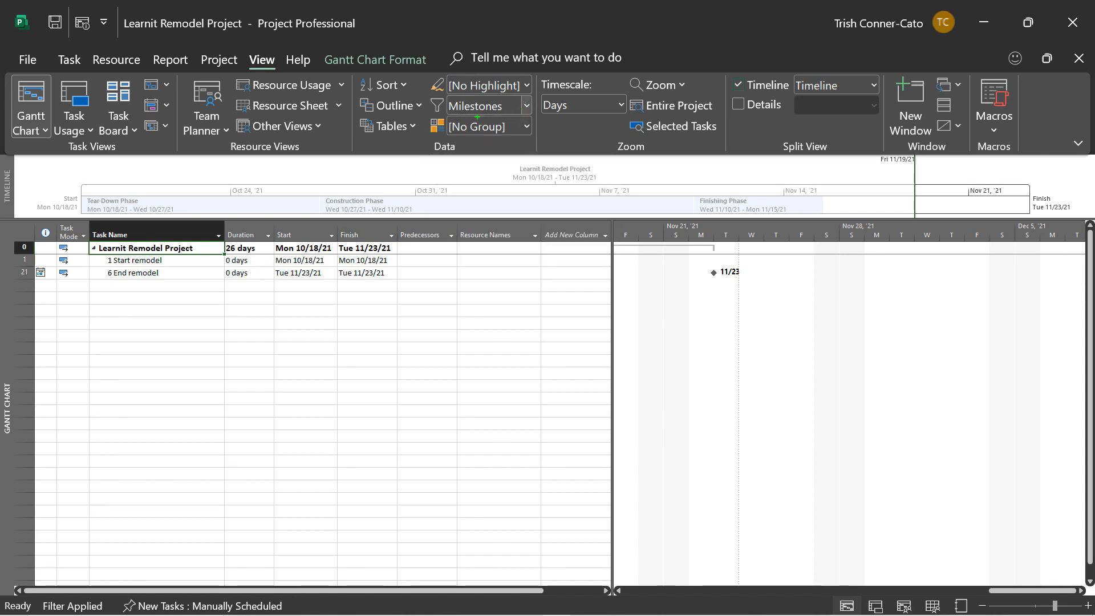
# - Clear the Milestones filter so that all tasks are listed
pyautogui.moveTo(476, 114); pyautogui.dragTo(476, 183)
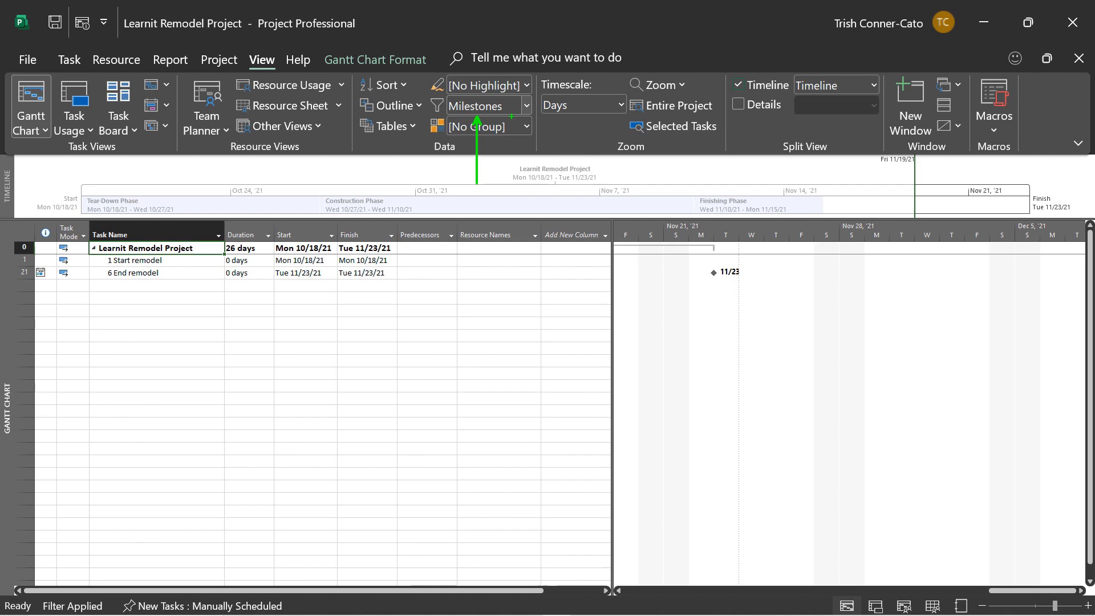
pyautogui.click(526, 105)
pyautogui.click(492, 149)
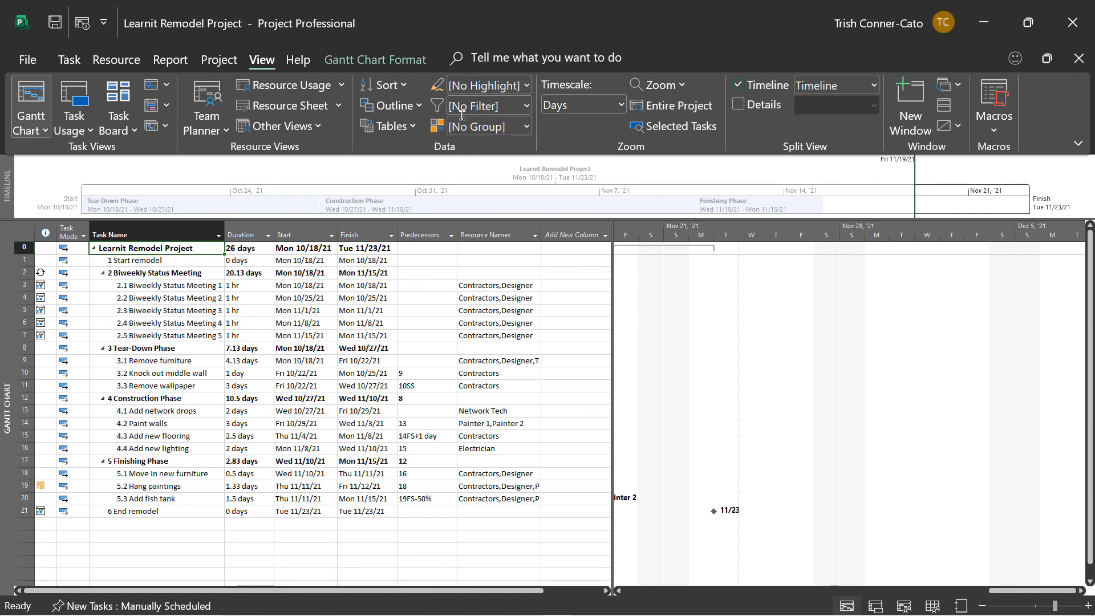
pyautogui.click(473, 222)
# - Filter the Duration column to tasks whose duration is less than 2 days
pyautogui.click(268, 237)
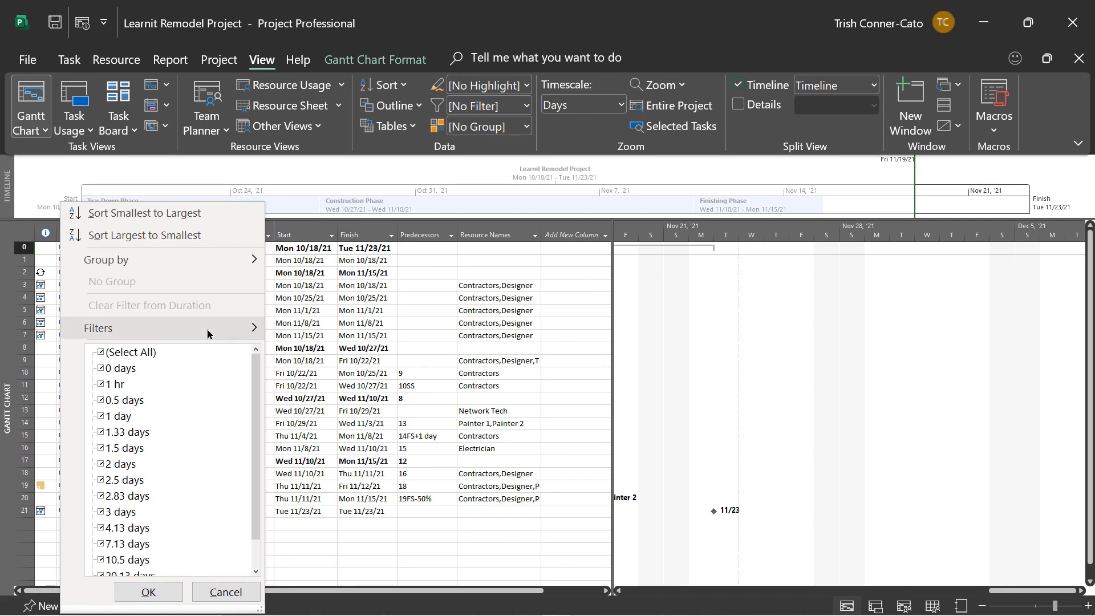
pyautogui.moveTo(206, 327)
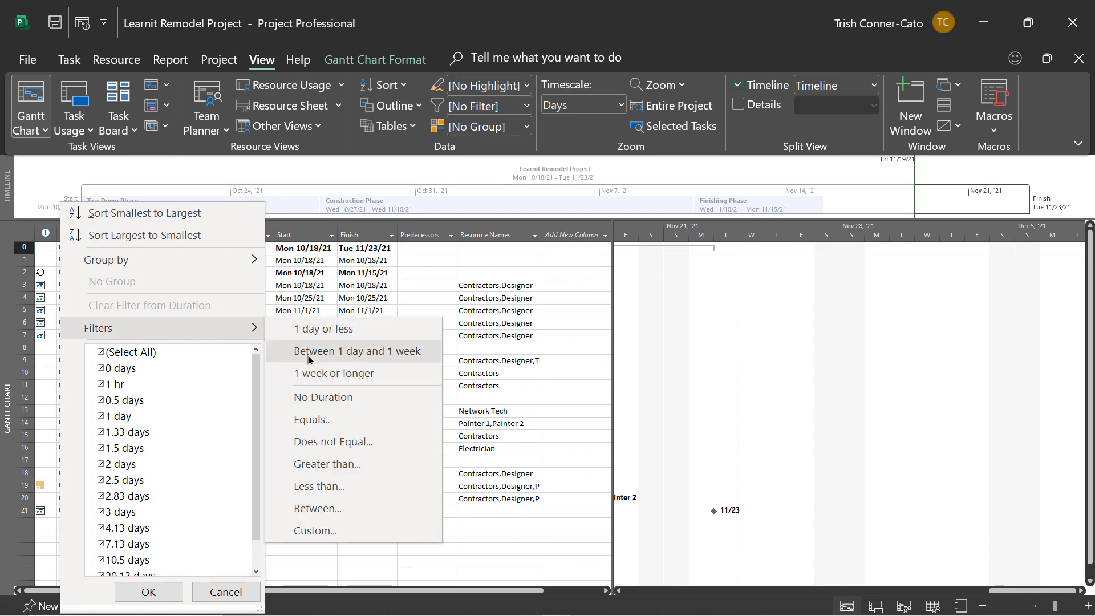
pyautogui.click(327, 486)
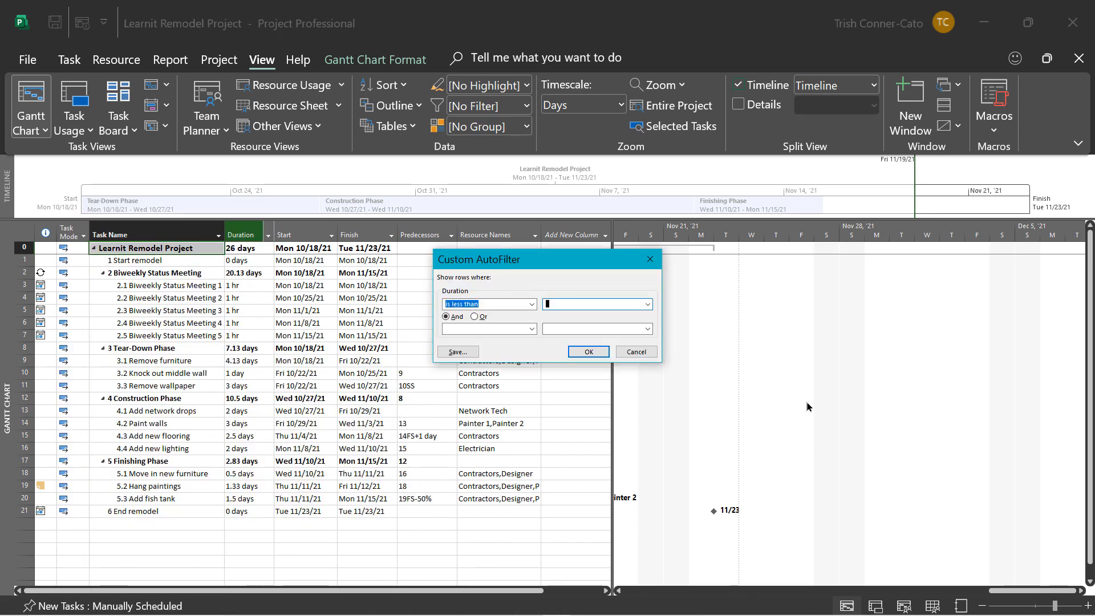
pyautogui.write('2 days')
pyautogui.click(588, 351)
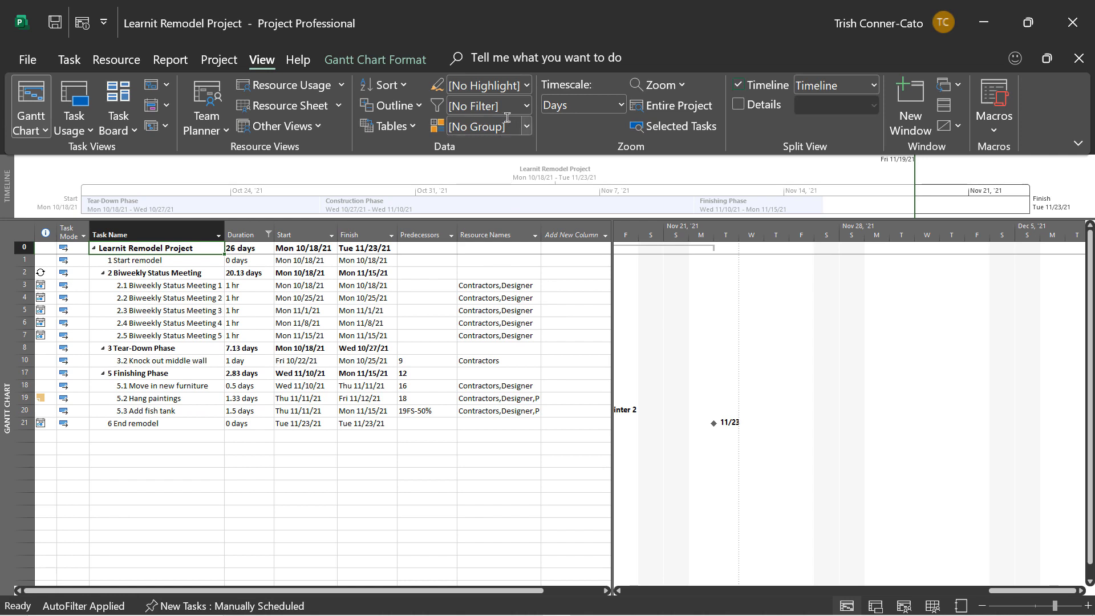
# - Filter the task list with the Date Range filter, from Mon 10/18/2021 to Mon 11/1/2021
pyautogui.click(526, 107)
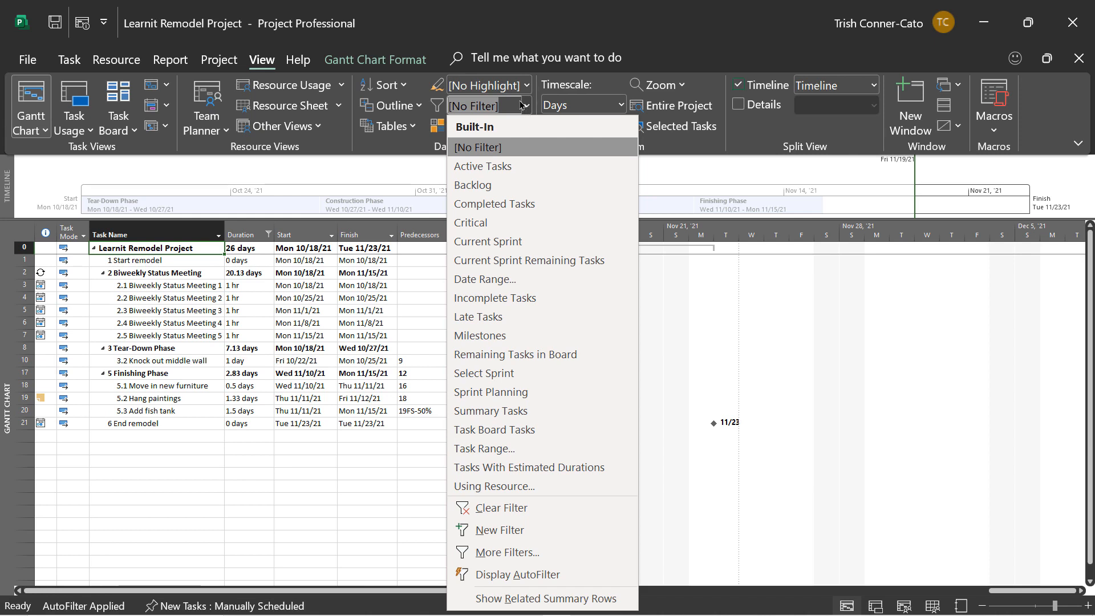
pyautogui.click(497, 282)
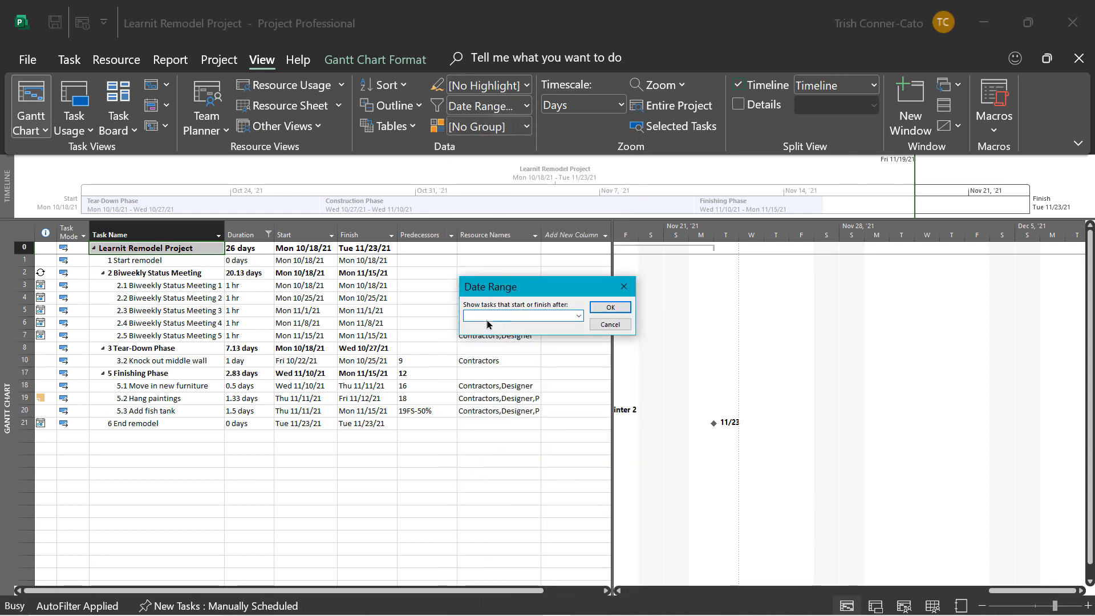
pyautogui.click(579, 317)
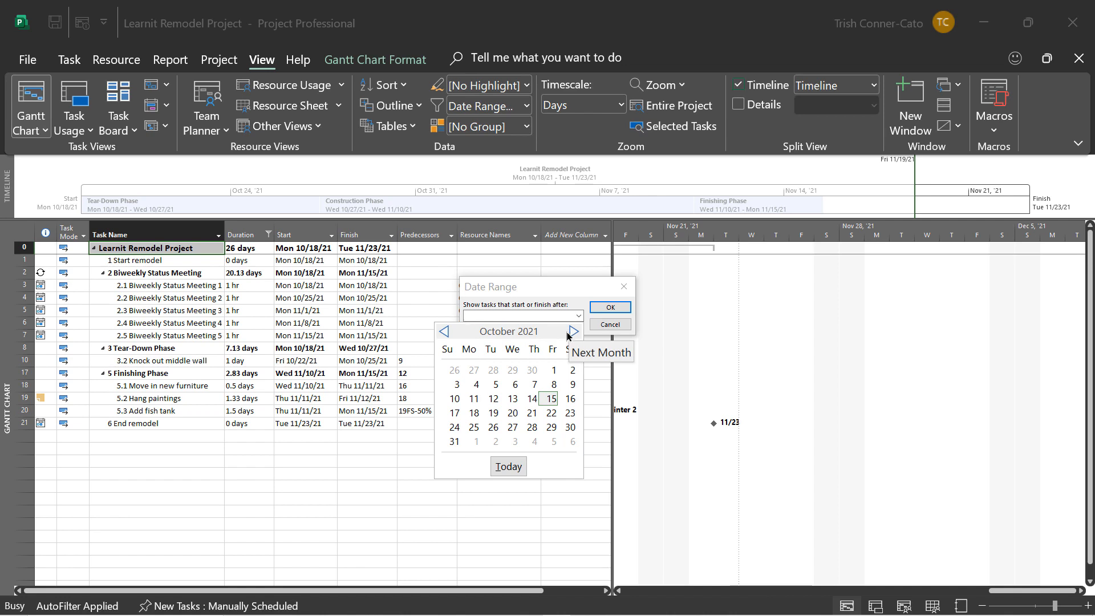
pyautogui.click(473, 414)
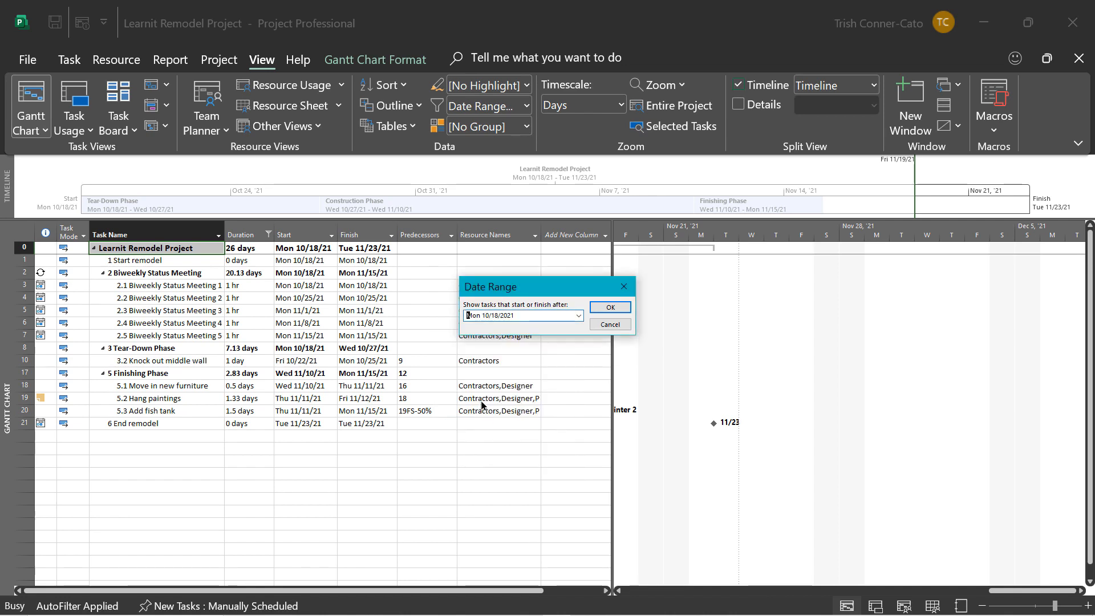
pyautogui.click(610, 312)
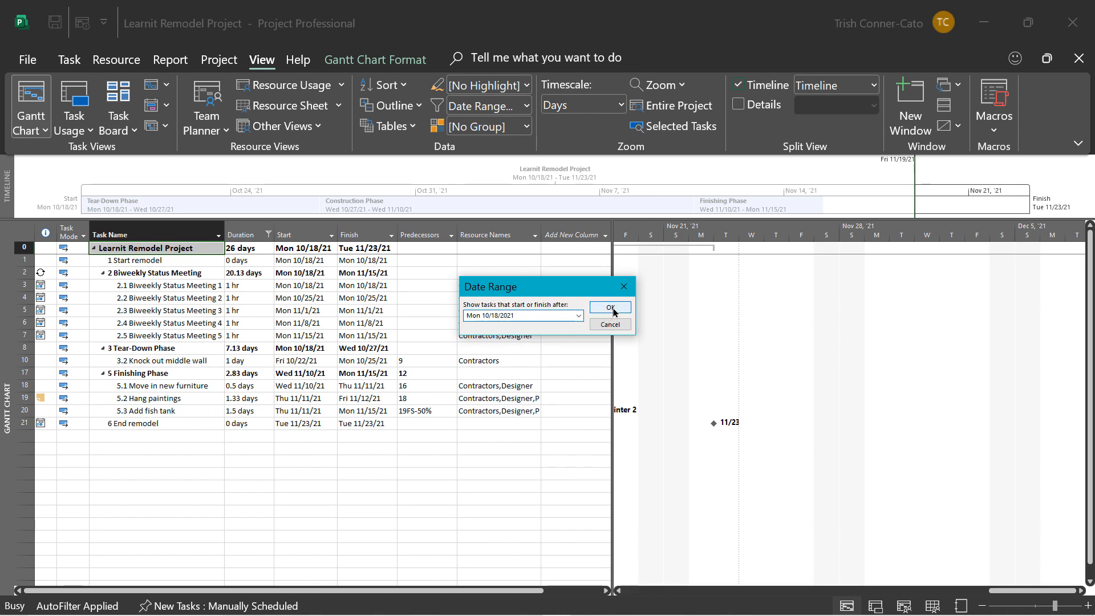
pyautogui.click(579, 316)
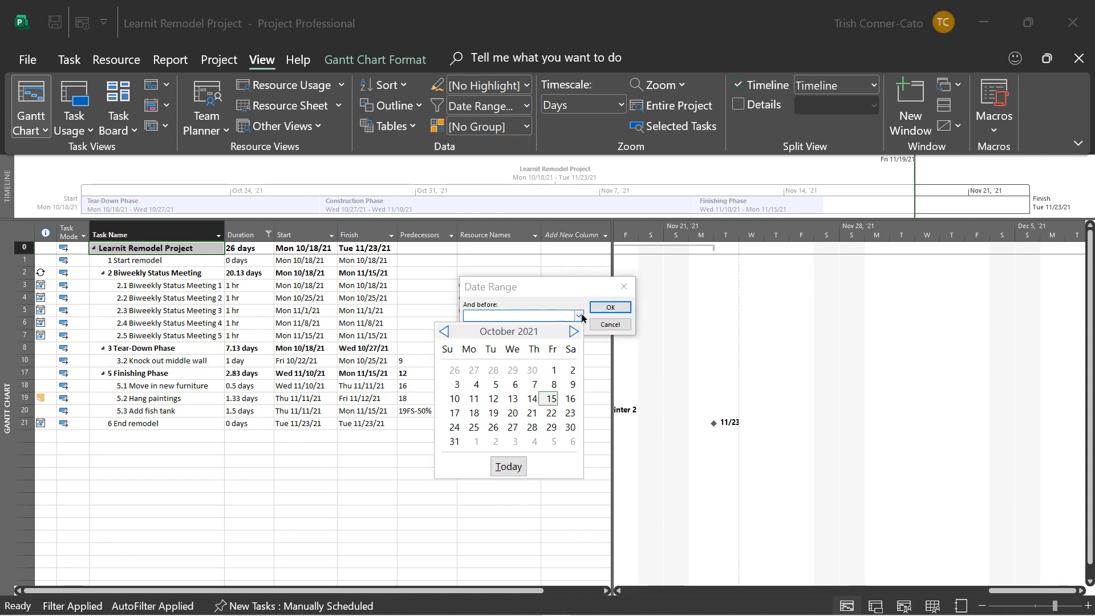
pyautogui.click(477, 441)
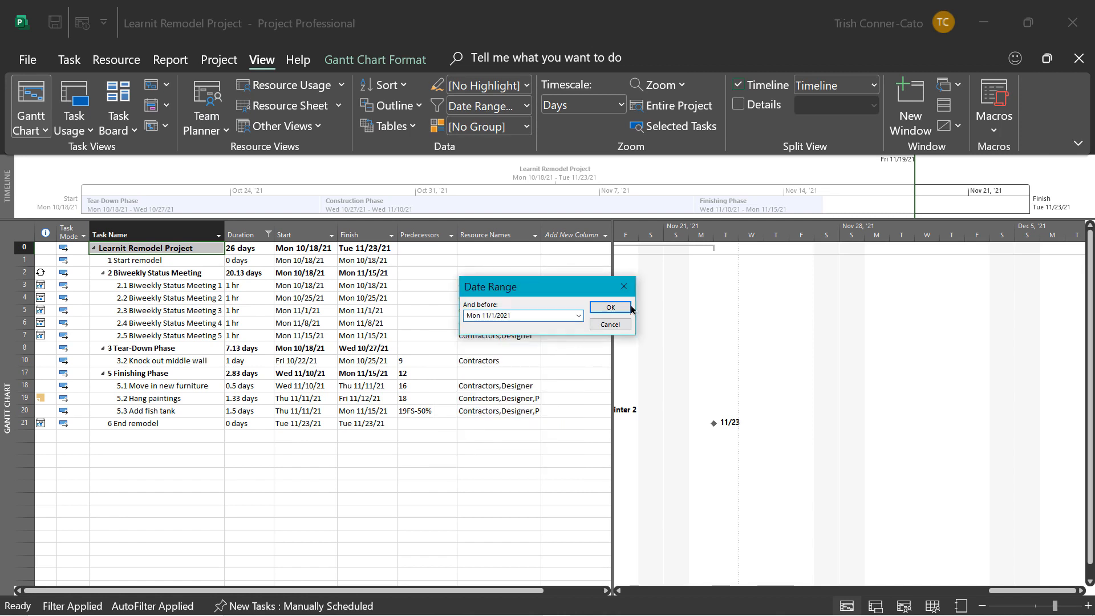
pyautogui.click(608, 308)
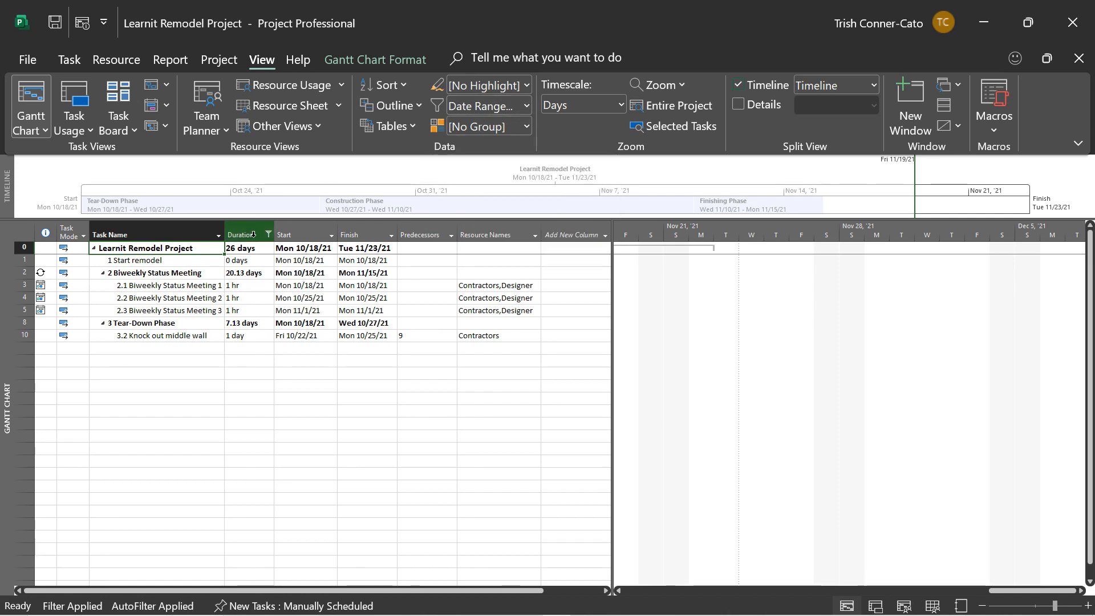
# - Clear the applied filters to list all tasks, and keep every value selected in the Duration column's filter
pyautogui.click(526, 105)
pyautogui.click(489, 149)
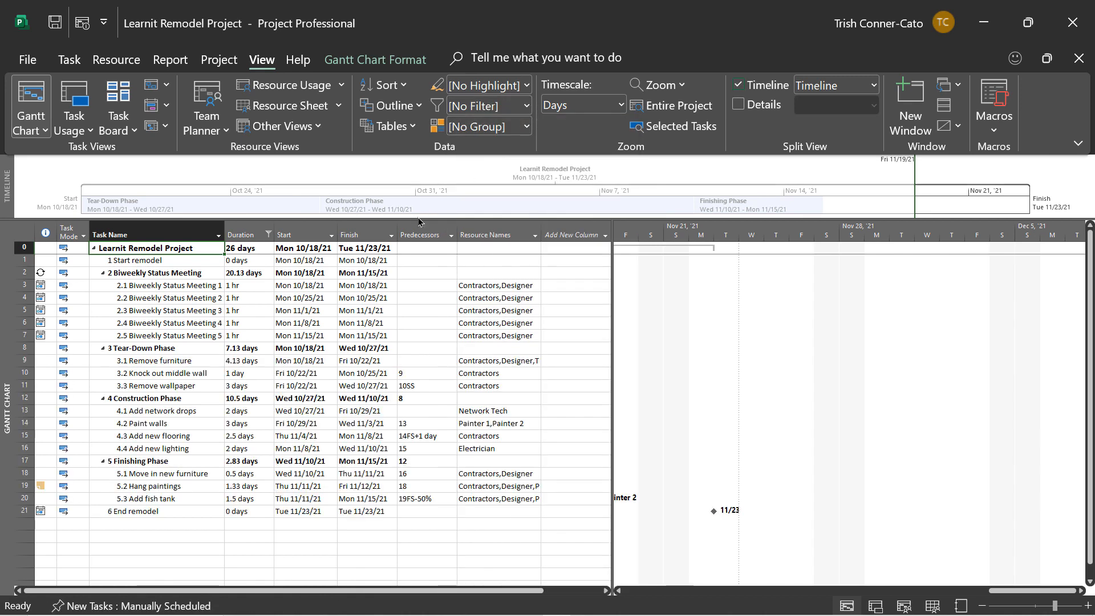
pyautogui.click(269, 236)
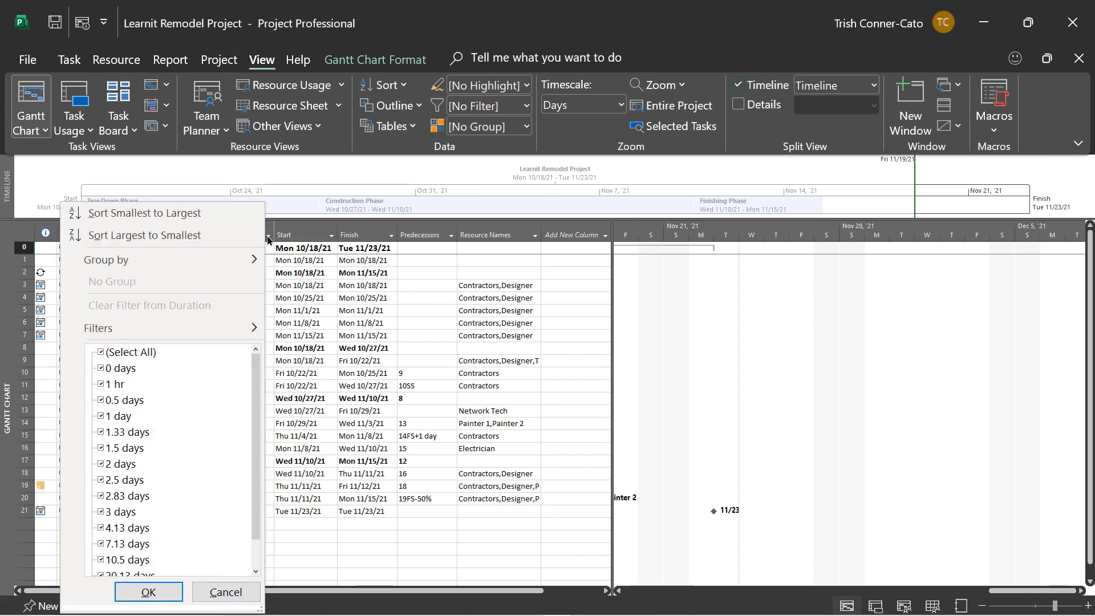
pyautogui.moveTo(257, 318)
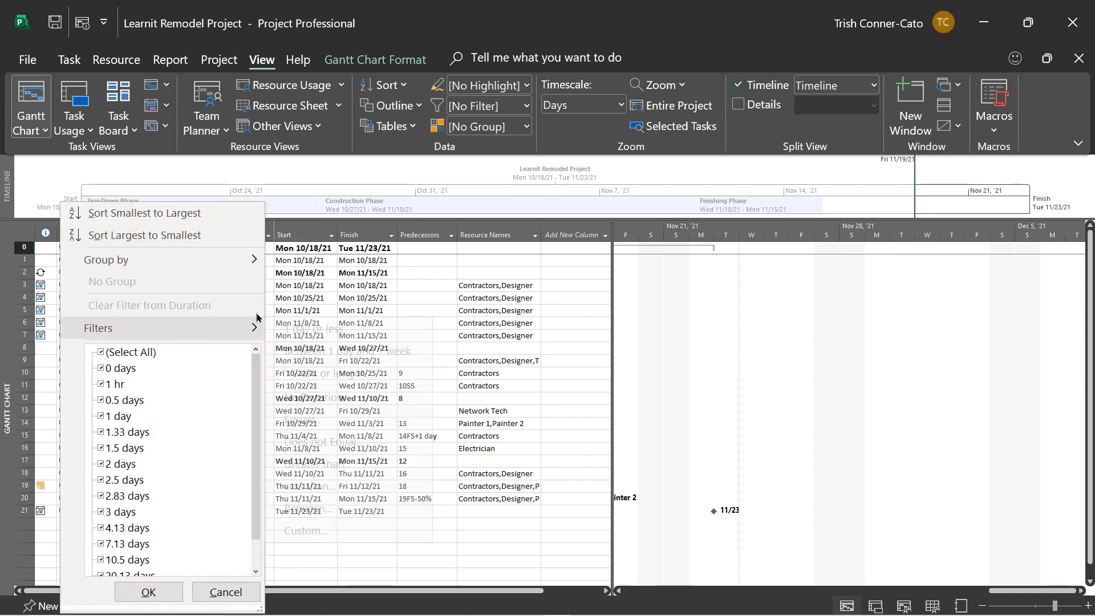
pyautogui.click(148, 592)
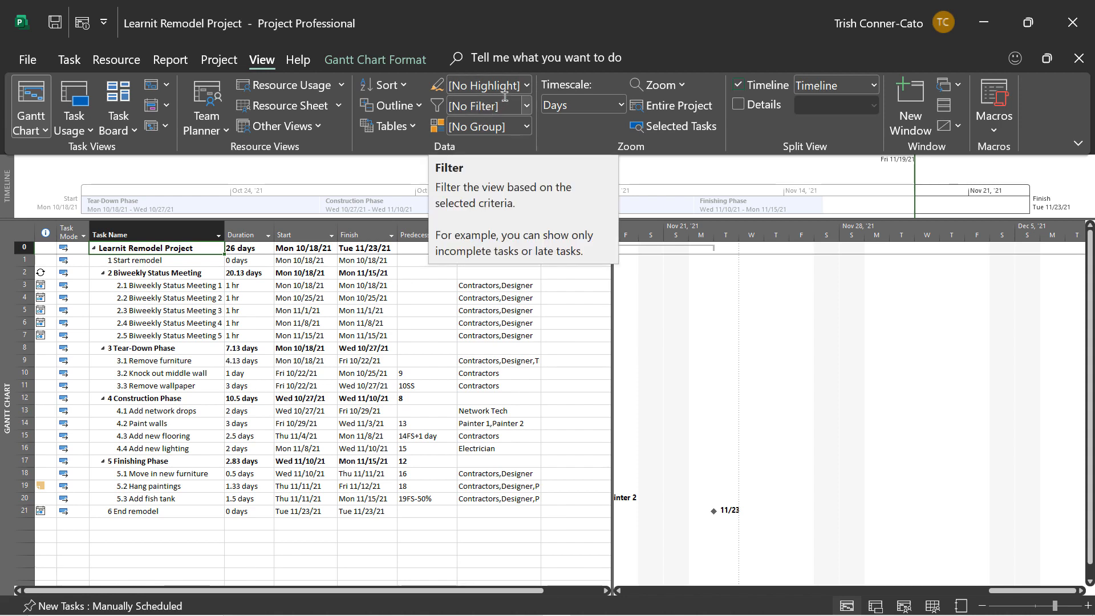
# - Highlight the project's milestones with the built-in Milestones highlight filter, and remove the highlight again
pyautogui.click(527, 87)
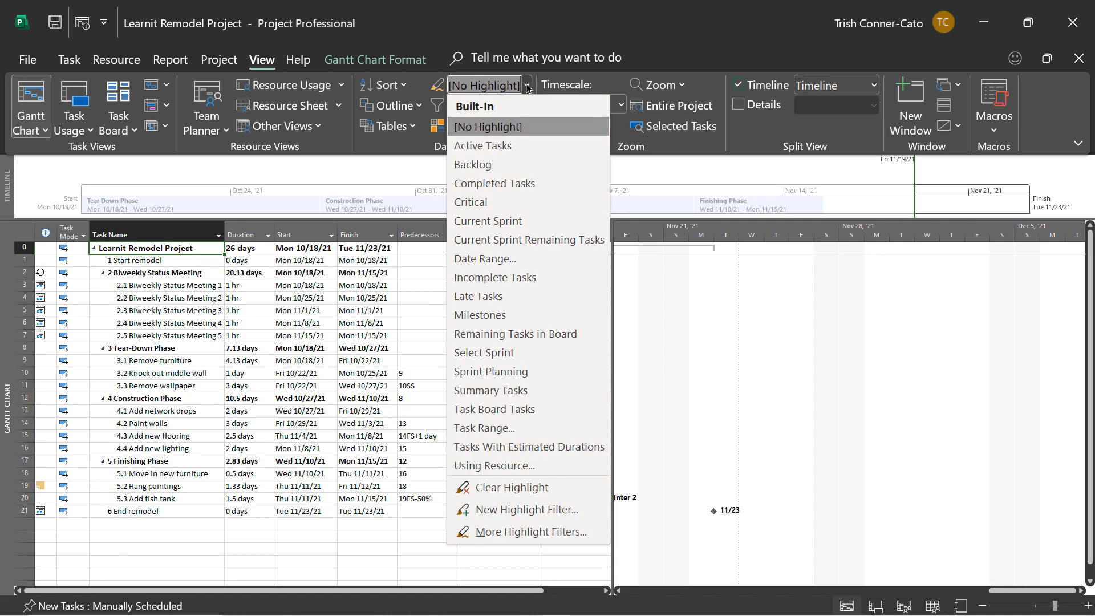
pyautogui.click(493, 316)
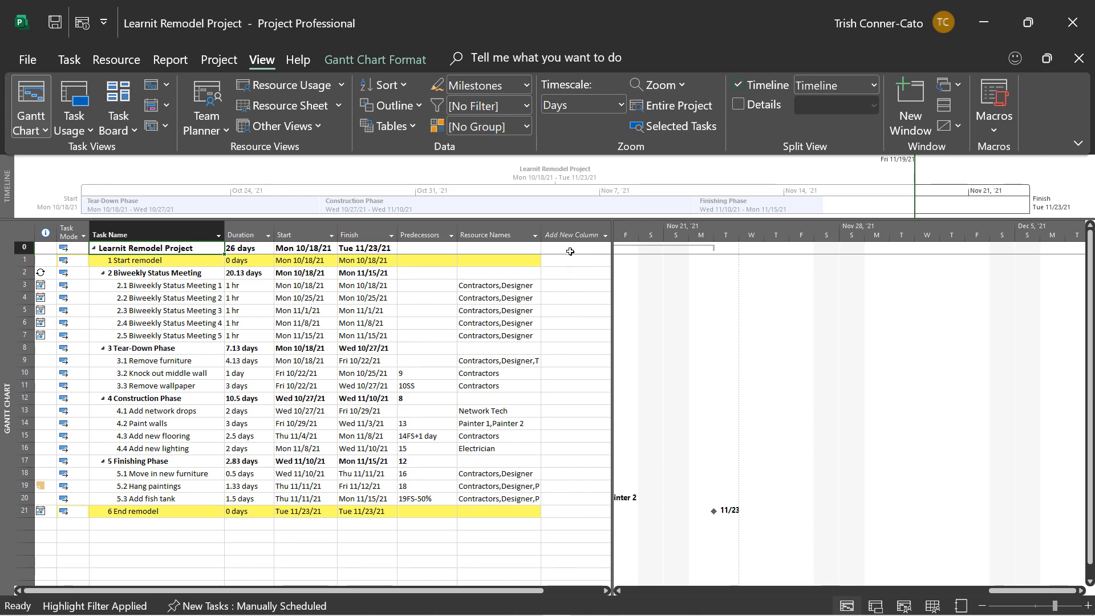
pyautogui.click(526, 87)
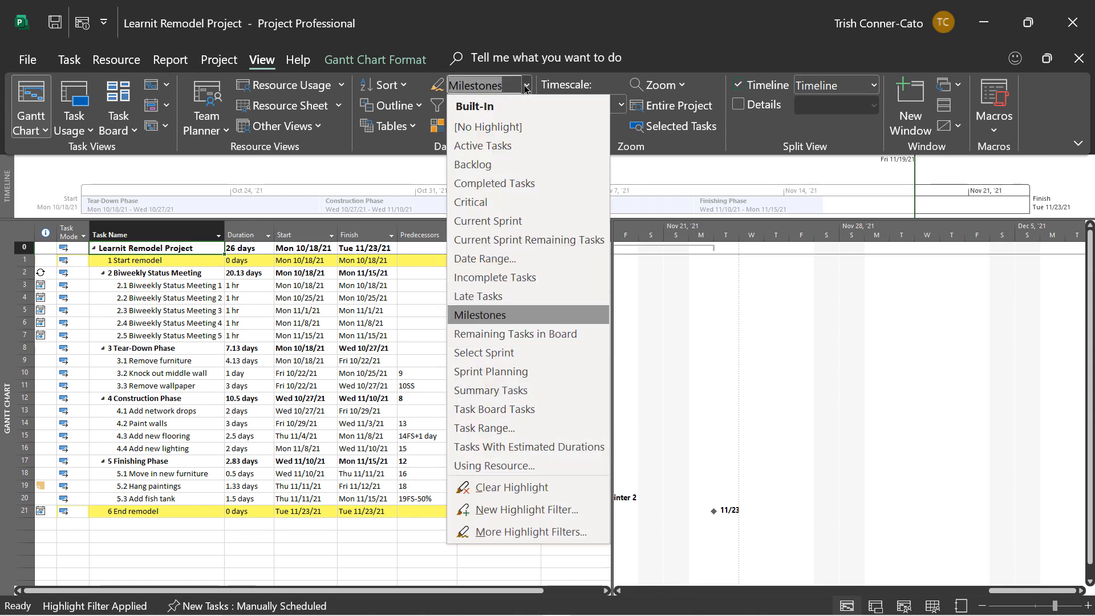
pyautogui.click(500, 127)
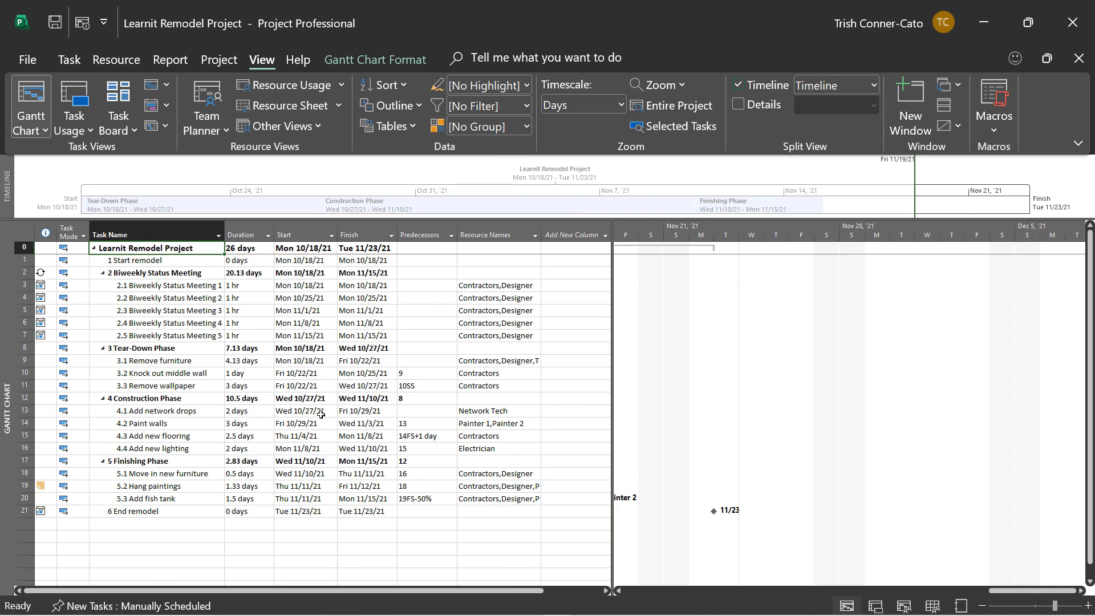
# - Group the Gantt Chart's tasks with the built-in Duration group
pyautogui.click(277, 385)
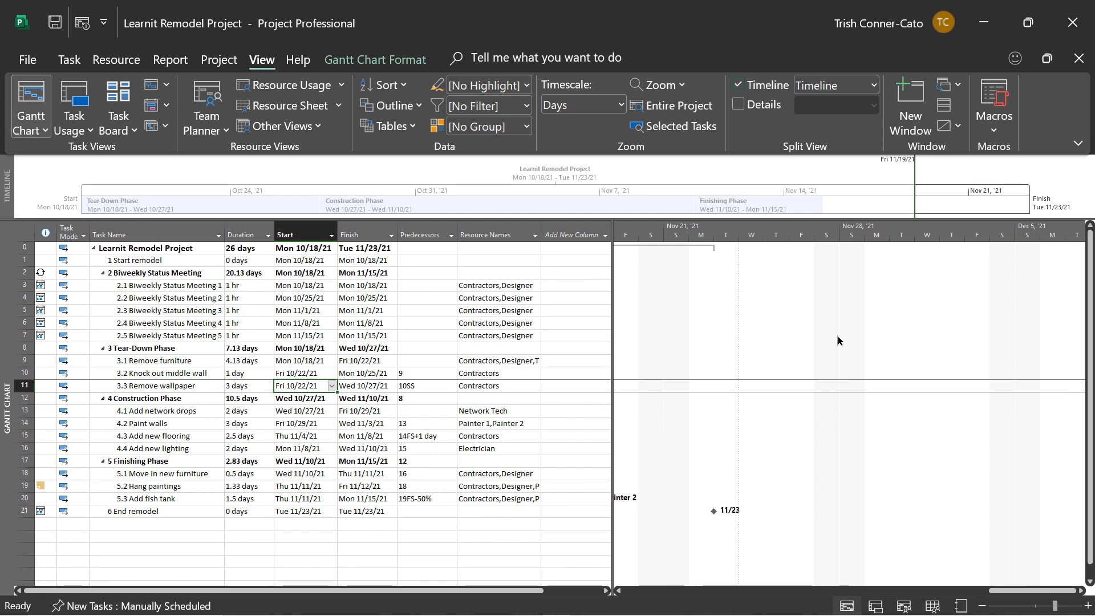
pyautogui.rightClick(155, 361)
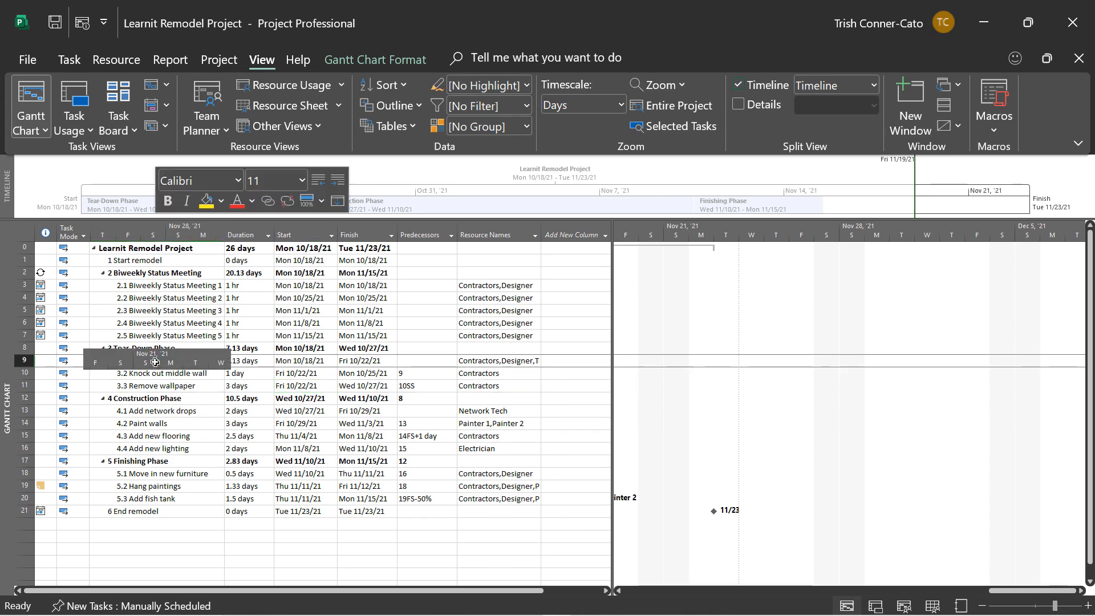
pyautogui.click(251, 333)
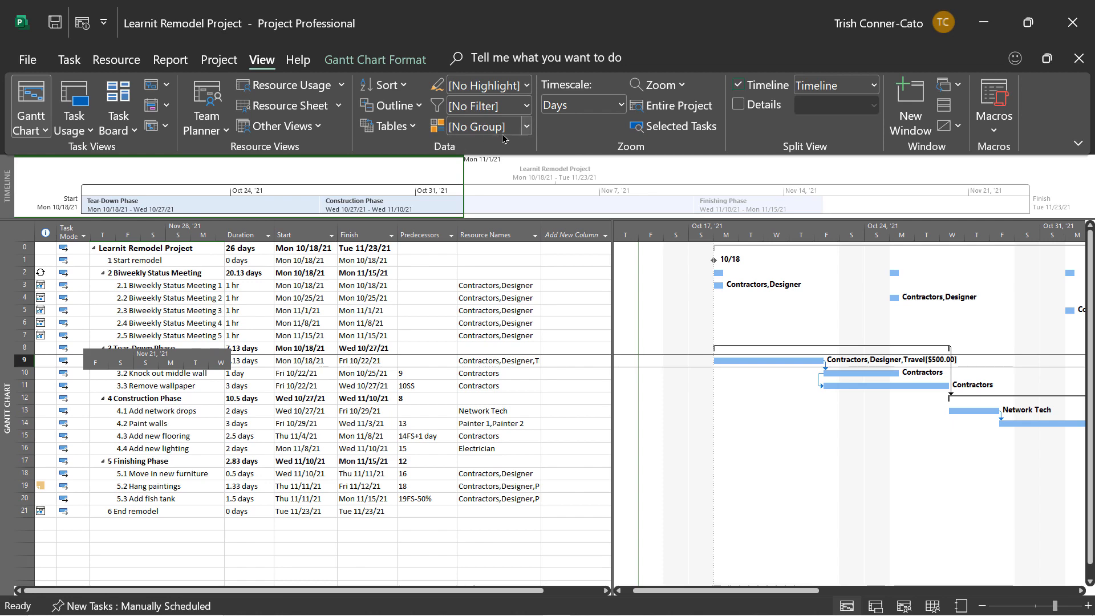
pyautogui.click(526, 131)
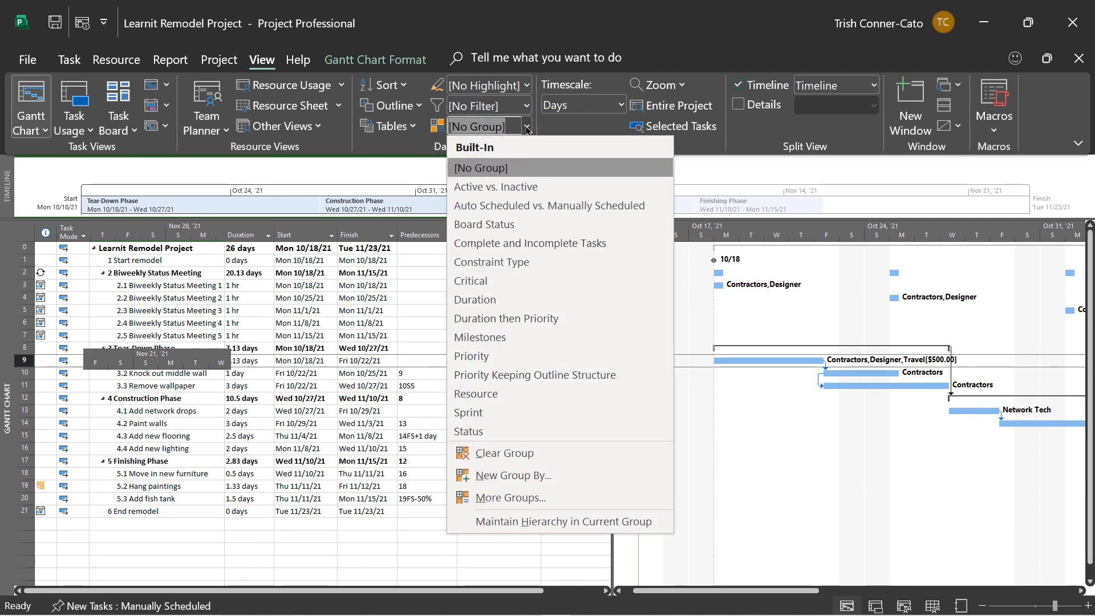
pyautogui.click(469, 309)
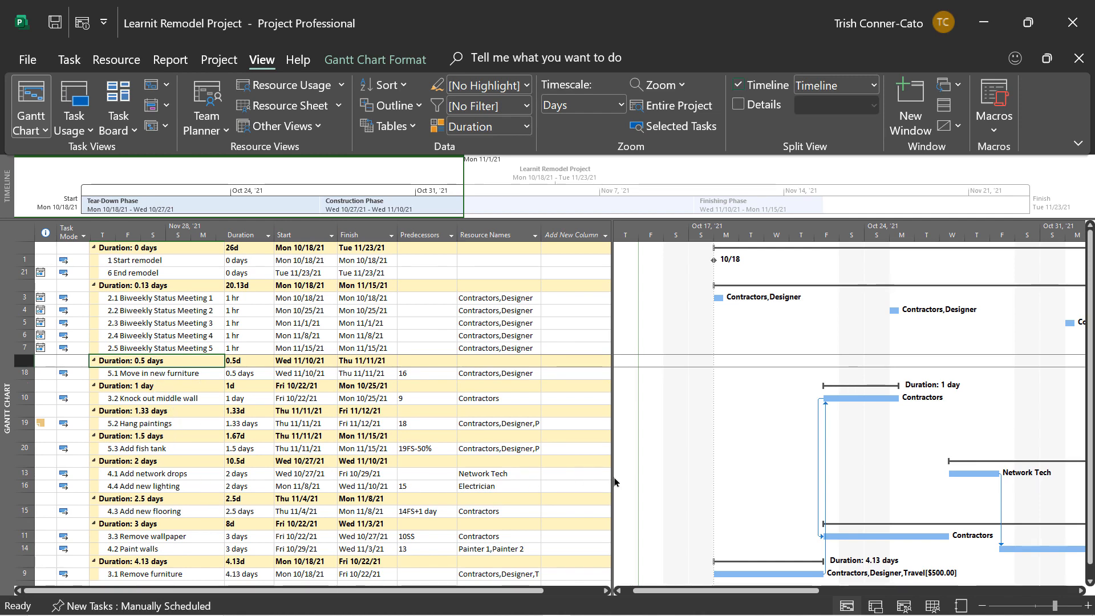
# - Examine the grouped bars in an enlarged chart area, restore the table's width, and clear the Duration grouping
pyautogui.moveTo(613, 477); pyautogui.dragTo(96, 477)
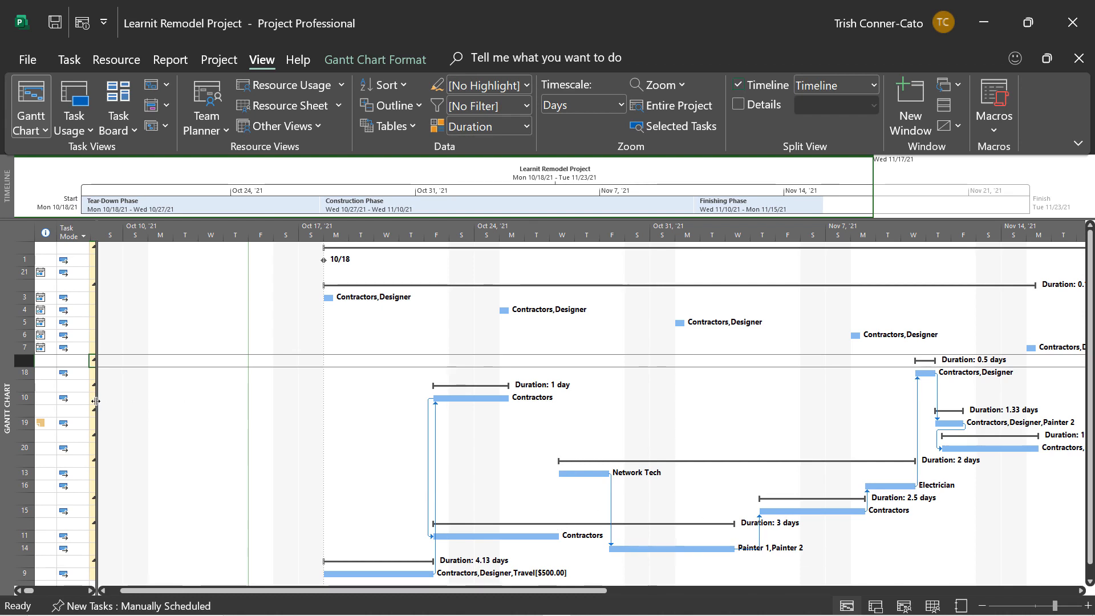
pyautogui.moveTo(96, 401); pyautogui.dragTo(613, 410)
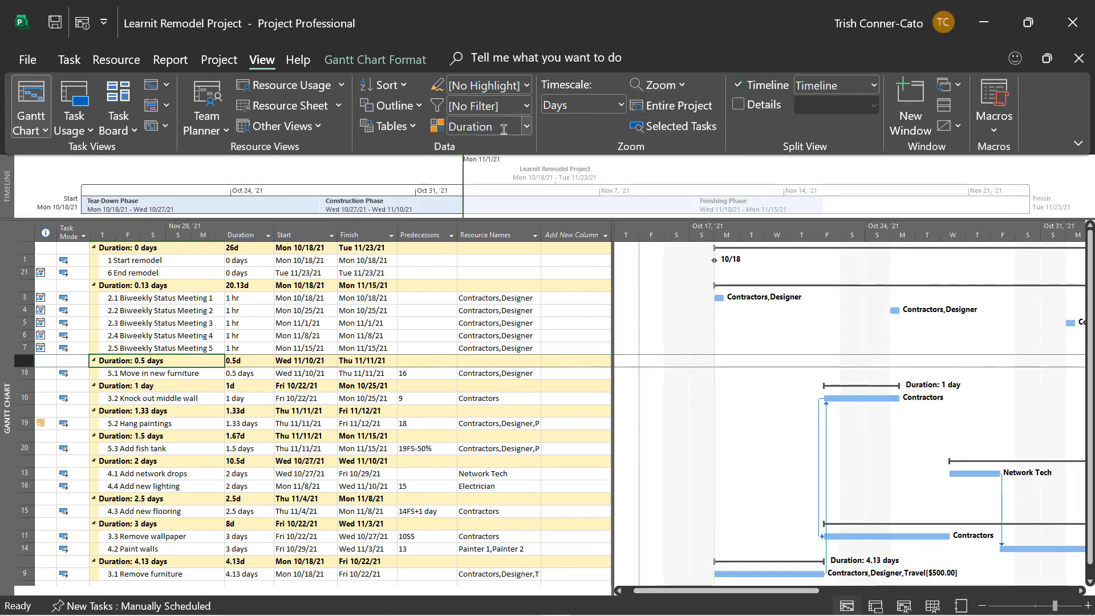
pyautogui.click(526, 128)
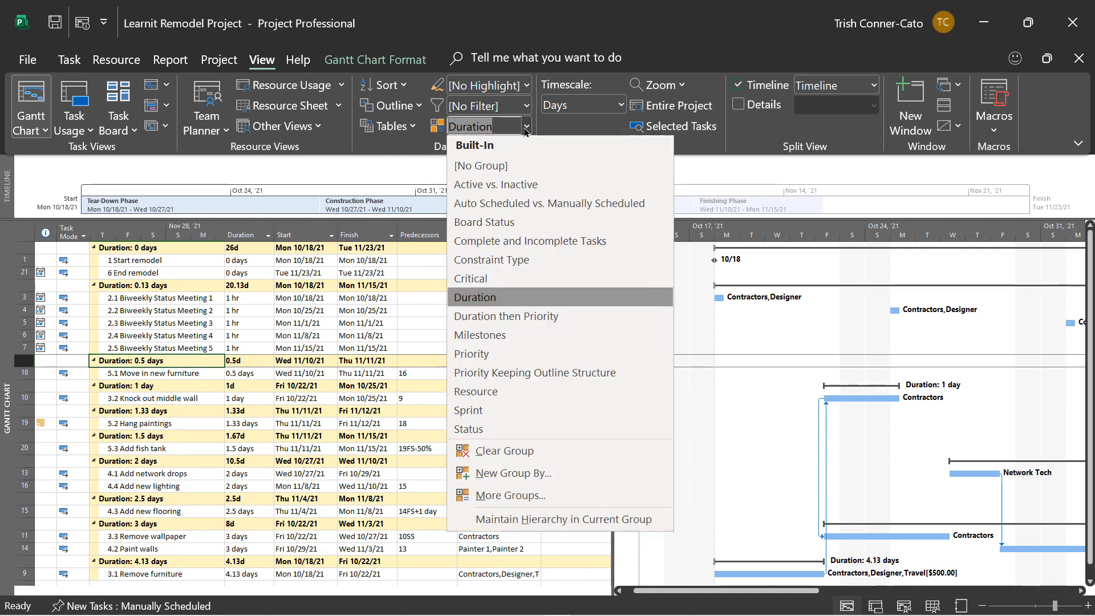
pyautogui.click(495, 170)
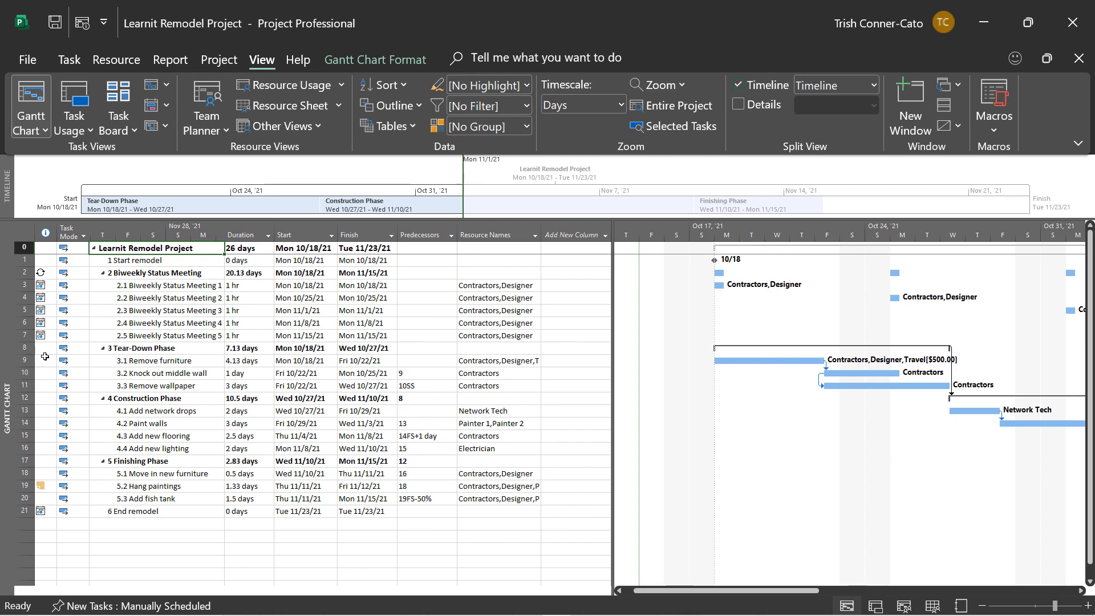
# - Rename the Designer resource with the designer's full name in the Resource Sheet, and save the project back in the Gantt Chart
pyautogui.rightClick(14, 366)
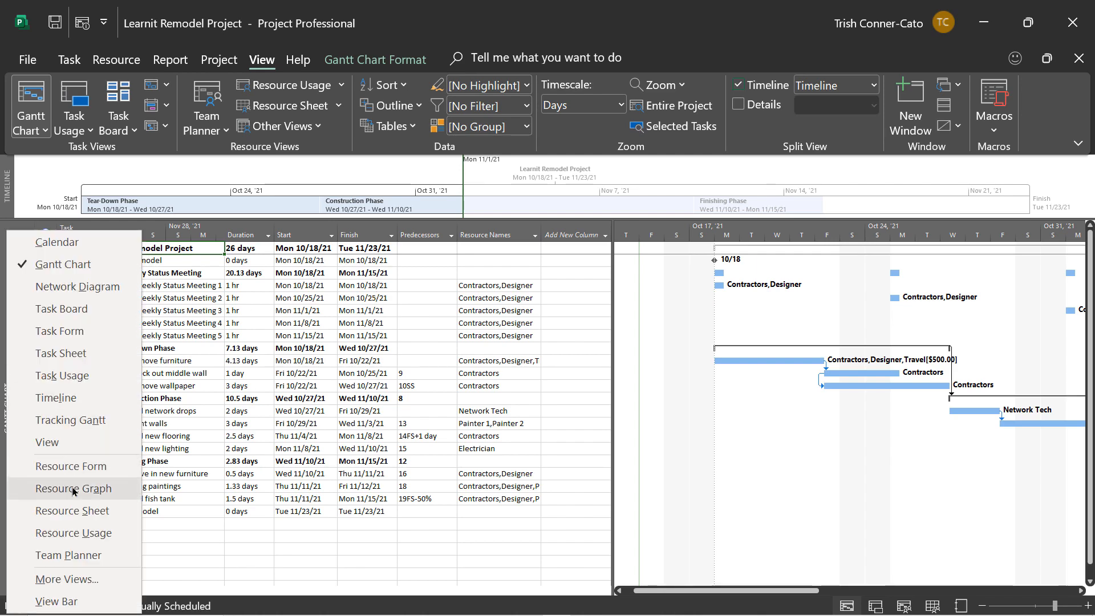
pyautogui.click(77, 512)
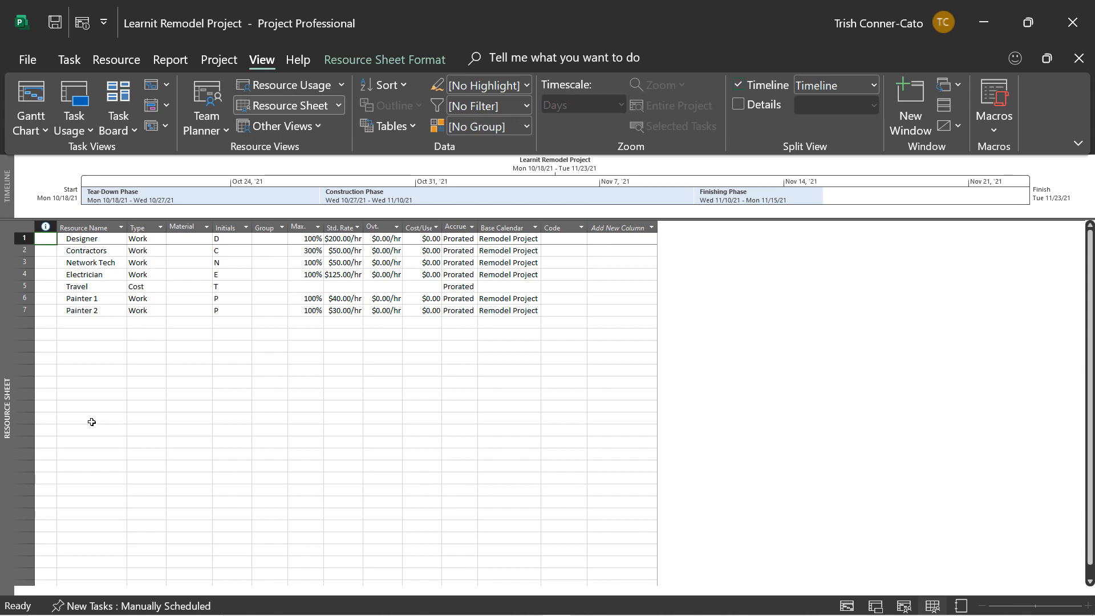
pyautogui.click(118, 239)
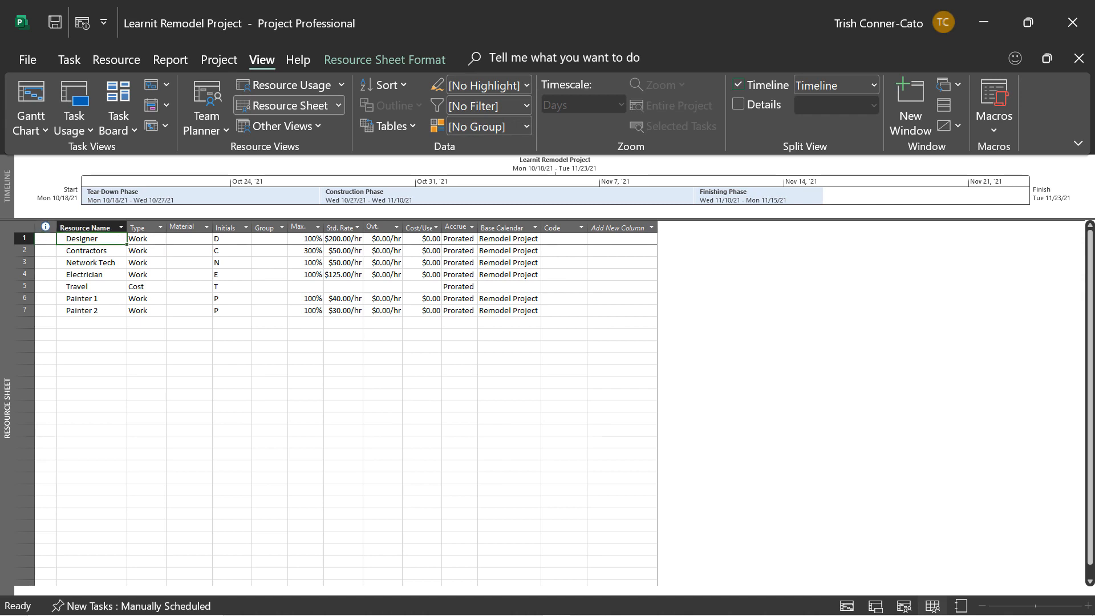
pyautogui.write('K')
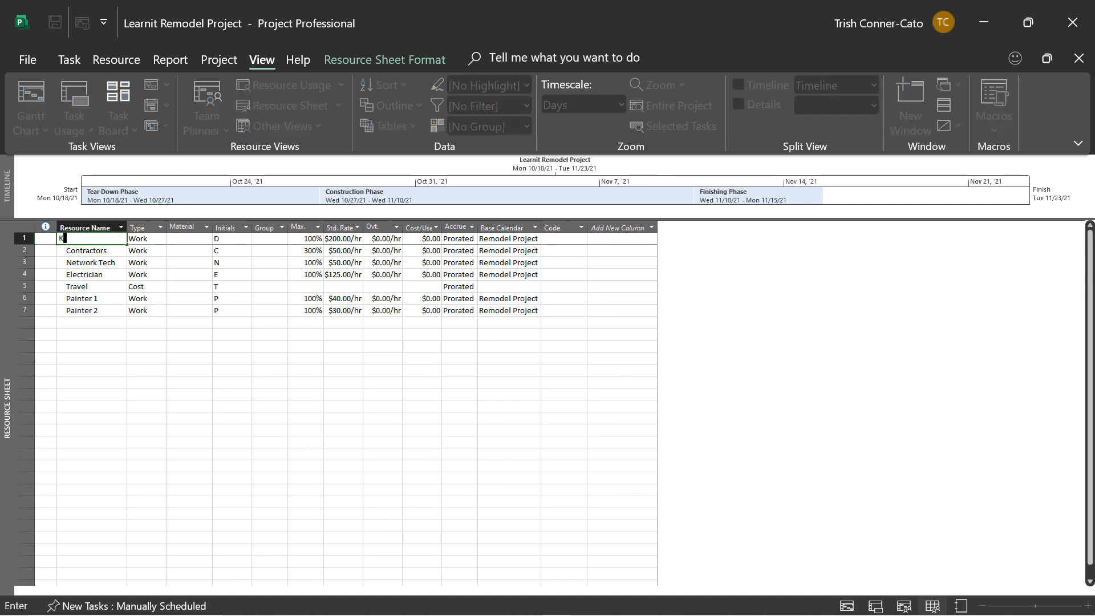
pyautogui.write('im Smith')
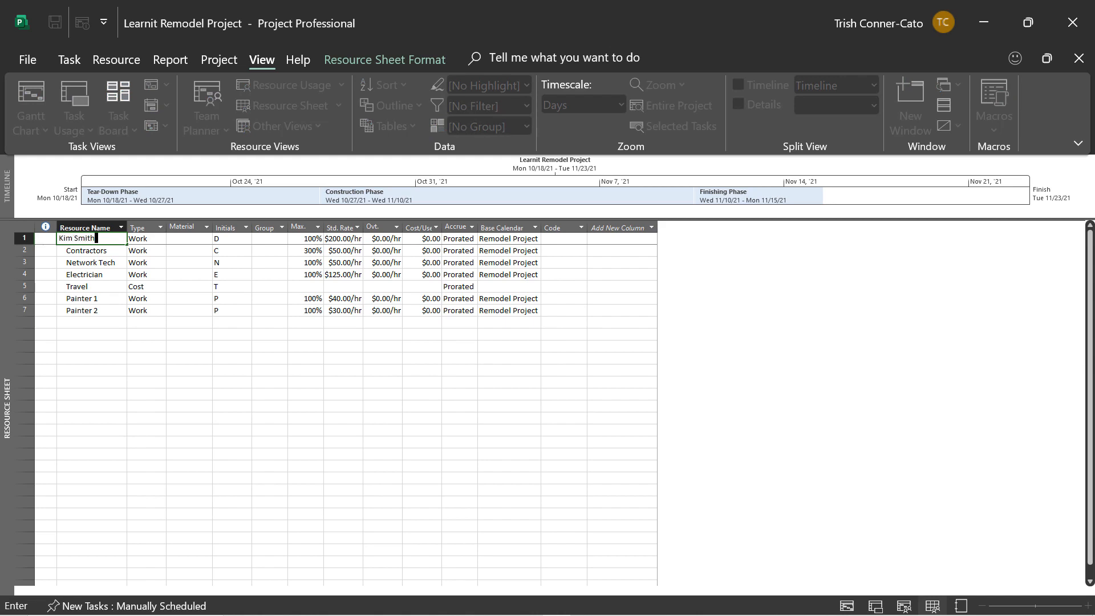
pyautogui.press('Return')
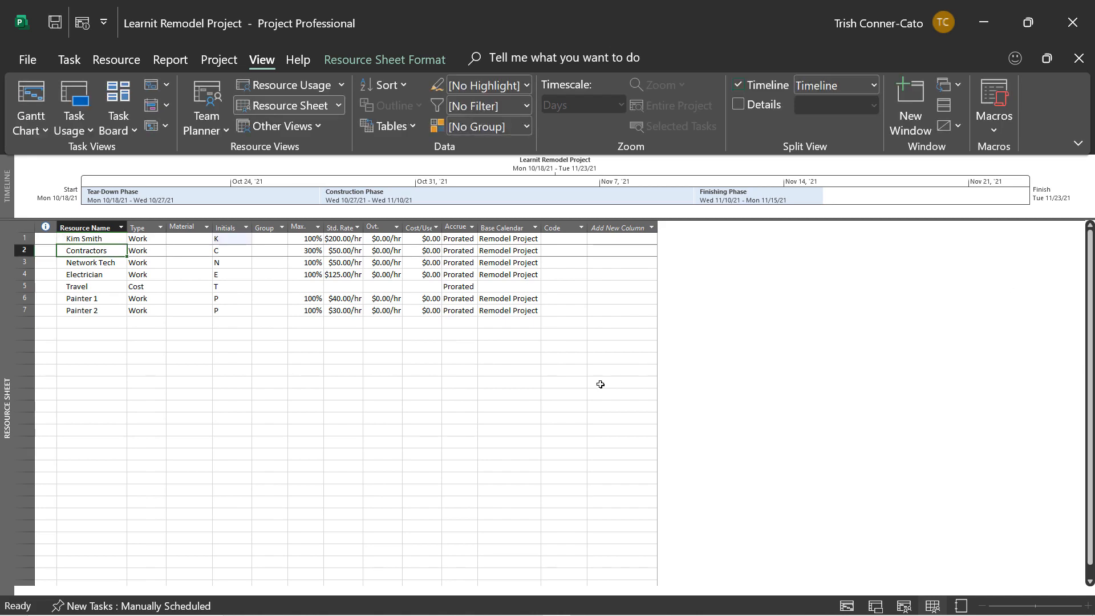
pyautogui.click(36, 91)
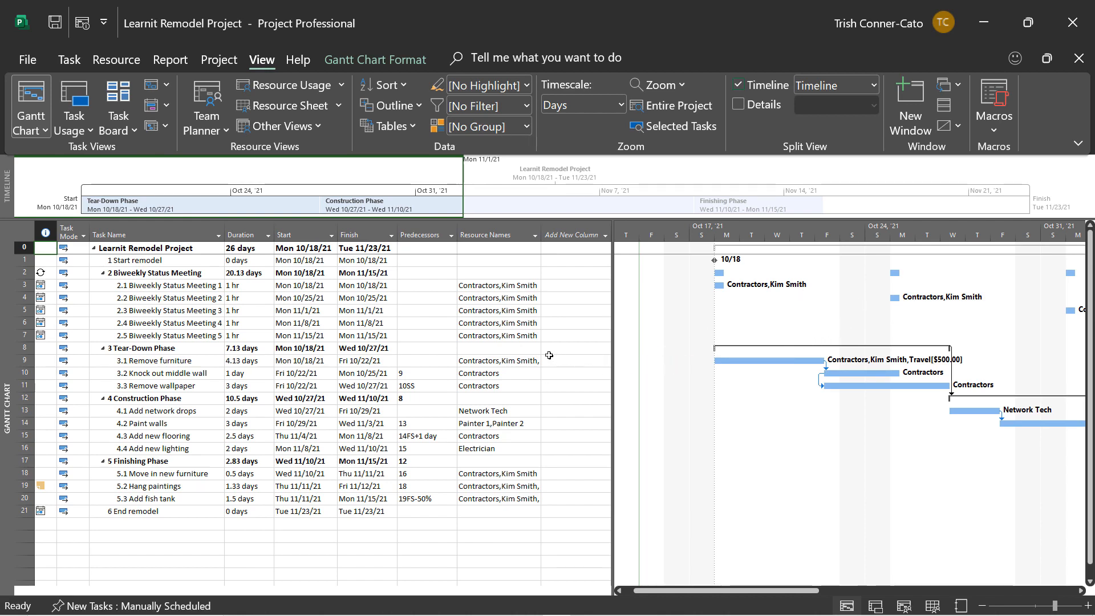
pyautogui.click(58, 24)
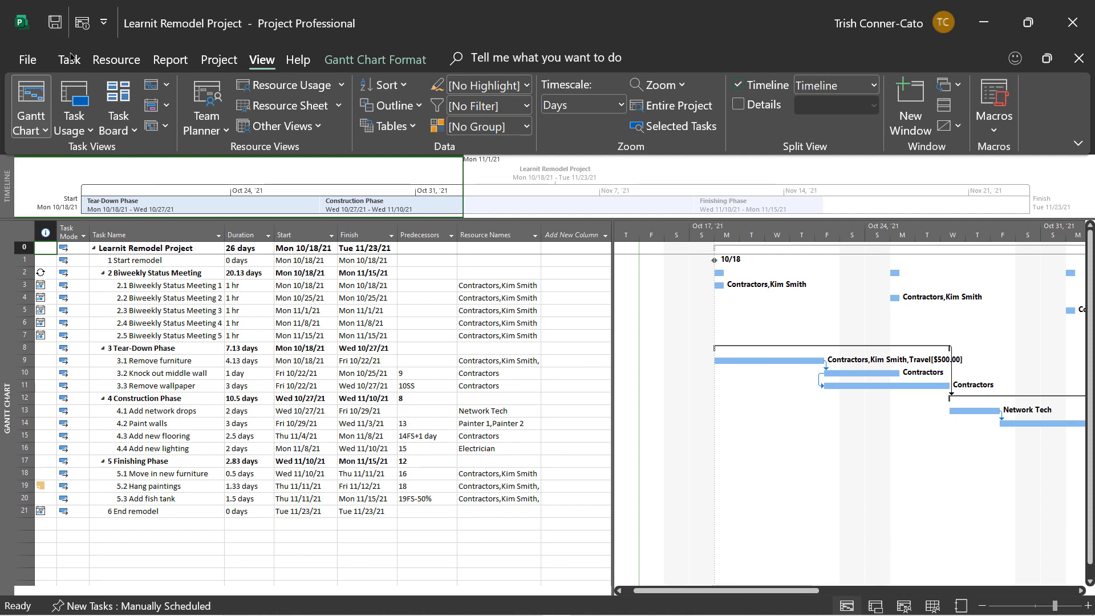
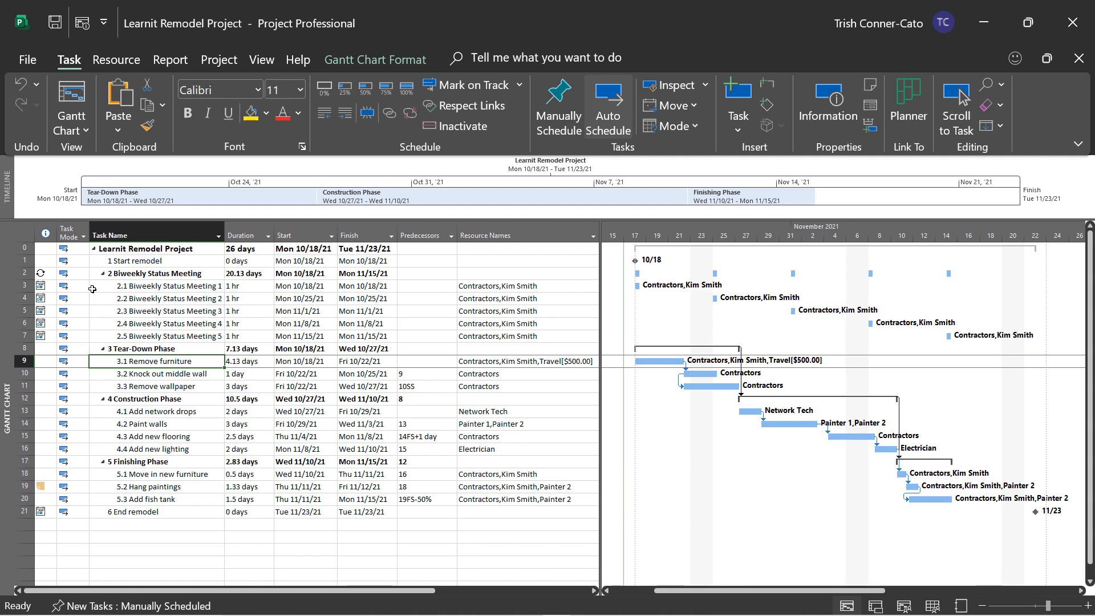
# - Mark the tasks Biweekly Status Meeting 1 and Remove furniture as 100% complete
pyautogui.click(95, 287)
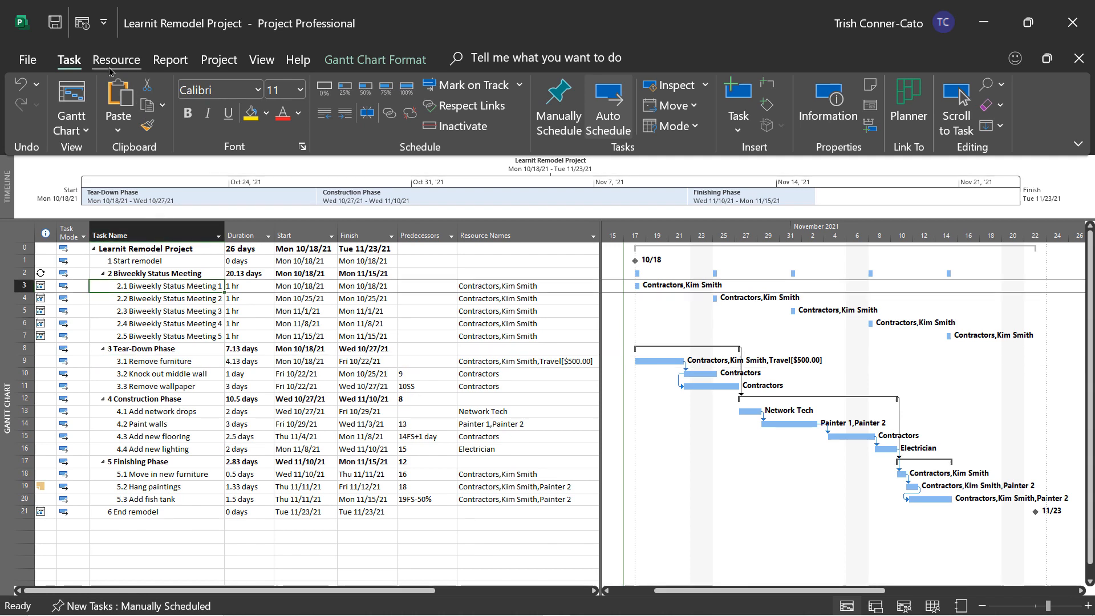
pyautogui.click(404, 91)
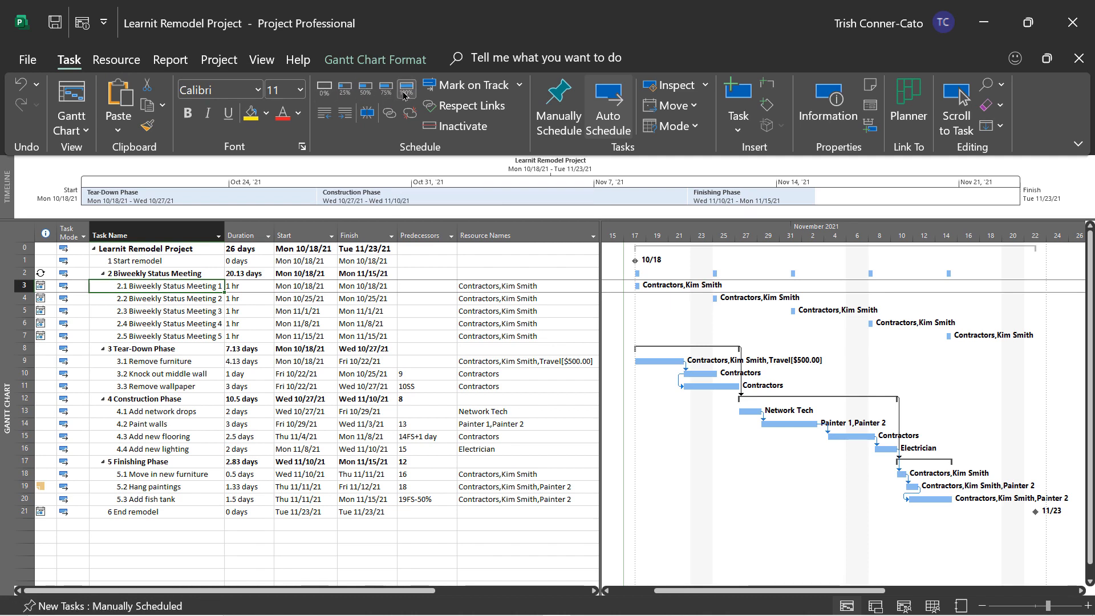
pyautogui.click(171, 362)
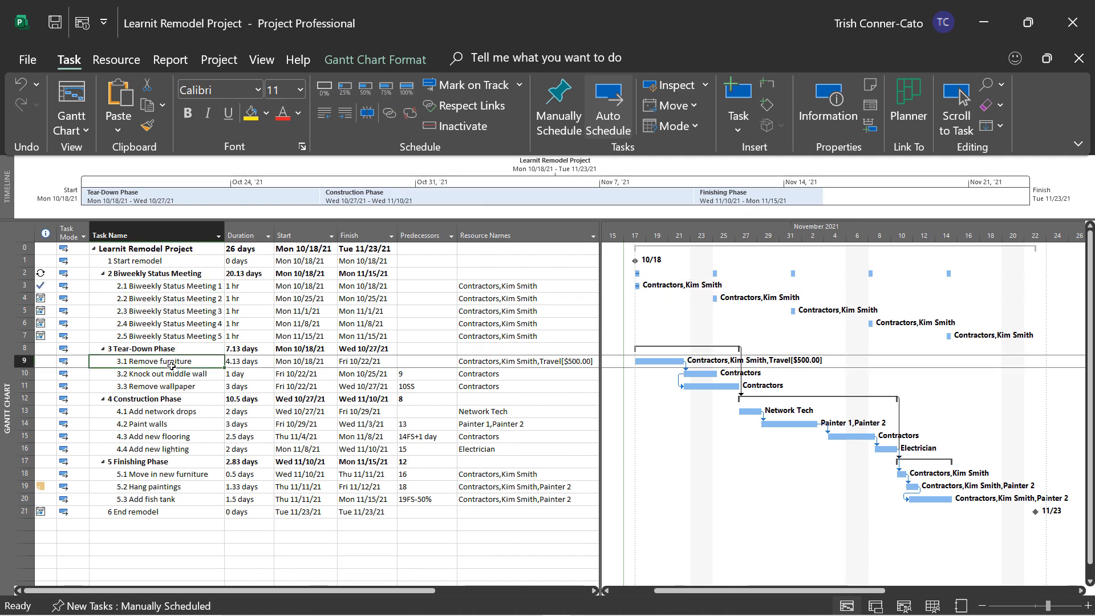
pyautogui.click(406, 90)
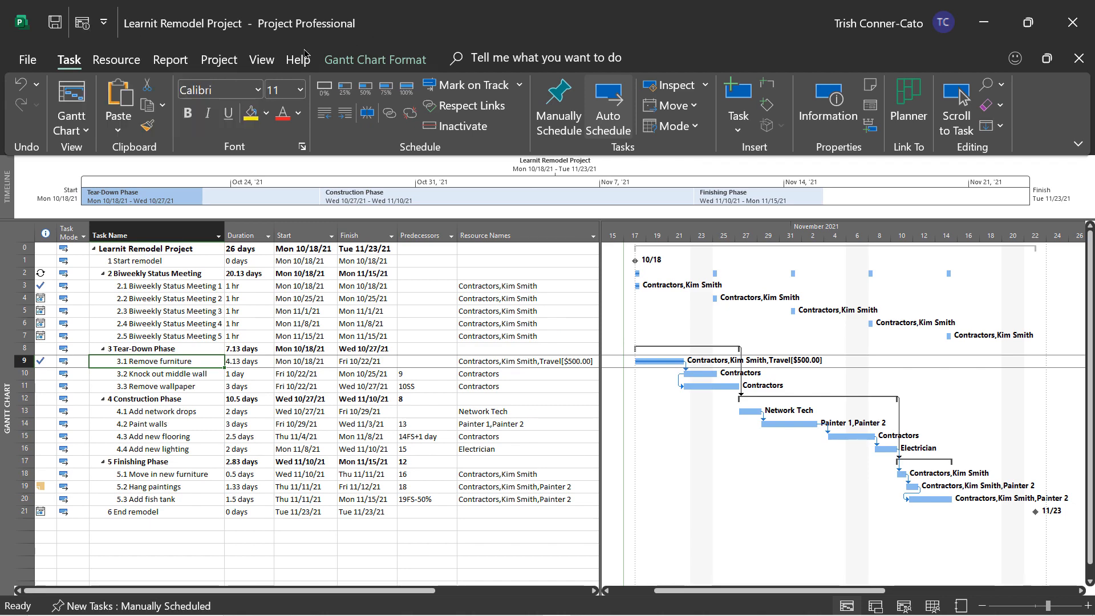
# - Review the project statistics comparing current, baseline, actual and remaining values from the project information, and close them
pyautogui.click(222, 64)
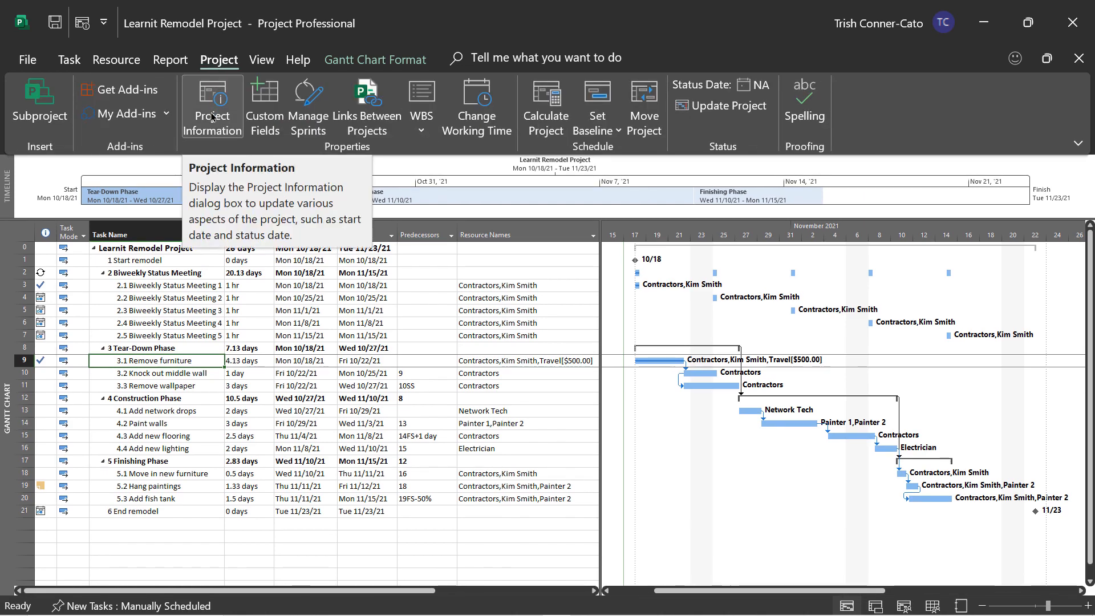
pyautogui.click(211, 118)
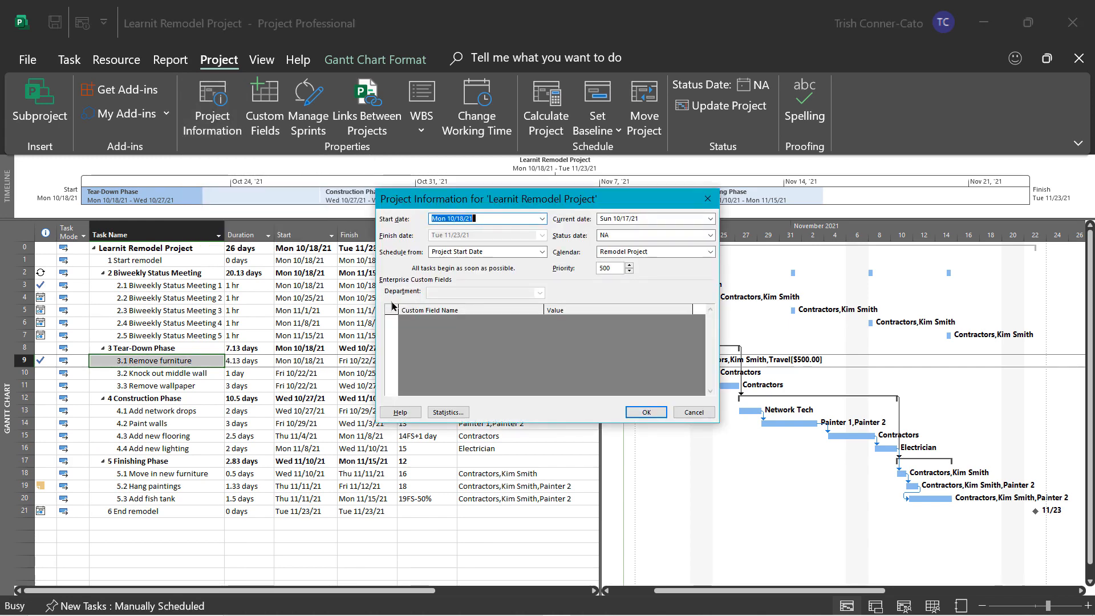
pyautogui.click(448, 412)
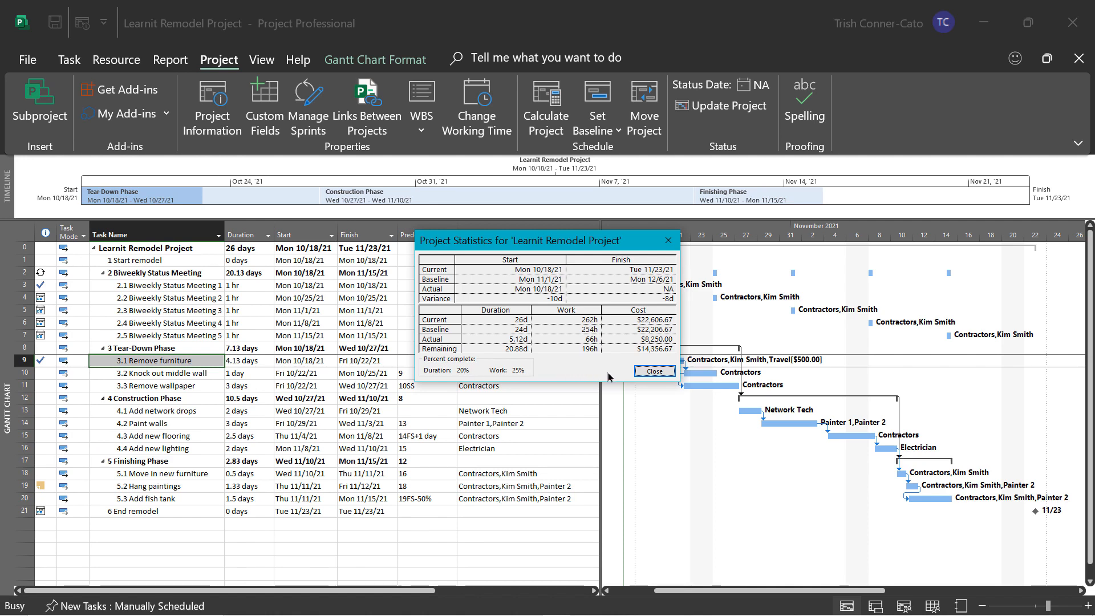
pyautogui.click(650, 371)
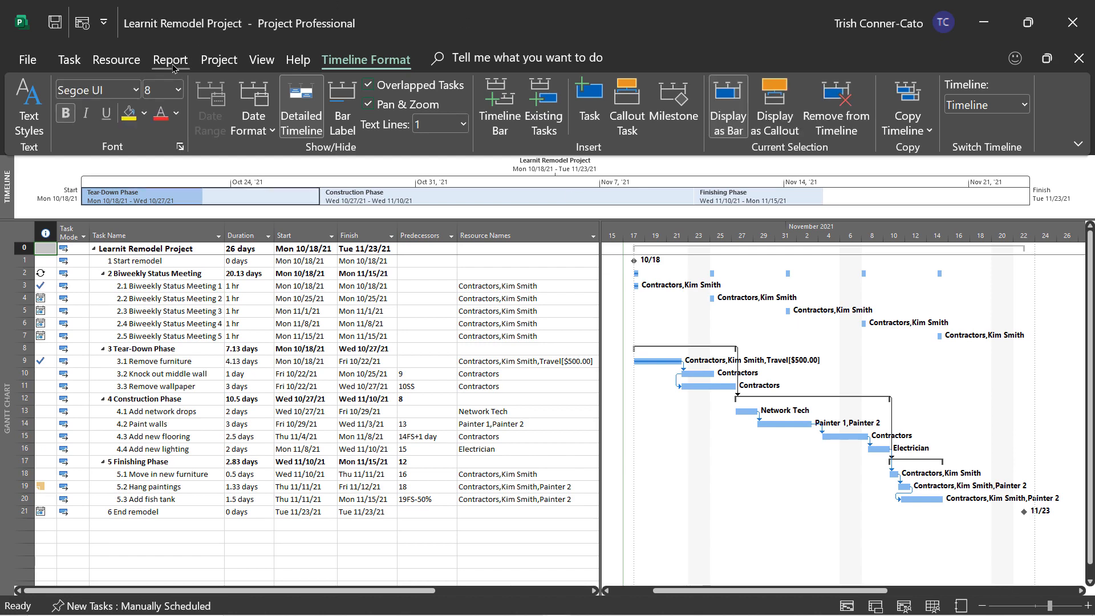
# - Browse the available Dashboards, Resources and Costs reports in the full report list, and close it without opening one
pyautogui.click(170, 60)
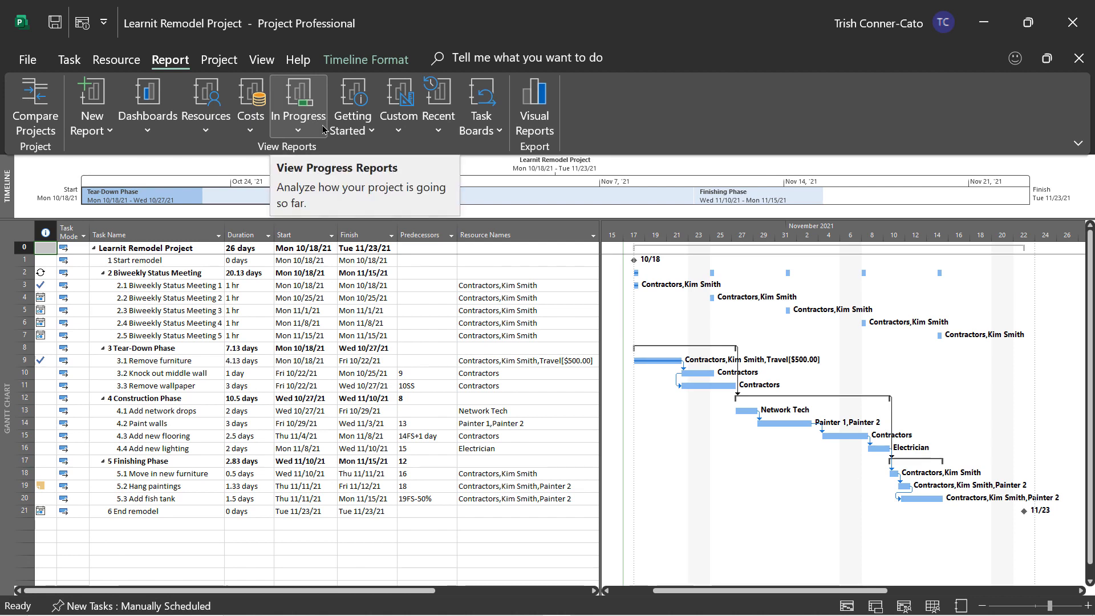
pyautogui.click(207, 134)
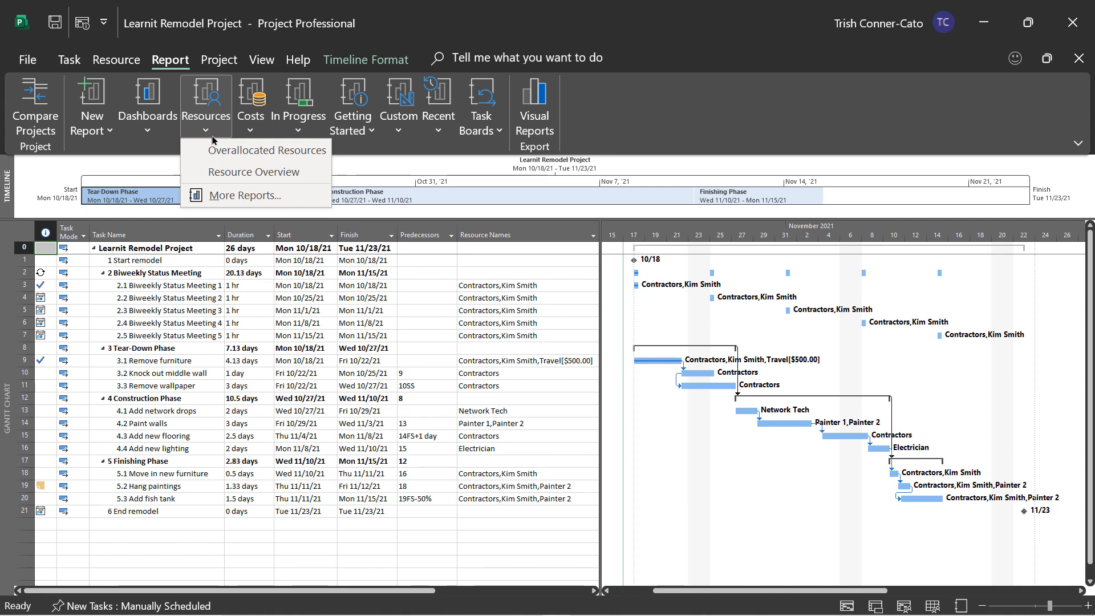
pyautogui.click(222, 196)
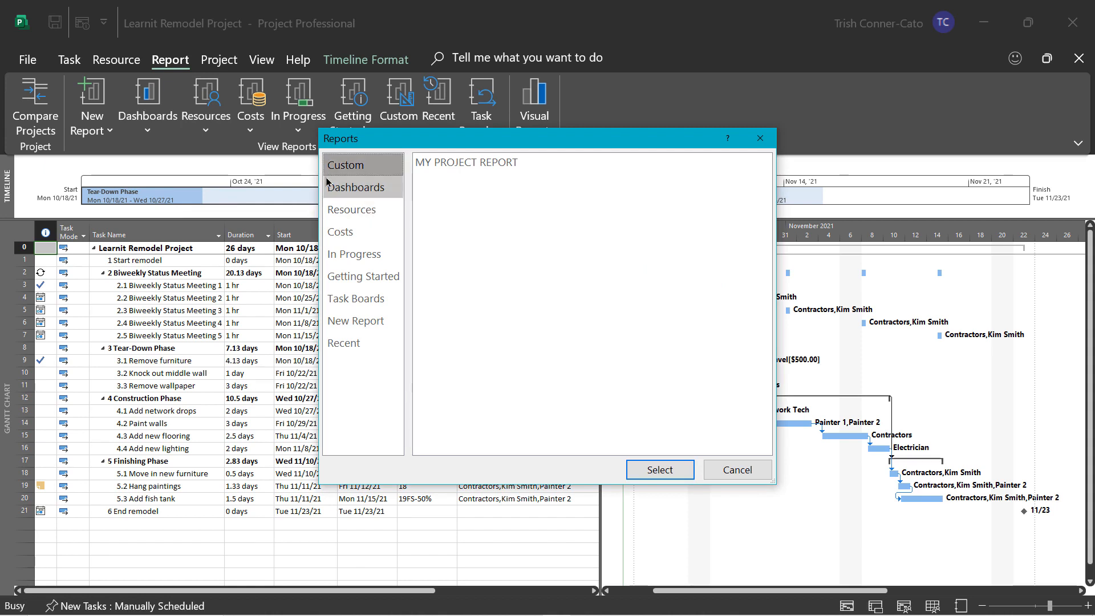
pyautogui.click(365, 186)
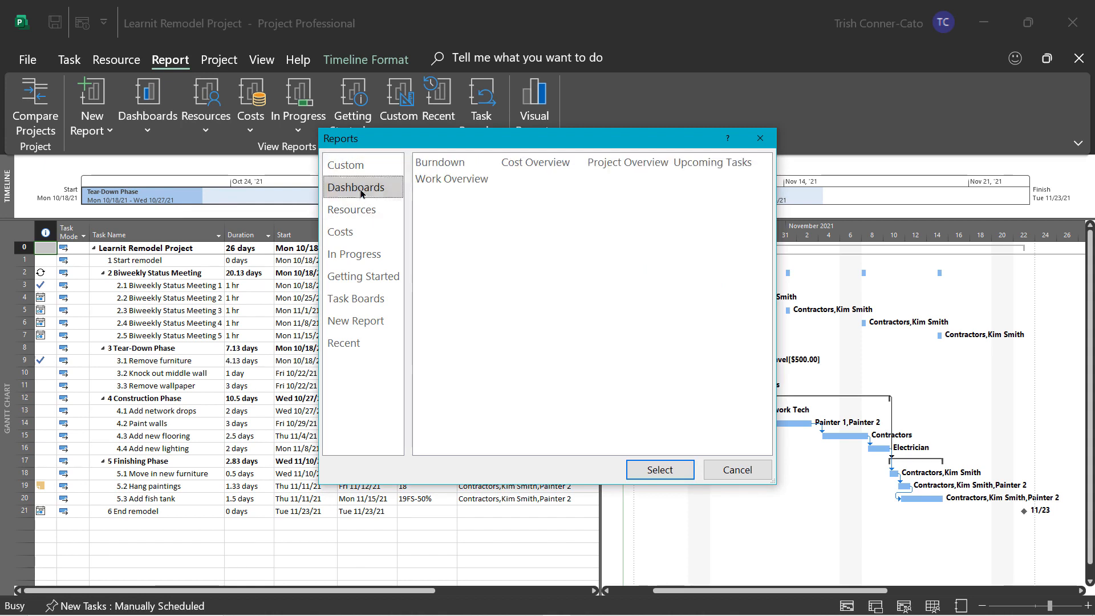
pyautogui.click(368, 206)
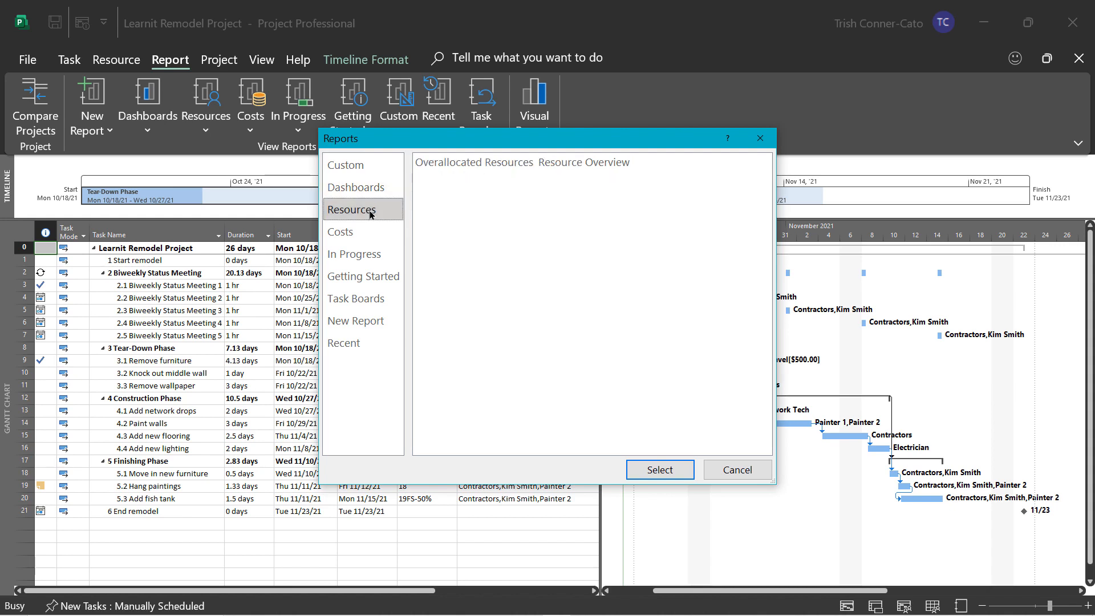
pyautogui.click(358, 237)
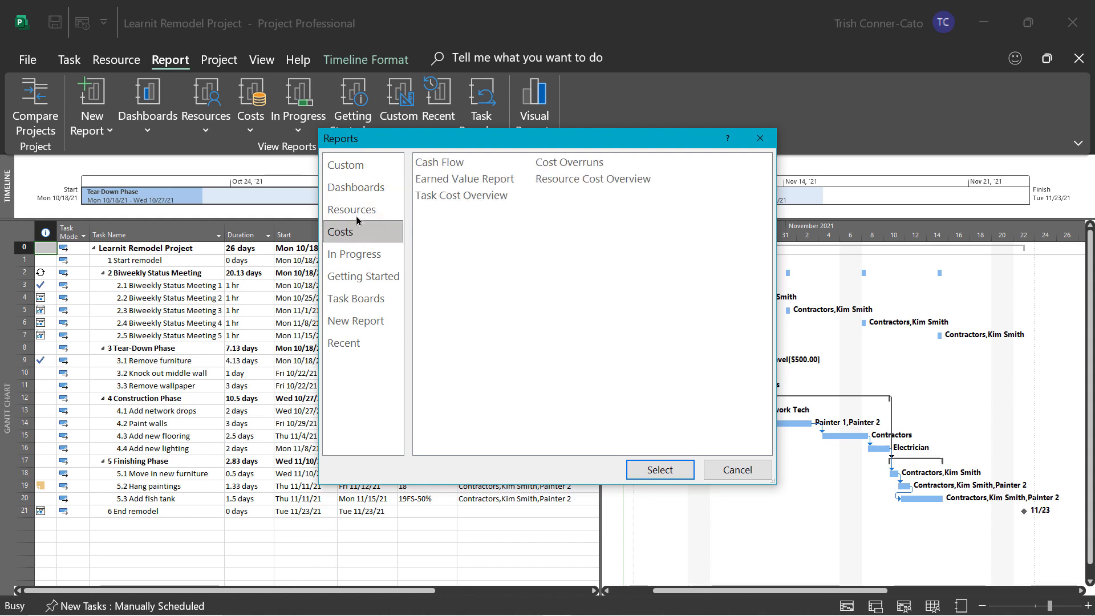
pyautogui.click(355, 210)
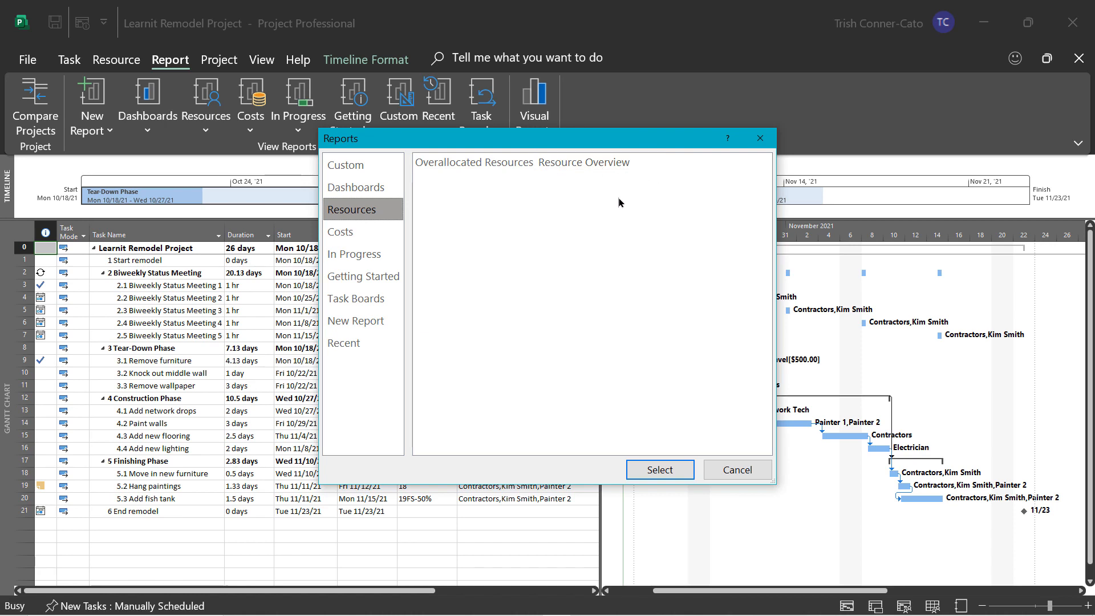
pyautogui.click(749, 475)
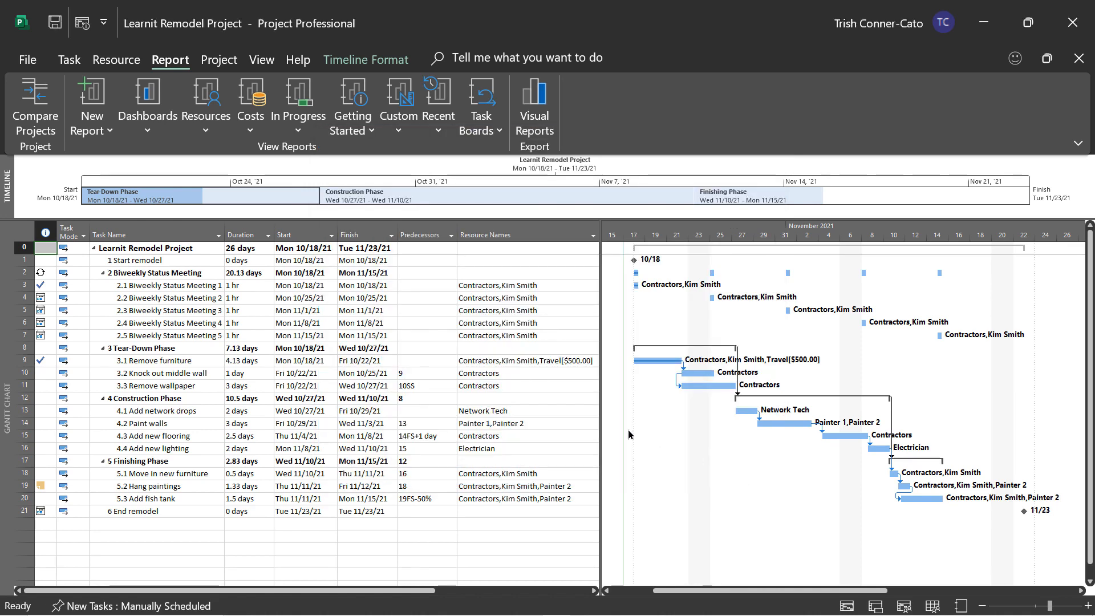
# - View the Overallocated Resources report, and switch to the Resource Overview report
pyautogui.click(205, 130)
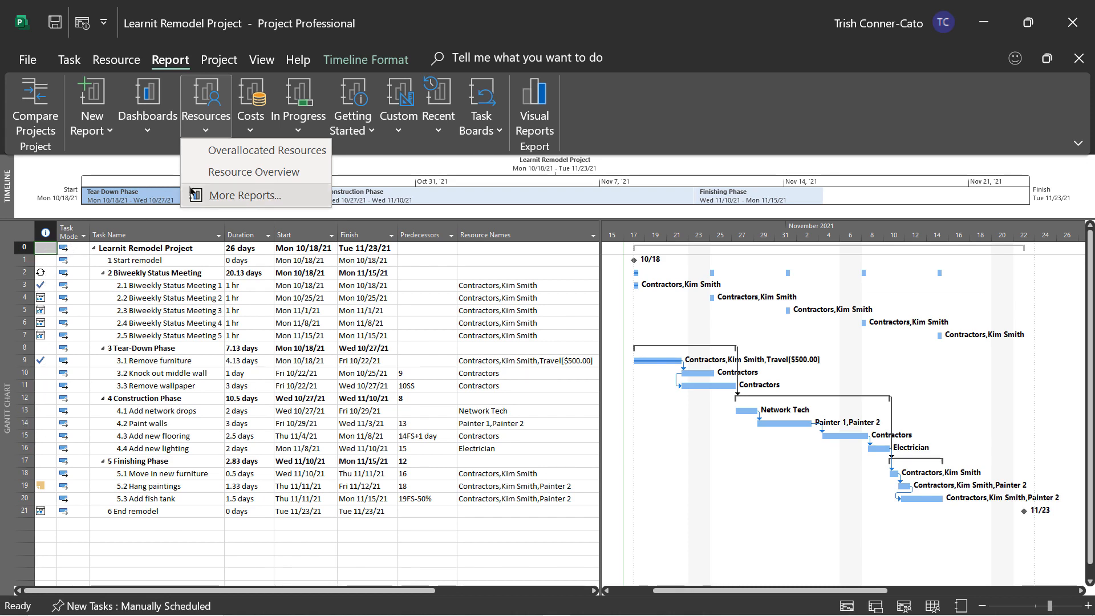
pyautogui.click(255, 151)
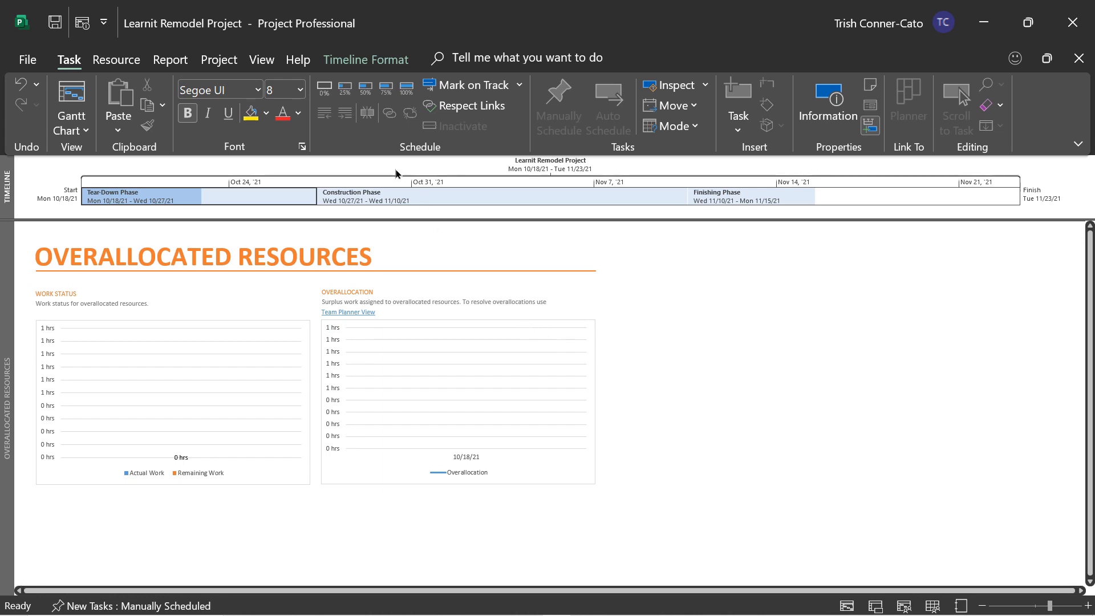
pyautogui.click(170, 59)
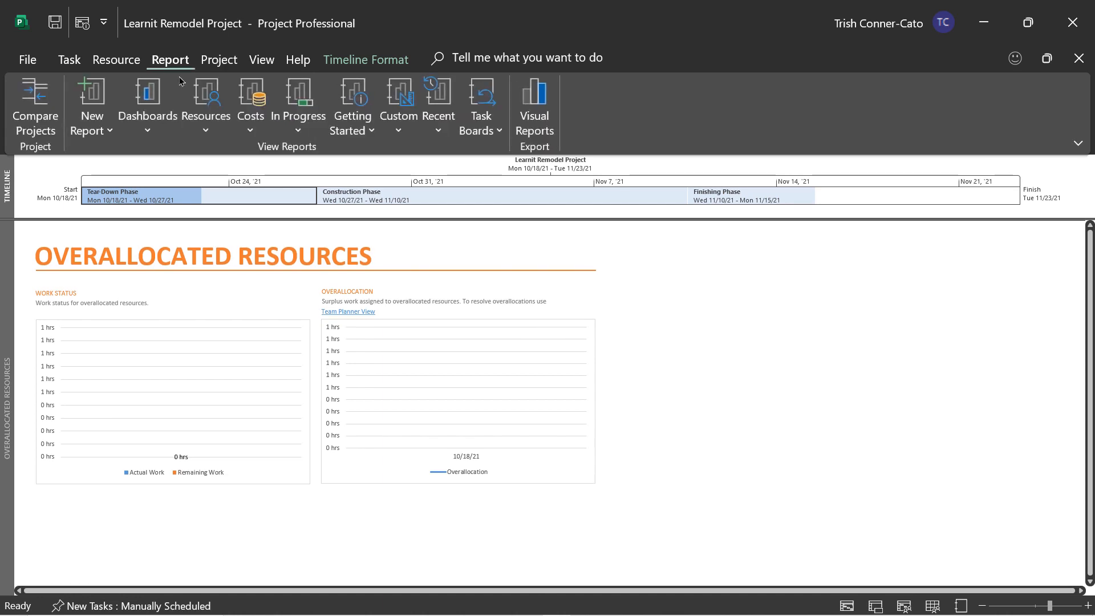
pyautogui.click(207, 132)
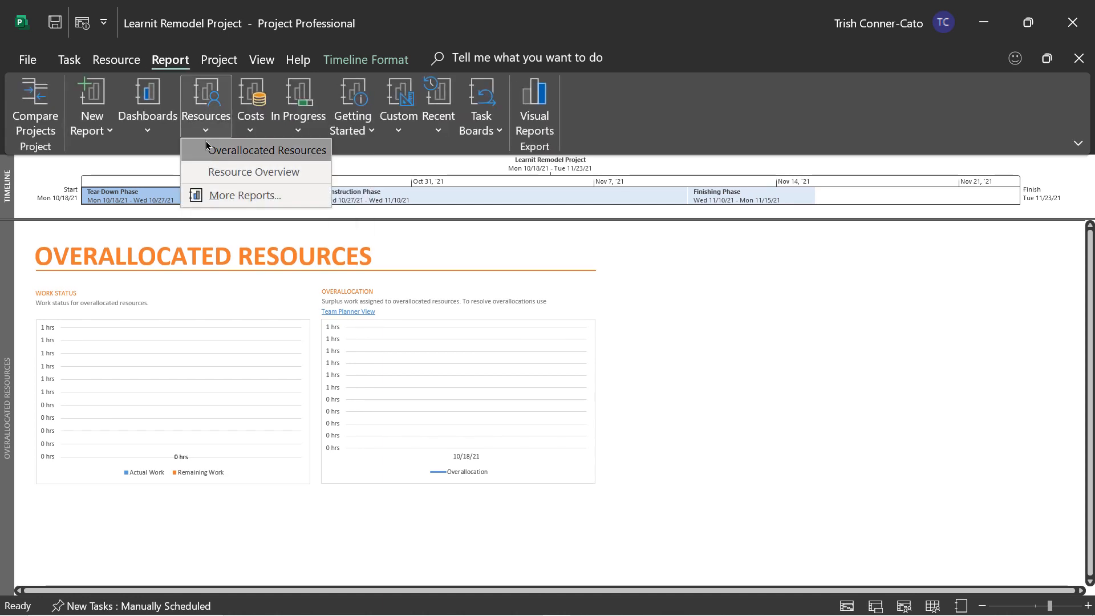
pyautogui.click(232, 182)
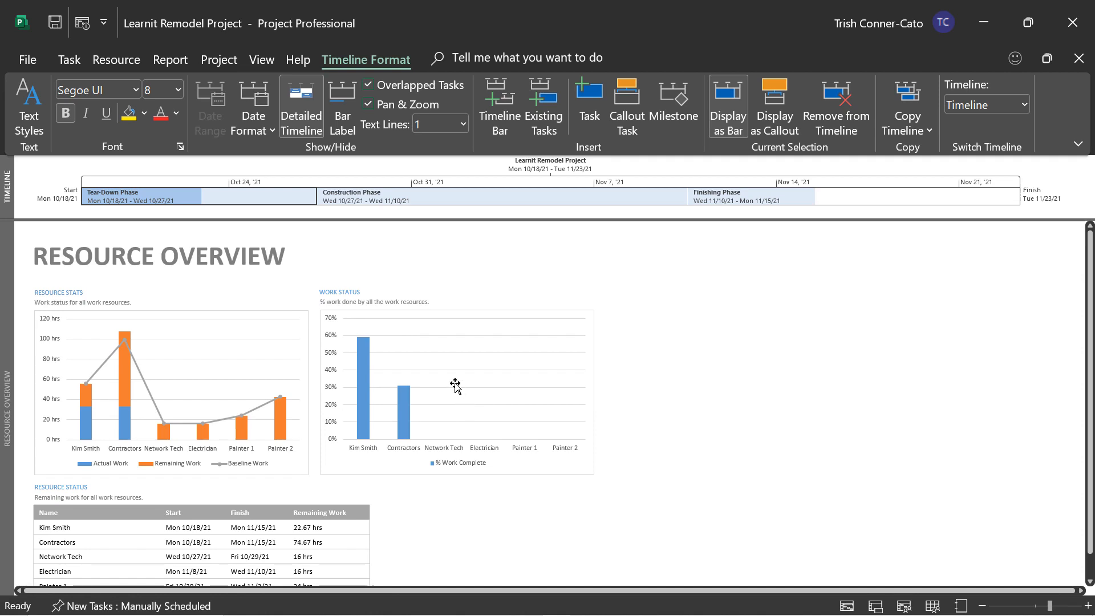
# - Slightly increase the height of the Work Status heading's text box to fit its description line
pyautogui.click(385, 291)
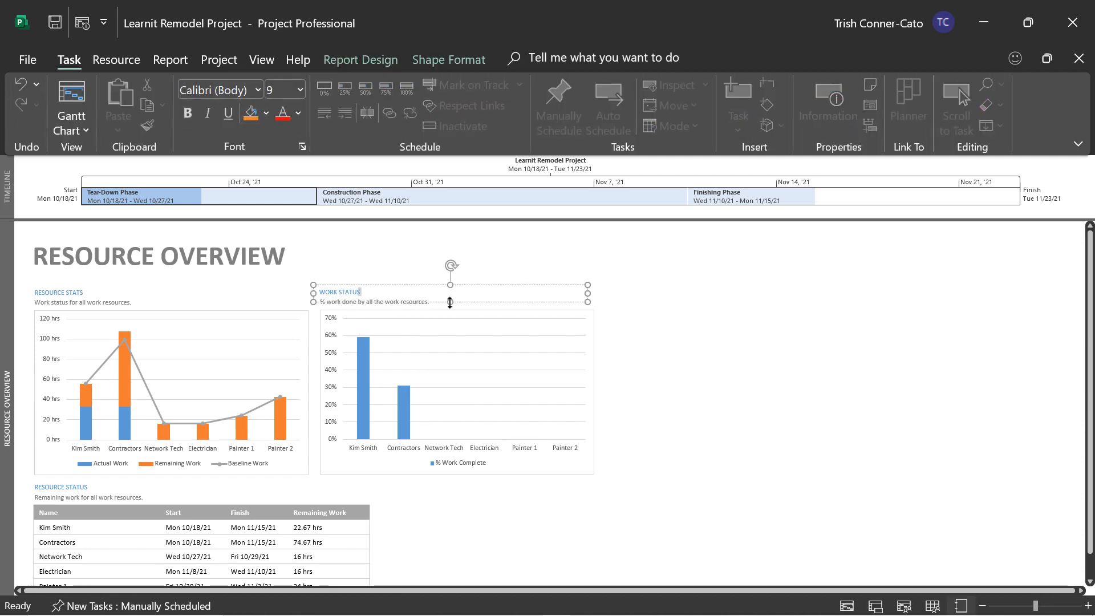
pyautogui.moveTo(449, 302); pyautogui.dragTo(450, 306)
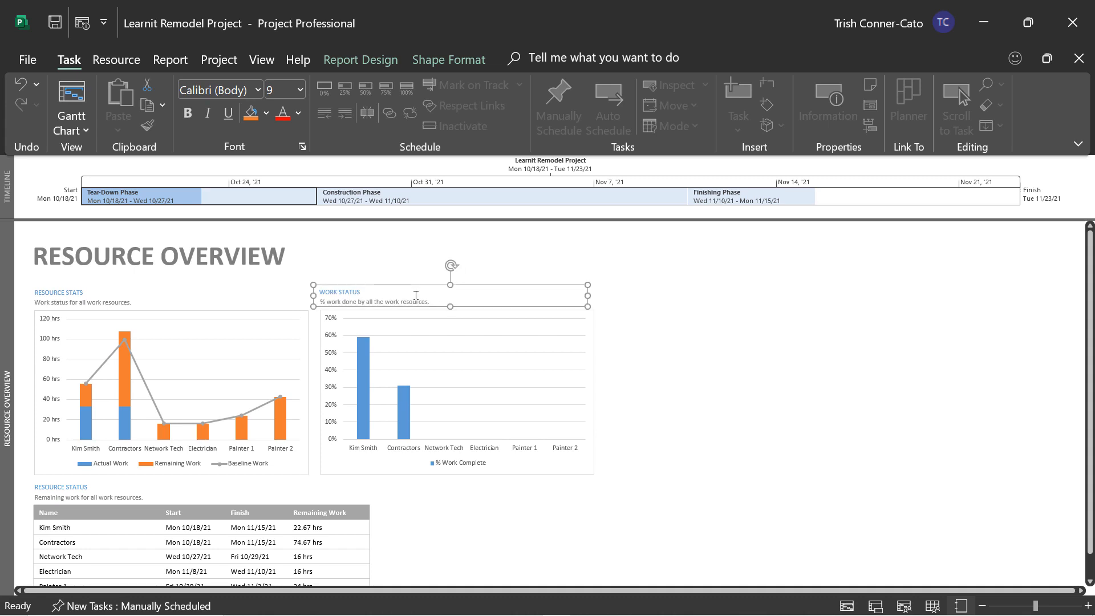
pyautogui.click(666, 337)
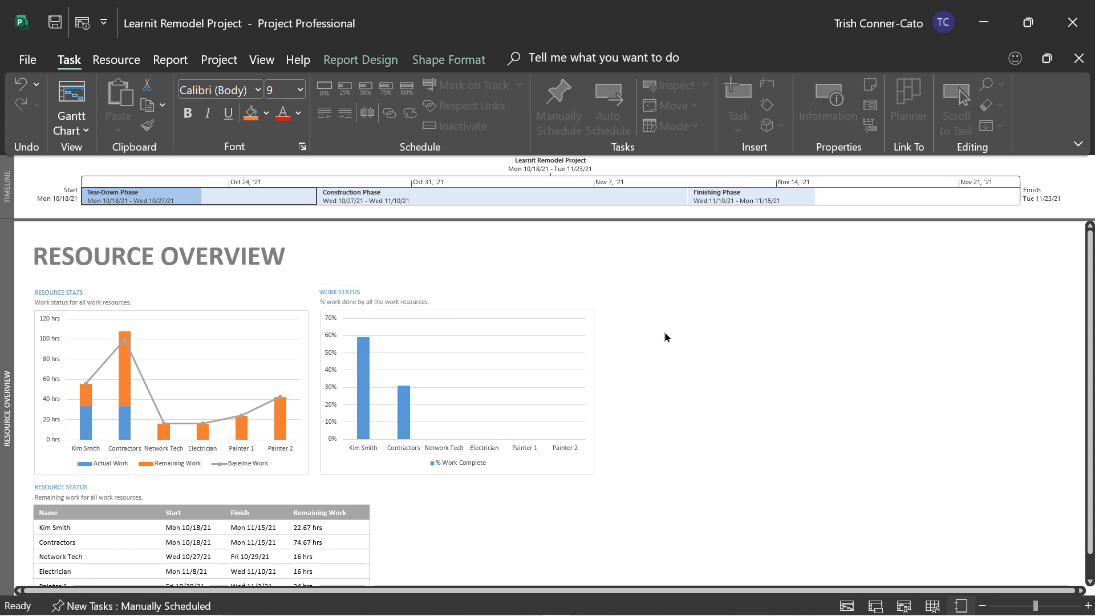
pyautogui.click(349, 292)
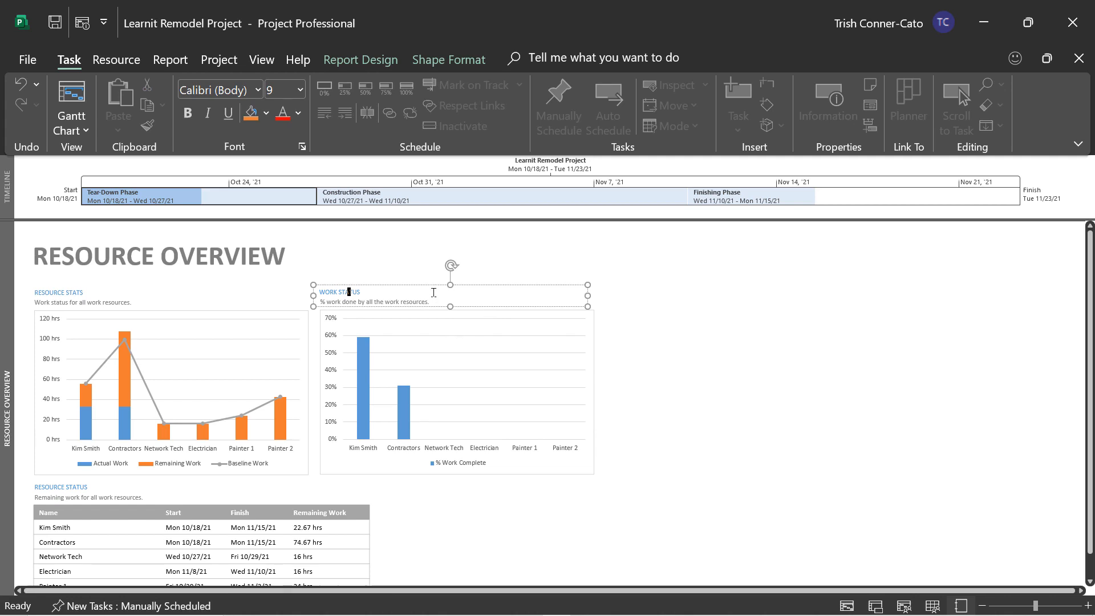
pyautogui.click(485, 285)
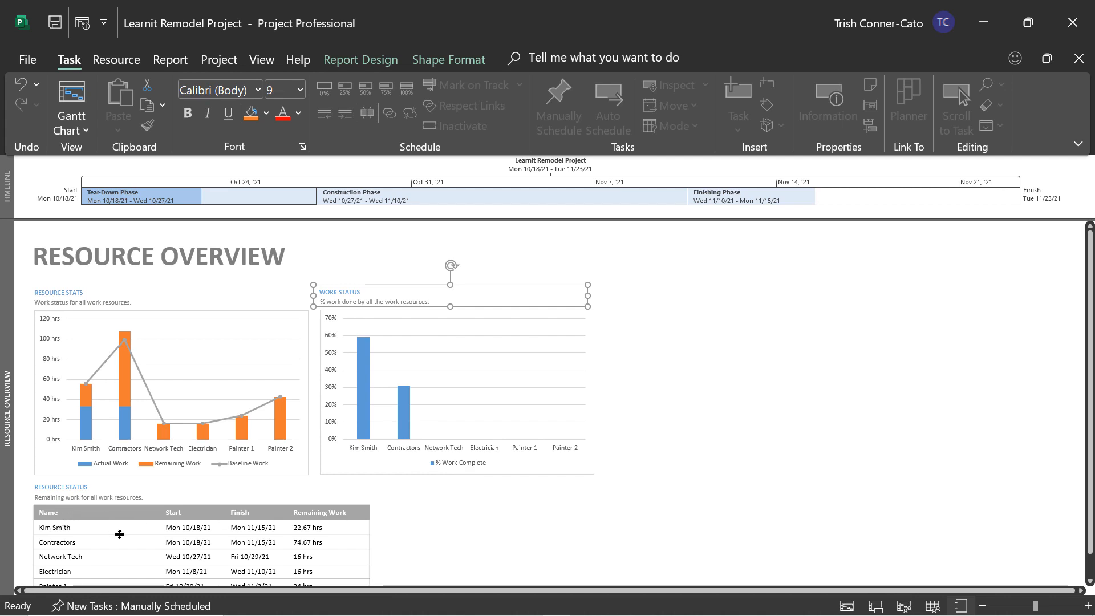
# - Examine the Resource Status table with the remaining work of all work resources in the Resource Overview report
pyautogui.scroll(-1, 131, 541)
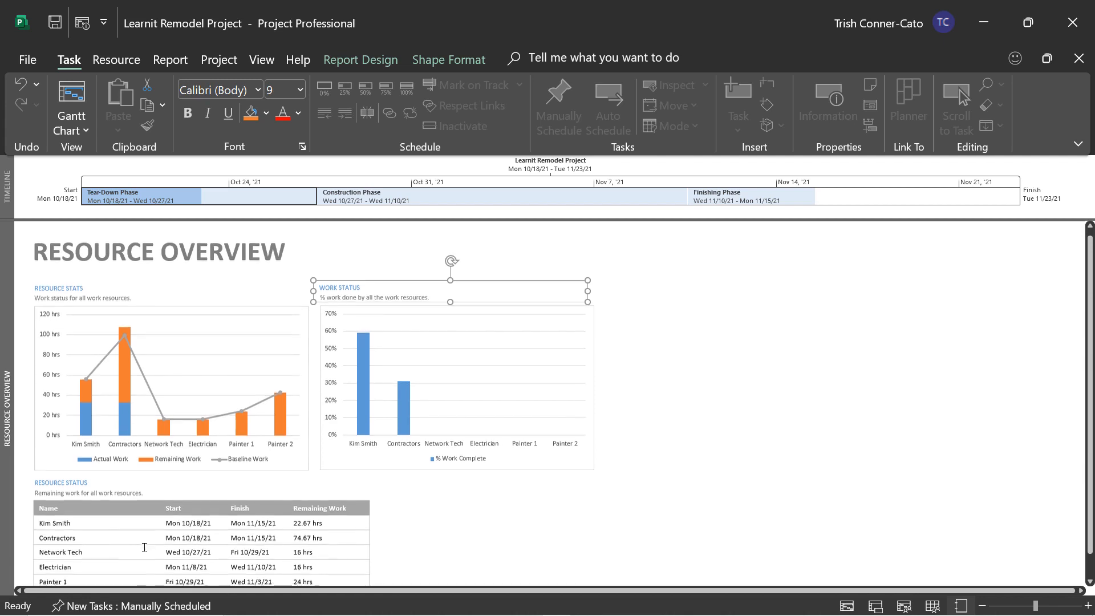
pyautogui.scroll(1, 144, 547)
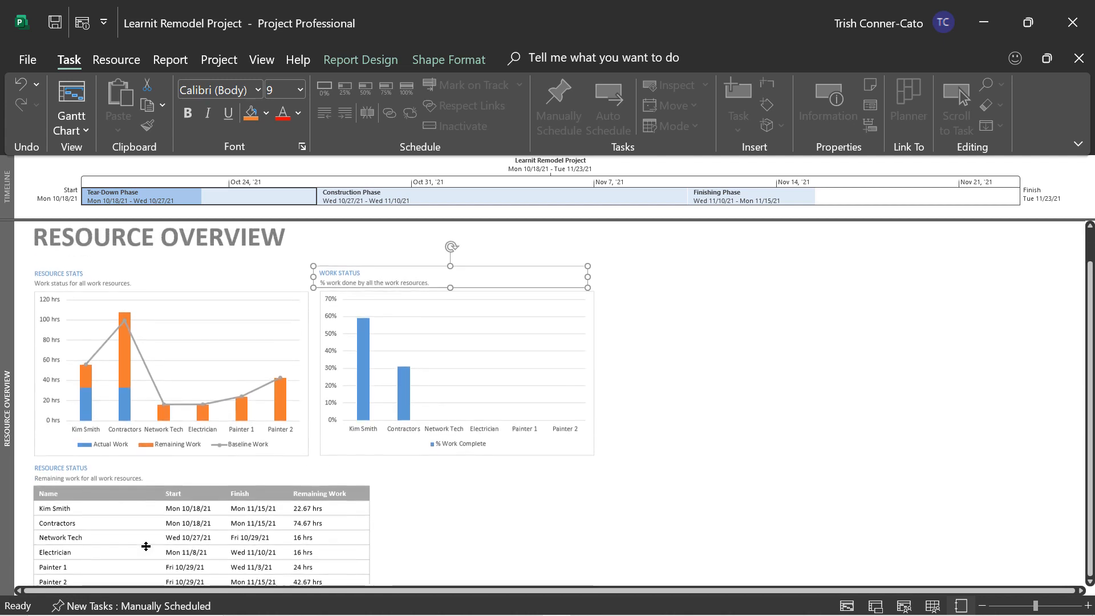
pyautogui.scroll(-2, 146, 546)
pyautogui.scroll(2, 146, 546)
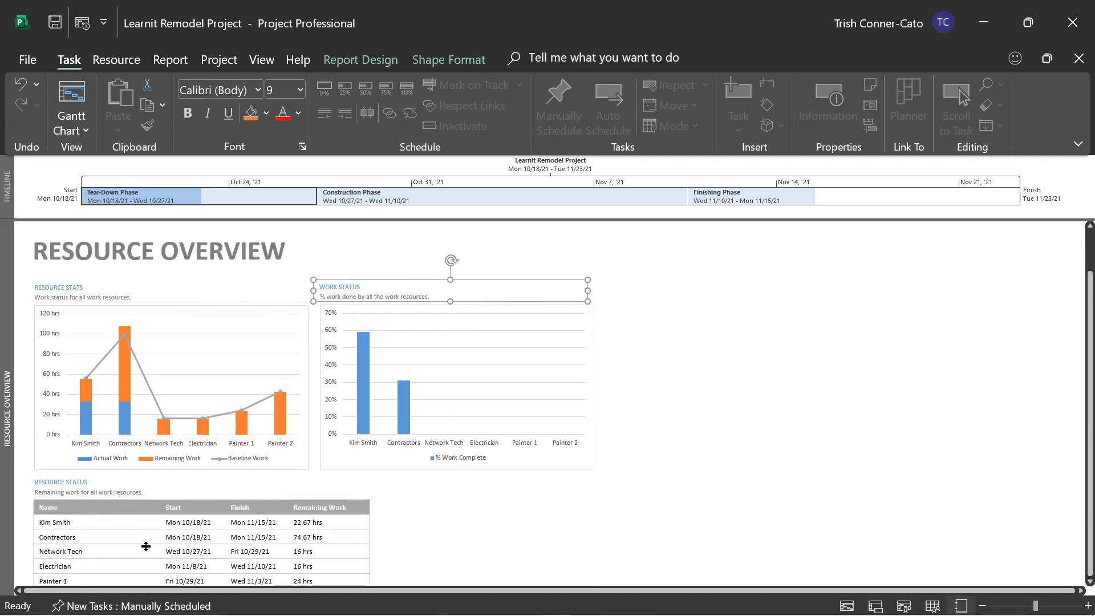
pyautogui.scroll(-2, 146, 546)
pyautogui.scroll(2, 146, 547)
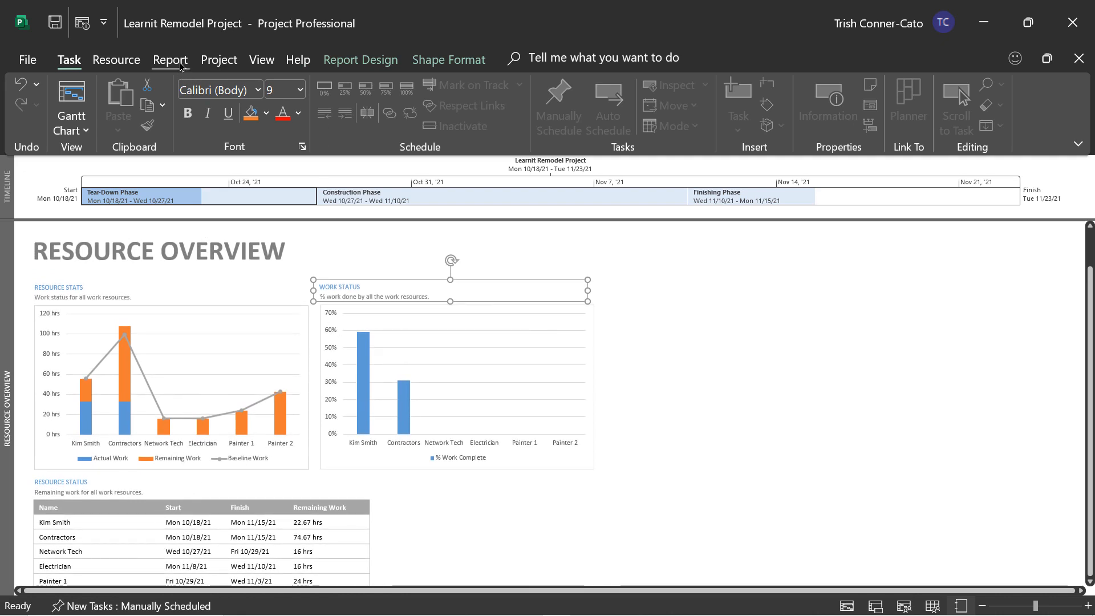
# - Open the Cash Flow cost report, and inspect its cost chart and the explanatory text box beside it
pyautogui.click(178, 62)
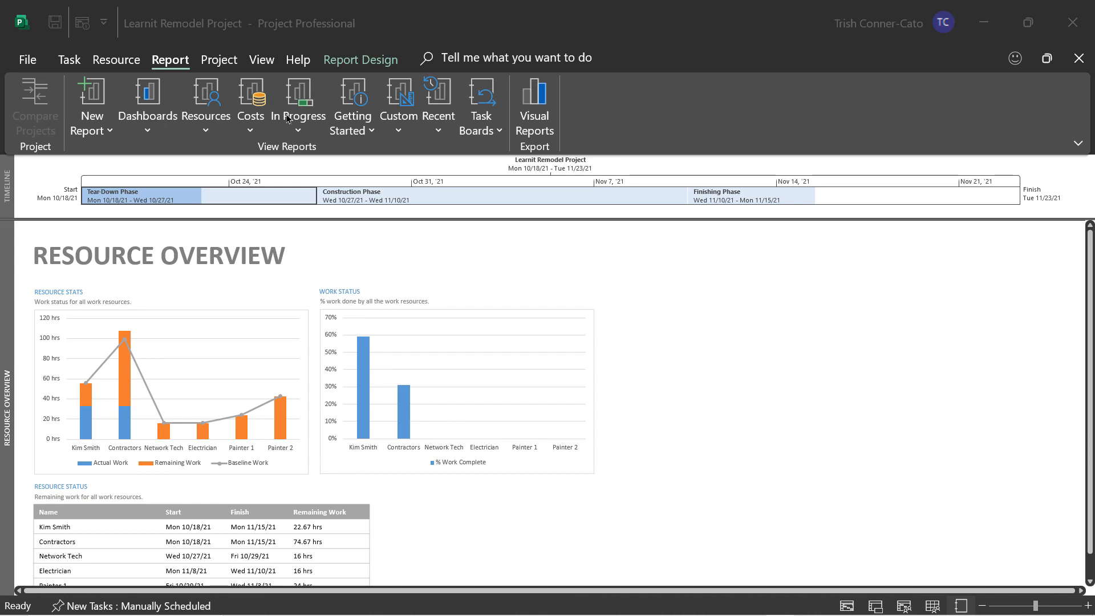
pyautogui.click(252, 130)
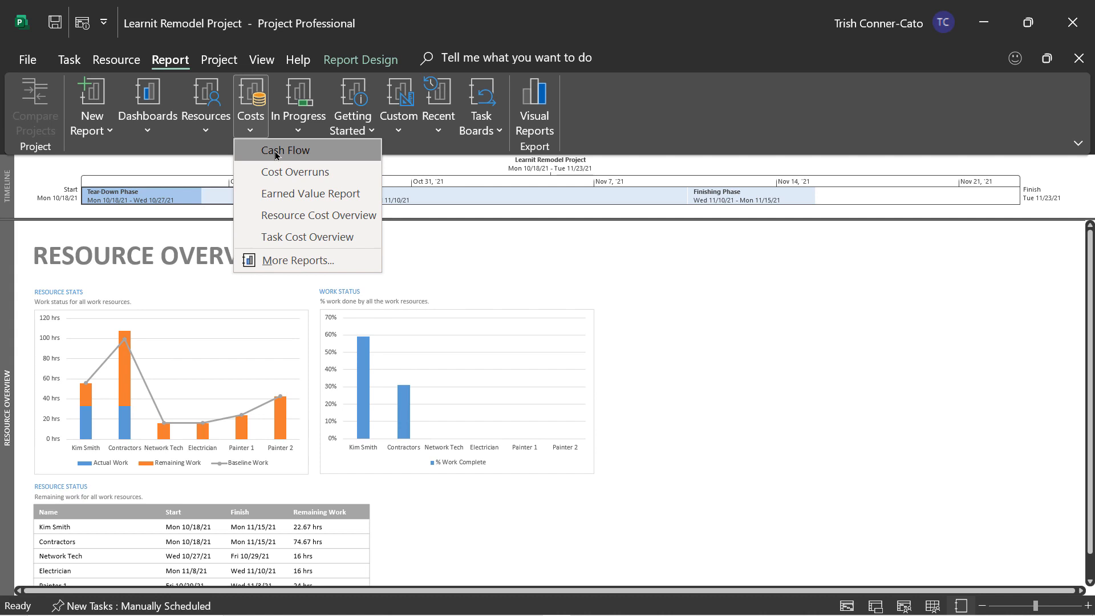
pyautogui.click(275, 152)
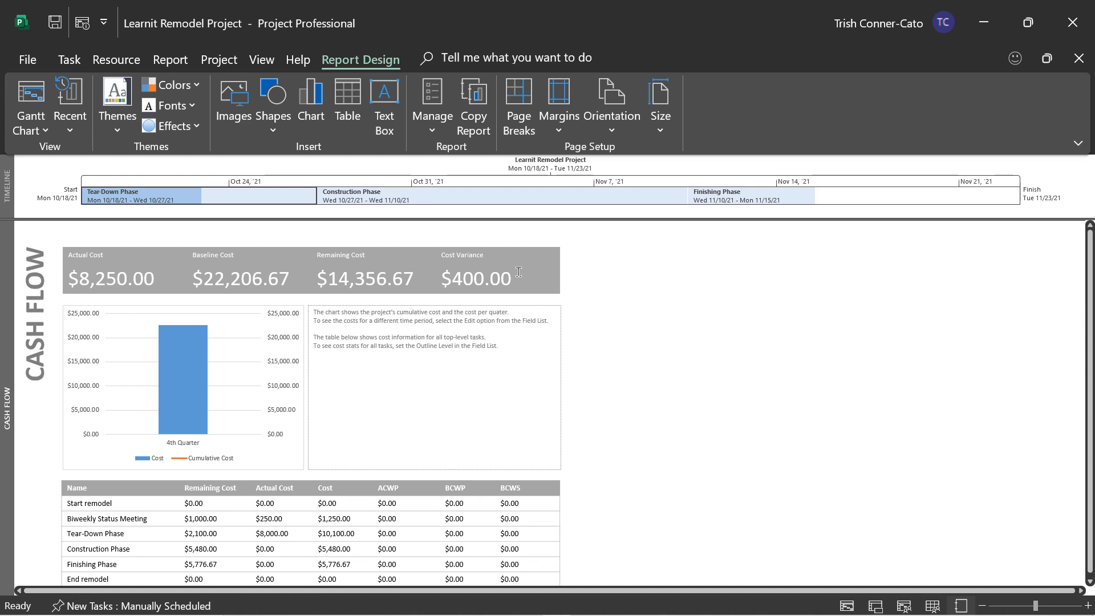
pyautogui.click(183, 306)
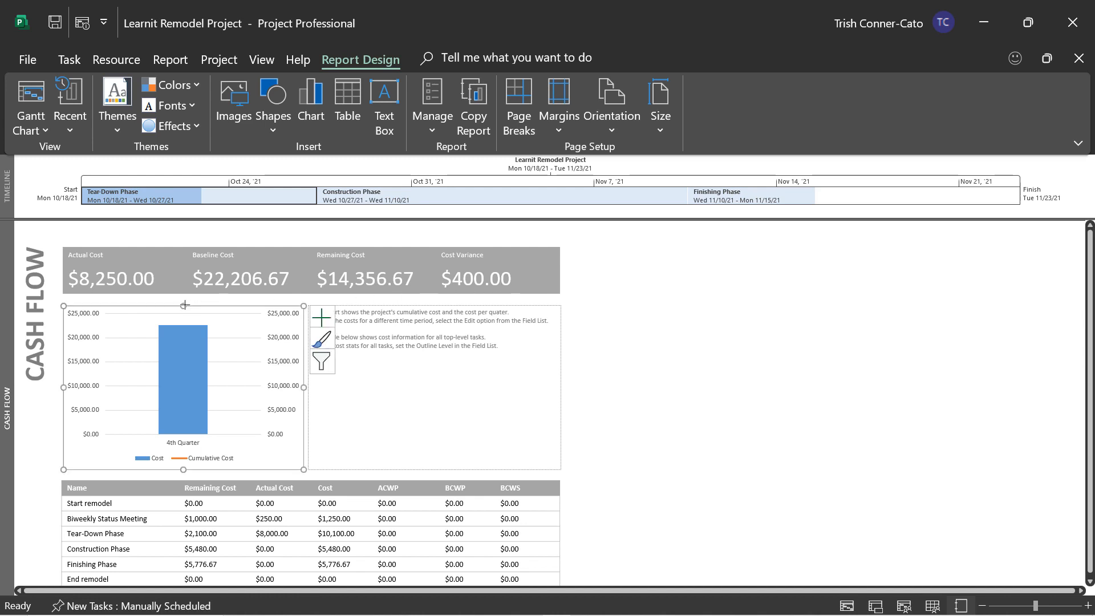
pyautogui.click(415, 319)
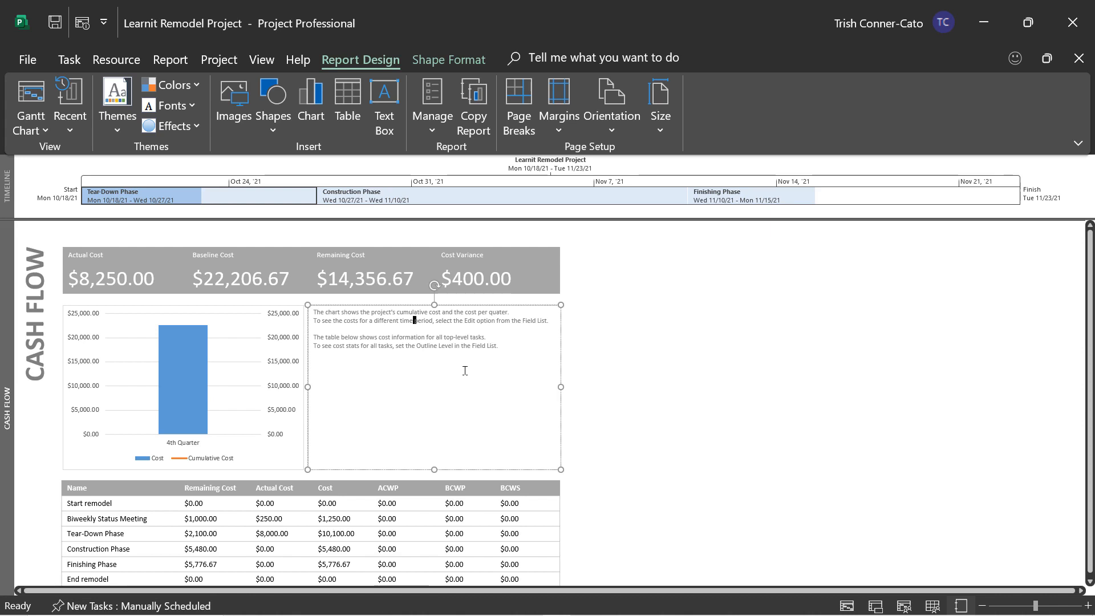
# - Change the Cash Flow chart's timescale to units of Days with the date format Jan 28, '09
pyautogui.click(237, 310)
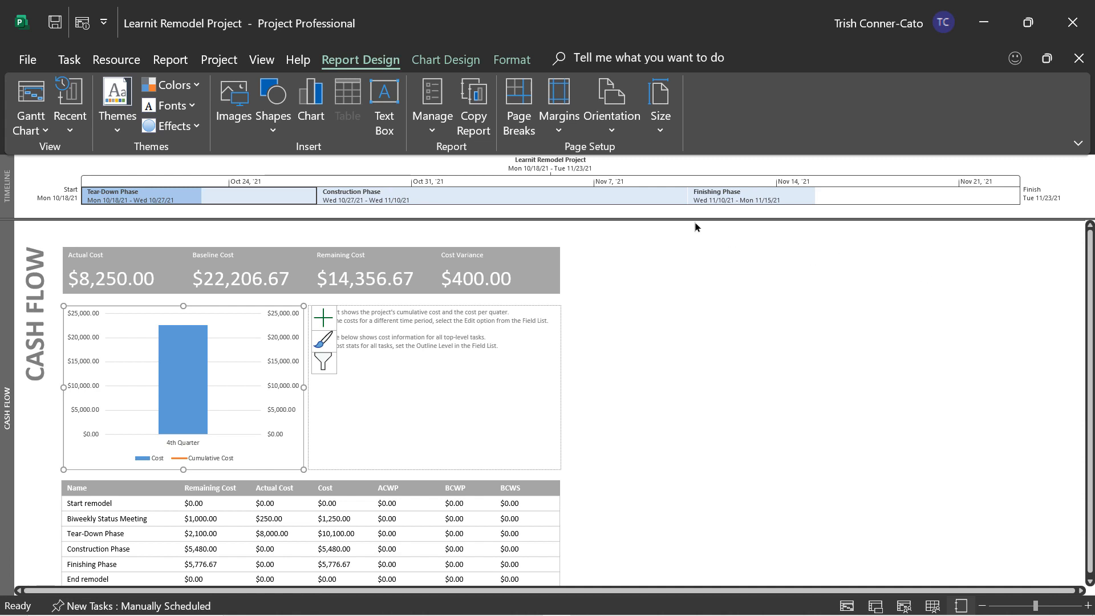
pyautogui.click(471, 63)
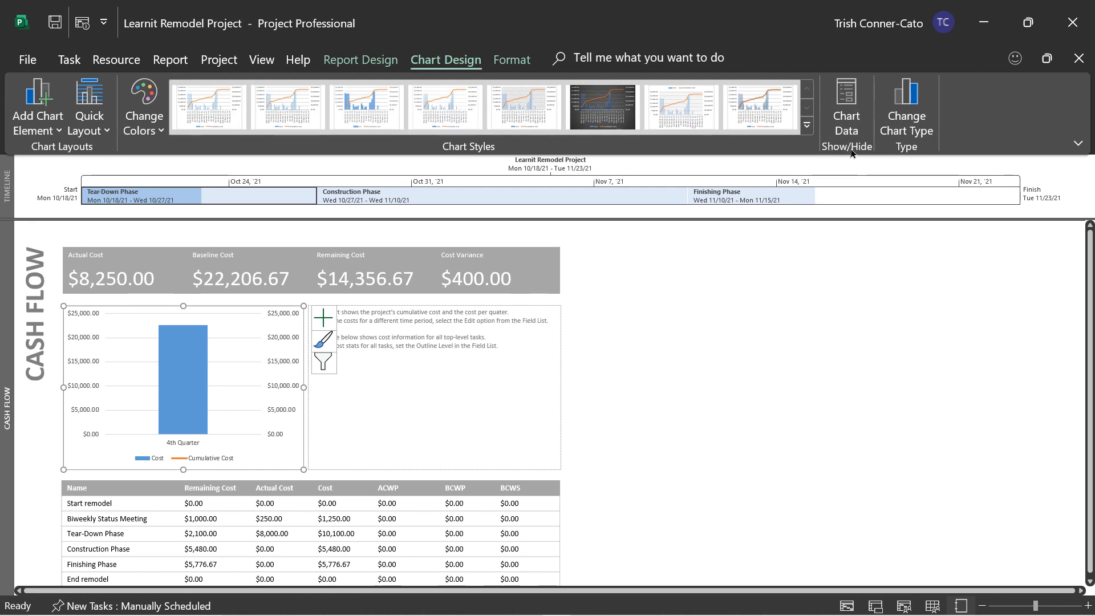
pyautogui.click(847, 112)
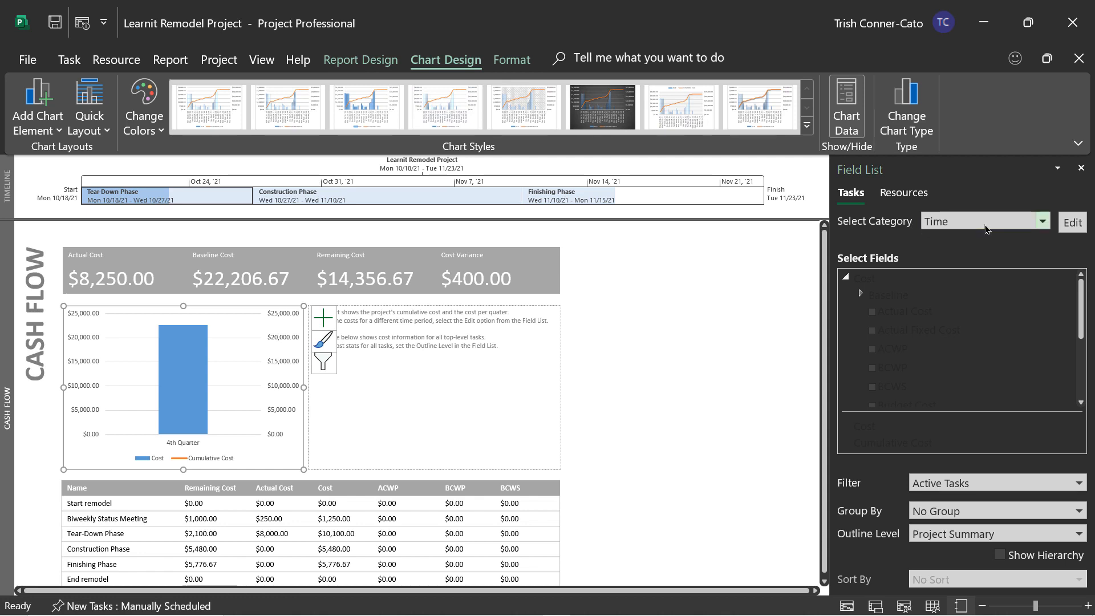
pyautogui.click(1072, 222)
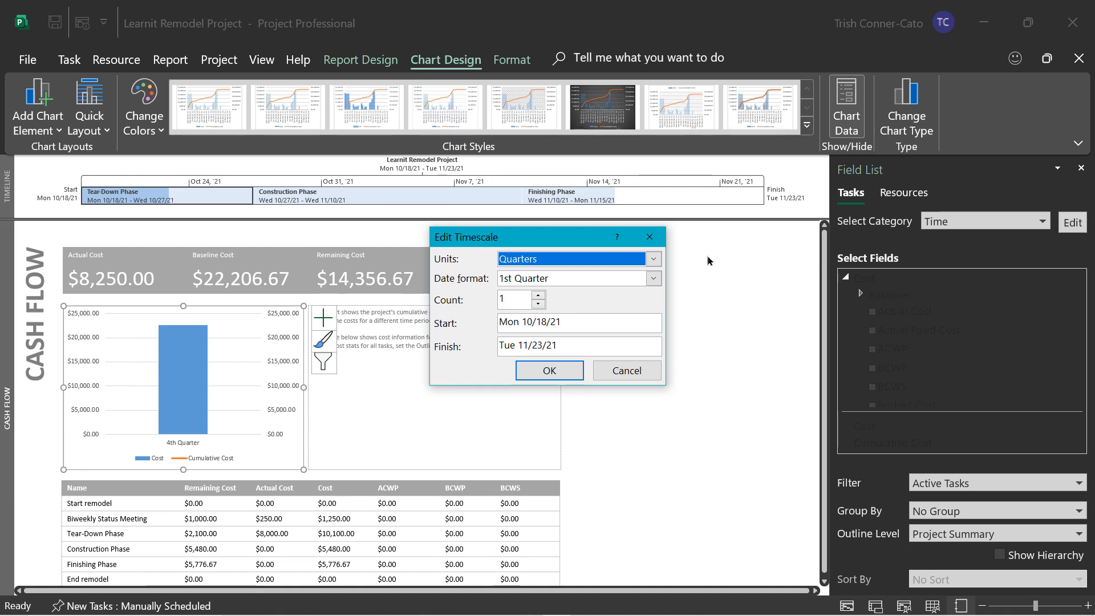
pyautogui.click(653, 258)
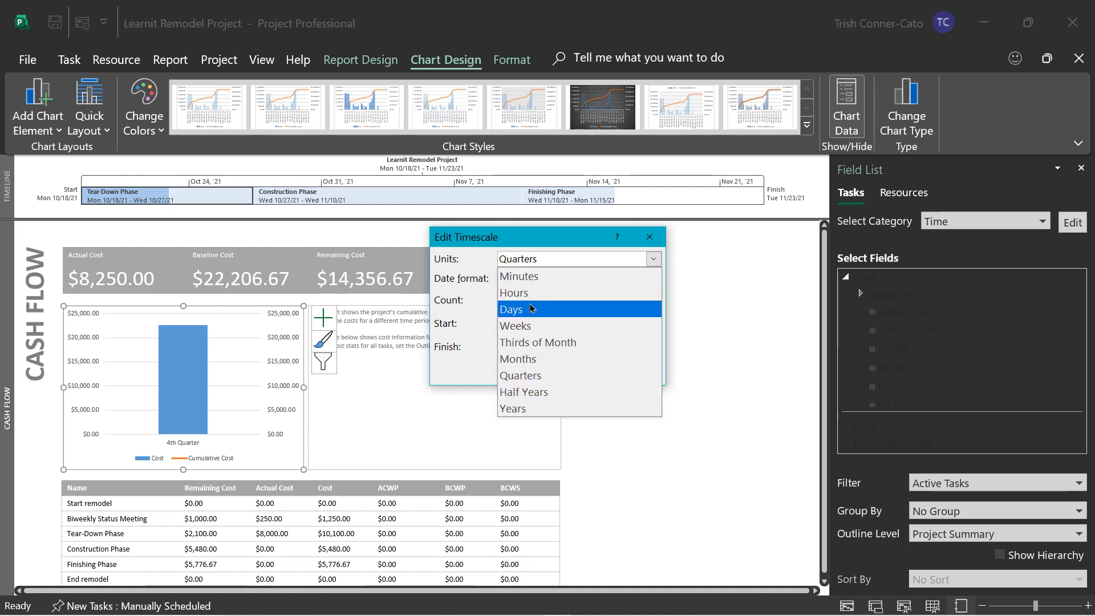
pyautogui.click(633, 309)
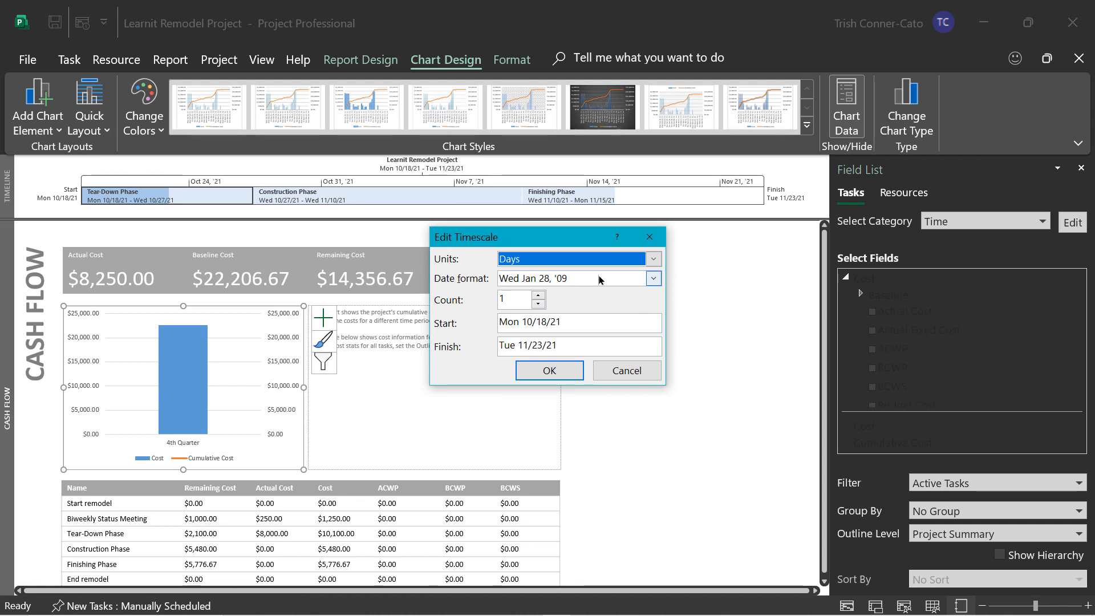
pyautogui.click(654, 279)
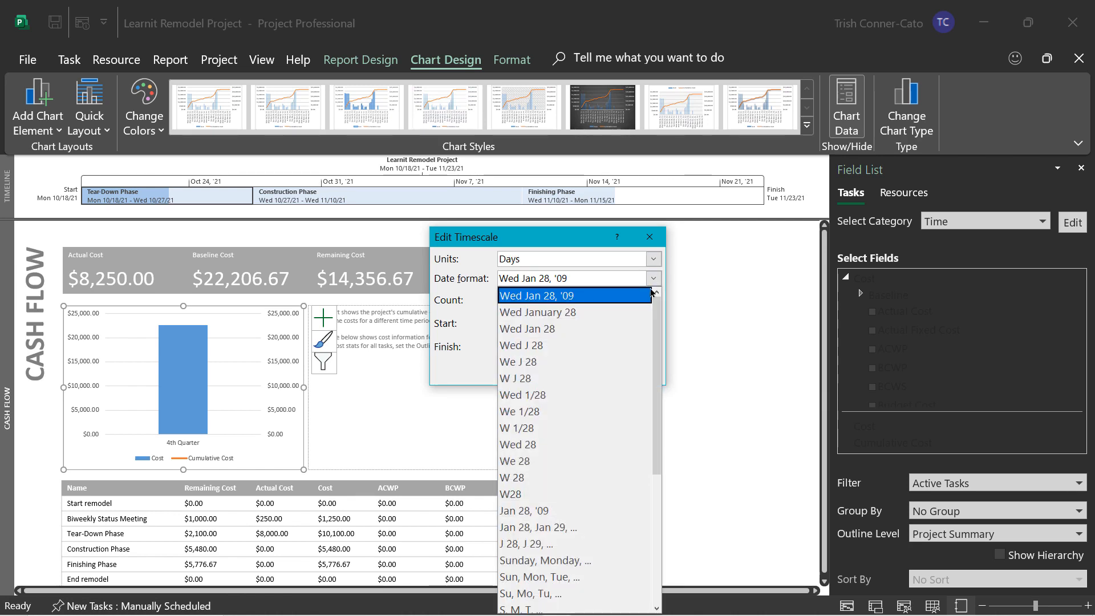
pyautogui.click(536, 513)
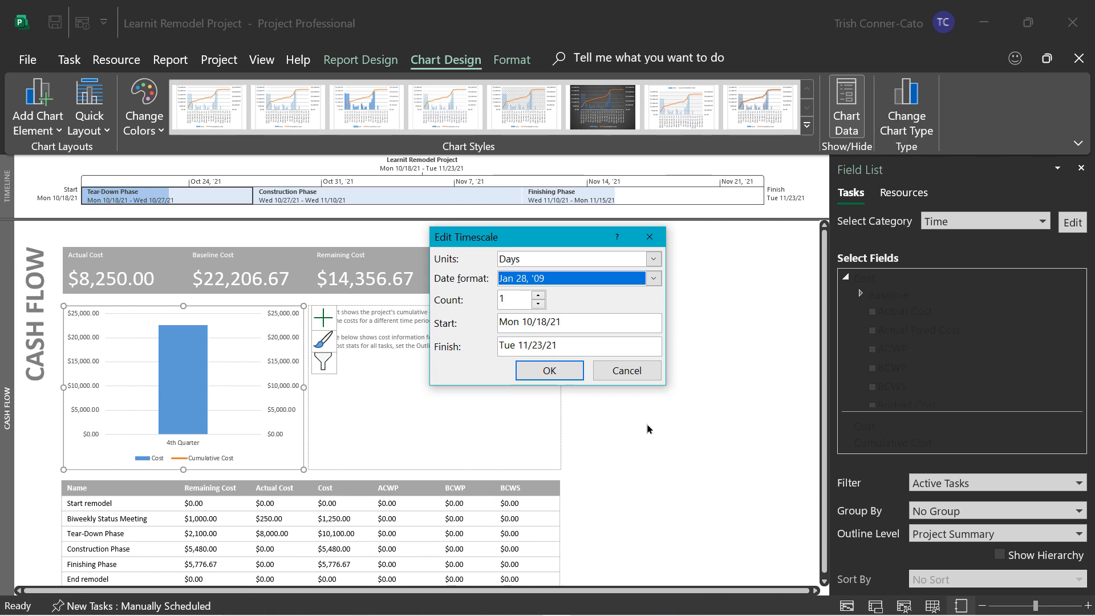
pyautogui.click(564, 374)
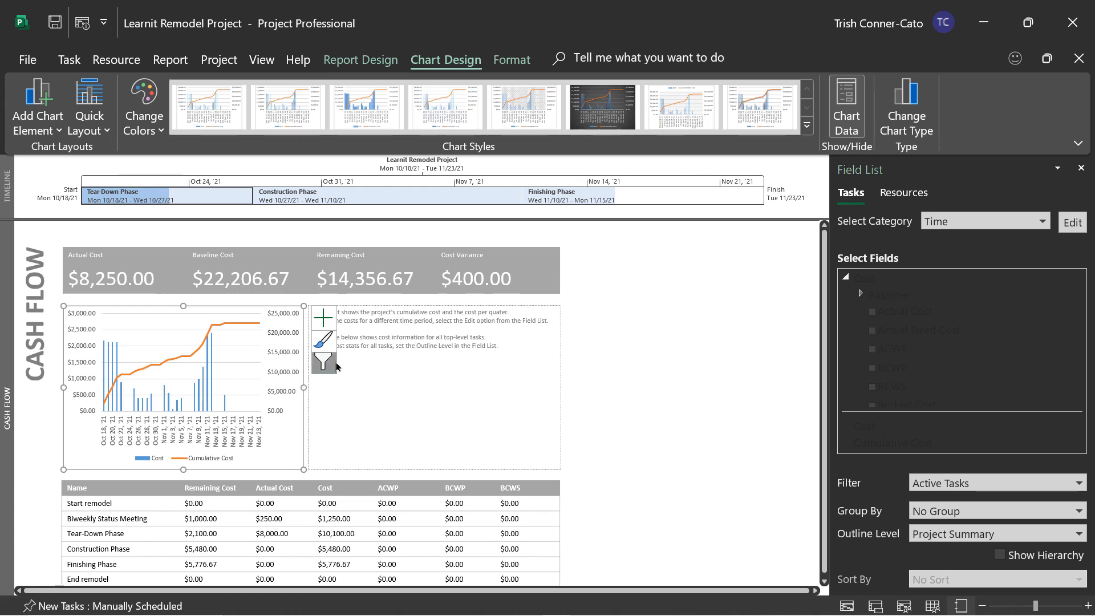
# - Reword the end of the first sentence in the Cash Flow explanatory text box to "the cost per day."
pyautogui.click(368, 328)
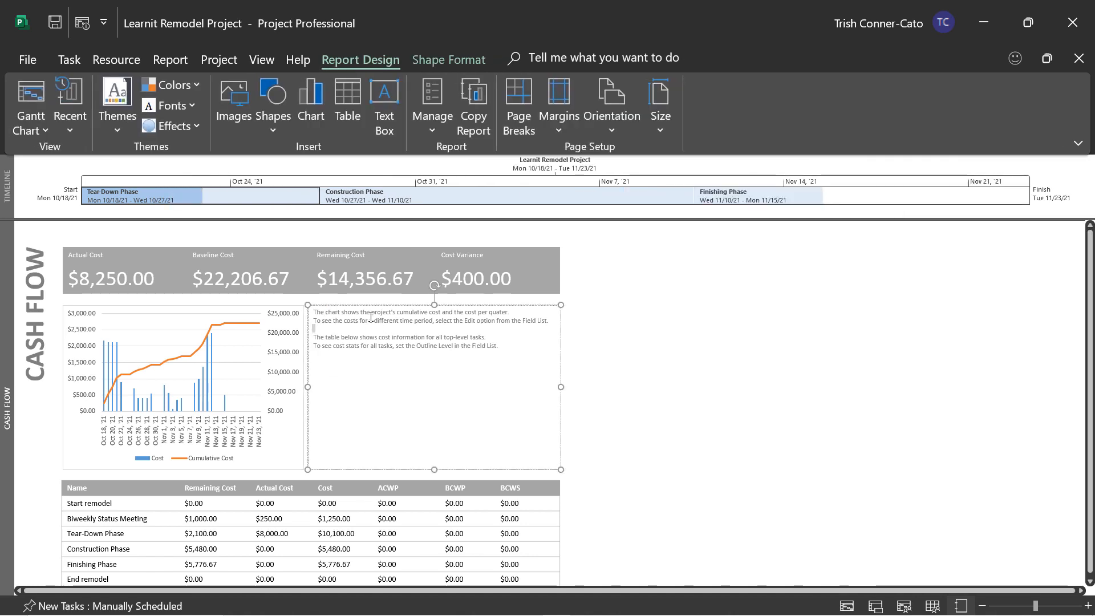
pyautogui.doubleClick(494, 311)
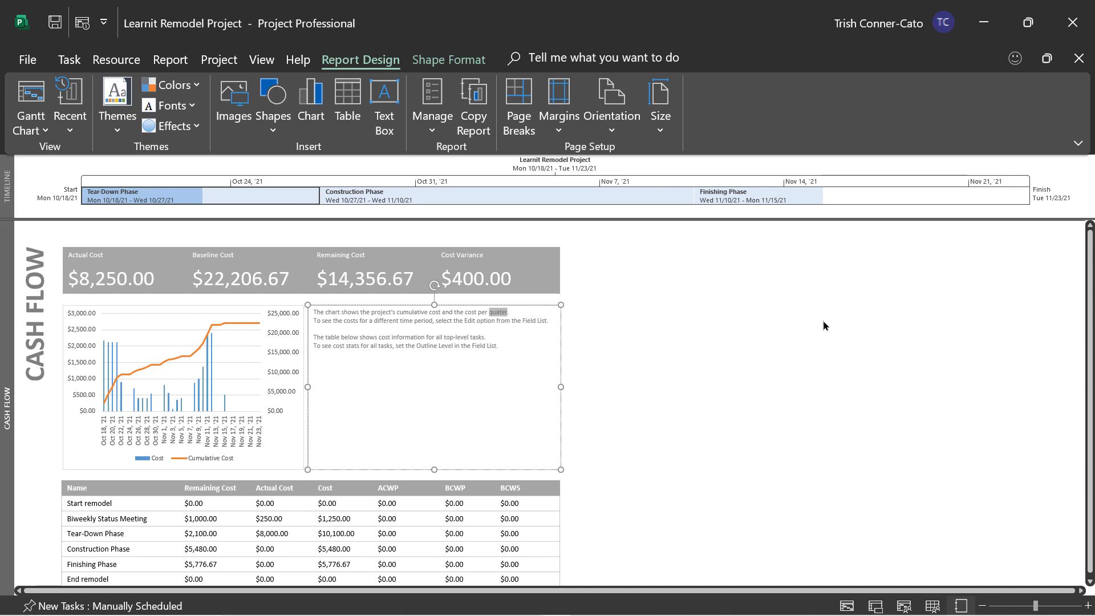
pyautogui.write('days')
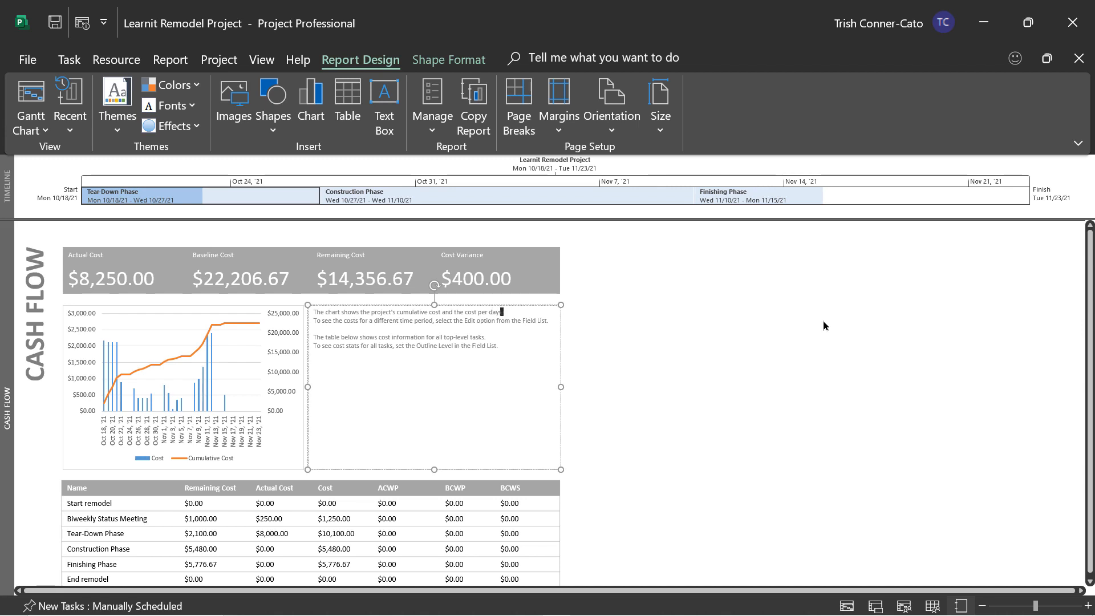
pyautogui.press('BackSpace')
pyautogui.write('.')
pyautogui.click(464, 384)
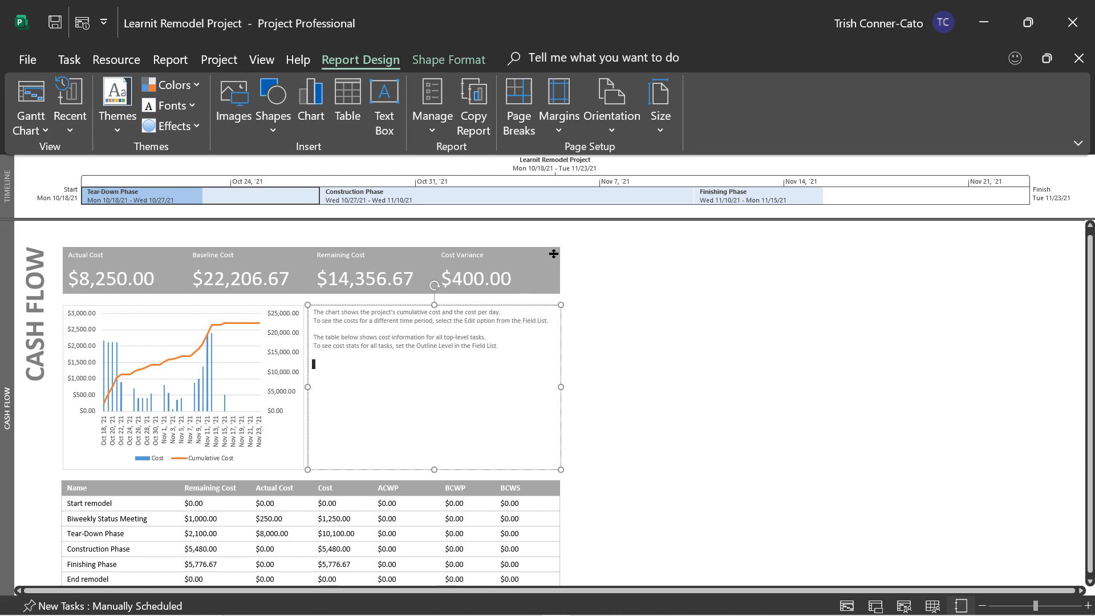
# - Open the Cost Overruns report, and examine its task and resource cost variance charts and tables
pyautogui.click(170, 60)
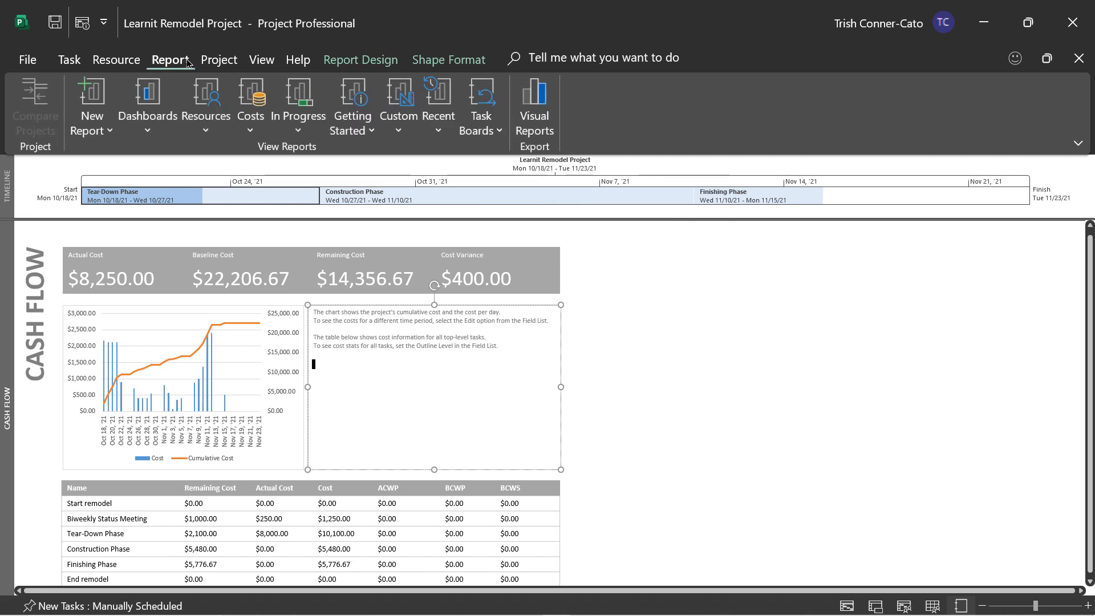
pyautogui.click(245, 134)
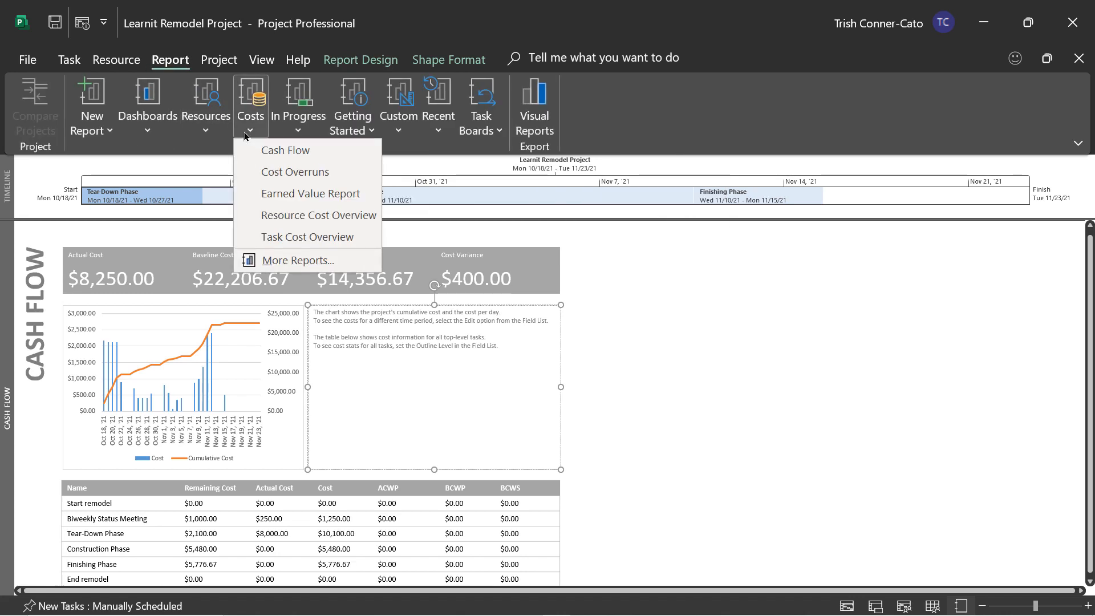
pyautogui.click(266, 174)
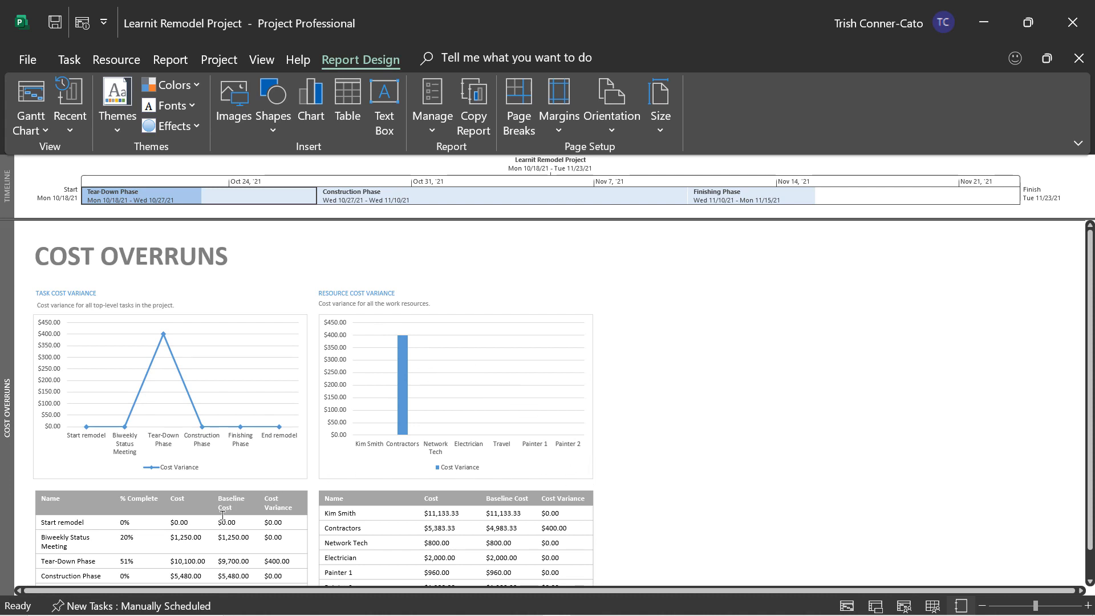
pyautogui.scroll(-2, 221, 516)
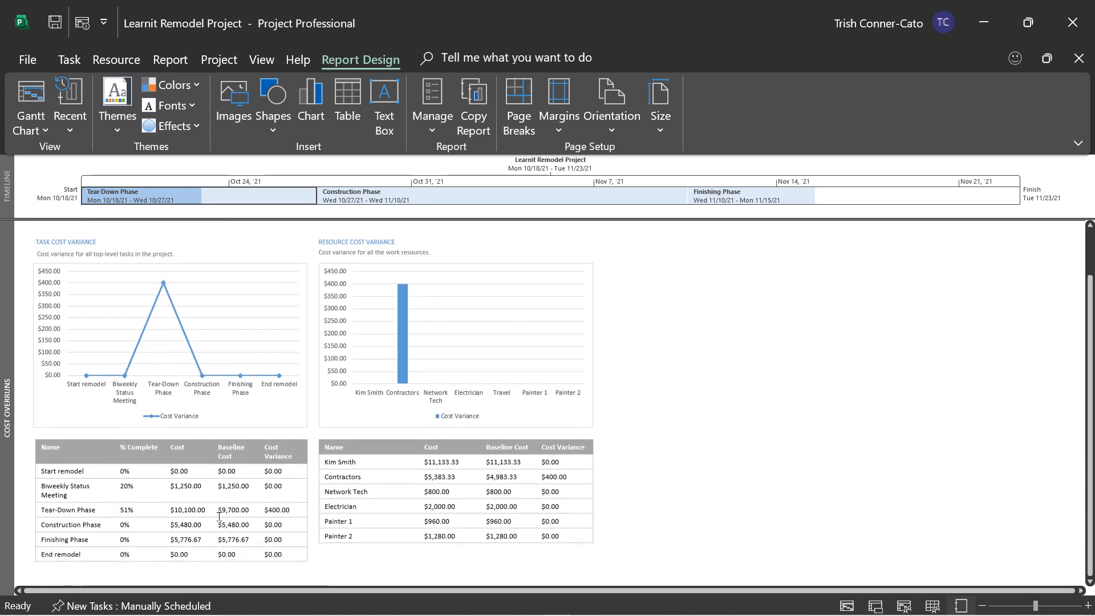
pyautogui.scroll(2, 219, 516)
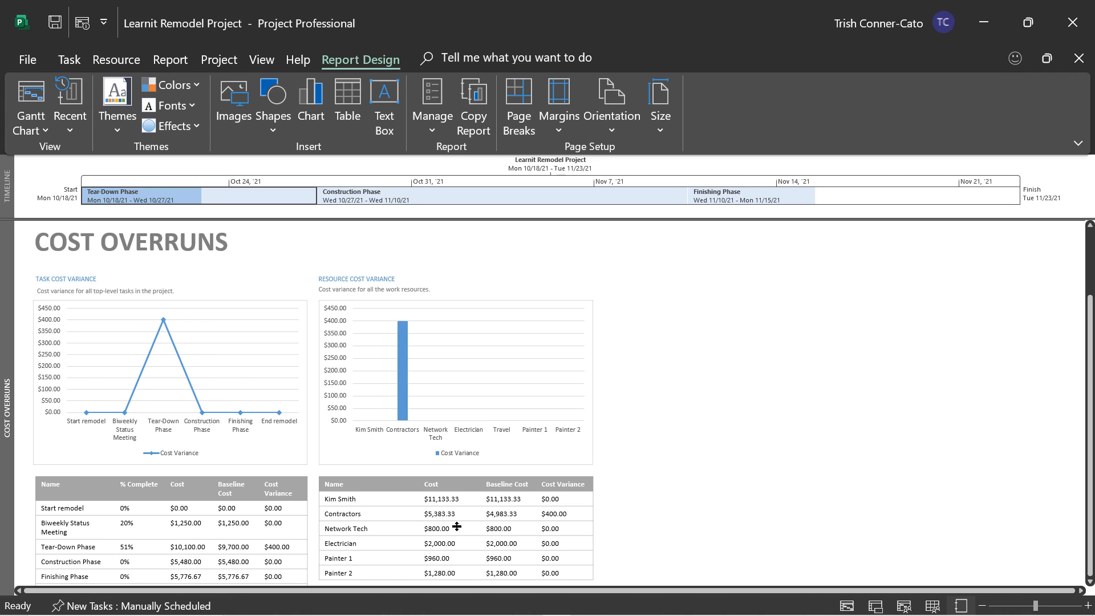
pyautogui.scroll(-2, 458, 535)
pyautogui.scroll(2, 456, 530)
pyautogui.scroll(-2, 454, 527)
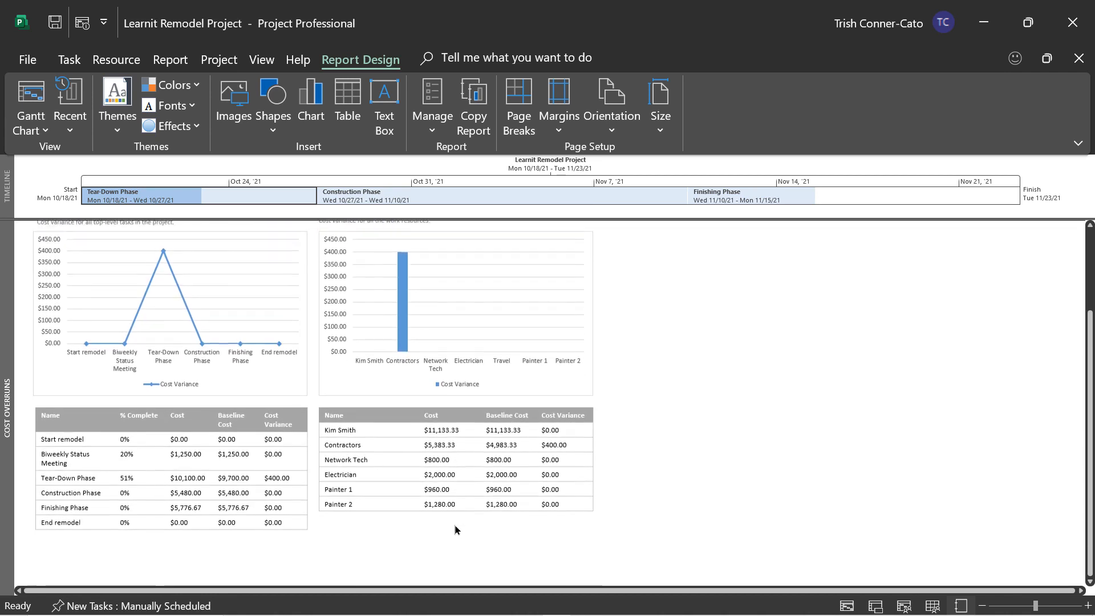
pyautogui.scroll(2, 454, 523)
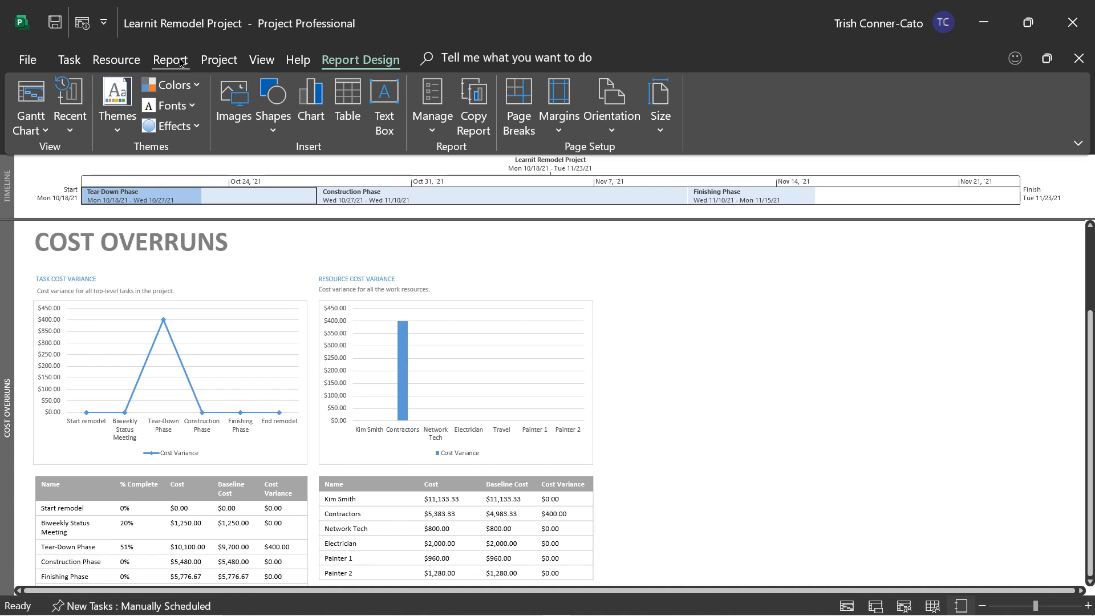
# - Open the Earned Value Report, and look over its earned value, variance and indices charts with their descriptions
pyautogui.click(180, 61)
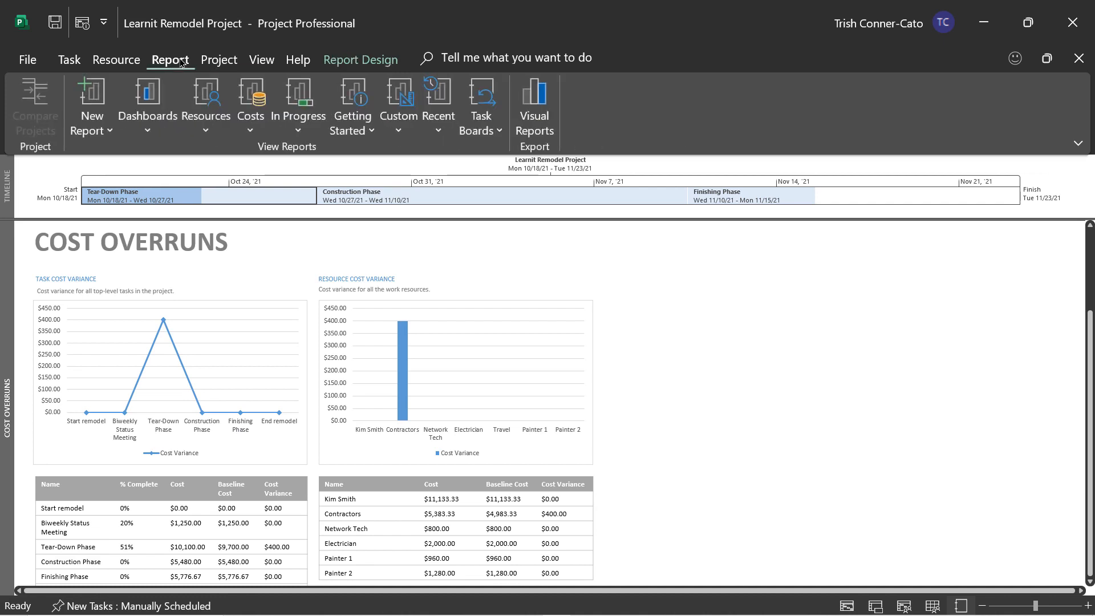
pyautogui.click(249, 133)
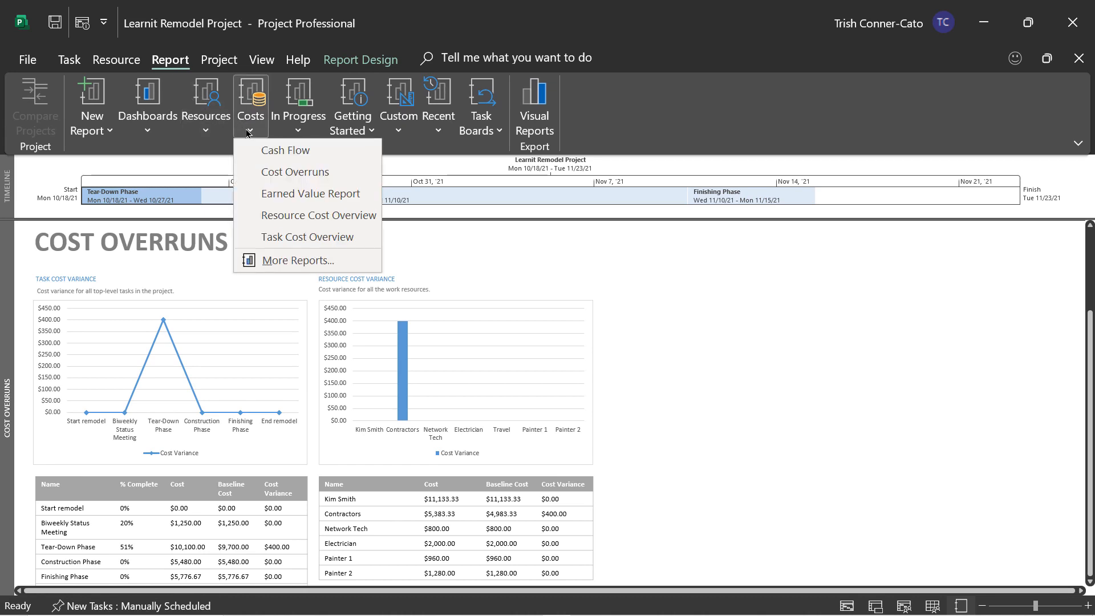
pyautogui.click(262, 194)
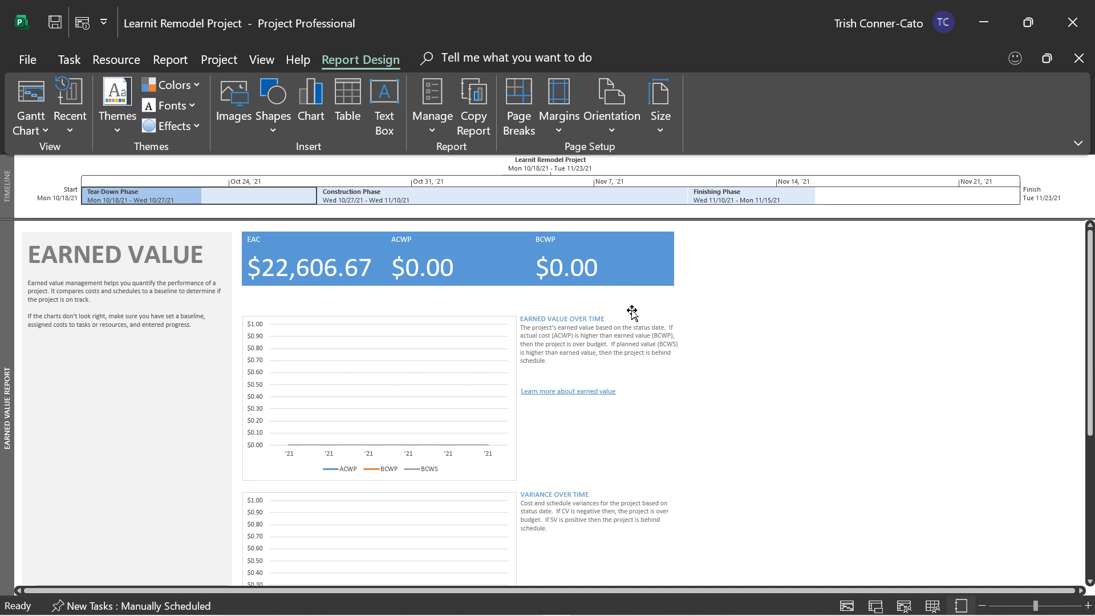
pyautogui.scroll(-3, 626, 379)
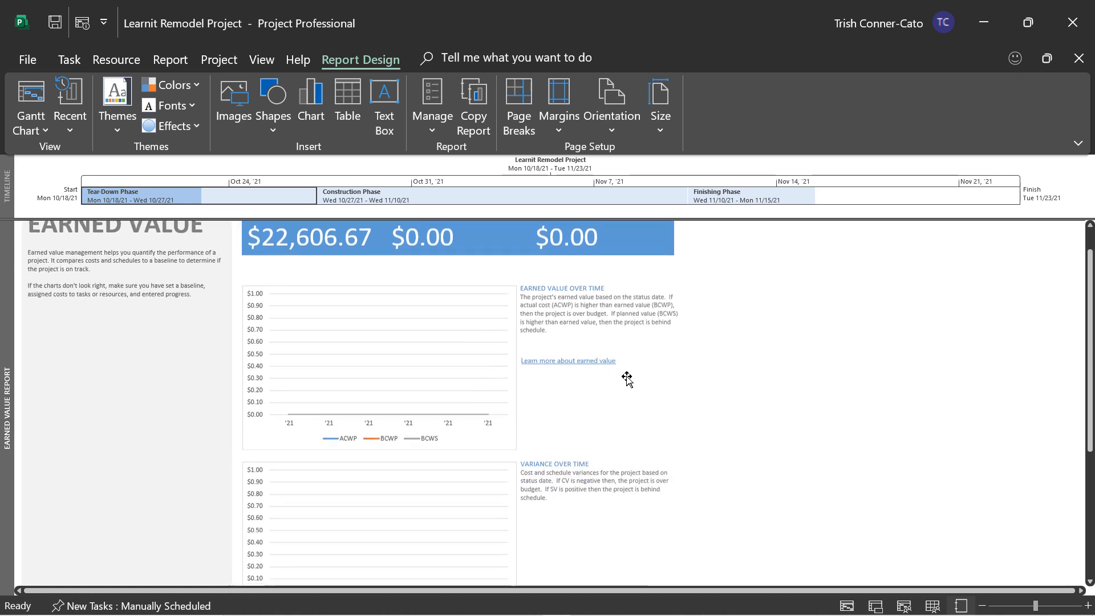
pyautogui.scroll(-3, 627, 380)
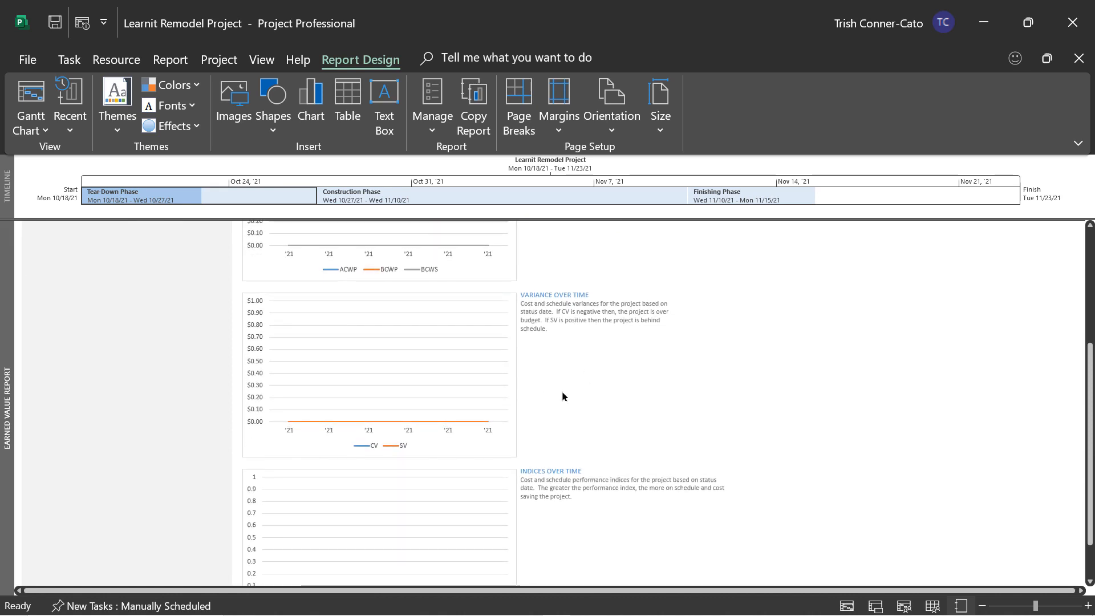
pyautogui.scroll(-1, 562, 395)
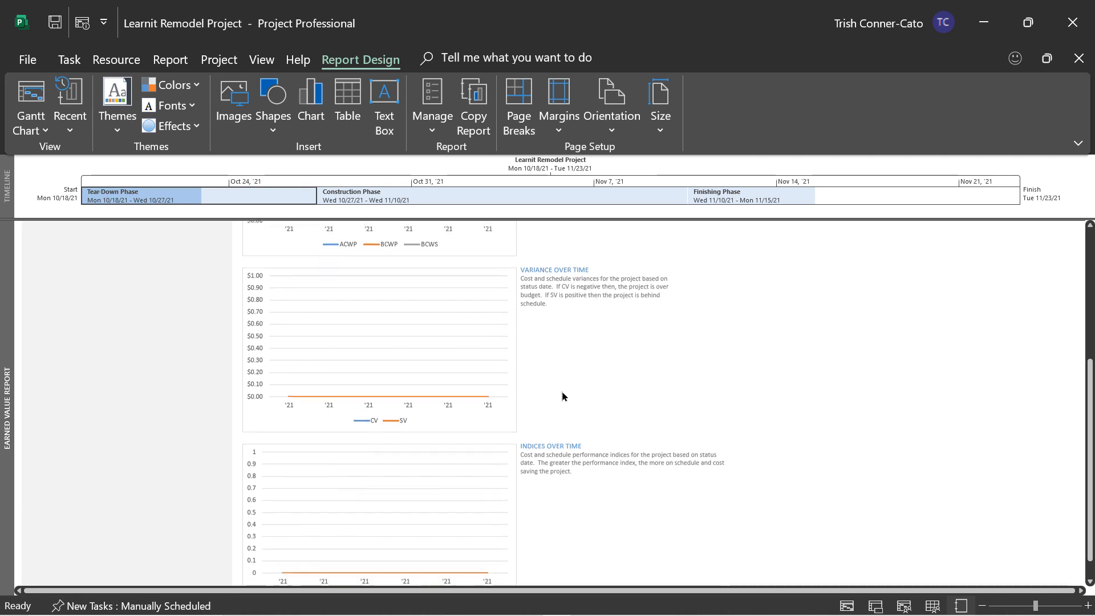
pyautogui.scroll(1, 564, 387)
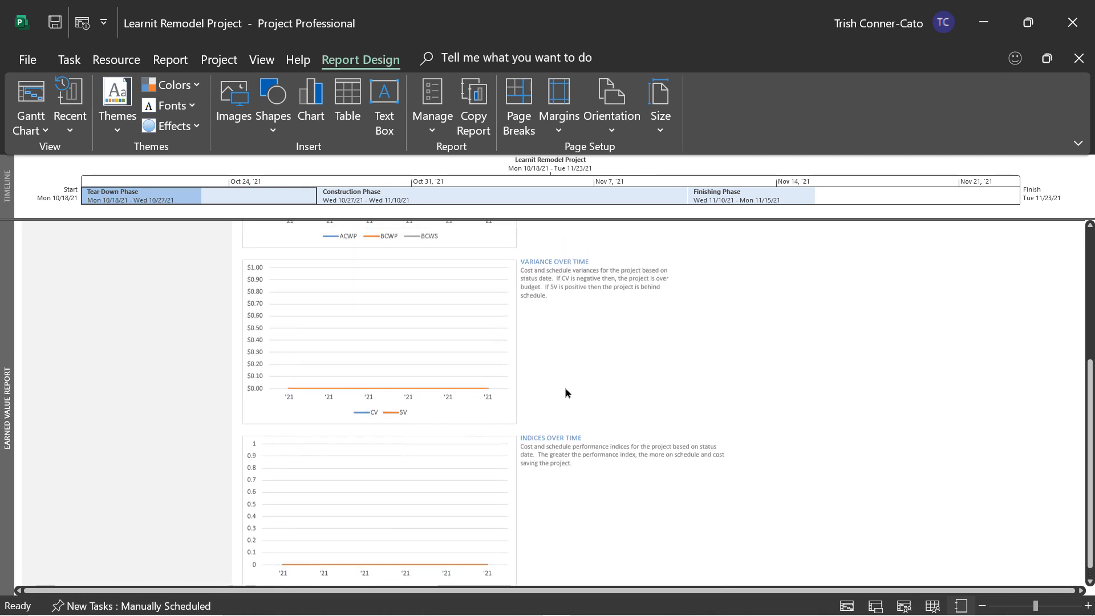
pyautogui.scroll(2, 567, 386)
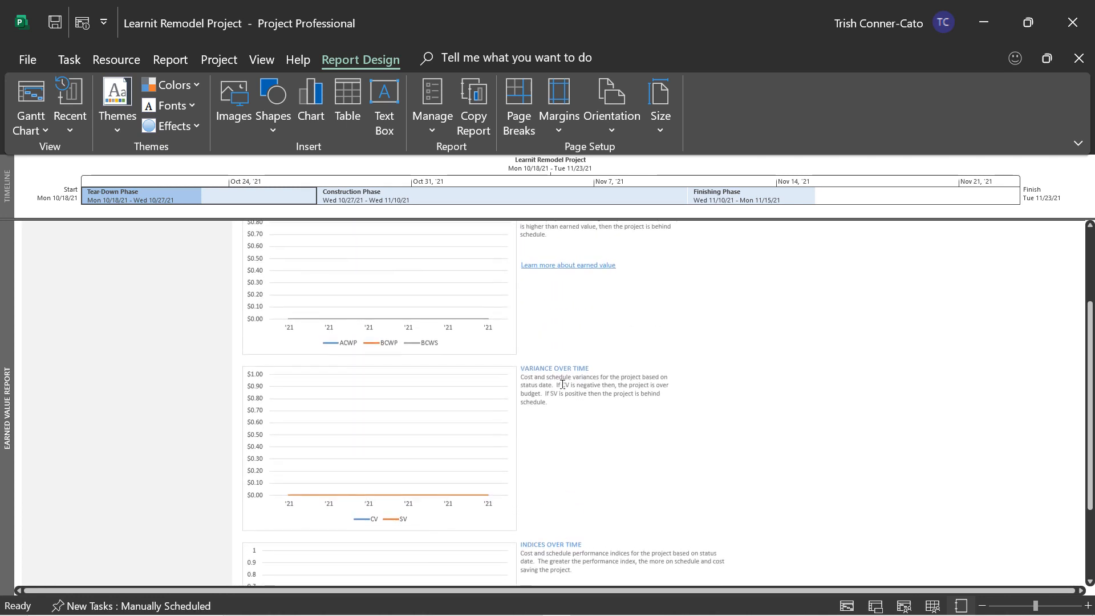
pyautogui.scroll(1, 560, 383)
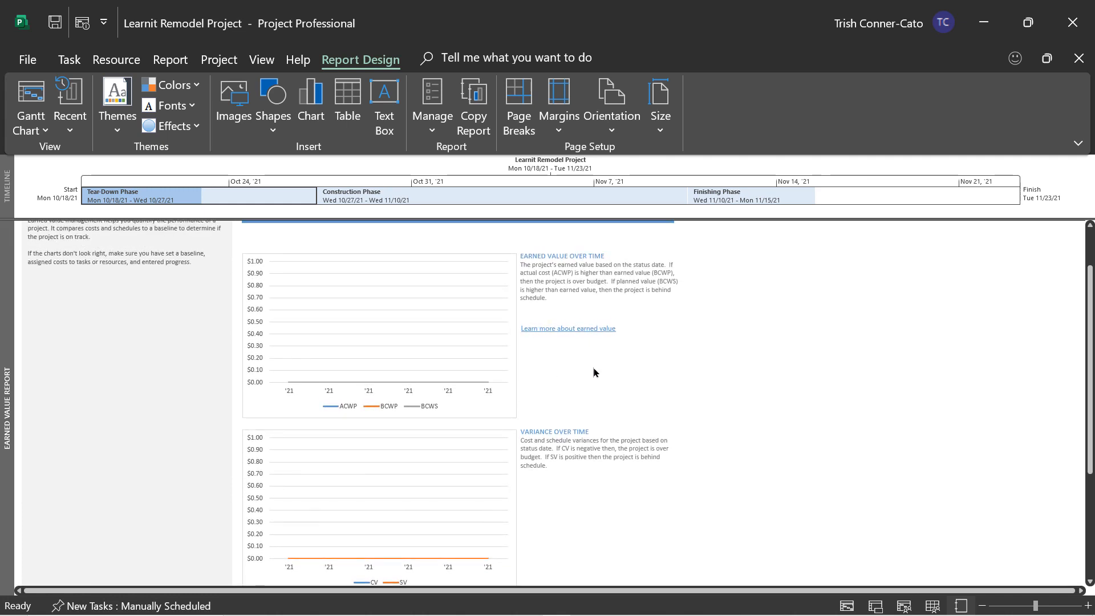
pyautogui.scroll(1, 593, 372)
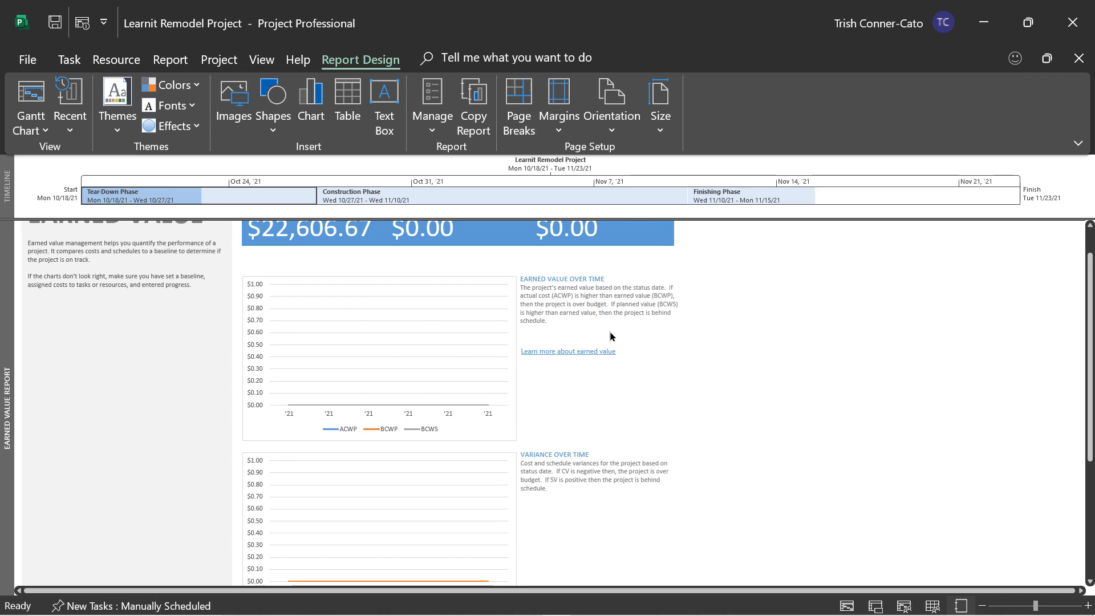
# - Examine the Variance Over Time and Indices Over Time charts in the lower part of the Earned Value Report
pyautogui.scroll(-3, 610, 336)
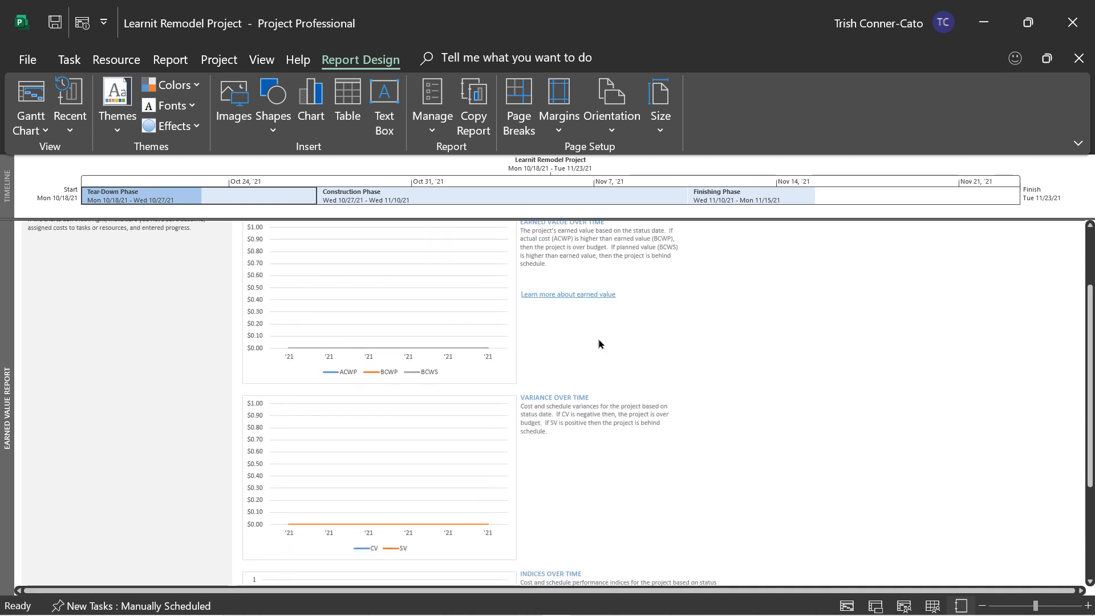
pyautogui.scroll(-2, 597, 342)
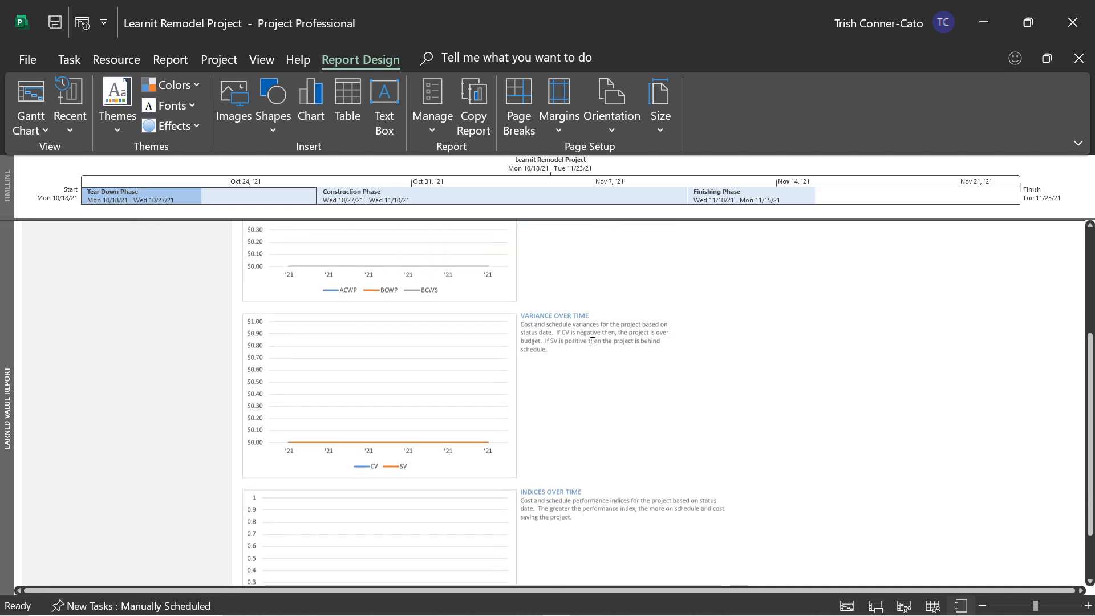
pyautogui.scroll(-1, 591, 342)
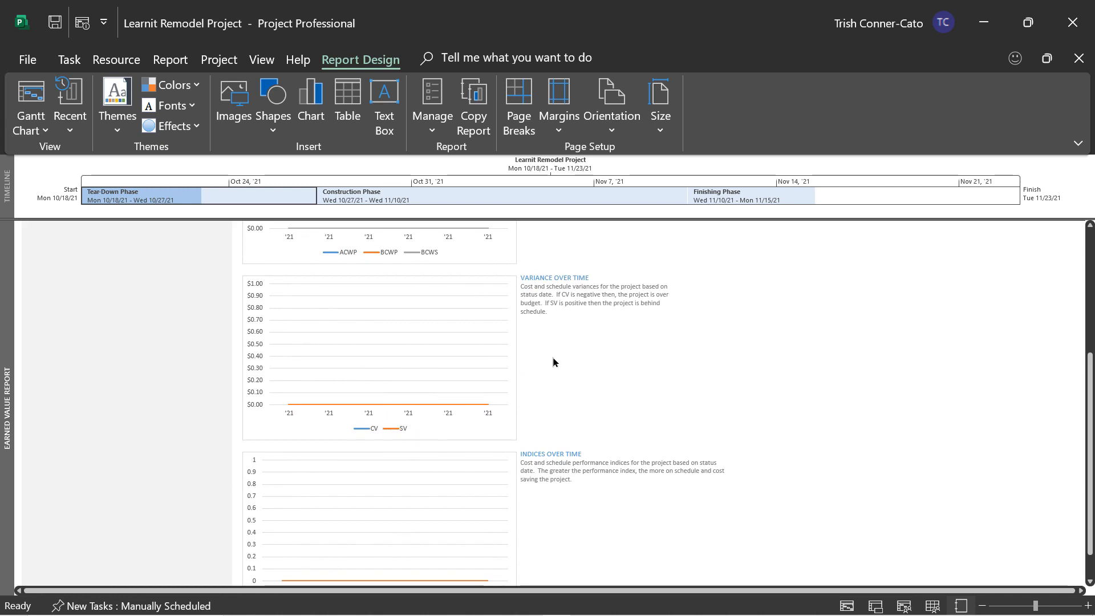
pyautogui.scroll(-3, 553, 361)
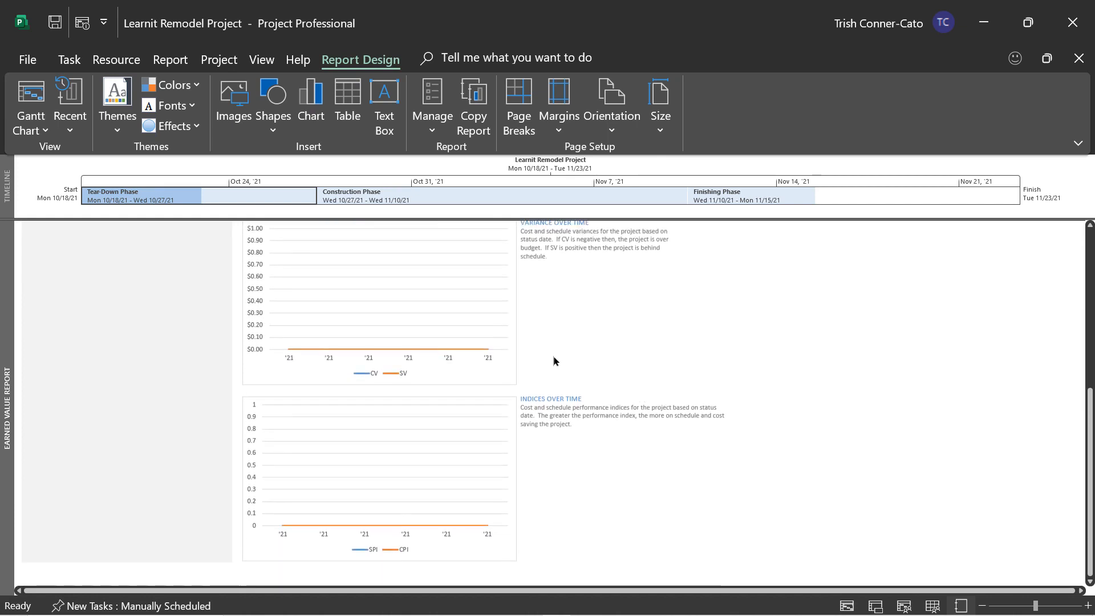
pyautogui.scroll(-3, 552, 354)
pyautogui.scroll(4, 543, 359)
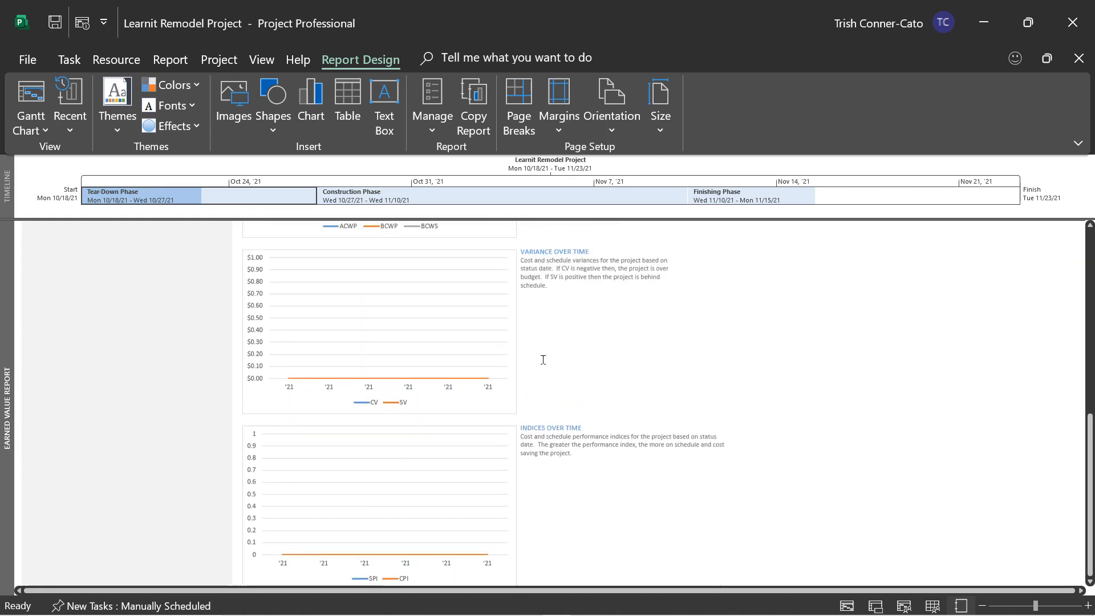
# - Read the descriptions beside the Variance Over Time and Indices Over Time charts in the Earned Value Report
pyautogui.scroll(1, 543, 360)
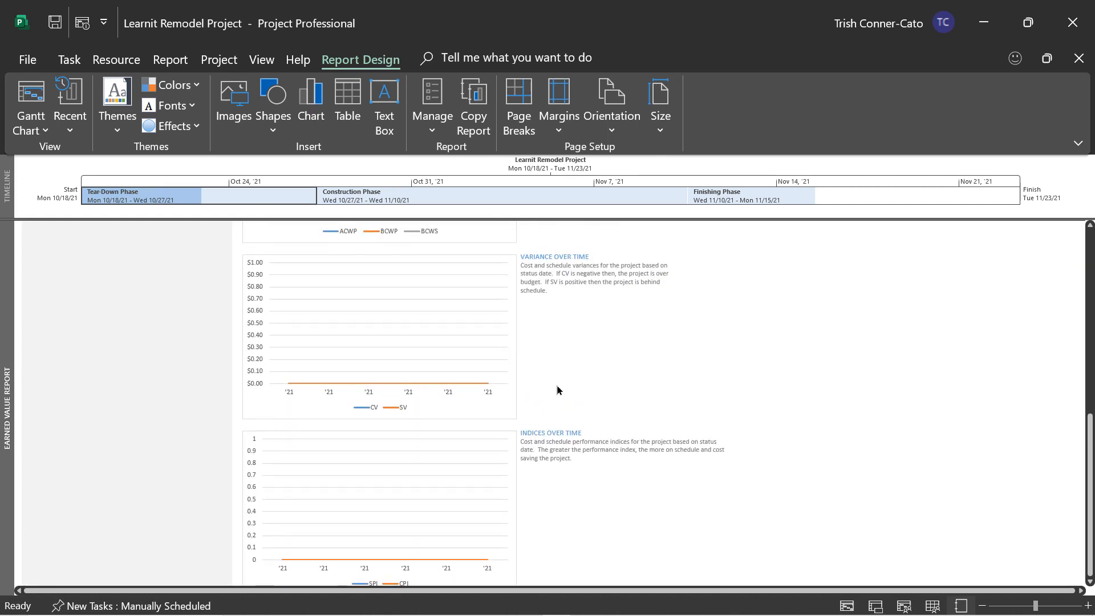
pyautogui.scroll(-5, 557, 387)
pyautogui.scroll(5, 557, 387)
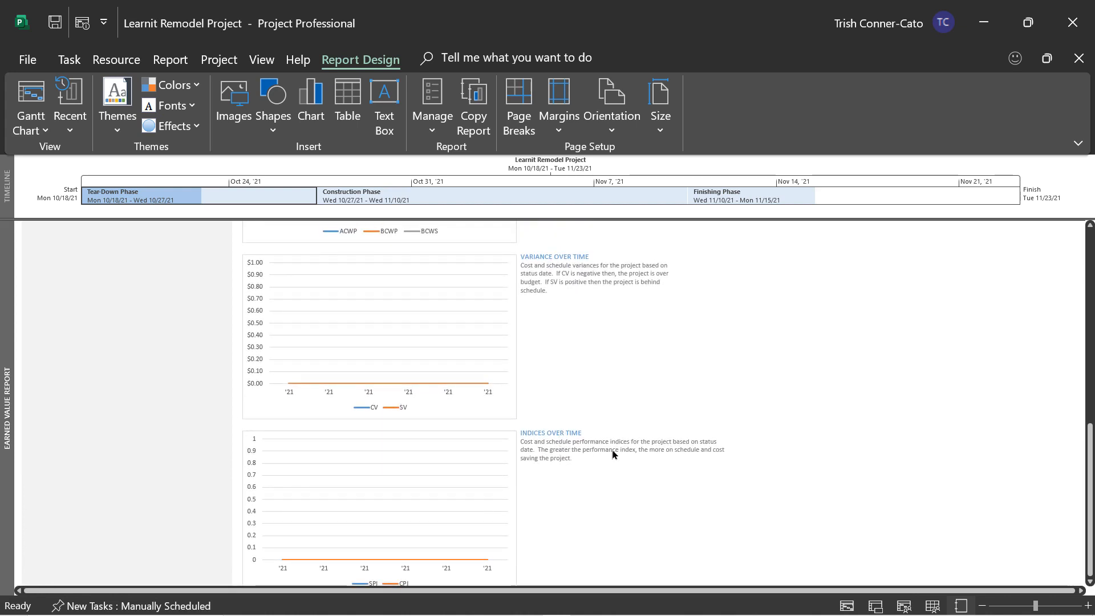
pyautogui.scroll(-3, 613, 453)
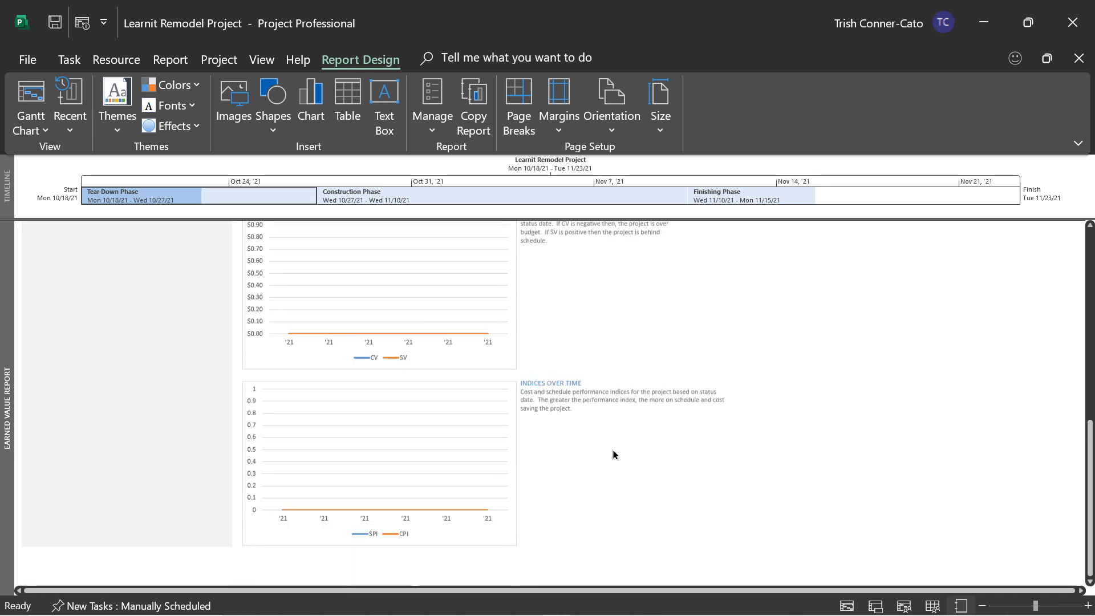
pyautogui.scroll(3, 613, 453)
pyautogui.scroll(-3, 616, 451)
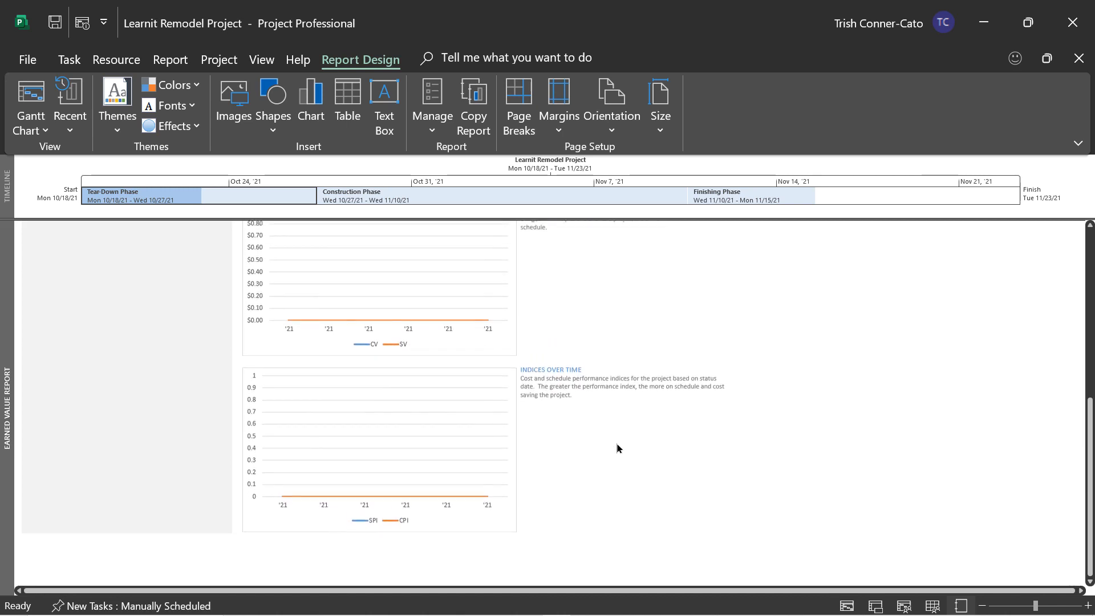
pyautogui.scroll(3, 616, 447)
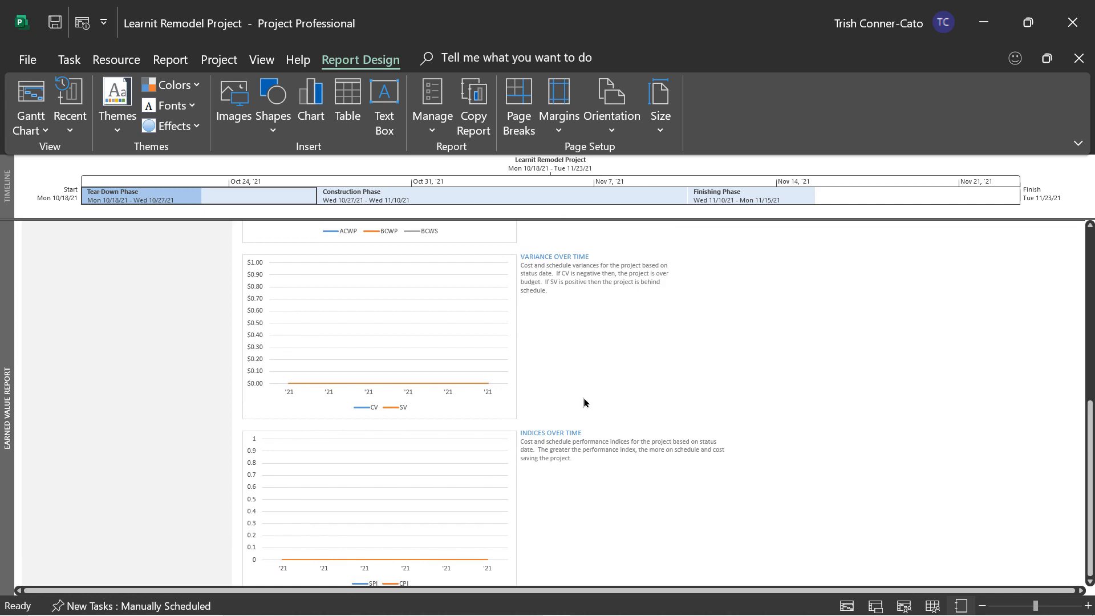
pyautogui.scroll(-3, 584, 362)
pyautogui.scroll(3, 585, 361)
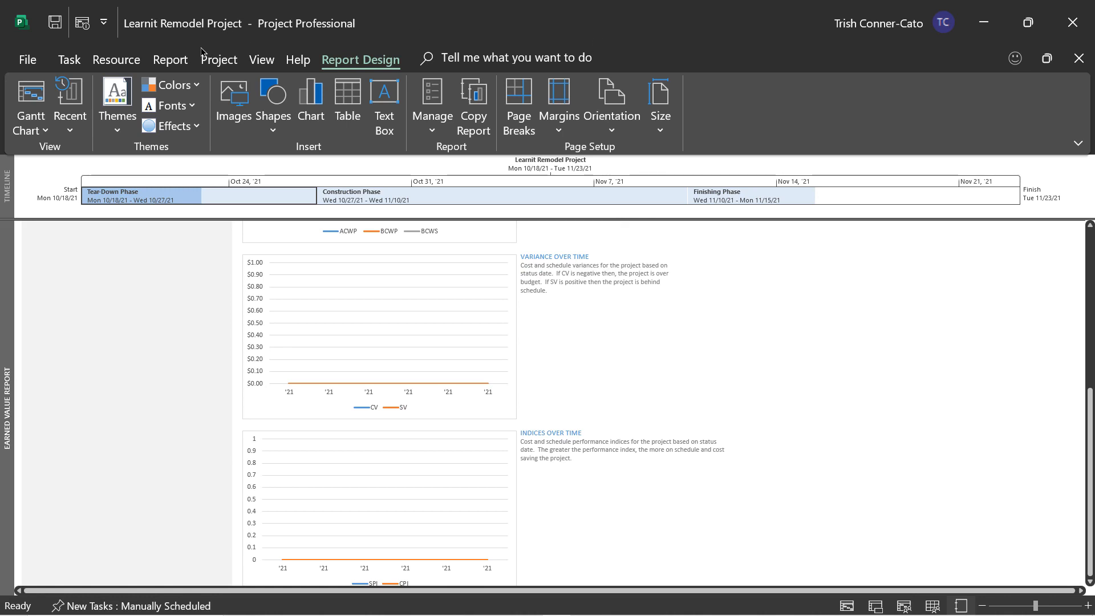
# - Open the Resource Cost Overview report, and look over its cost status, cost distribution and cost details
pyautogui.click(175, 59)
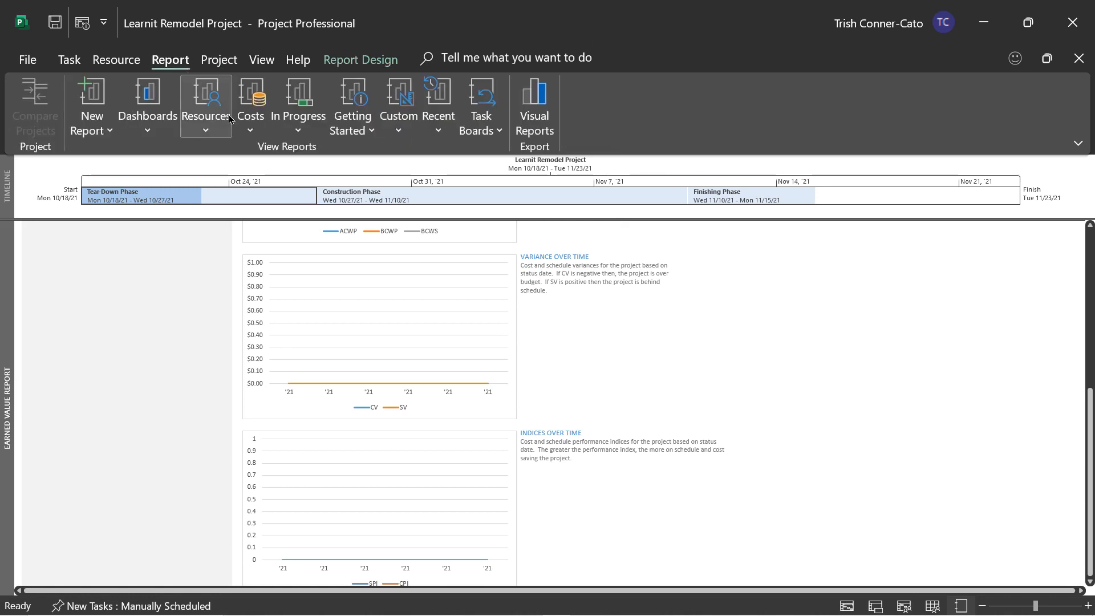
pyautogui.click(251, 109)
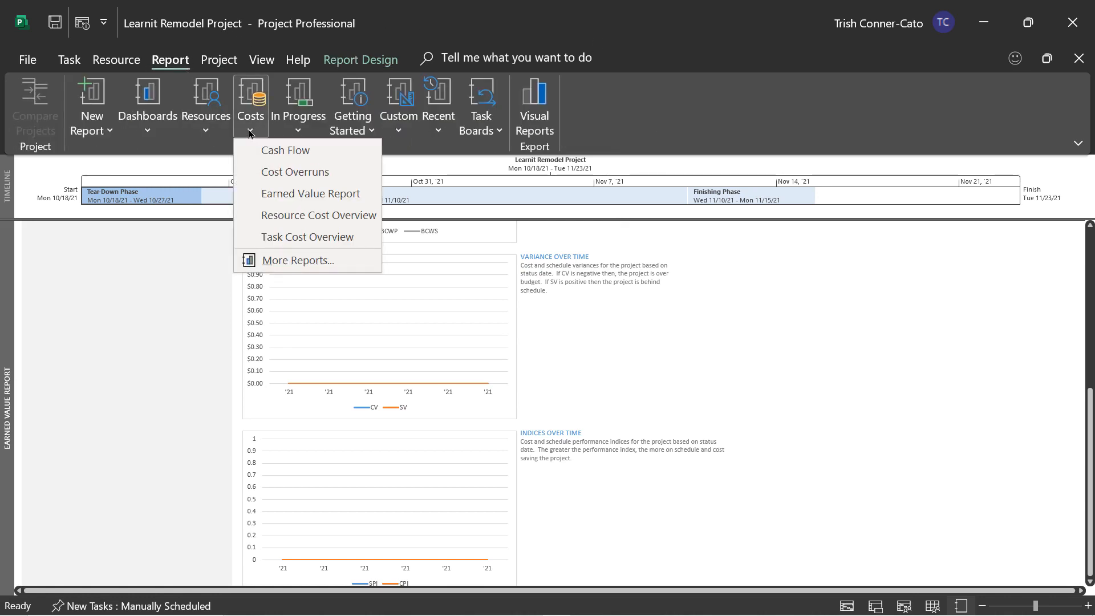
pyautogui.click(311, 215)
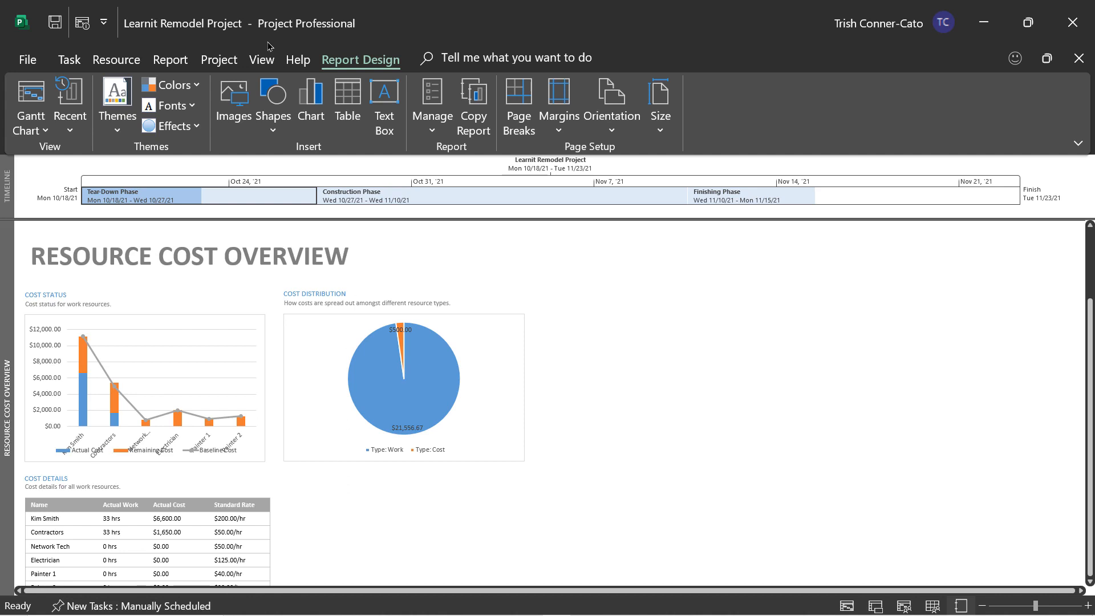
# - Open the Task Cost Overview report from the cost reports
pyautogui.click(171, 59)
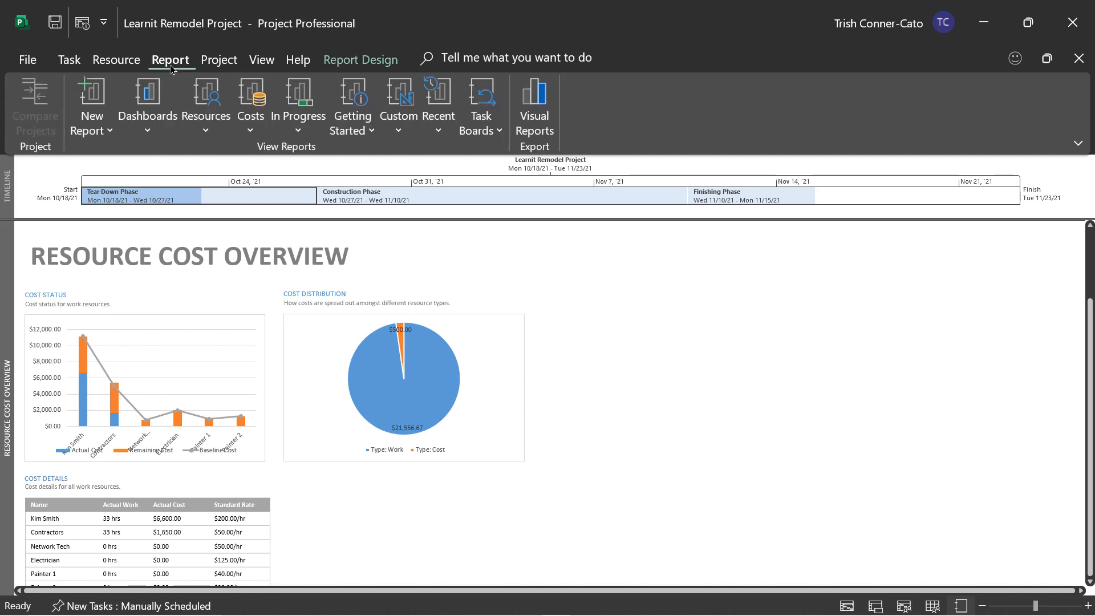
pyautogui.click(251, 131)
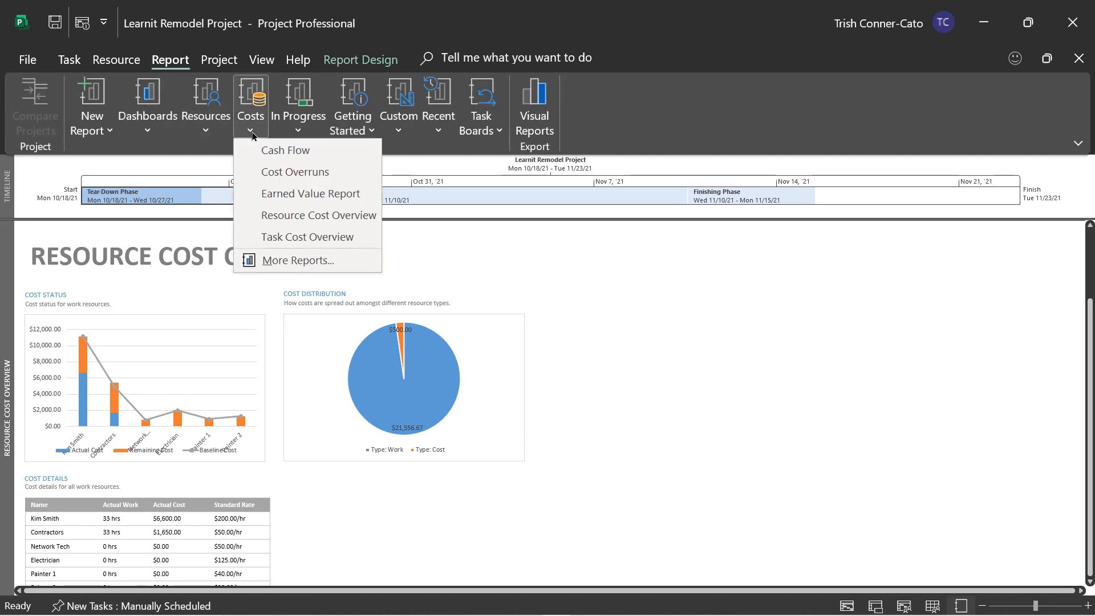
pyautogui.click(307, 237)
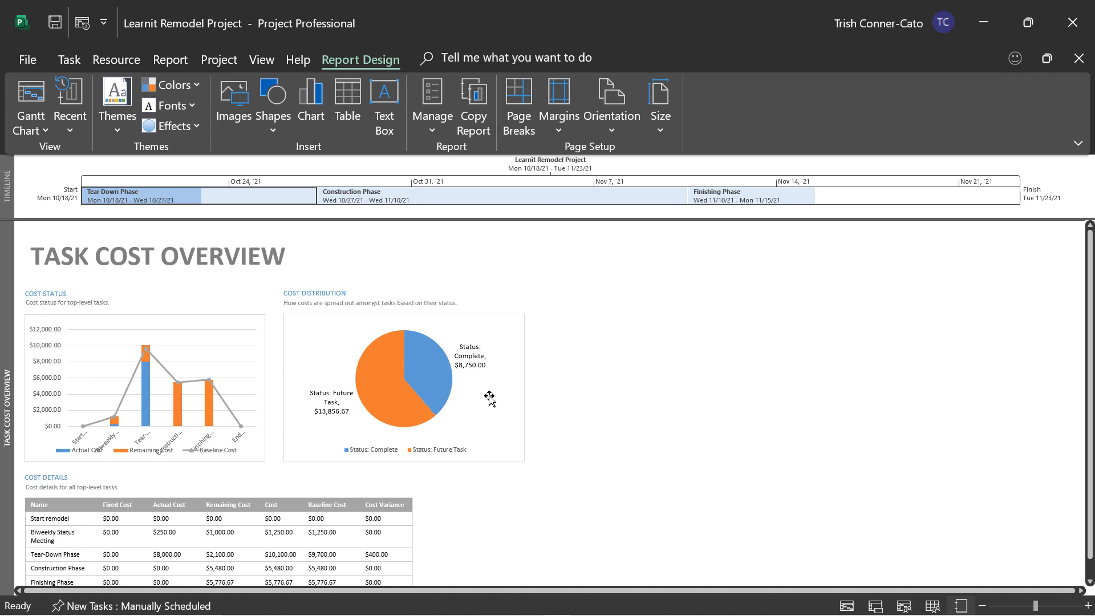
# - Examine the Task Cost Overview's Cost Status and Cost Distribution charts and its Cost Details table
pyautogui.scroll(-2, 489, 398)
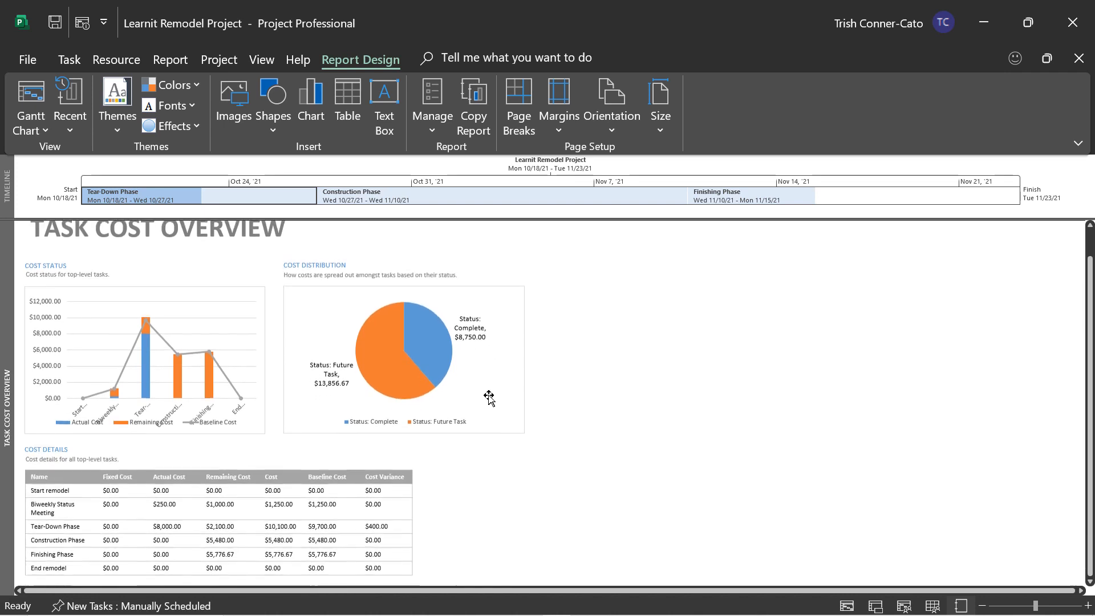
pyautogui.scroll(-1, 490, 398)
pyautogui.scroll(2, 488, 395)
pyautogui.scroll(-2, 486, 393)
pyautogui.scroll(2, 487, 393)
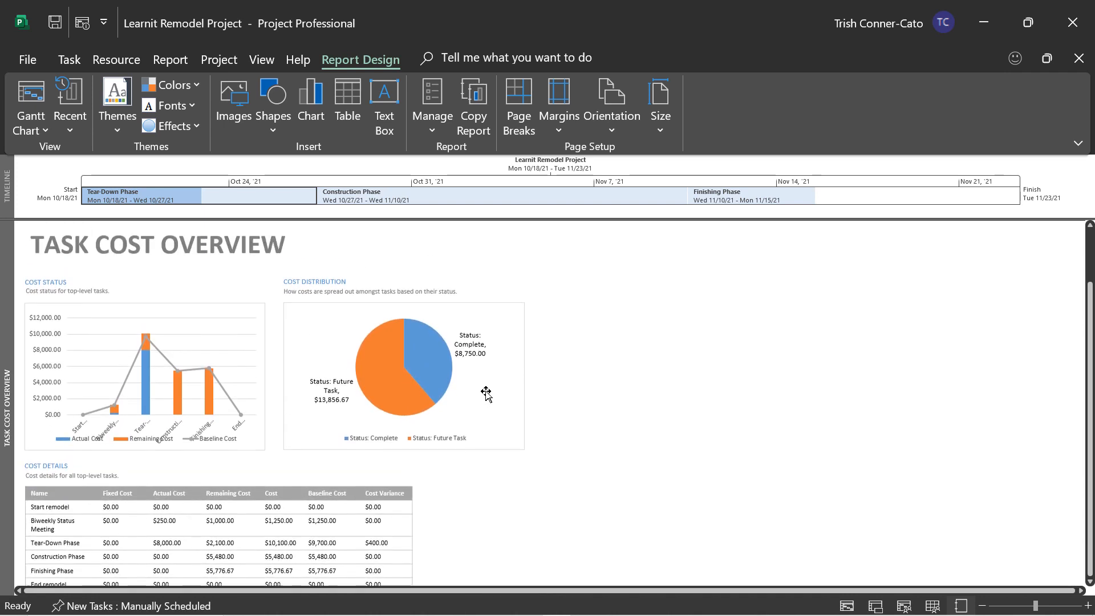
pyautogui.scroll(-3, 486, 392)
pyautogui.scroll(4, 486, 392)
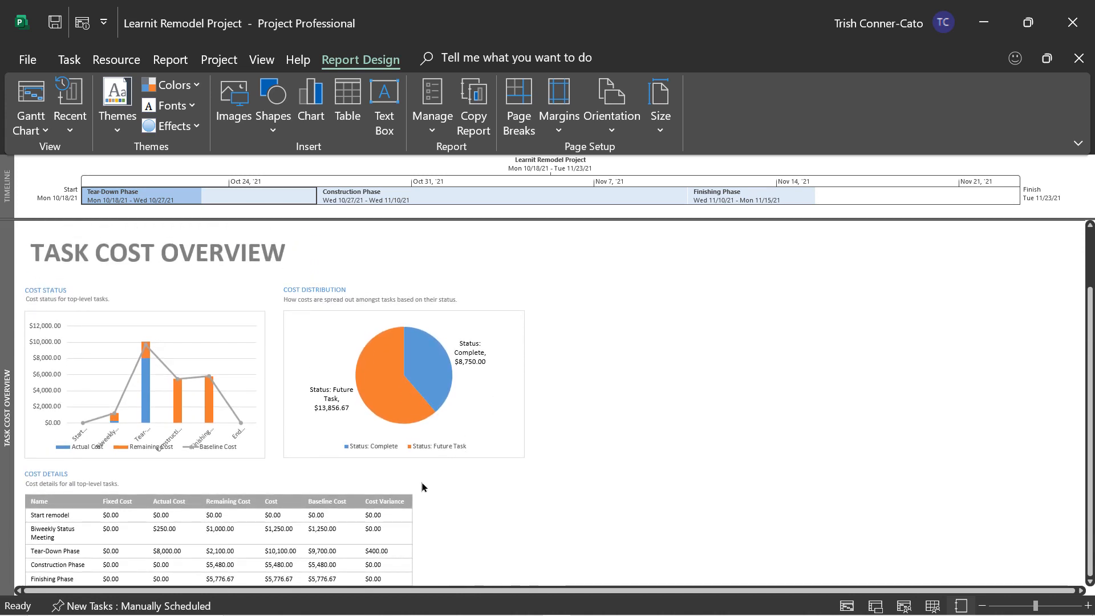
pyautogui.scroll(-4, 419, 460)
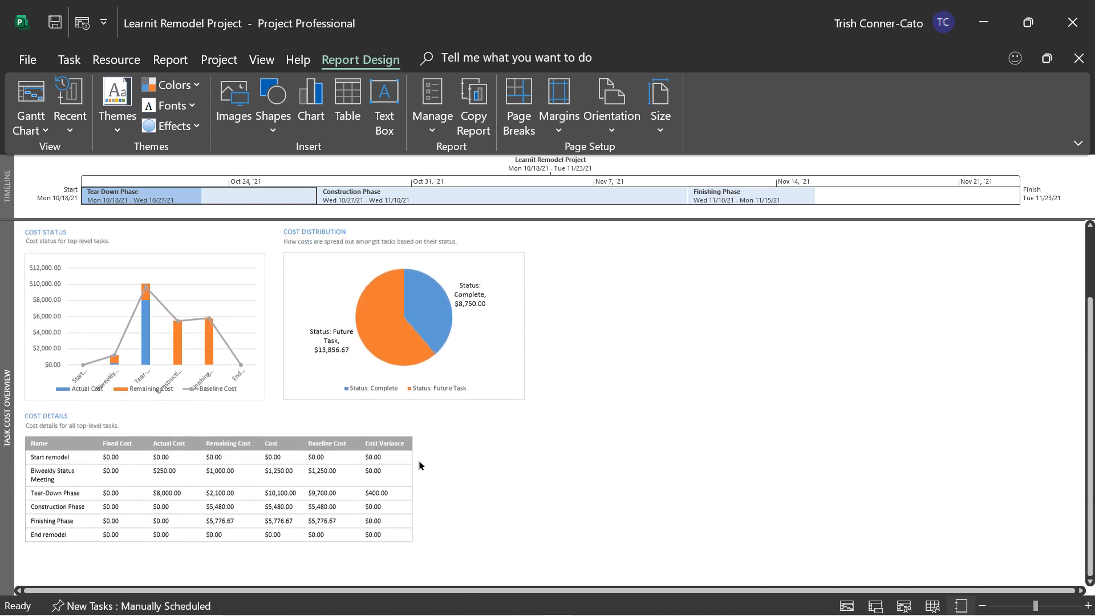
pyautogui.scroll(4, 419, 460)
pyautogui.scroll(-4, 418, 460)
pyautogui.scroll(4, 419, 459)
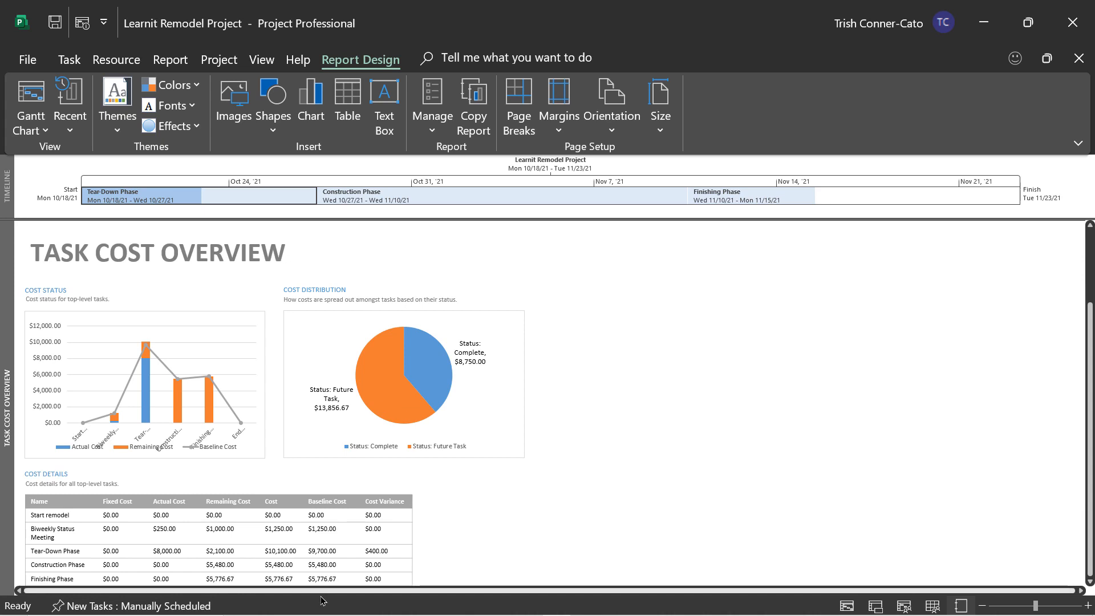
# - Select the Cost Details table, widen its Field List pane, and show the table's design options
pyautogui.click(254, 501)
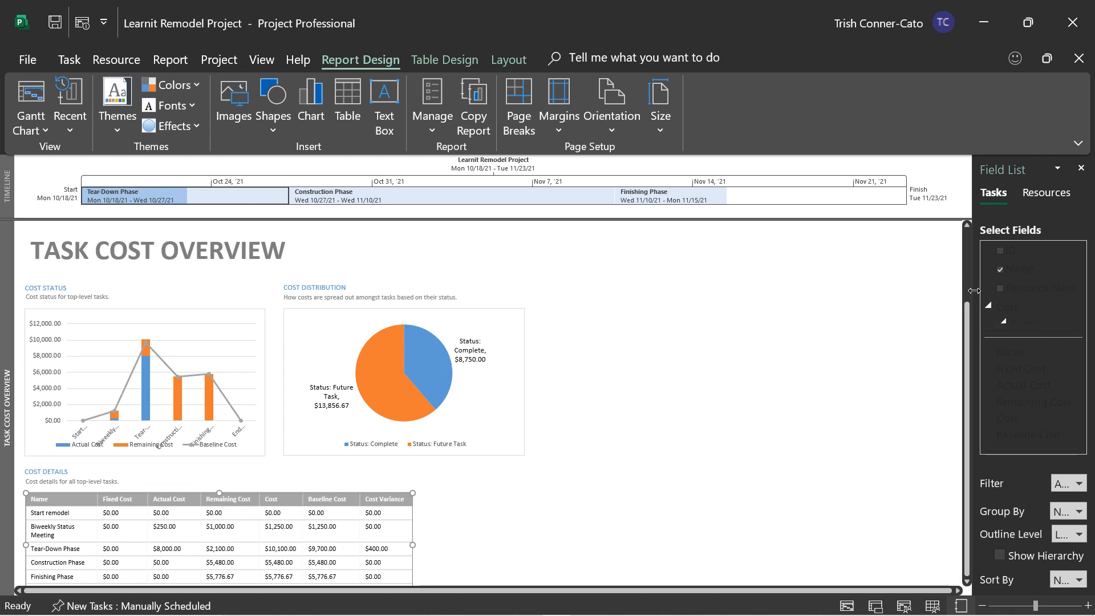
pyautogui.moveTo(974, 290); pyautogui.dragTo(768, 309)
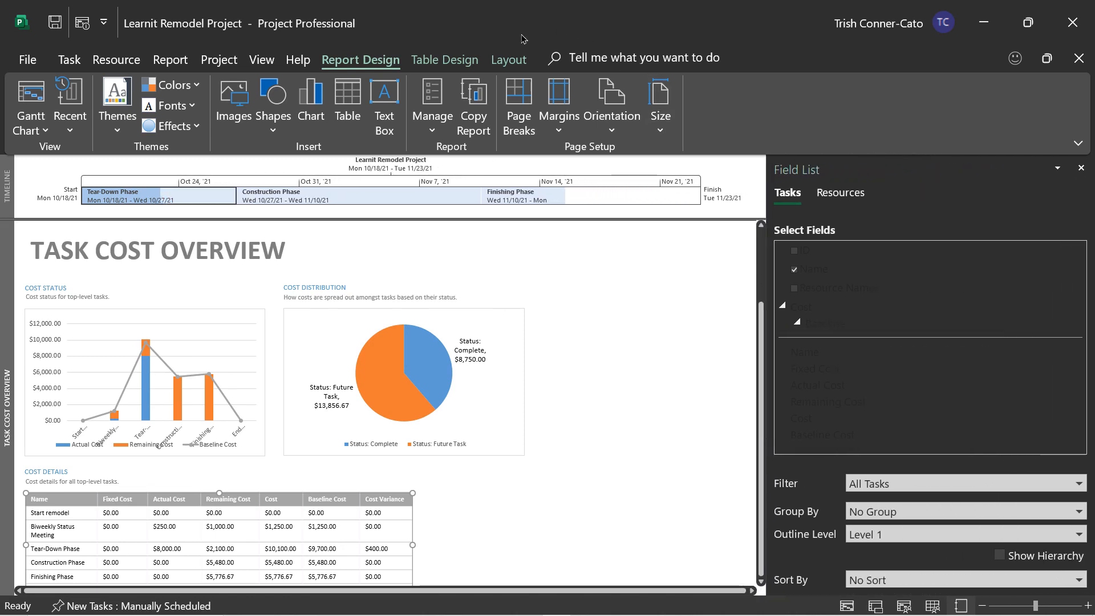
pyautogui.click(442, 61)
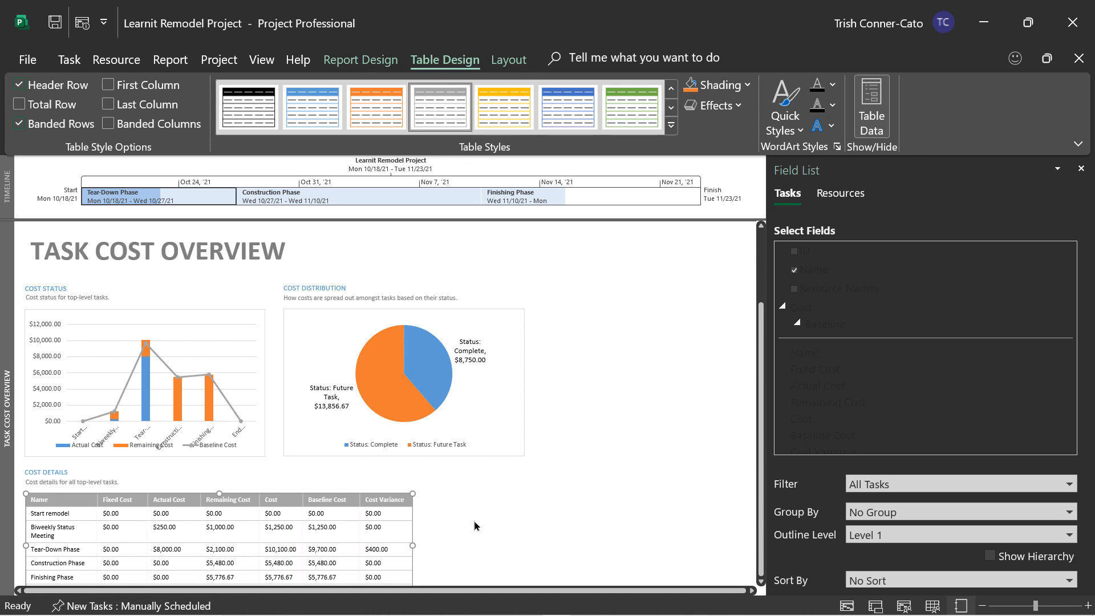
# - Look over the report design options, including the report management choices Rename Report and Organizer
pyautogui.click(365, 60)
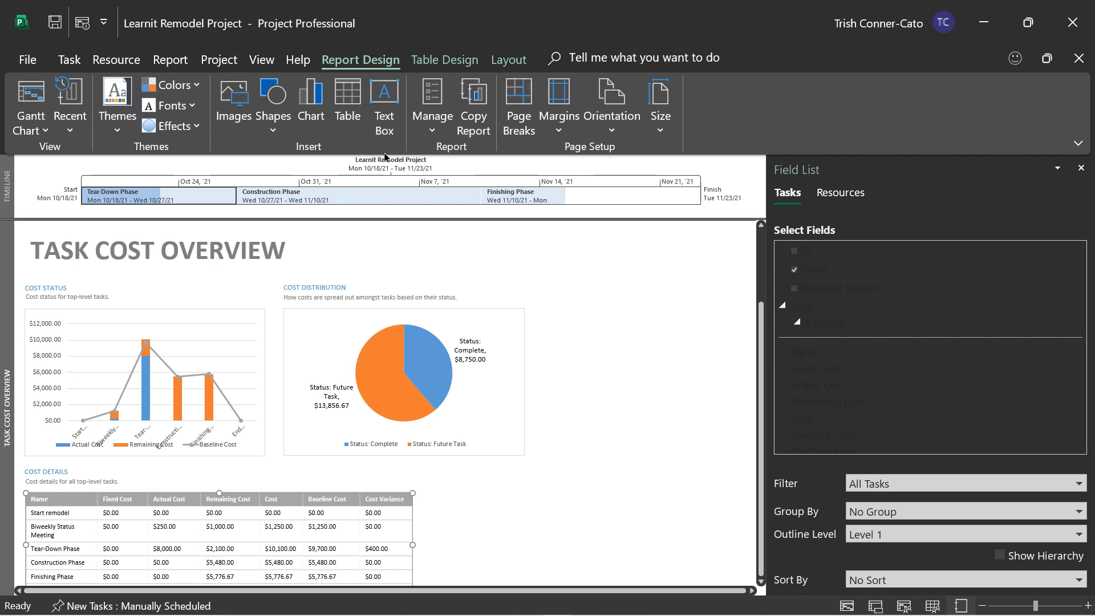
pyautogui.click(433, 130)
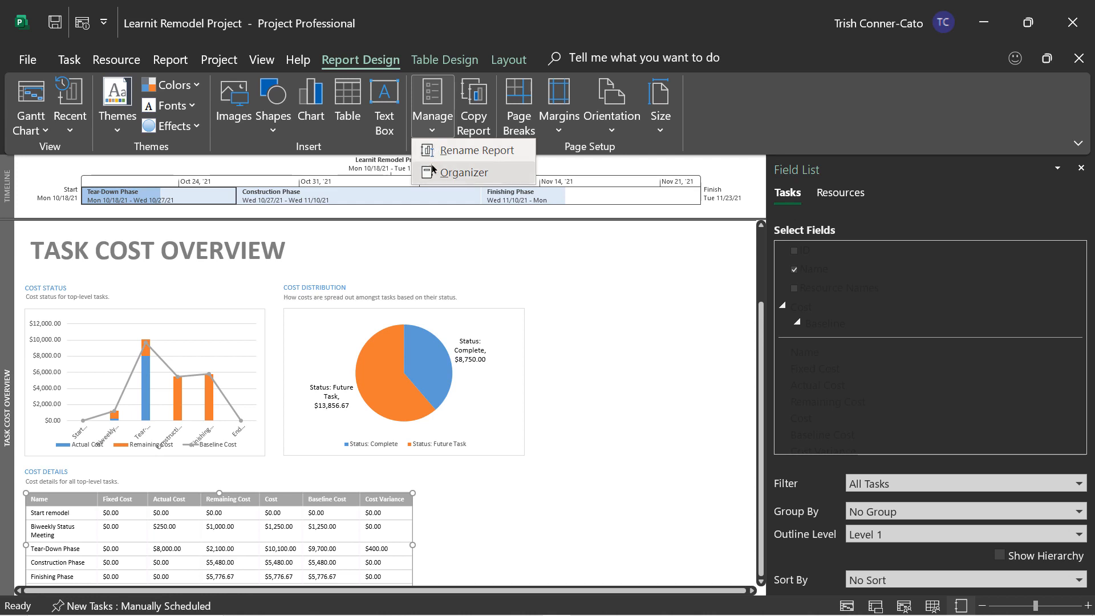
pyautogui.click(430, 136)
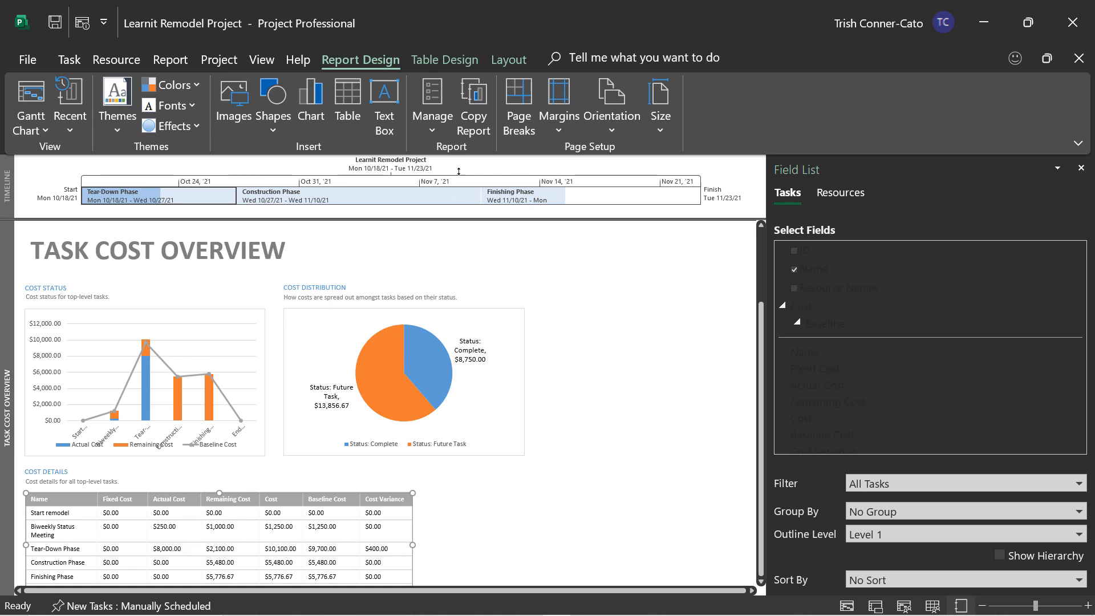
# - Apply the orange table style to the Cost Details table, and display its layout settings
pyautogui.click(440, 60)
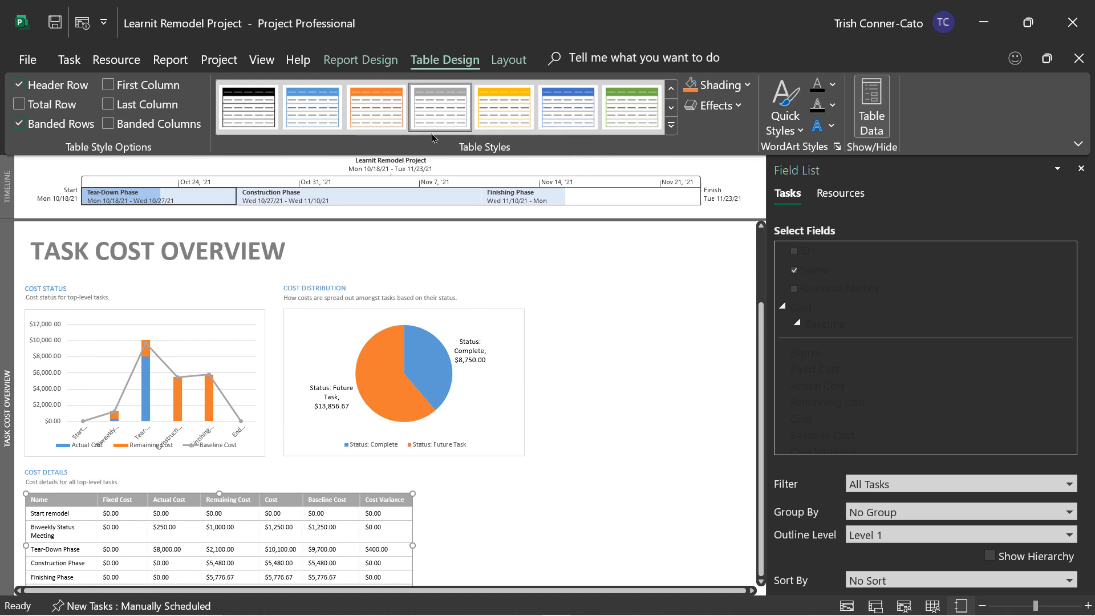
pyautogui.click(385, 109)
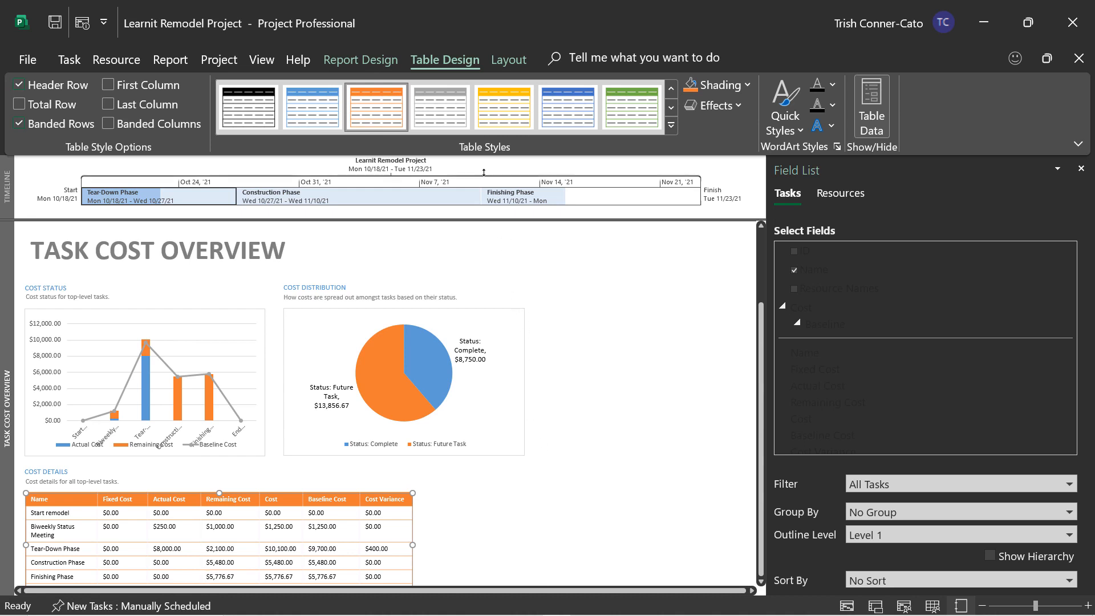
pyautogui.click(507, 61)
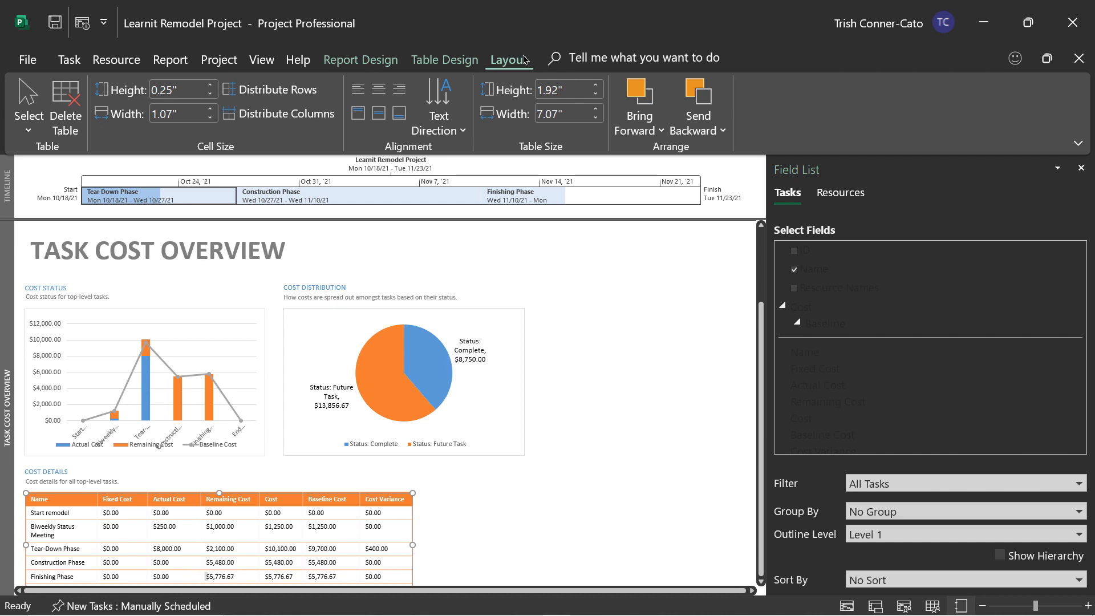
# - Apply the fourth chart style, with gradient-filled columns, to the Cost Status chart, and display its formatting options
pyautogui.click(217, 320)
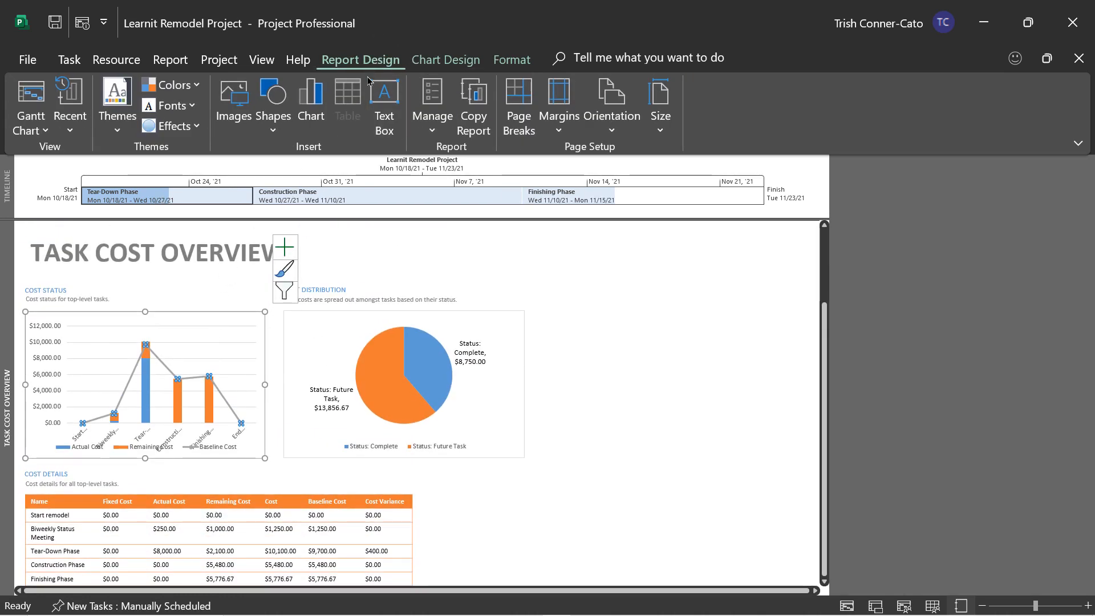
pyautogui.click(459, 67)
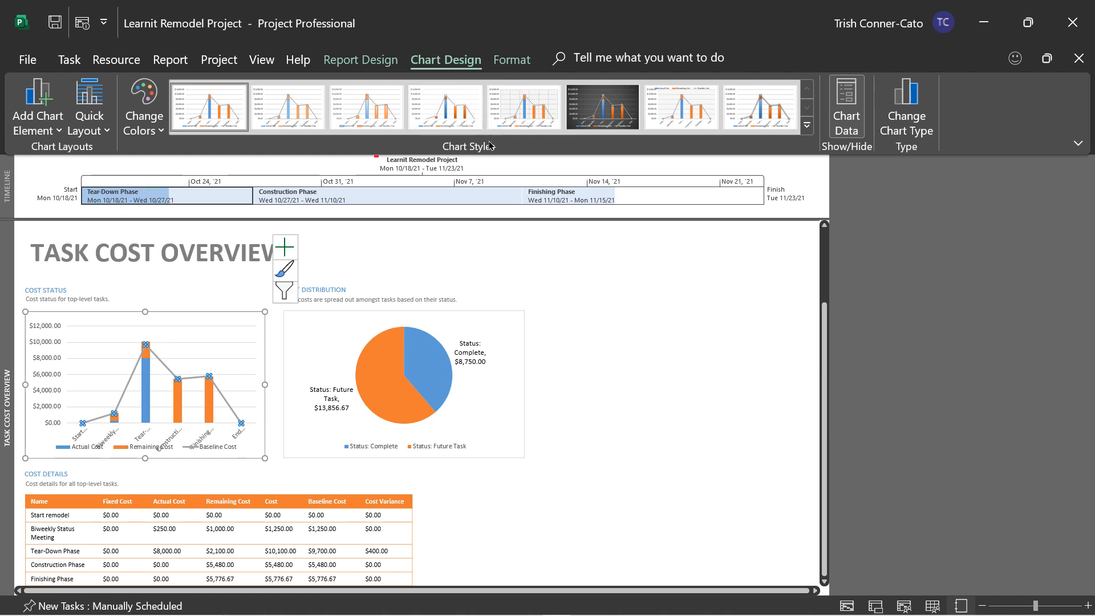
pyautogui.click(444, 117)
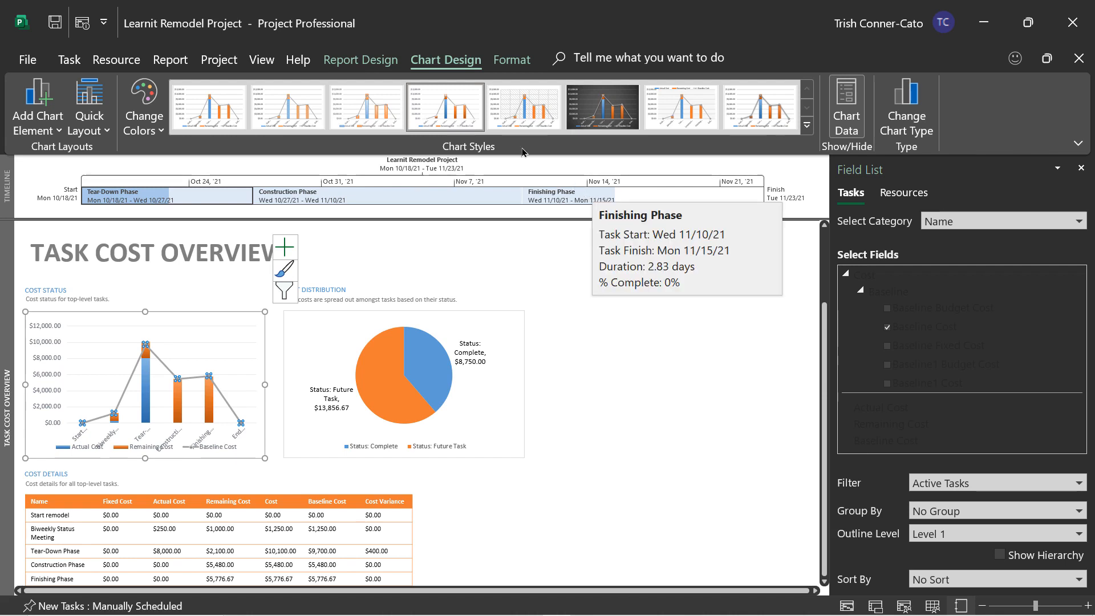
pyautogui.click(505, 66)
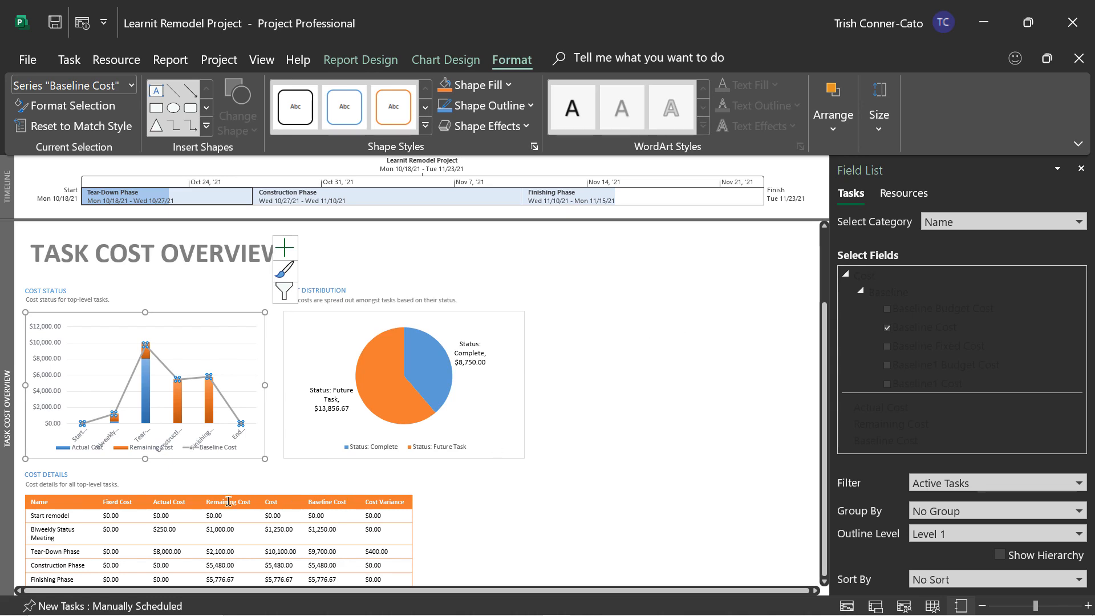
# - Set the Cost Details table's outline level to All Subtasks, and look through its task rows
pyautogui.click(228, 502)
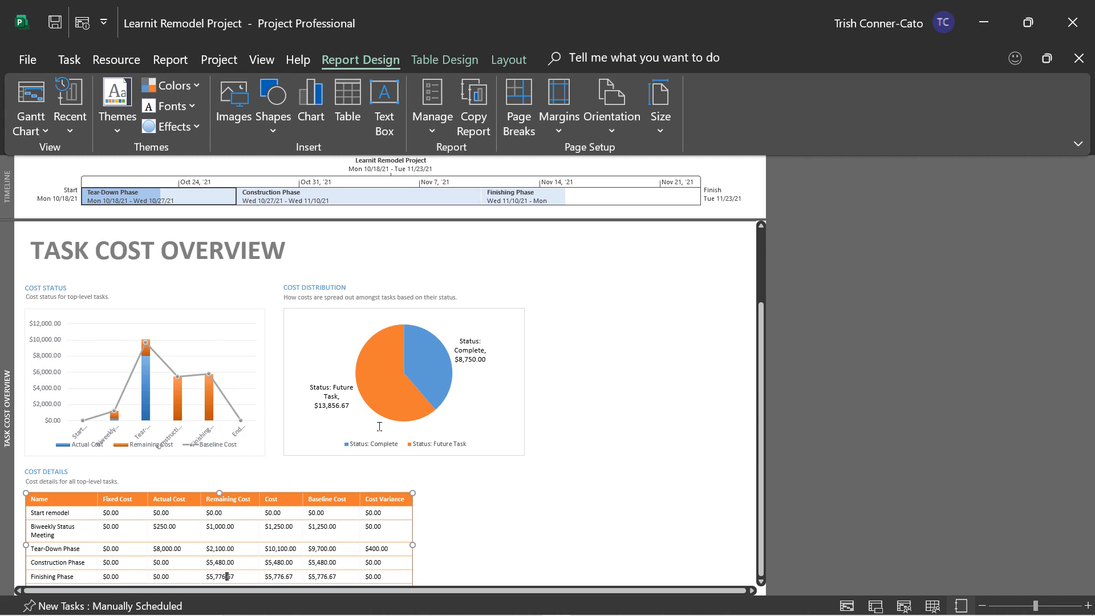
pyautogui.click(332, 577)
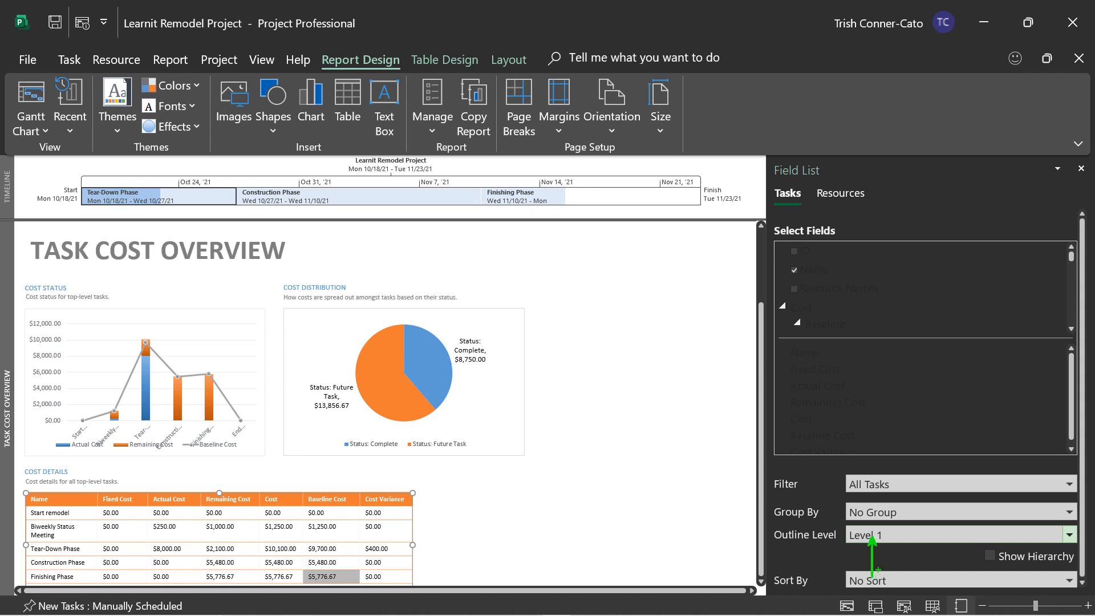
pyautogui.click(1070, 535)
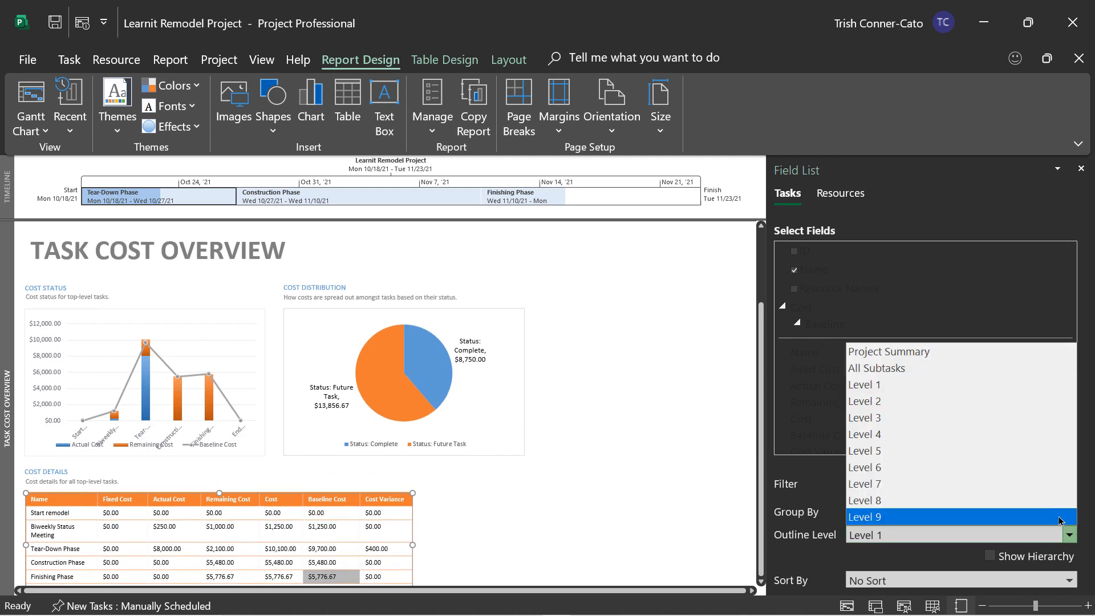
pyautogui.click(933, 366)
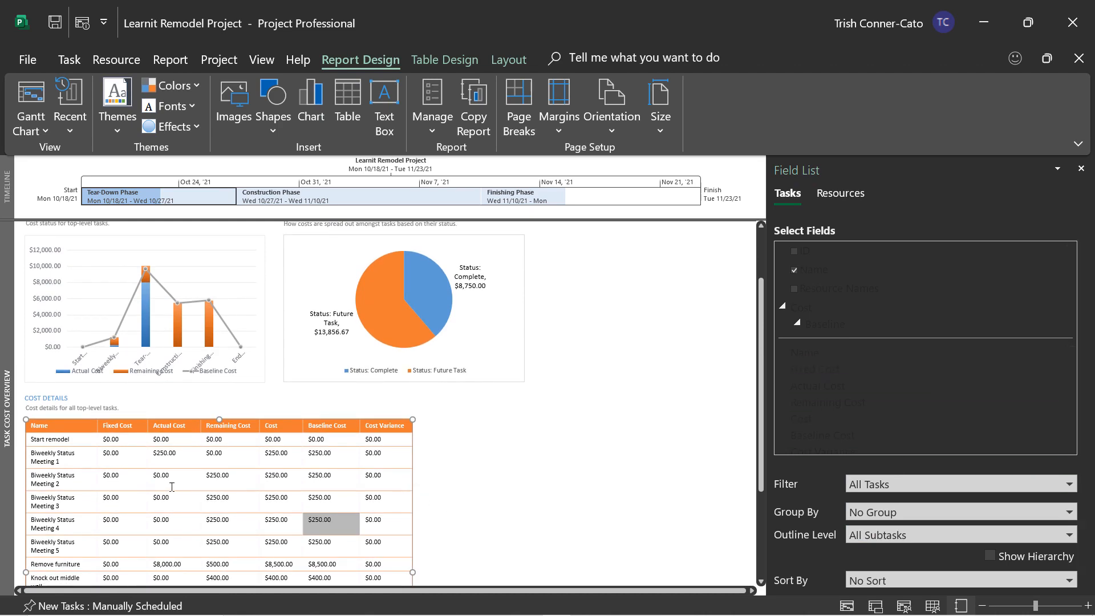
pyautogui.scroll(-3, 172, 487)
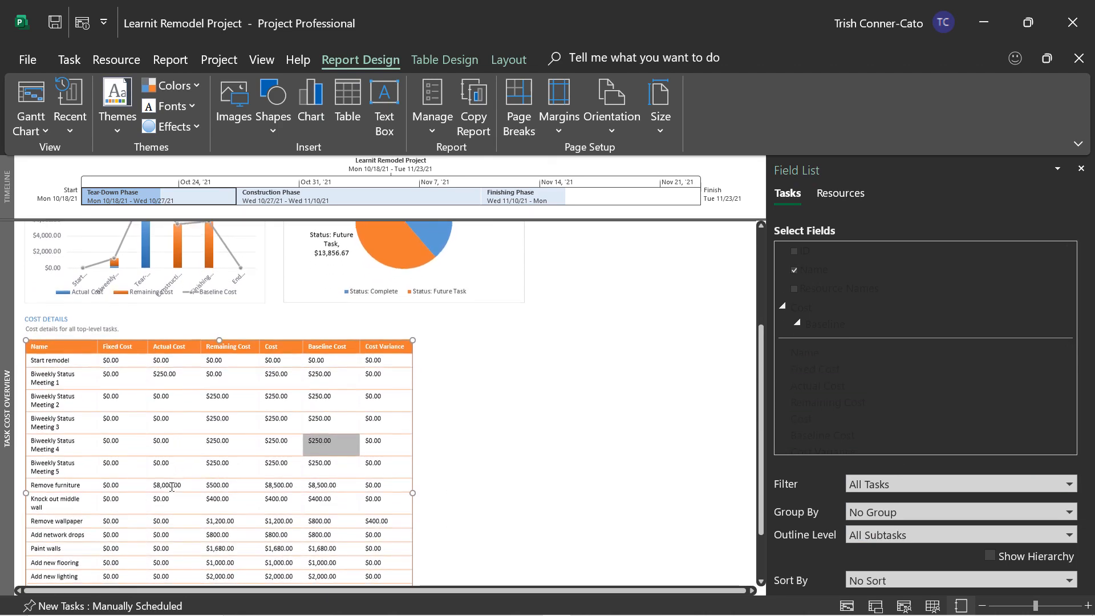
# - Review the rest of the Cost Details table, down to the End remodel row
pyautogui.scroll(-3, 172, 487)
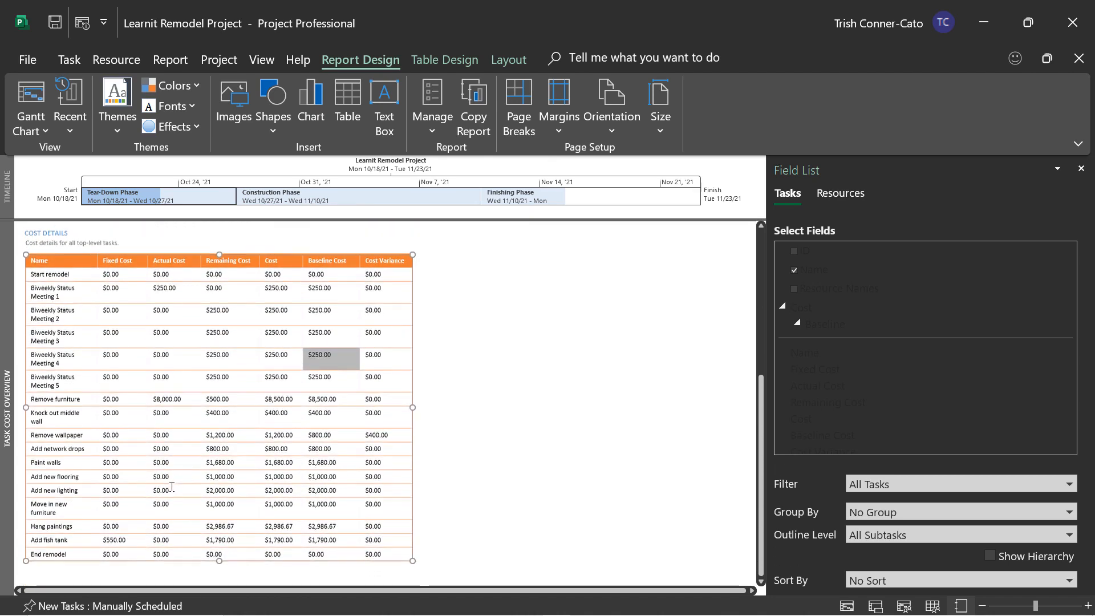
pyautogui.scroll(1, 172, 487)
pyautogui.scroll(-2, 177, 492)
pyautogui.scroll(2, 182, 496)
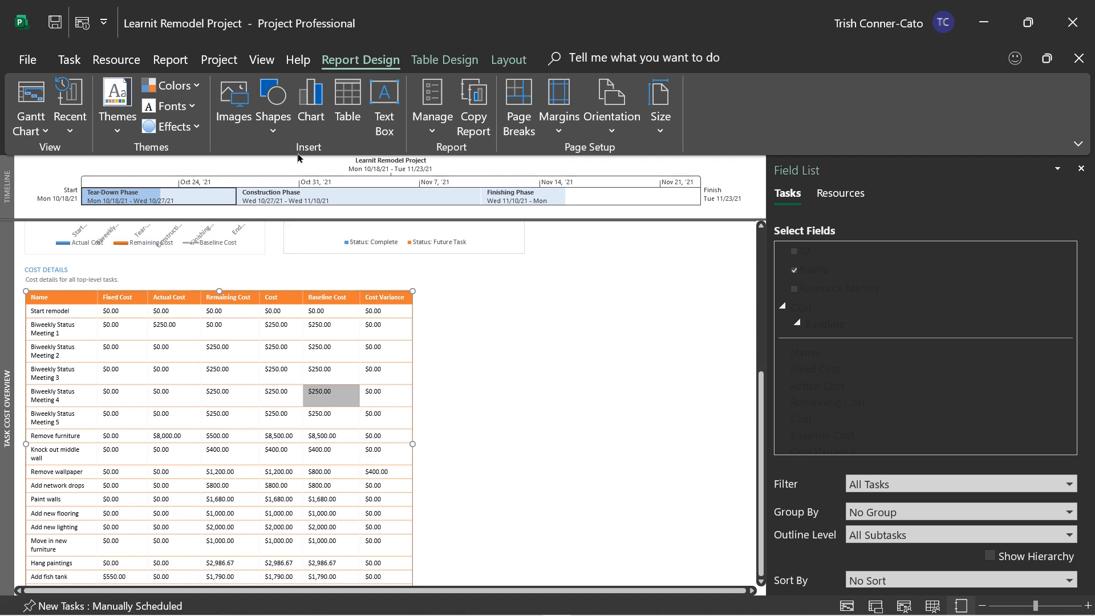
# - Check which built-in cost reports are available, and display the Critical Tasks in-progress report
pyautogui.click(176, 67)
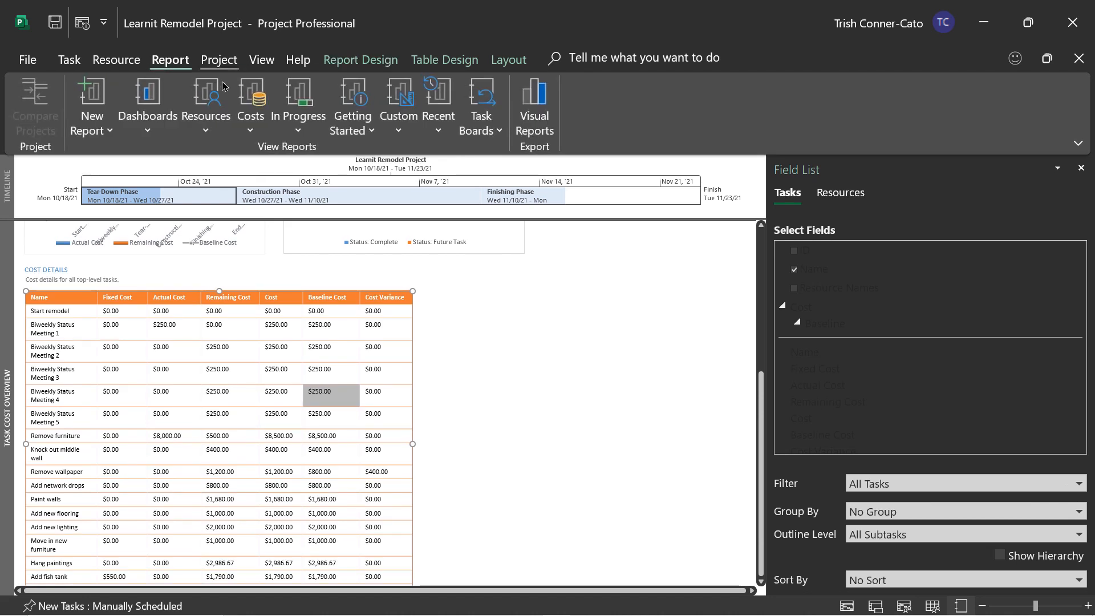
pyautogui.click(249, 137)
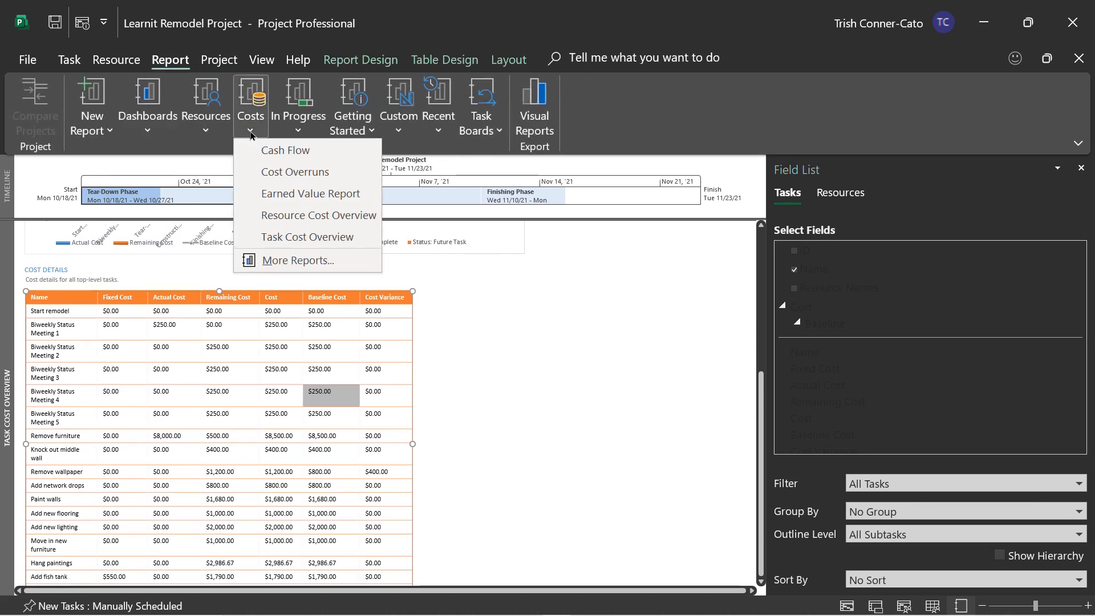
pyautogui.click(251, 134)
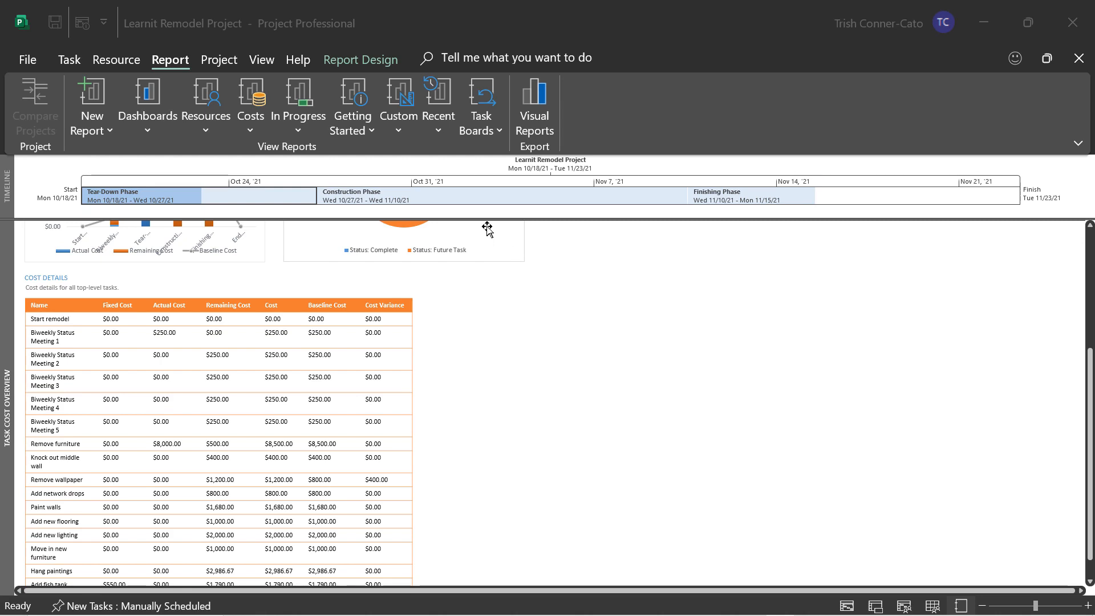
pyautogui.click(299, 131)
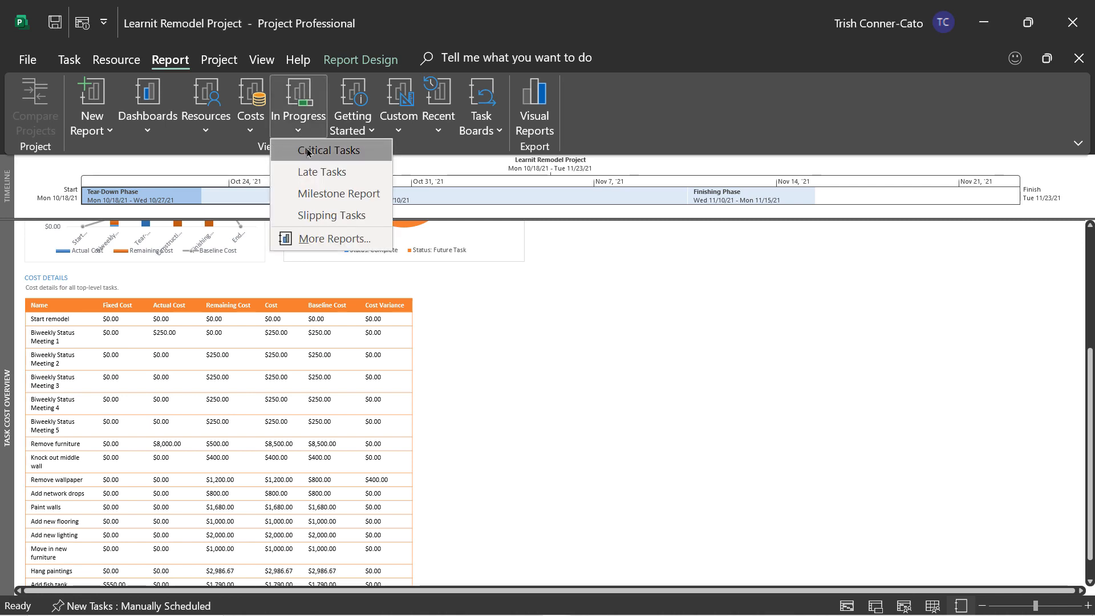
pyautogui.click(307, 151)
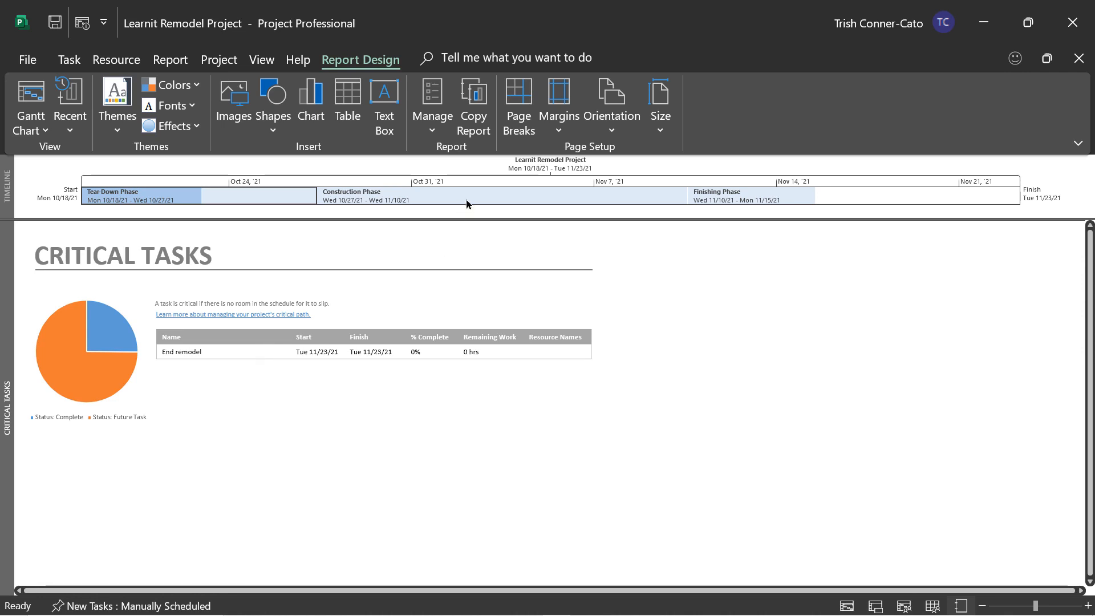
# - Display the Late Tasks report to check for tasks behind the status date
pyautogui.click(168, 61)
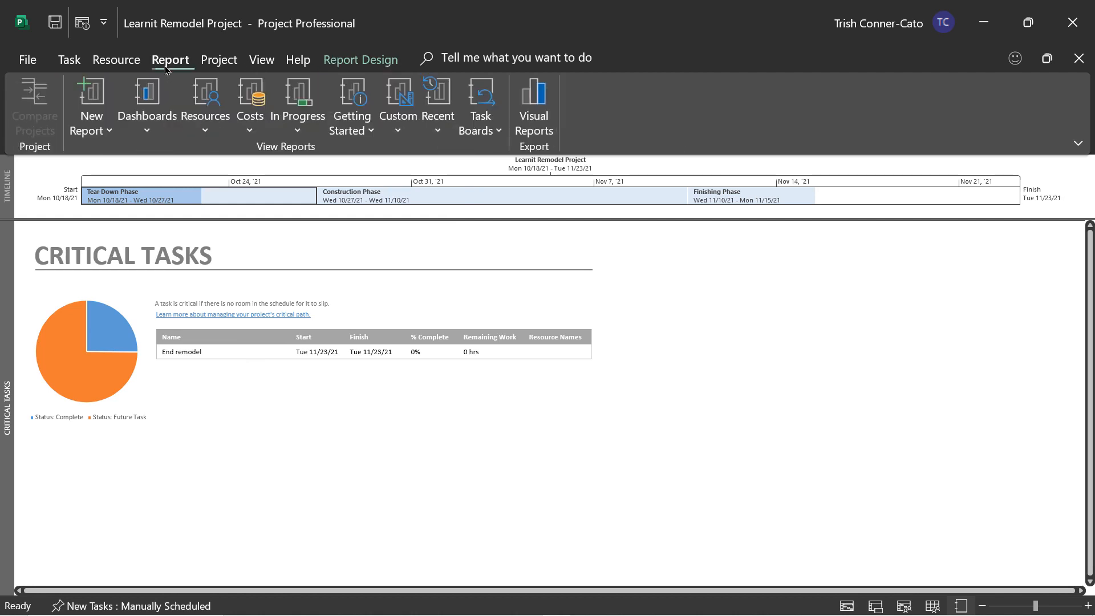
pyautogui.click(301, 131)
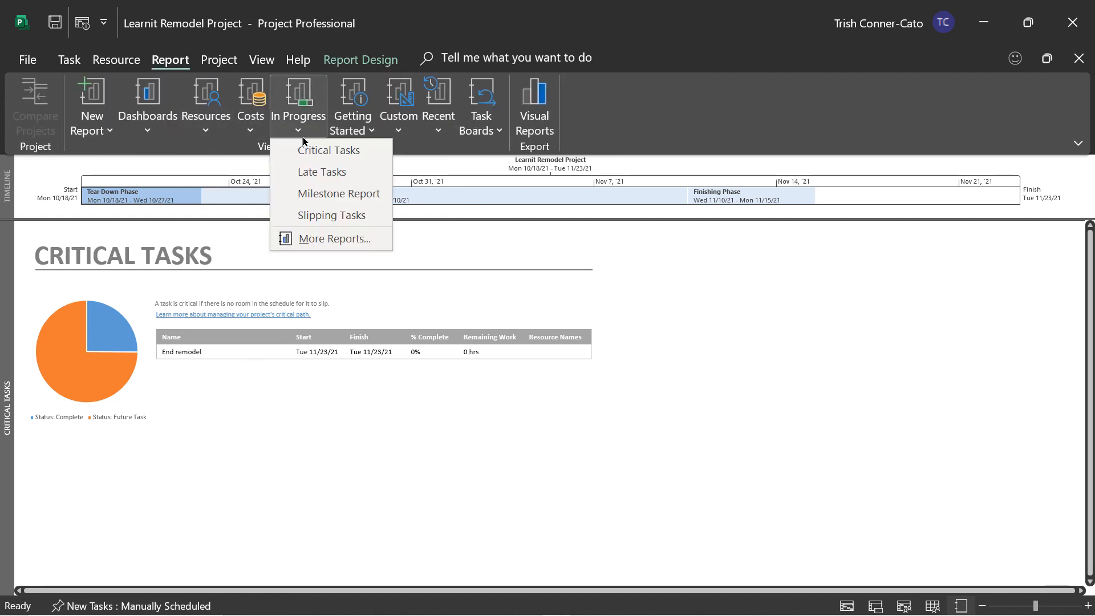
pyautogui.click(307, 173)
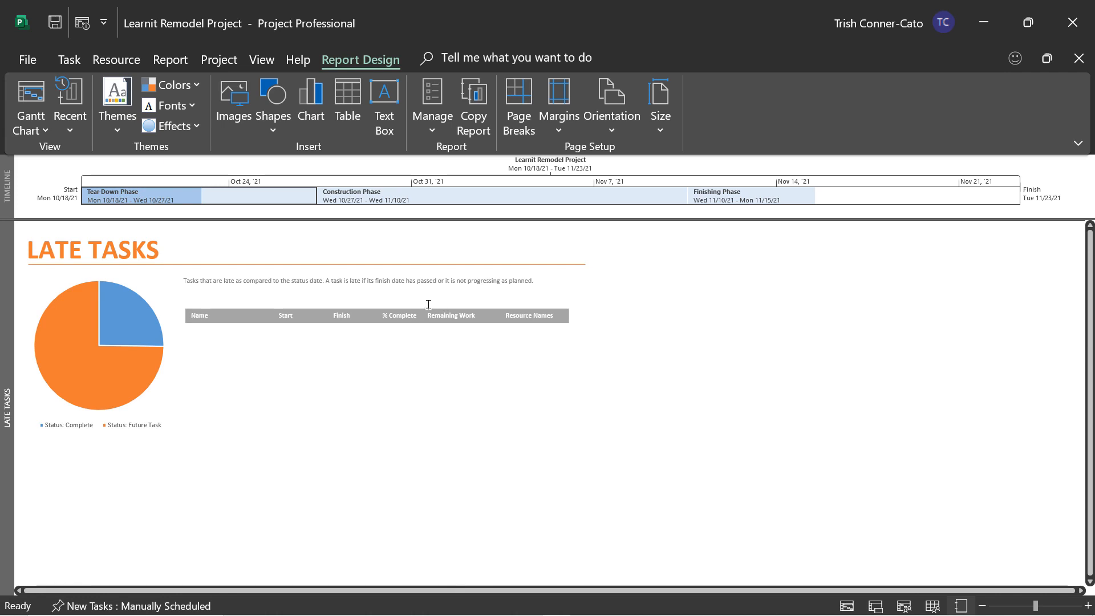
# - Display the Milestone Report to review late, upcoming and completed milestones
pyautogui.click(171, 60)
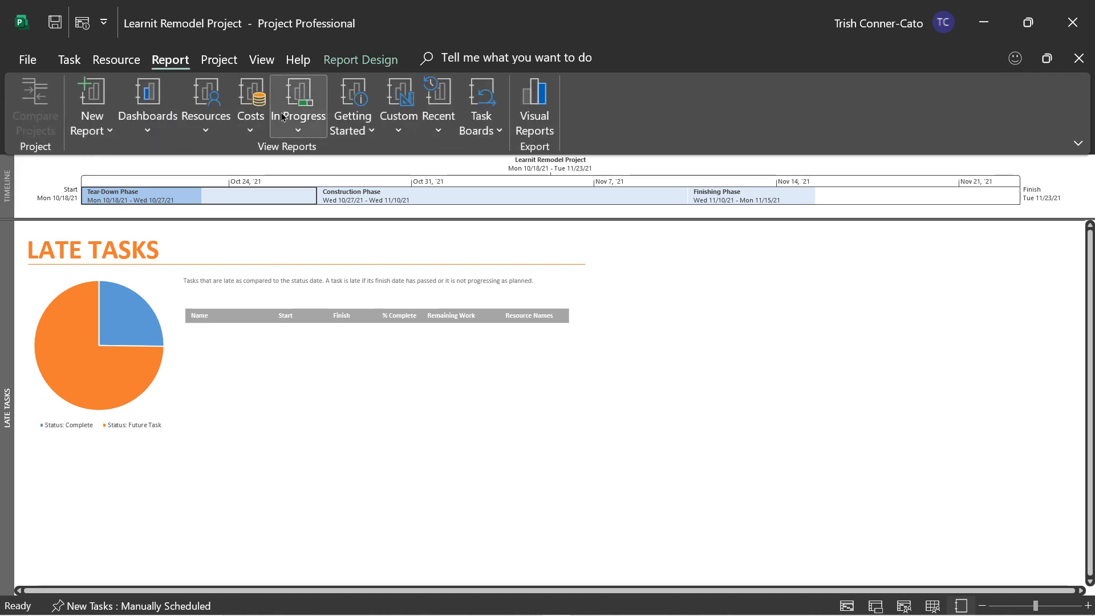
pyautogui.click(298, 131)
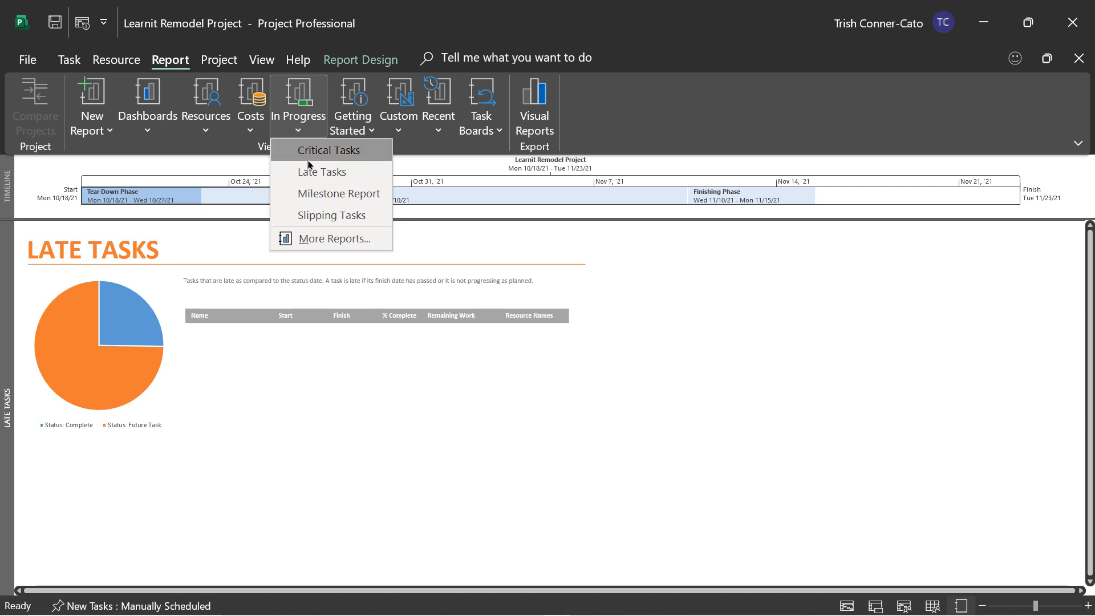
pyautogui.click(327, 193)
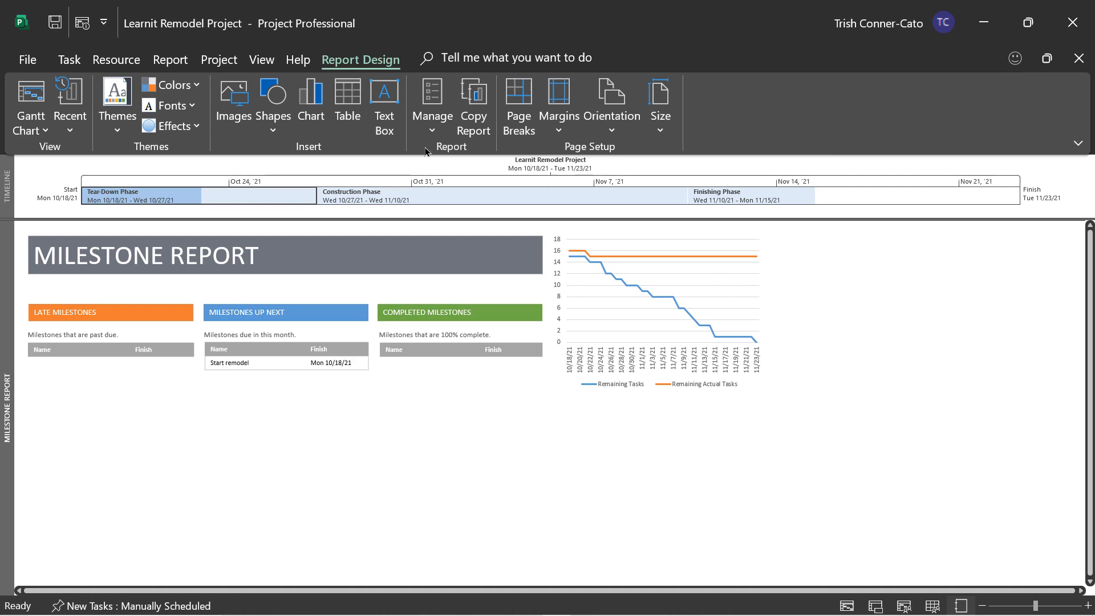
# - Display the Slipping Tasks report to check for tasks finishing past their baseline finish date
pyautogui.click(171, 62)
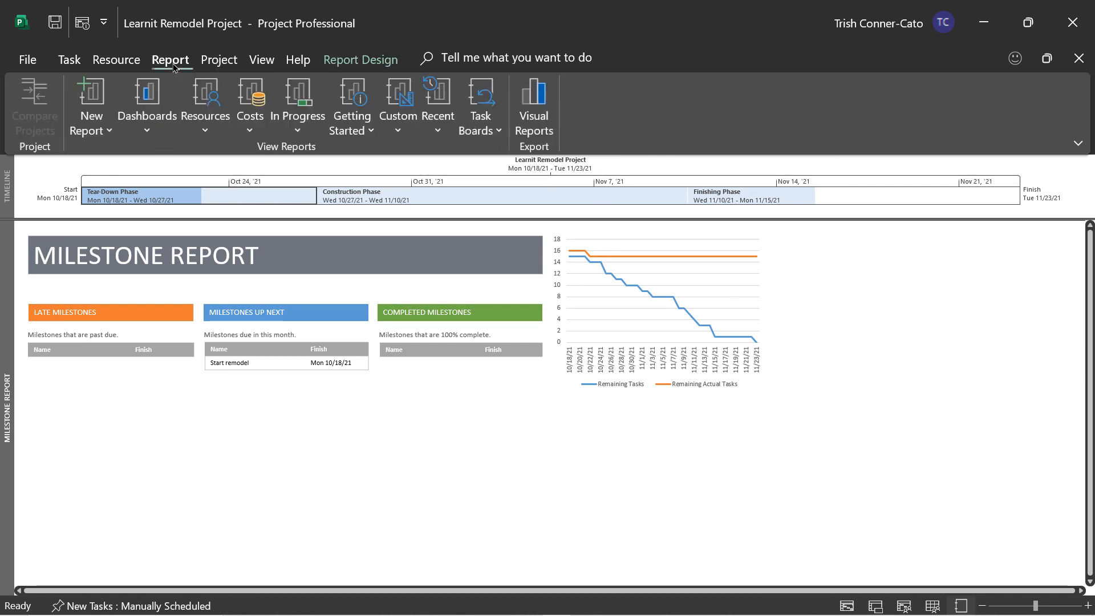
pyautogui.click(296, 128)
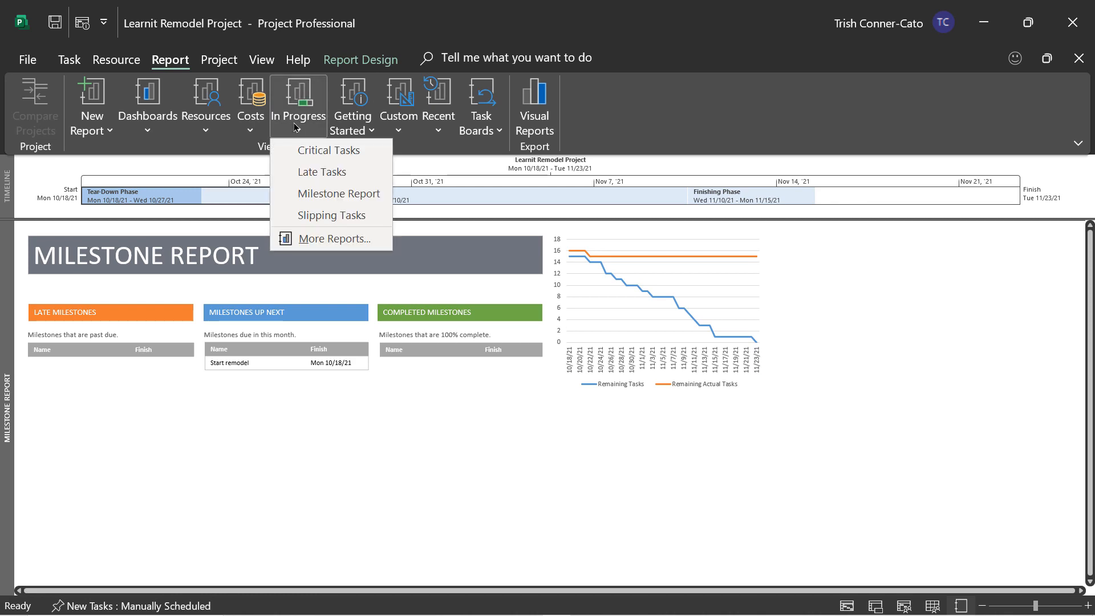
pyautogui.click(322, 216)
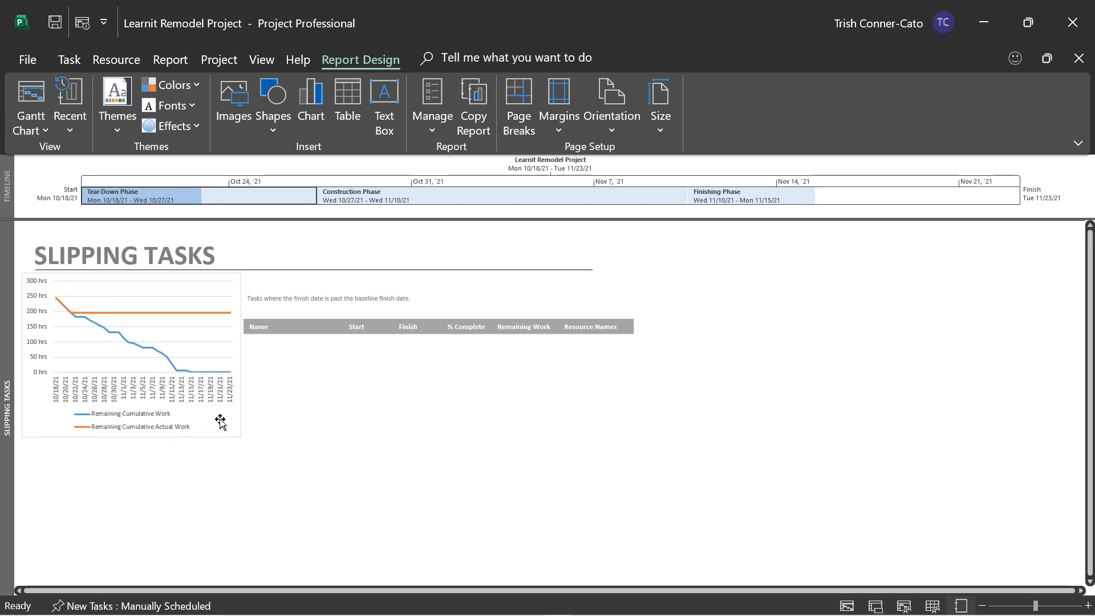
# - Display the Burndown dashboard report to compare remaining work and tasks with the baseline
pyautogui.click(170, 59)
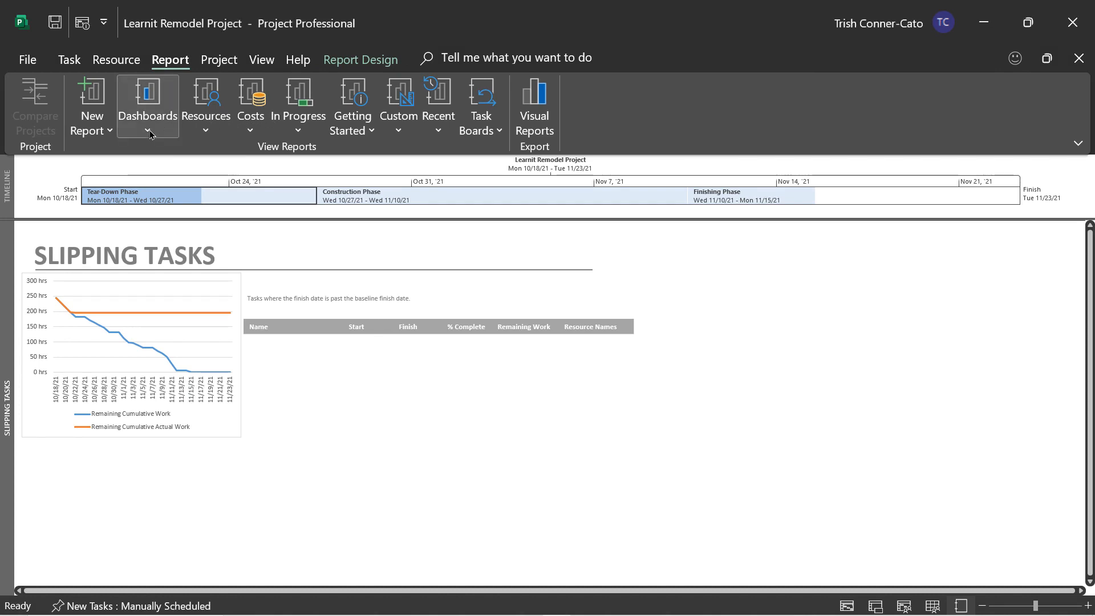
pyautogui.click(148, 130)
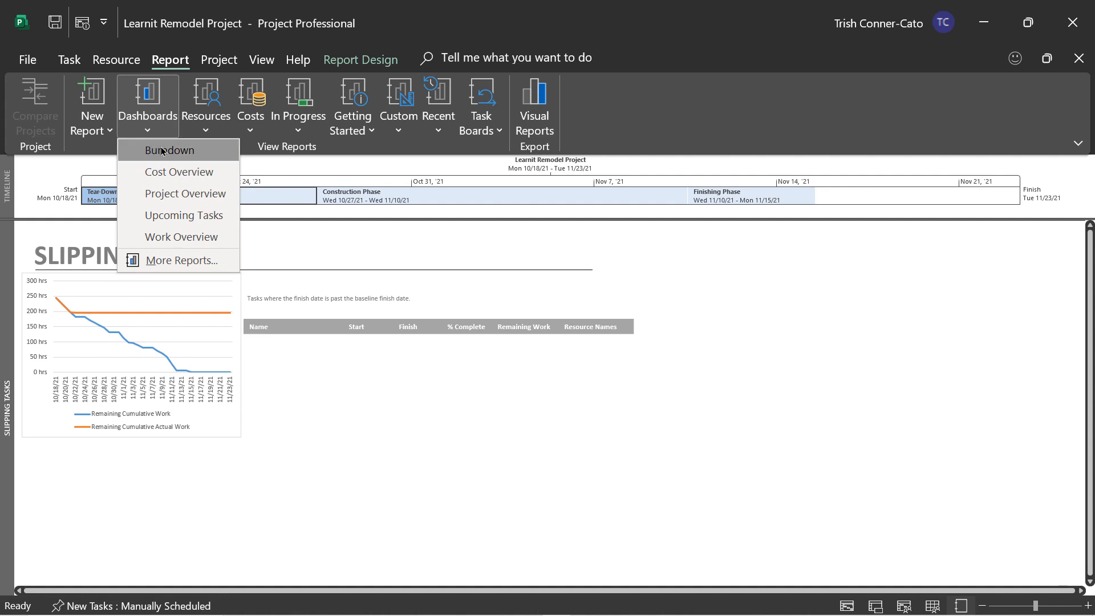
pyautogui.click(161, 150)
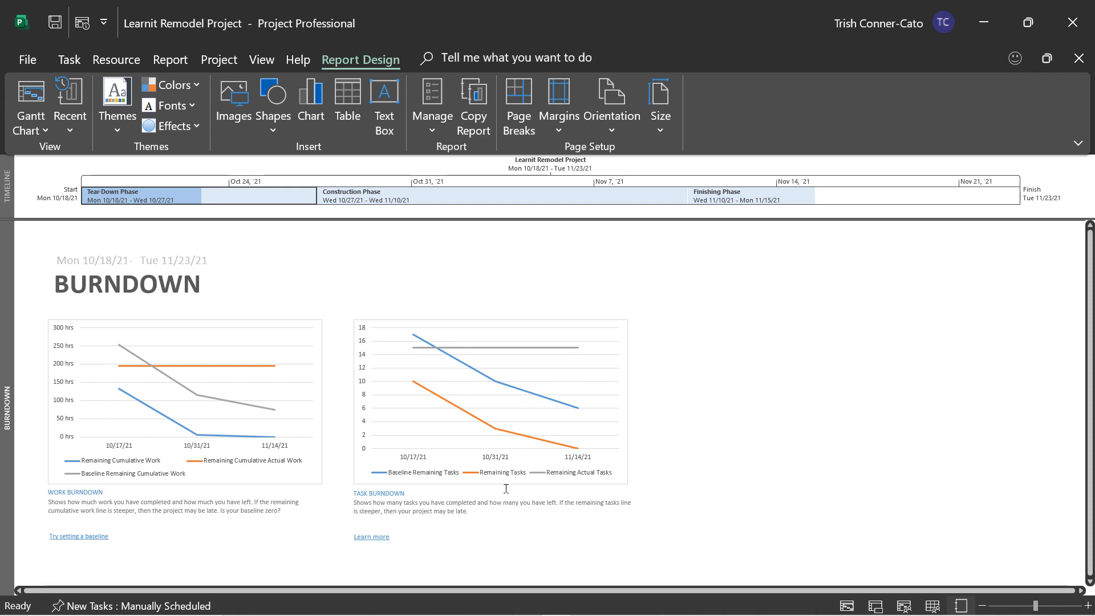
# - Display the Cost Overview dashboard report, and look through its cost figures, Progress Versus Cost chart and Cost Status sections
pyautogui.click(176, 60)
pyautogui.click(147, 129)
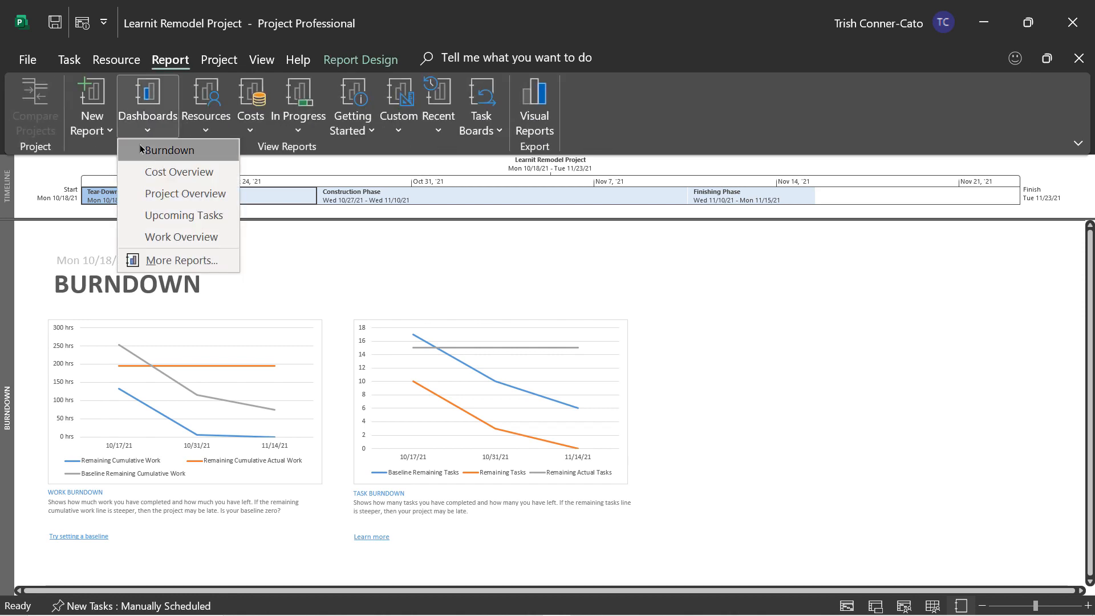
pyautogui.click(157, 175)
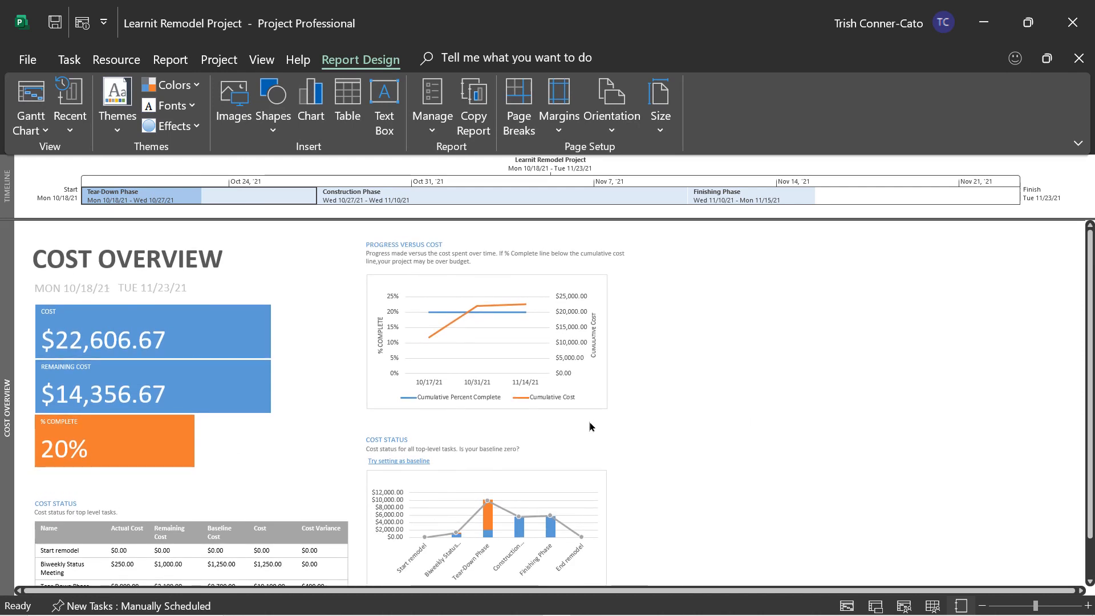
pyautogui.scroll(-1, 588, 426)
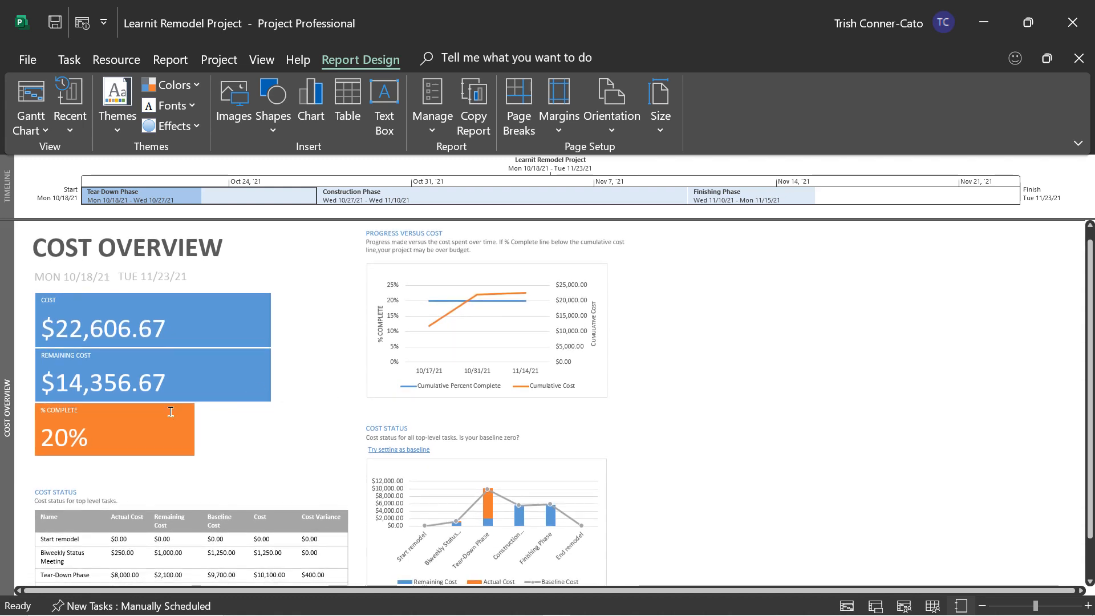
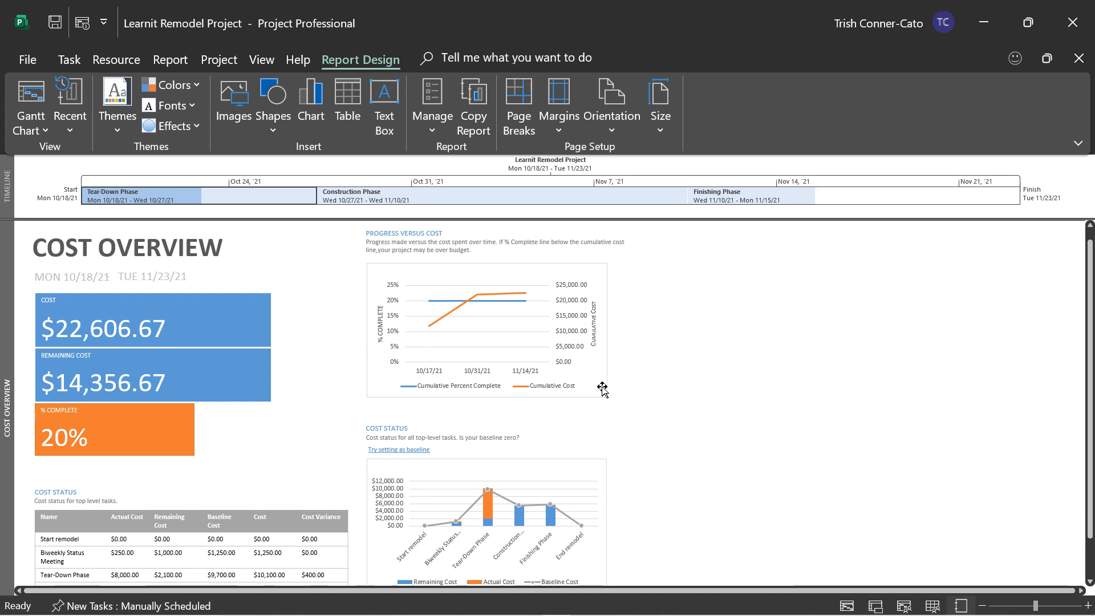
pyautogui.scroll(-1, 597, 392)
pyautogui.scroll(-4, 597, 392)
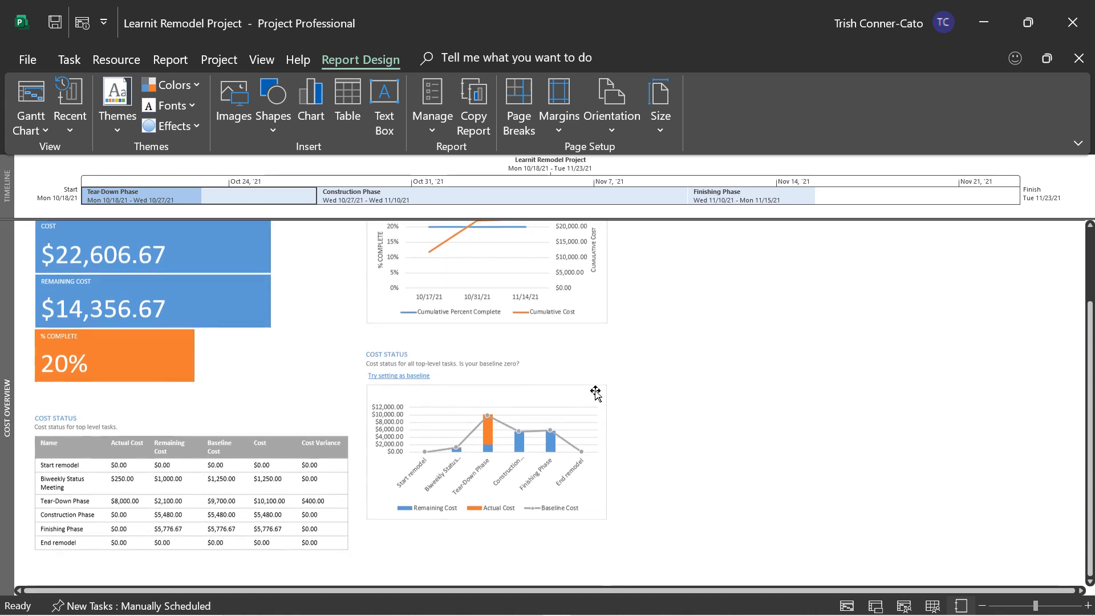
pyautogui.scroll(-5, 508, 463)
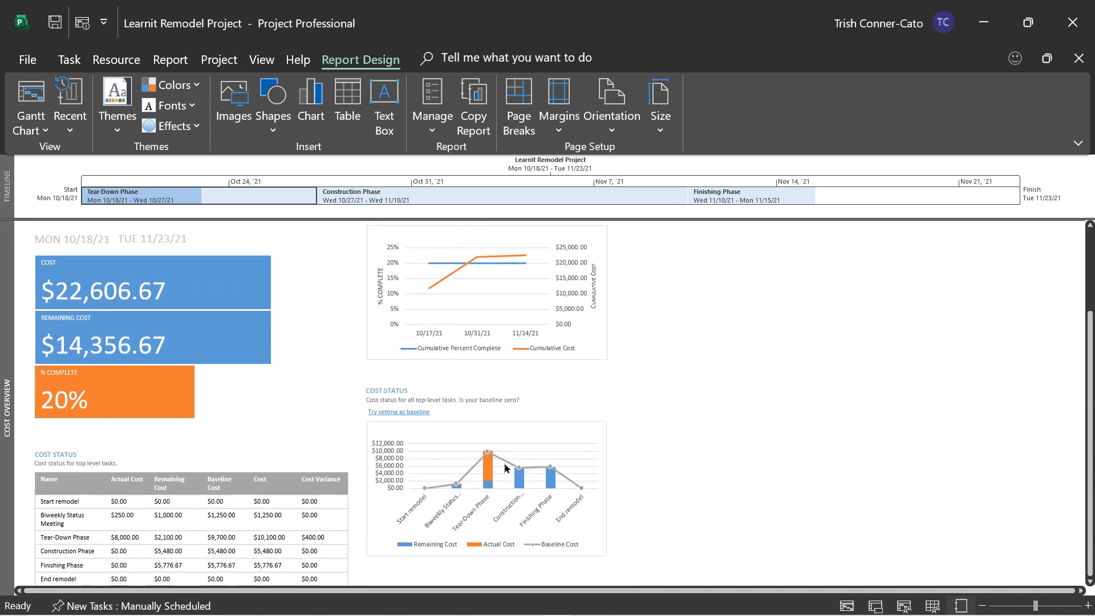
pyautogui.scroll(5, 504, 468)
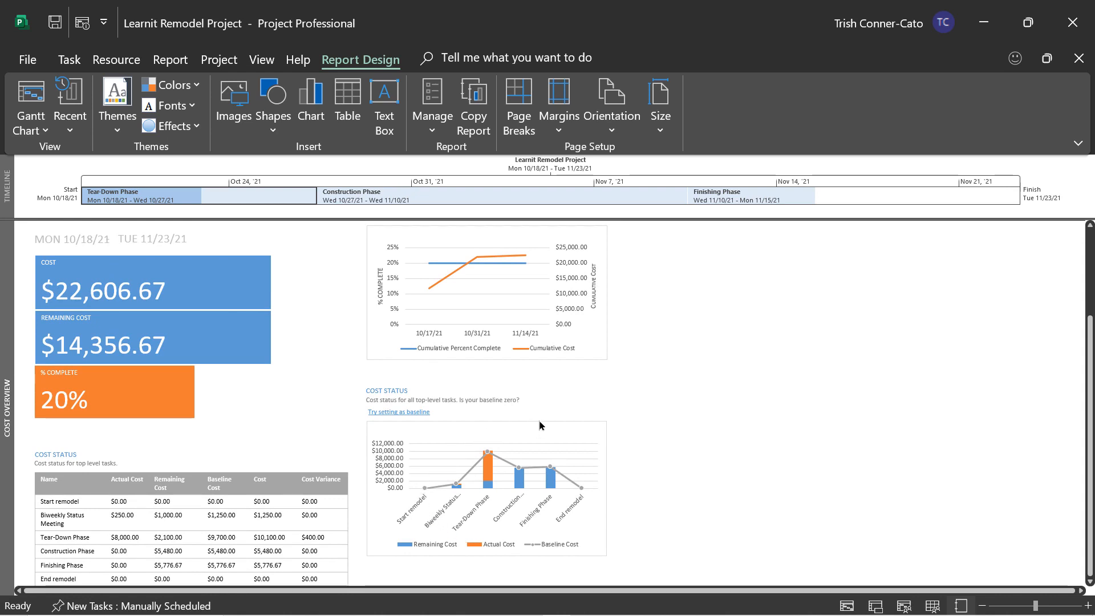
# - Show the field settings of the Cost Status chart, clear the selection, and review the rest of the Cost Overview report
pyautogui.click(554, 435)
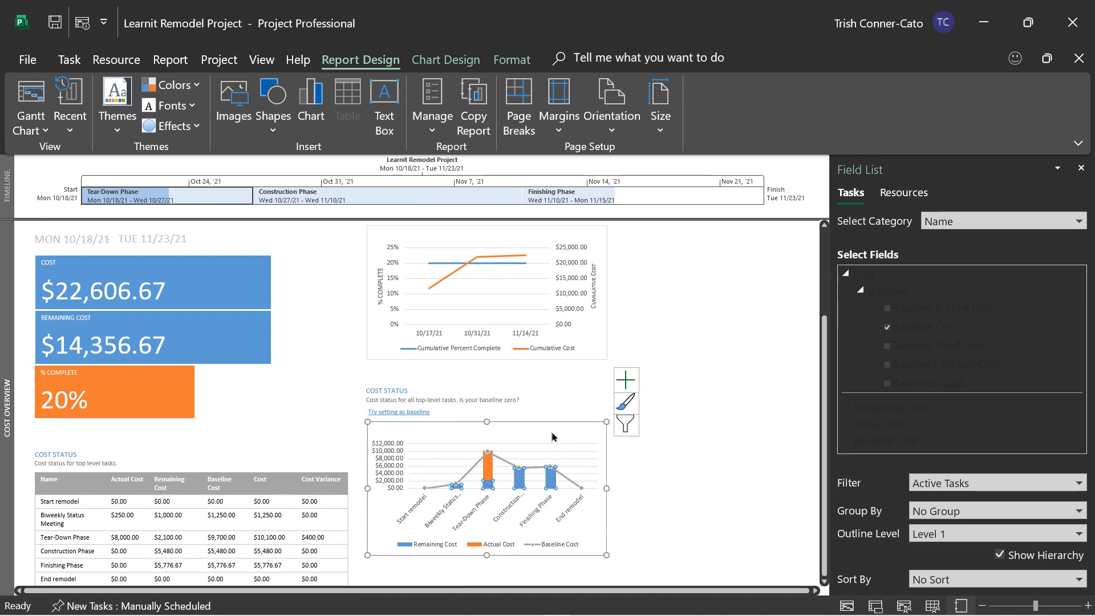
pyautogui.scroll(-1, 621, 459)
pyautogui.scroll(1, 622, 460)
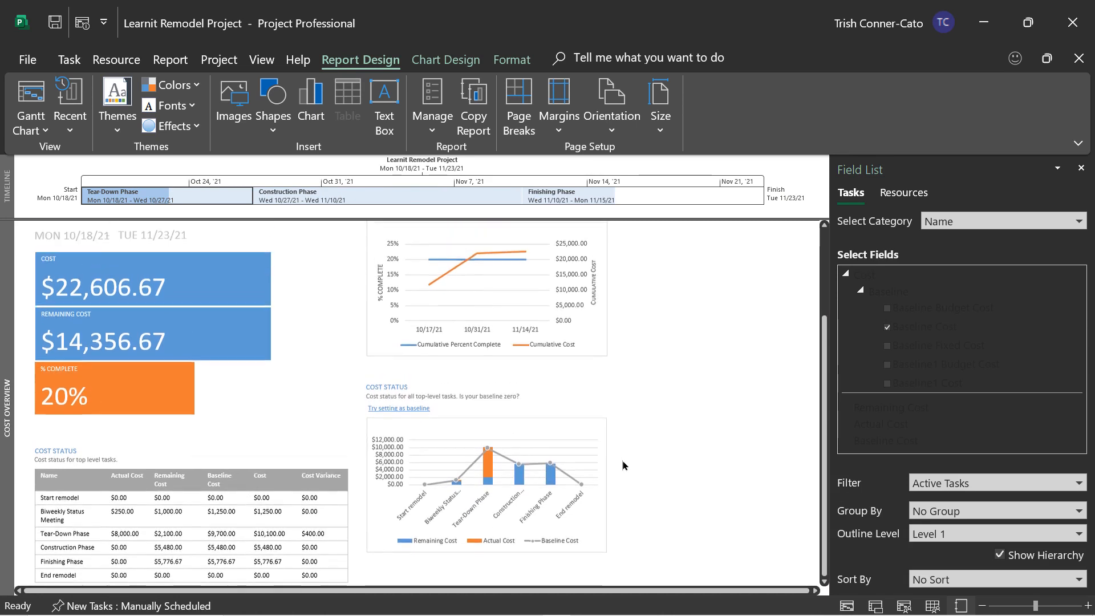
pyautogui.click(621, 460)
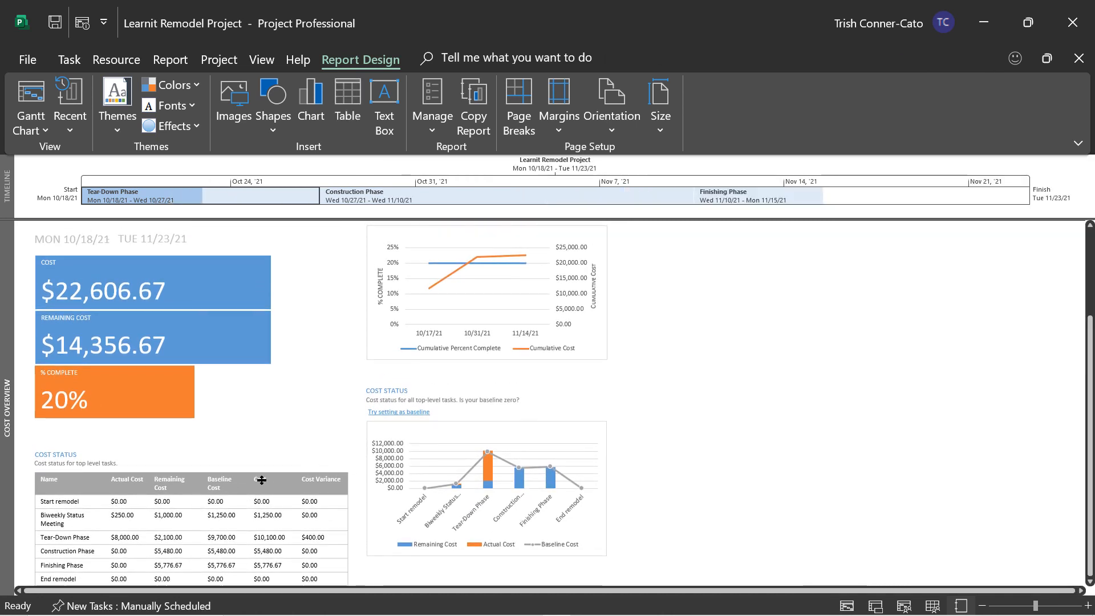
pyautogui.scroll(-3, 264, 480)
pyautogui.scroll(3, 262, 481)
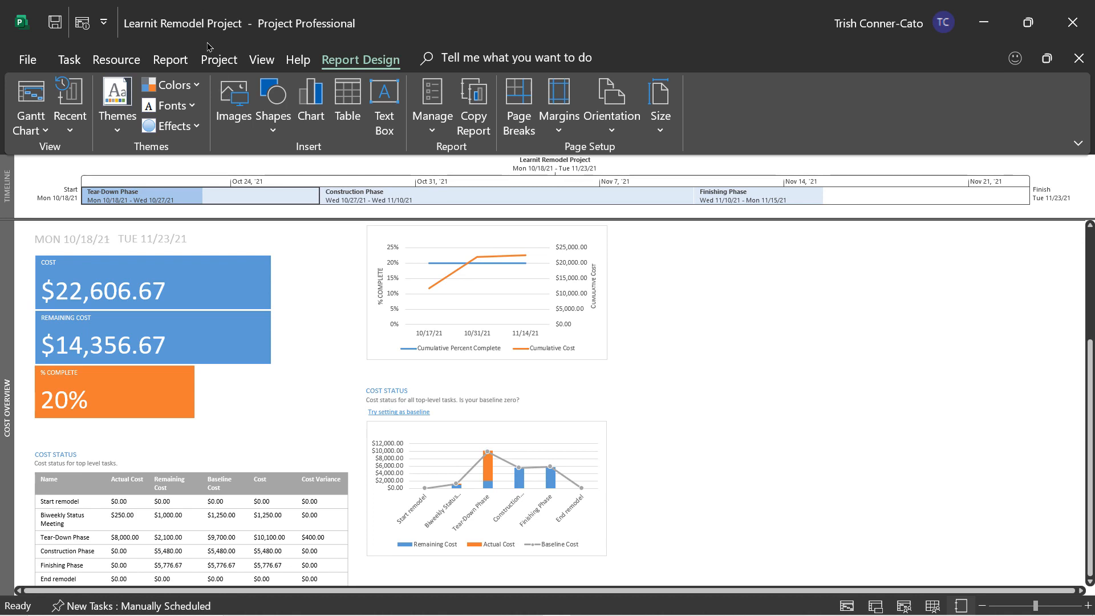
# - Display the Project Overview dashboard report, and examine the % Complete description about showing subtask status
pyautogui.click(171, 61)
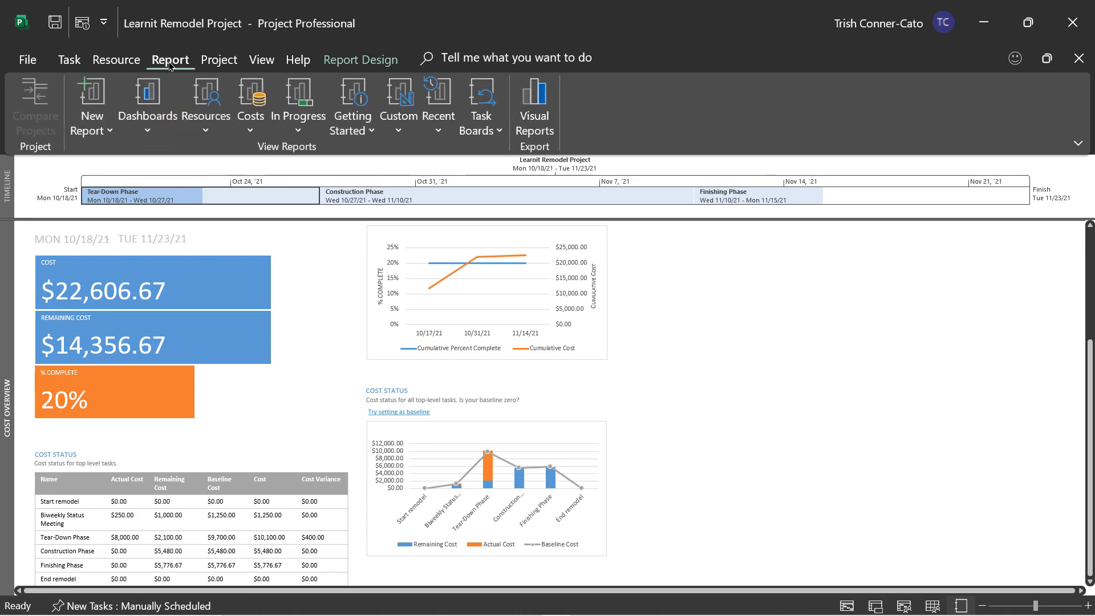
pyautogui.click(153, 128)
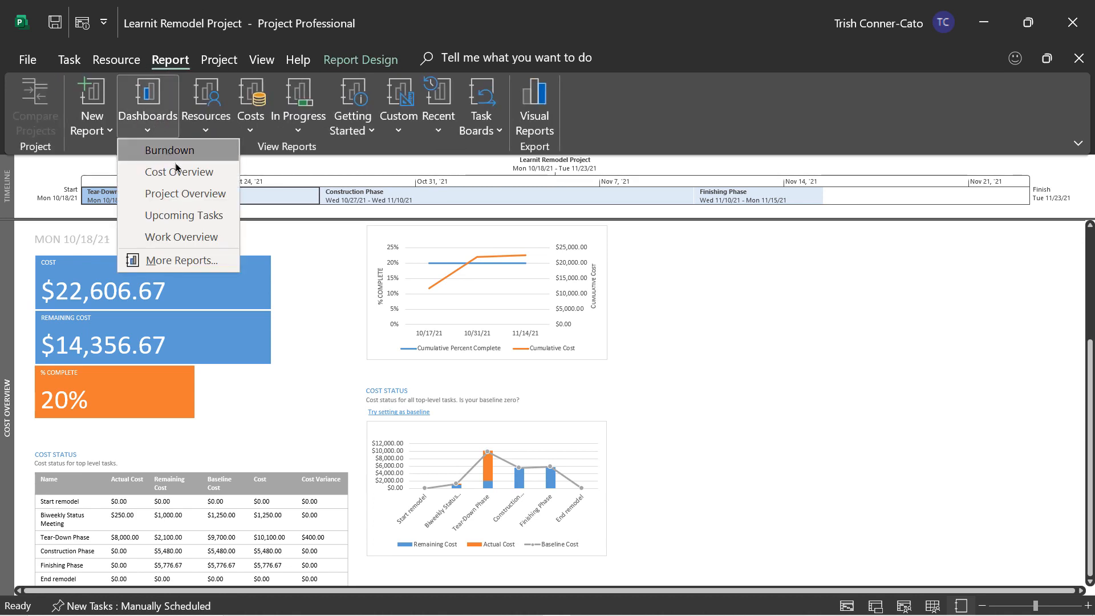
pyautogui.click(177, 194)
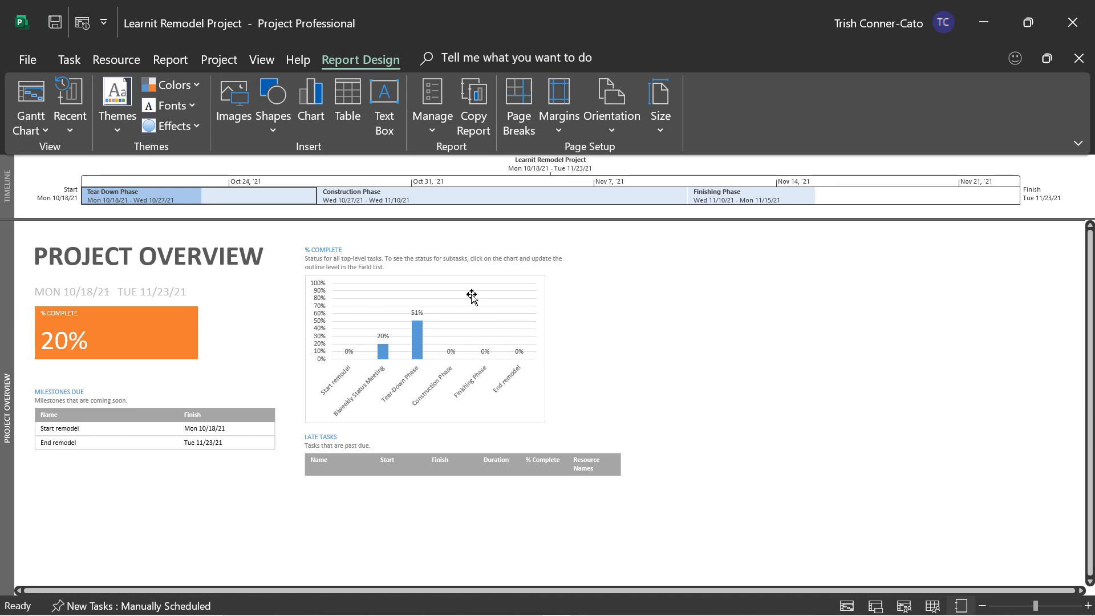
pyautogui.click(426, 260)
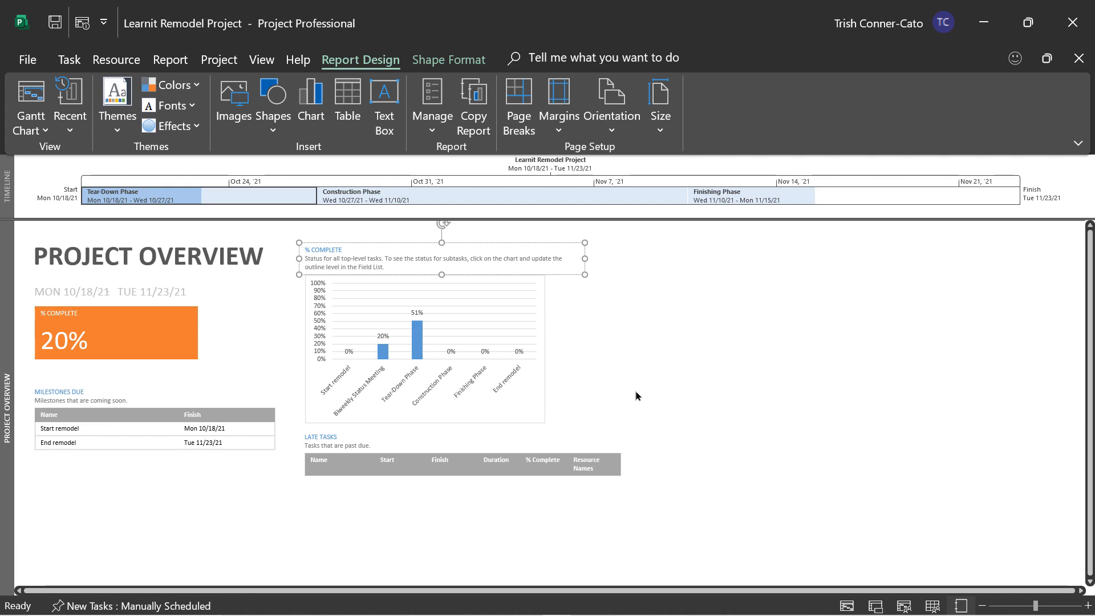
pyautogui.click(170, 59)
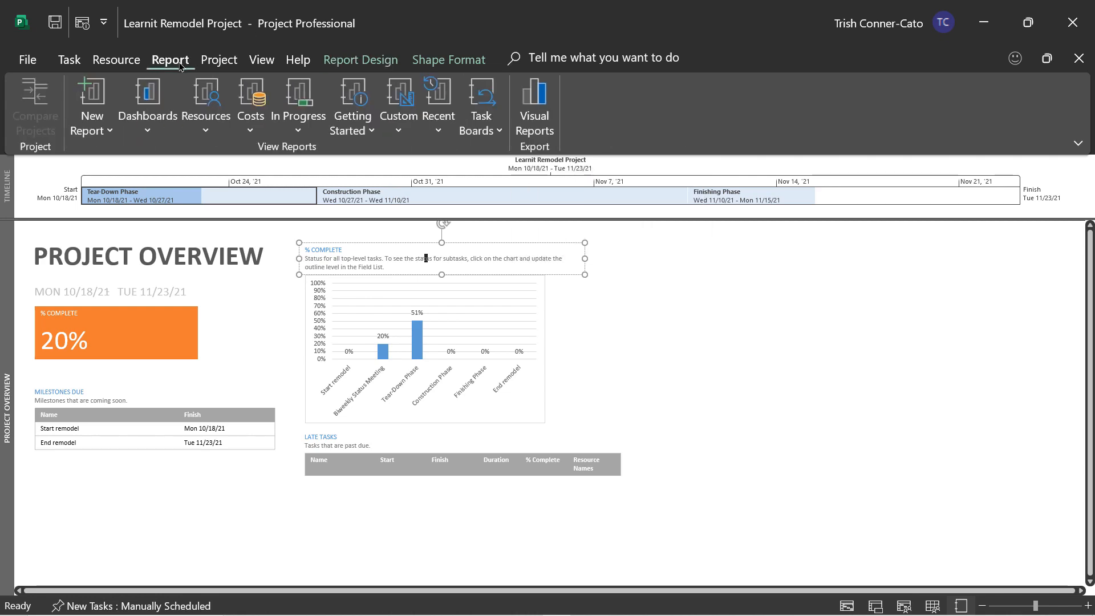
# - Display the Upcoming Tasks dashboard report, and switch to the Work Overview dashboard report
pyautogui.click(146, 131)
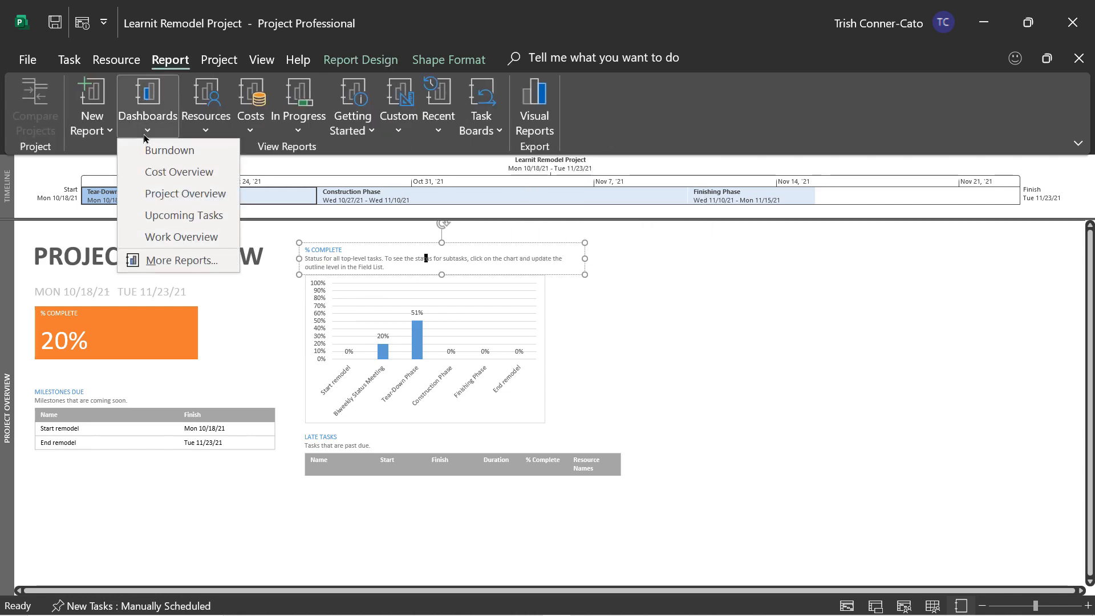
pyautogui.click(184, 216)
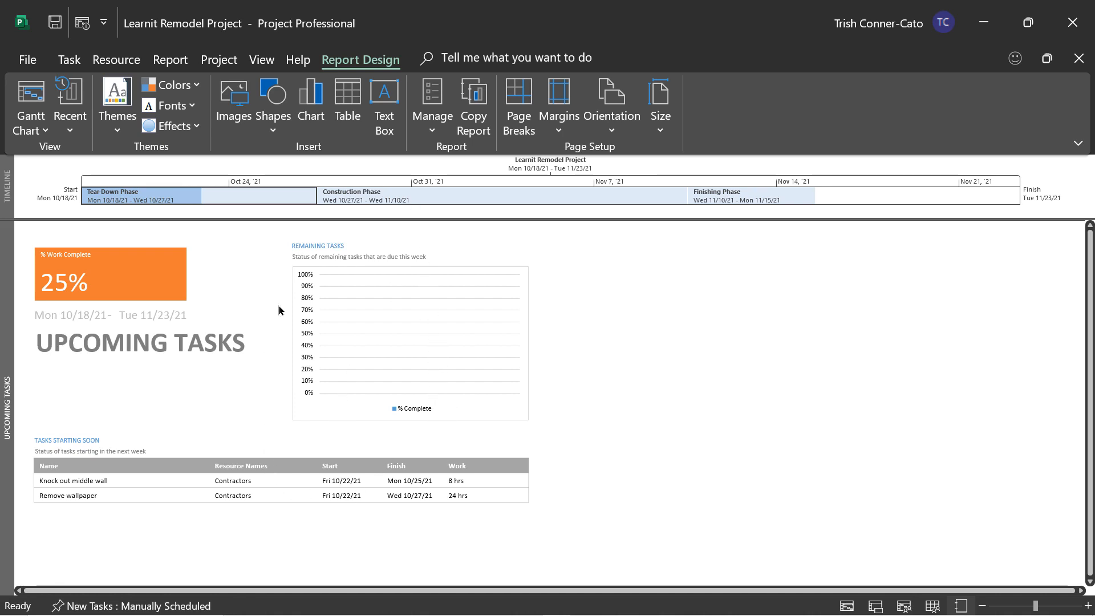
pyautogui.click(178, 63)
pyautogui.click(148, 134)
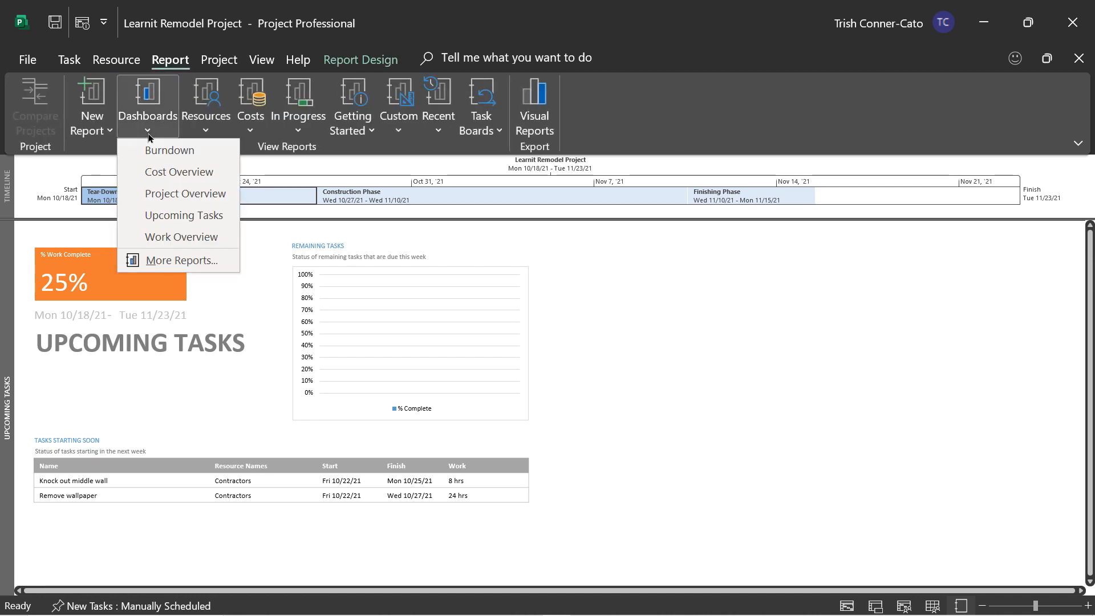
pyautogui.click(174, 240)
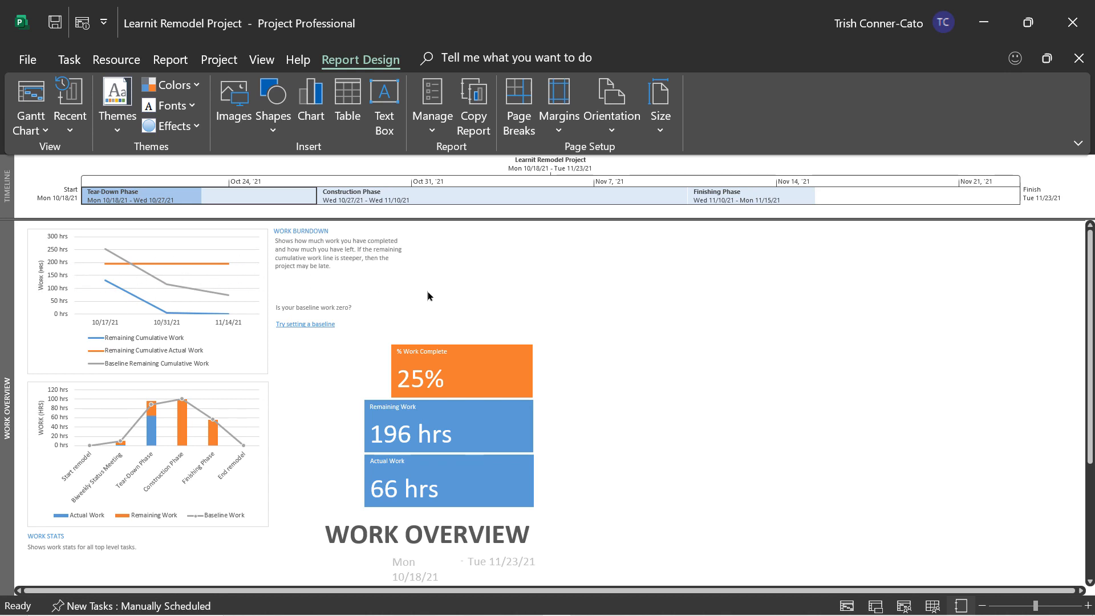
# - Examine the Work Burndown chart, the Work Stats chart and the % Work Complete figure in the Work Overview report
pyautogui.click(119, 293)
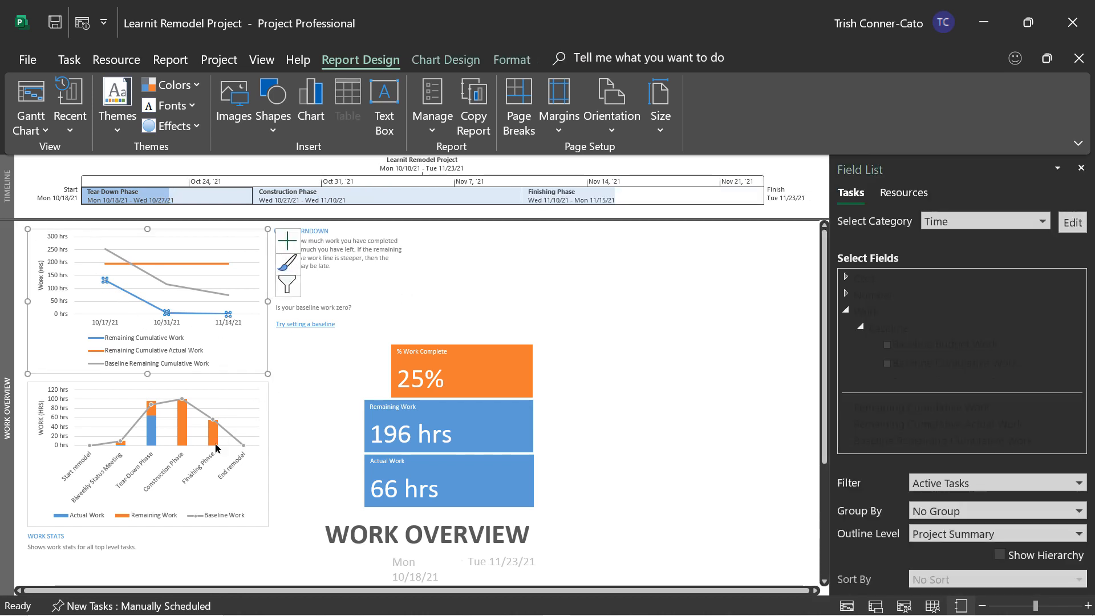
pyautogui.click(231, 485)
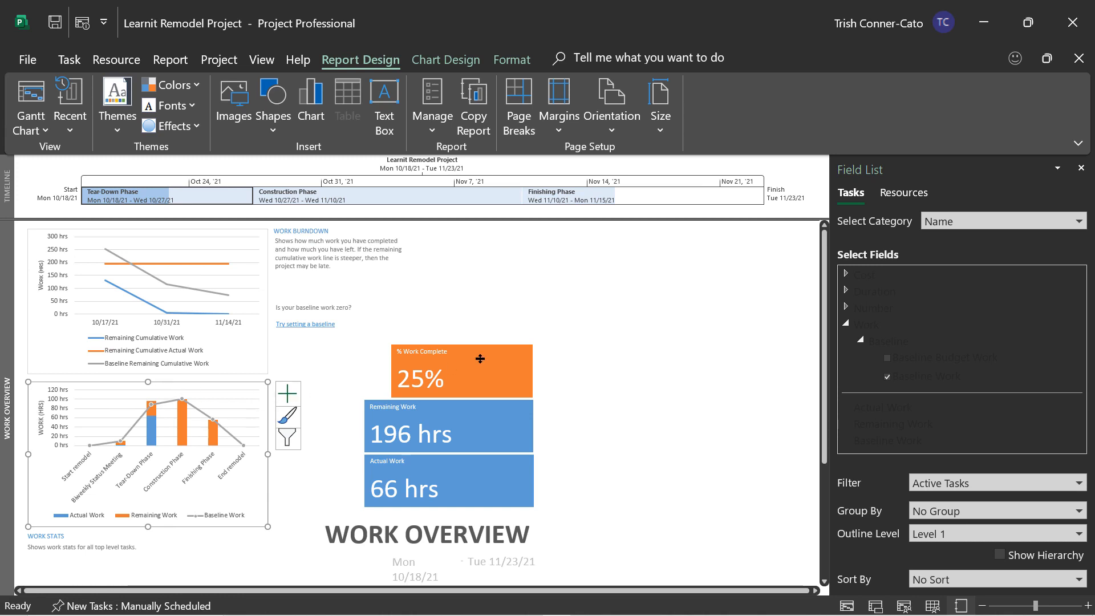
pyautogui.click(482, 377)
pyautogui.scroll(-5, 501, 447)
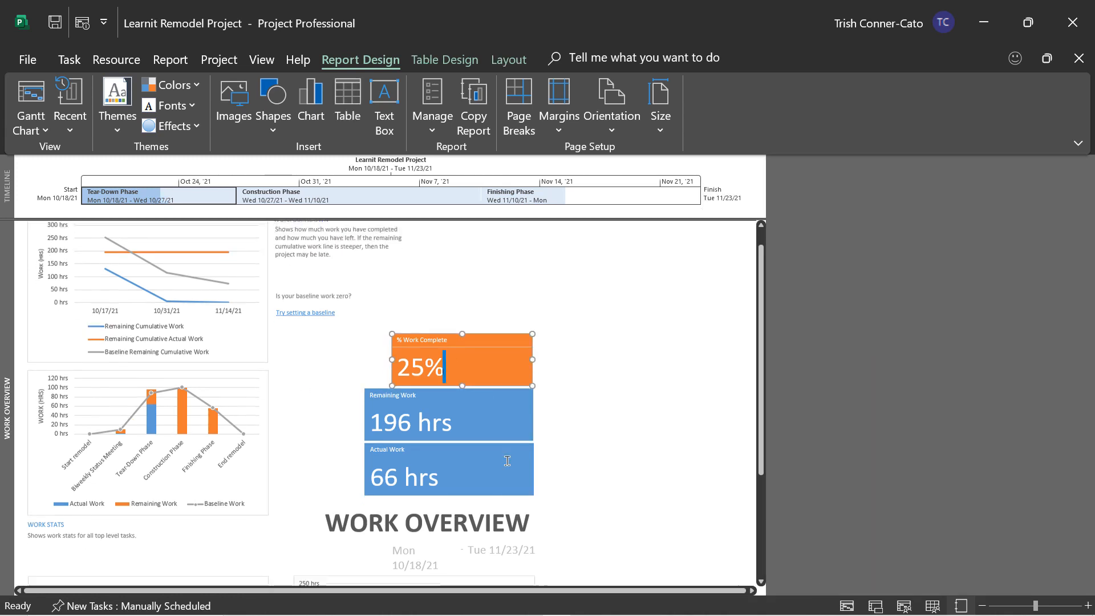
# - Look through the Resource Stats and Remaining Availability charts in the lower part of the Work Overview report
pyautogui.scroll(-6, 506, 447)
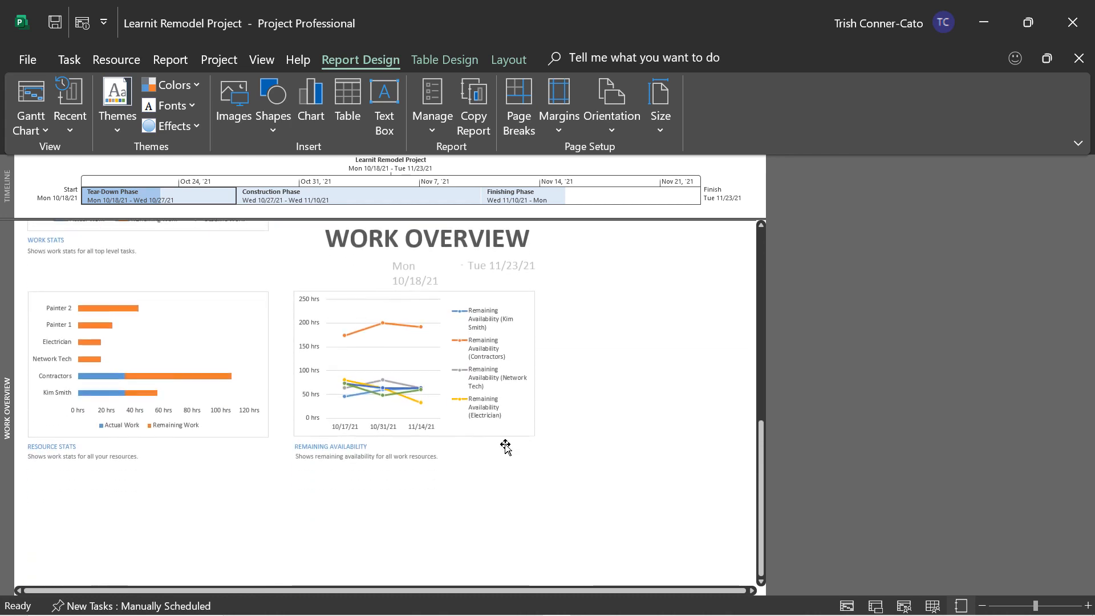
pyautogui.scroll(4, 489, 439)
pyautogui.scroll(-3, 456, 441)
pyautogui.scroll(2, 383, 440)
pyautogui.scroll(2, 383, 440)
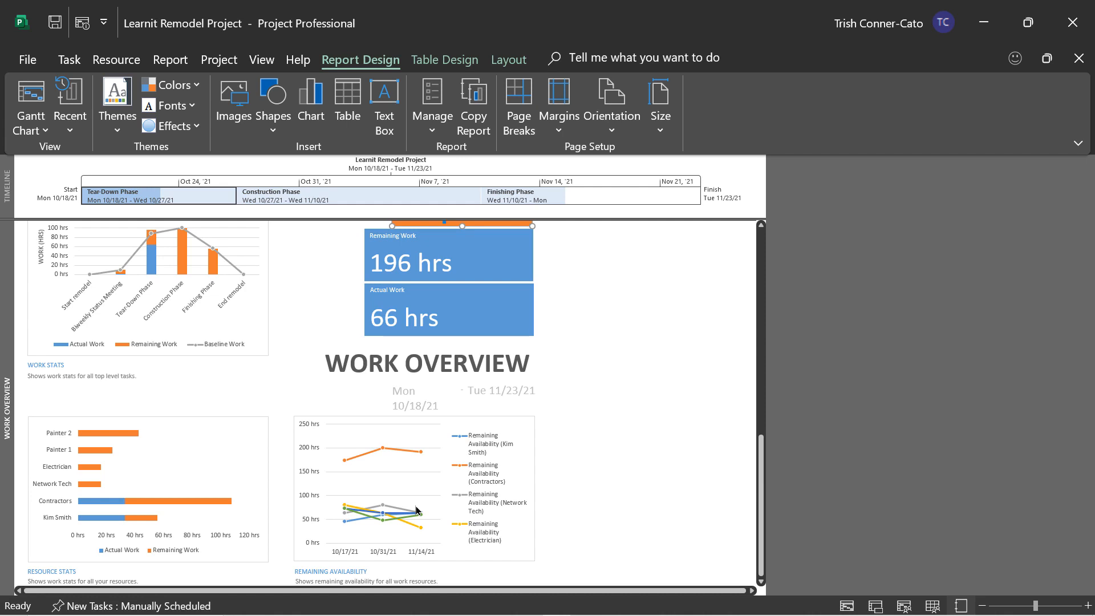
pyautogui.scroll(-3, 416, 510)
pyautogui.scroll(3, 415, 510)
pyautogui.scroll(-3, 416, 509)
pyautogui.scroll(3, 415, 509)
pyautogui.scroll(-5, 192, 509)
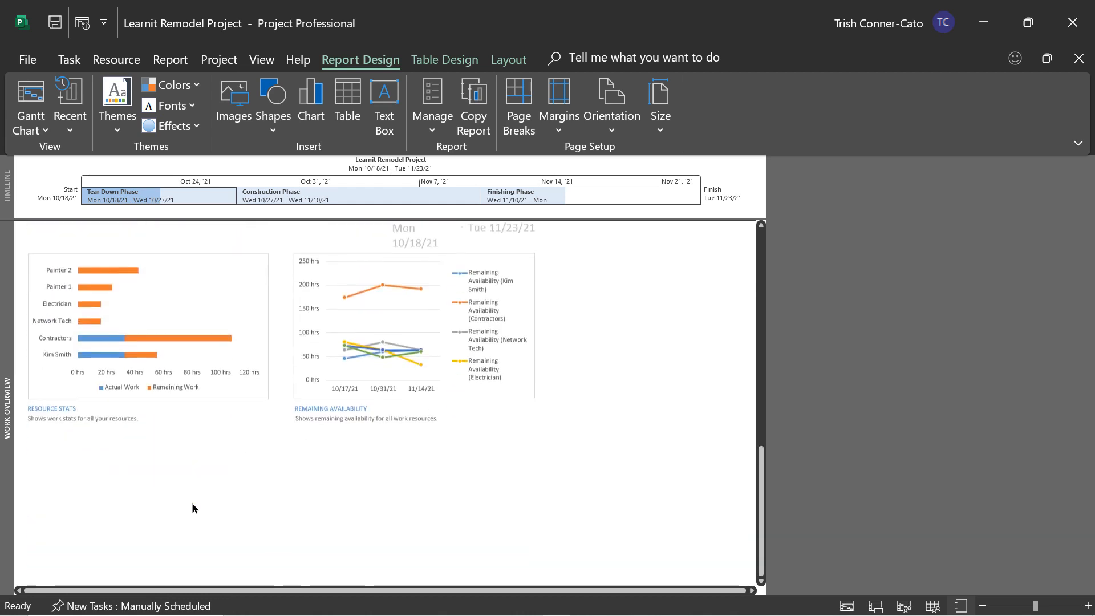
pyautogui.scroll(-3, 642, 383)
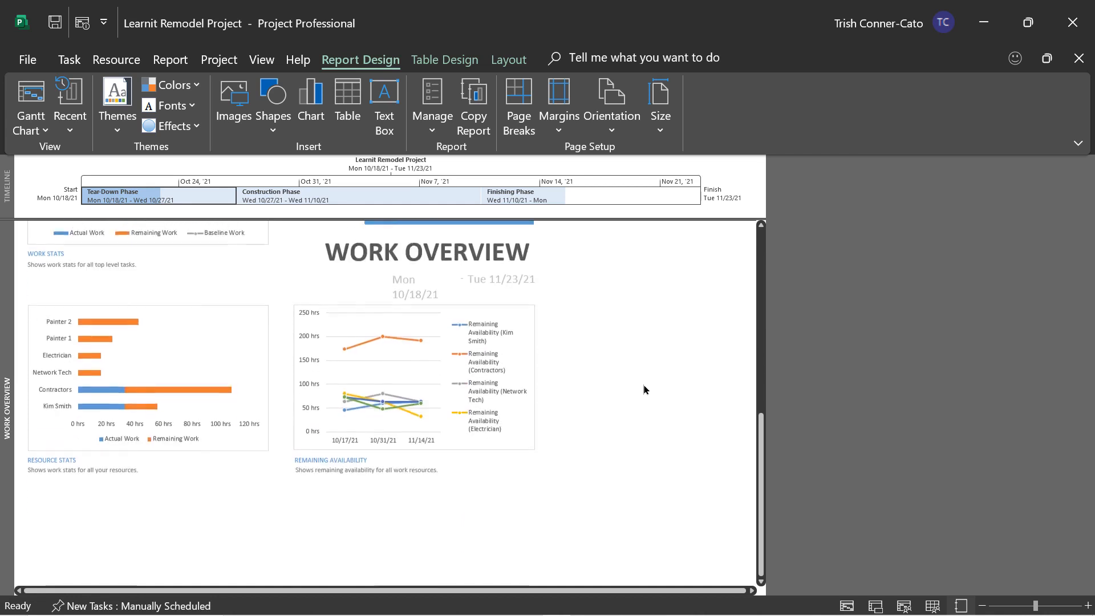
# - Review the Work Burndown chart and its description again, and show the field settings of the Work Stats chart
pyautogui.moveTo(761, 445); pyautogui.dragTo(758, 228)
pyautogui.click(163, 290)
pyautogui.click(344, 241)
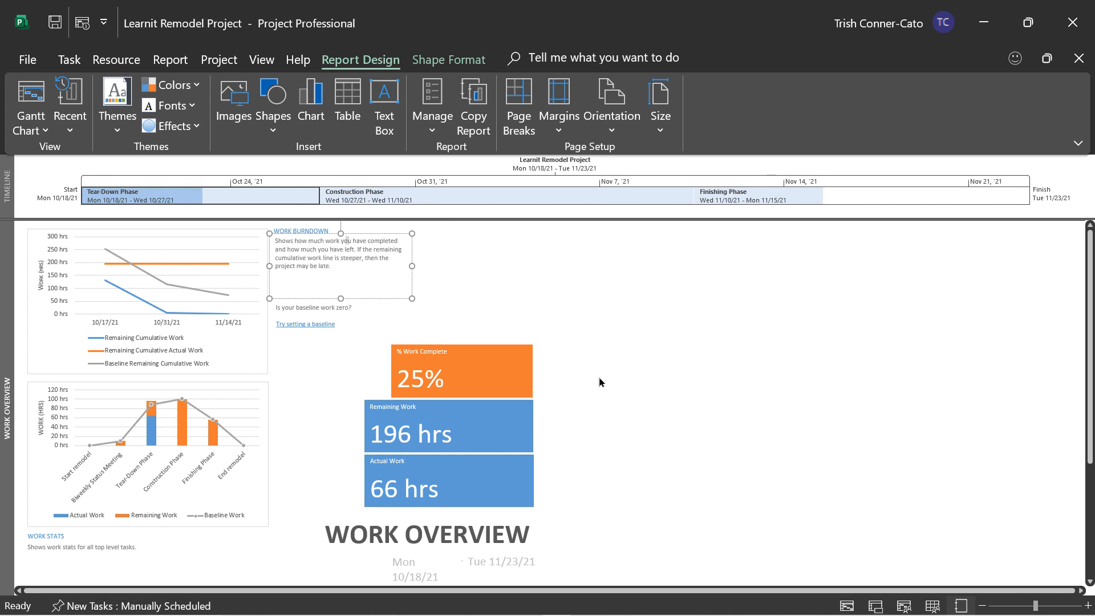
pyautogui.click(189, 462)
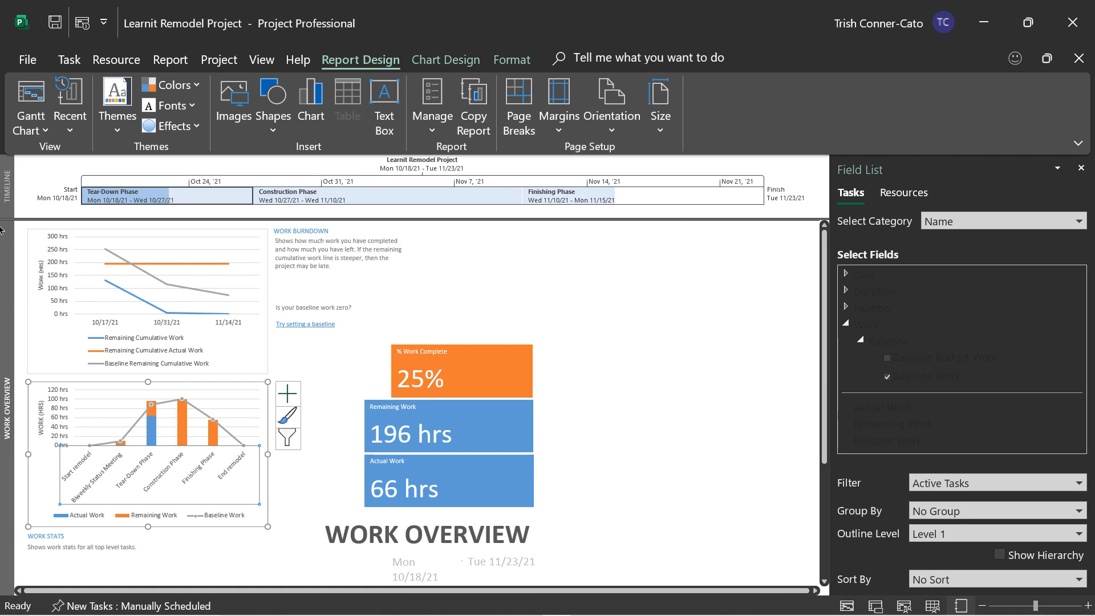
# - Create a new blank report named MY TASK INFORMATION
pyautogui.click(170, 60)
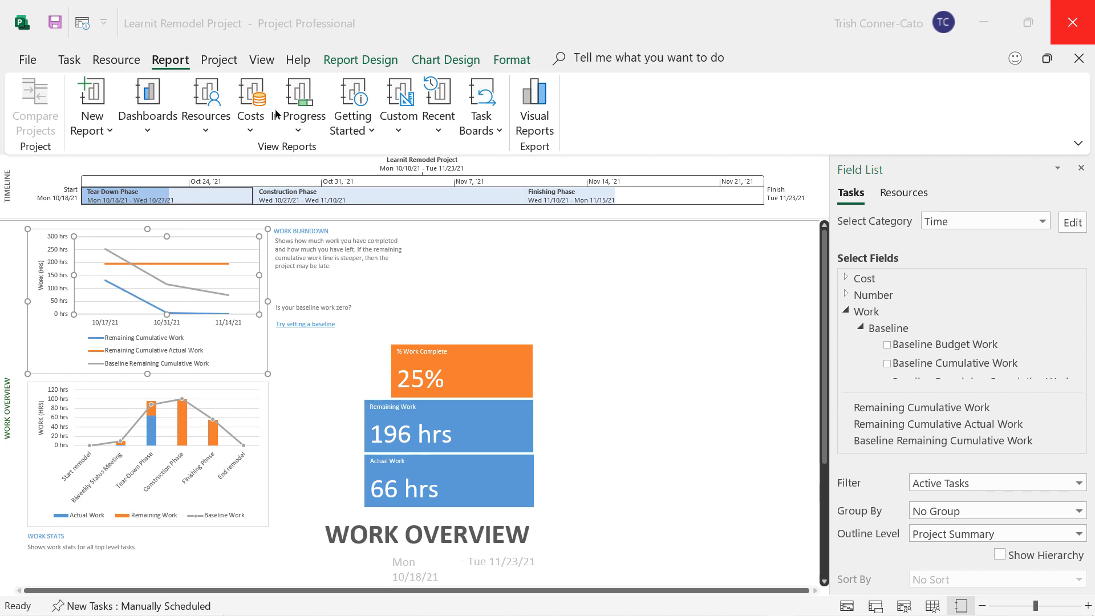
pyautogui.click(100, 130)
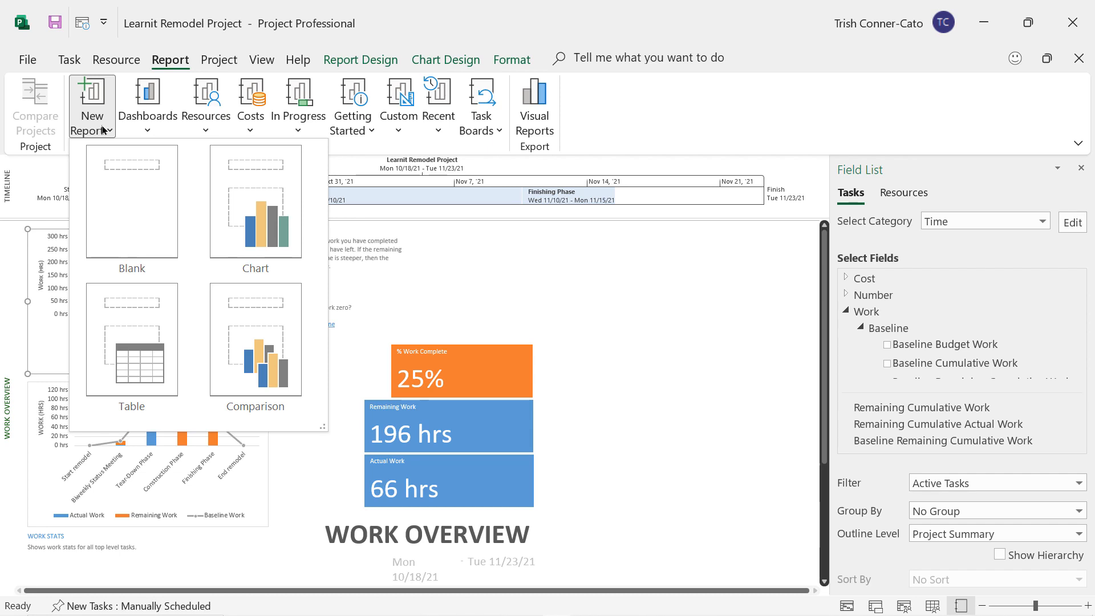
pyautogui.click(119, 205)
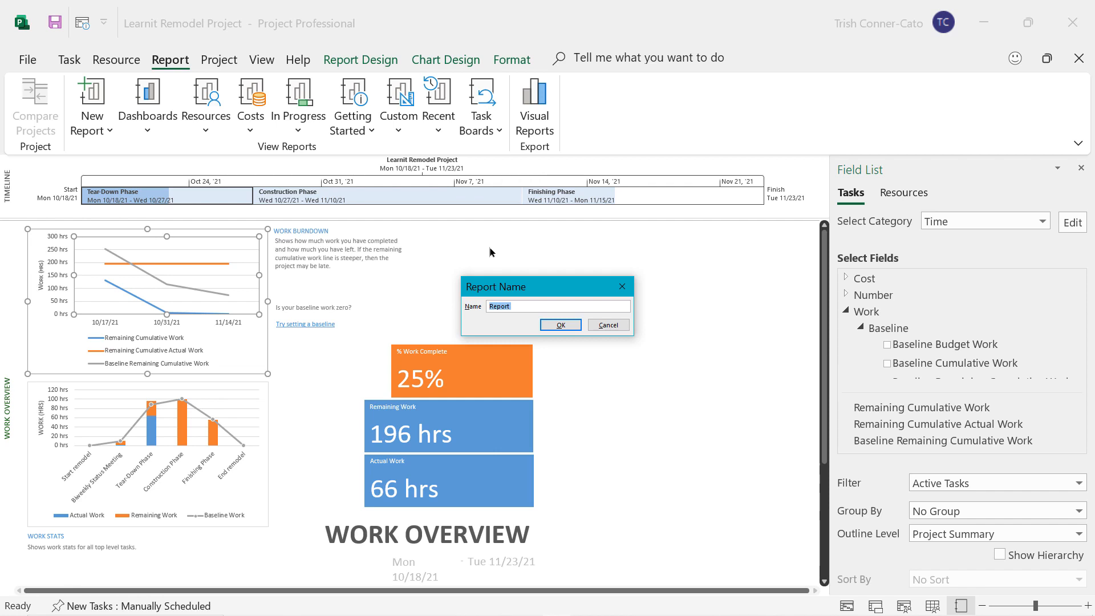
pyautogui.write('MY TASK INFORMATION')
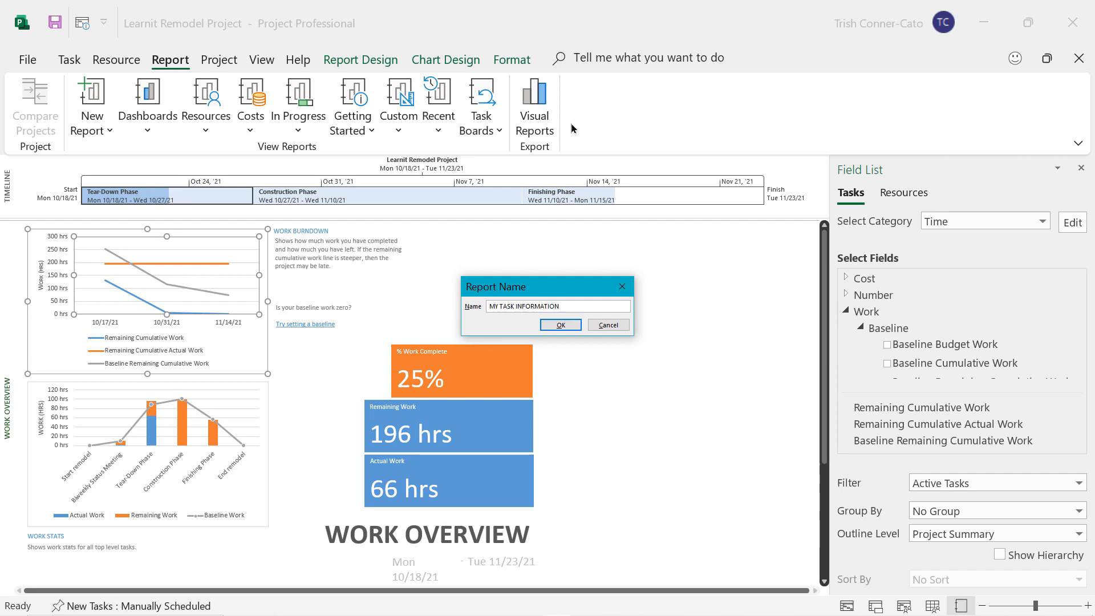
pyautogui.click(561, 325)
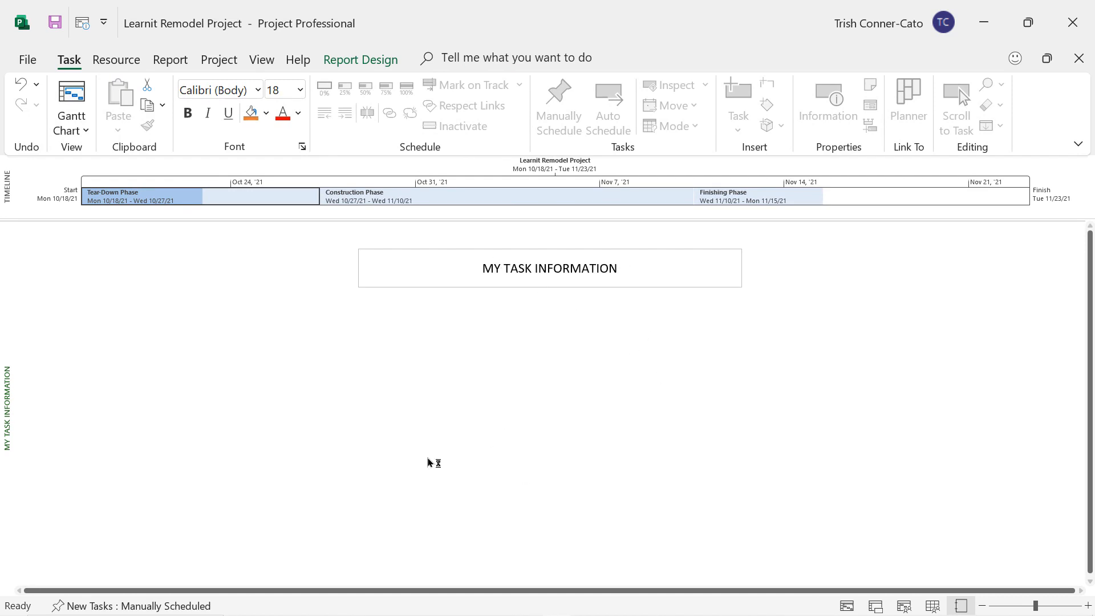
# - Select the report's title box, review its shape formatting options, and clear the selection
pyautogui.click(496, 274)
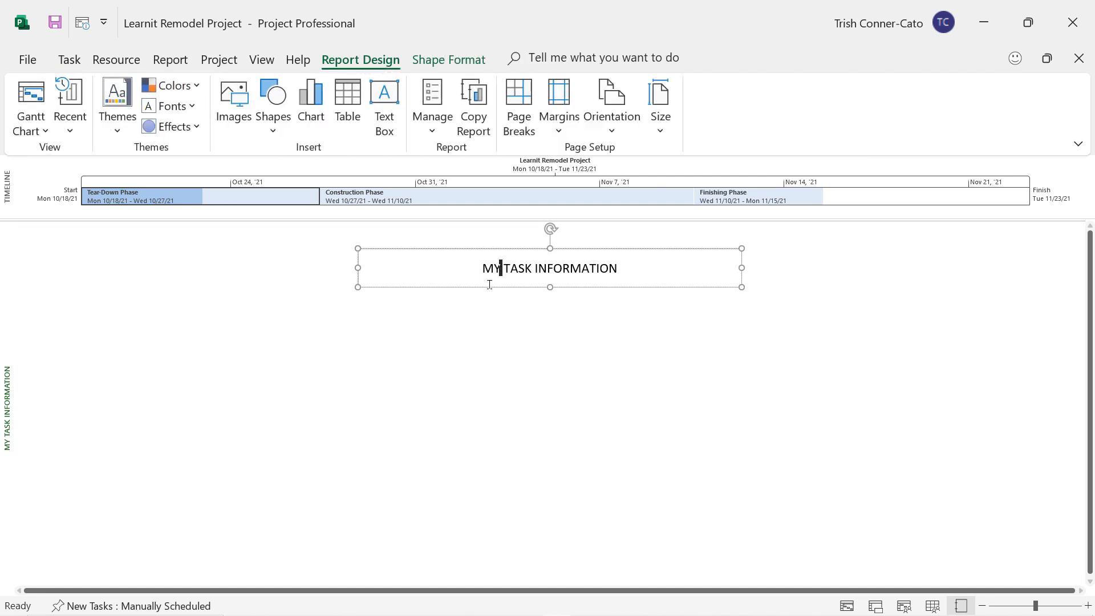
pyautogui.click(480, 329)
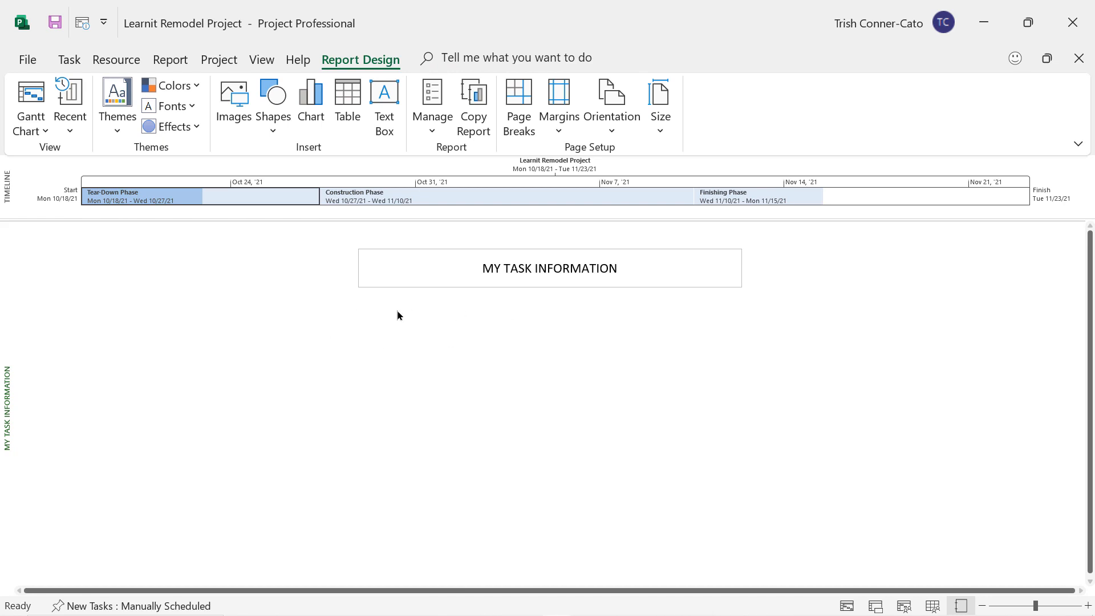
pyautogui.click(422, 271)
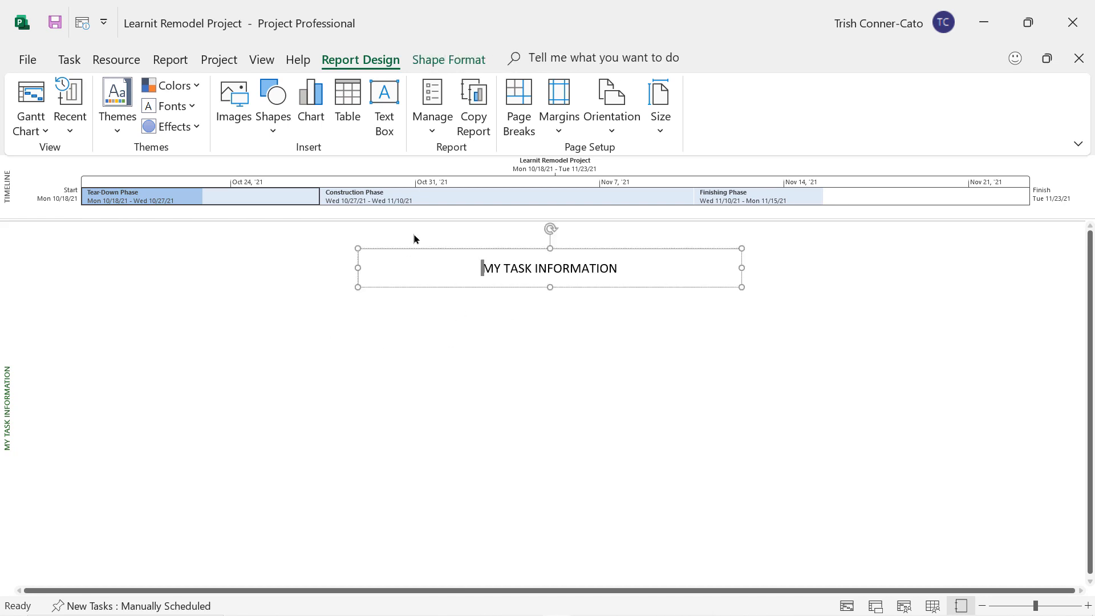
pyautogui.click(454, 65)
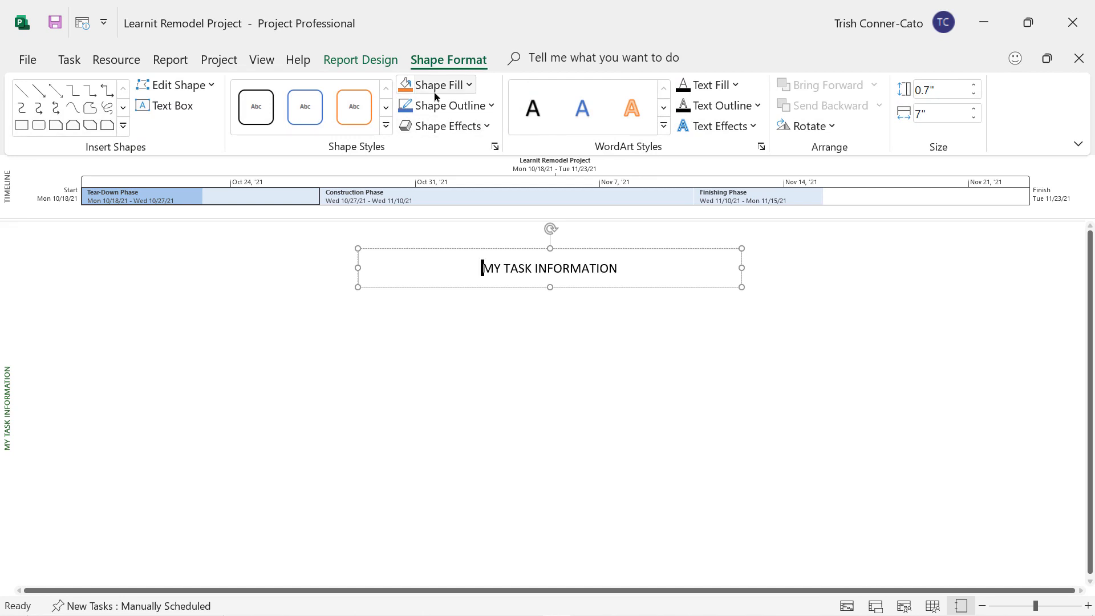
pyautogui.click(386, 302)
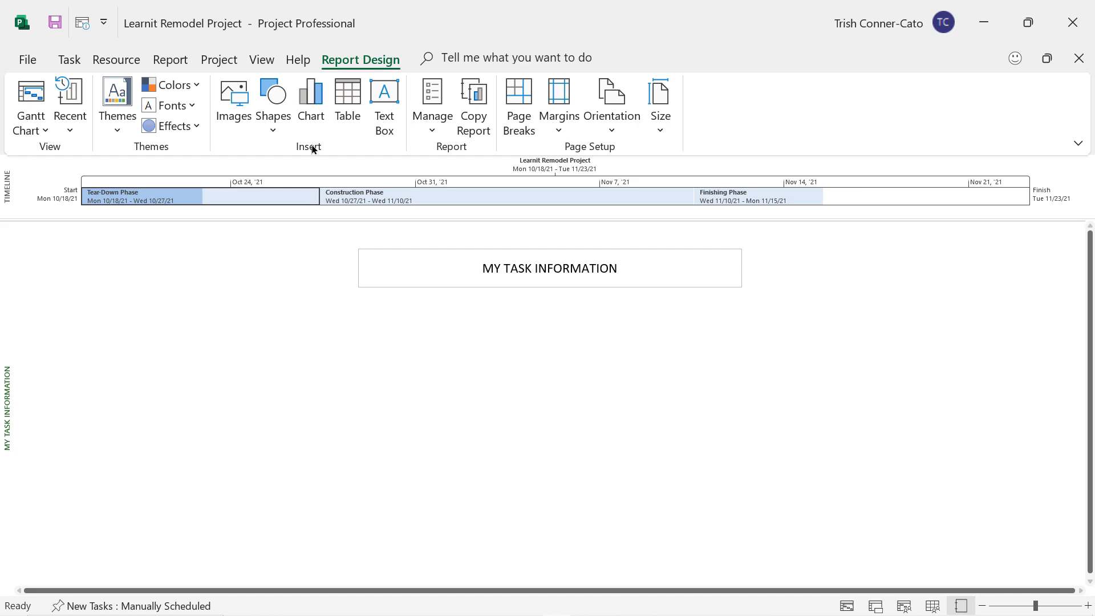
# - Insert a table into the report, narrow its field list pane, and add the Resource Names field
pyautogui.click(343, 113)
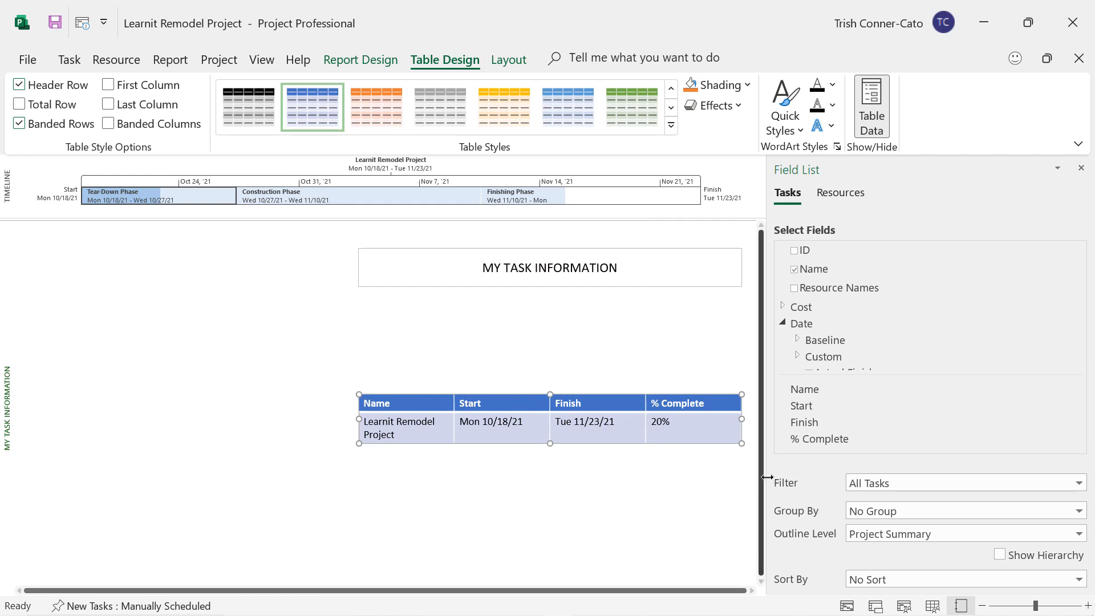
pyautogui.moveTo(767, 476); pyautogui.dragTo(794, 471)
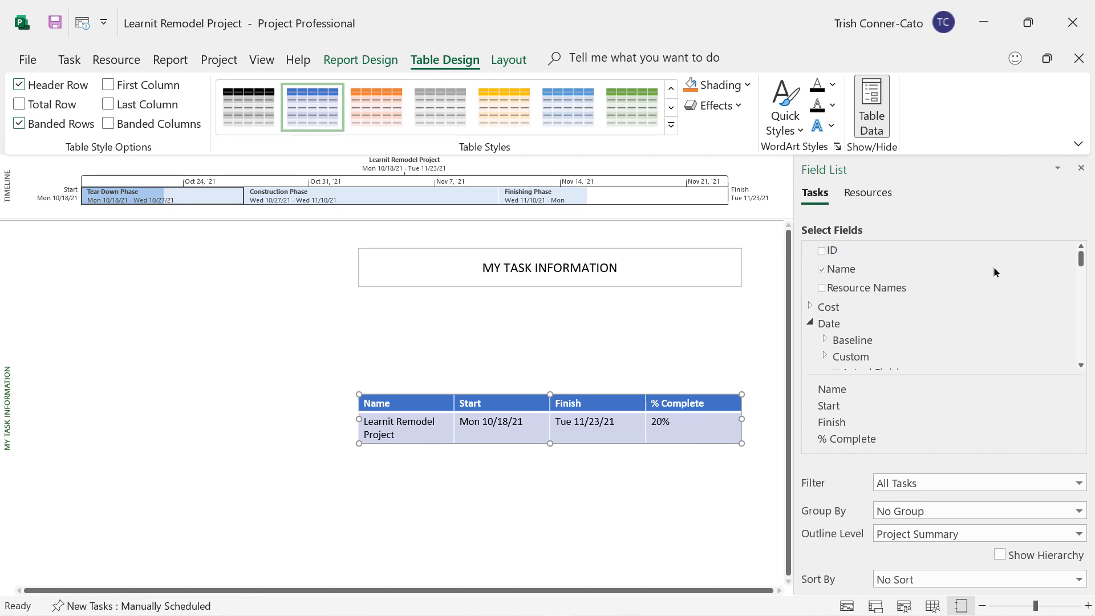
pyautogui.click(821, 289)
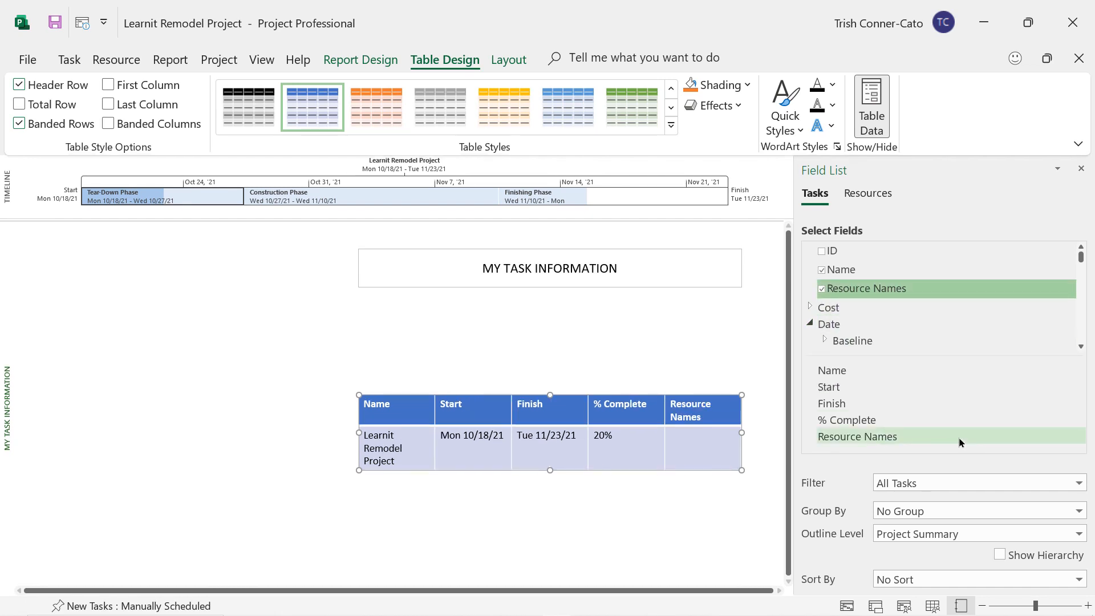
# - Browse the Cost fields, and add the Baseline Start field from the Date baseline fields to the table
pyautogui.click(810, 307)
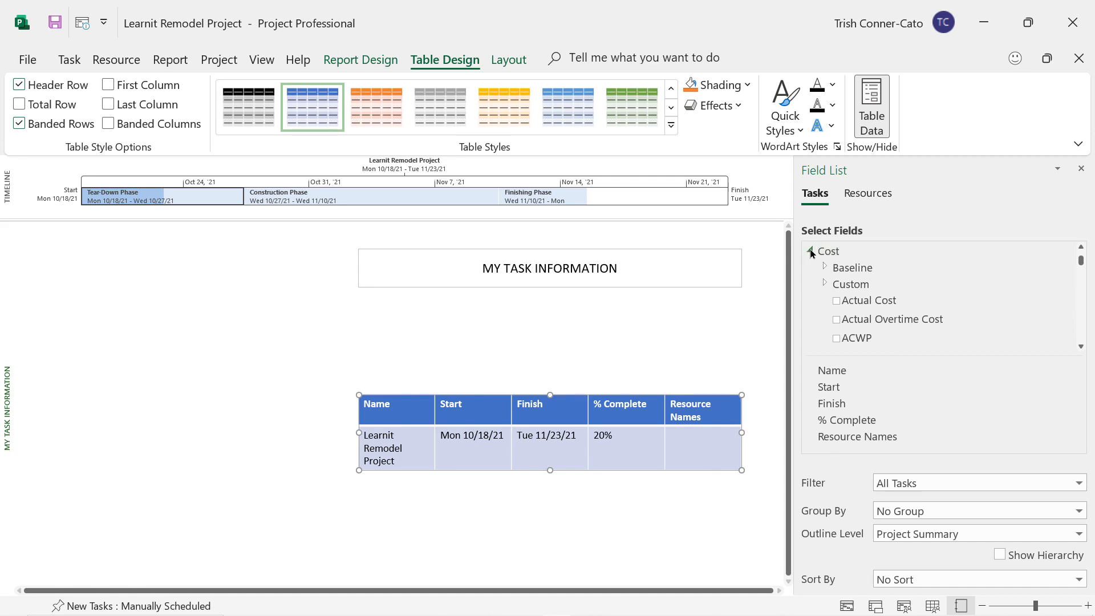
pyautogui.click(810, 251)
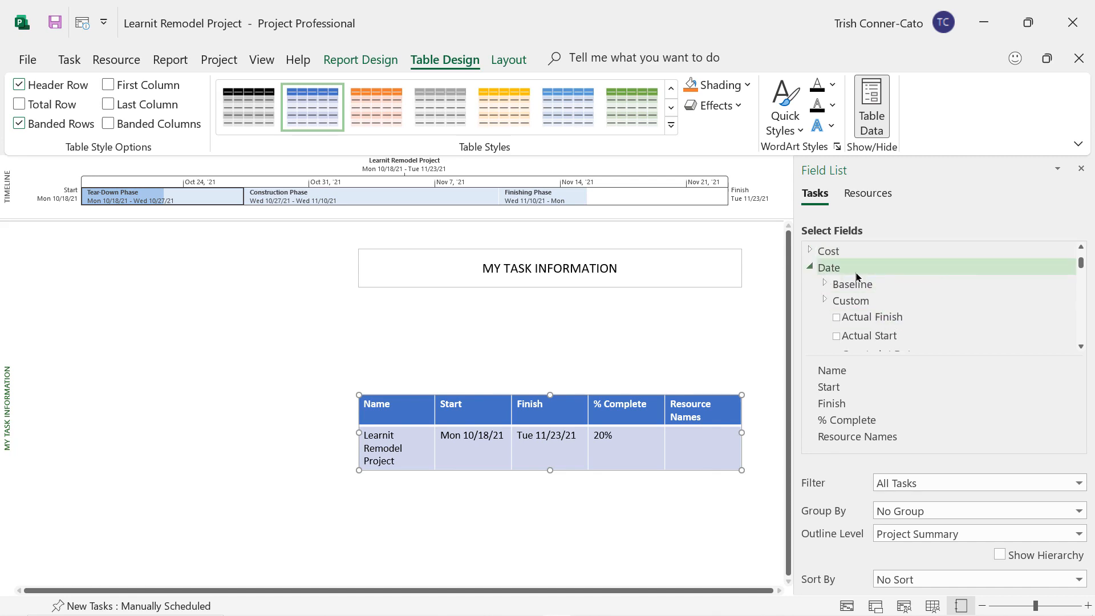
pyautogui.click(825, 284)
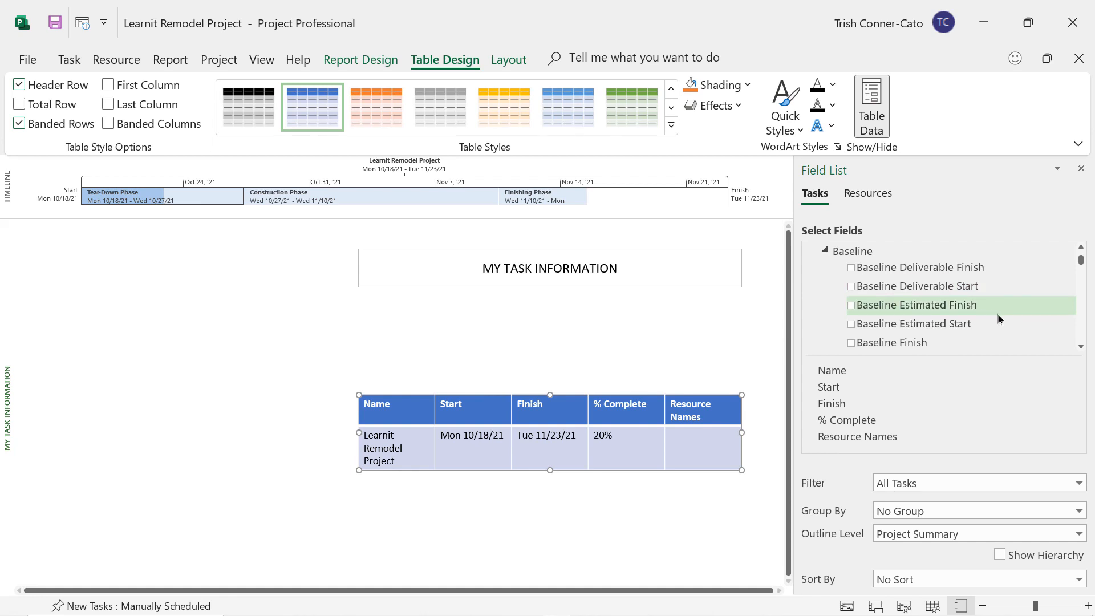
pyautogui.scroll(-1, 997, 312)
pyautogui.scroll(-1, 998, 316)
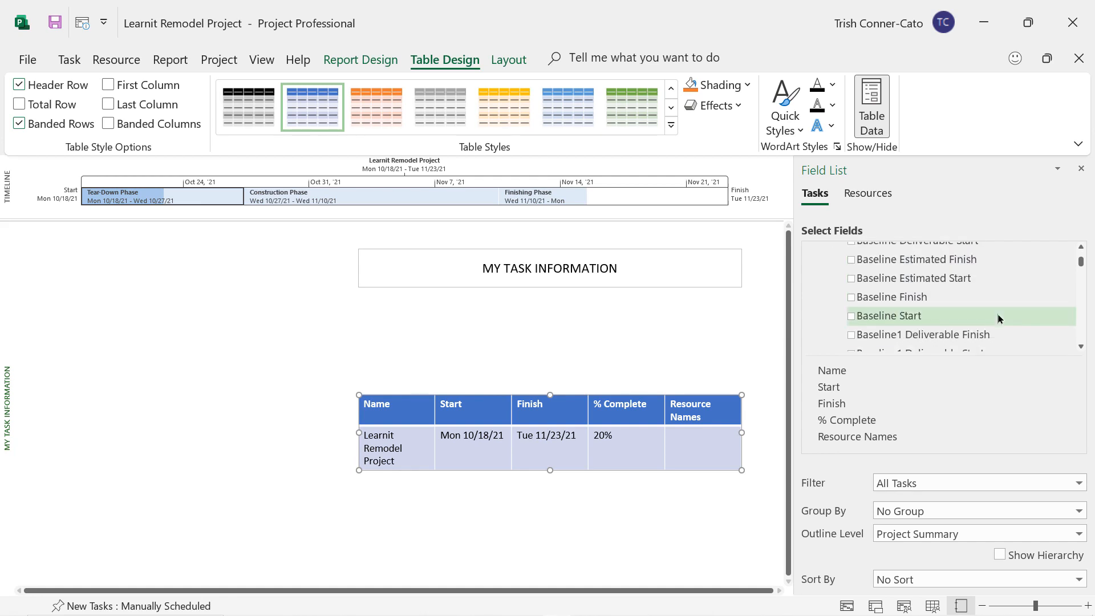
pyautogui.click(854, 317)
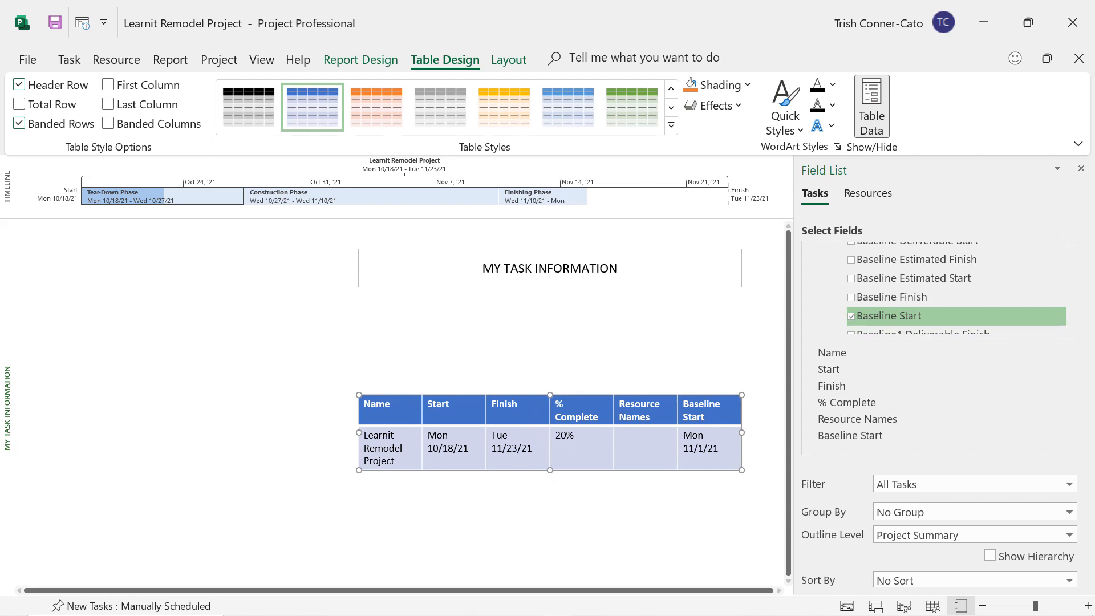
# - Set the table's outline level to All Subtasks
pyautogui.click(1069, 536)
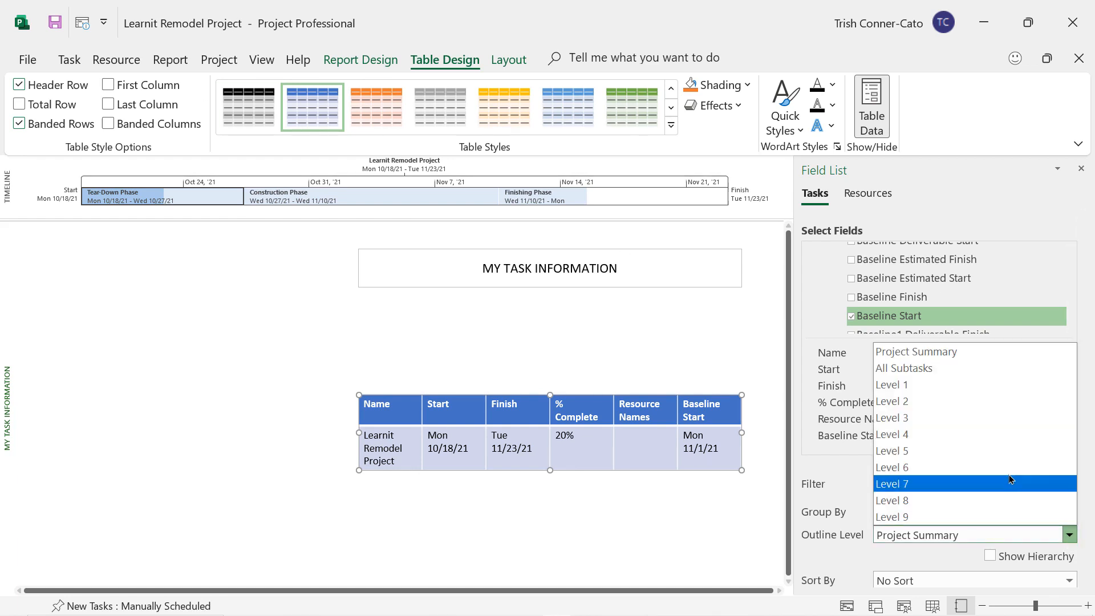
pyautogui.click(934, 370)
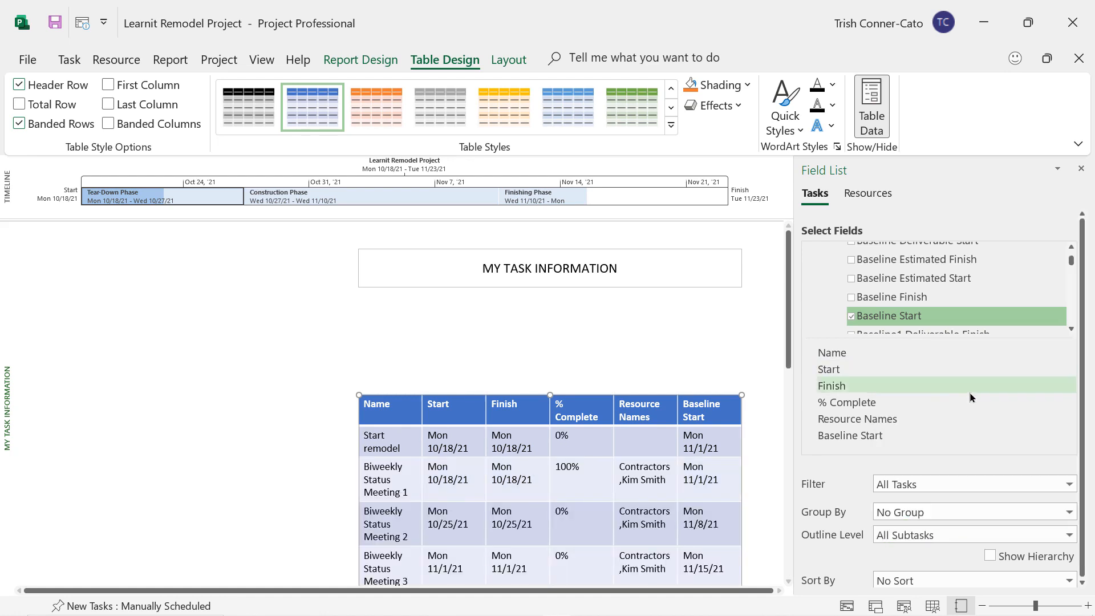
# - Open the print preview of the MY TASK INFORMATION report
pyautogui.moveTo(789, 335); pyautogui.dragTo(799, 233)
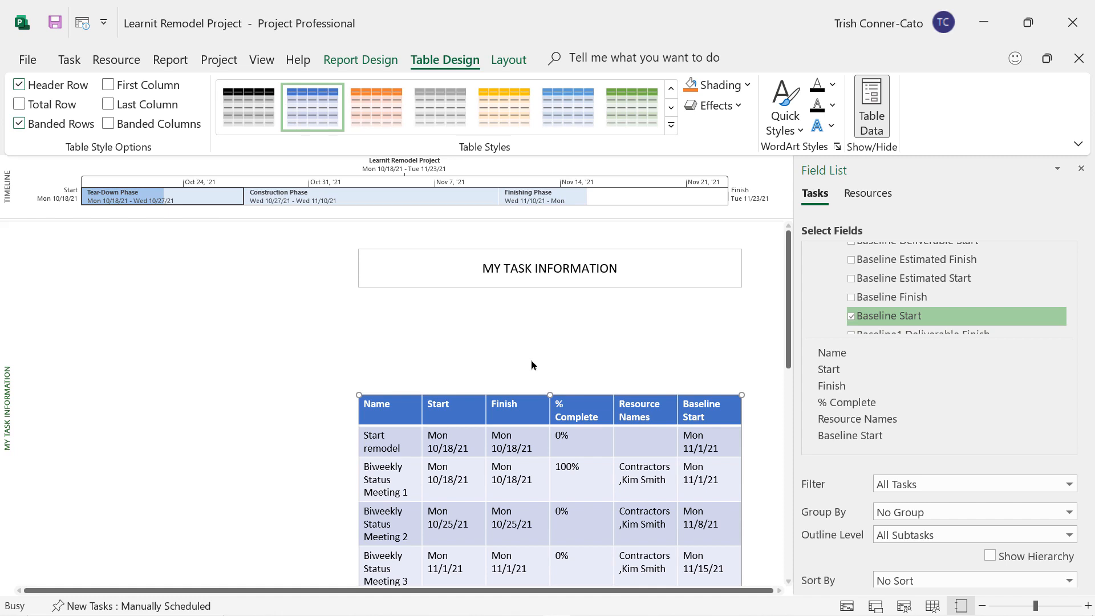
pyautogui.hotkey('ctrl', 'p')
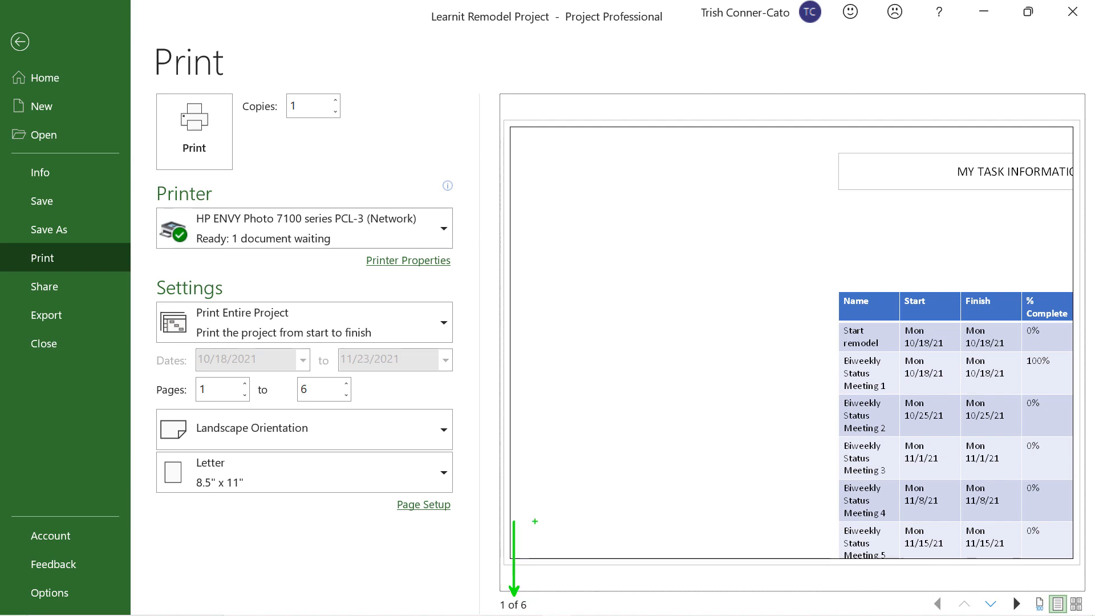
# - View all pages of the report in the print preview, and turn on page breaks in the report
pyautogui.click(1076, 604)
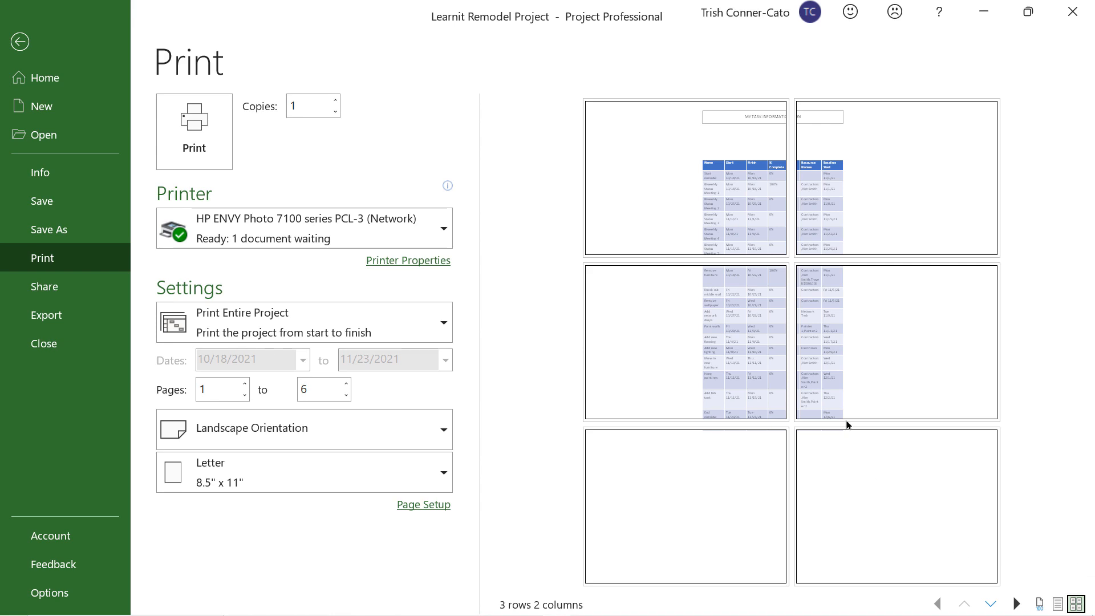
pyautogui.click(19, 42)
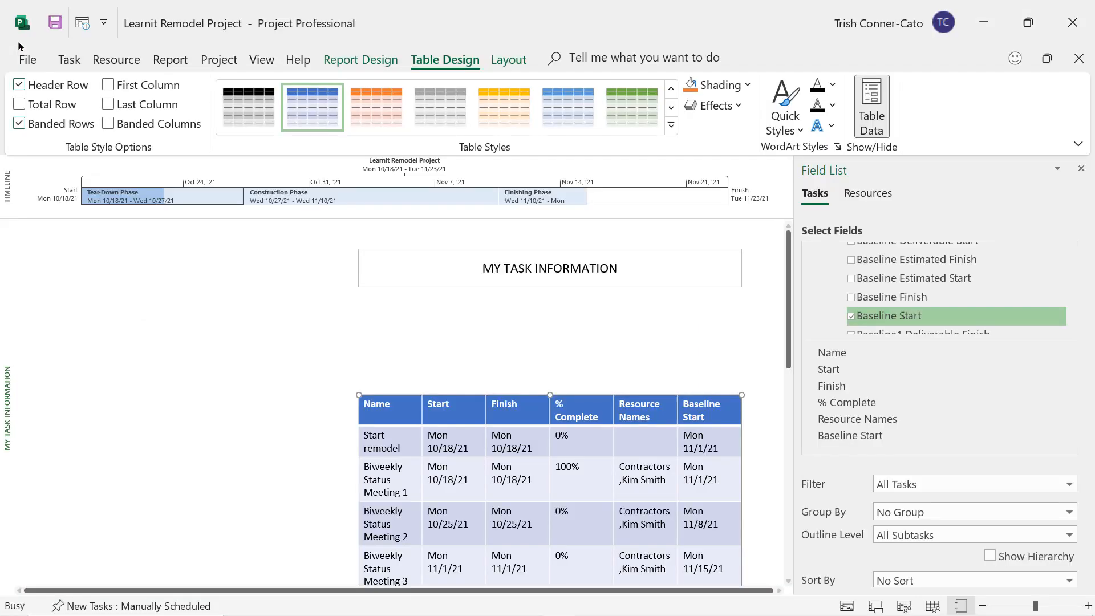
pyautogui.click(374, 60)
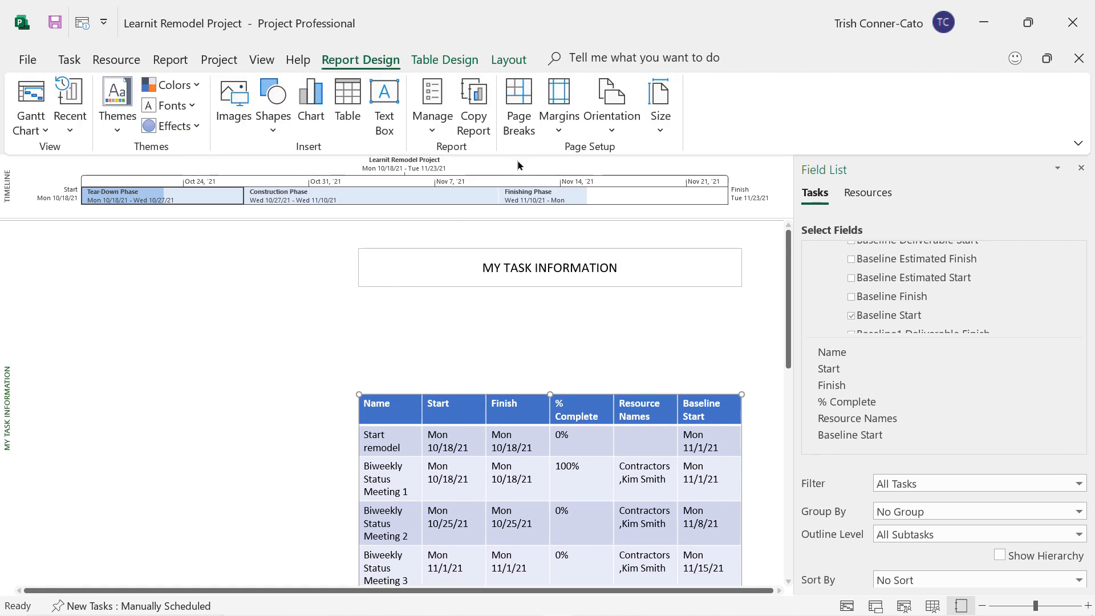
pyautogui.click(515, 104)
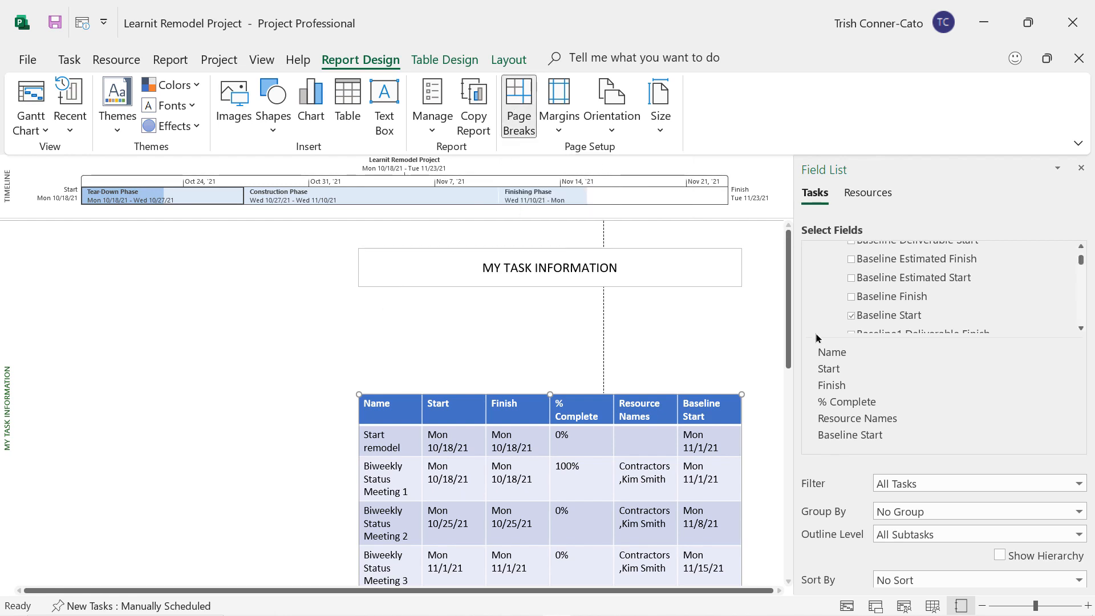
# - Move the MY TASK INFORMATION title box and the table inside the vertical page break, with the table just below the title
pyautogui.moveTo(789, 358)
pyautogui.mouseDown()
pyautogui.moveTo(789, 408)
pyautogui.moveTo(790, 362)
pyautogui.mouseUp()
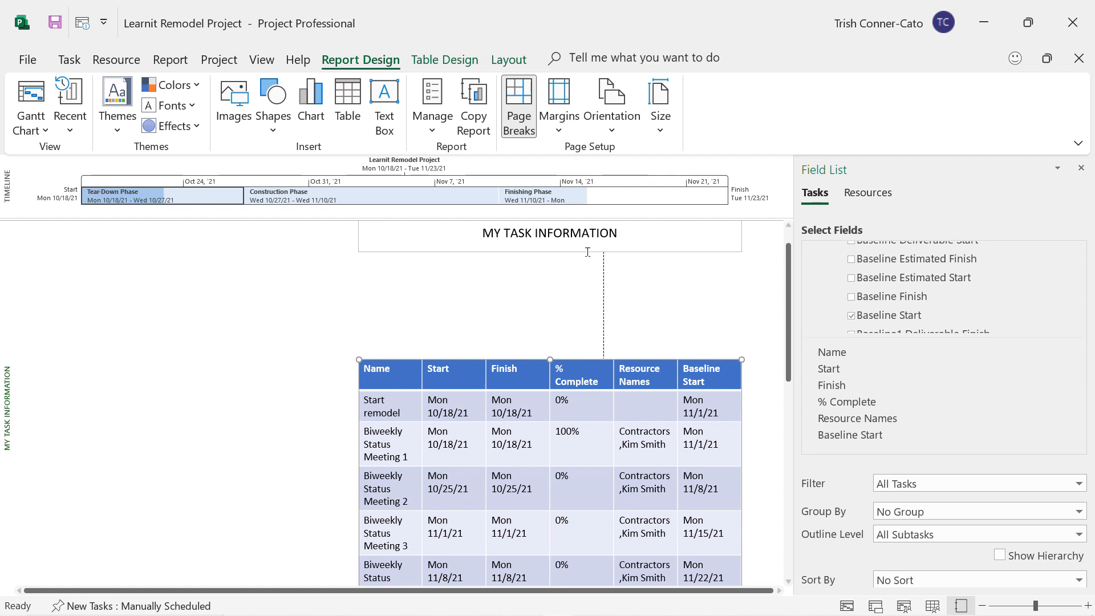
pyautogui.click(435, 252)
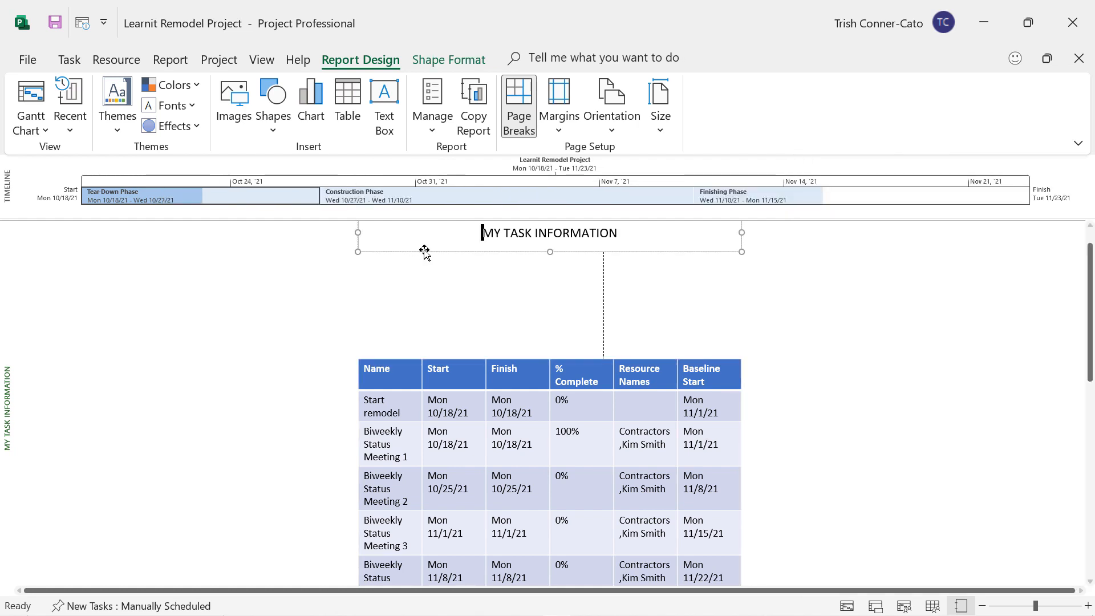
pyautogui.moveTo(425, 251); pyautogui.dragTo(112, 261)
pyautogui.click(472, 362)
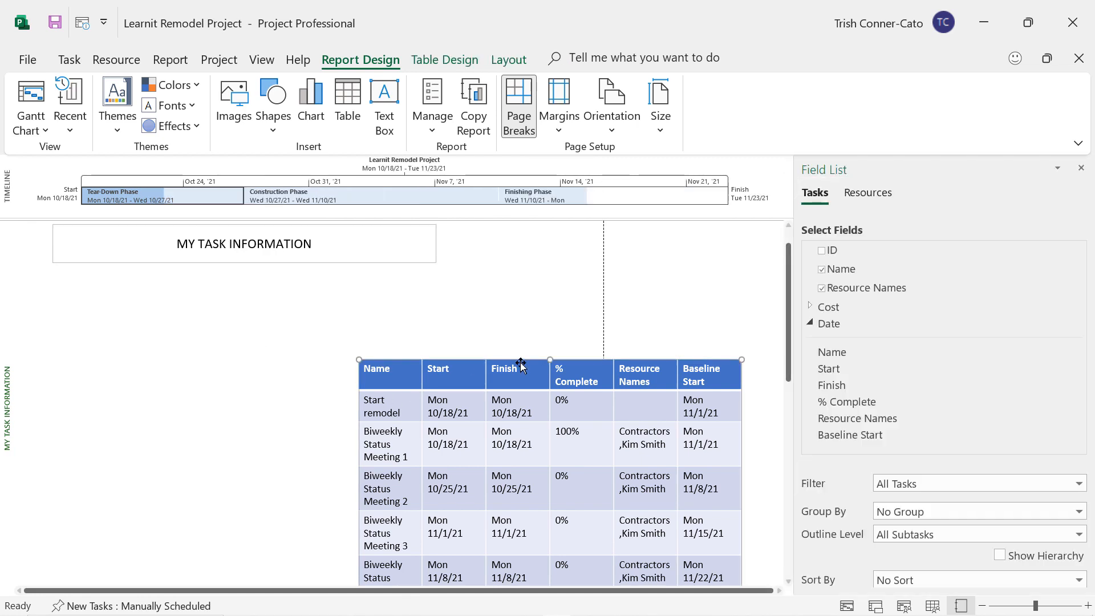
pyautogui.moveTo(517, 359); pyautogui.dragTo(219, 275)
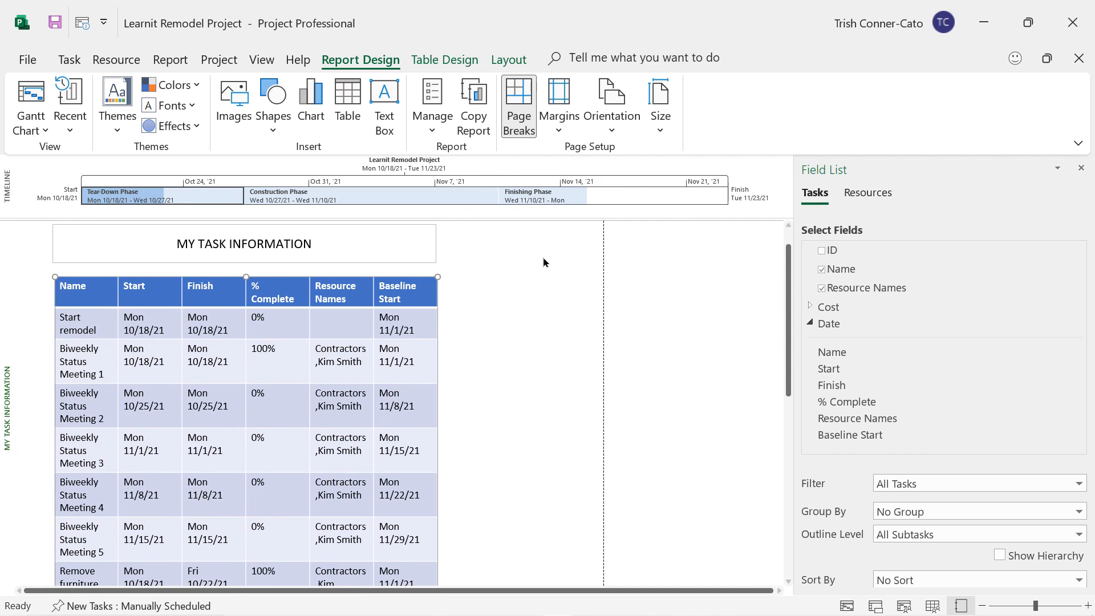
# - Check the rearranged report in the multiple-page print preview, and return to the report
pyautogui.hotkey('ctrl', 'p')
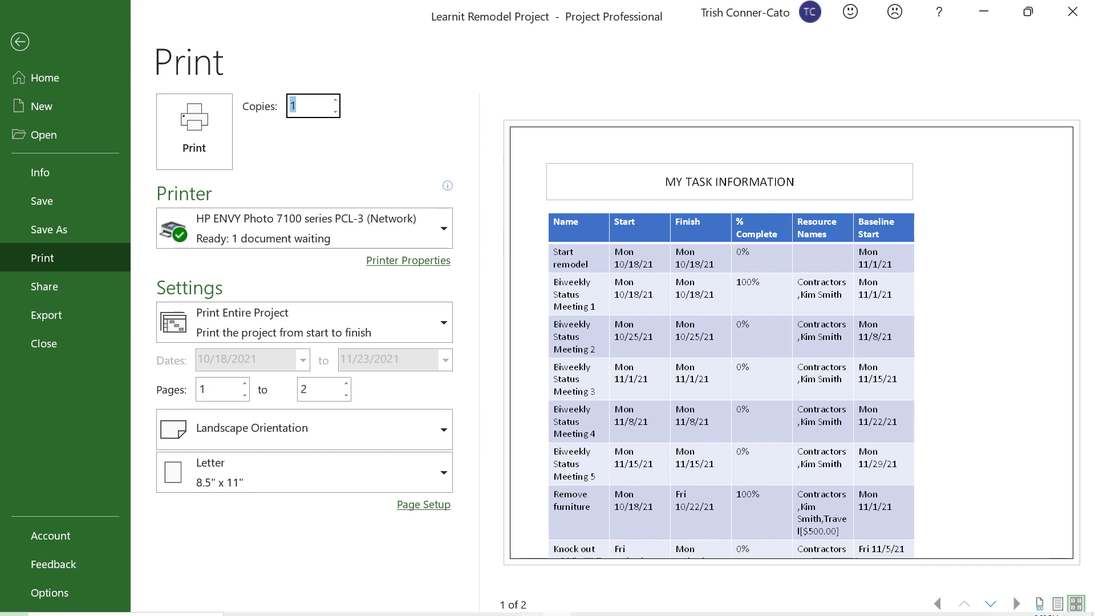
pyautogui.click(1073, 601)
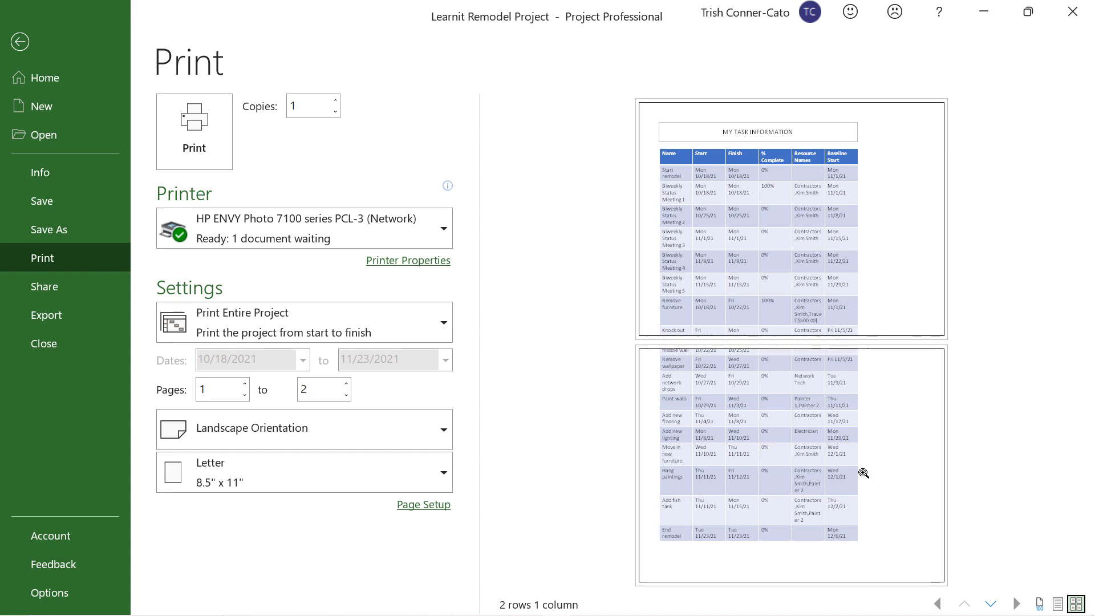
pyautogui.click(22, 42)
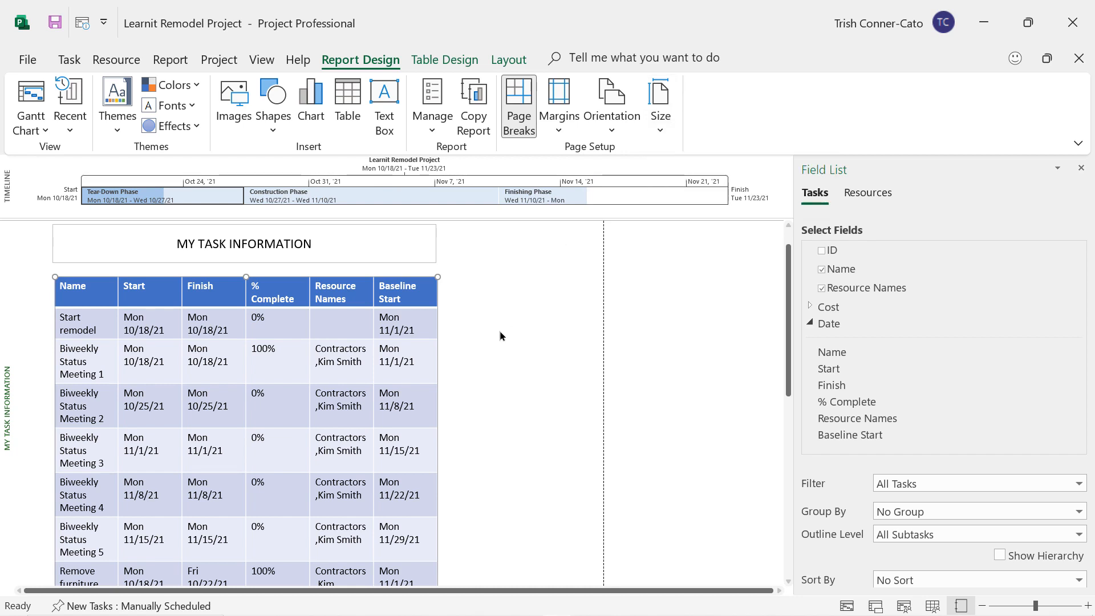
# - Save the project with the rearranged MY TASK INFORMATION report
pyautogui.click(363, 260)
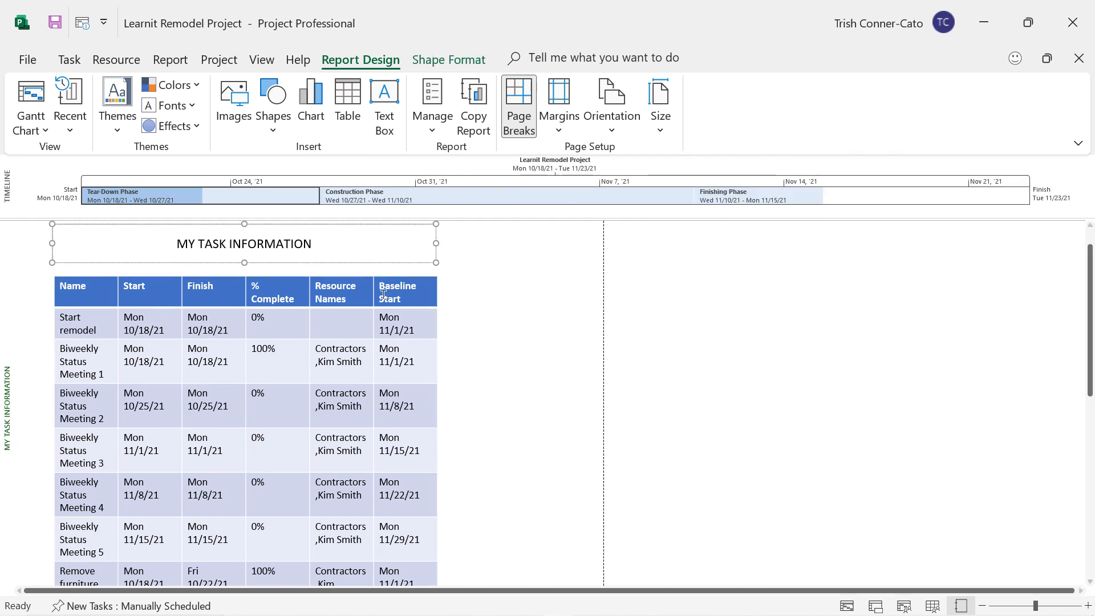
pyautogui.click(48, 292)
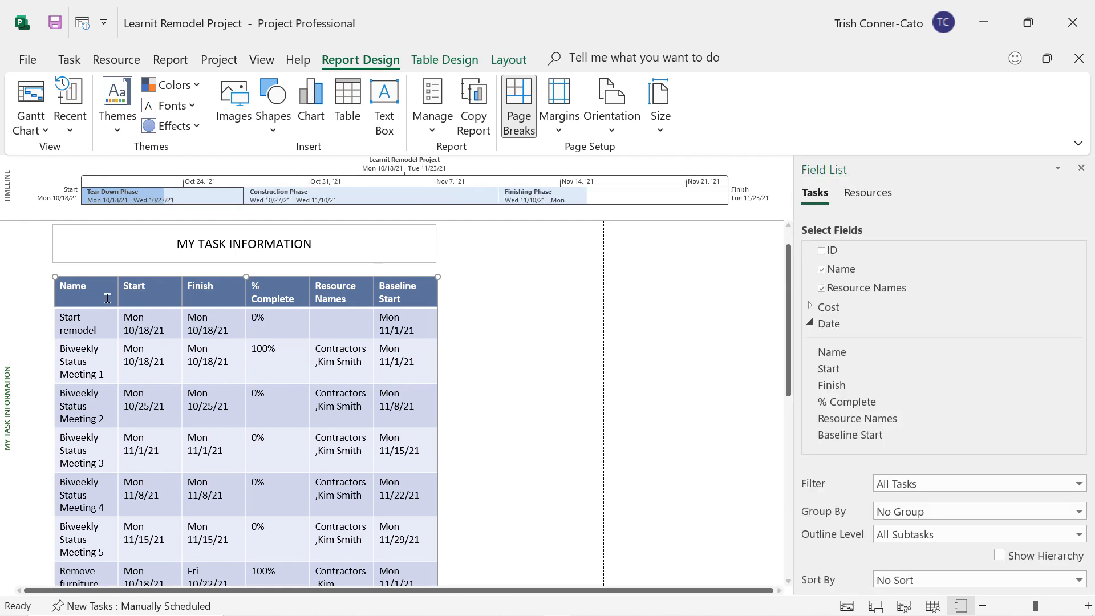
pyautogui.click(349, 254)
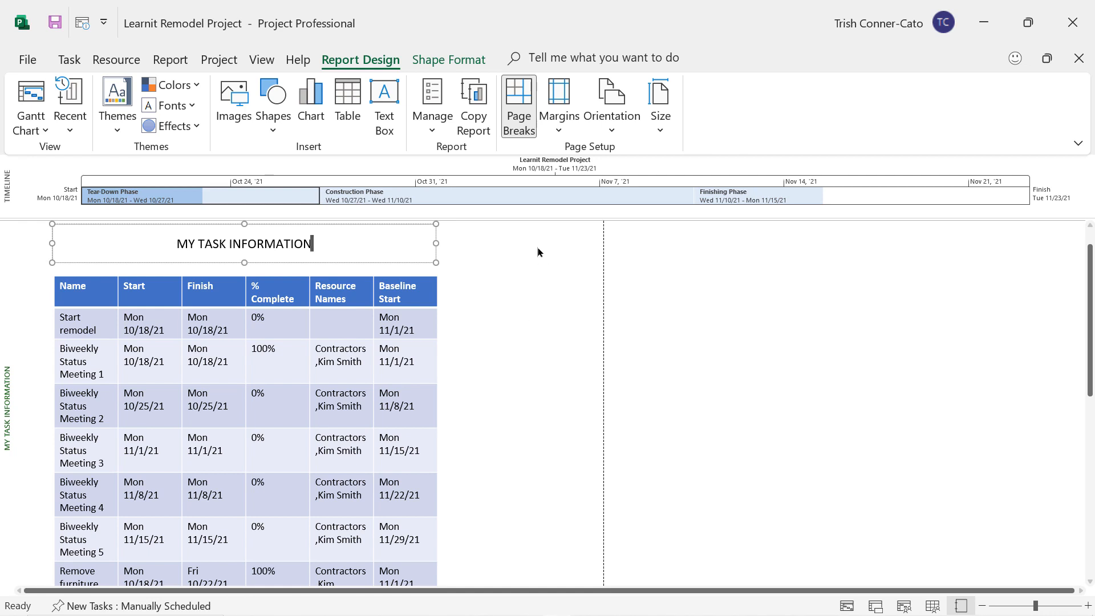
pyautogui.click(58, 26)
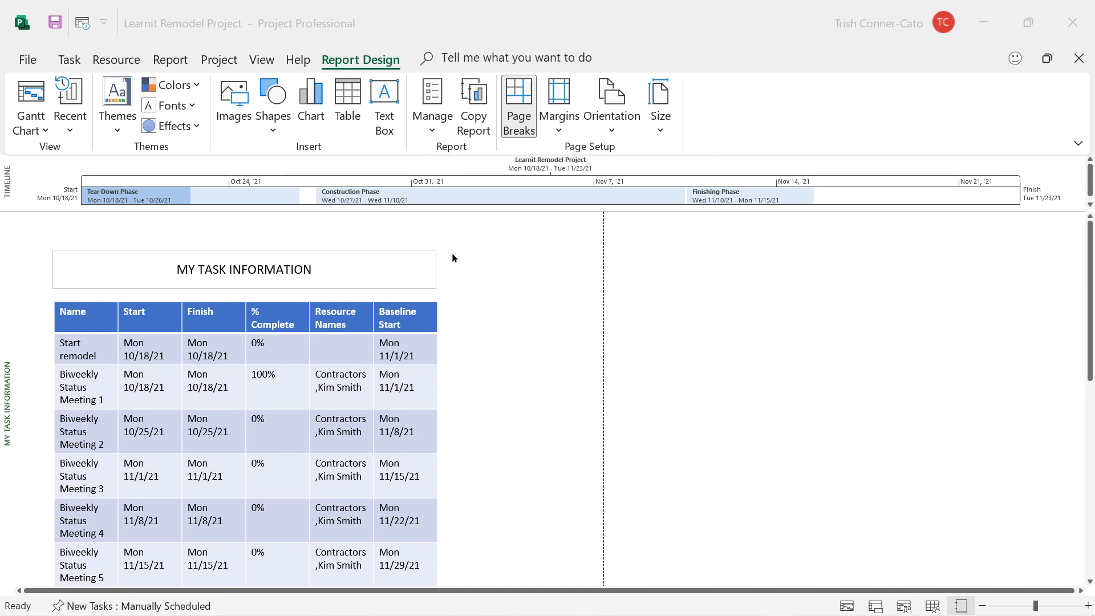
# - Look at the available Task Boards reports, and return to the Gantt Chart view
pyautogui.click(168, 62)
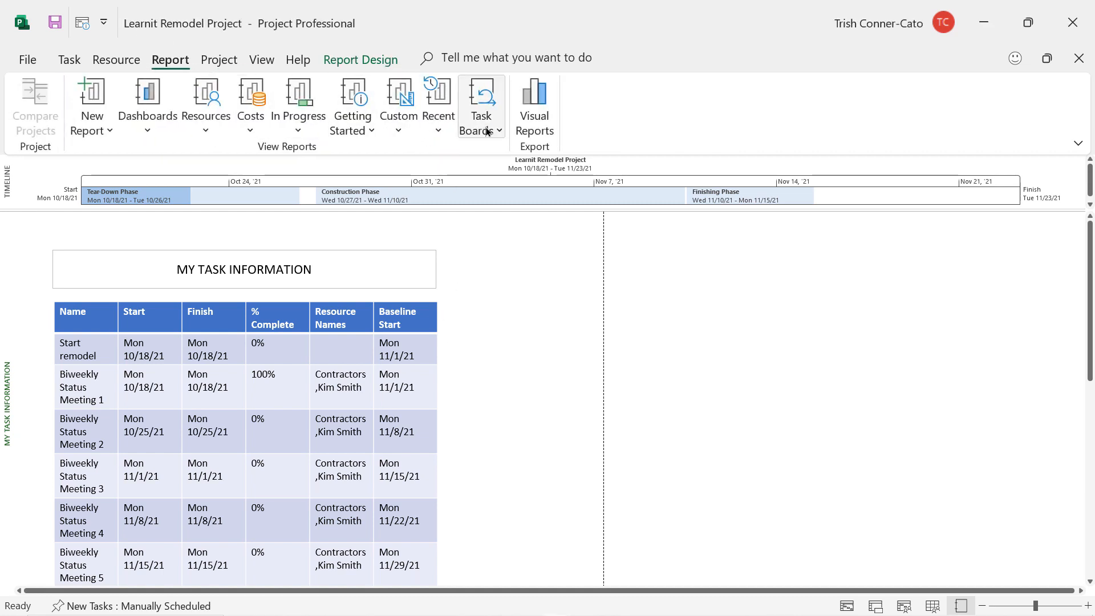
pyautogui.click(487, 131)
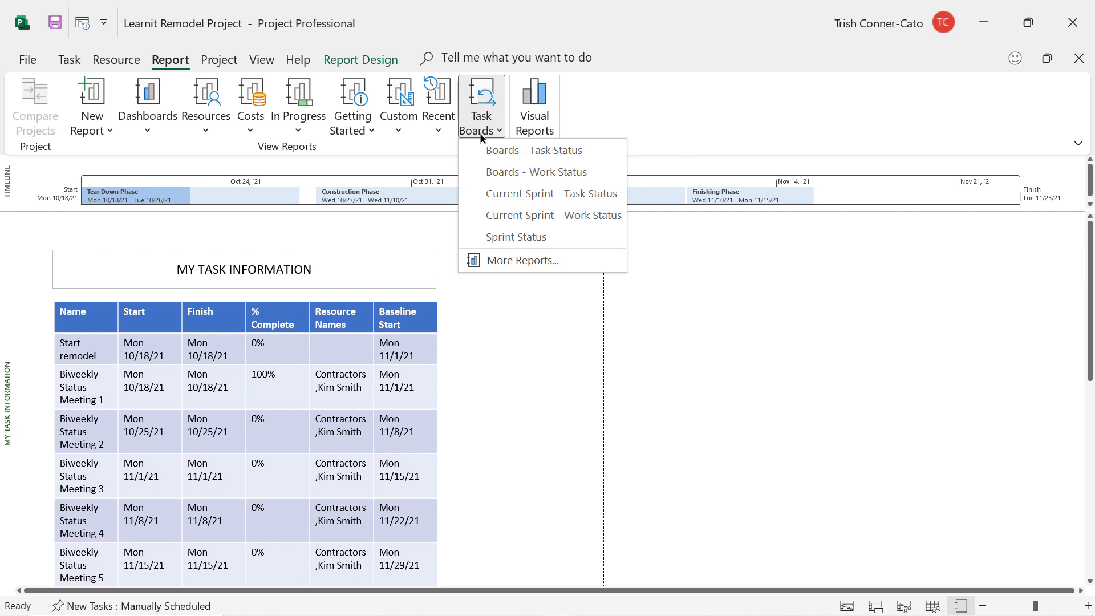
pyautogui.click(64, 60)
pyautogui.click(64, 59)
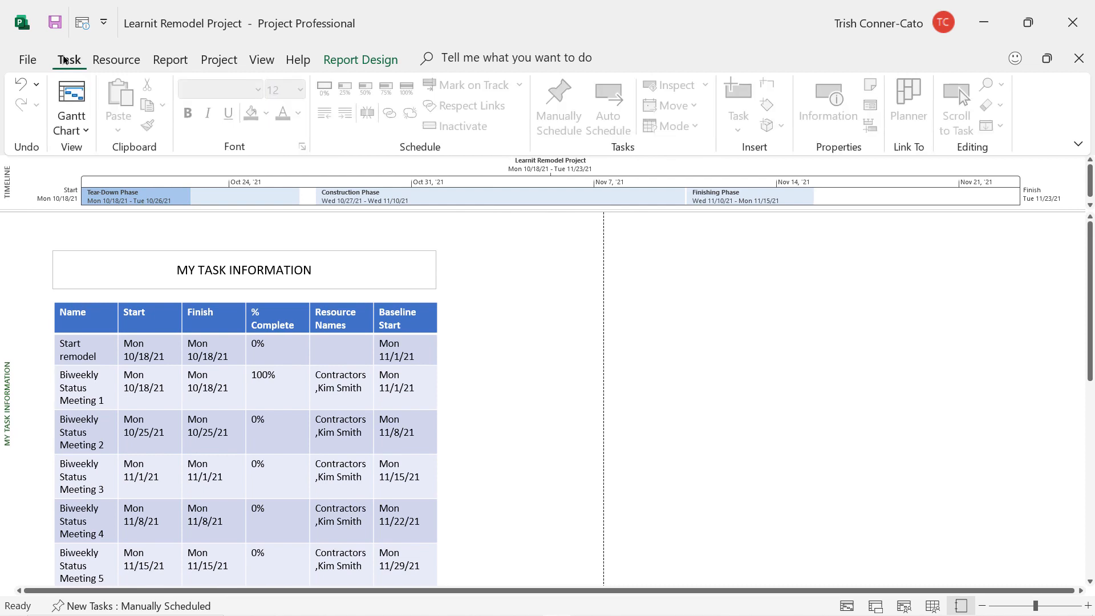
pyautogui.click(69, 93)
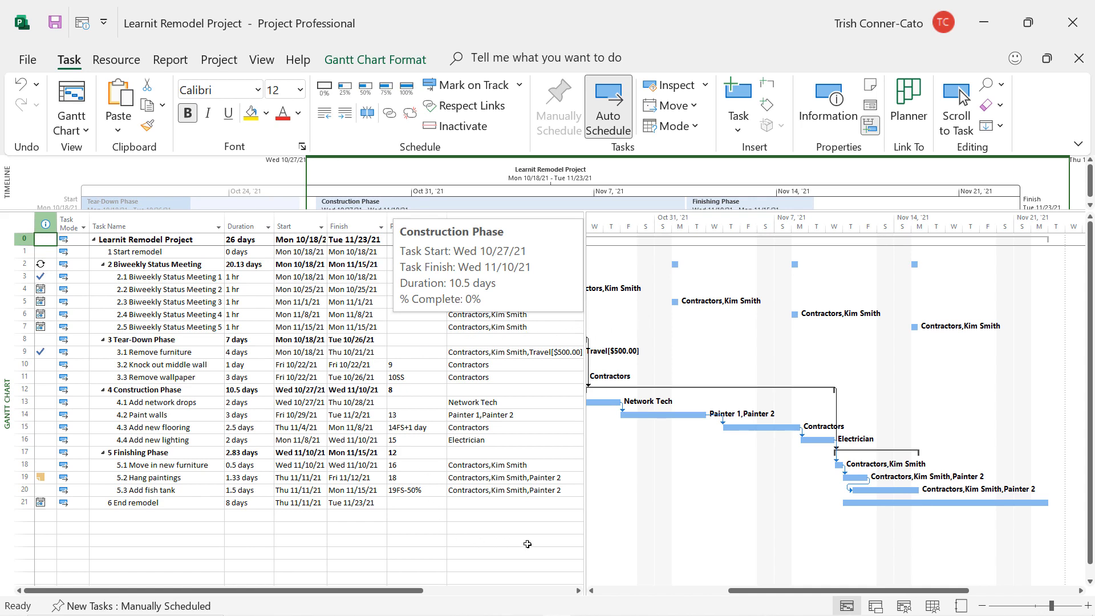
# - Widen the task table beyond Resource Names, and add the Show on Board column
pyautogui.click(526, 543)
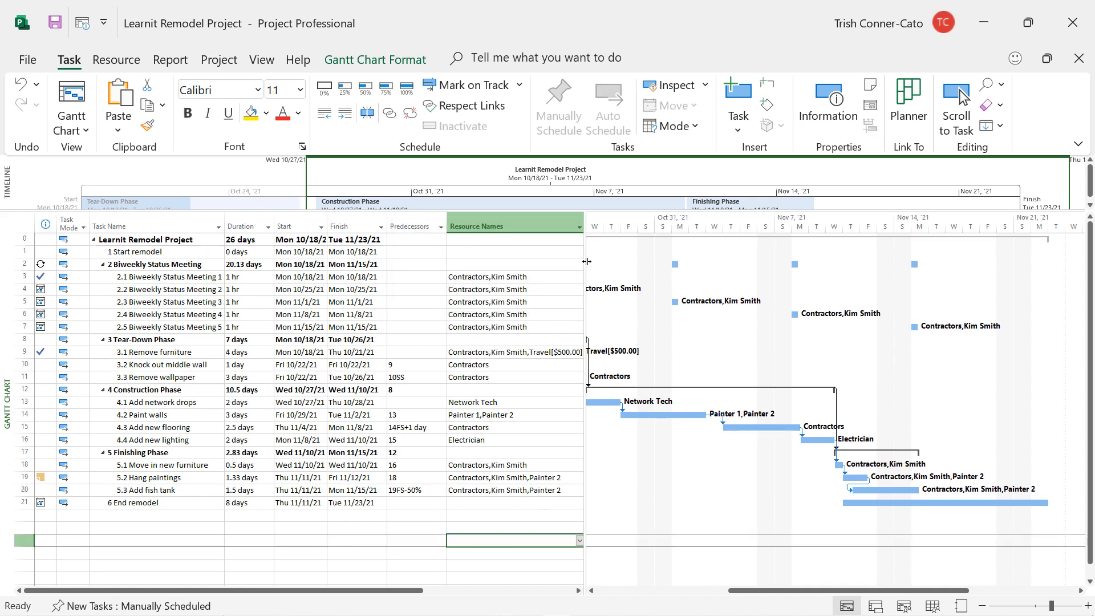
pyautogui.moveTo(582, 263); pyautogui.dragTo(659, 300)
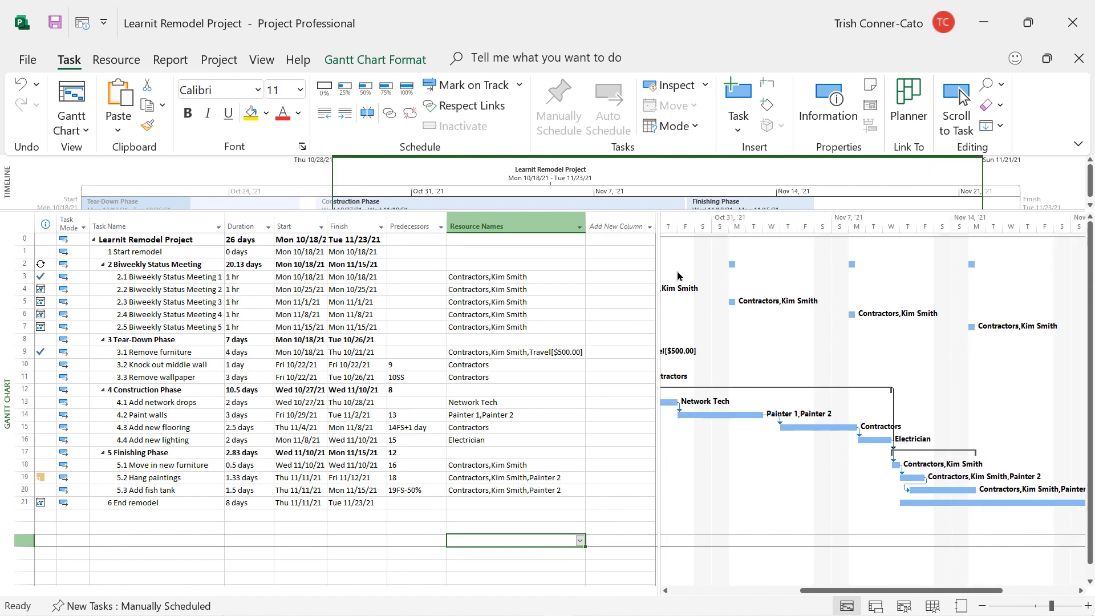
pyautogui.click(619, 222)
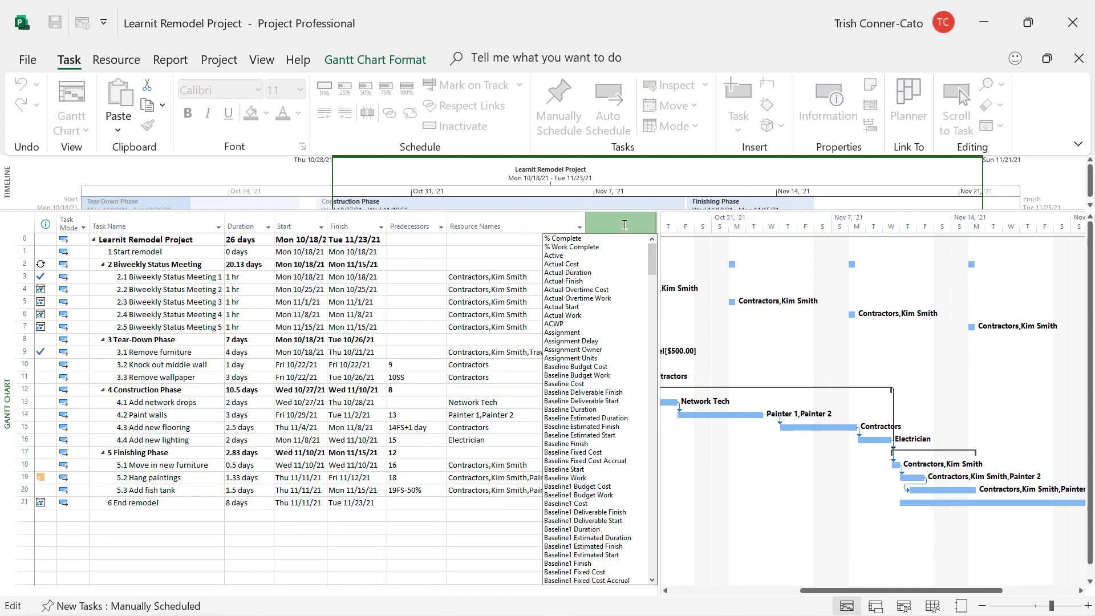
pyautogui.write('sho')
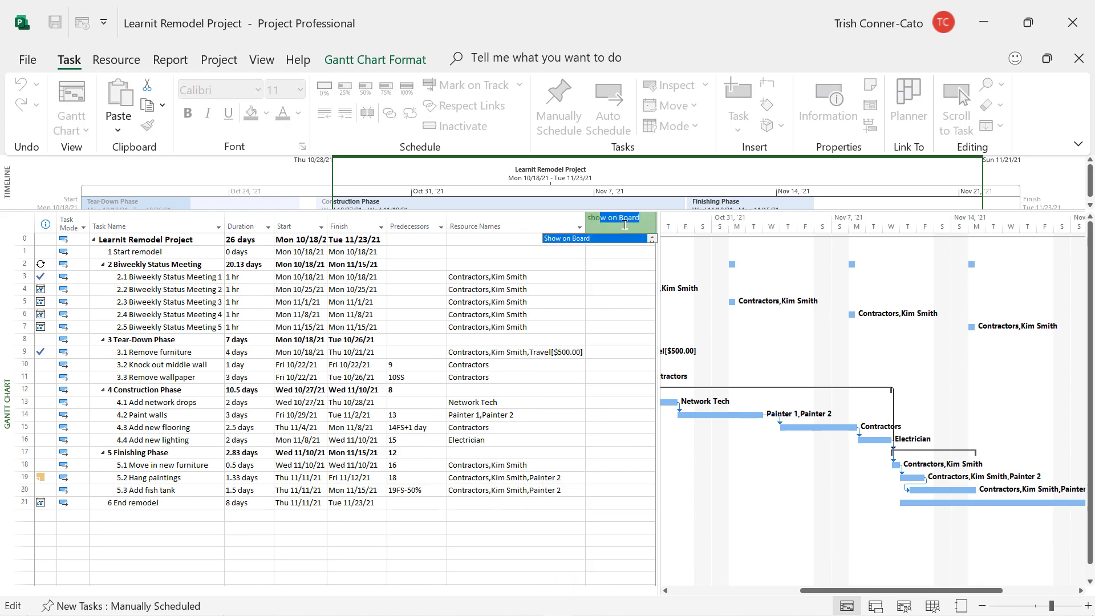
pyautogui.click(577, 240)
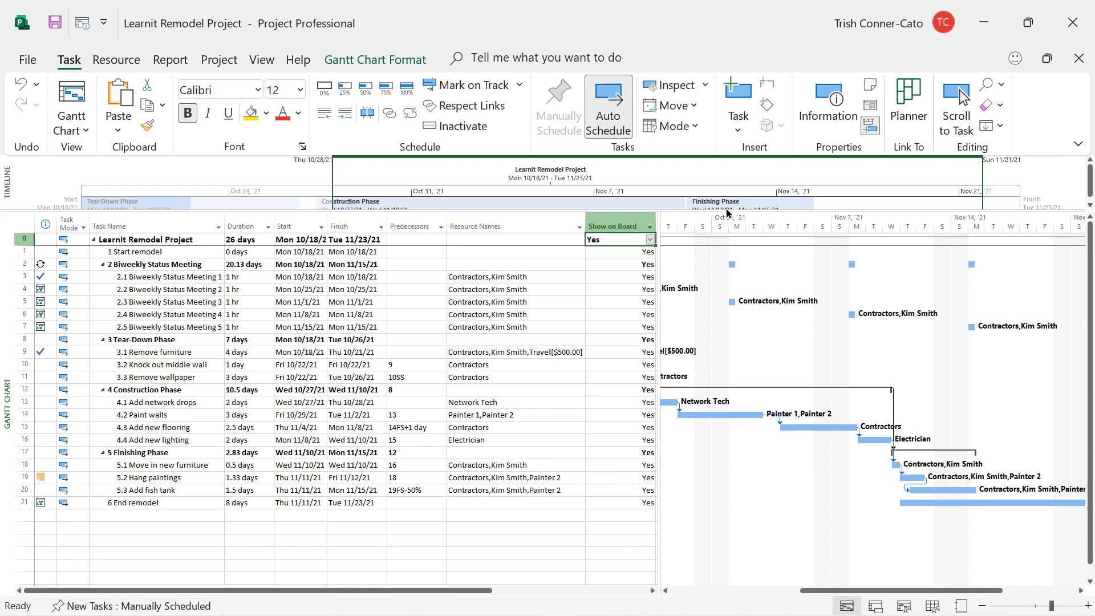
# - Hide the Show on Board column, and narrow the task table back to the Resource Names column
pyautogui.rightClick(618, 223)
pyautogui.click(672, 375)
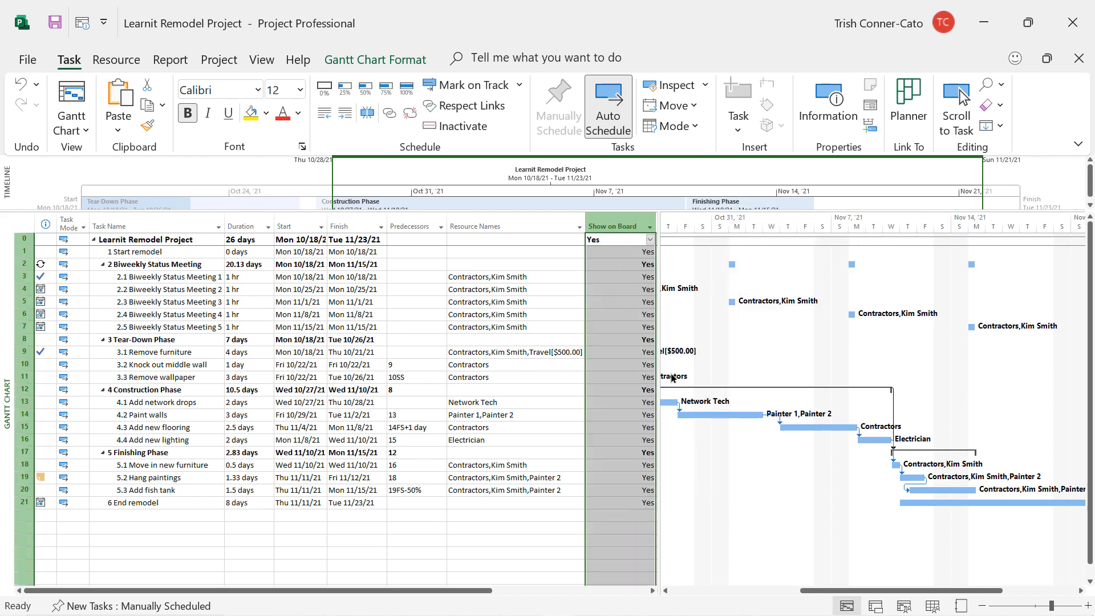
pyautogui.moveTo(659, 319); pyautogui.dragTo(585, 314)
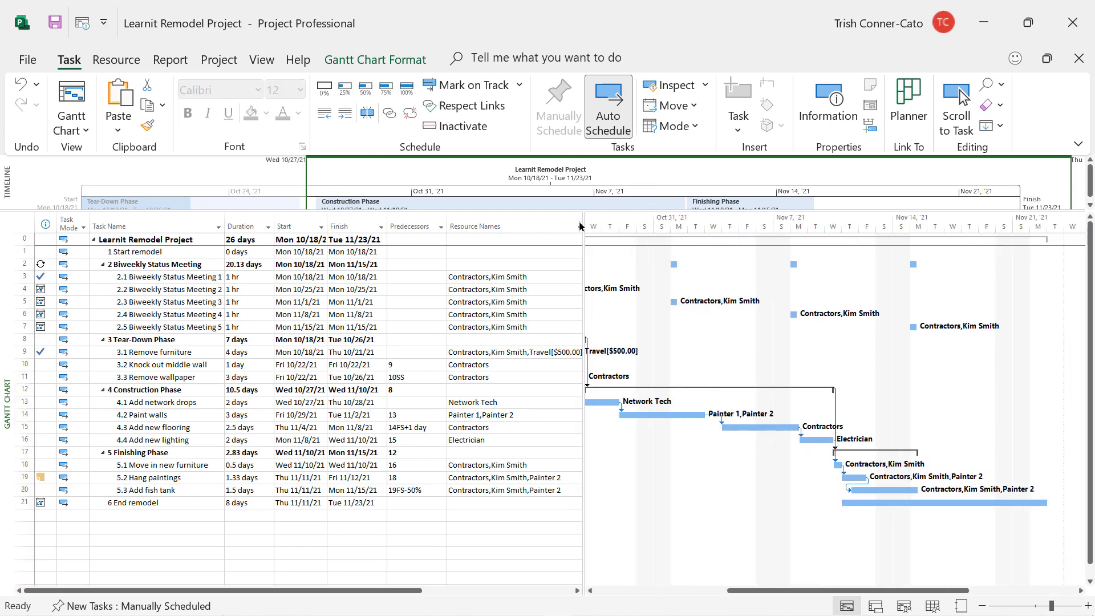
# - Switch to the Task Board view, and look over the cards in the Not Started column
pyautogui.click(260, 60)
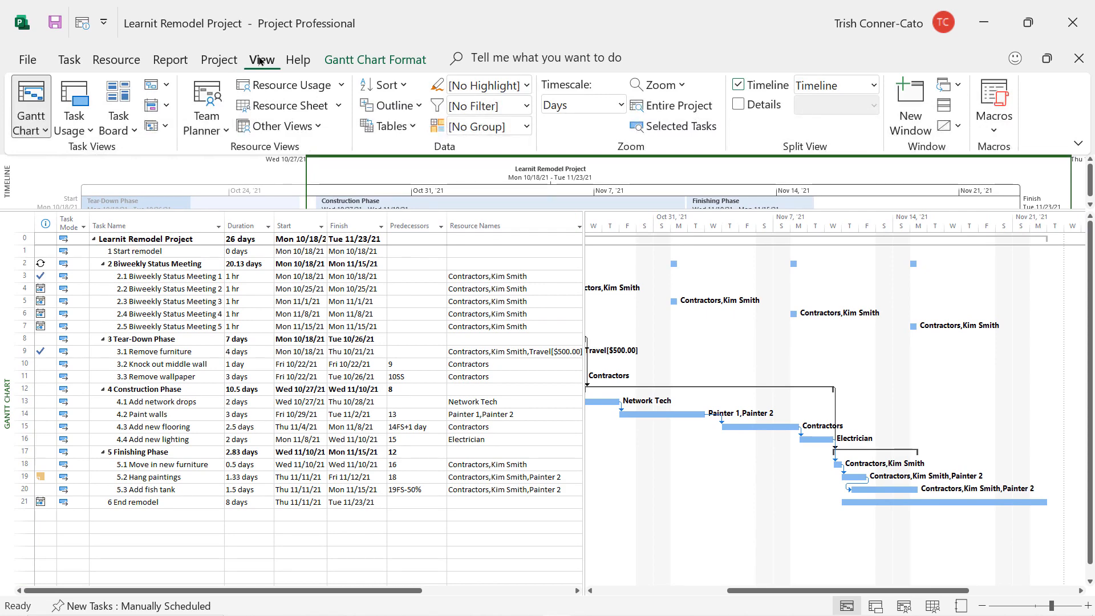
pyautogui.click(122, 97)
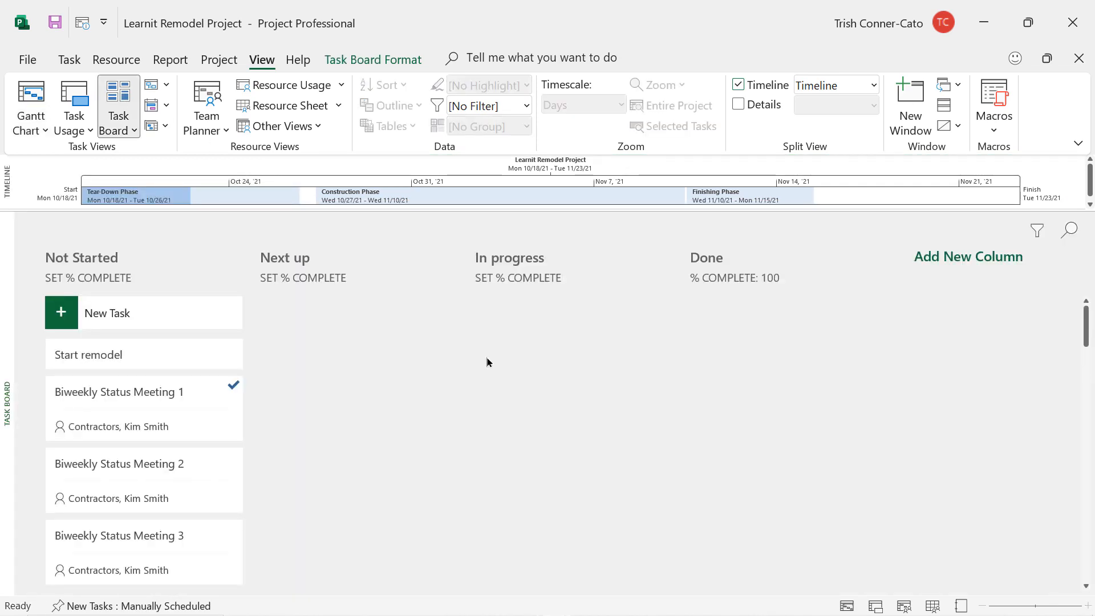
pyautogui.scroll(-1, 446, 357)
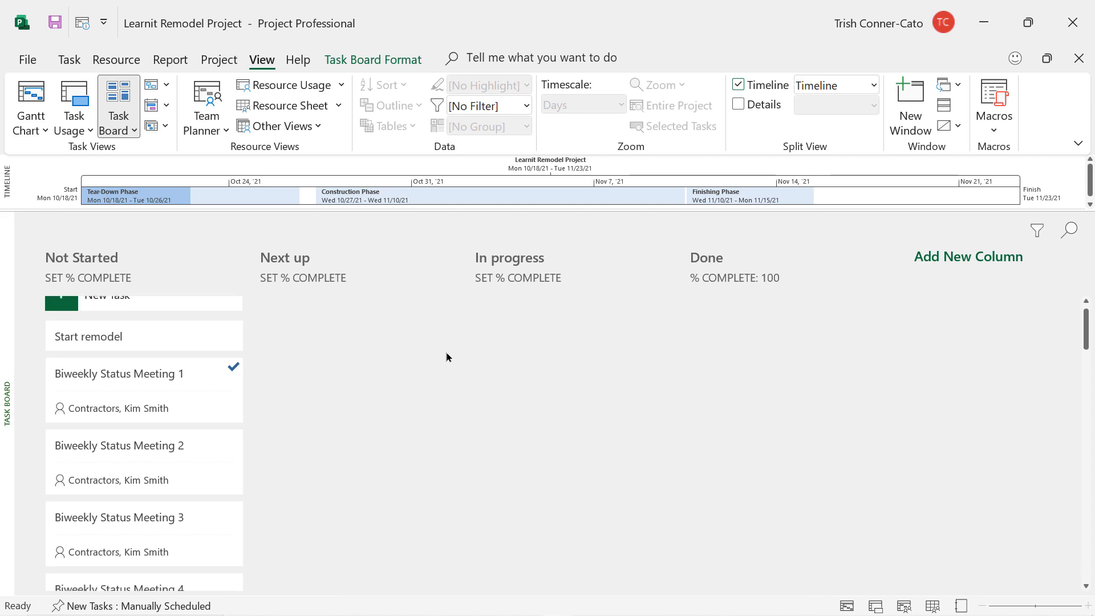
pyautogui.scroll(1, 446, 357)
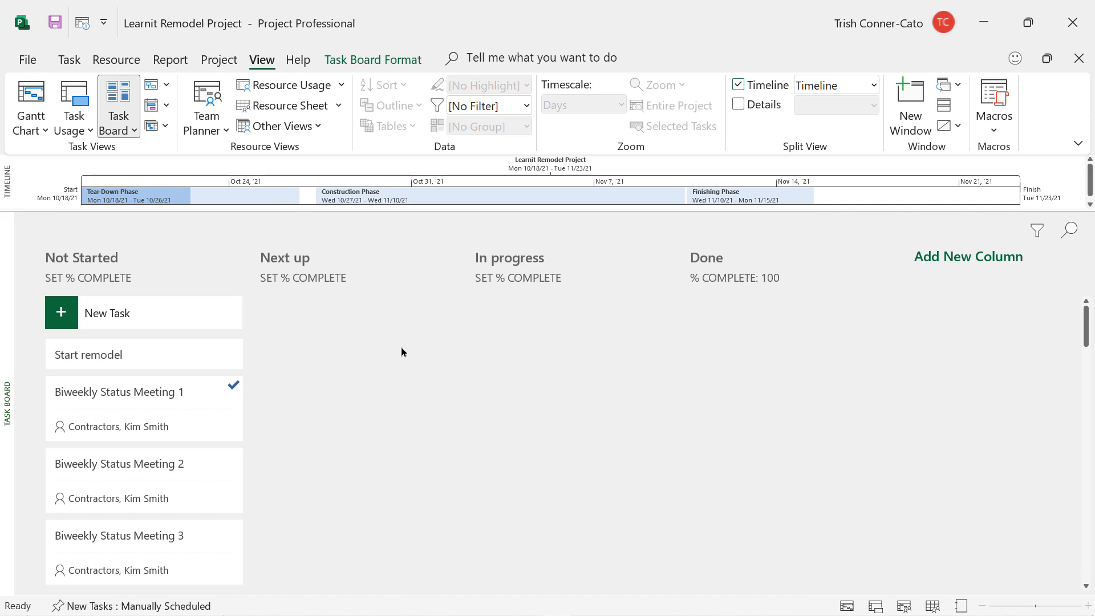
# - Customize the task board cards to show Baseline Start and Baseline Finish as additional fields
pyautogui.click(355, 66)
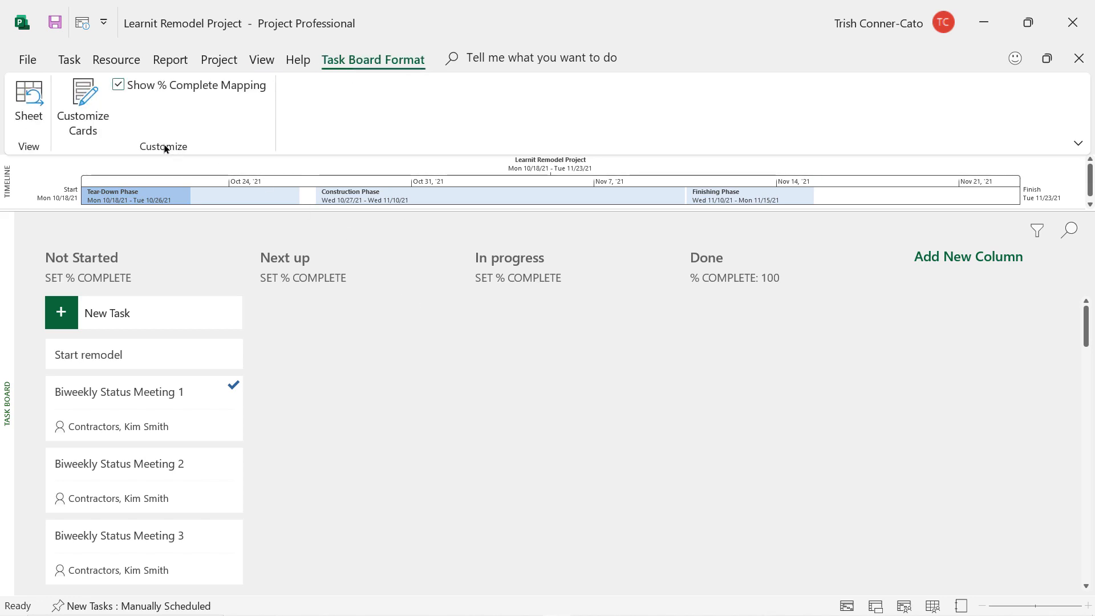
pyautogui.click(91, 113)
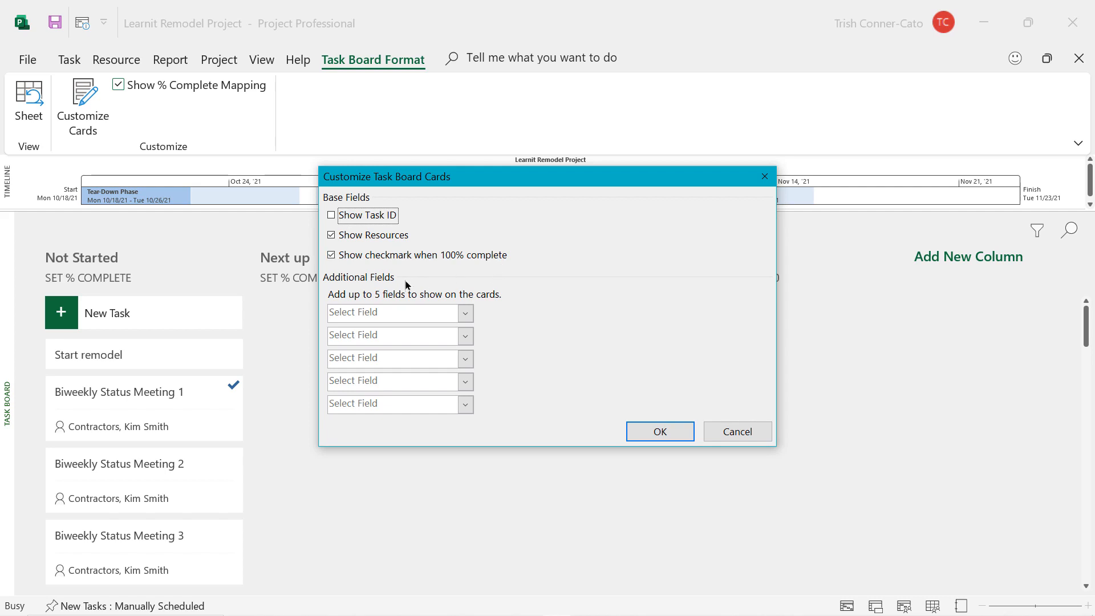
pyautogui.click(466, 318)
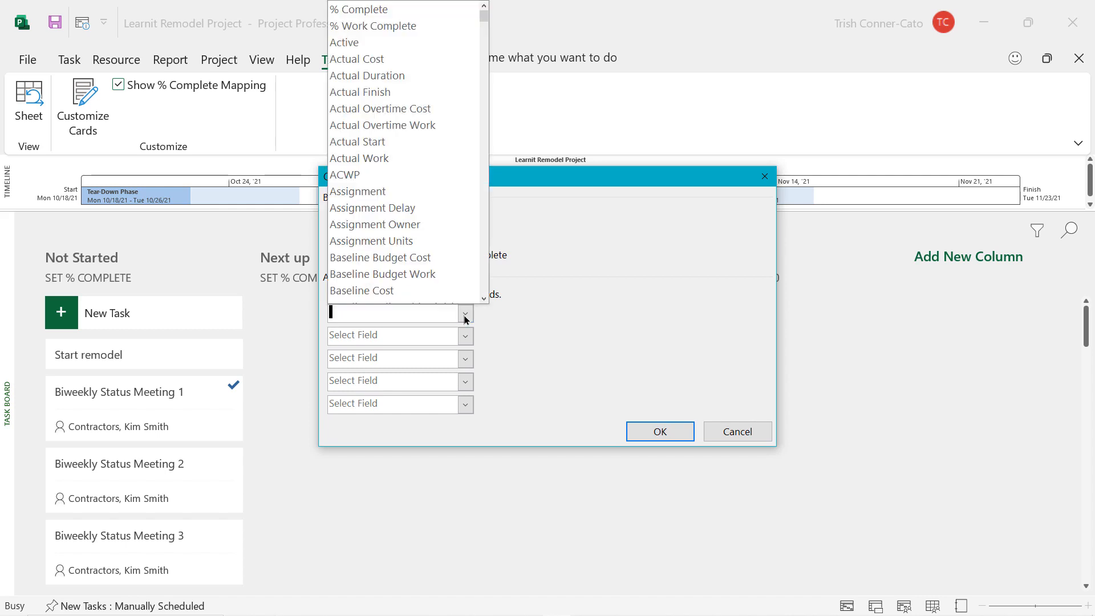
pyautogui.write('Baseline Budget Cost')
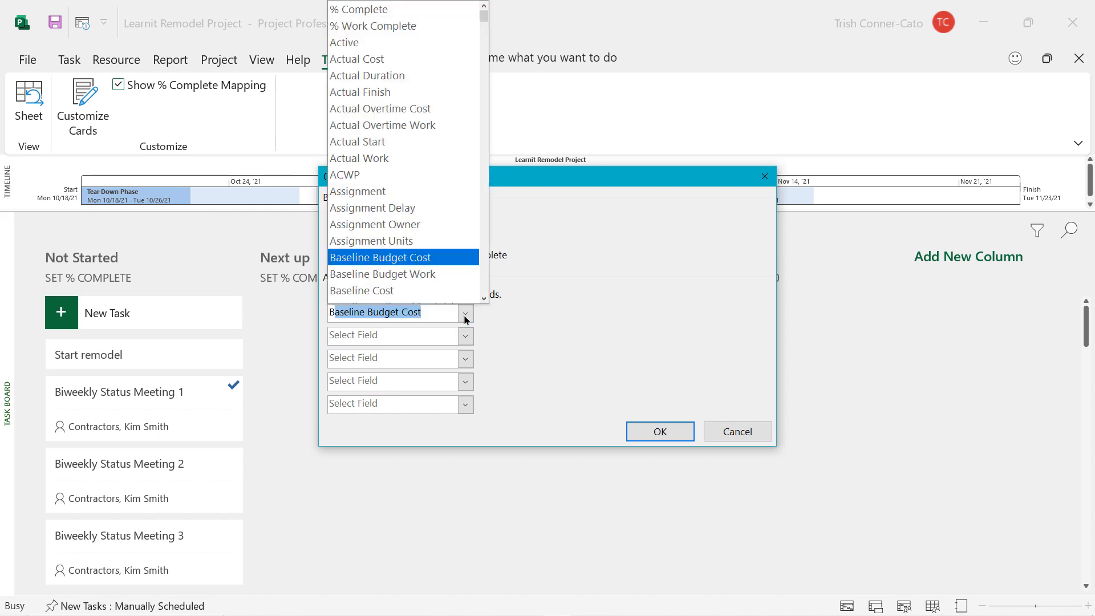
pyautogui.scroll(-2, 418, 275)
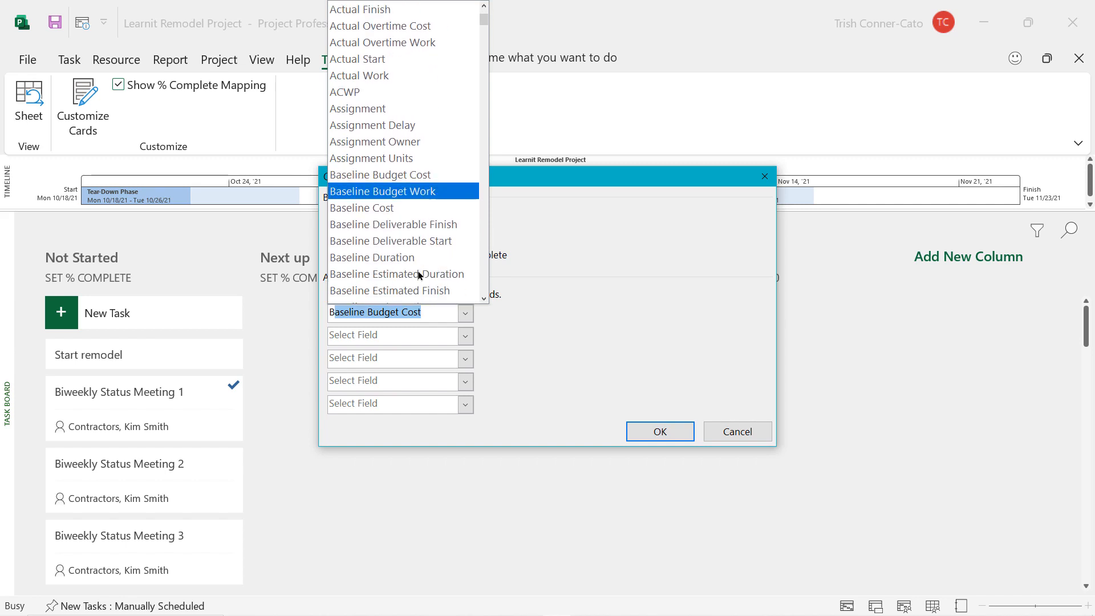
pyautogui.scroll(-2, 418, 275)
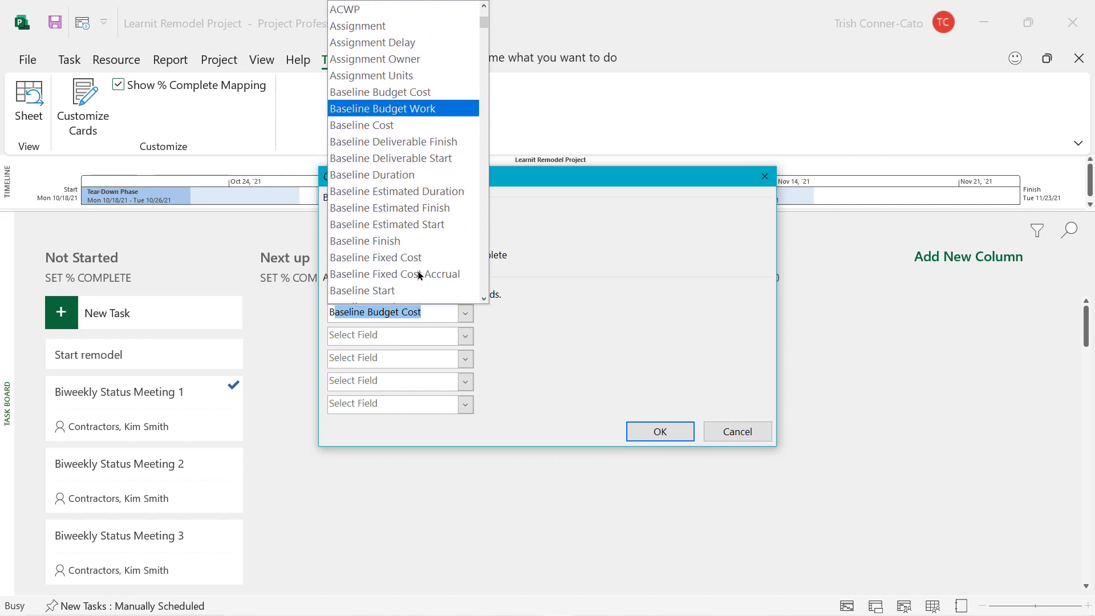
pyautogui.click(404, 291)
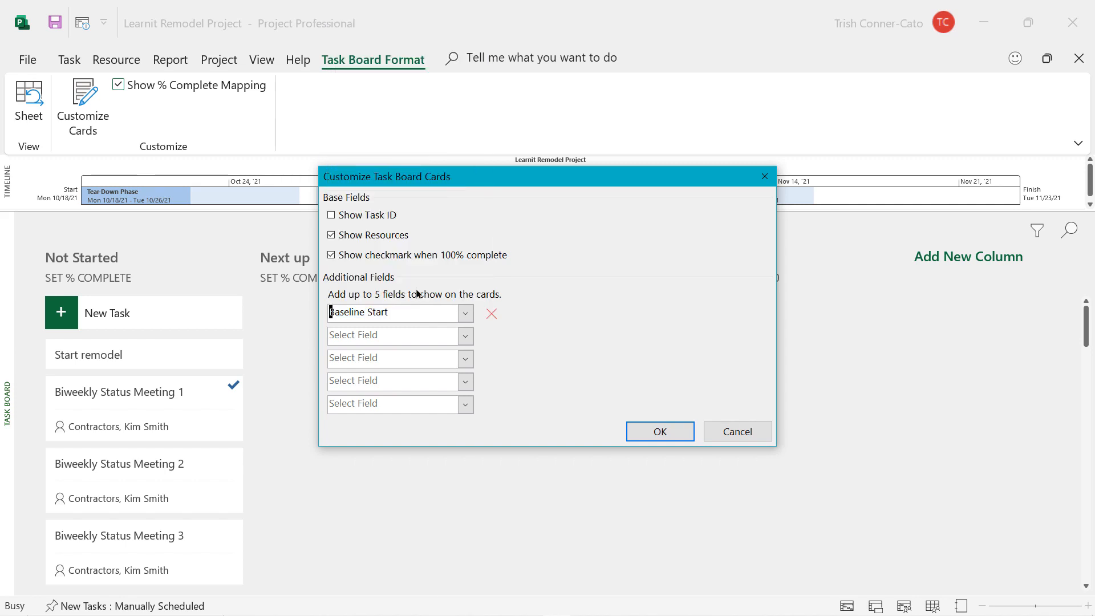
pyautogui.click(465, 337)
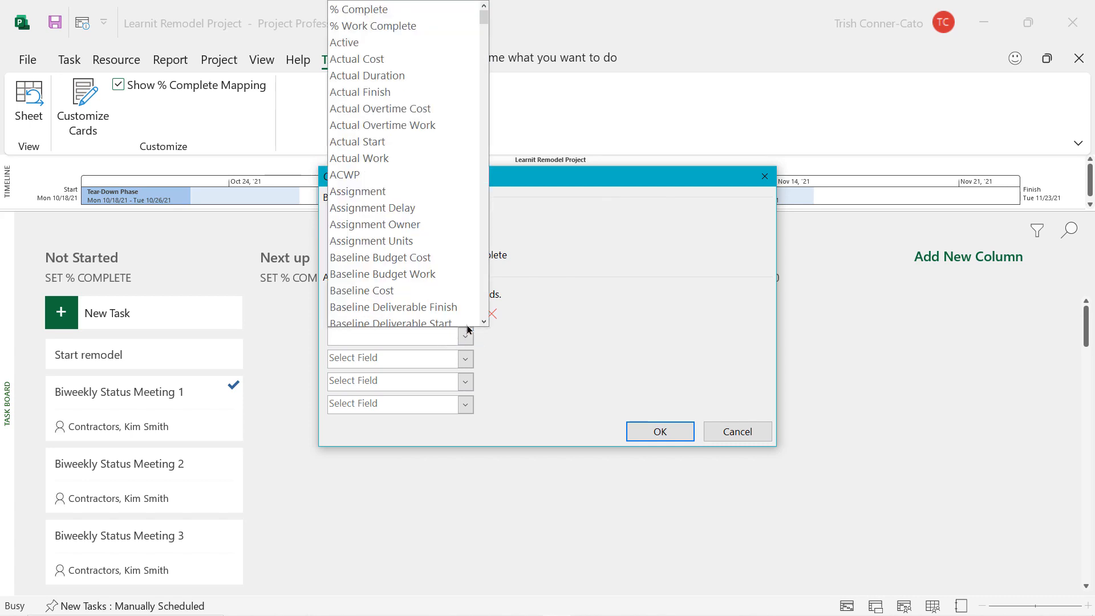
pyautogui.scroll(-3, 441, 288)
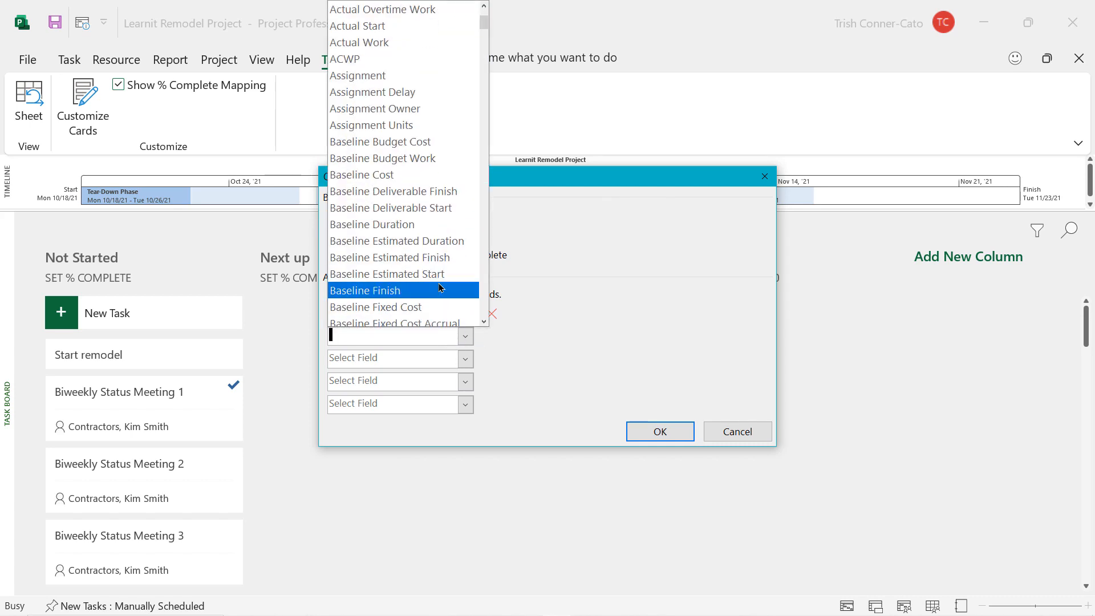
pyautogui.click(441, 289)
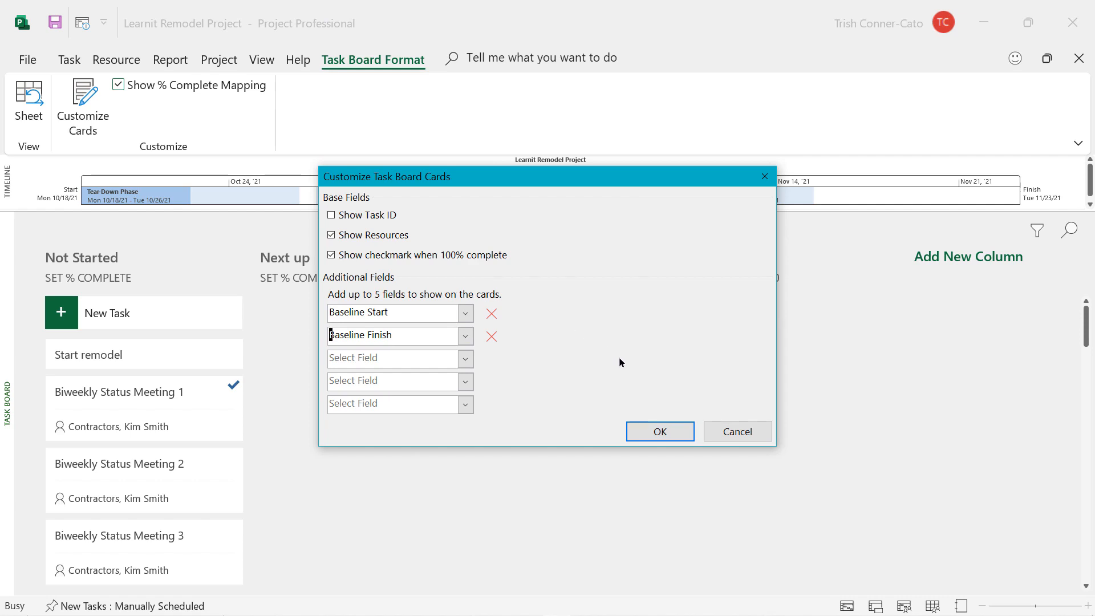
pyautogui.click(659, 431)
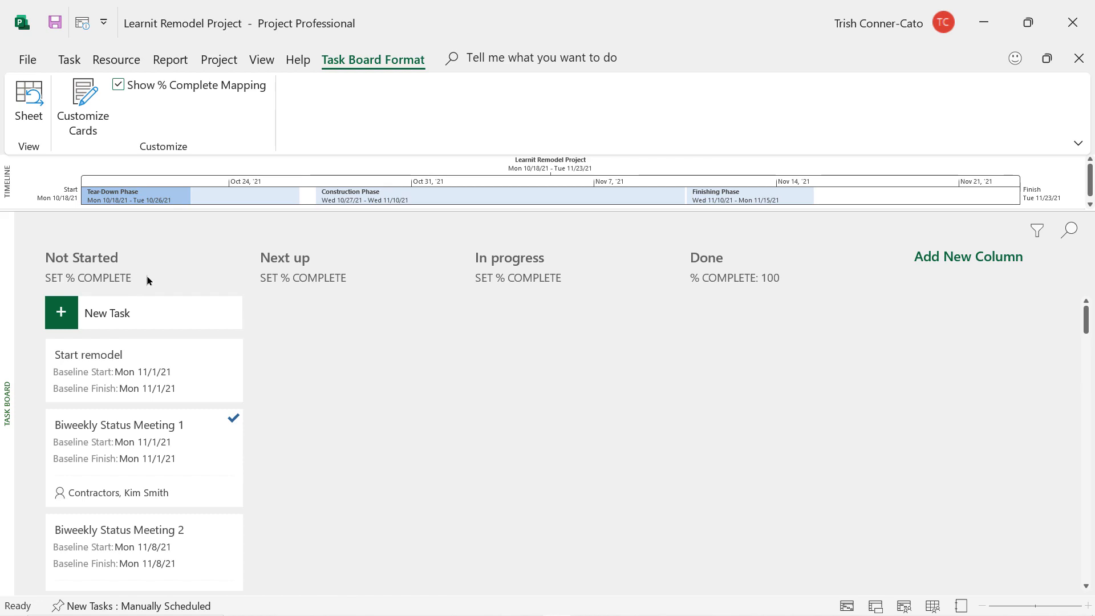
# - Set the board columns' % complete values to 0 for Not Started, 5 for Next up and 50 for In progress
pyautogui.click(130, 278)
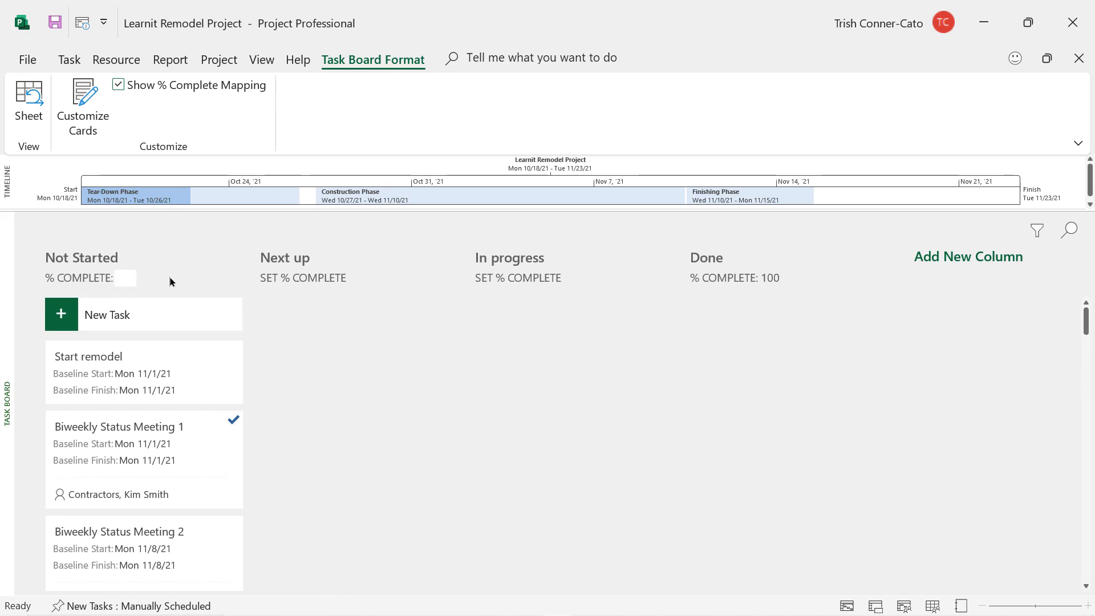
pyautogui.write('0')
pyautogui.press('Return')
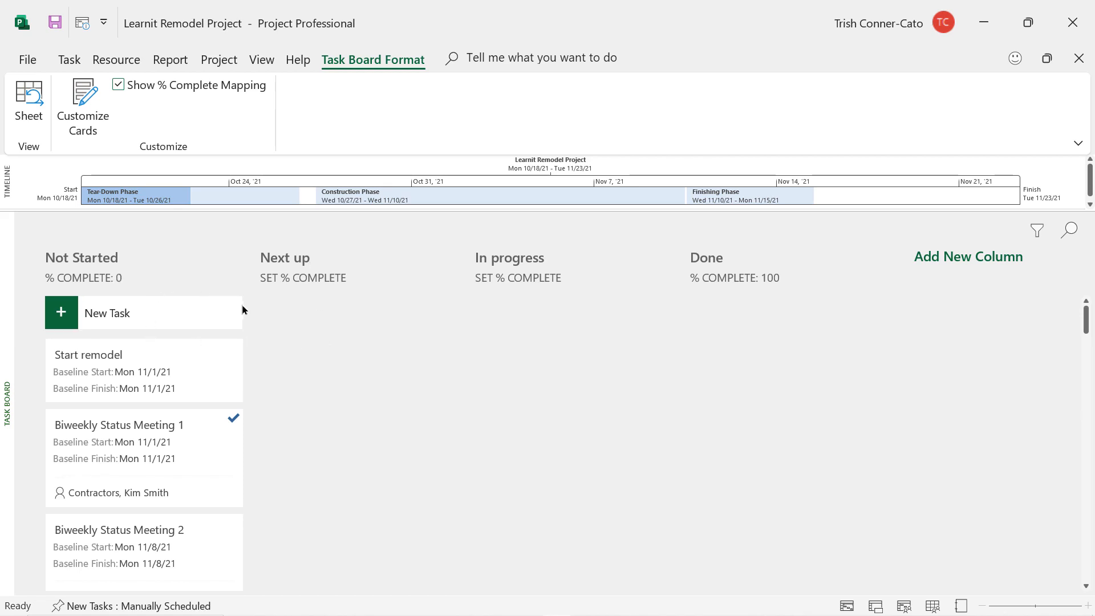
pyautogui.click(326, 281)
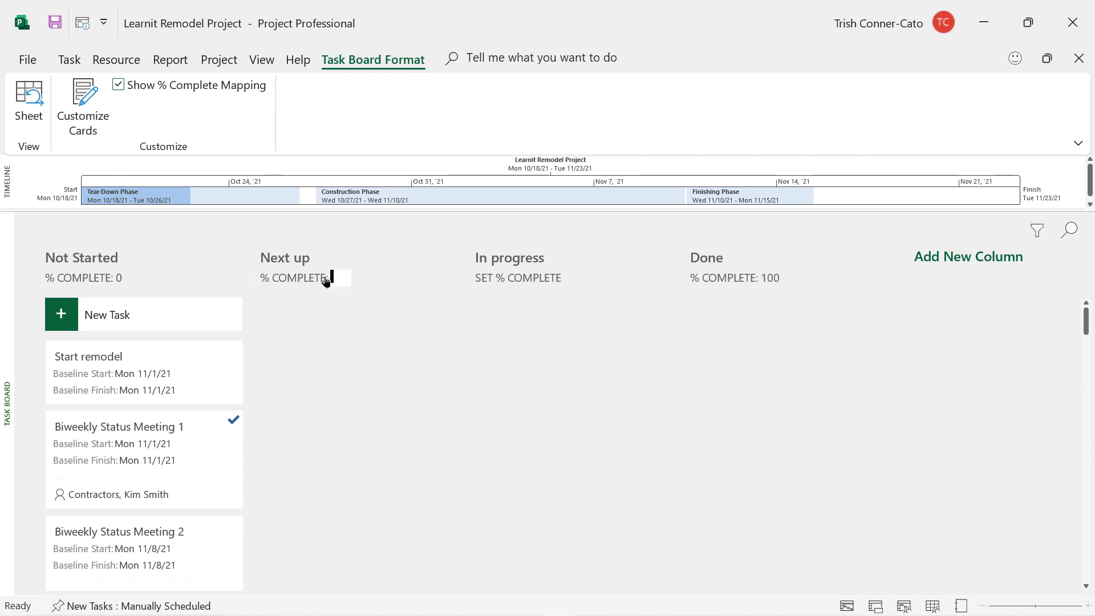
pyautogui.write('5')
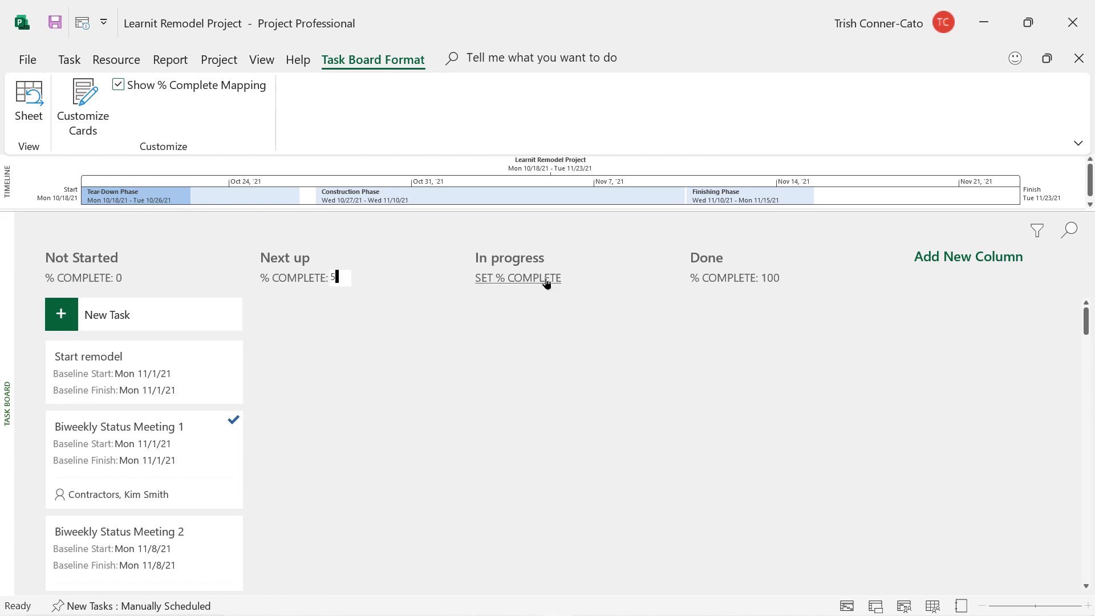
pyautogui.click(514, 282)
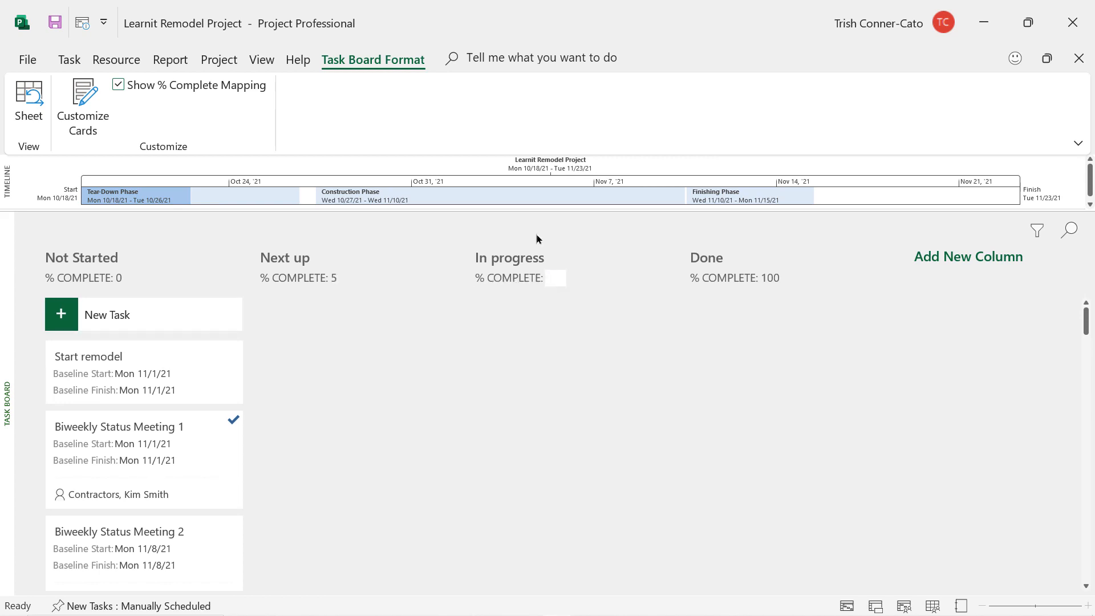
pyautogui.write('50')
pyautogui.click(515, 289)
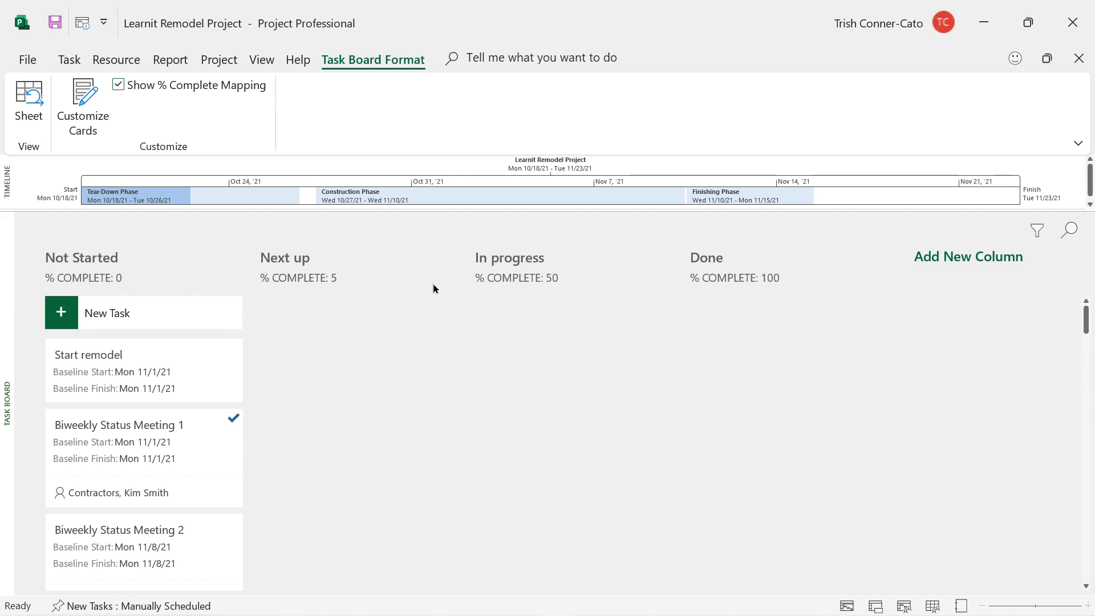
# - Open the sprint management settings and rename Sprint 1 as Week 1
pyautogui.click(227, 63)
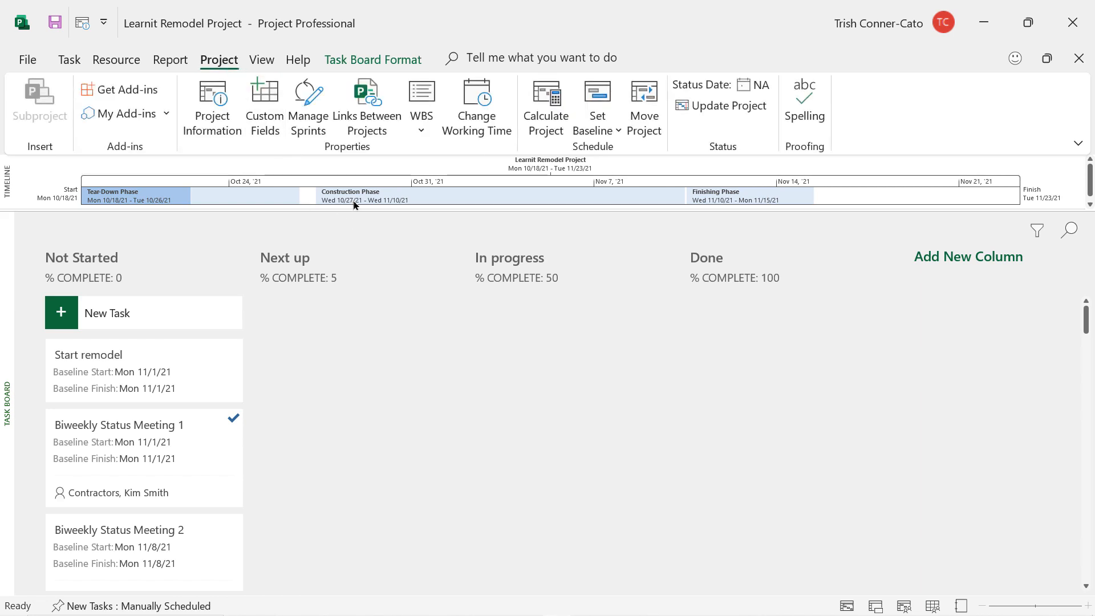
pyautogui.click(307, 106)
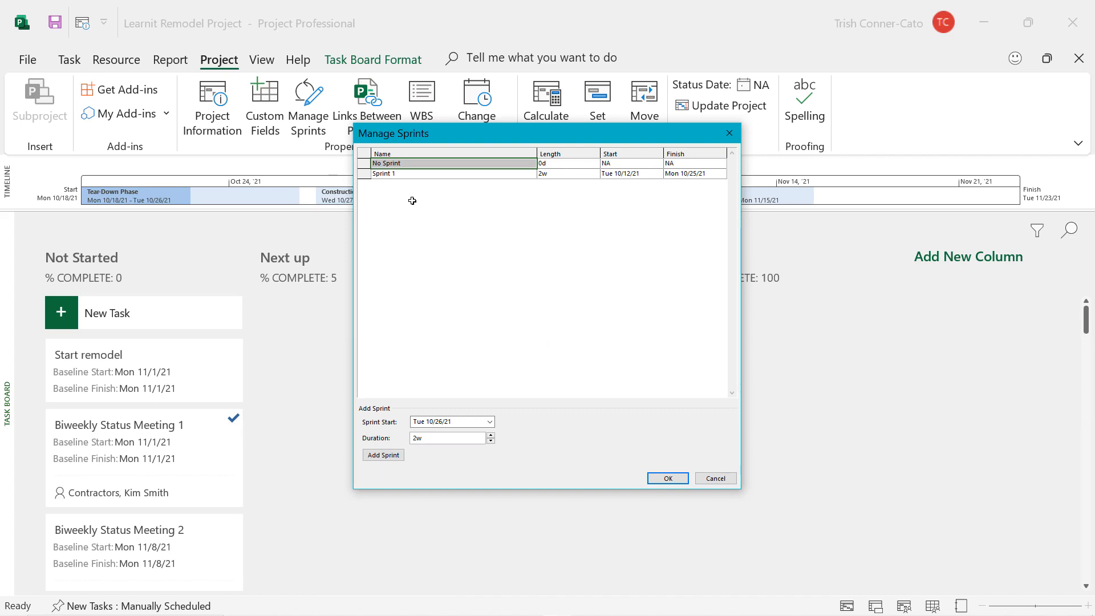
pyautogui.click(402, 174)
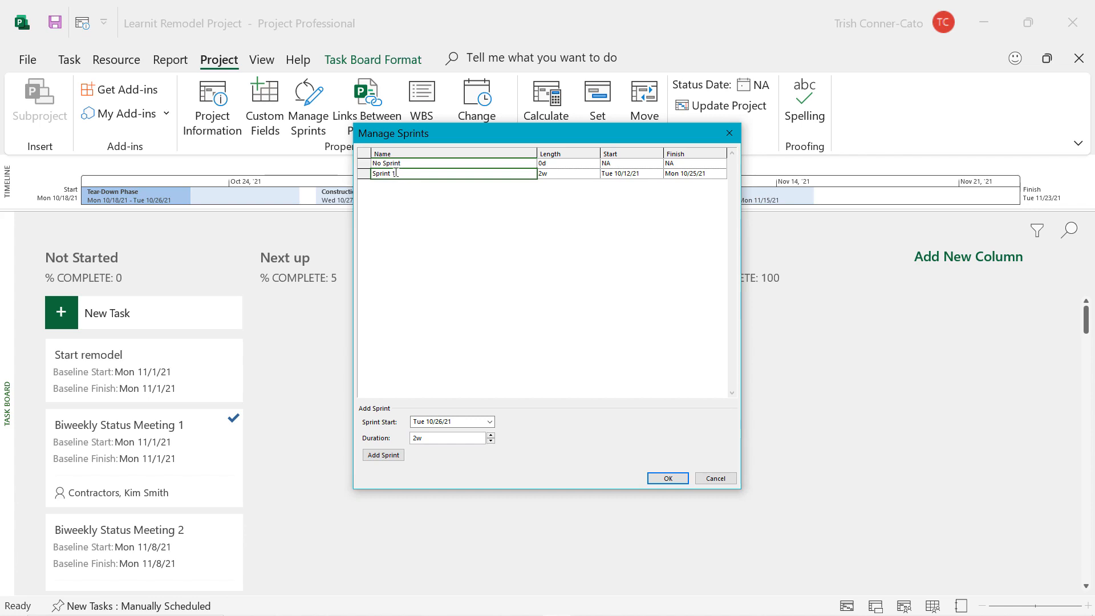
pyautogui.click(396, 173)
pyautogui.press('BackSpace')
pyautogui.press('BackSpace')
pyautogui.press('BackSpace')
pyautogui.press('BackSpace')
pyautogui.press('BackSpace')
pyautogui.press('BackSpace')
pyautogui.press('BackSpace')
pyautogui.press('BackSpace')
pyautogui.write('Week 1')
pyautogui.click(562, 196)
# - Set the Week 1 sprint to start on Mon 10/18/21 and finish on Fri 10/22/21
pyautogui.click(547, 175)
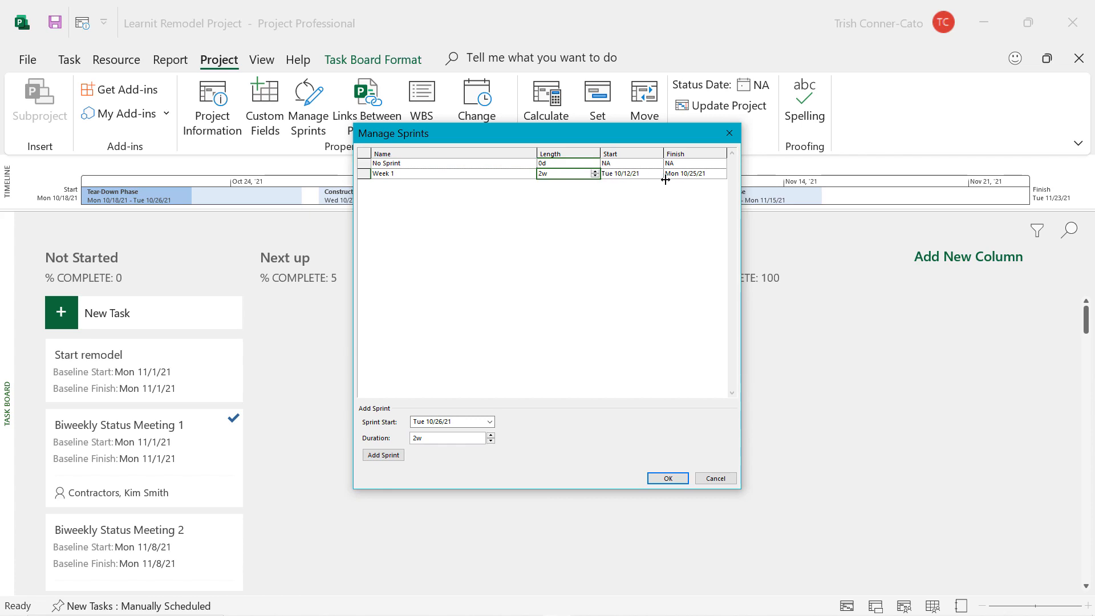
pyautogui.click(628, 177)
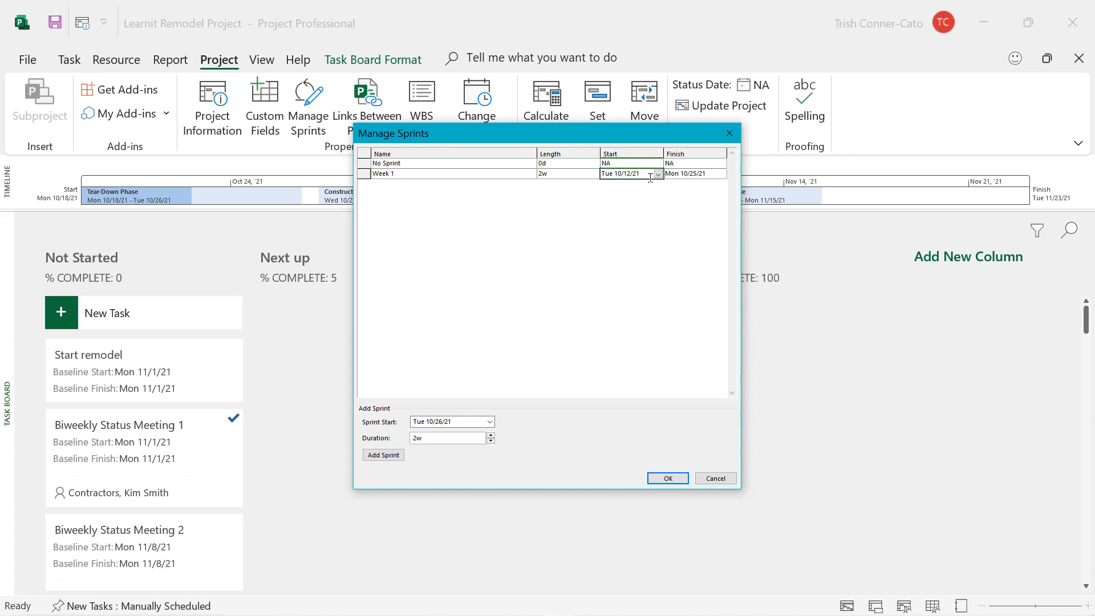
pyautogui.click(658, 174)
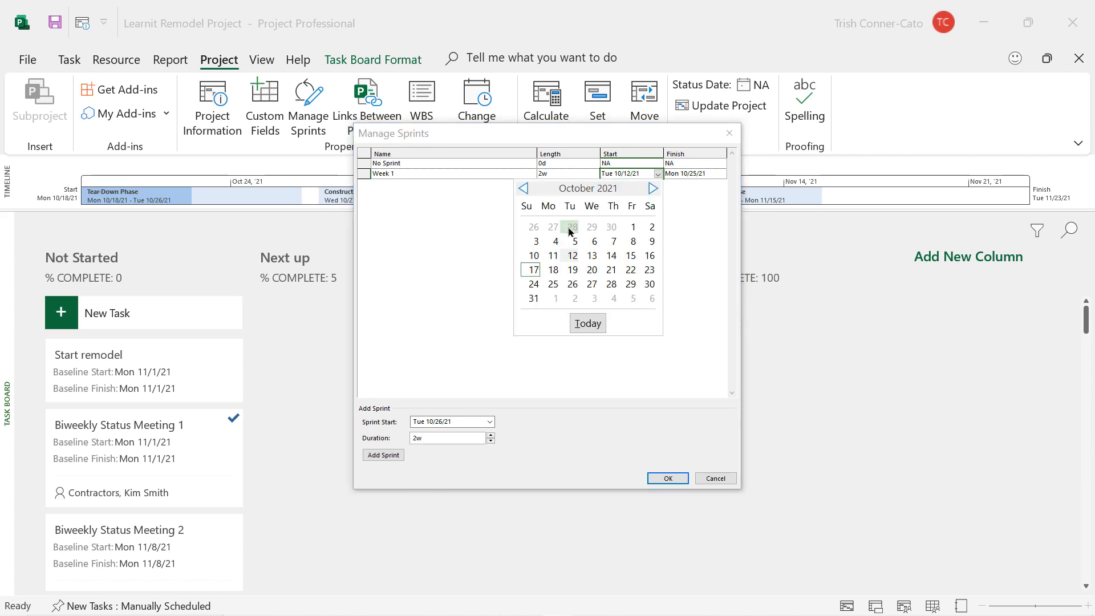
pyautogui.click(553, 270)
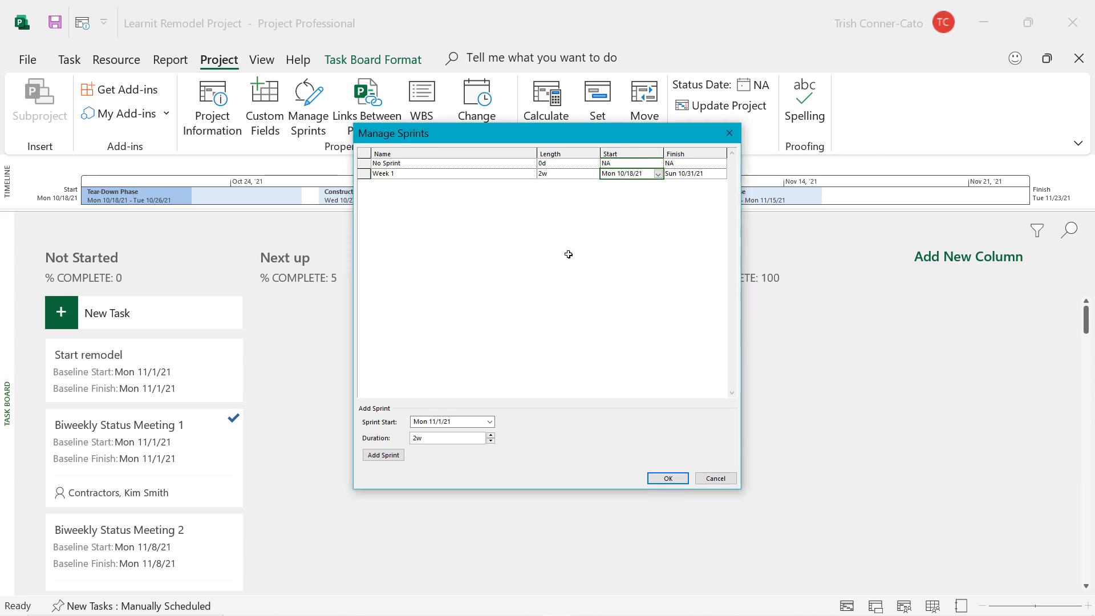
pyautogui.click(703, 174)
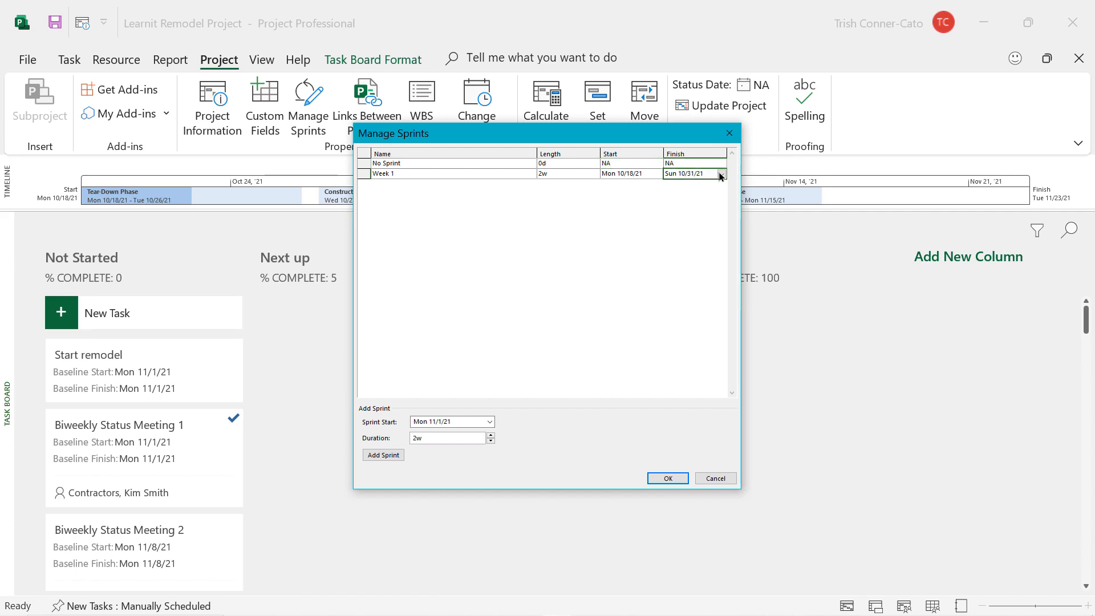
pyautogui.click(721, 174)
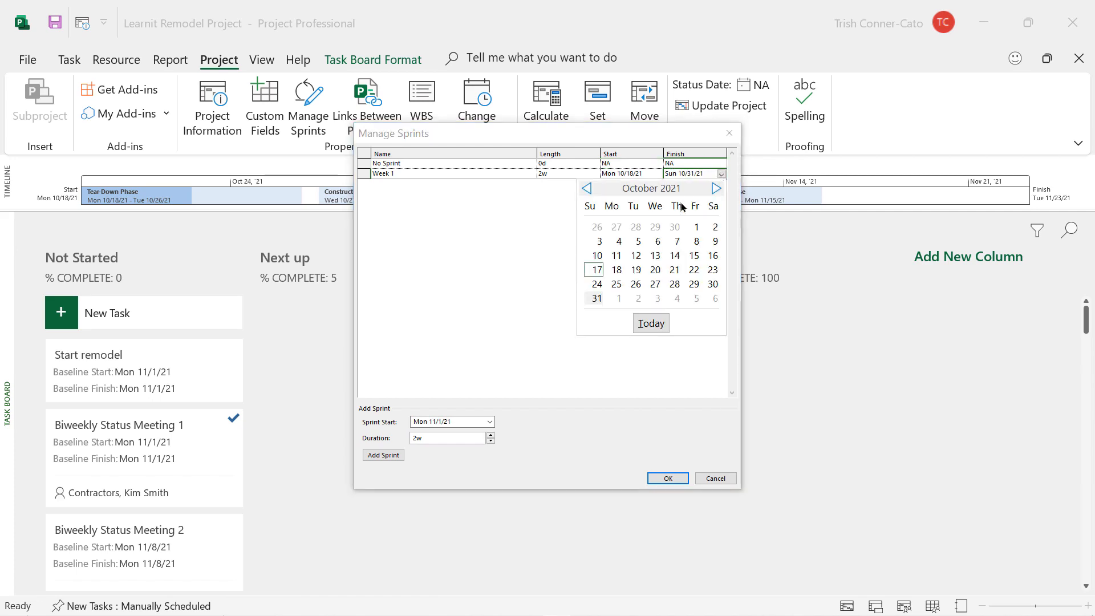
pyautogui.click(694, 270)
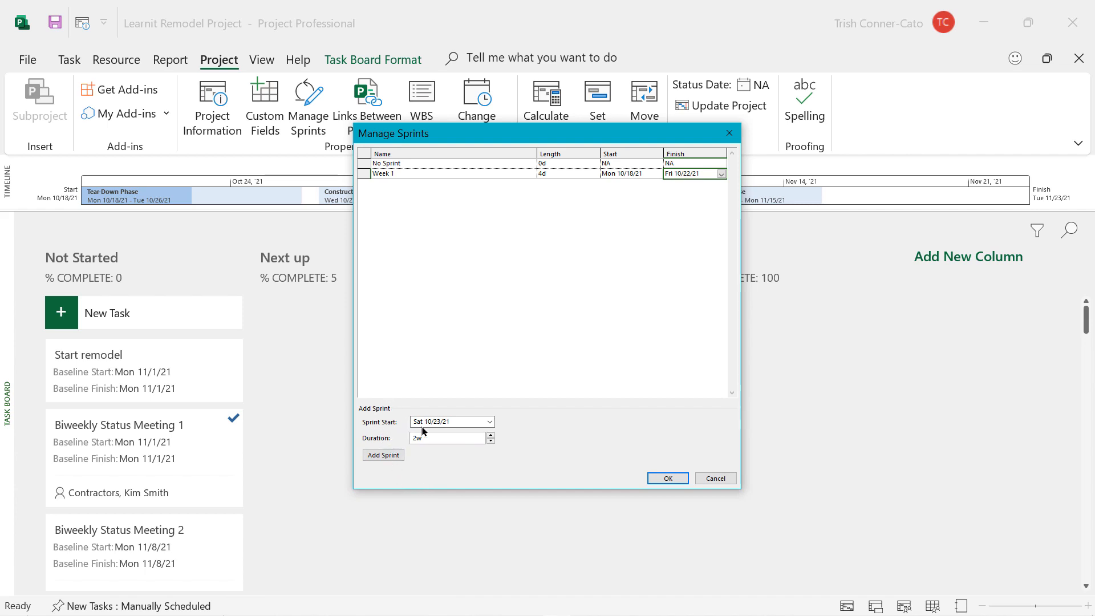
# - Set the start date of the new sprint being added to Mon 10/25/2021
pyautogui.click(489, 422)
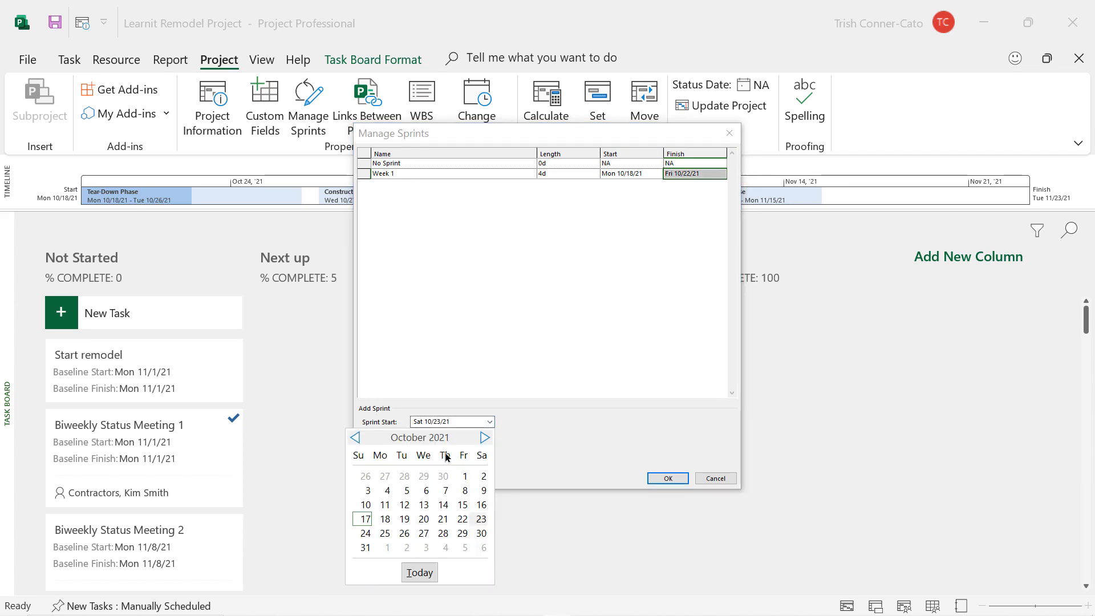
pyautogui.click(386, 533)
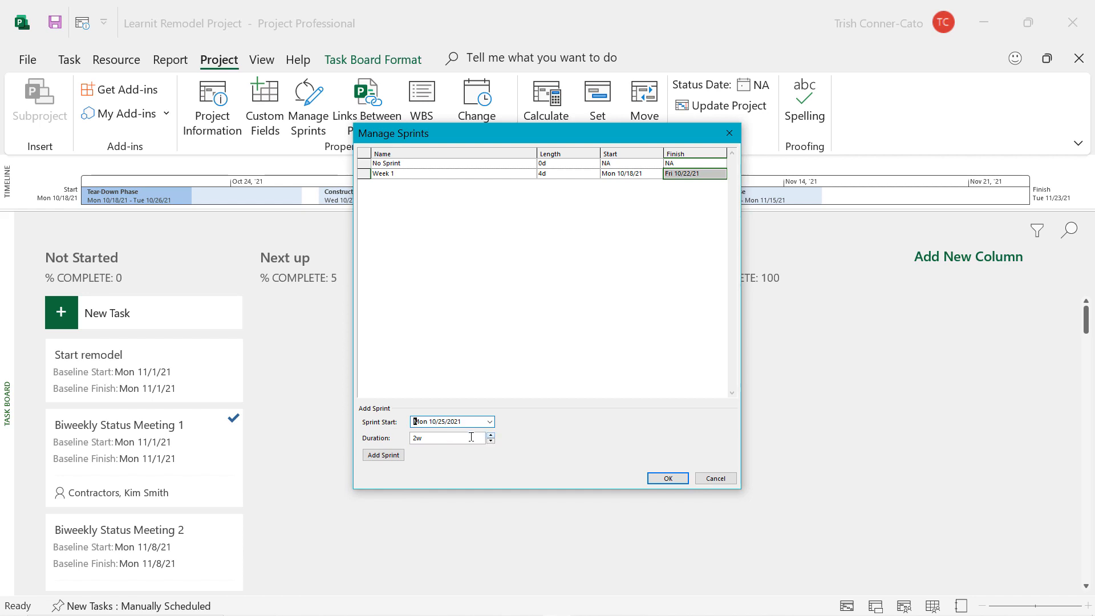
# - Add a 4d sprint starting Mon 10/25/2021 and rename it Week 2
pyautogui.moveTo(432, 435); pyautogui.dragTo(392, 436)
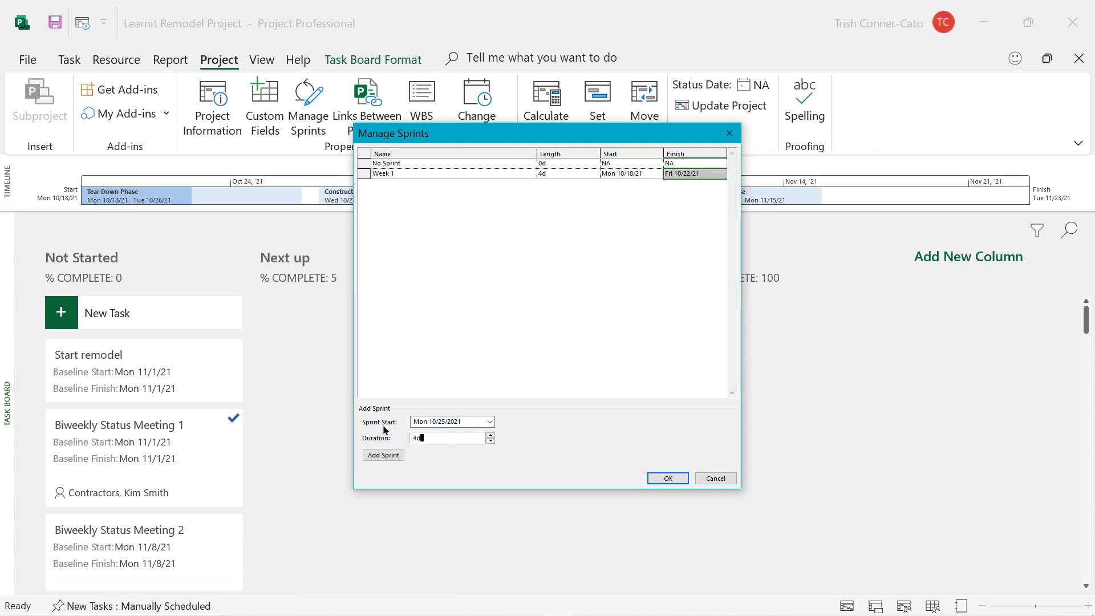
pyautogui.click(396, 460)
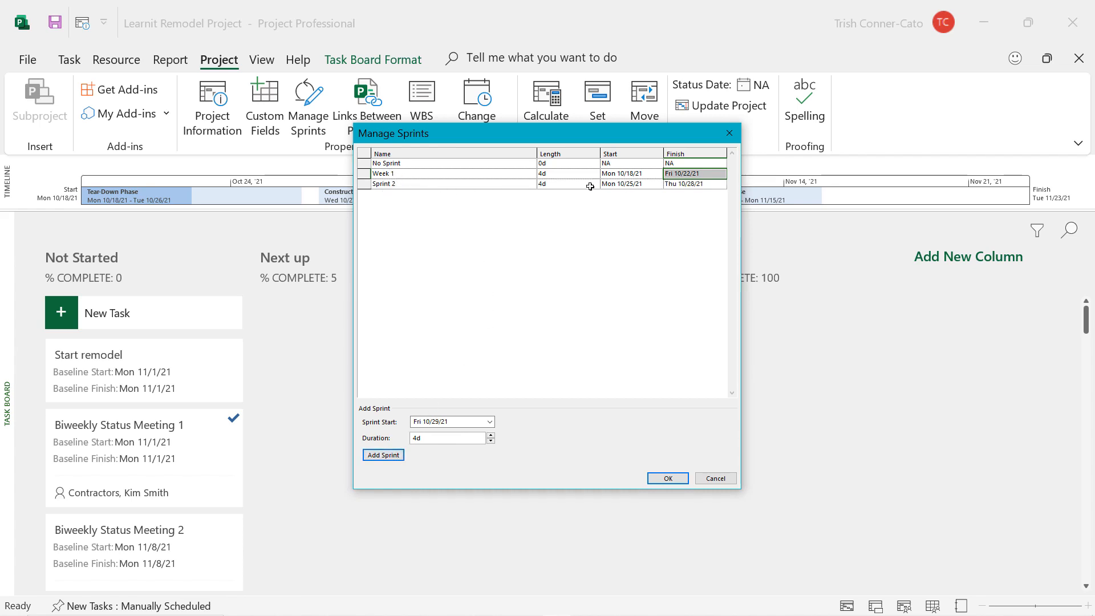
pyautogui.click(398, 184)
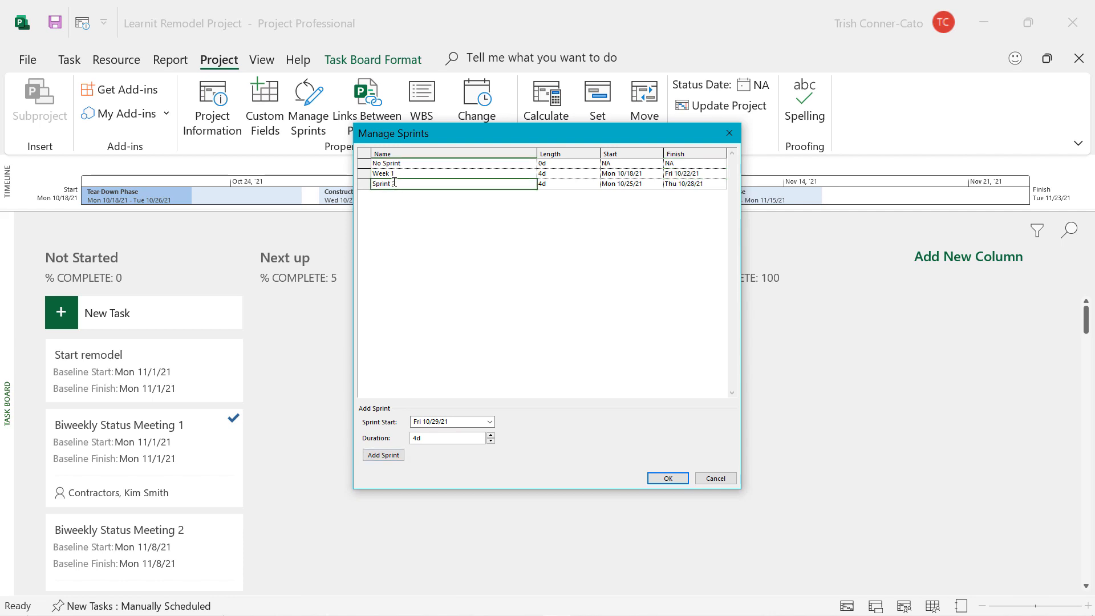
pyautogui.click(394, 182)
pyautogui.press('BackSpace')
pyautogui.click(667, 479)
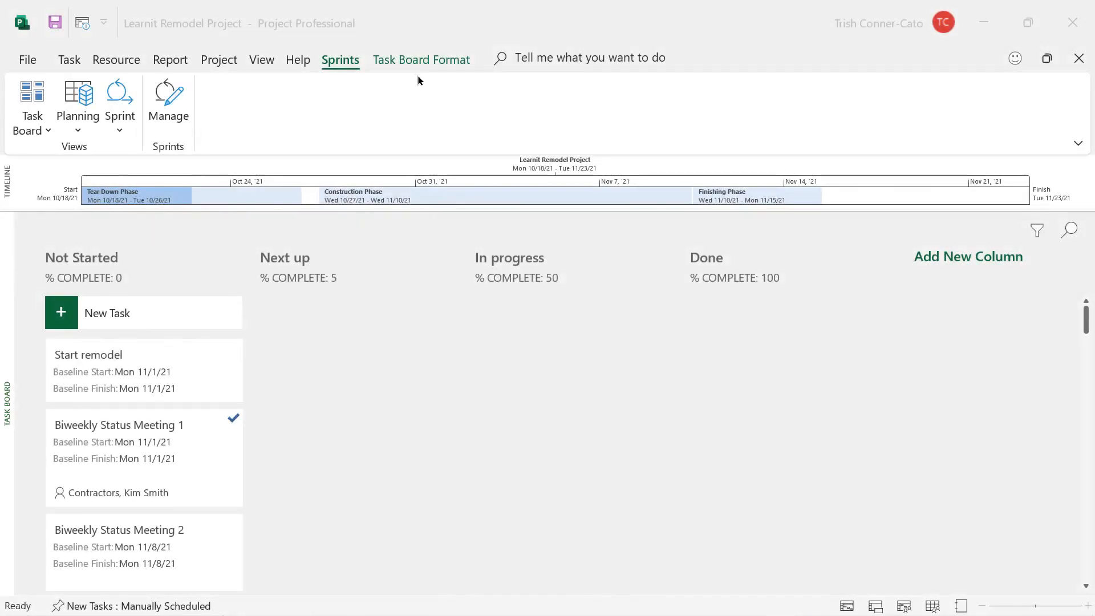
# - Open the Boards - Task Status report and review its charts and remaining tasks table
pyautogui.click(170, 59)
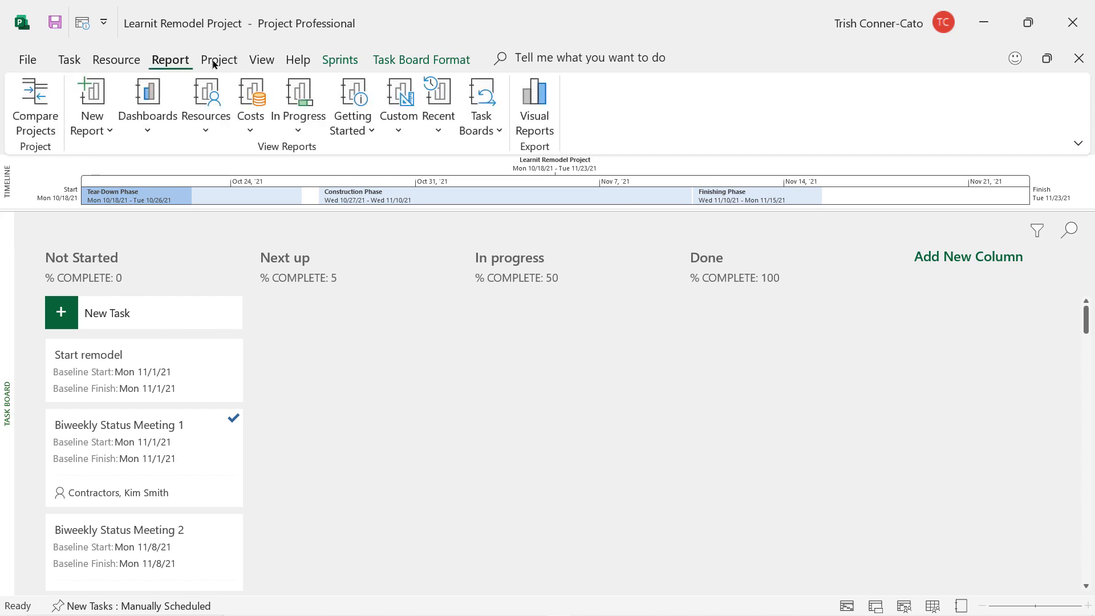
pyautogui.click(485, 129)
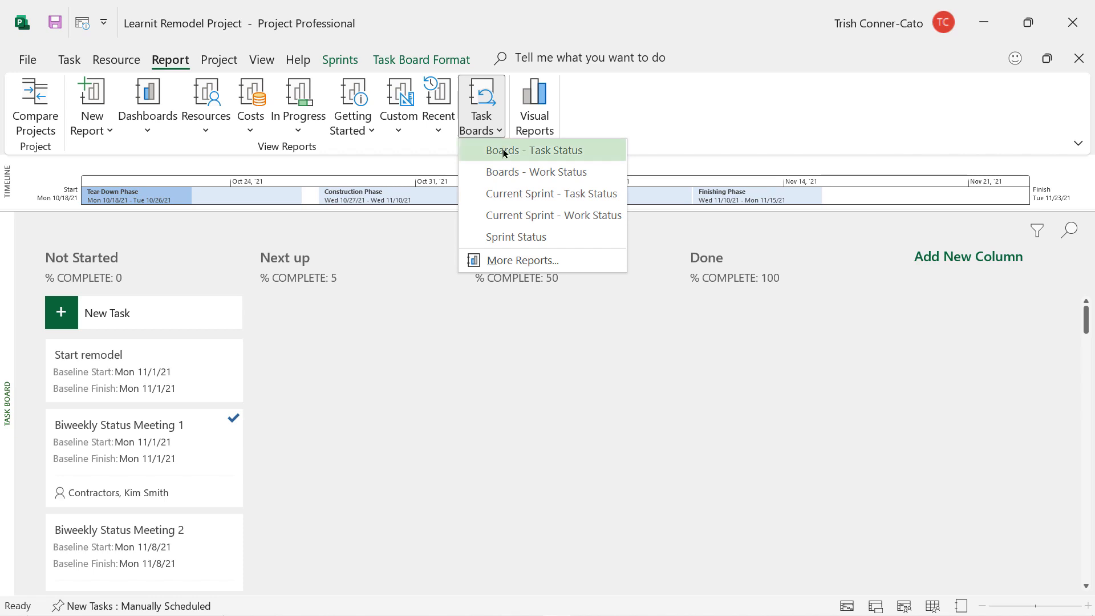
pyautogui.click(504, 153)
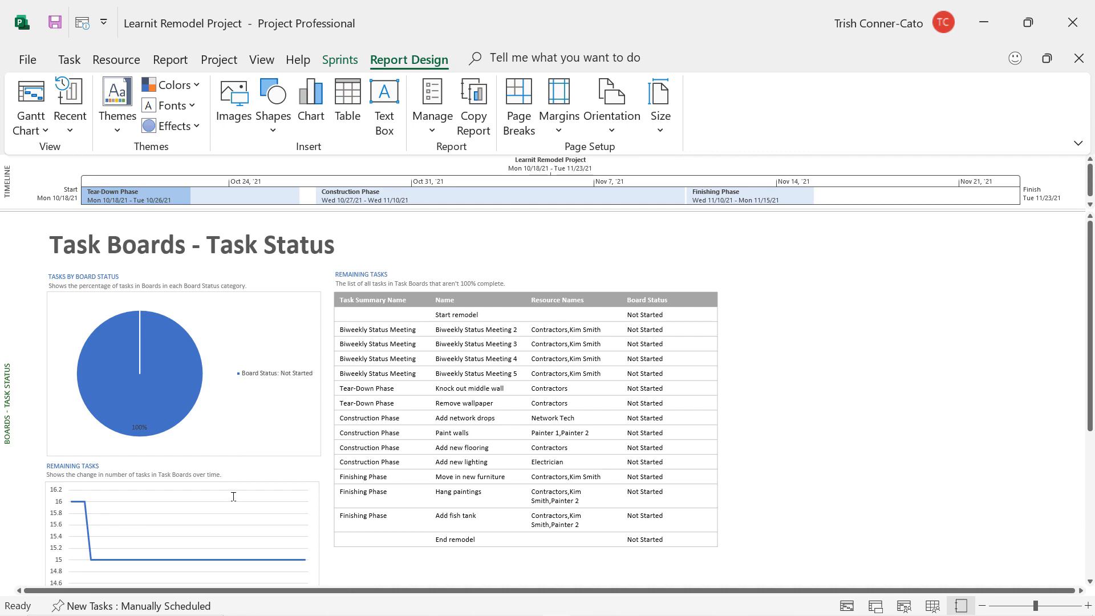
pyautogui.scroll(-3, 233, 497)
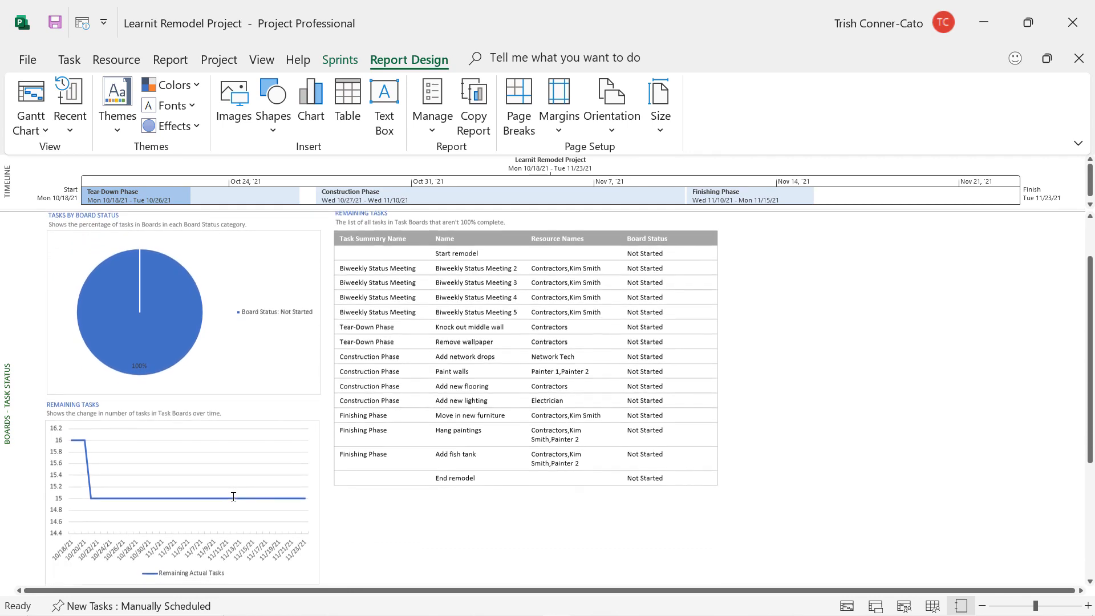
pyautogui.scroll(-3, 233, 496)
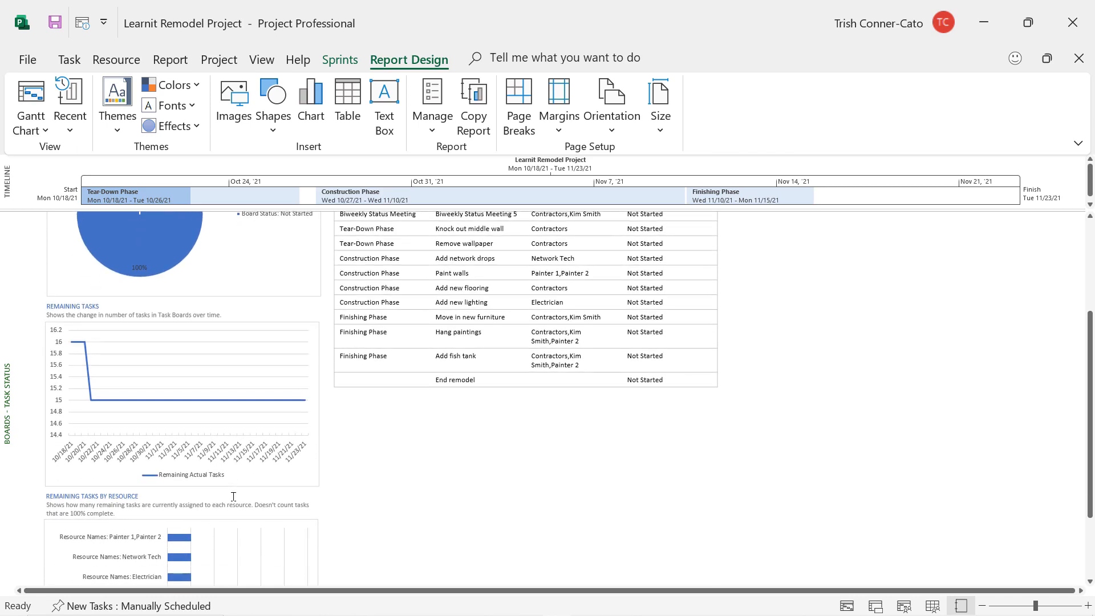
pyautogui.scroll(-3, 233, 496)
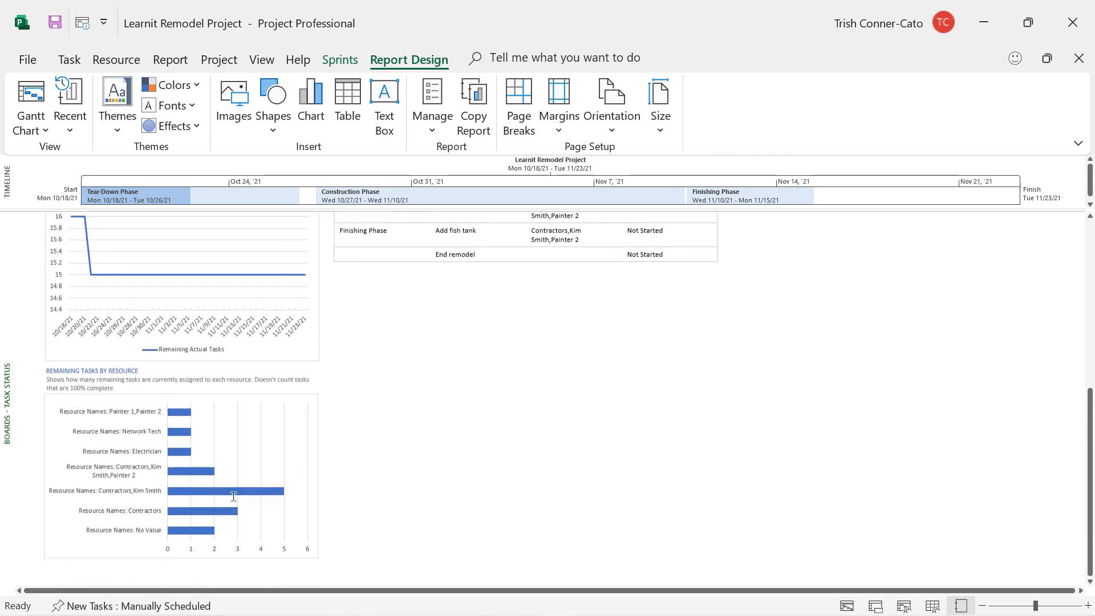
pyautogui.scroll(3, 553, 460)
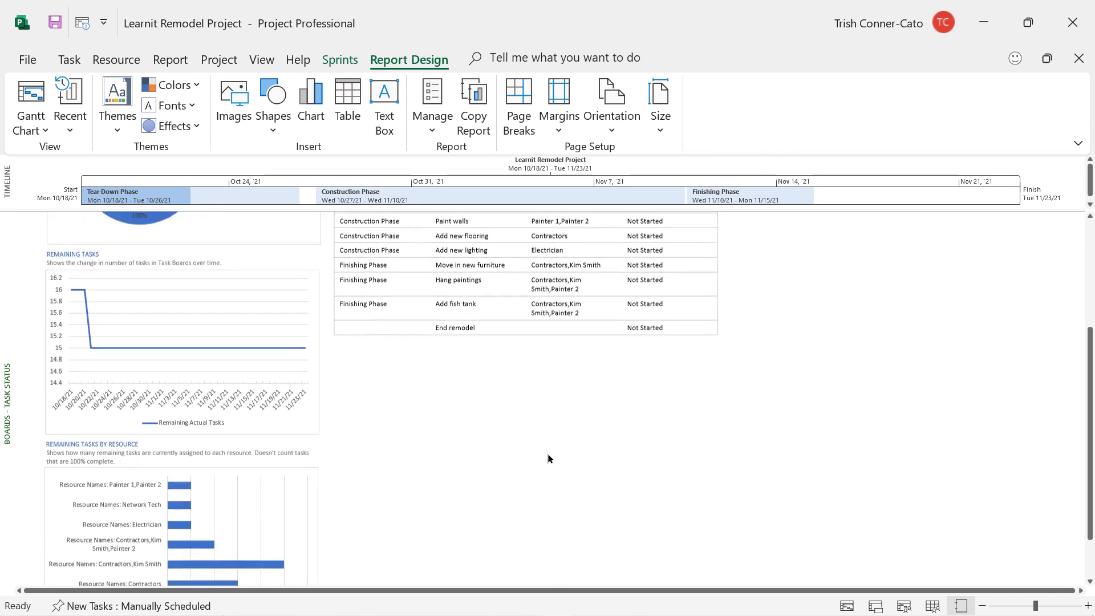
pyautogui.scroll(5, 506, 417)
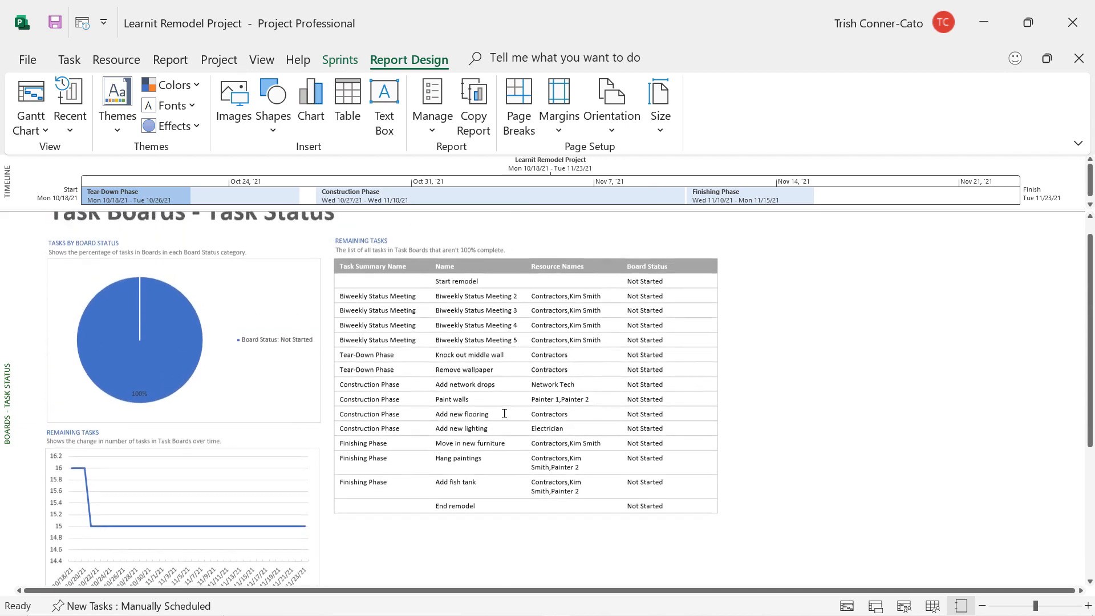
pyautogui.scroll(1, 503, 412)
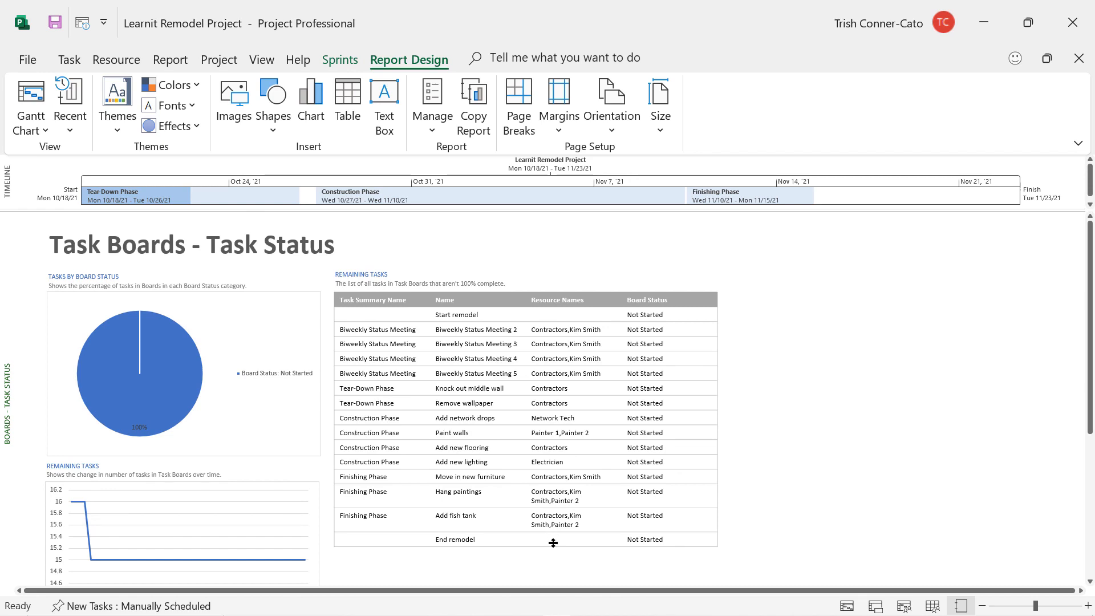
# - Open the Boards - Work Status report and review its remaining work charts and task table
pyautogui.click(172, 60)
pyautogui.click(482, 128)
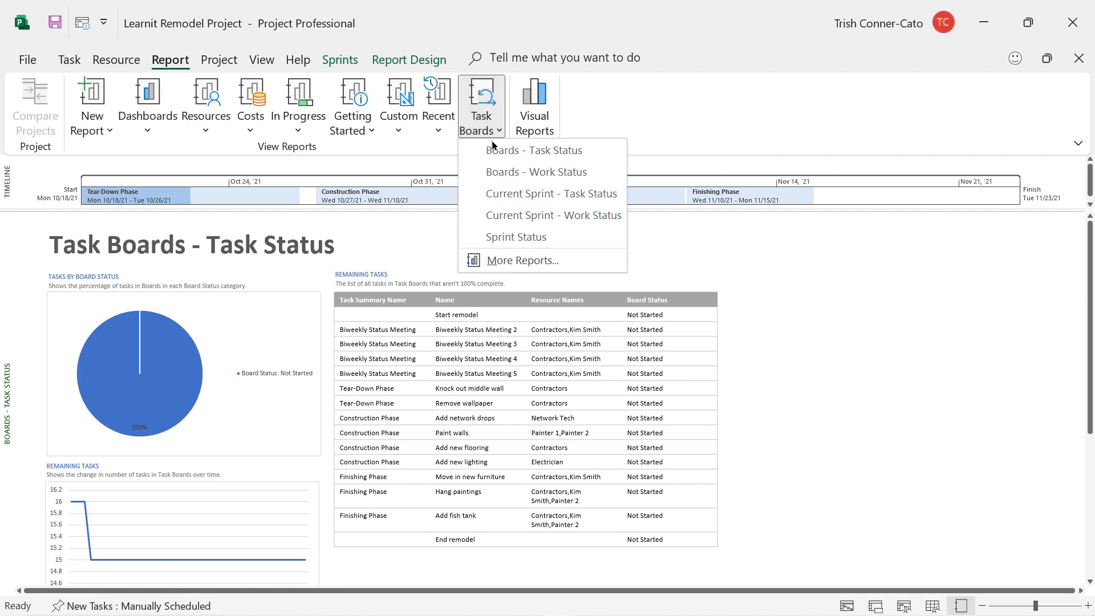
pyautogui.click(517, 173)
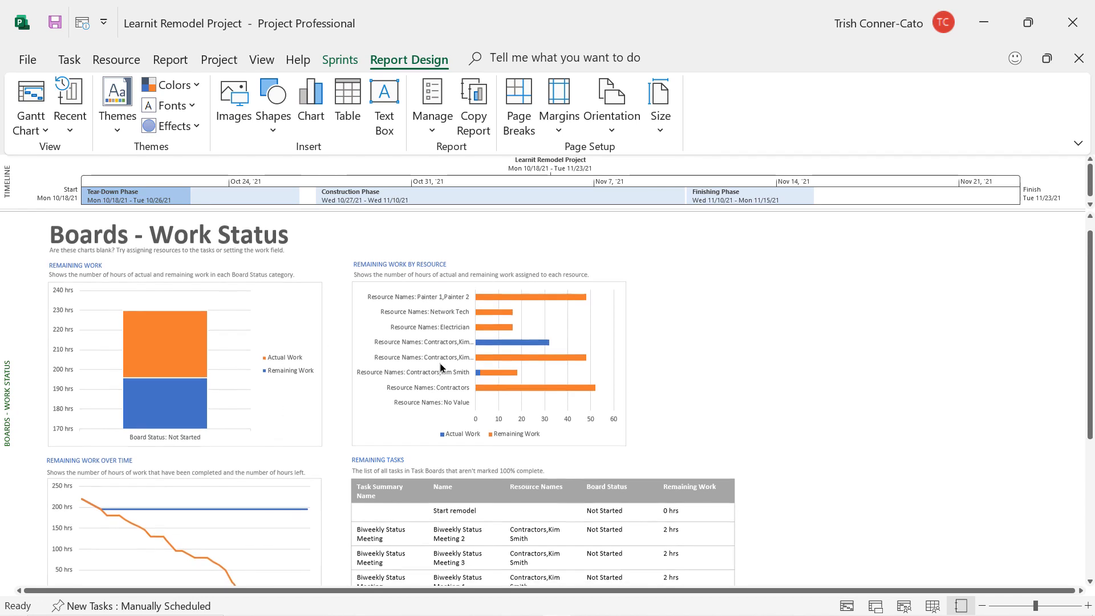
pyautogui.scroll(-1, 440, 367)
pyautogui.scroll(-2, 224, 491)
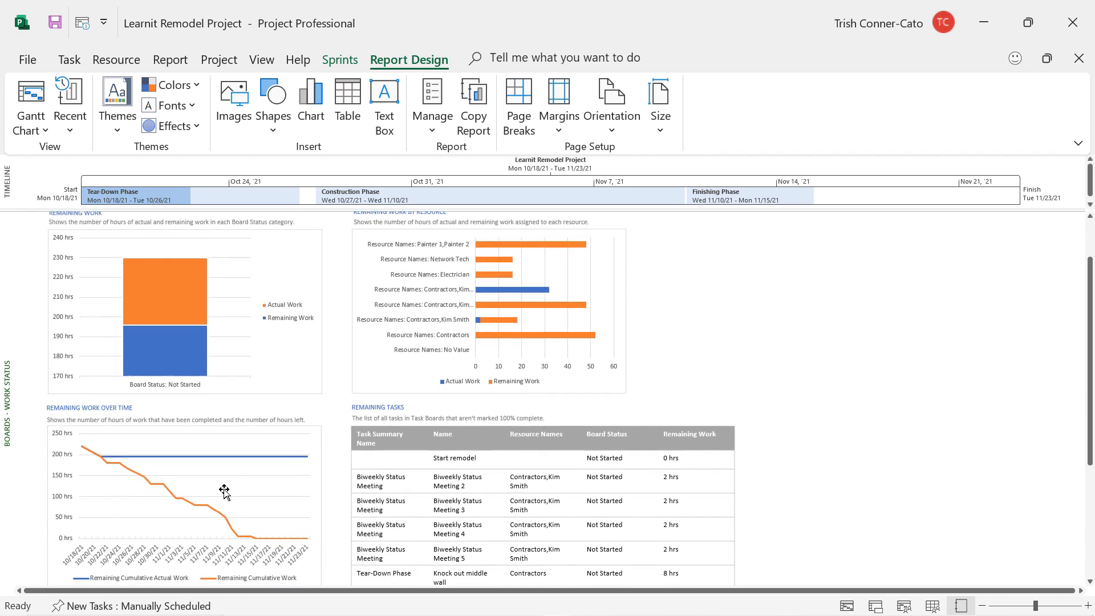
pyautogui.scroll(-3, 467, 488)
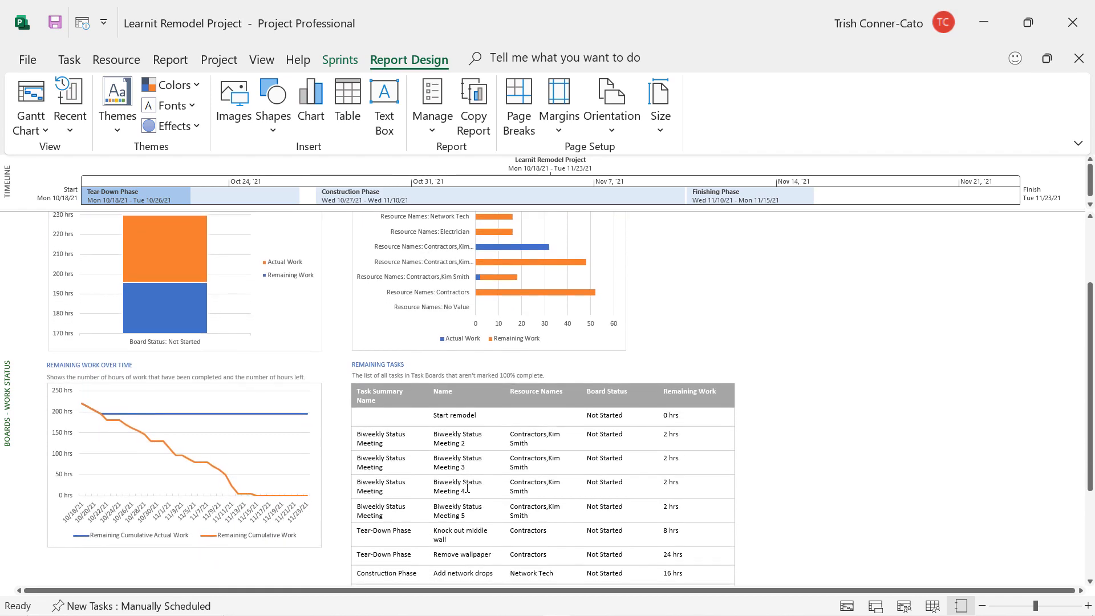
pyautogui.scroll(-6, 467, 489)
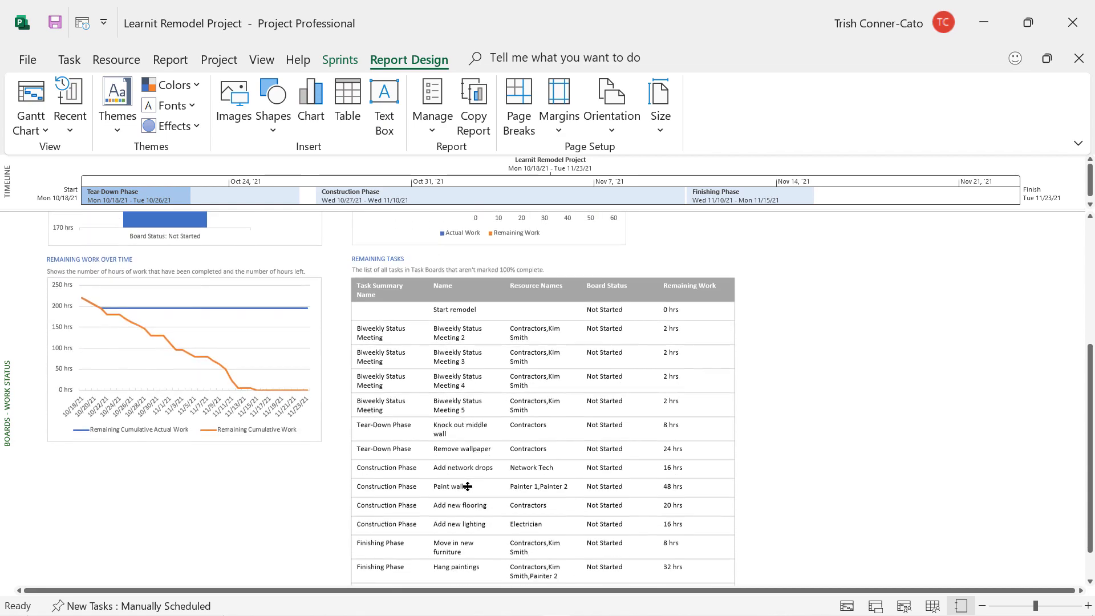
pyautogui.scroll(3, 463, 486)
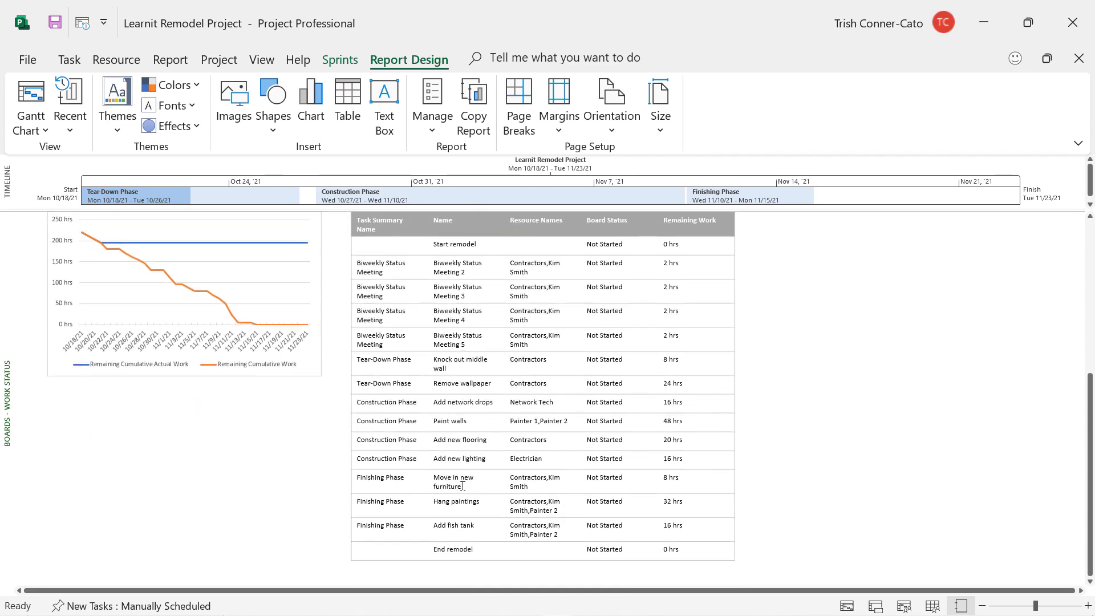
pyautogui.scroll(4, 480, 367)
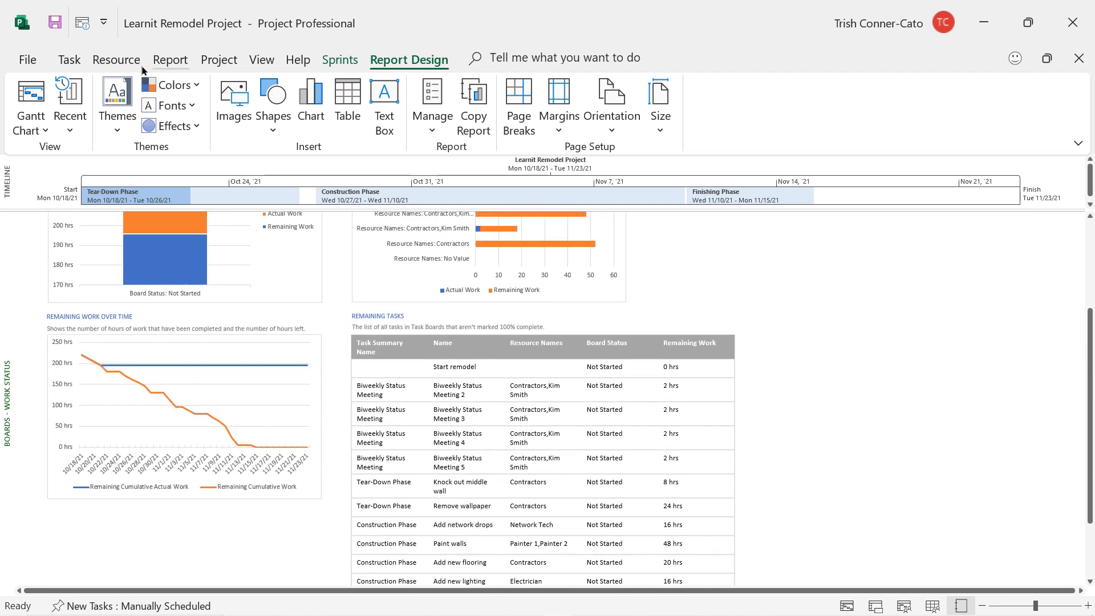
# - Open the Current Sprint - Task Status report
pyautogui.click(170, 59)
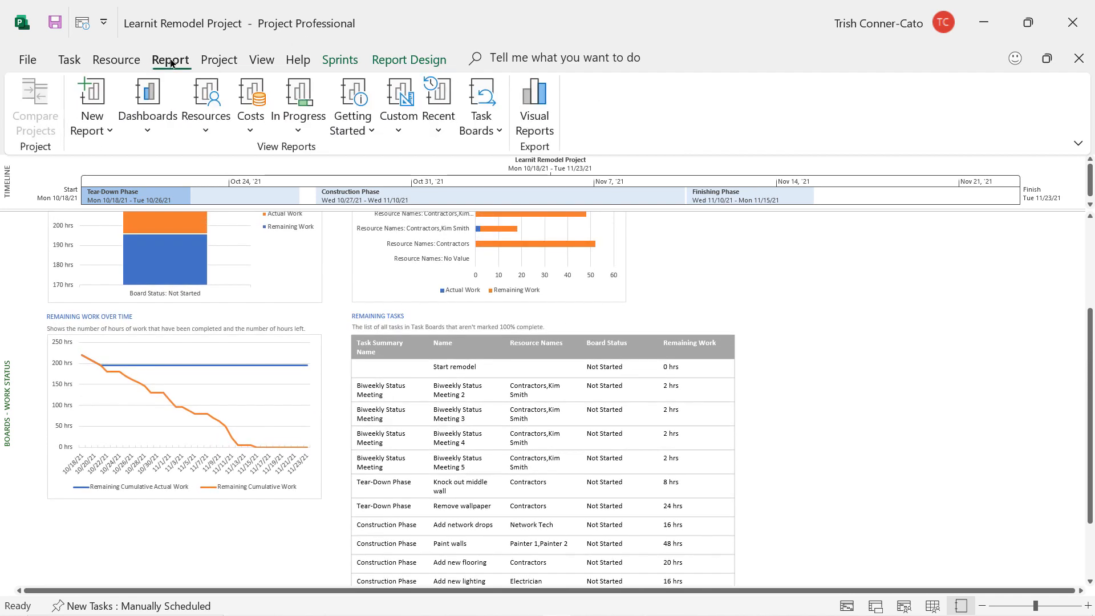
pyautogui.click(483, 131)
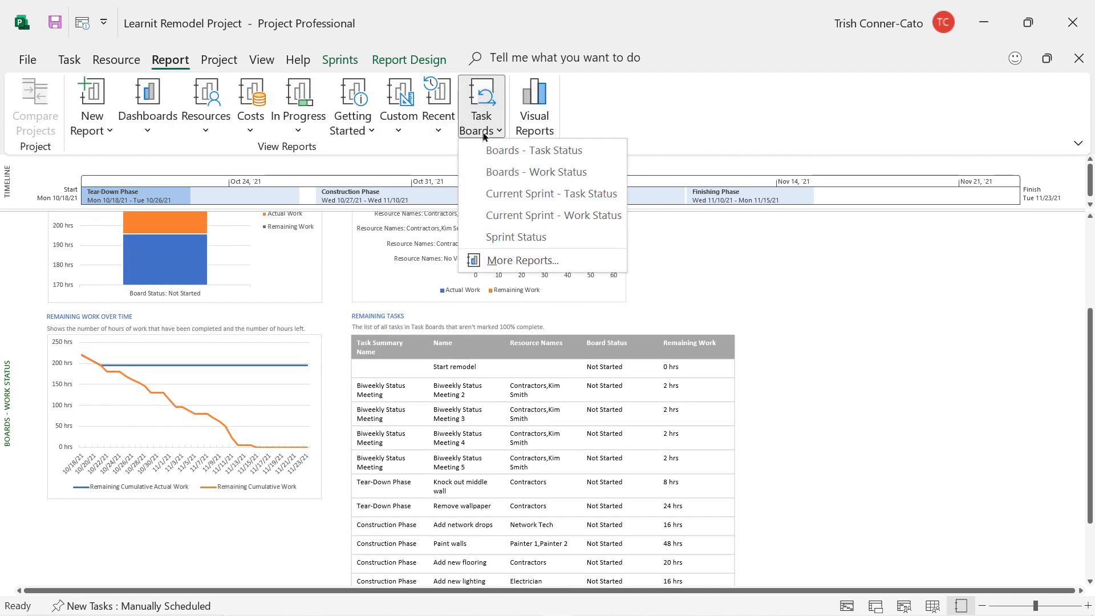
pyautogui.click(502, 193)
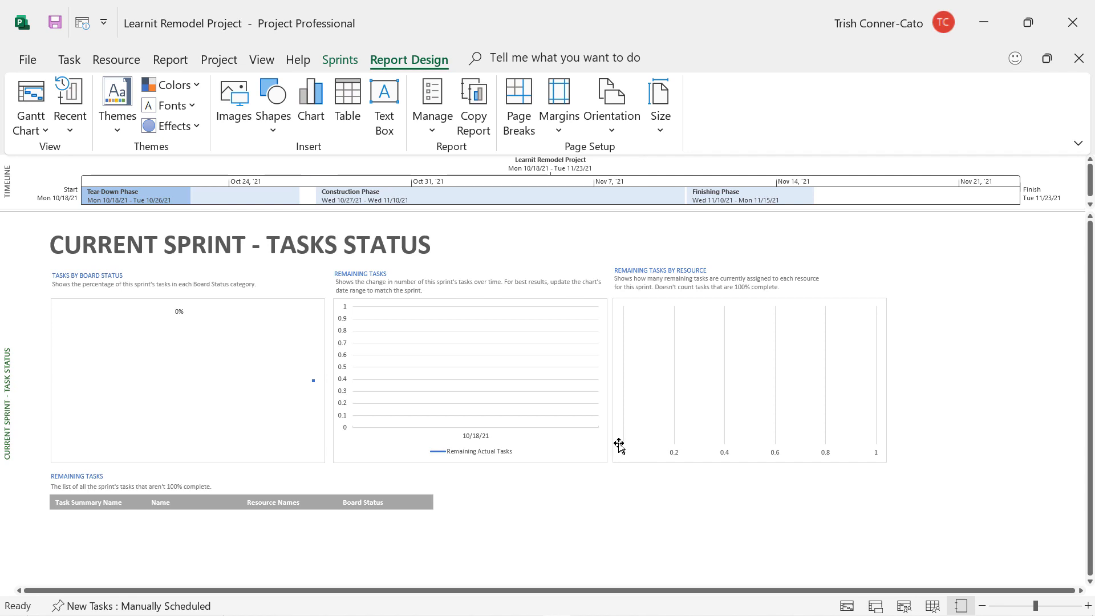
# - Filter the Tasks by Board Status chart with the Select Sprint filter, choosing the Week 1 sprint
pyautogui.click(244, 343)
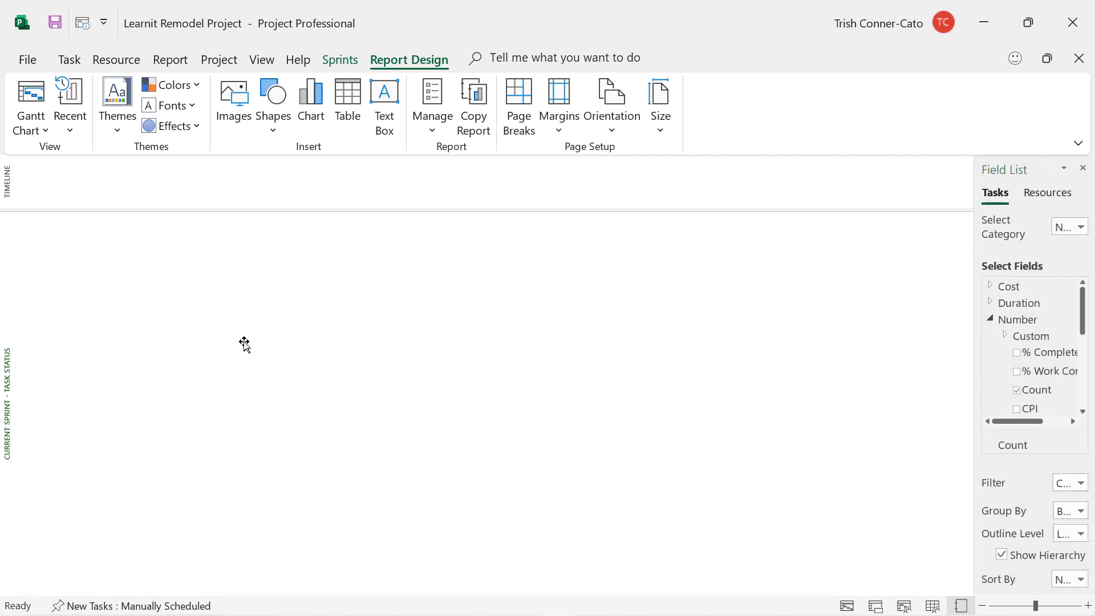
pyautogui.click(286, 300)
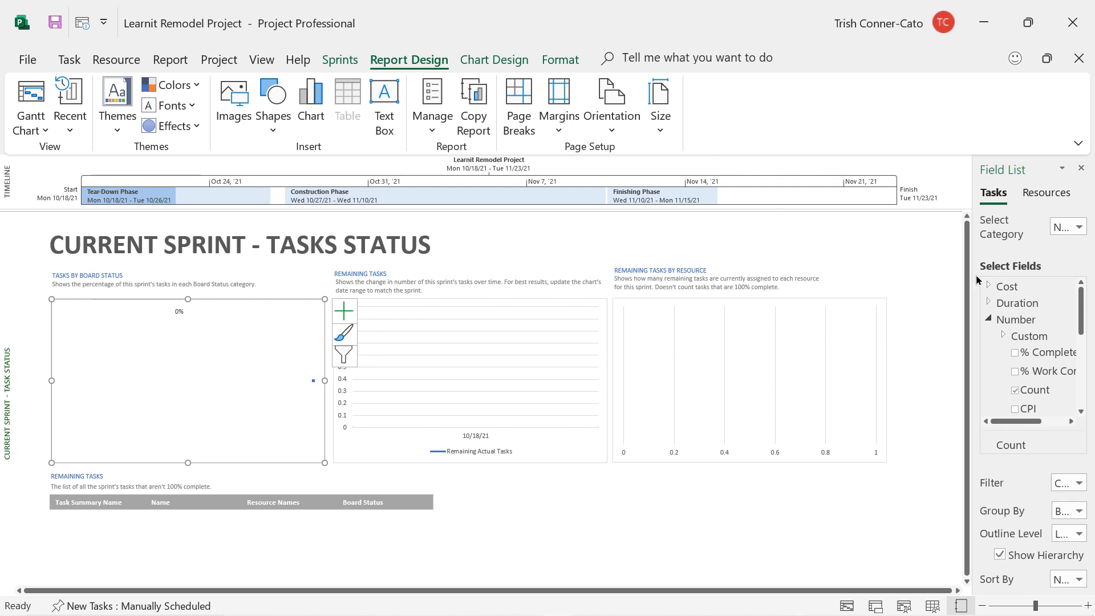
pyautogui.moveTo(971, 281); pyautogui.dragTo(867, 290)
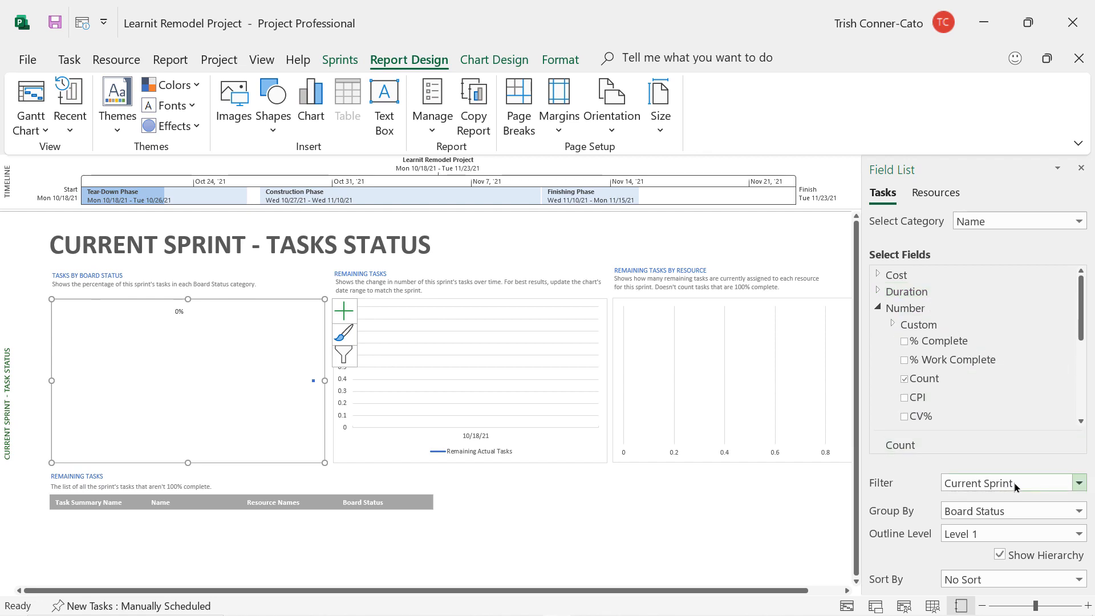
pyautogui.click(1079, 488)
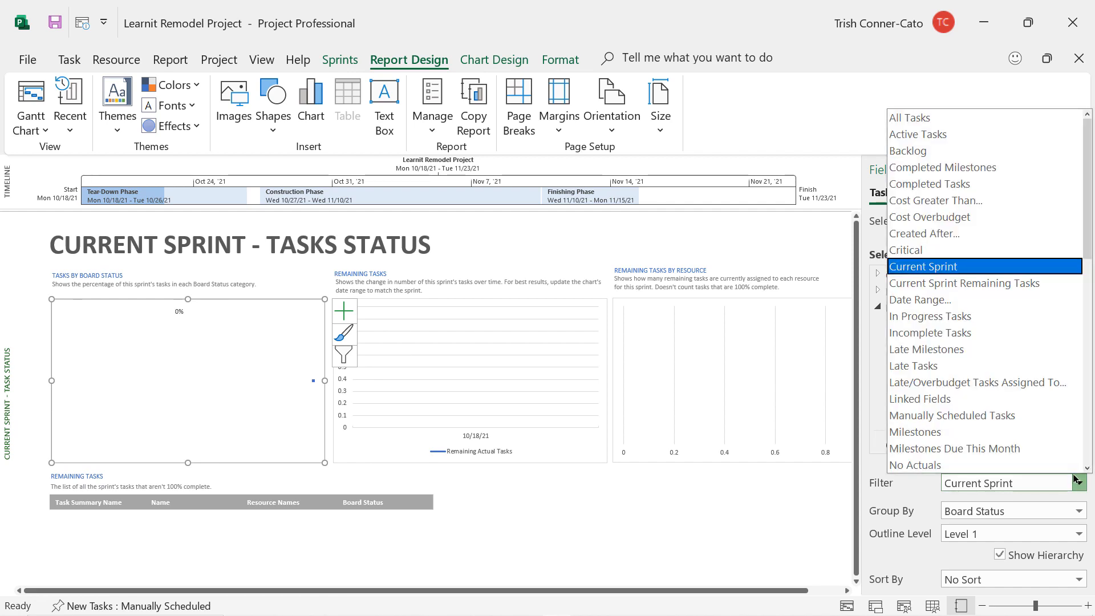
pyautogui.scroll(-3, 980, 415)
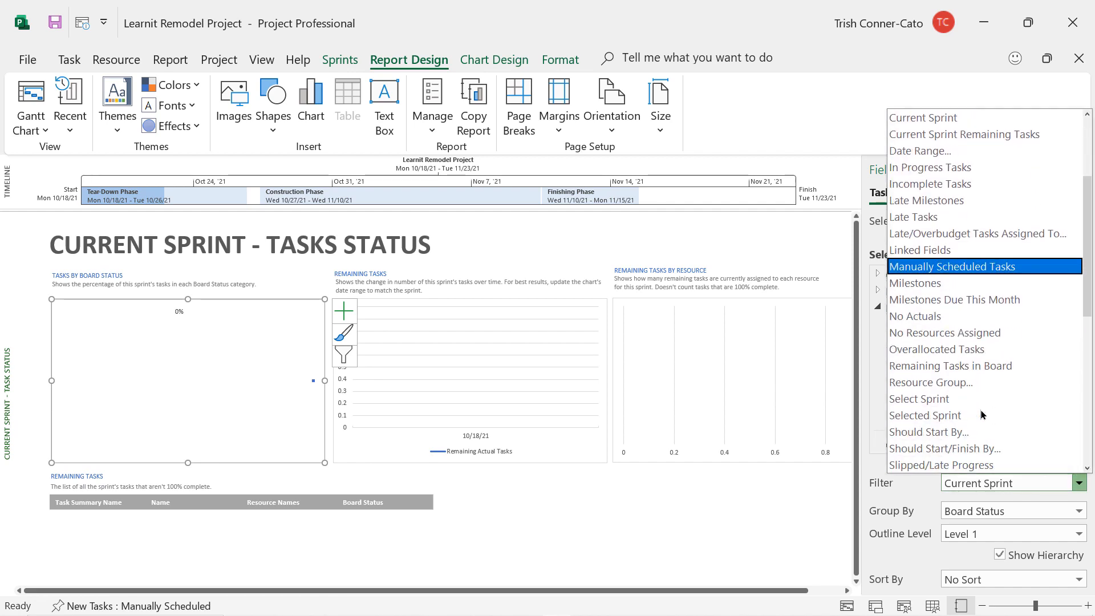
pyautogui.click(925, 406)
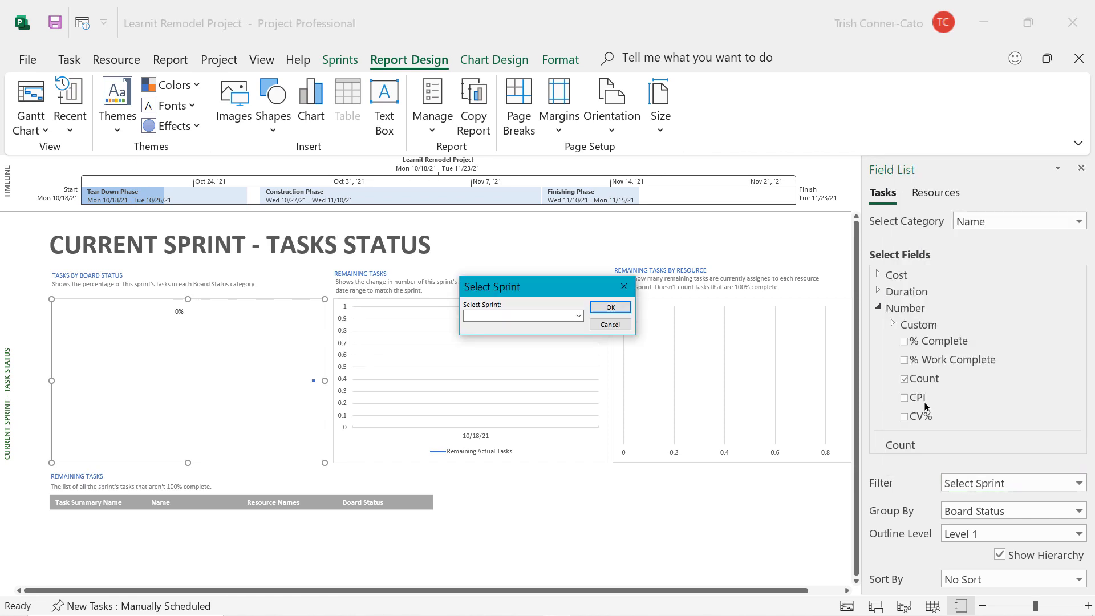
pyautogui.click(577, 315)
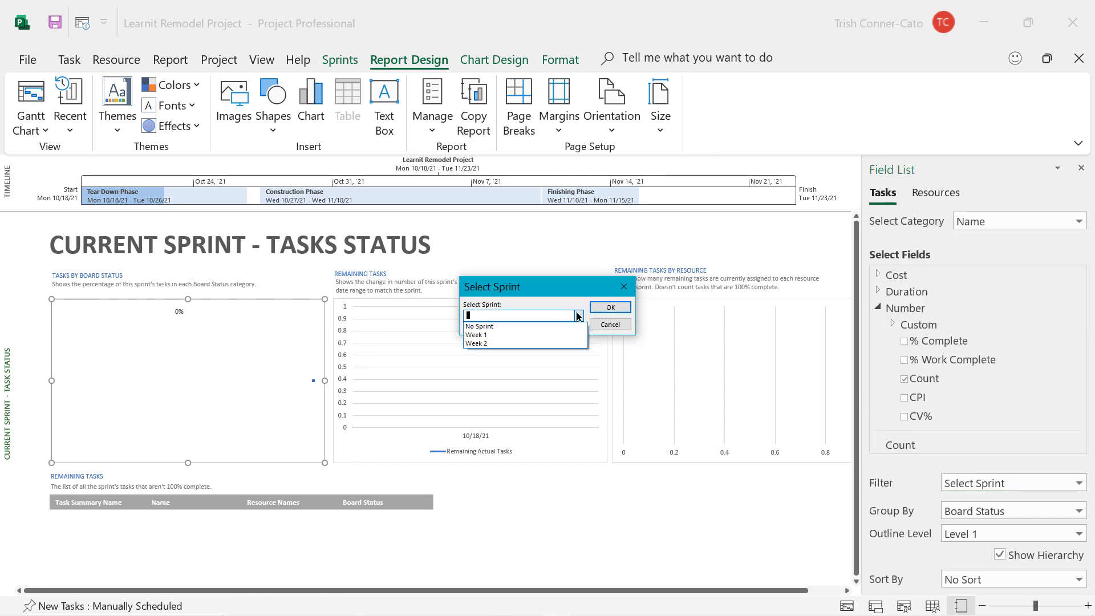
pyautogui.click(532, 338)
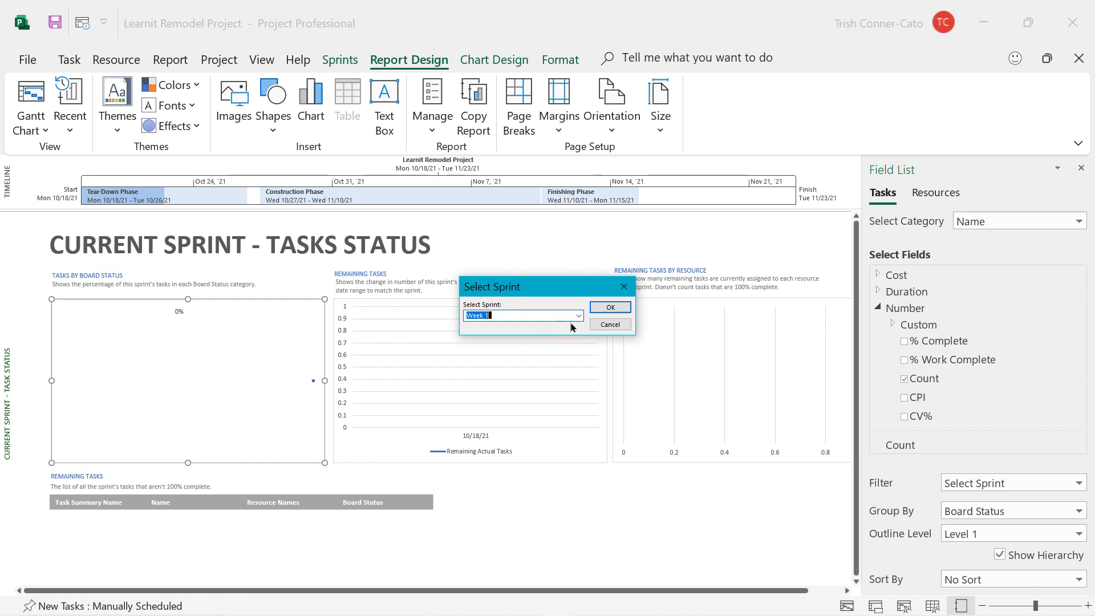
pyautogui.click(606, 309)
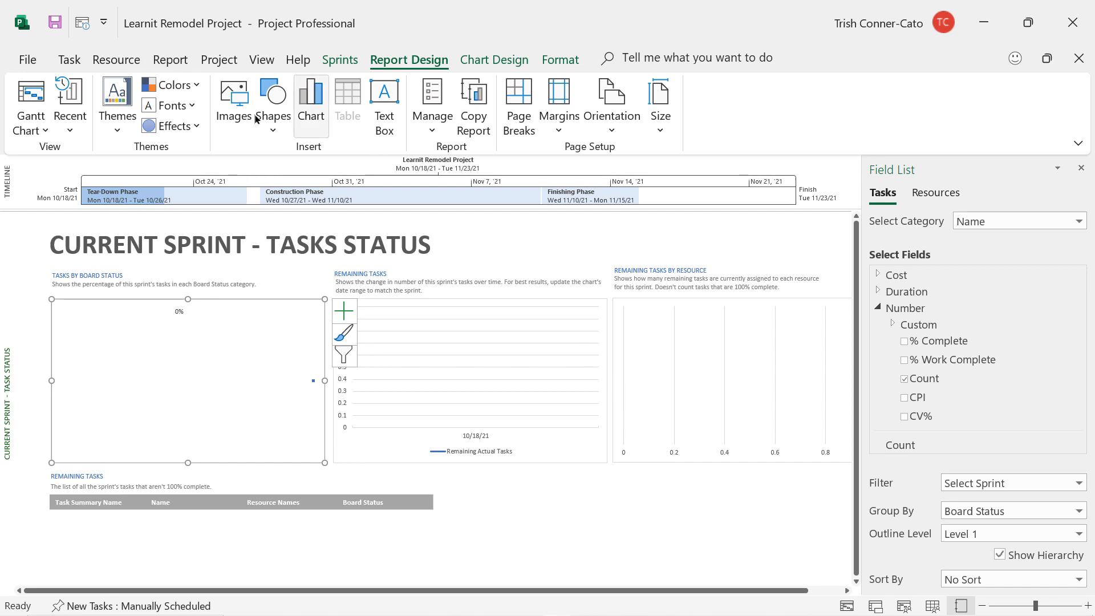
# - Open the Sprint Status report to view tasks and work per sprint
pyautogui.click(171, 60)
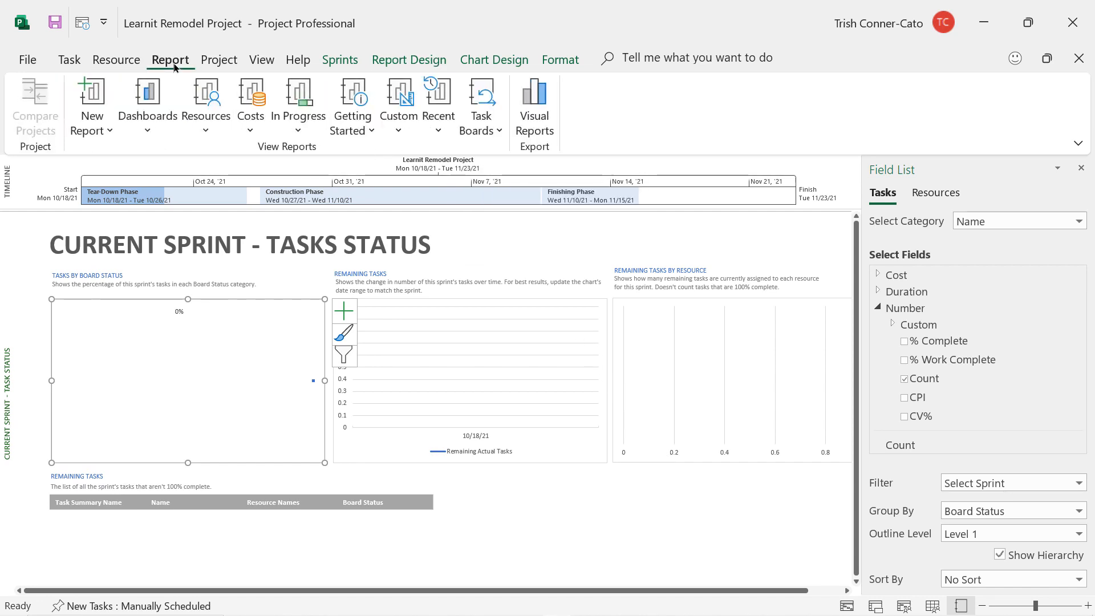
pyautogui.click(492, 131)
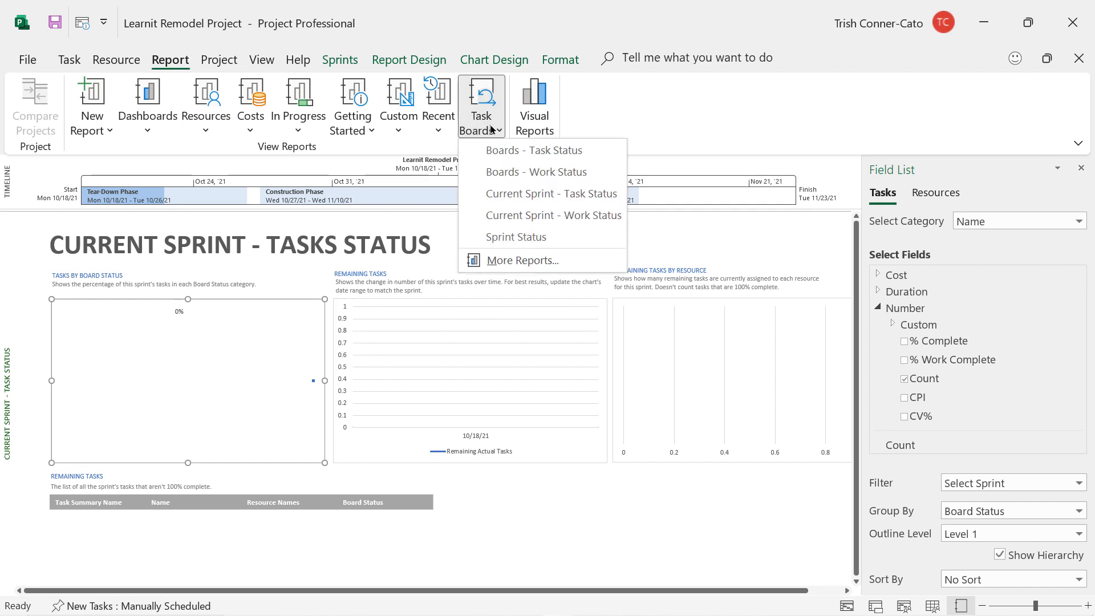
pyautogui.click(510, 235)
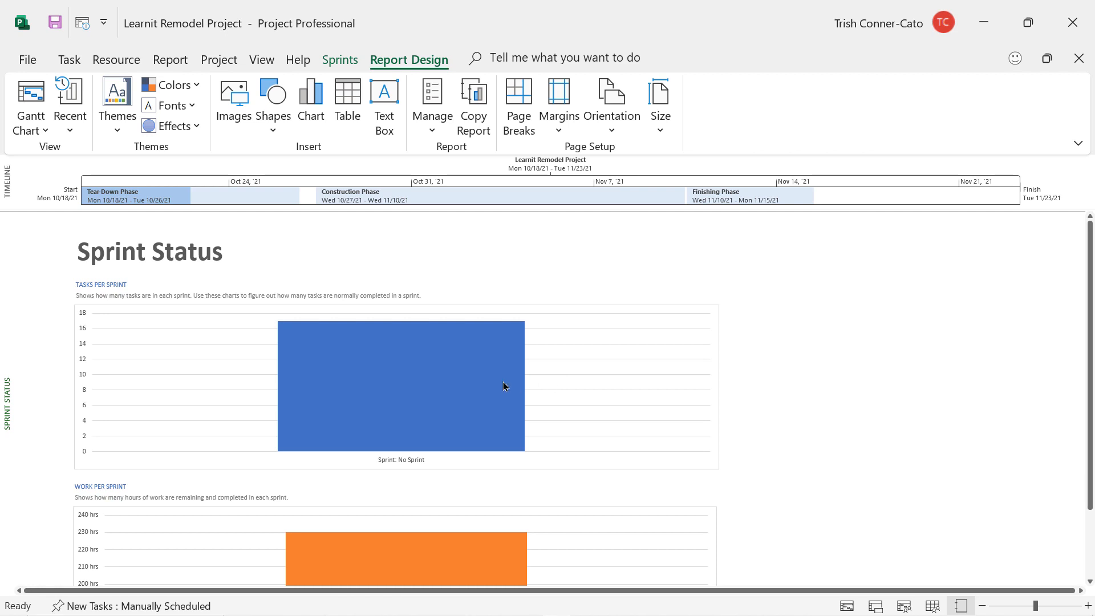
# - Filter the Tasks per Sprint chart with the Select Sprint filter, choosing the Week 1 sprint
pyautogui.scroll(-1, 803, 350)
pyautogui.scroll(-3, 802, 347)
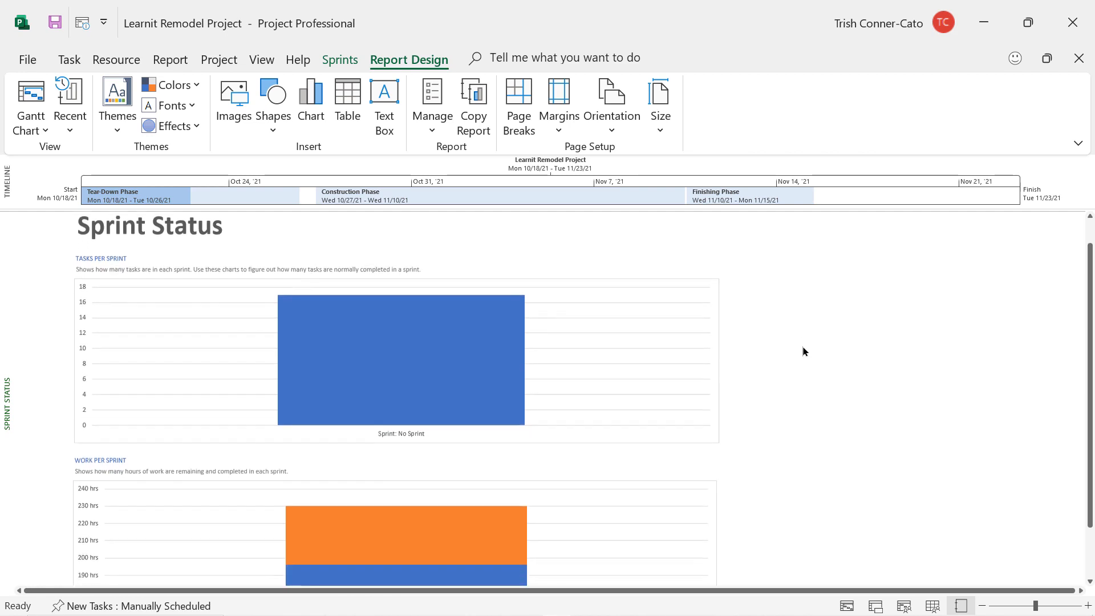
pyautogui.scroll(-1, 803, 347)
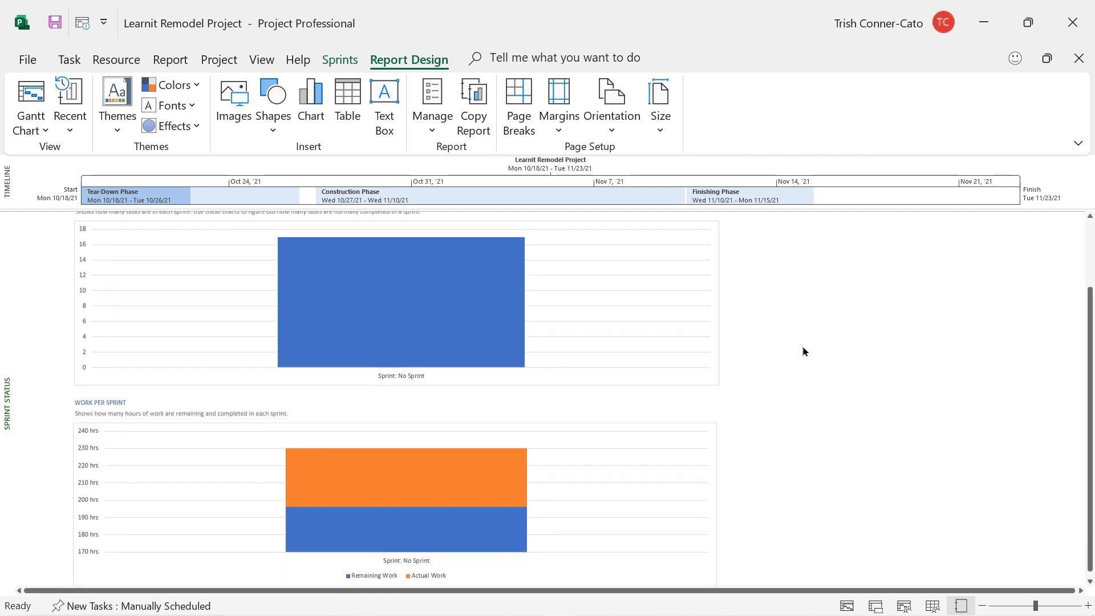
pyautogui.scroll(1, 803, 347)
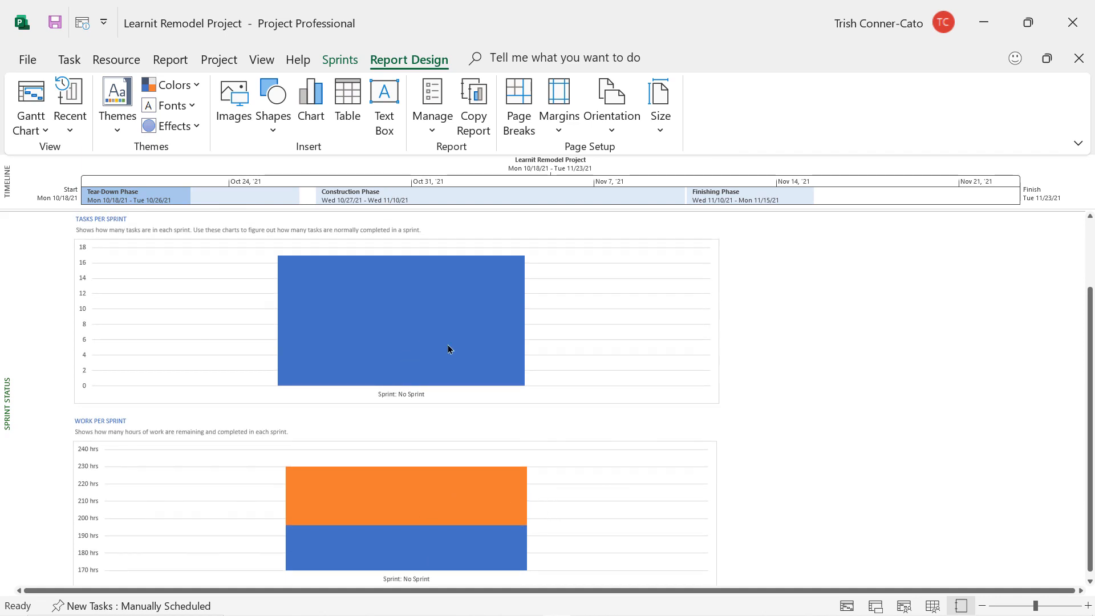
pyautogui.click(447, 319)
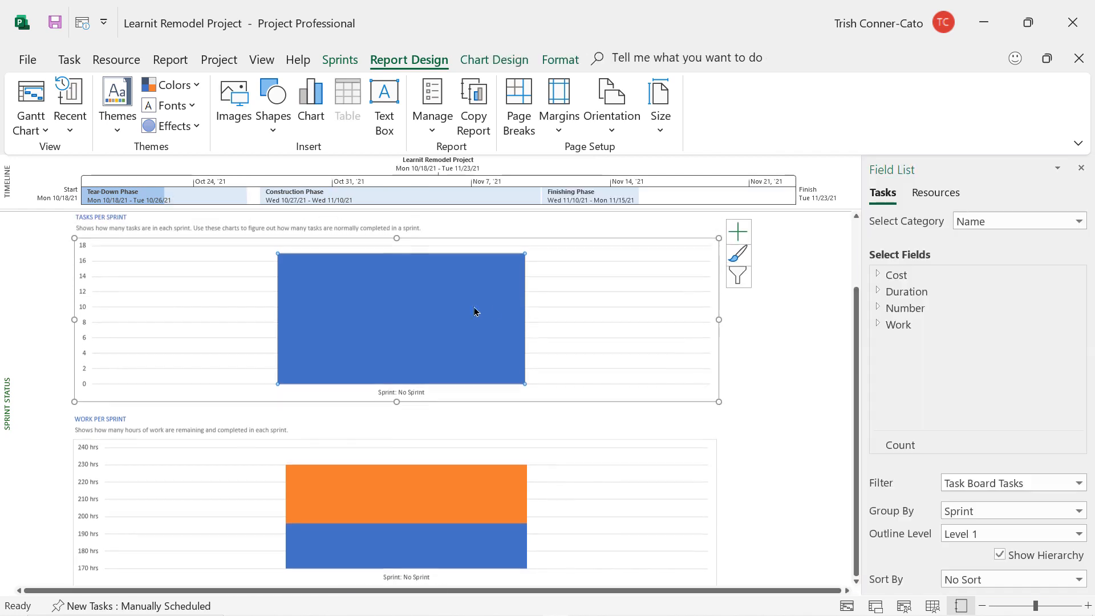
pyautogui.click(877, 307)
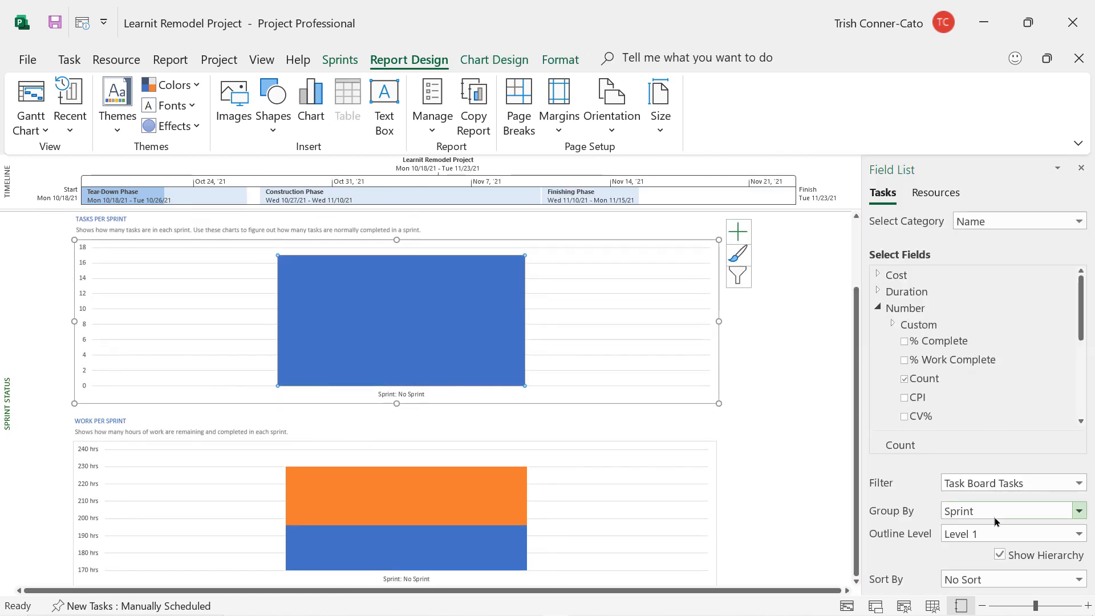
pyautogui.click(1062, 483)
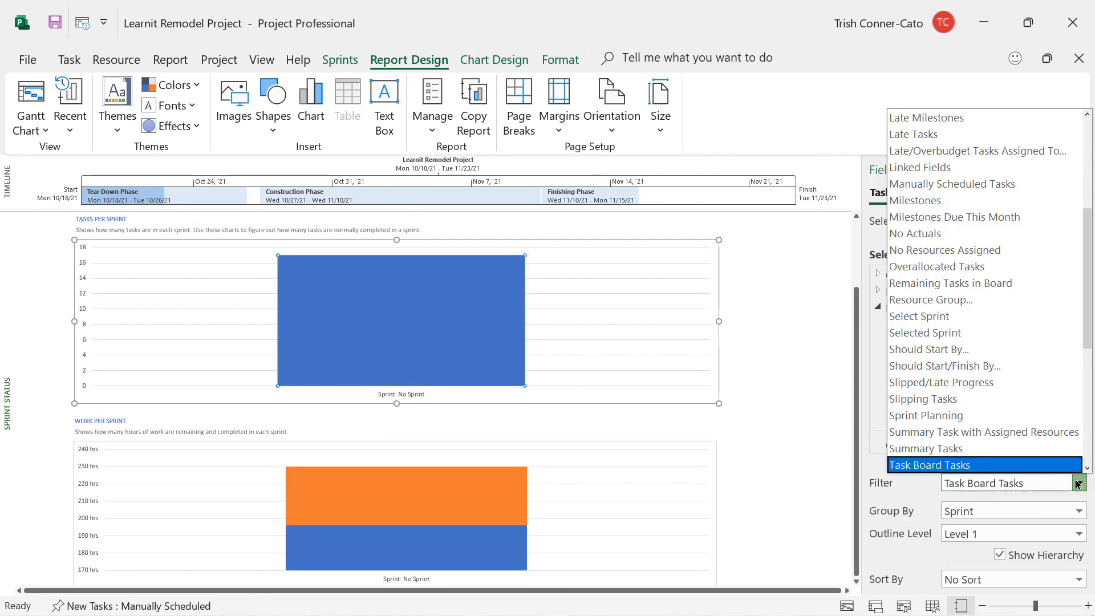
pyautogui.click(949, 316)
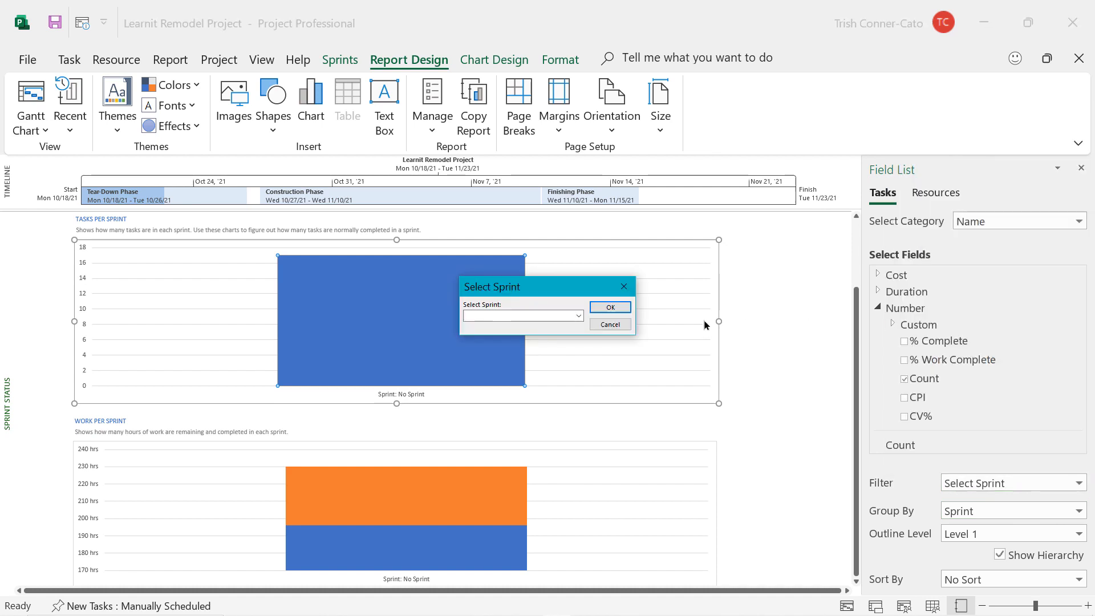
pyautogui.click(578, 315)
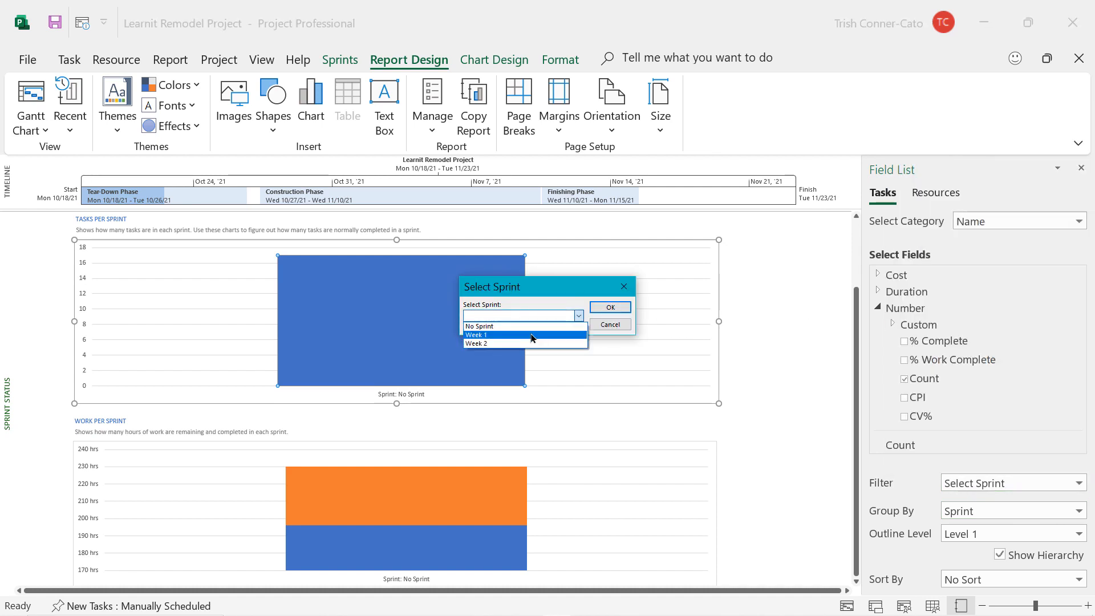
pyautogui.click(530, 338)
pyautogui.click(610, 308)
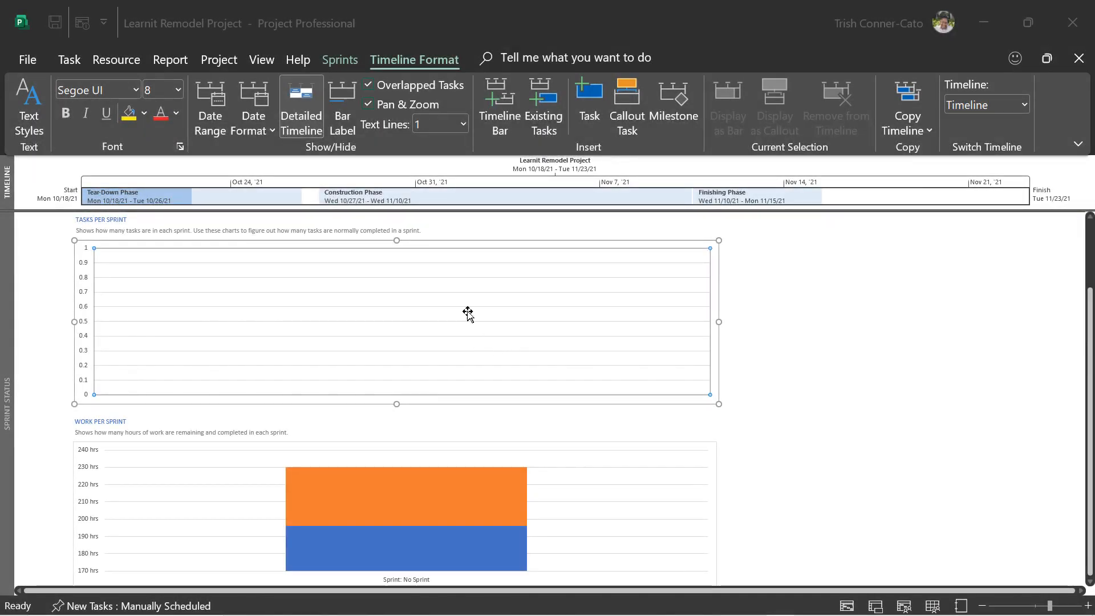
# - Open Visual Reports, exclude the Microsoft Visio templates, and look through the full list of Excel report templates
pyautogui.click(173, 62)
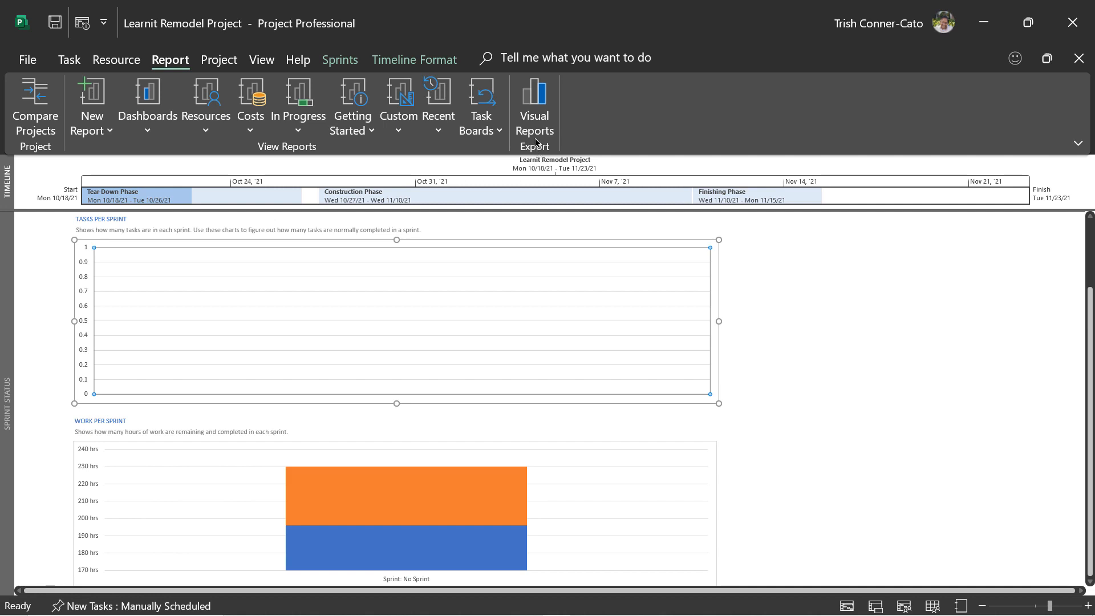
pyautogui.click(536, 116)
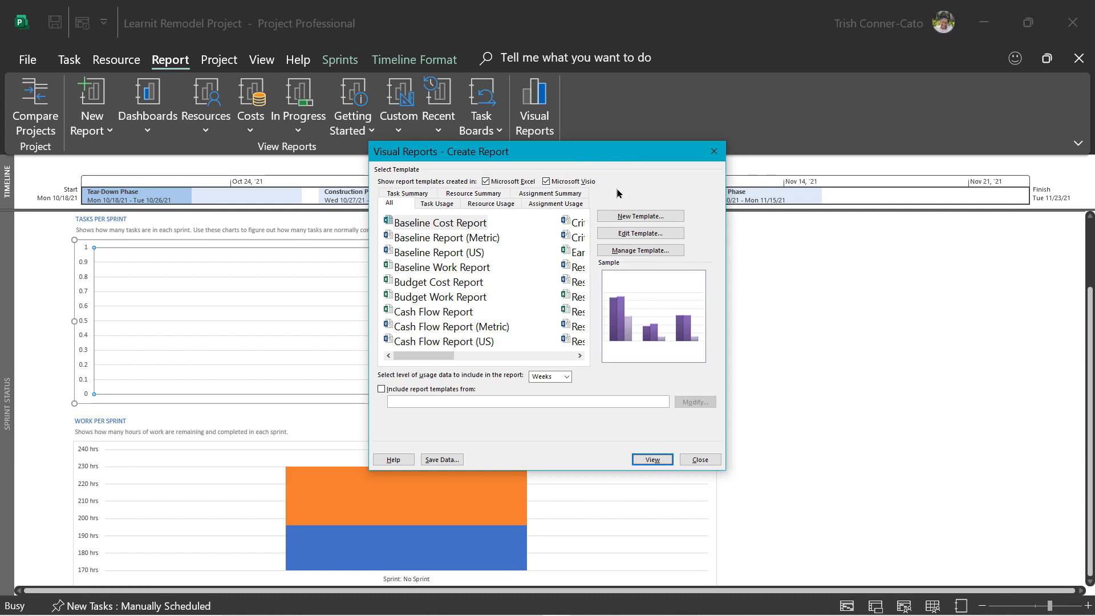
pyautogui.click(546, 182)
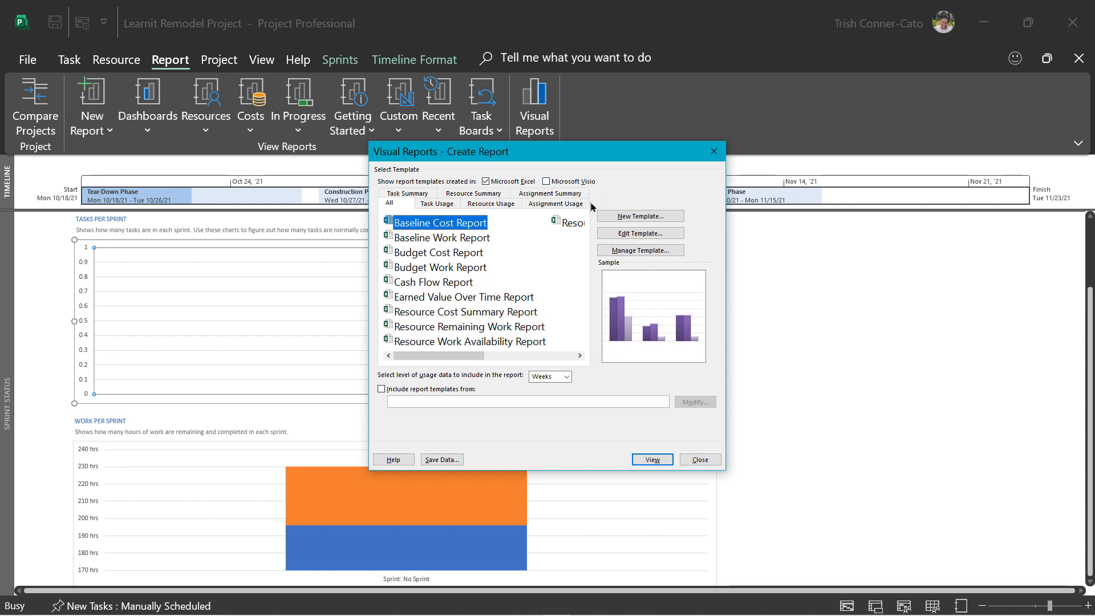
pyautogui.click(548, 355)
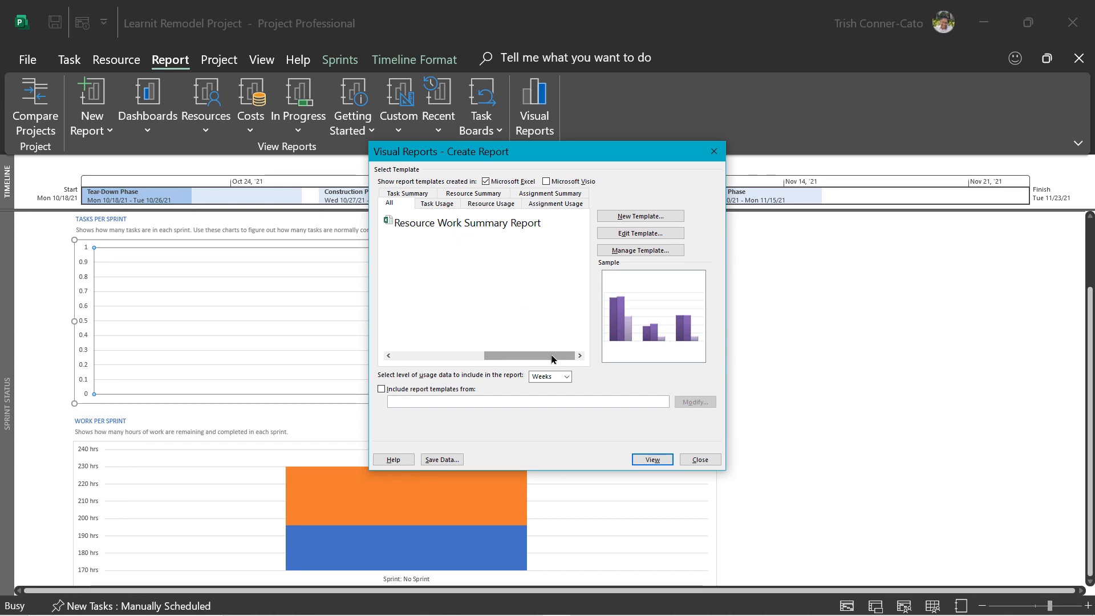
pyautogui.click(396, 356)
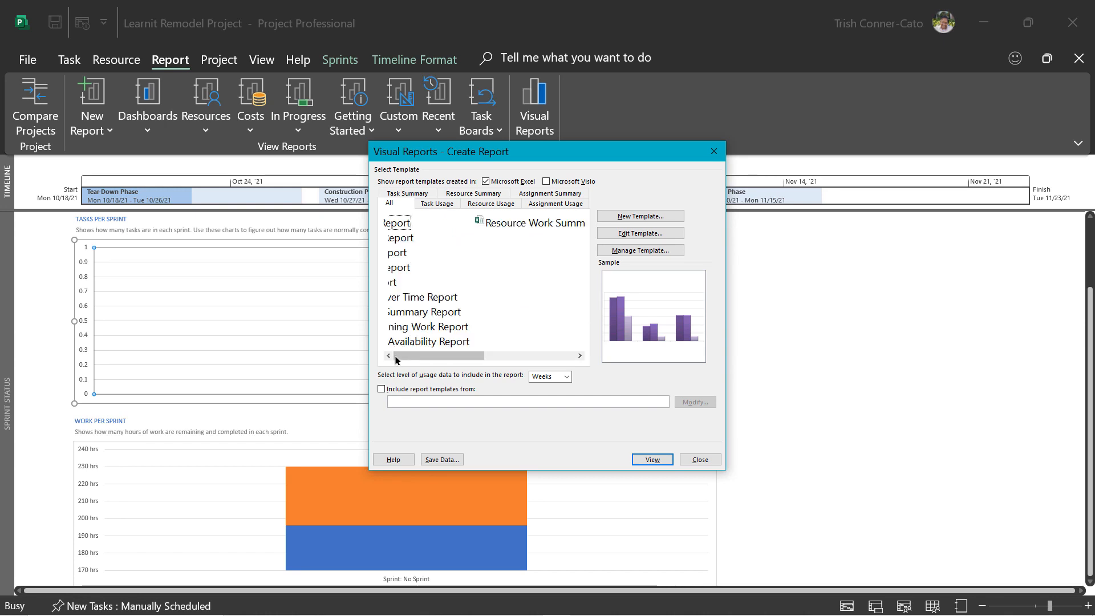
pyautogui.click(400, 204)
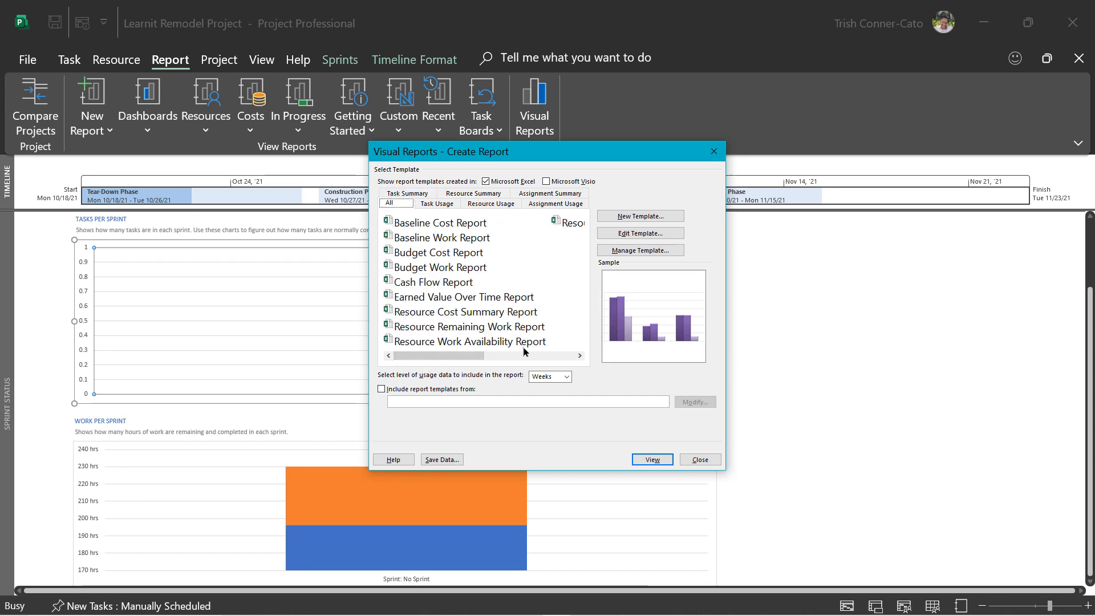
pyautogui.moveTo(472, 356); pyautogui.dragTo(440, 362)
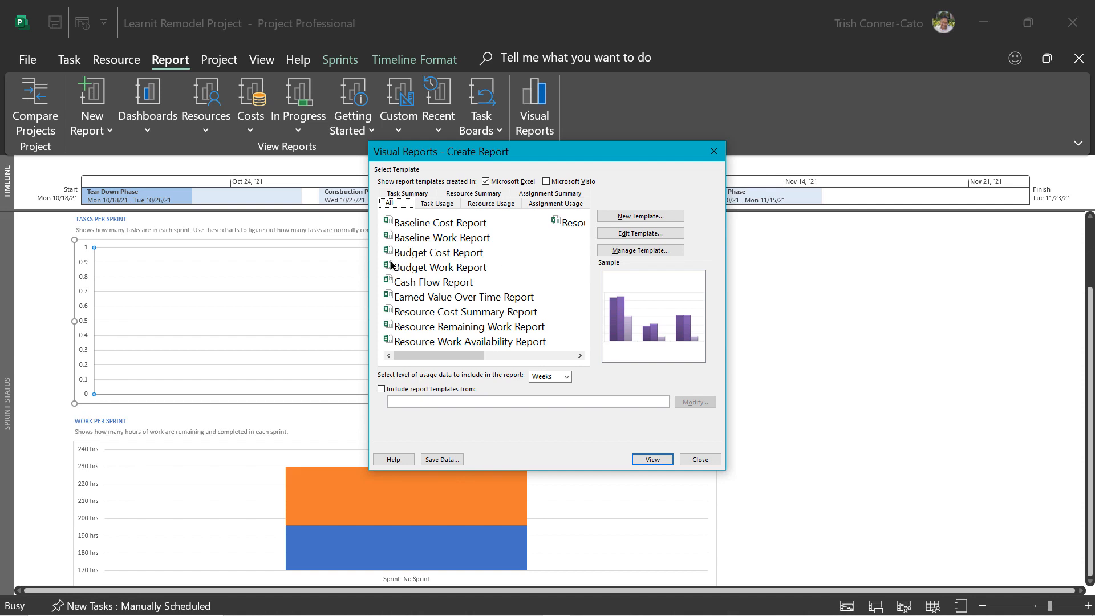
# - Generate the Budget Cost Report in Excel with the level of usage data set to Days
pyautogui.click(409, 254)
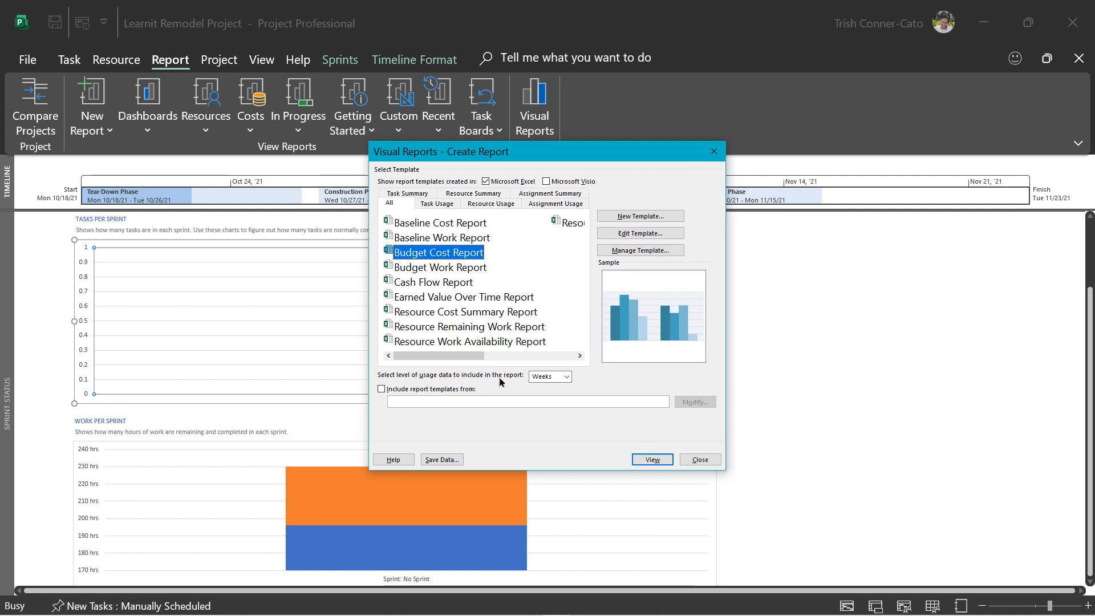
pyautogui.click(566, 377)
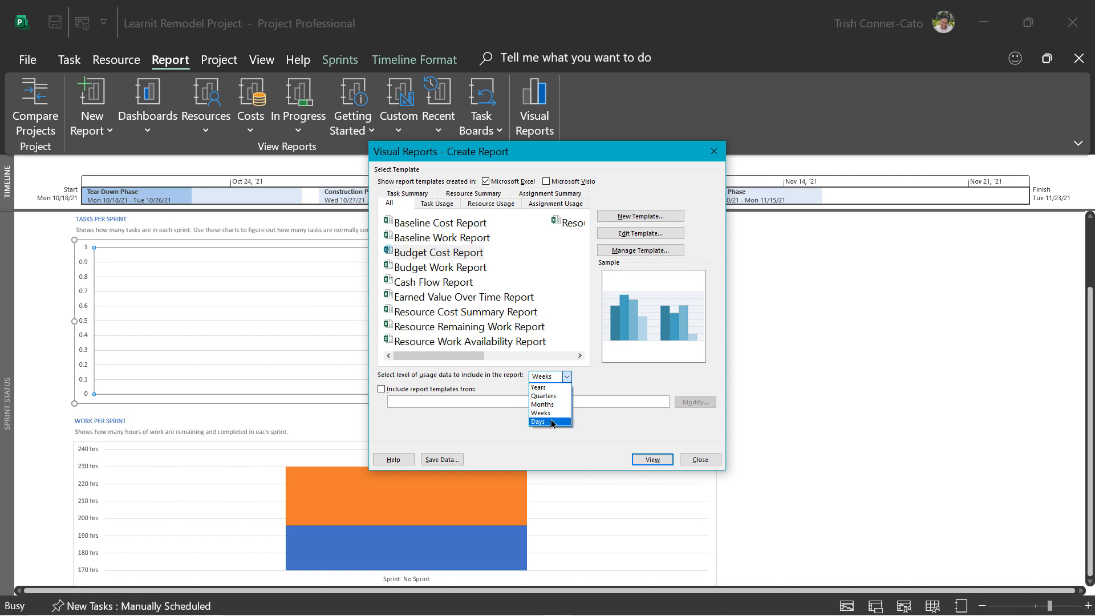
pyautogui.click(551, 422)
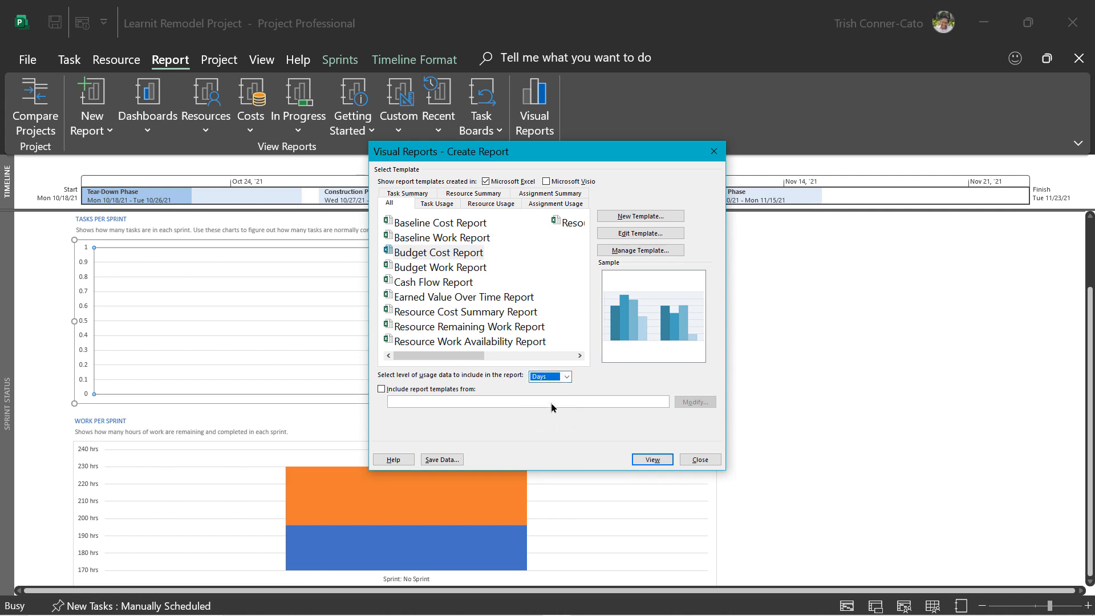
pyautogui.click(652, 460)
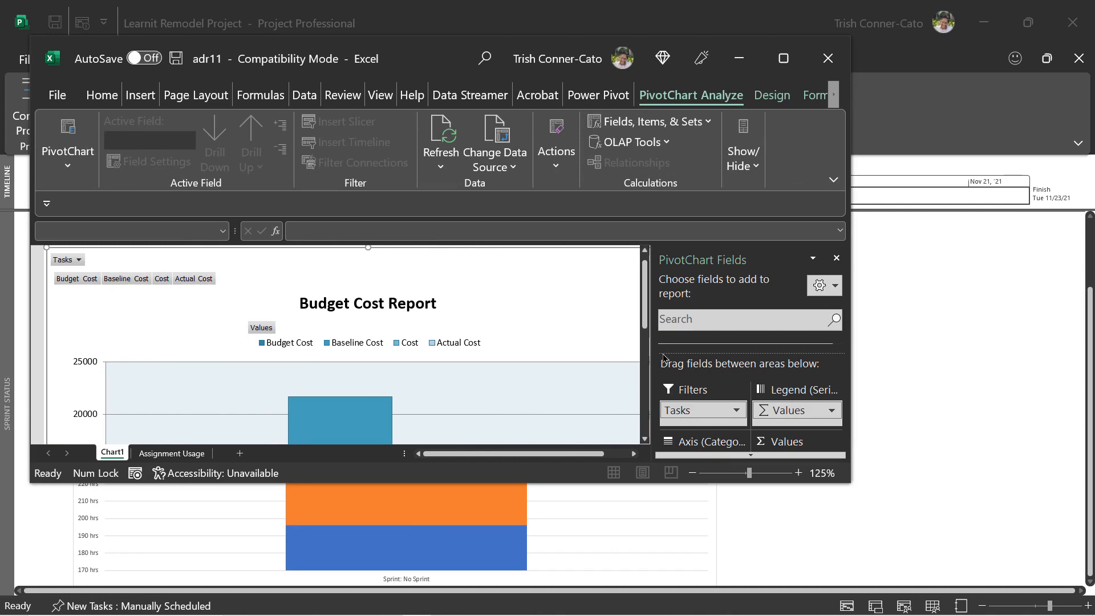
# - Maximize the Excel window to examine the Budget Cost Report chart and the PivotTable on the Assignment Usage sheet
pyautogui.click(783, 58)
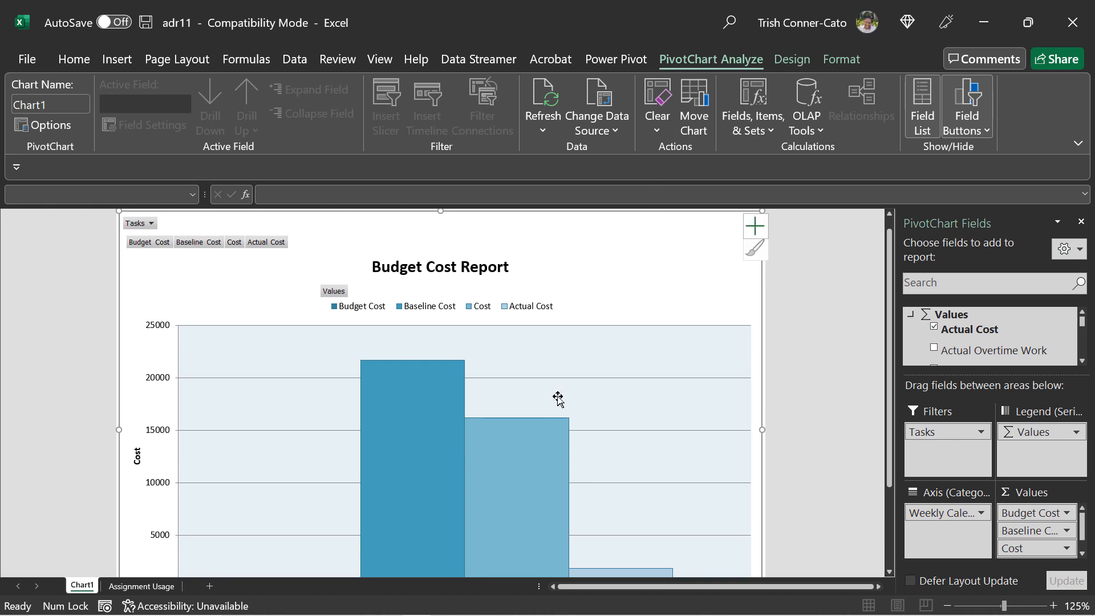
pyautogui.moveTo(442, 419)
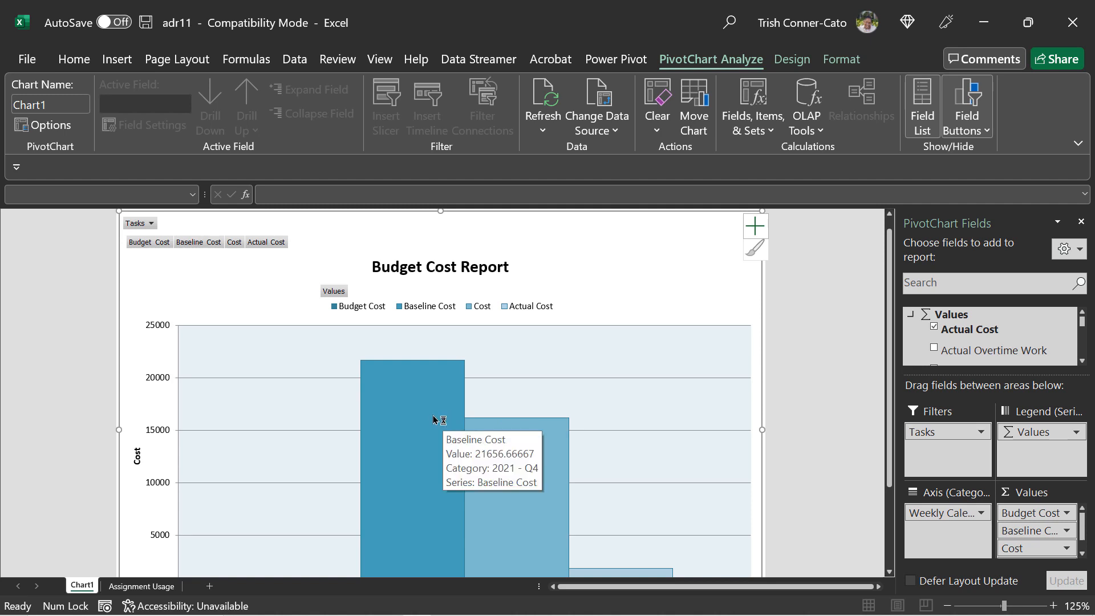
pyautogui.click(159, 587)
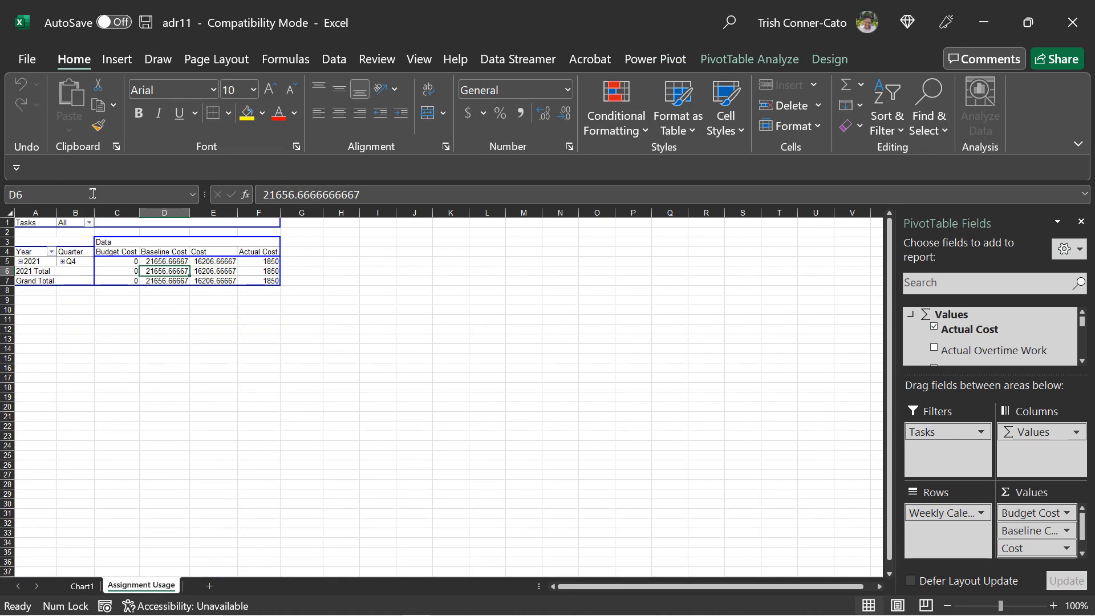
pyautogui.moveTo(120, 280)
# - Widen the PivotTable Fields pane and add the Baseline Budget Cost field to the PivotTable's values
pyautogui.moveTo(895, 326); pyautogui.dragTo(812, 317)
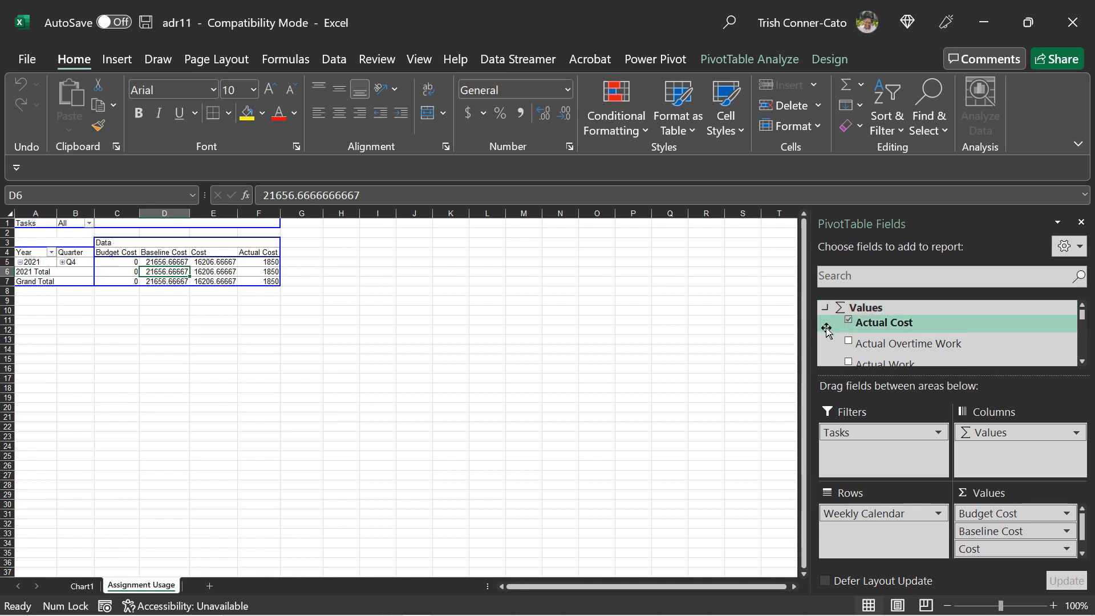
pyautogui.scroll(-3, 974, 331)
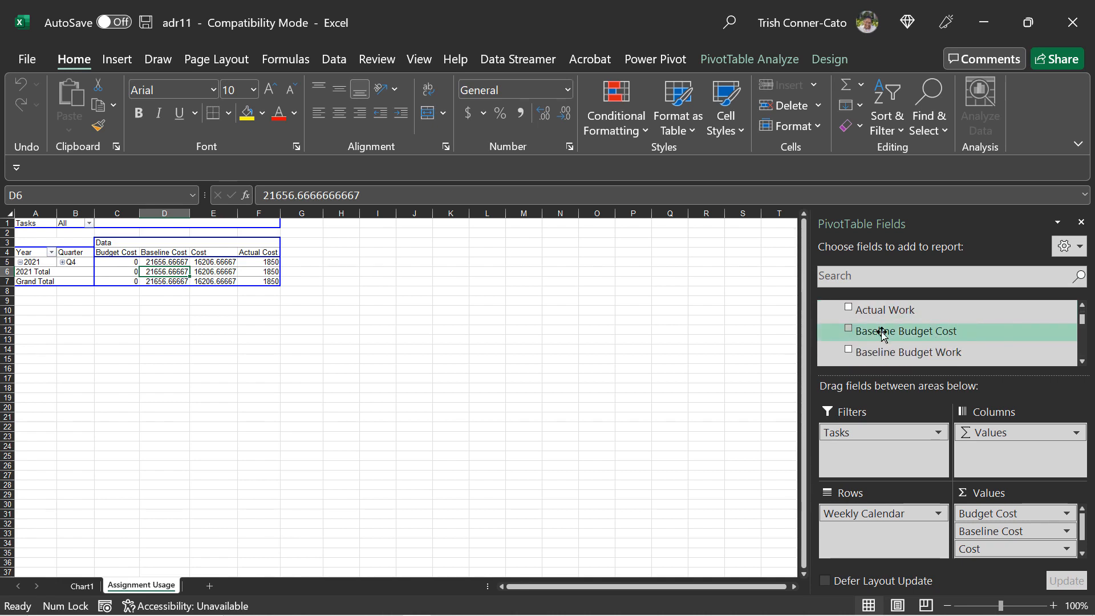
pyautogui.click(848, 330)
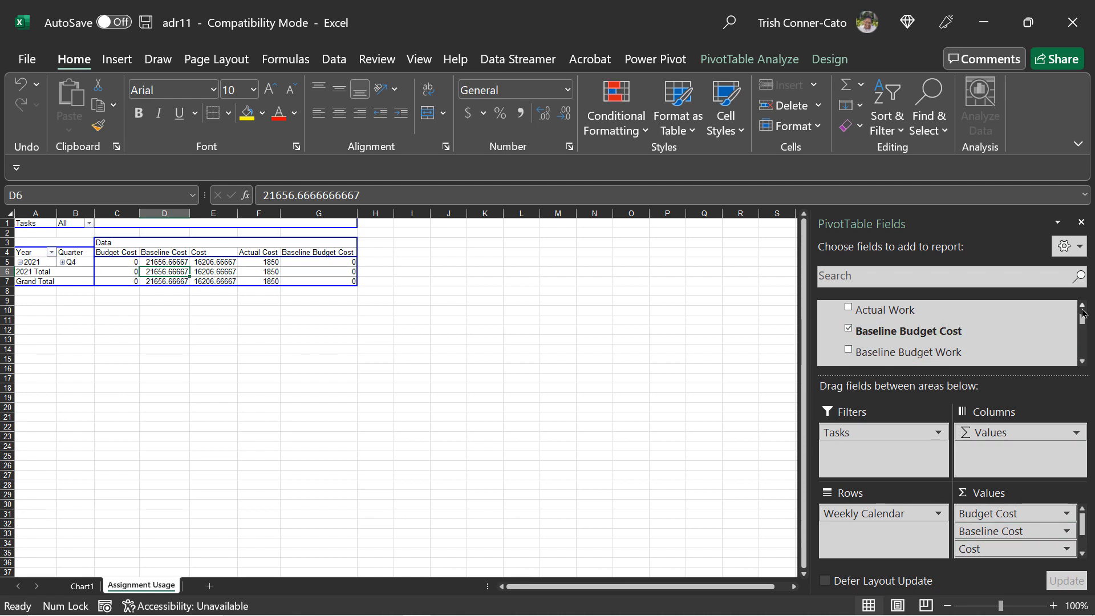
# - Collapse the Values group in the field list and add the Resources field to the PivotTable's rows
pyautogui.scroll(3, 1083, 313)
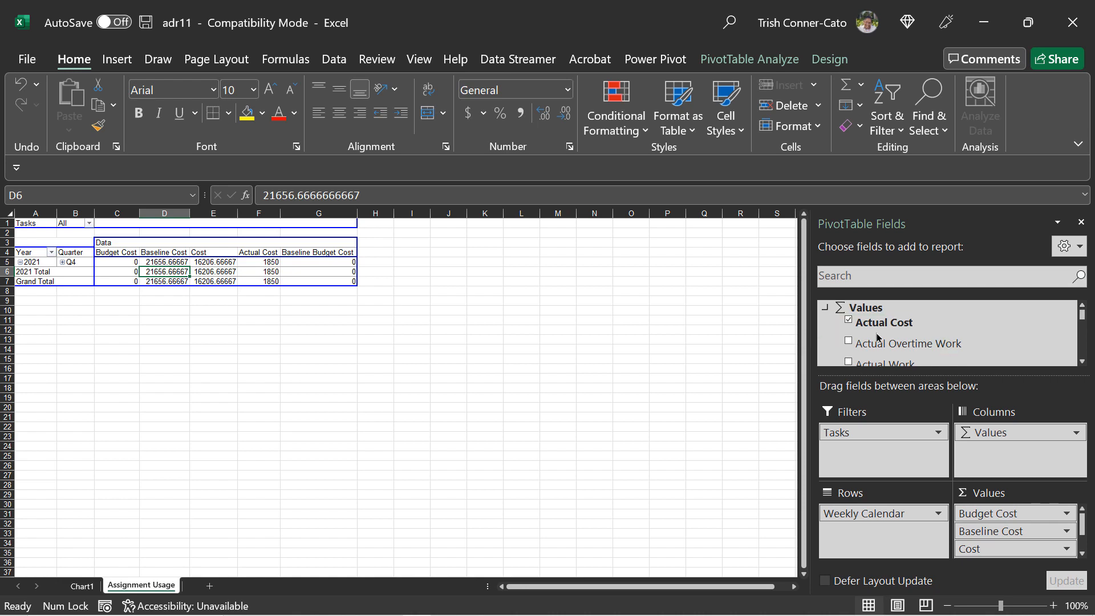
pyautogui.click(872, 308)
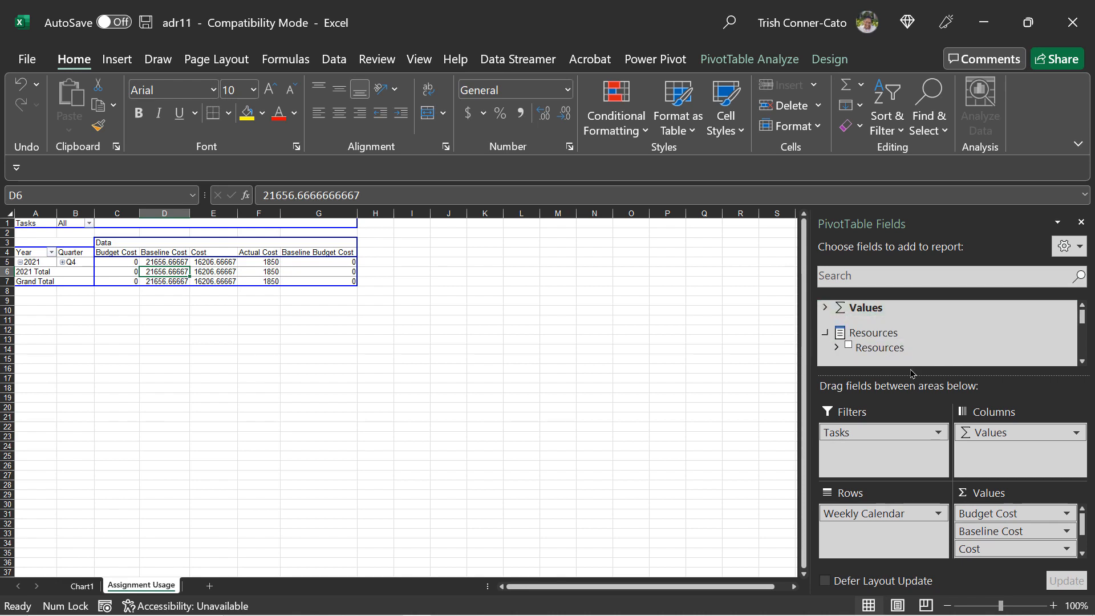
pyautogui.click(837, 348)
pyautogui.scroll(-2, 999, 340)
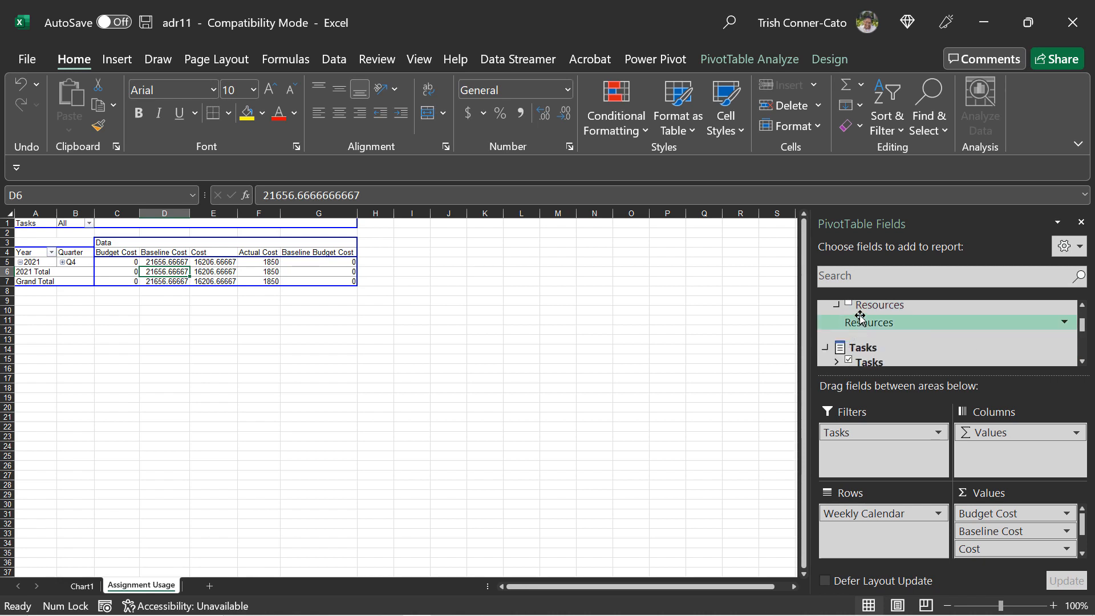
pyautogui.click(848, 304)
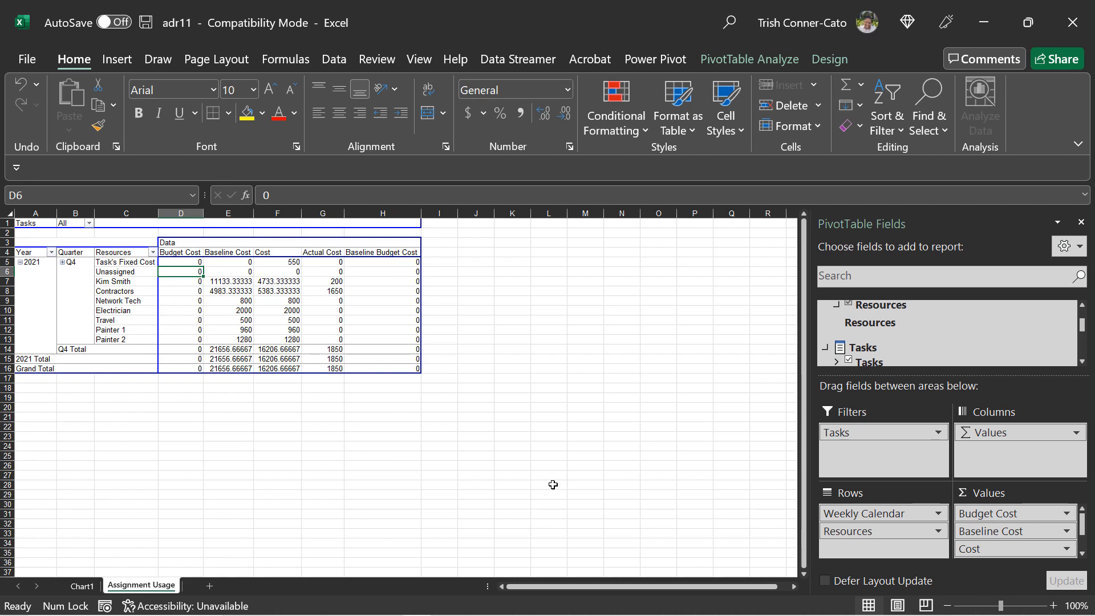
# - Close the adr11 workbook without saving and close the Visual Reports dialog in Project
pyautogui.click(1067, 34)
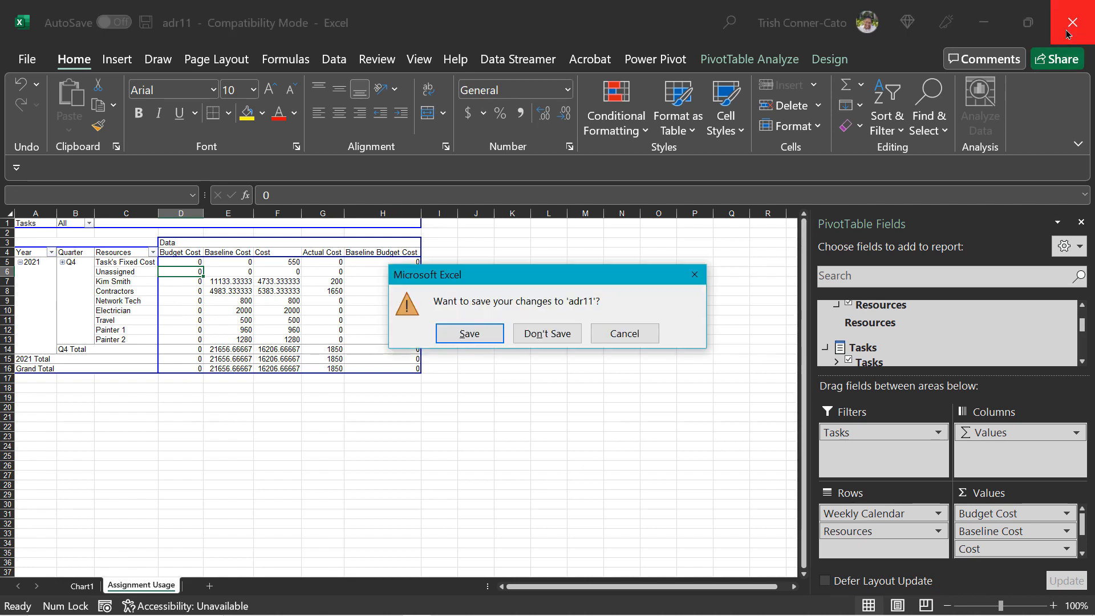
pyautogui.click(562, 335)
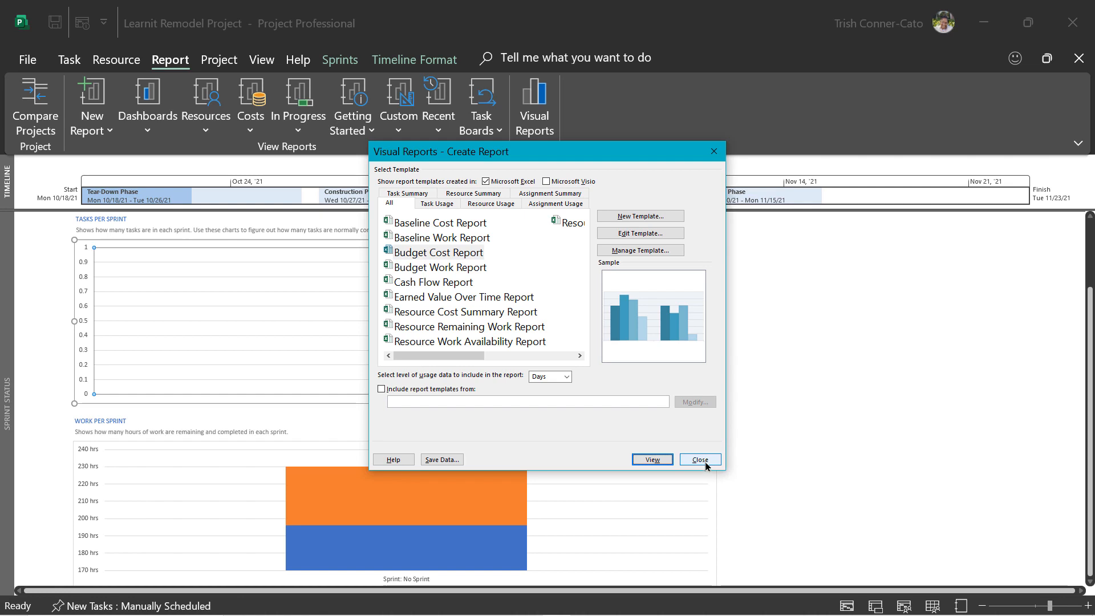
pyautogui.click(701, 460)
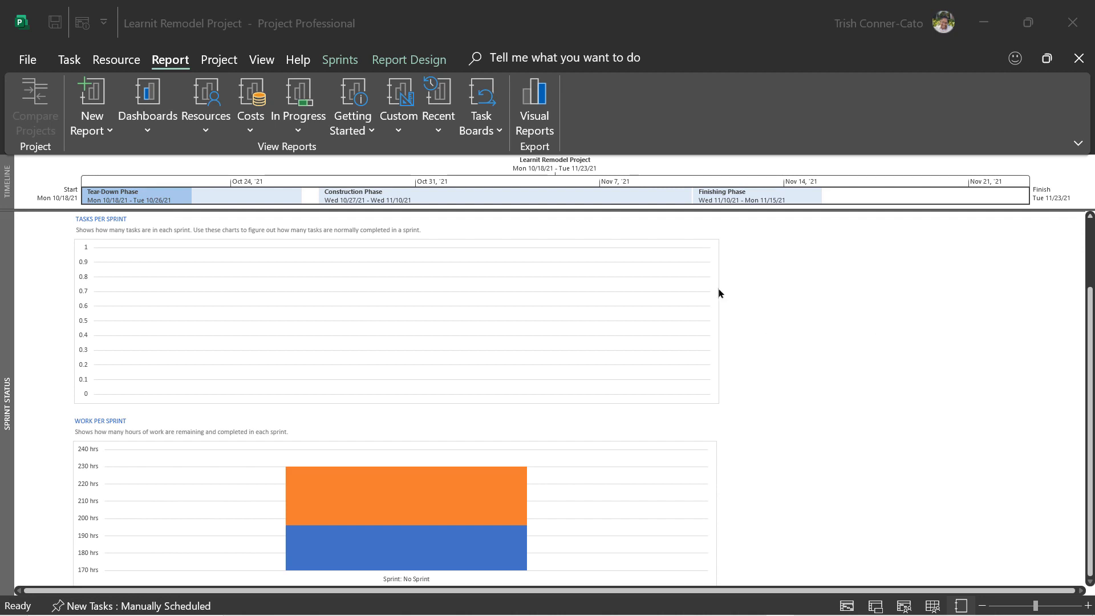
# - Generate the Baseline Cost Report visual report from only the Microsoft Excel templates, with Visio templates hidden, and maximize the resulting workbook
pyautogui.click(539, 114)
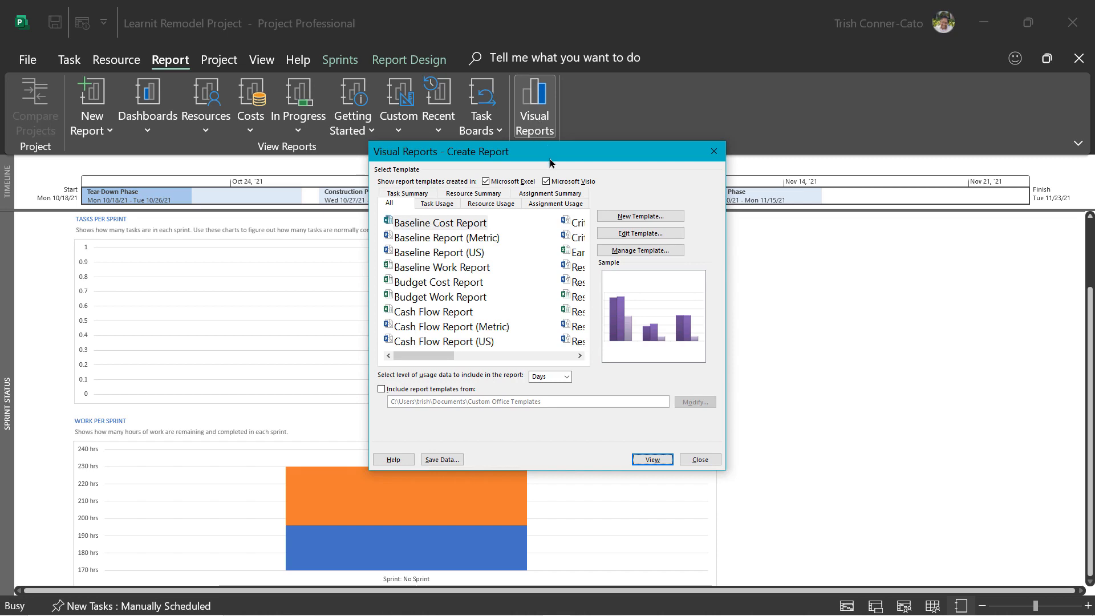
pyautogui.click(546, 181)
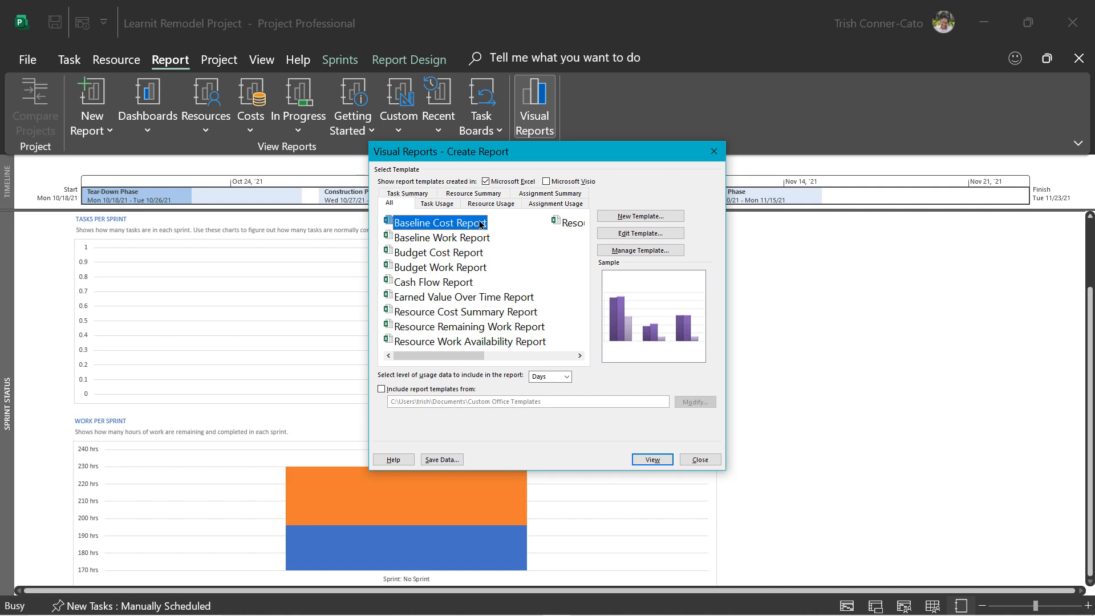
pyautogui.click(652, 460)
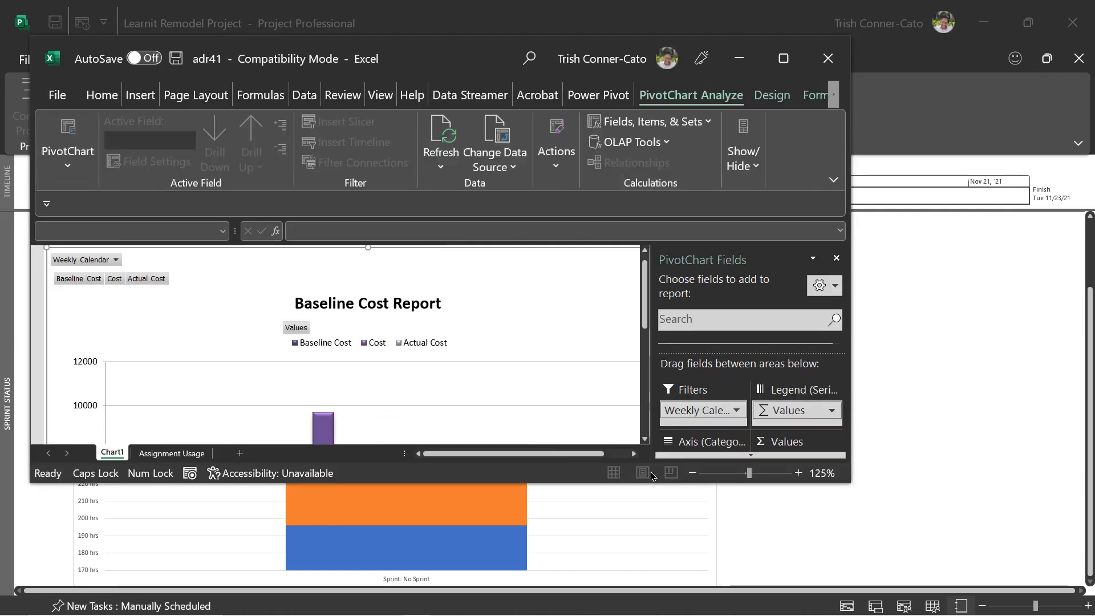
pyautogui.click(783, 72)
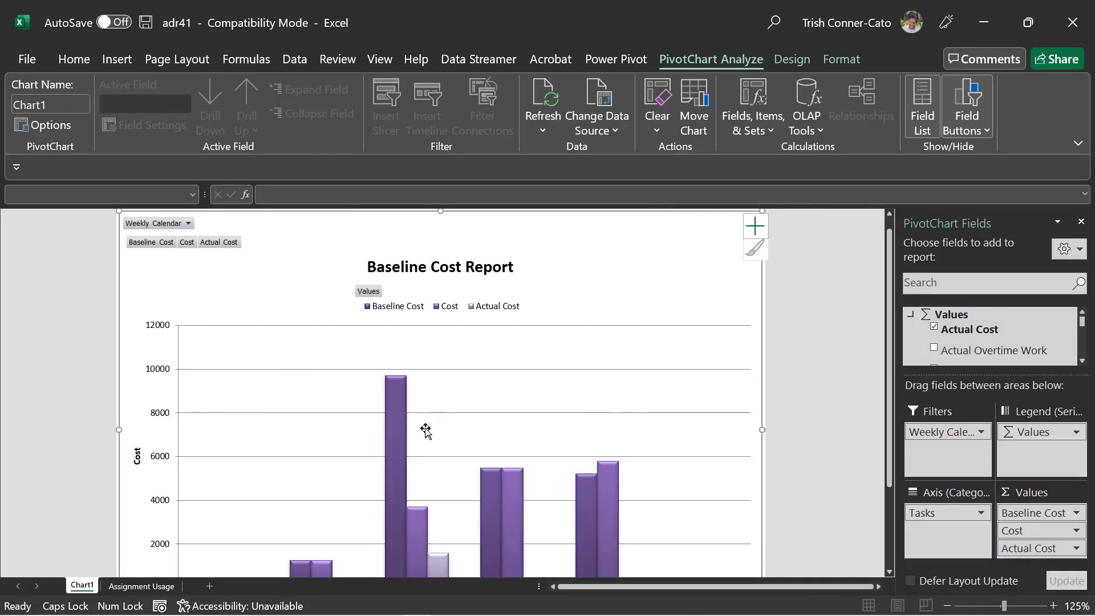
# - On the Assignment Usage sheet, add the Work field to the PivotTable's values and the Resources field to its rows
pyautogui.click(117, 587)
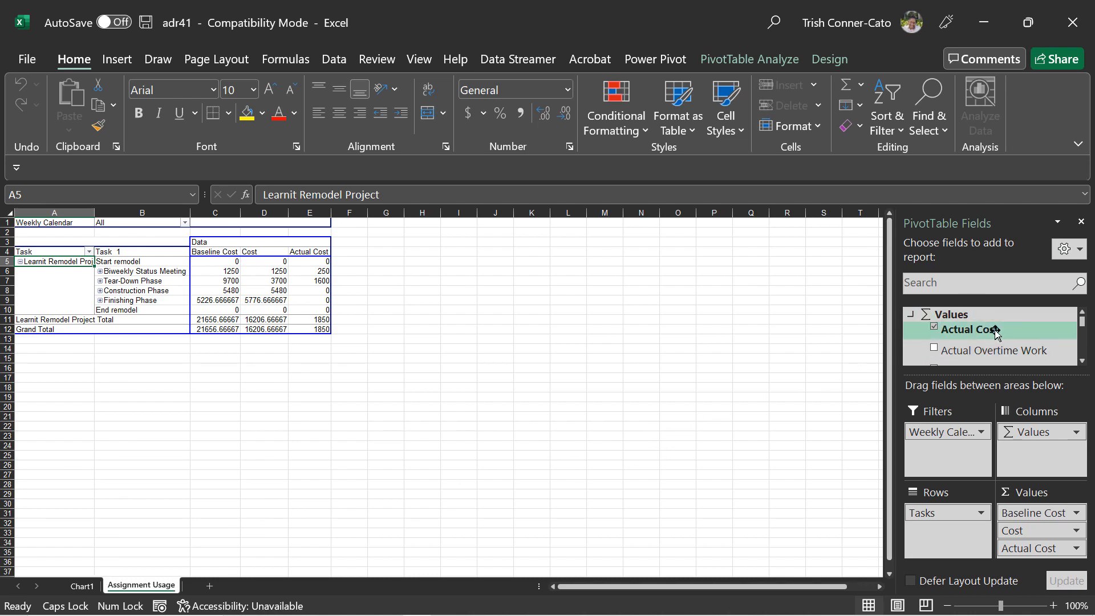
pyautogui.click(1082, 361)
pyautogui.click(1082, 361)
pyautogui.click(1082, 361)
pyautogui.click(1081, 360)
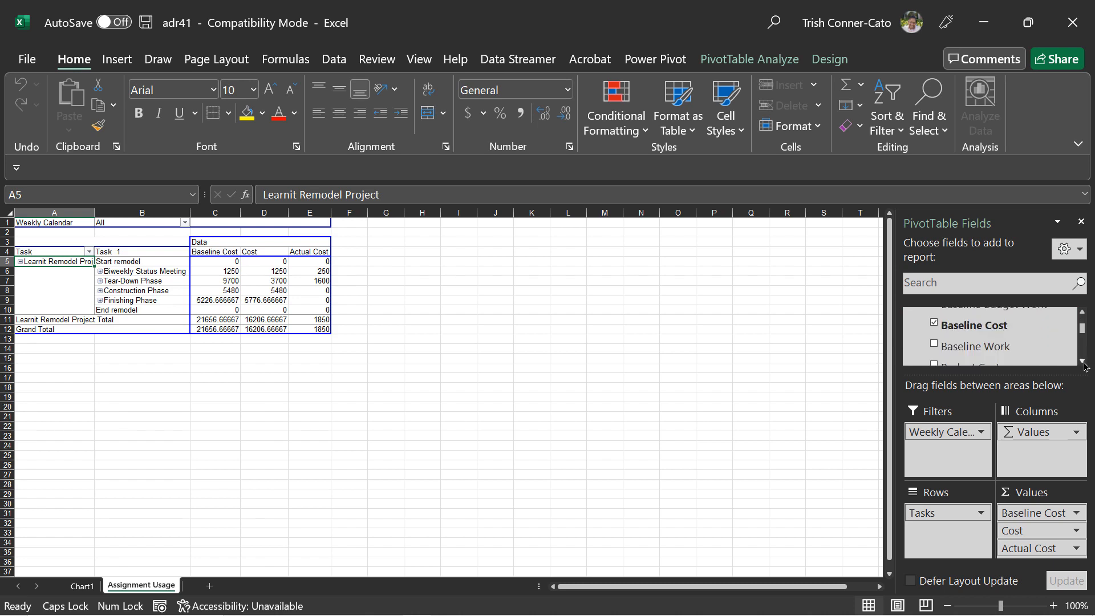
pyautogui.click(1082, 360)
pyautogui.click(1081, 360)
pyautogui.click(1082, 360)
pyautogui.click(1083, 361)
pyautogui.click(1083, 361)
pyautogui.click(1083, 362)
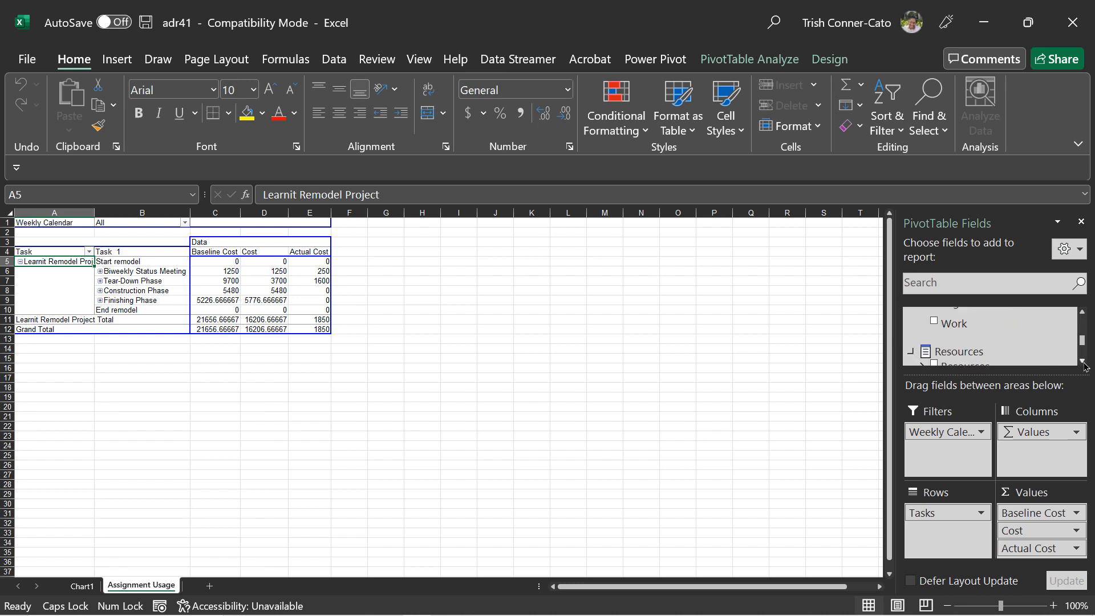
pyautogui.click(1083, 362)
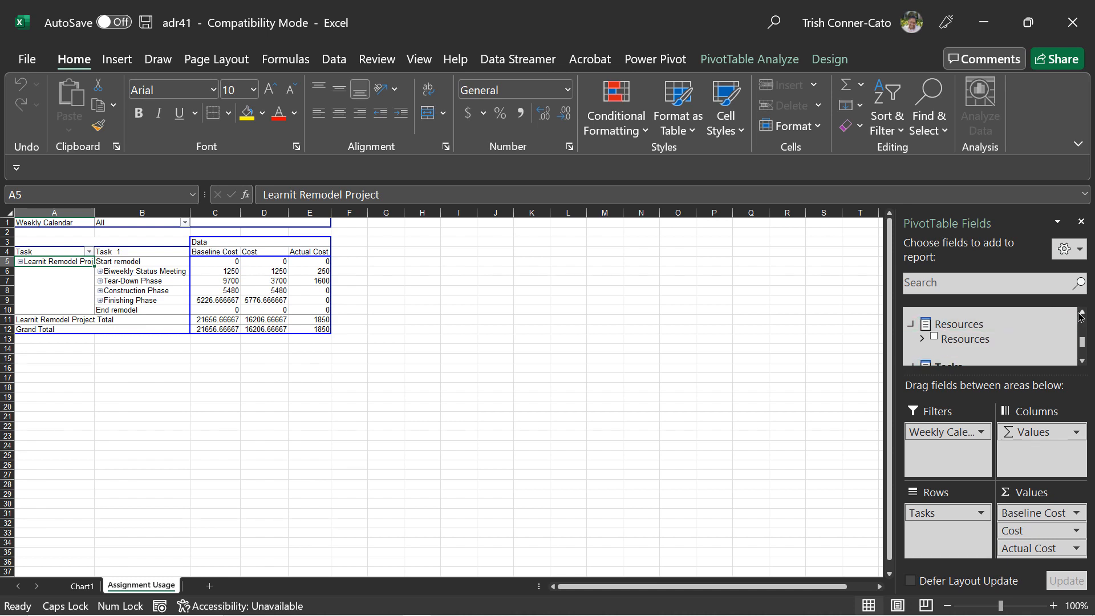
pyautogui.click(1082, 313)
pyautogui.click(1082, 313)
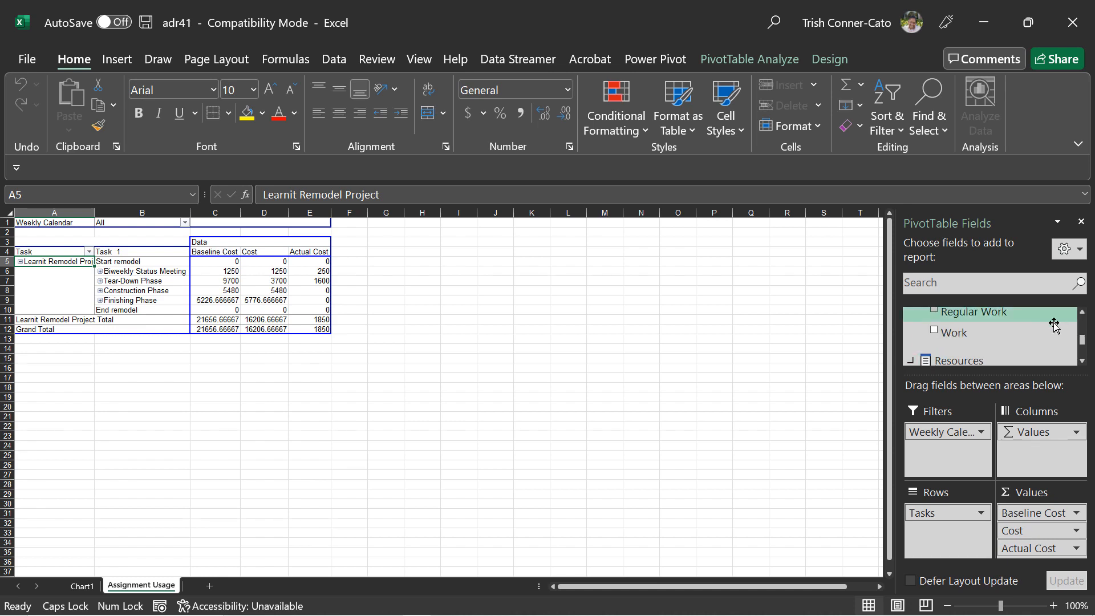
pyautogui.click(936, 331)
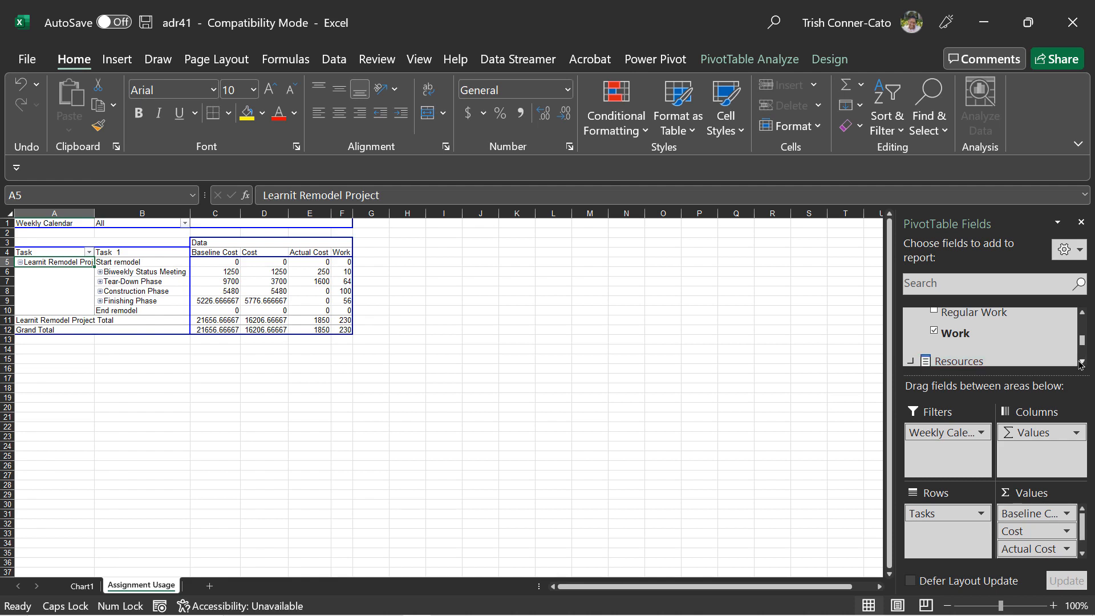
pyautogui.scroll(-3, 1082, 365)
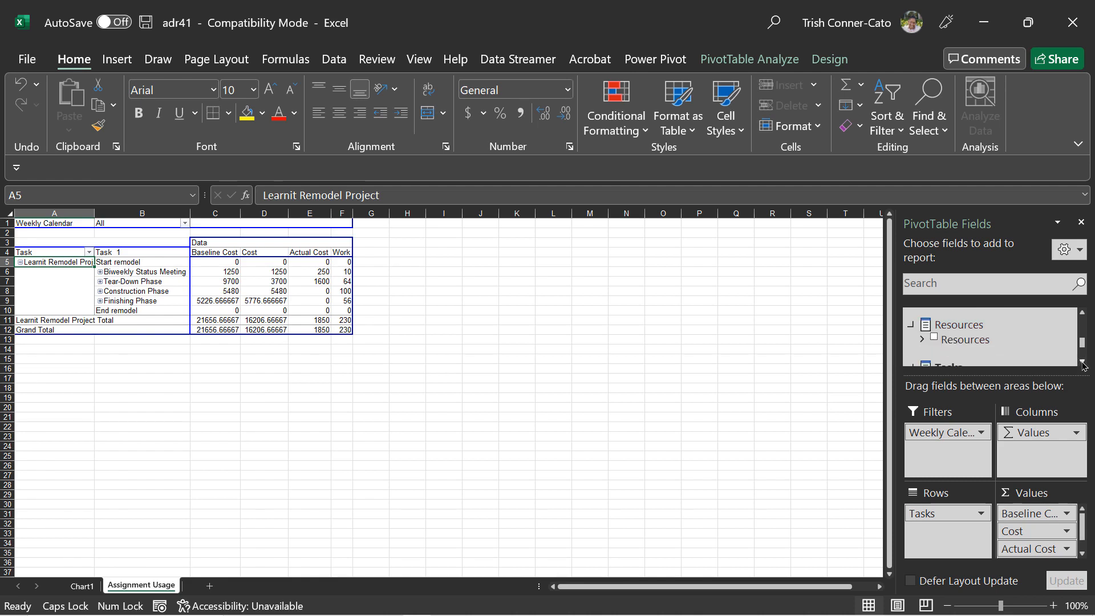
pyautogui.click(935, 338)
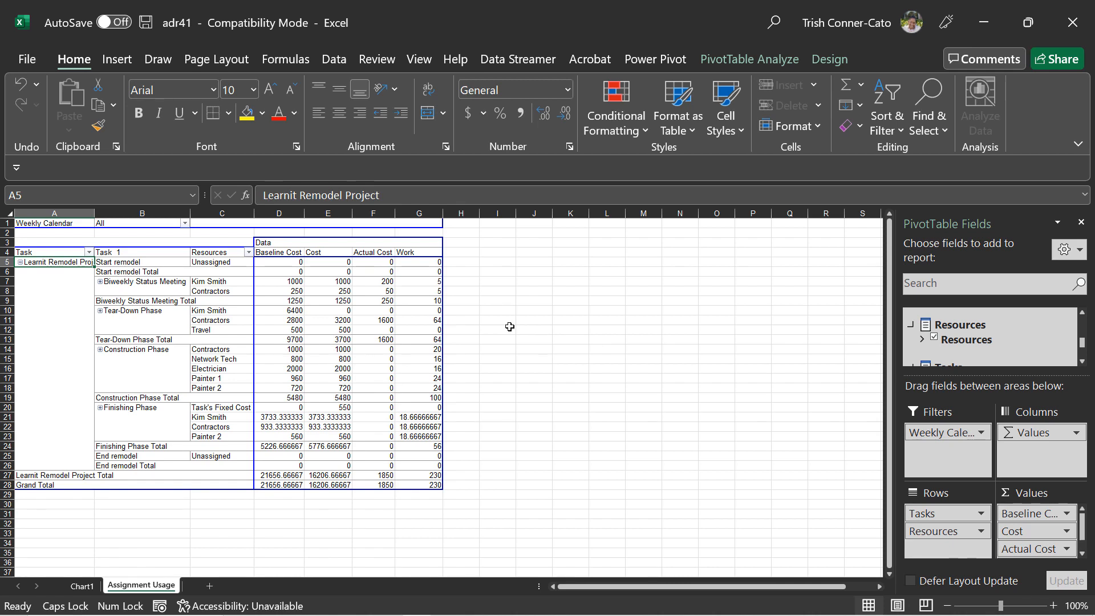
# - Begin saving a copy of the customized report workbook with Excel Template as the file type
pyautogui.press('F12')
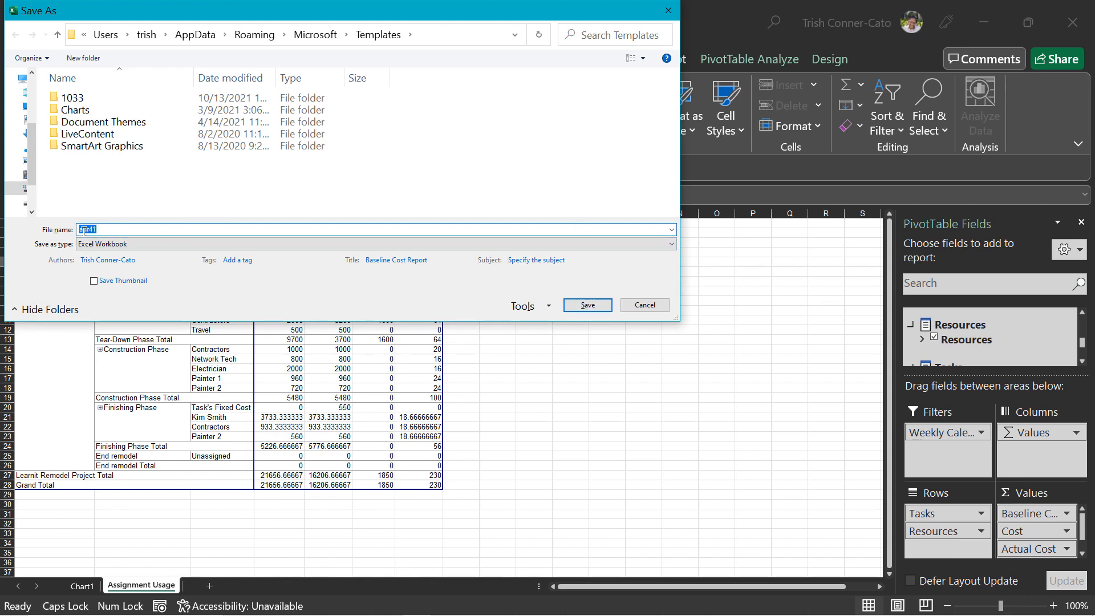
pyautogui.click(113, 249)
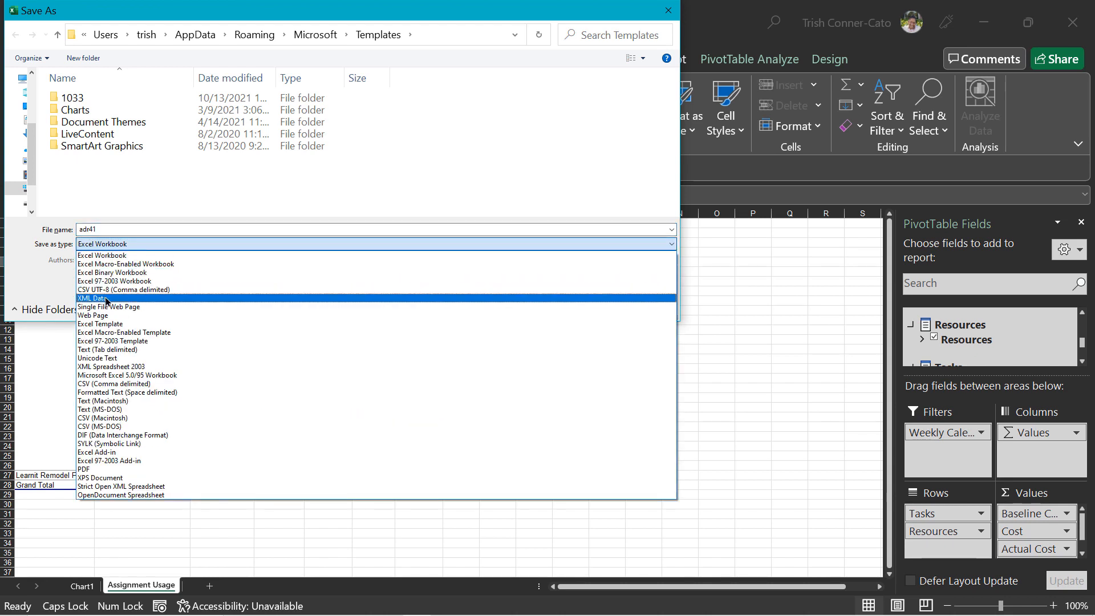
pyautogui.click(106, 325)
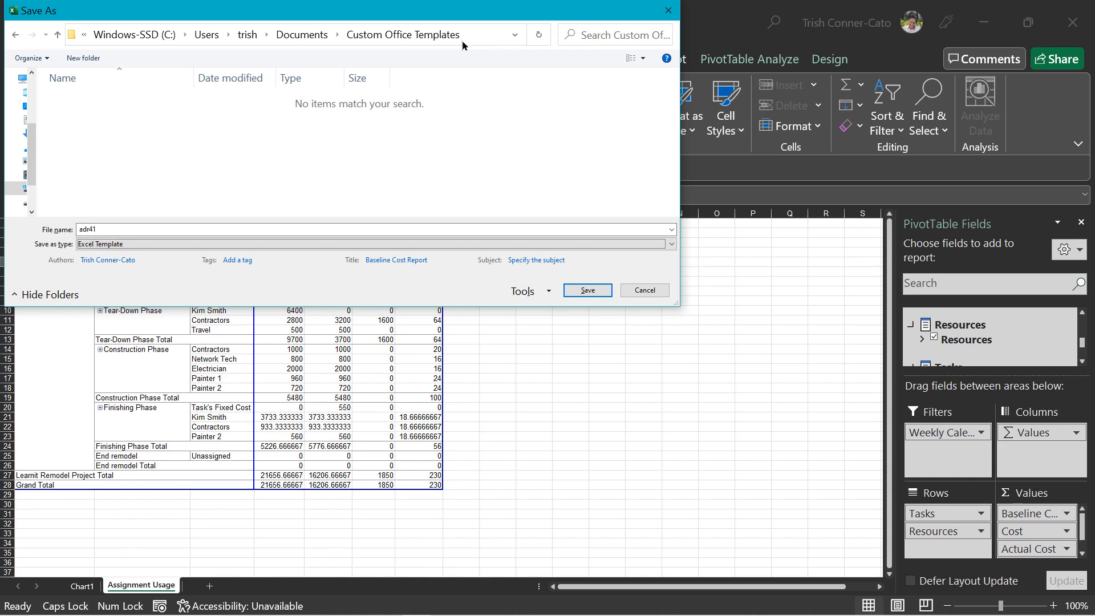
# - Save the template as CUSTOM BASELINE COST REPORT, clearing external data and refreshing it on opening, and close the workbook
pyautogui.doubleClick(102, 232)
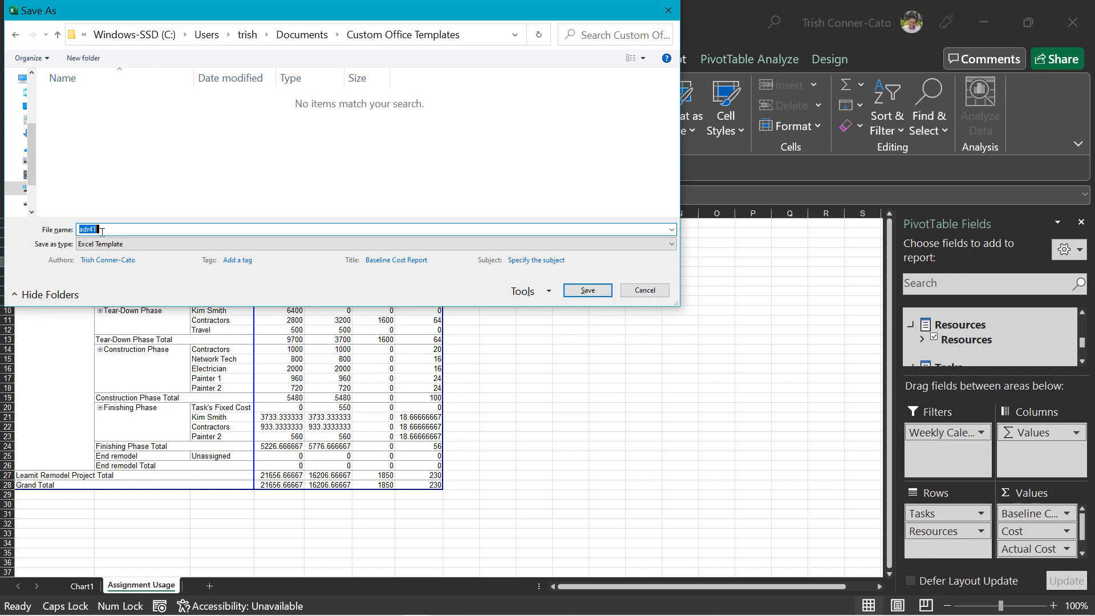
pyautogui.press('capslock')
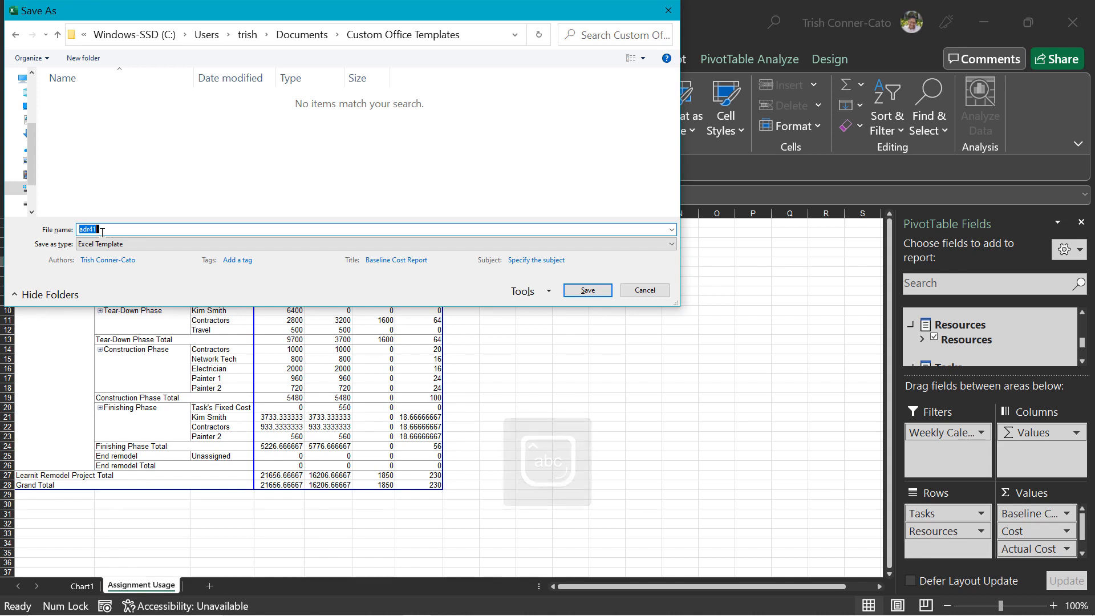
pyautogui.press('BackSpace')
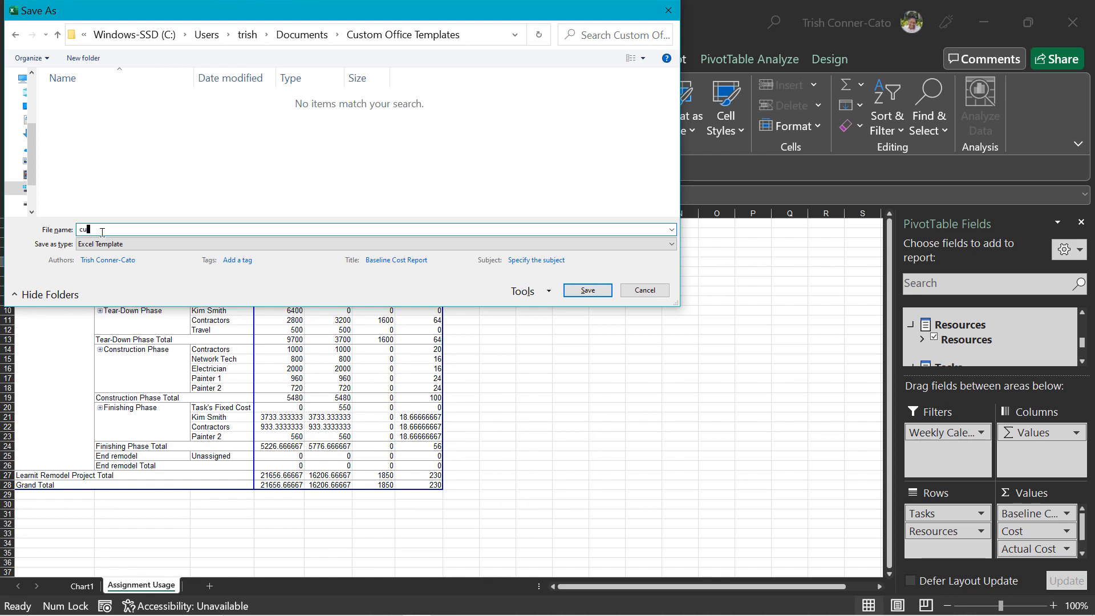
pyautogui.press('capslock')
pyautogui.write('CU')
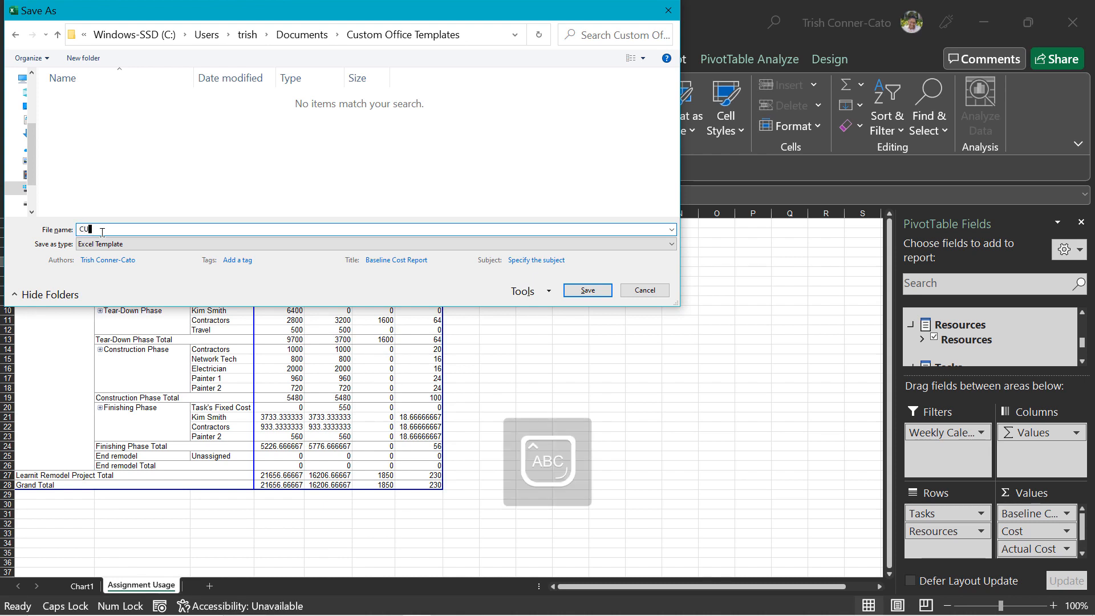
pyautogui.write('STOM BA')
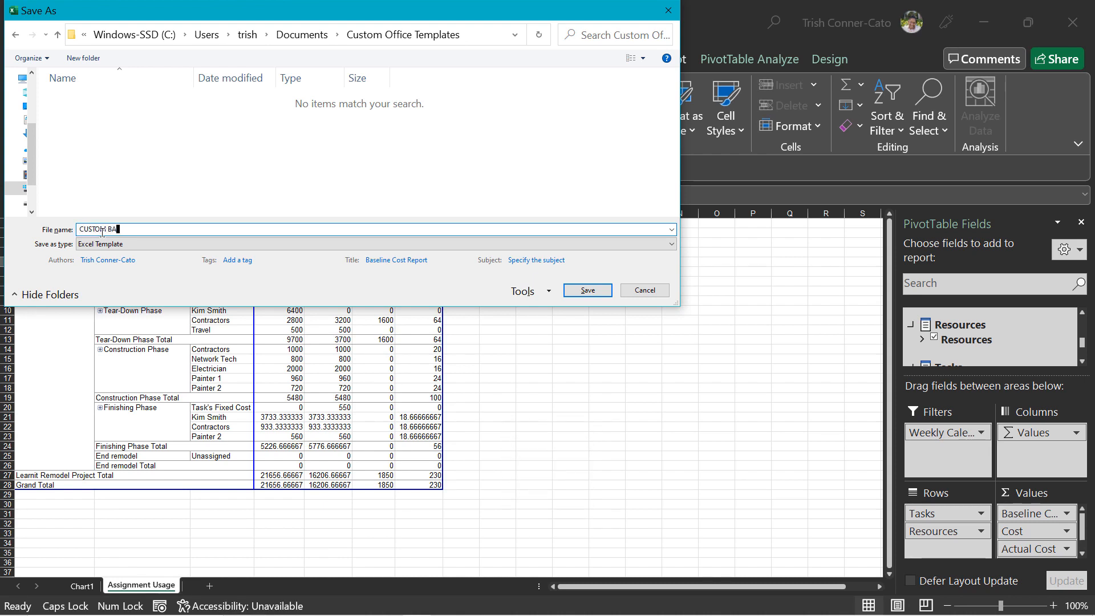
pyautogui.write('SELINE COST REPORT')
pyautogui.click(588, 291)
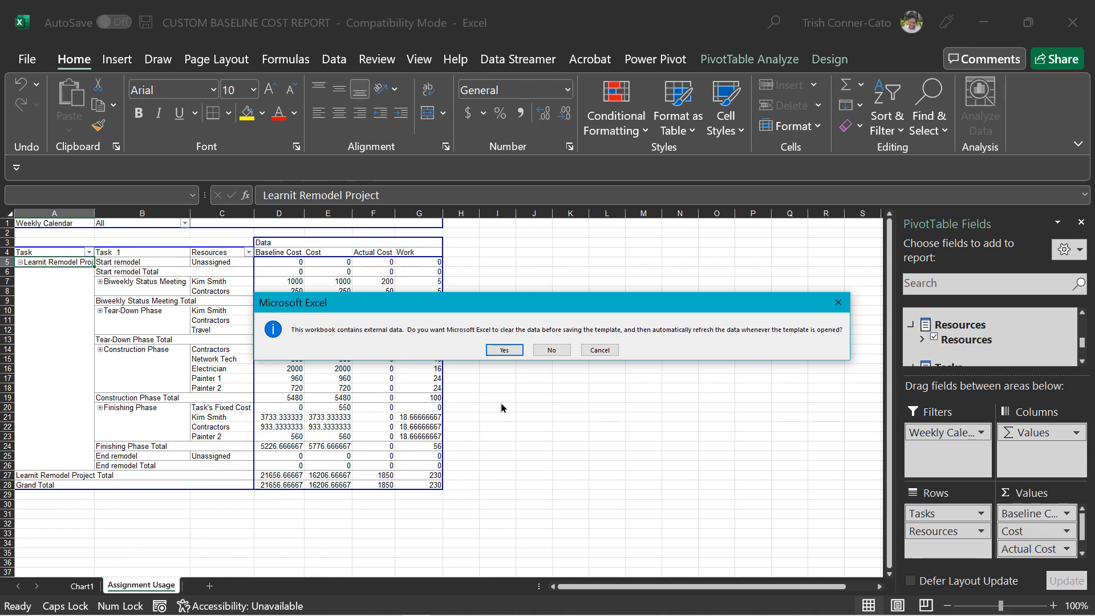
pyautogui.click(504, 350)
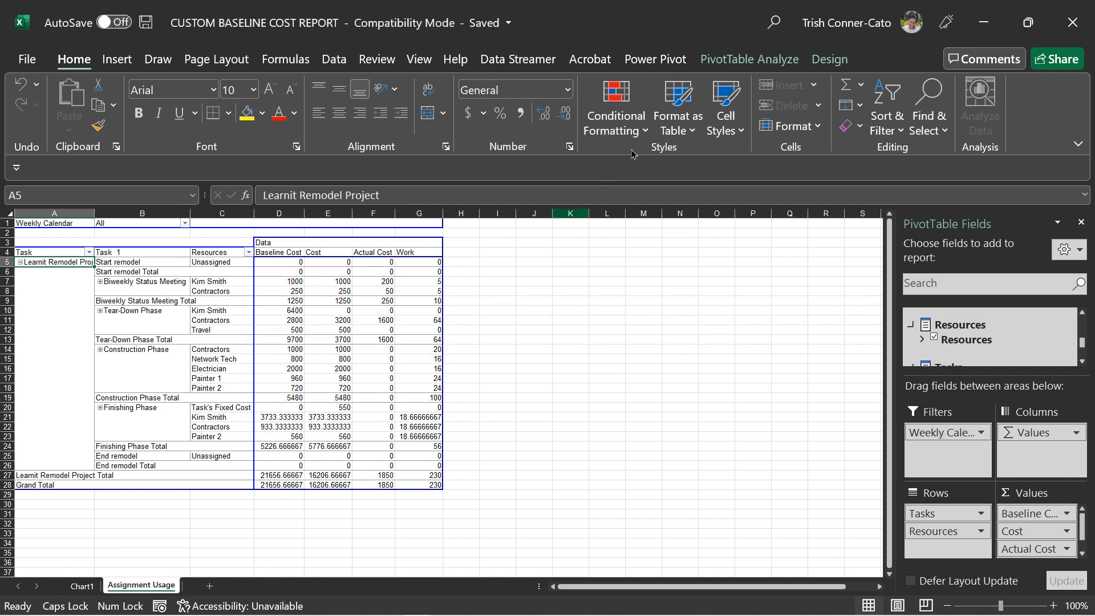
pyautogui.click(1076, 26)
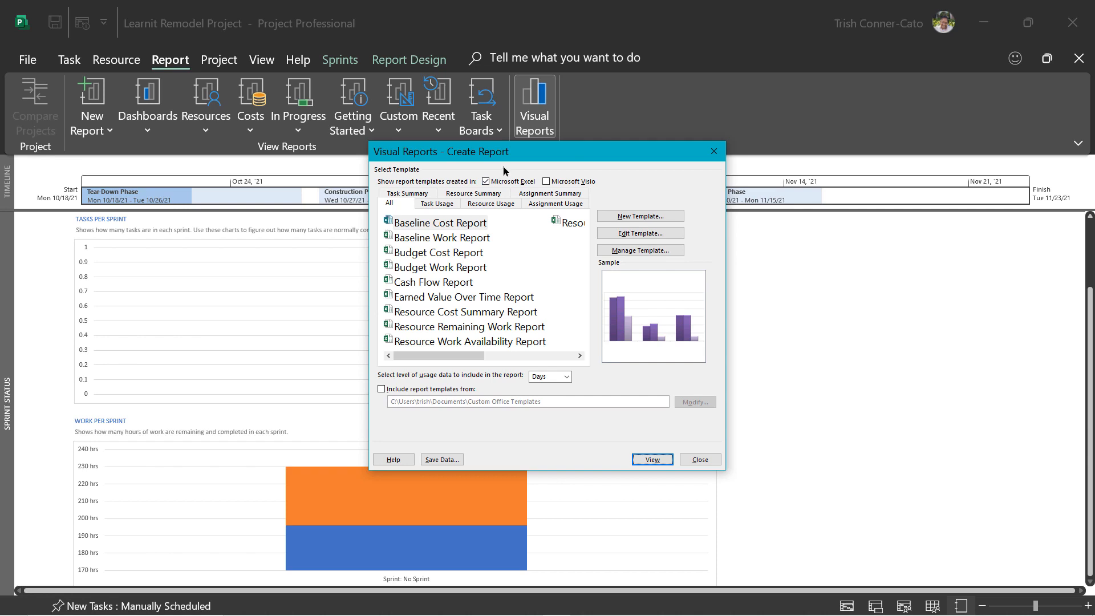
# - Include report templates from the Custom Office Templates folder, generate the CUSTOM BASELINE COST REPORT, and maximize its workbook
pyautogui.click(381, 390)
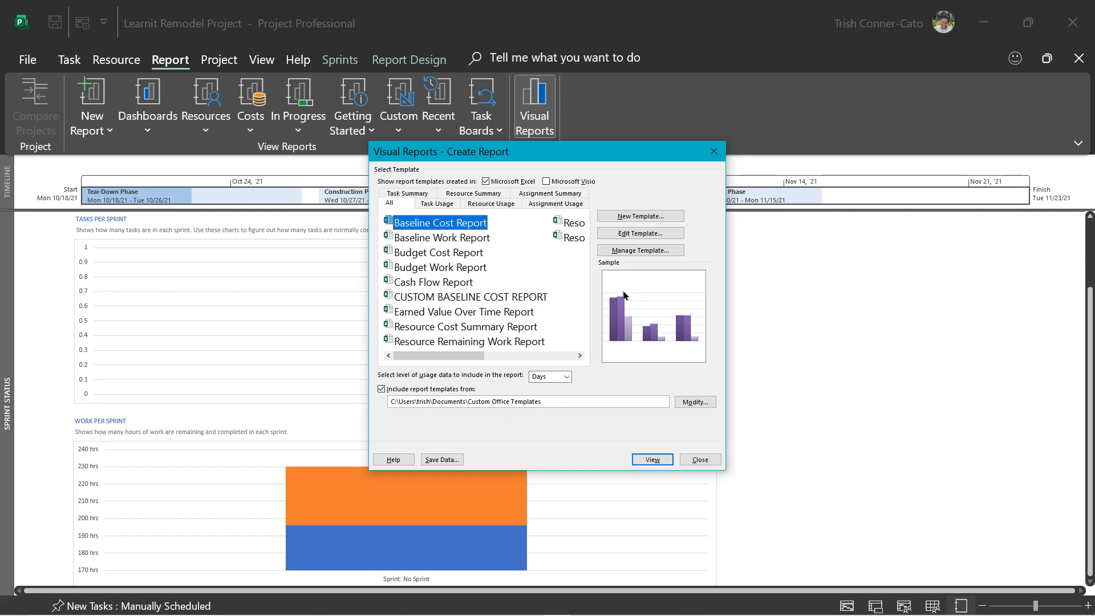
pyautogui.click(414, 298)
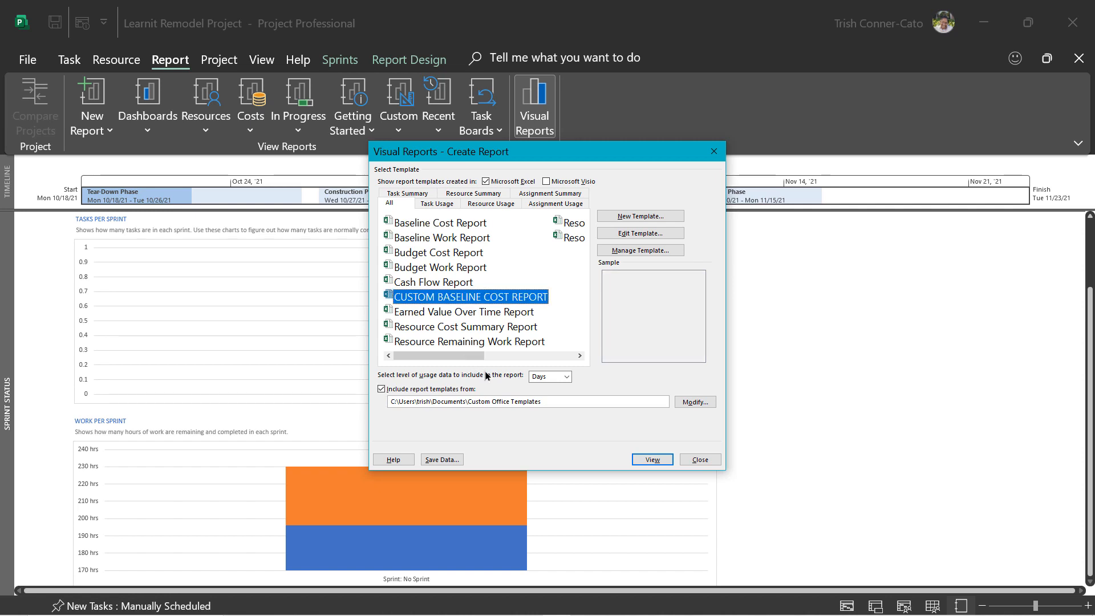
pyautogui.click(653, 460)
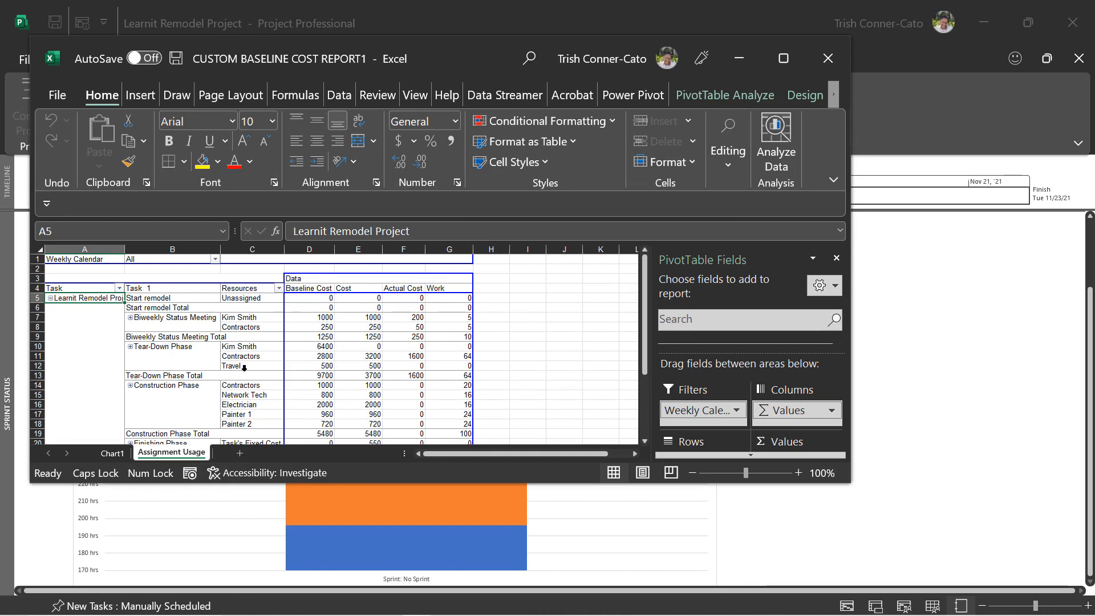
pyautogui.click(790, 68)
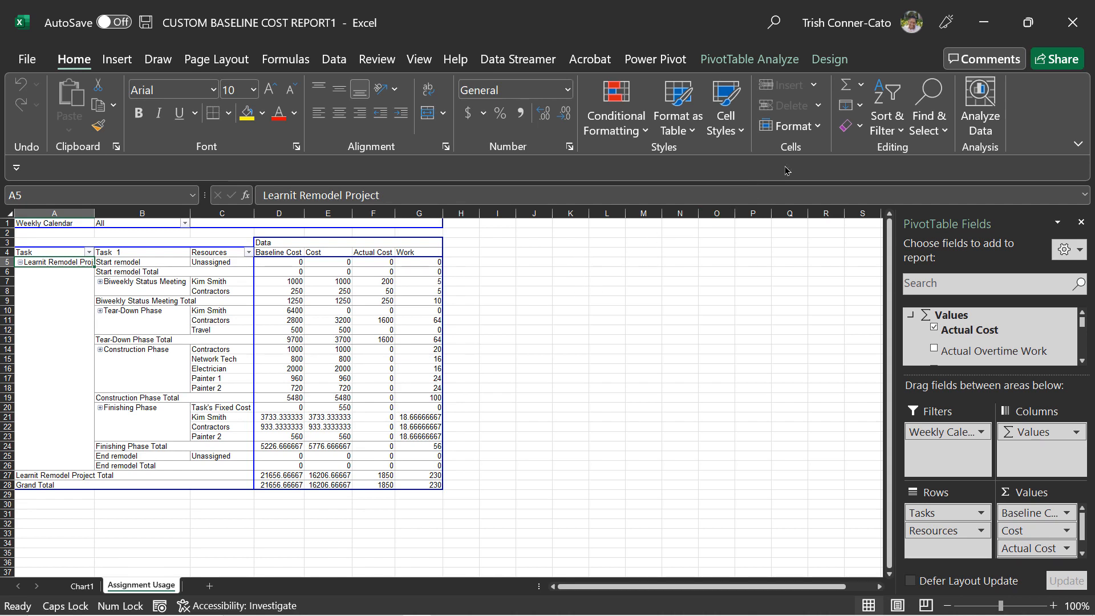
# - Close the custom report workbook without saving and close the Visual Reports dialog
pyautogui.click(1071, 24)
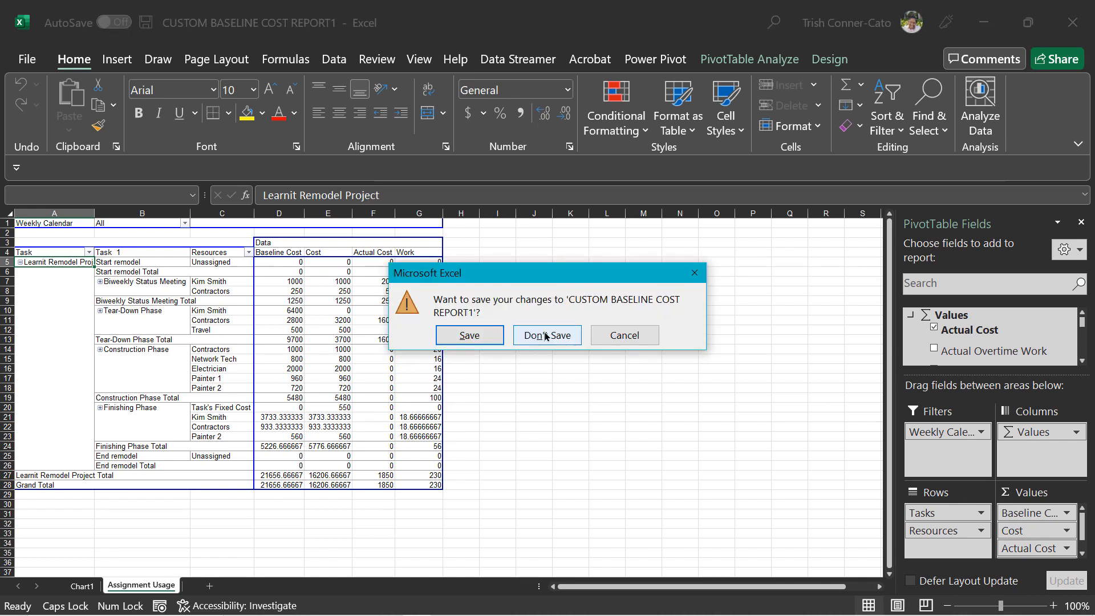
pyautogui.click(546, 335)
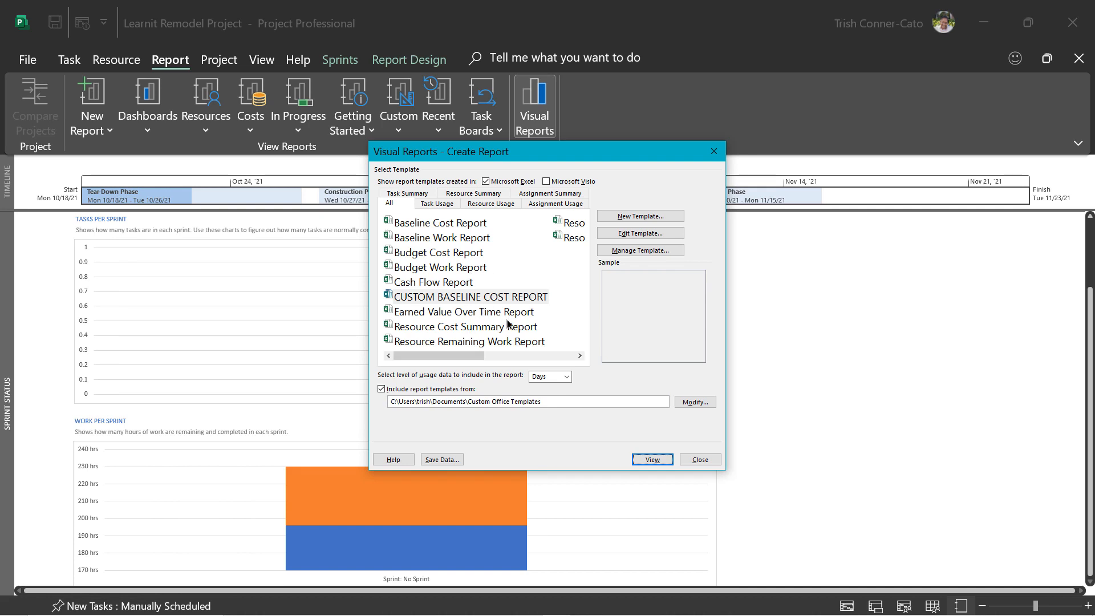
pyautogui.click(700, 459)
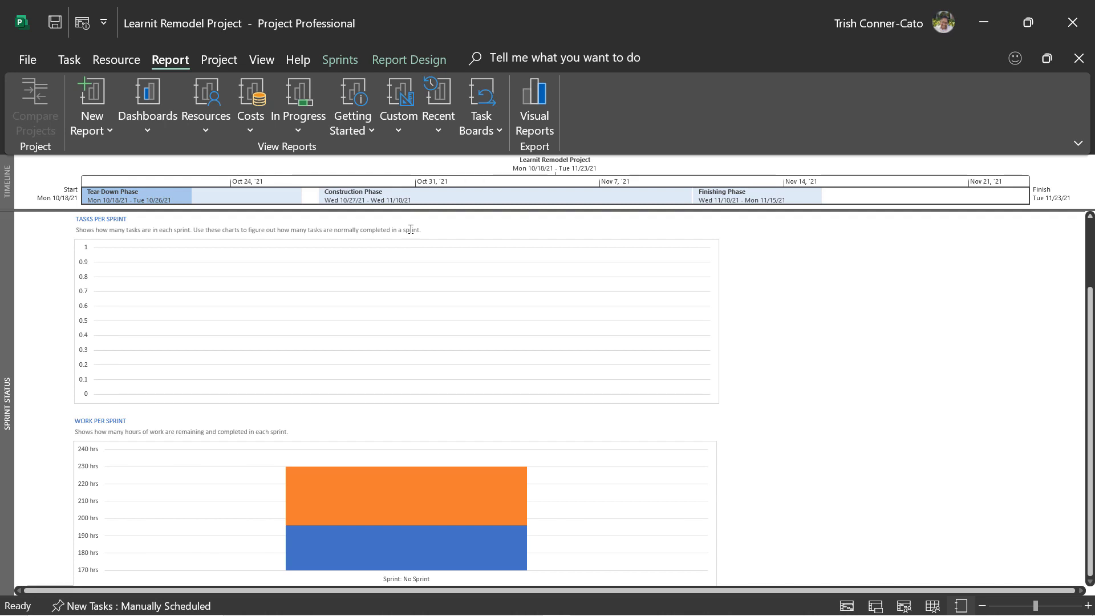
# - Open the visual report template management and select the CUSTOM BASELINE COST REPORT file in the Custom Office Templates folder under Documents
pyautogui.click(535, 109)
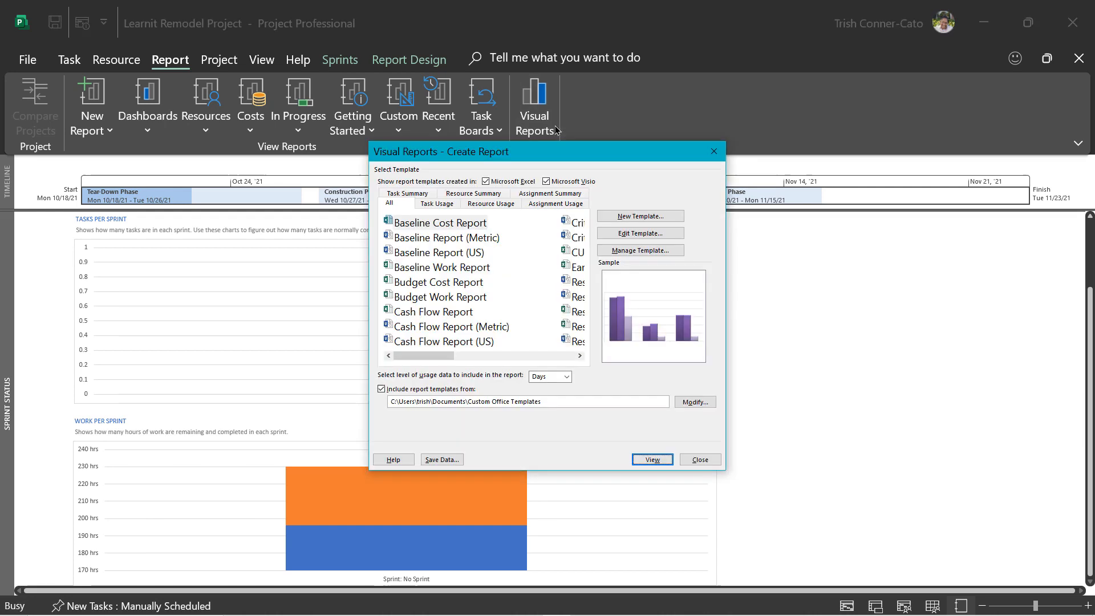
pyautogui.click(643, 250)
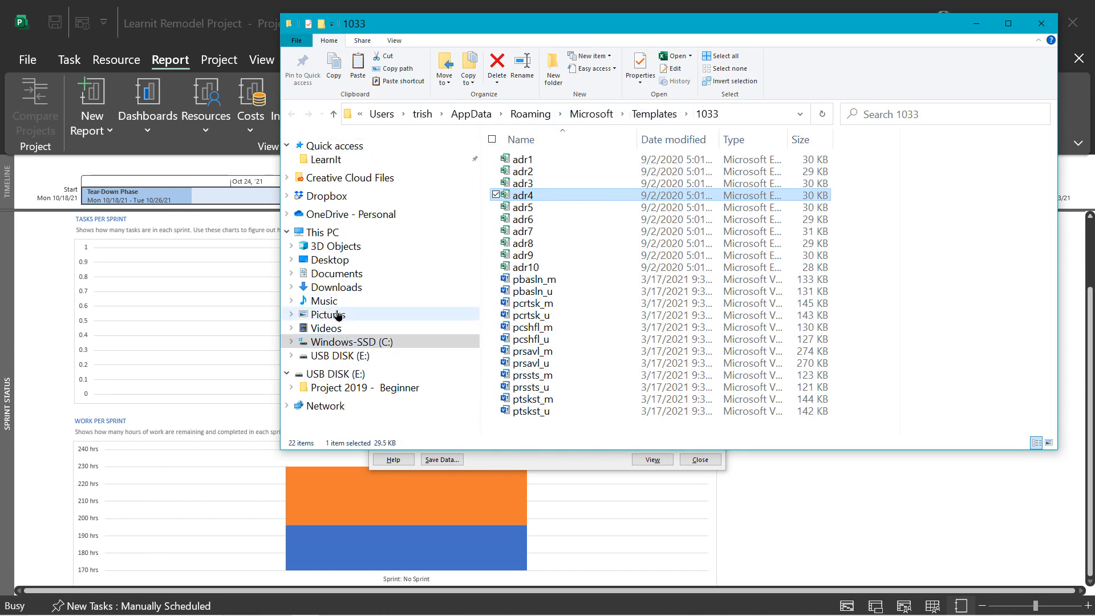
pyautogui.click(350, 277)
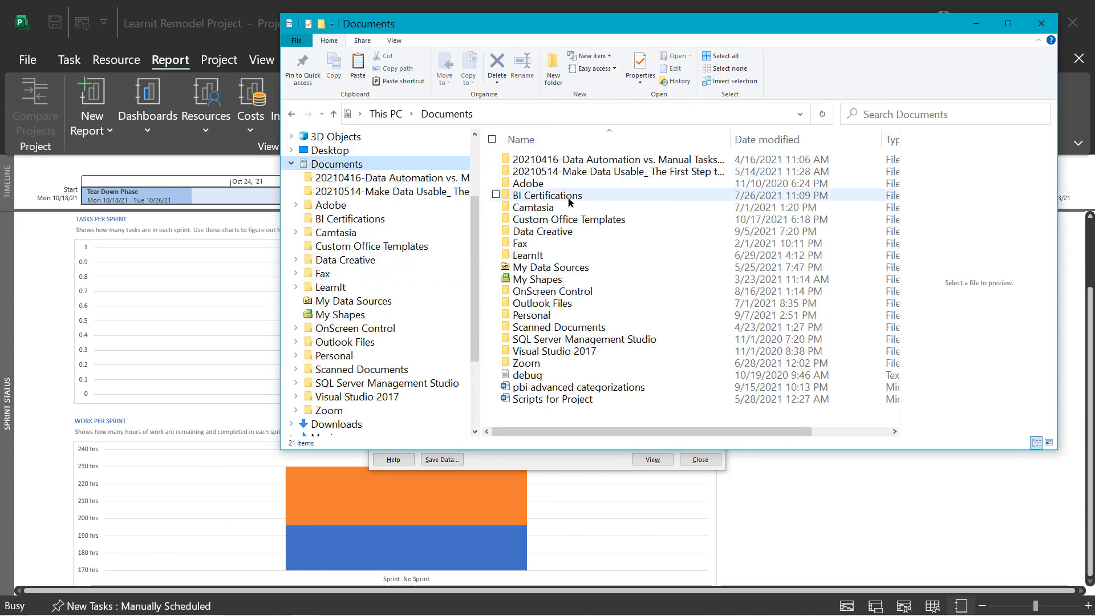
pyautogui.click(555, 219)
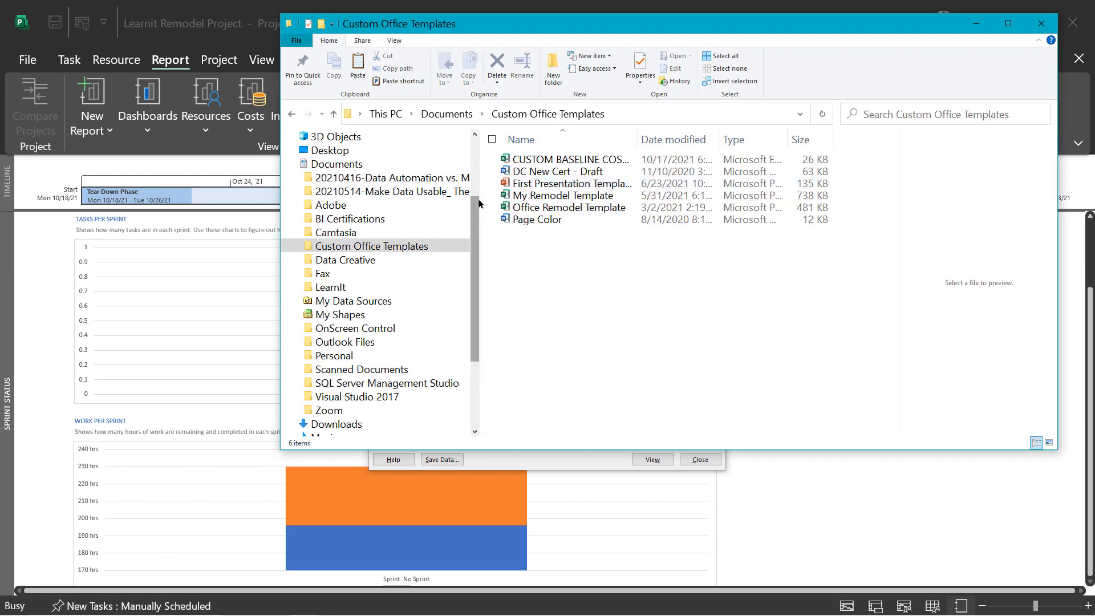
pyautogui.click(507, 160)
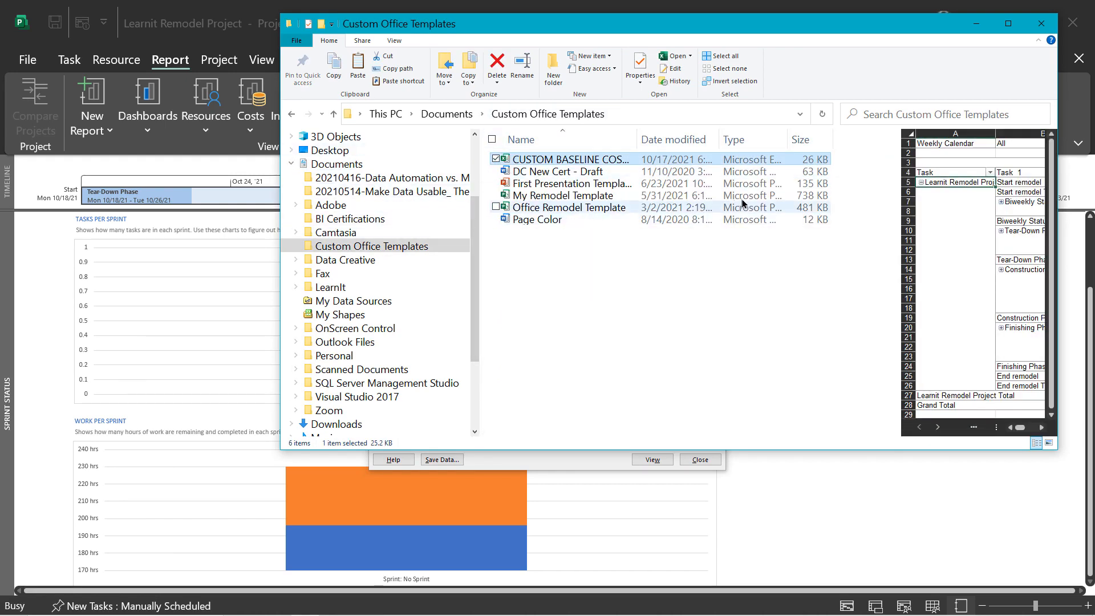
# - Close the Custom Office Templates folder window and the Visual Reports dialog
pyautogui.click(1041, 24)
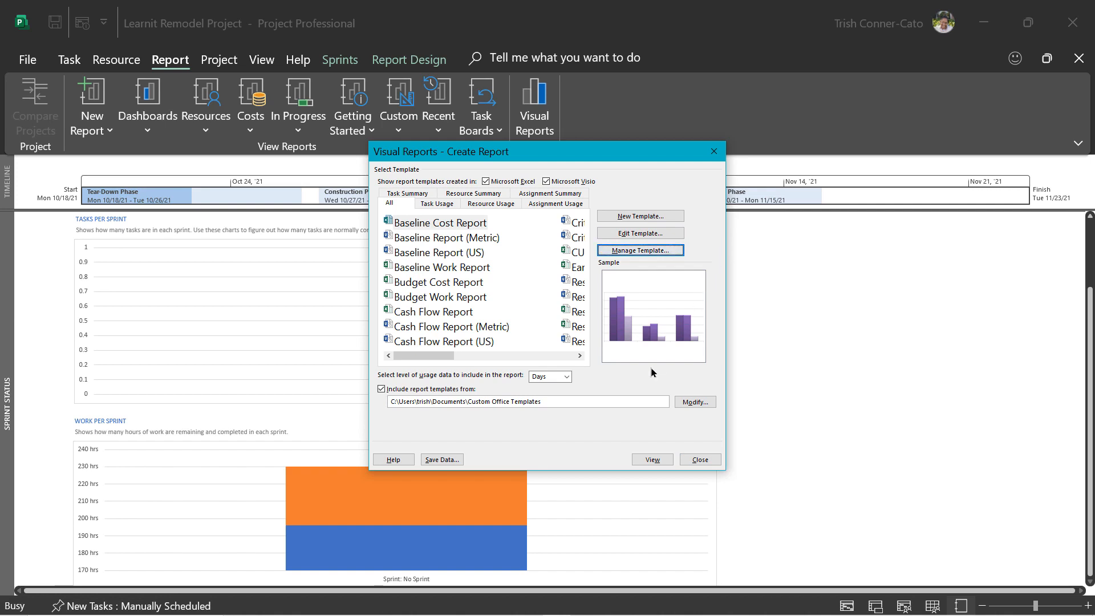
pyautogui.click(692, 460)
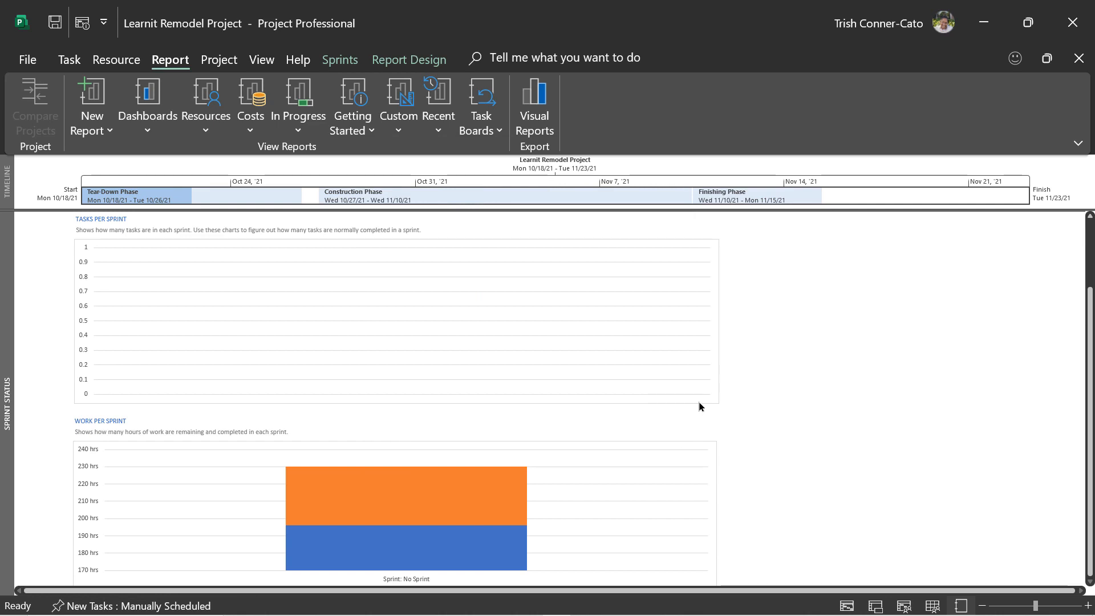
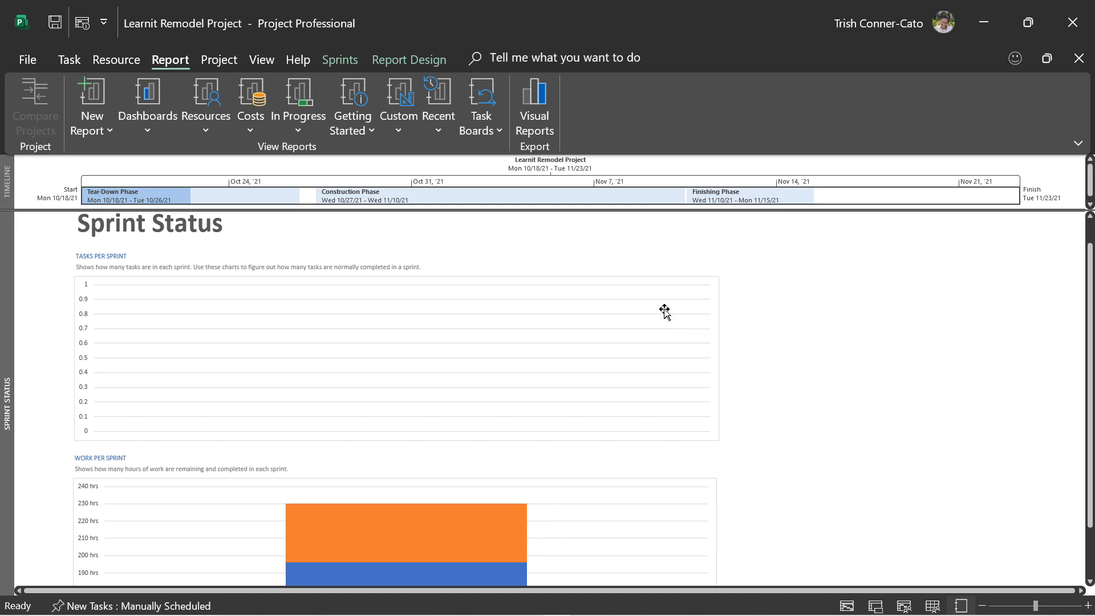
# - Open the Best Practice Analyzer getting-started report and review its charts and task tables
pyautogui.click(359, 132)
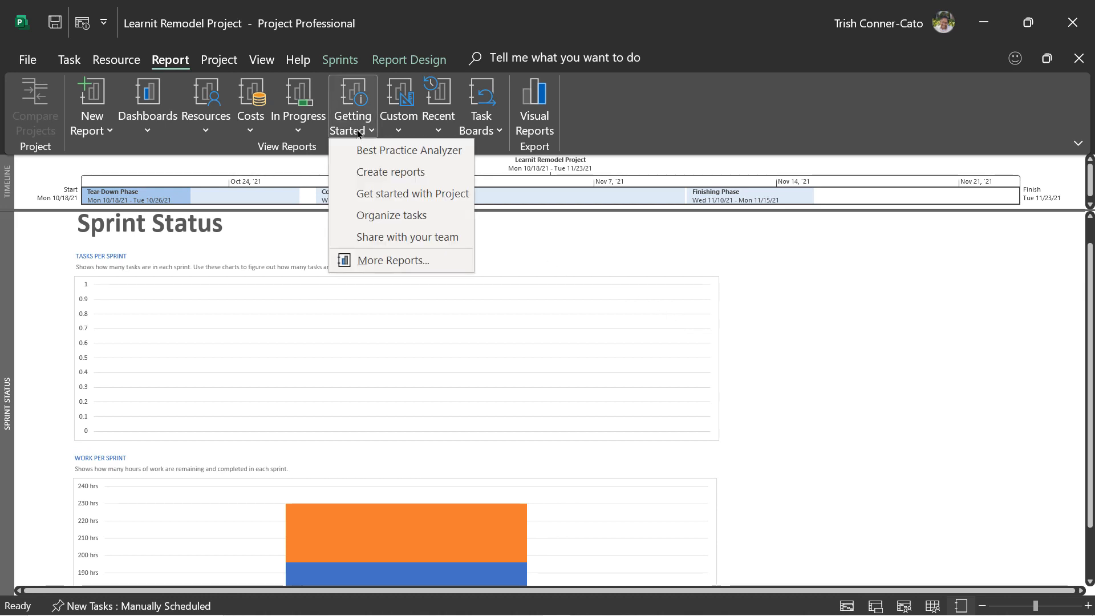
pyautogui.click(373, 153)
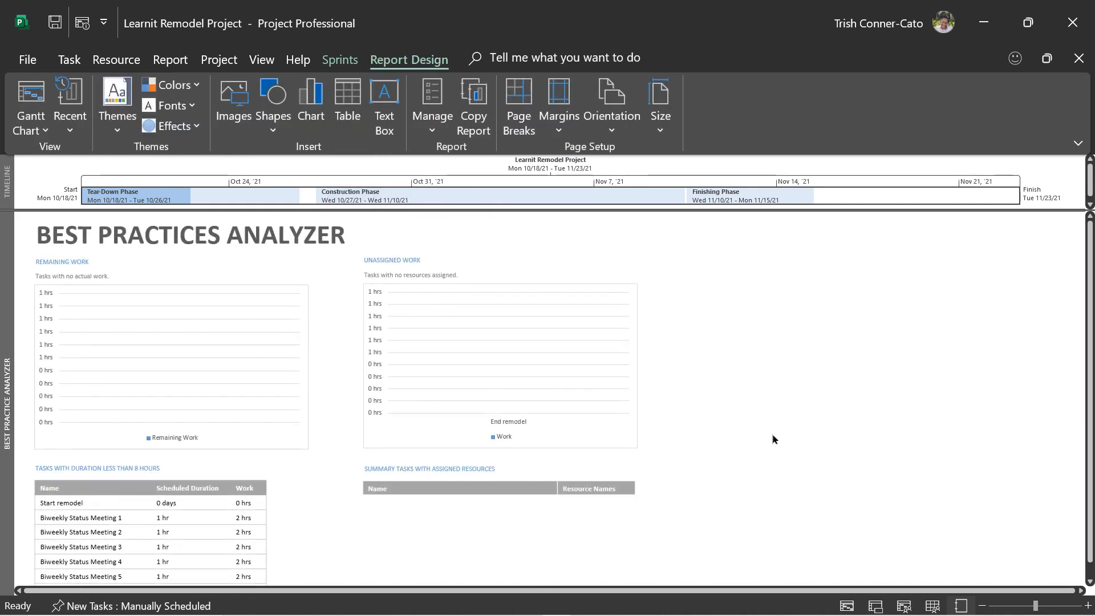
pyautogui.scroll(-2, 745, 401)
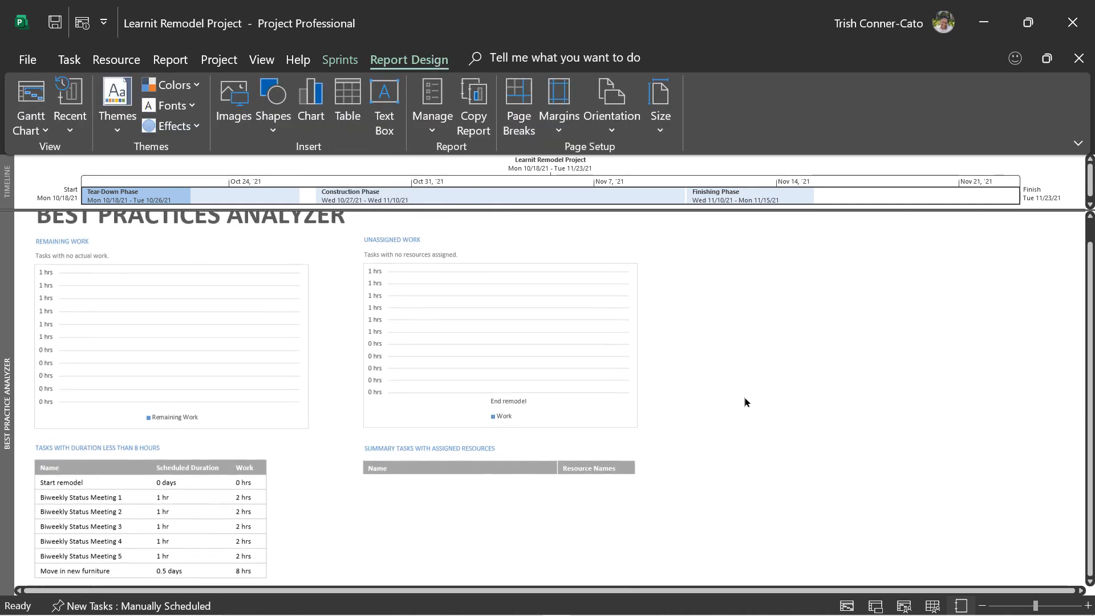
pyautogui.scroll(2, 740, 402)
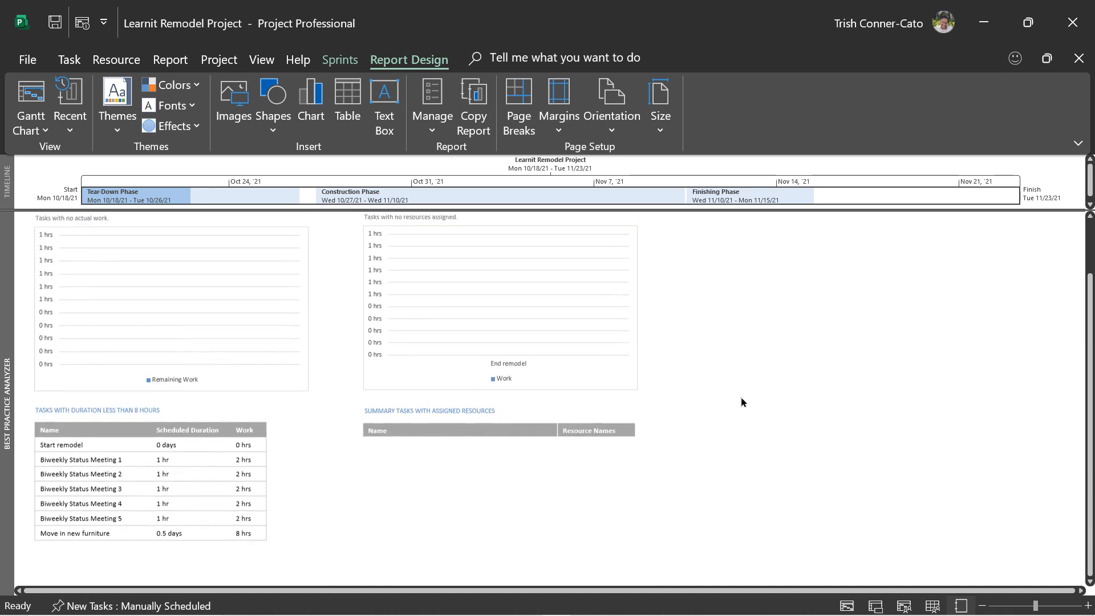
pyautogui.scroll(1, 738, 402)
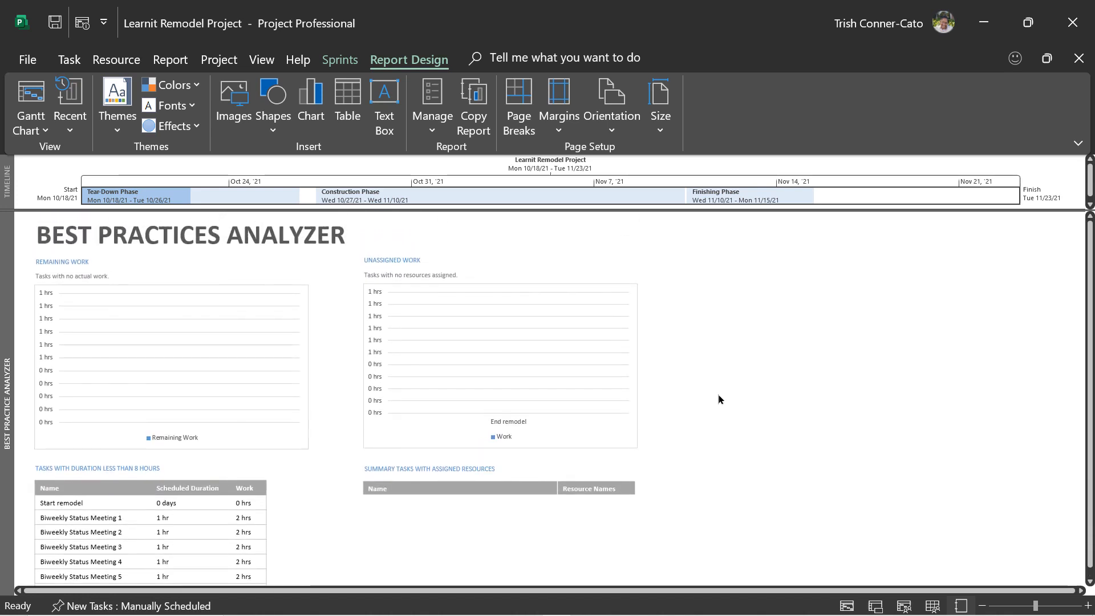
# - Open the Get started with Project report, start its introduction, and review the Organize Tasks page
pyautogui.click(170, 59)
pyautogui.click(363, 131)
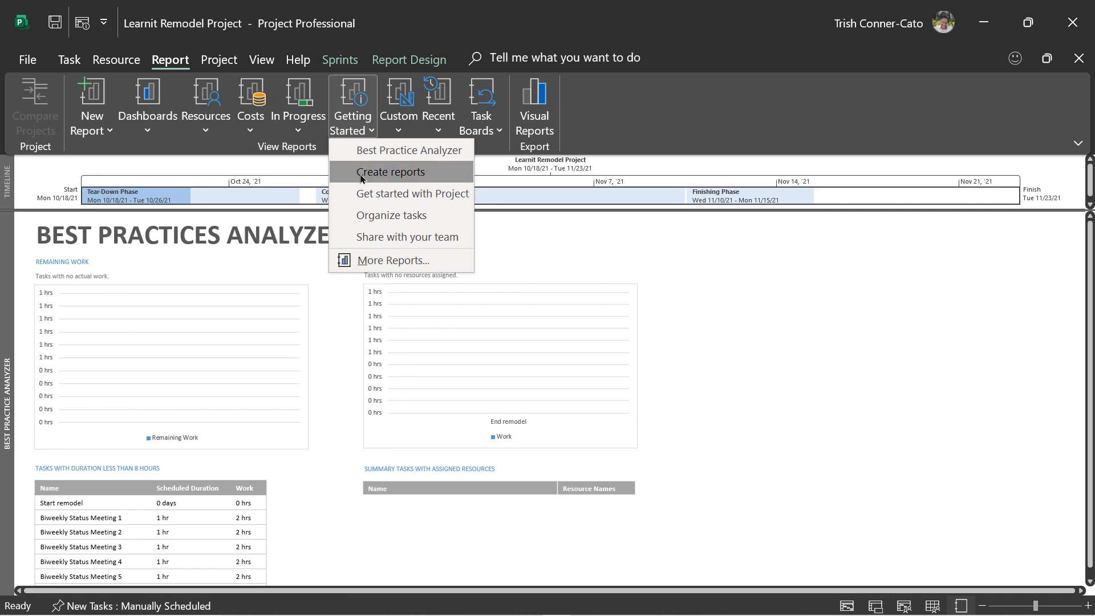
pyautogui.click(387, 193)
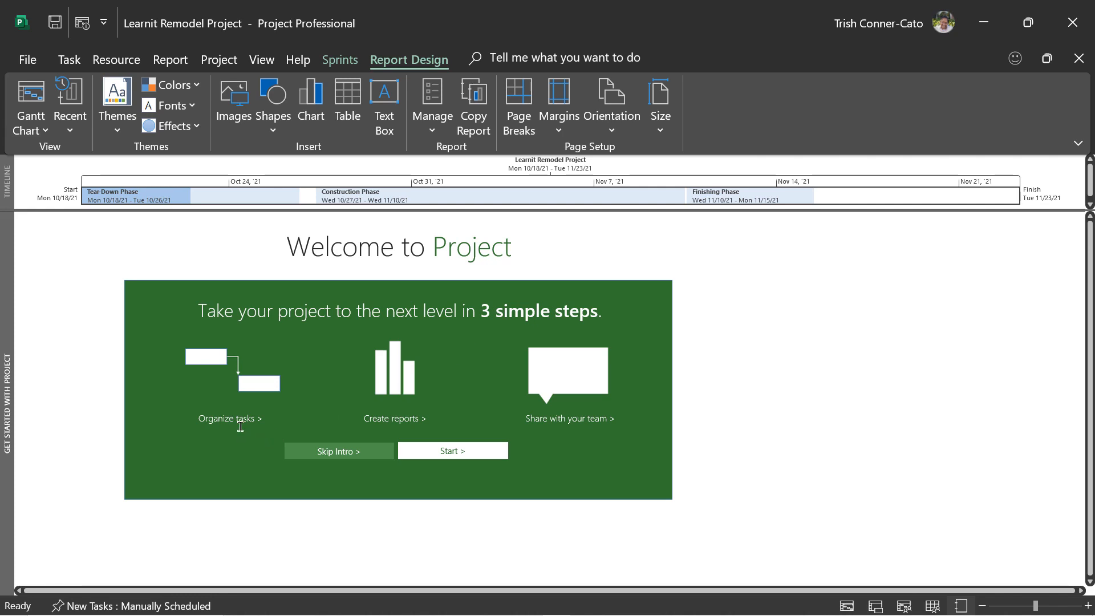
pyautogui.click(446, 452)
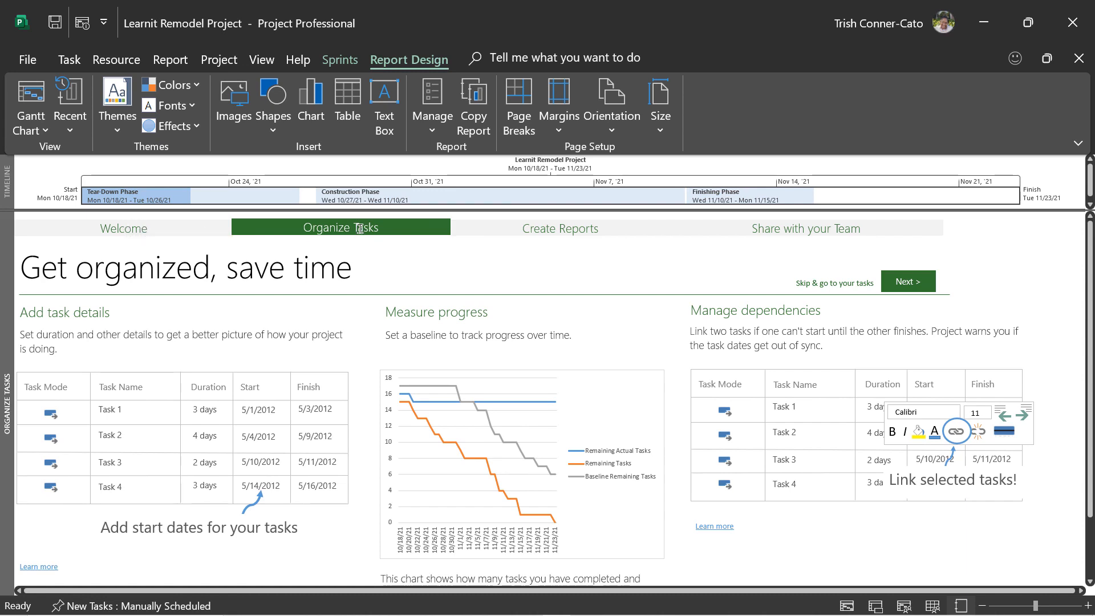
pyautogui.scroll(-2, 360, 315)
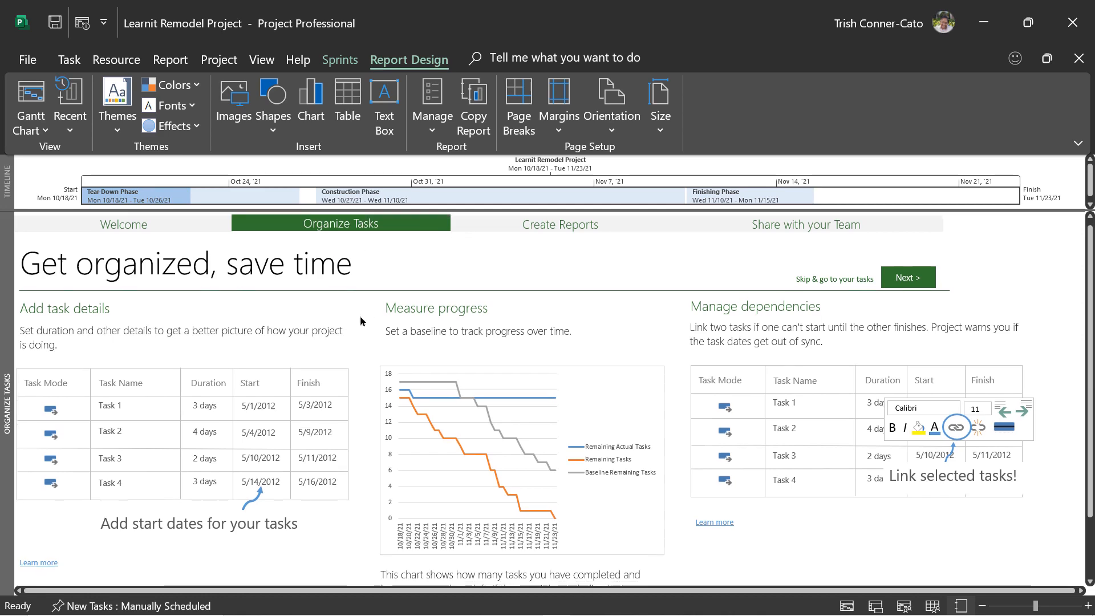
pyautogui.scroll(-2, 357, 328)
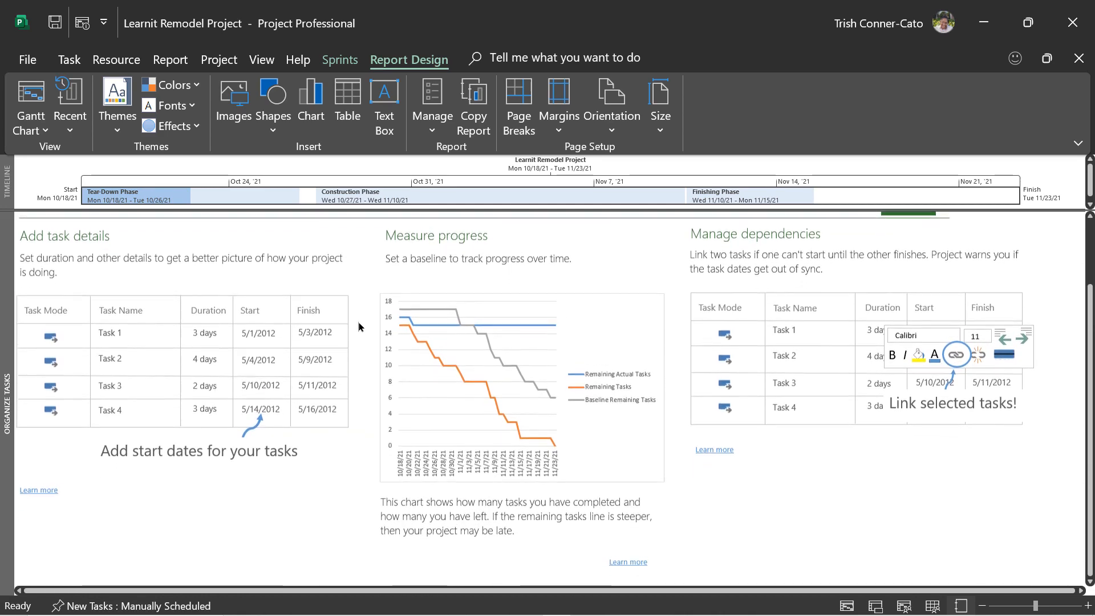
pyautogui.scroll(3, 354, 330)
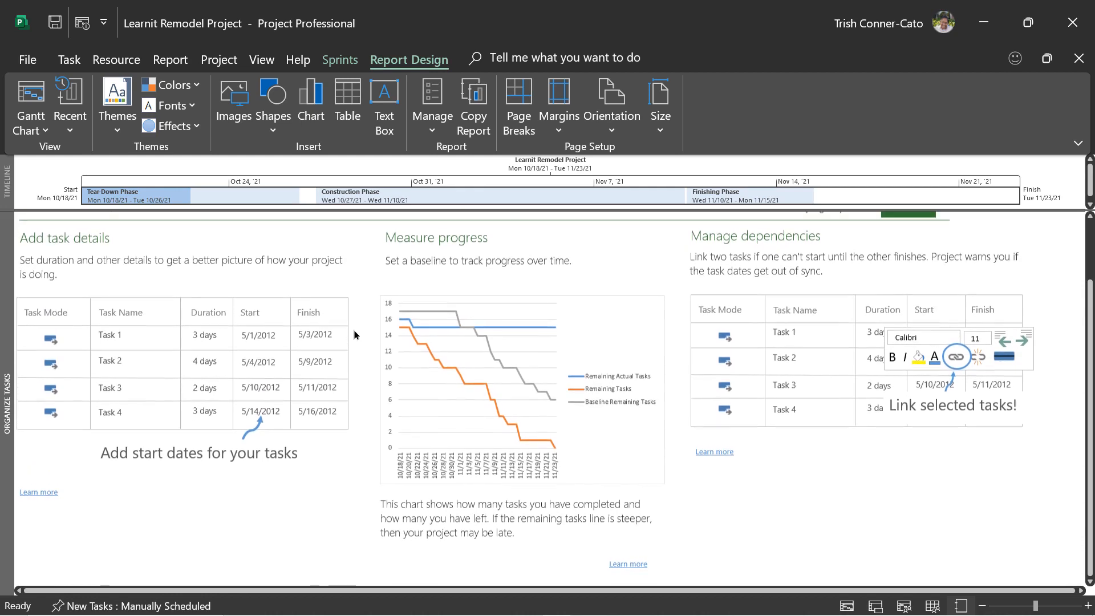
pyautogui.scroll(1, 350, 341)
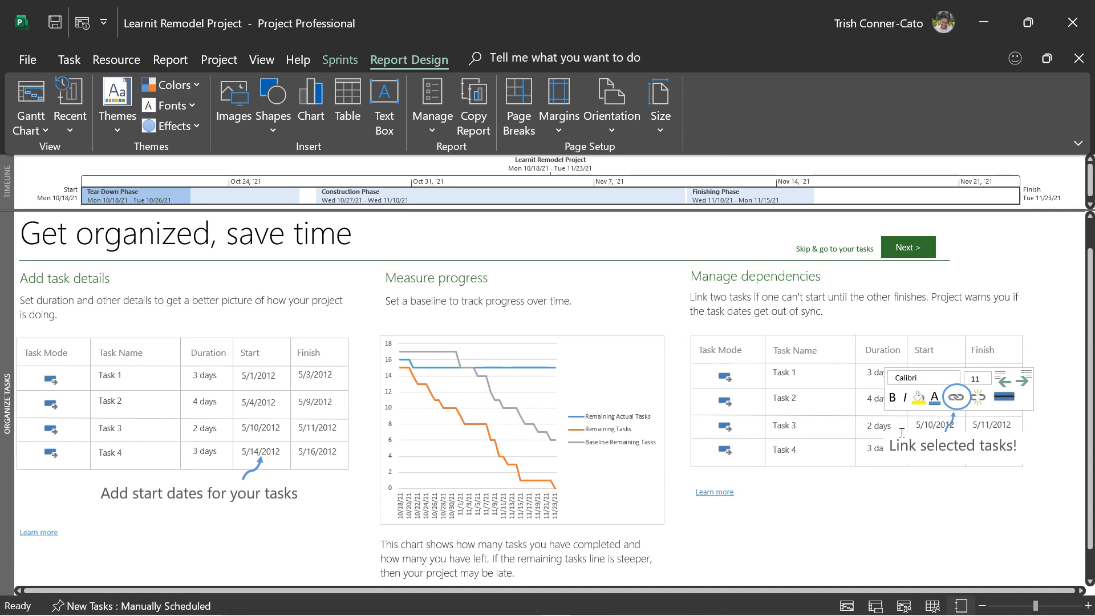
pyautogui.scroll(-2, 827, 450)
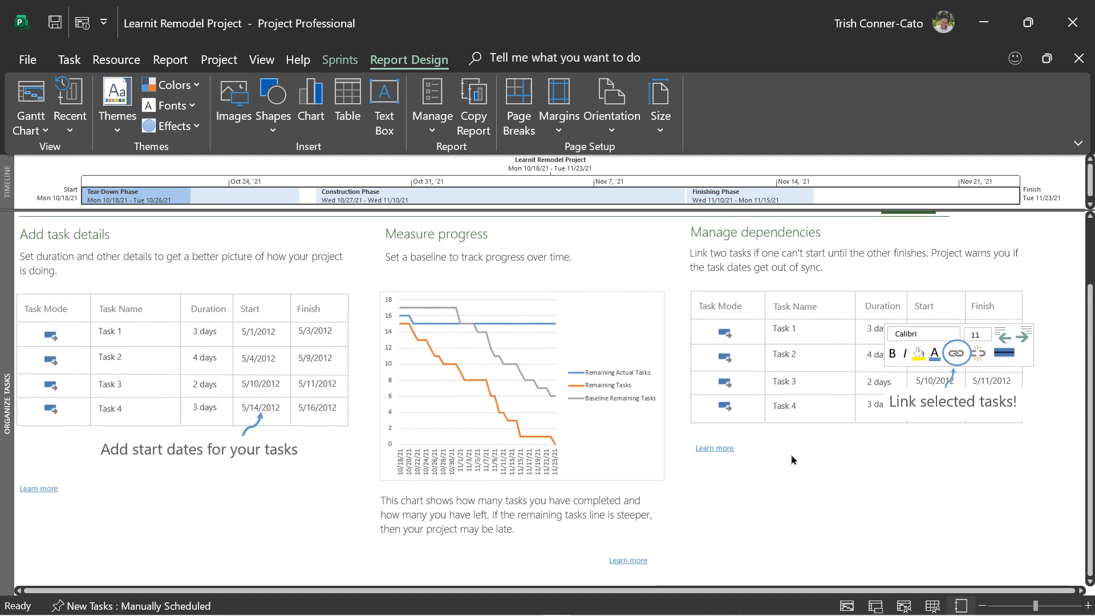
pyautogui.scroll(1, 791, 459)
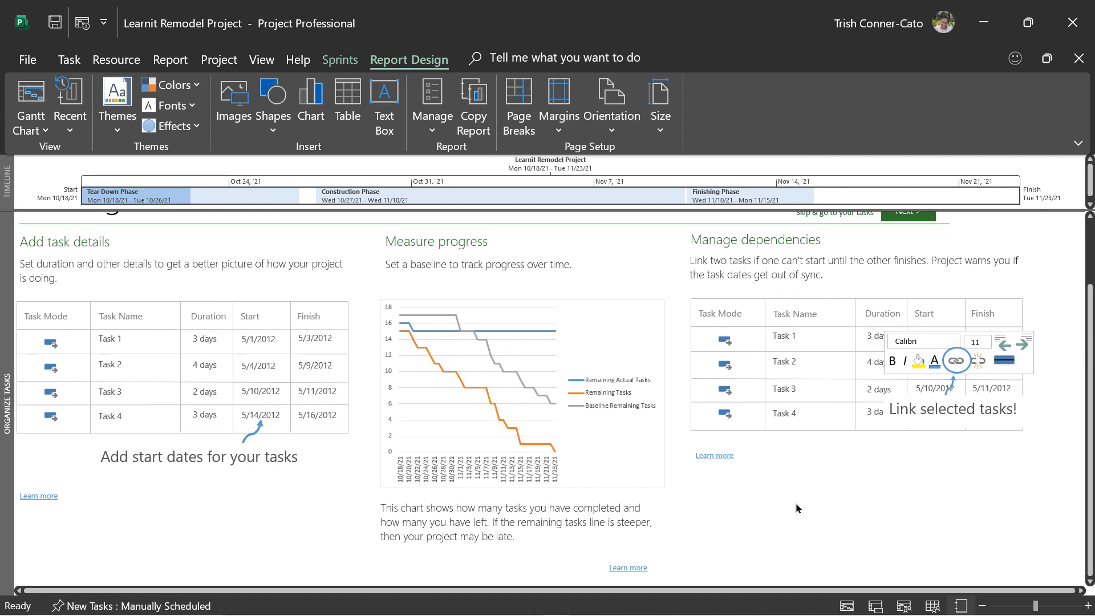
pyautogui.scroll(2, 694, 398)
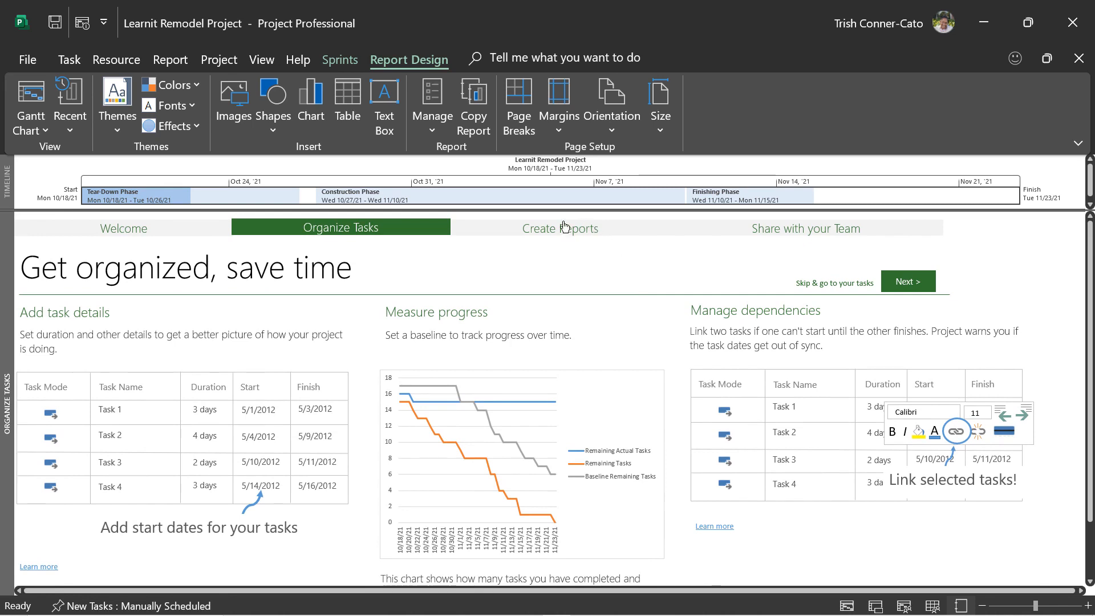
# - Go to the Create Reports page of the introduction and examine its task burndown and work status charts
pyautogui.click(563, 227)
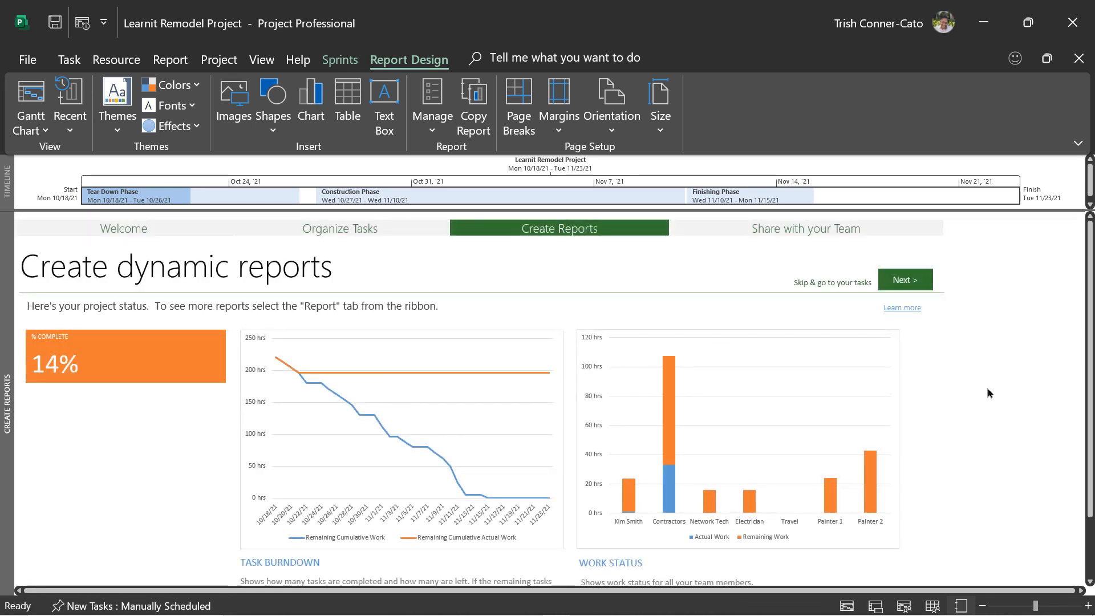
pyautogui.scroll(-1, 638, 393)
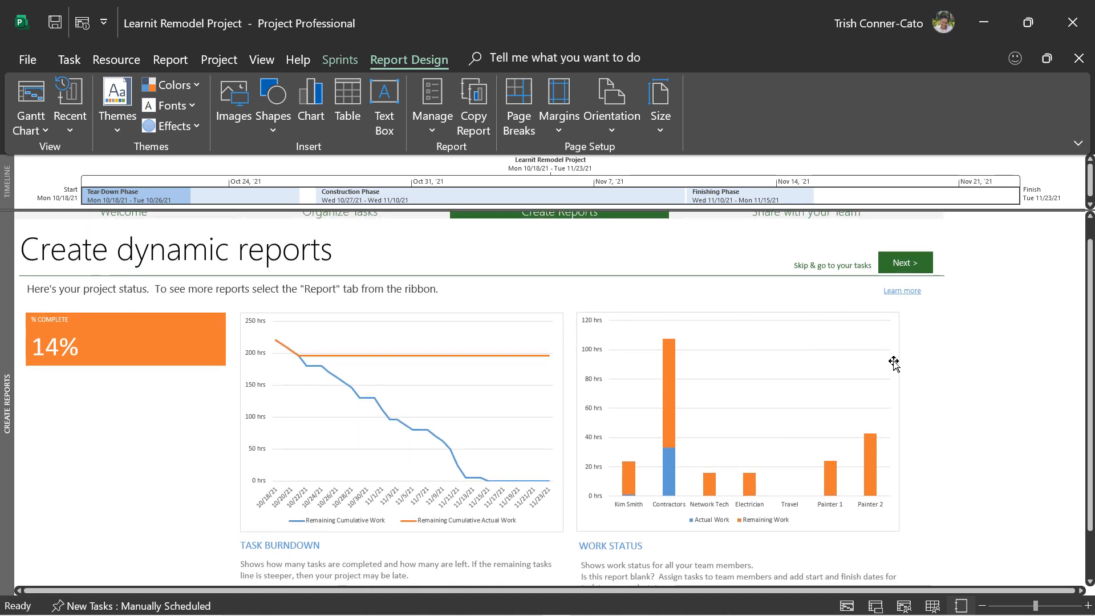
pyautogui.scroll(-3, 892, 365)
pyautogui.scroll(-4, 890, 366)
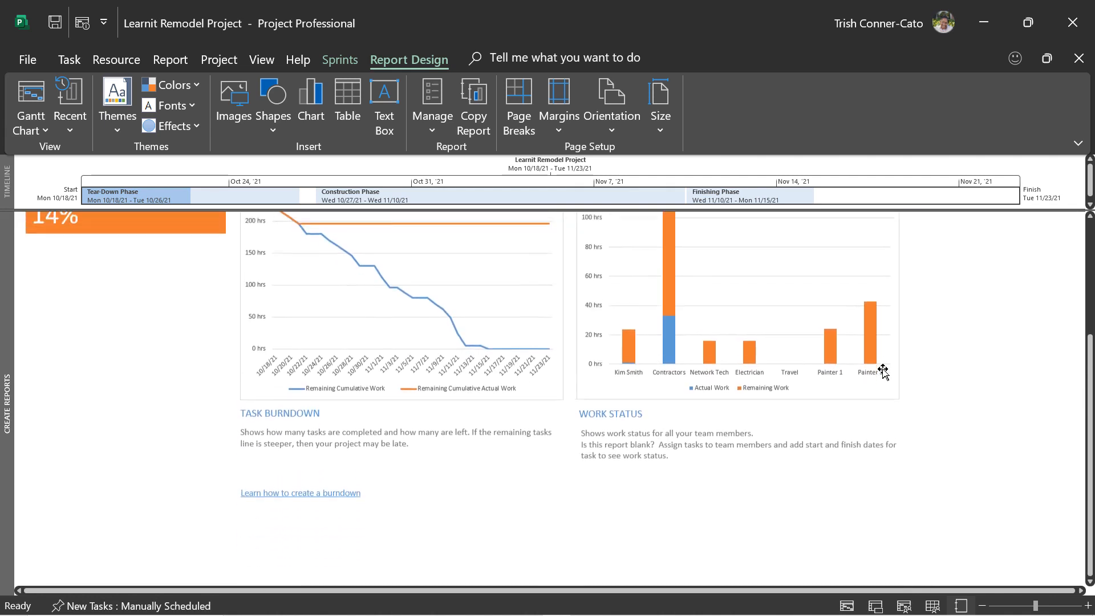
pyautogui.scroll(4, 883, 372)
pyautogui.scroll(-1, 918, 370)
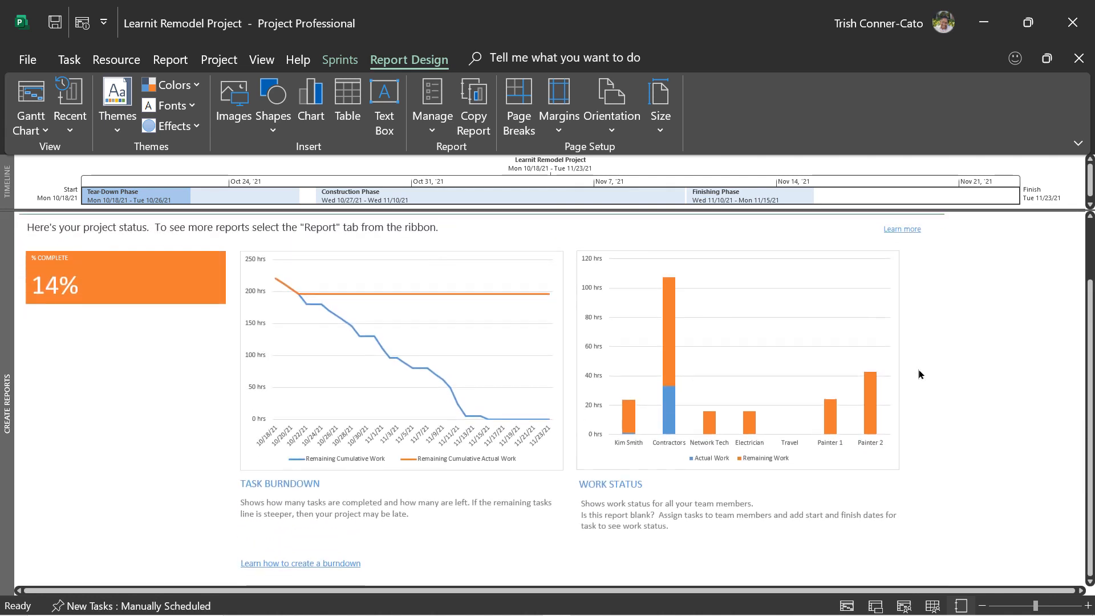
pyautogui.scroll(1, 918, 370)
pyautogui.scroll(2, 907, 286)
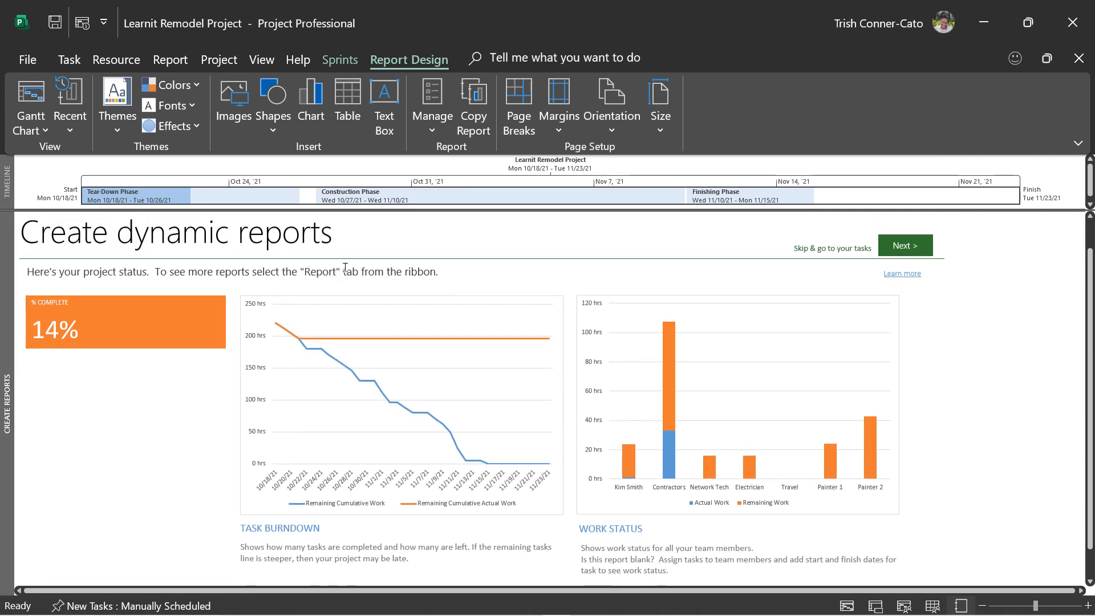
# - Continue to the Share with your Team page and review its SharePoint task sharing information
pyautogui.click(901, 244)
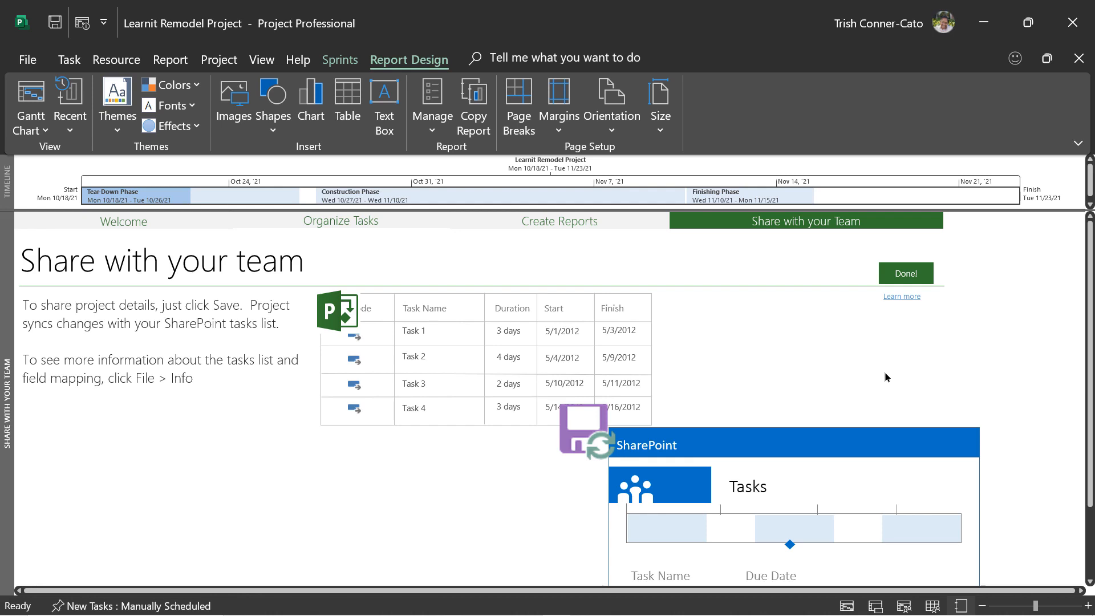
pyautogui.scroll(-3, 858, 358)
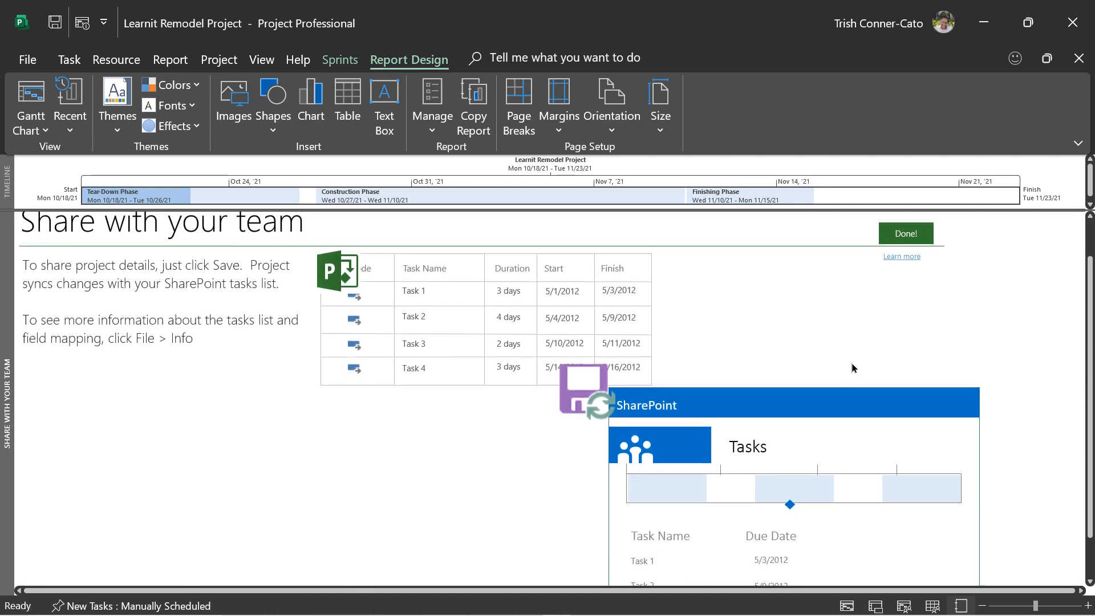
pyautogui.scroll(-2, 849, 367)
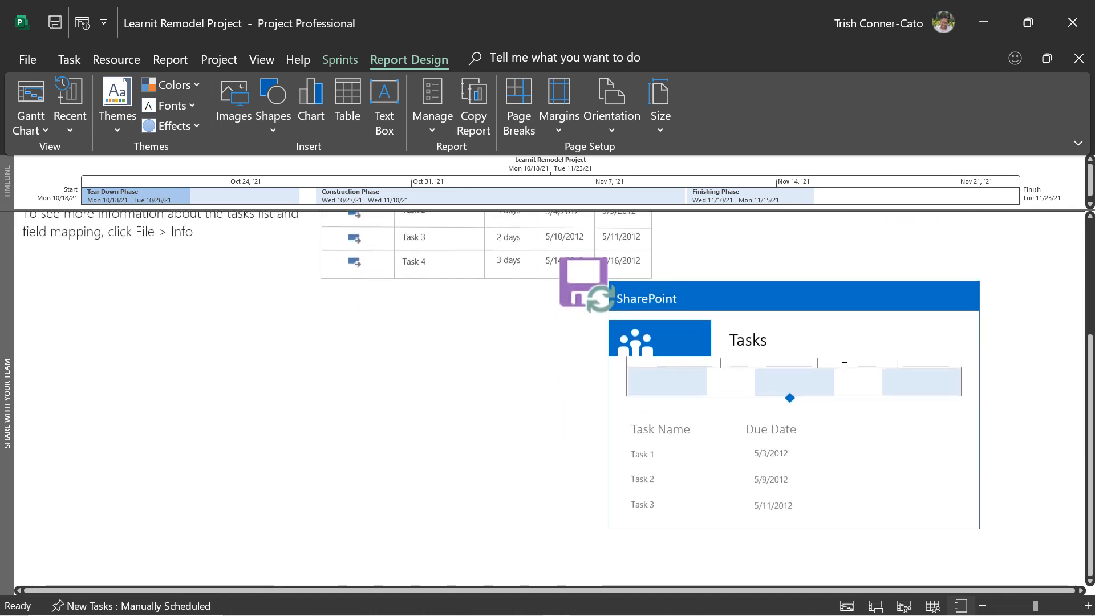
pyautogui.scroll(2, 842, 366)
pyautogui.scroll(3, 821, 348)
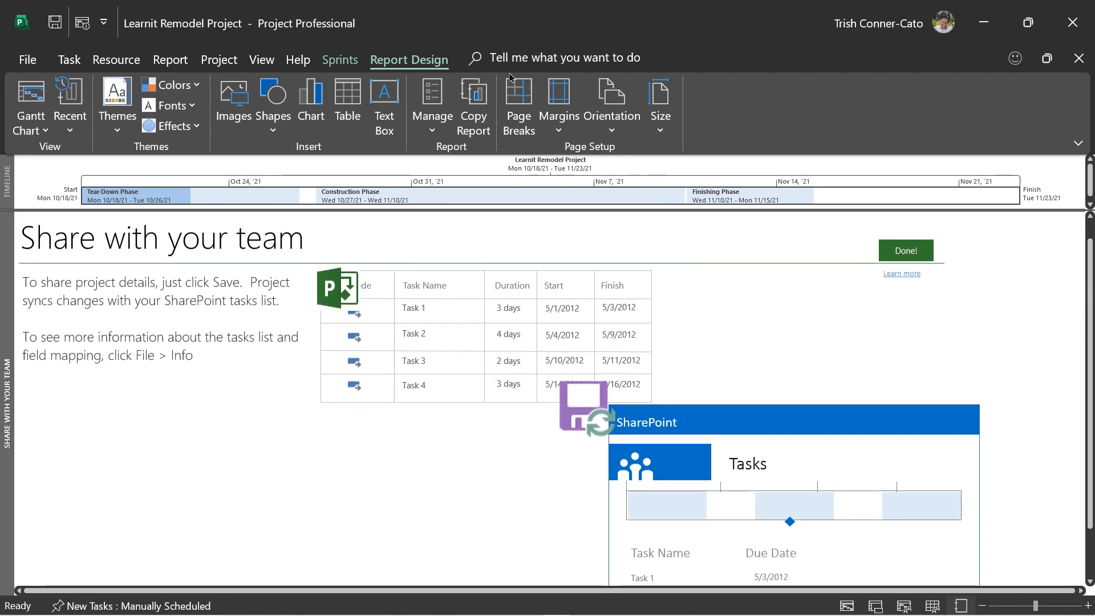
pyautogui.click(169, 69)
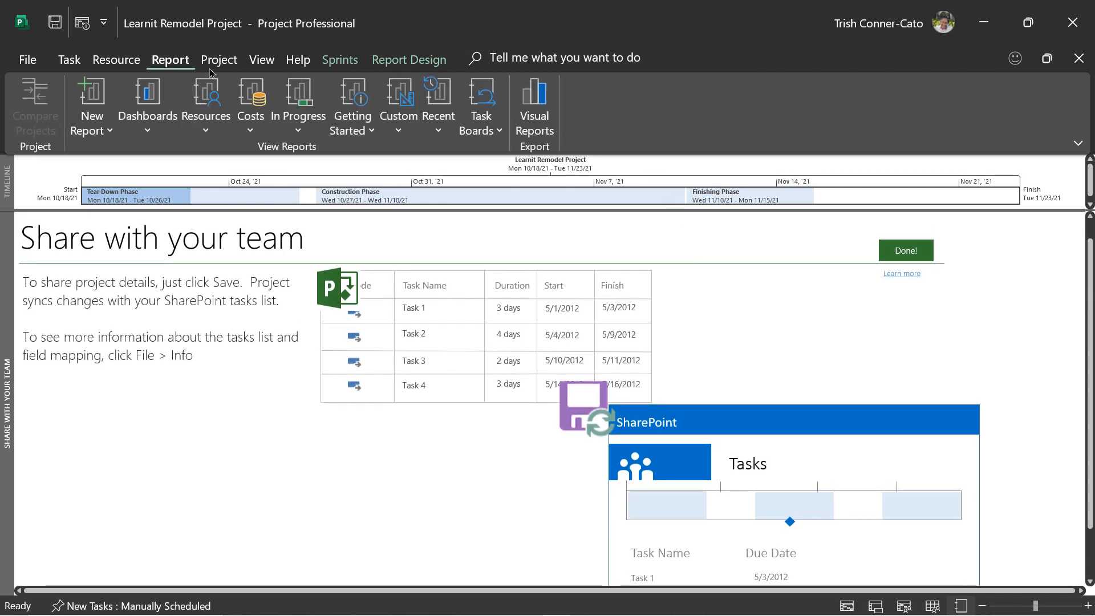
pyautogui.click(339, 131)
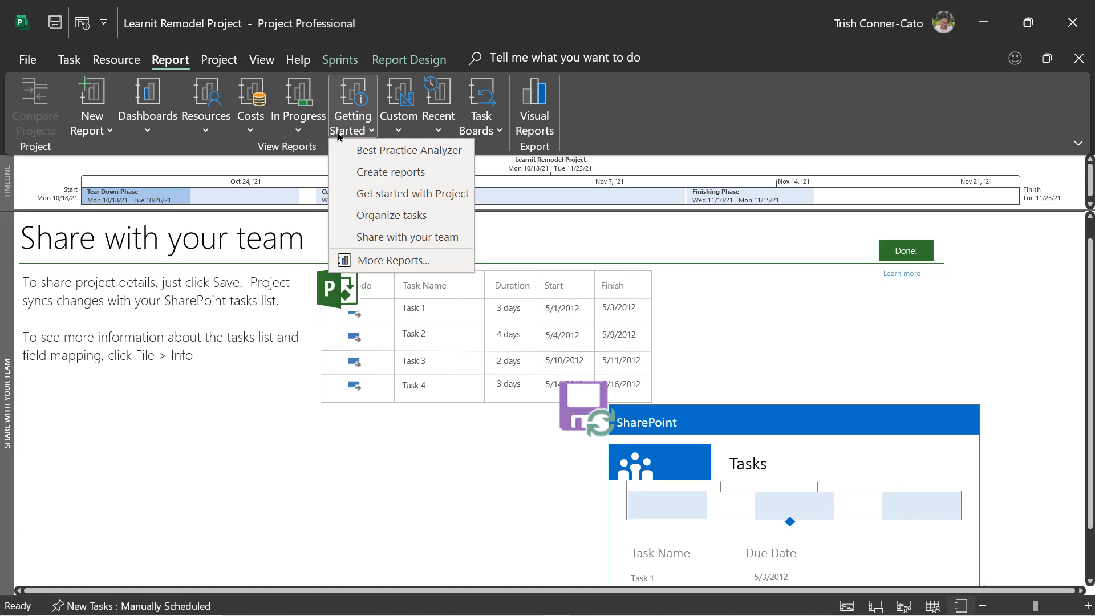
pyautogui.click(339, 135)
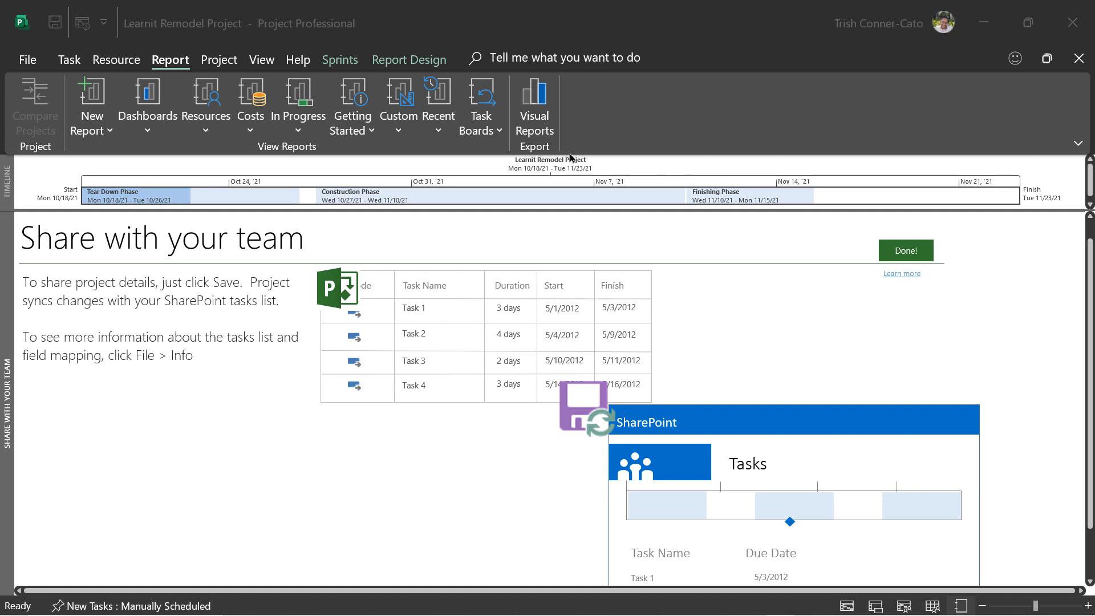
# - Open the Project Options and look through the available default views in the general settings
pyautogui.click(34, 62)
pyautogui.click(34, 64)
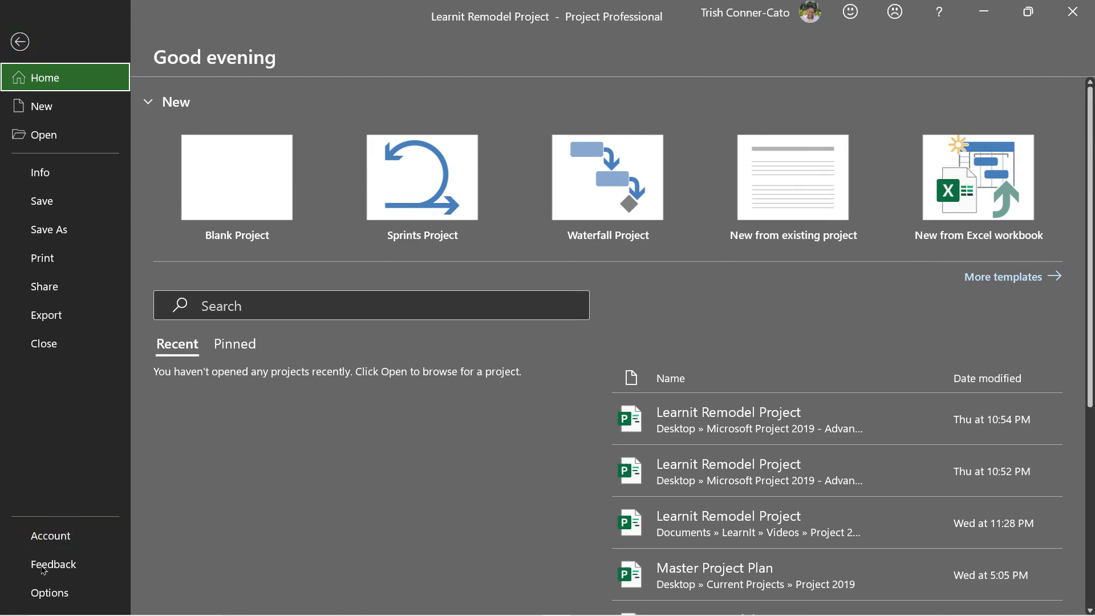
pyautogui.click(45, 597)
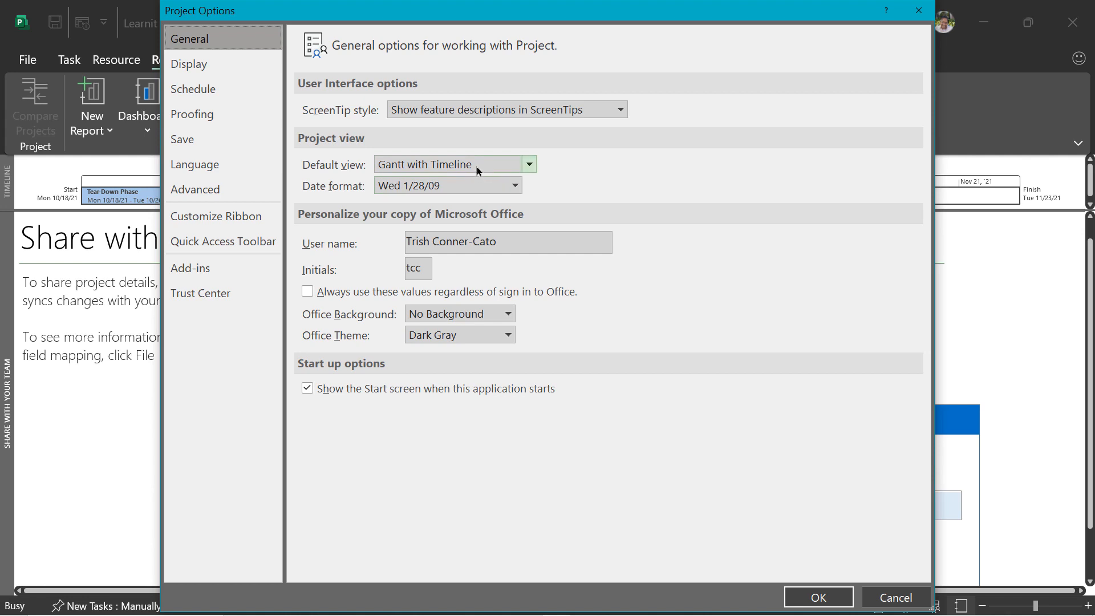
pyautogui.click(529, 166)
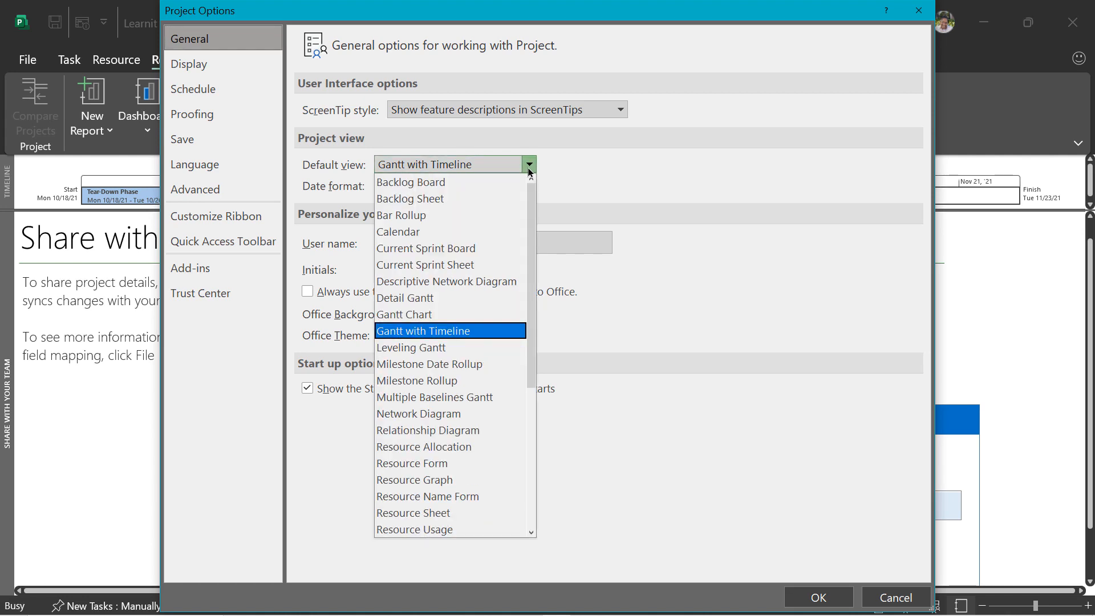
pyautogui.click(600, 186)
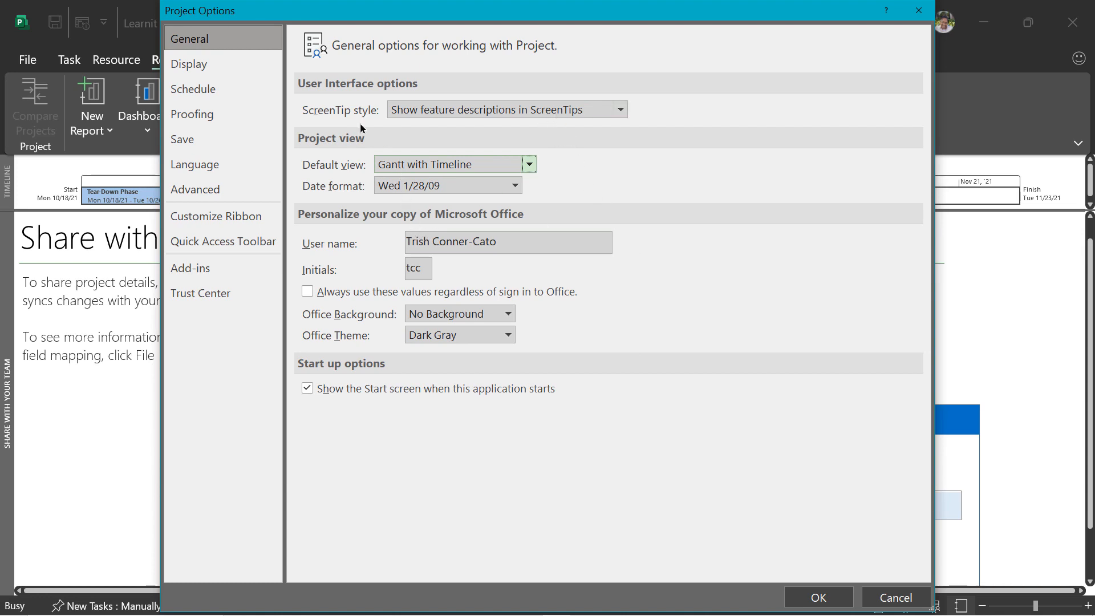
# - Open the Schedule options and check which projects the calendar options and the scheduling options can apply to
pyautogui.click(180, 96)
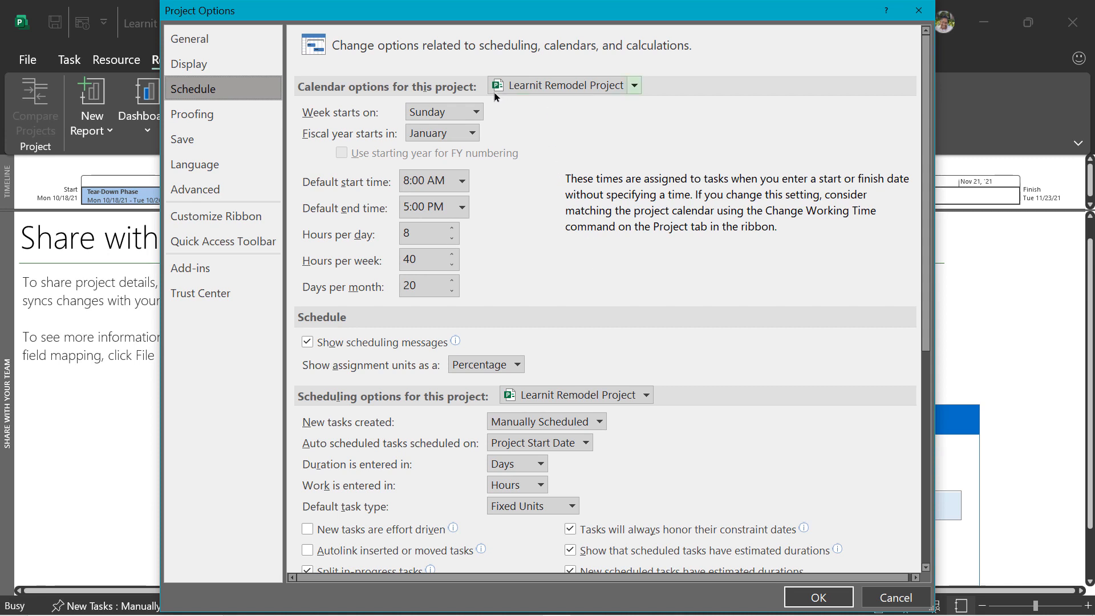
pyautogui.click(635, 86)
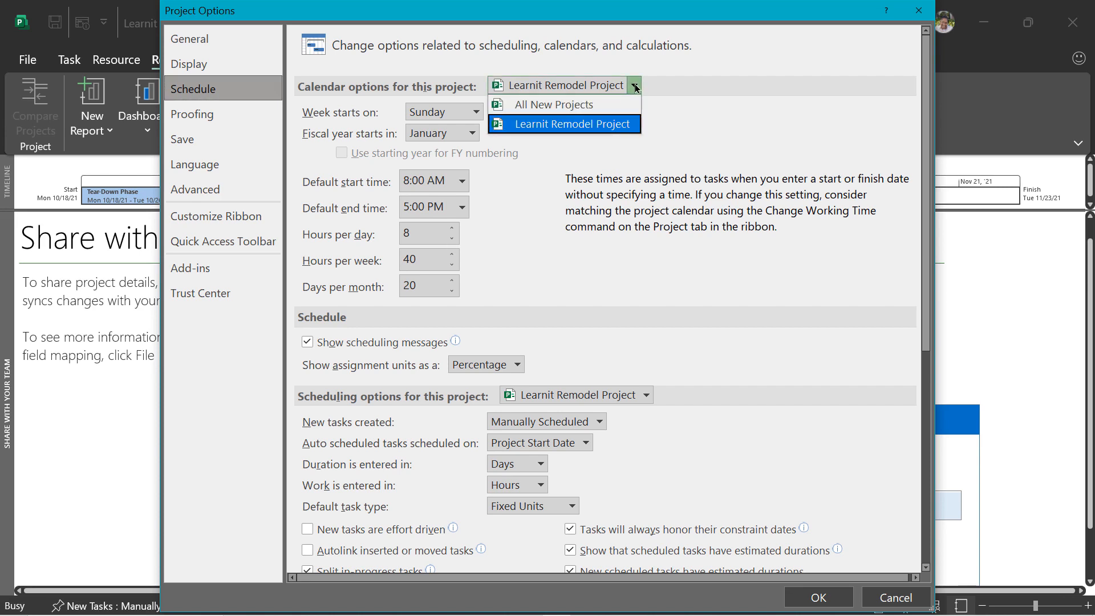
pyautogui.click(635, 86)
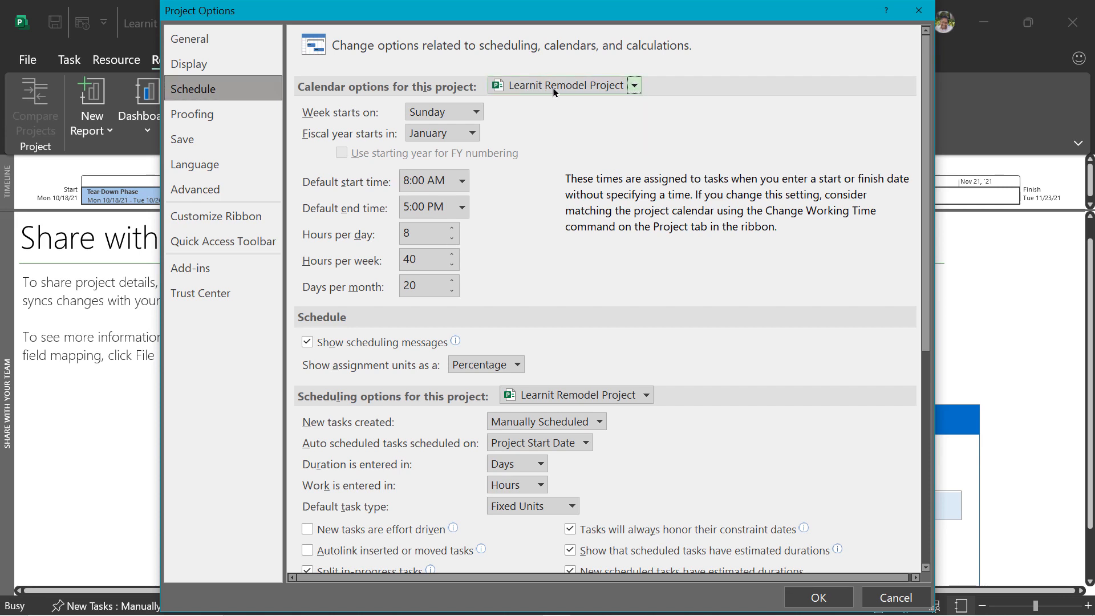
pyautogui.click(634, 86)
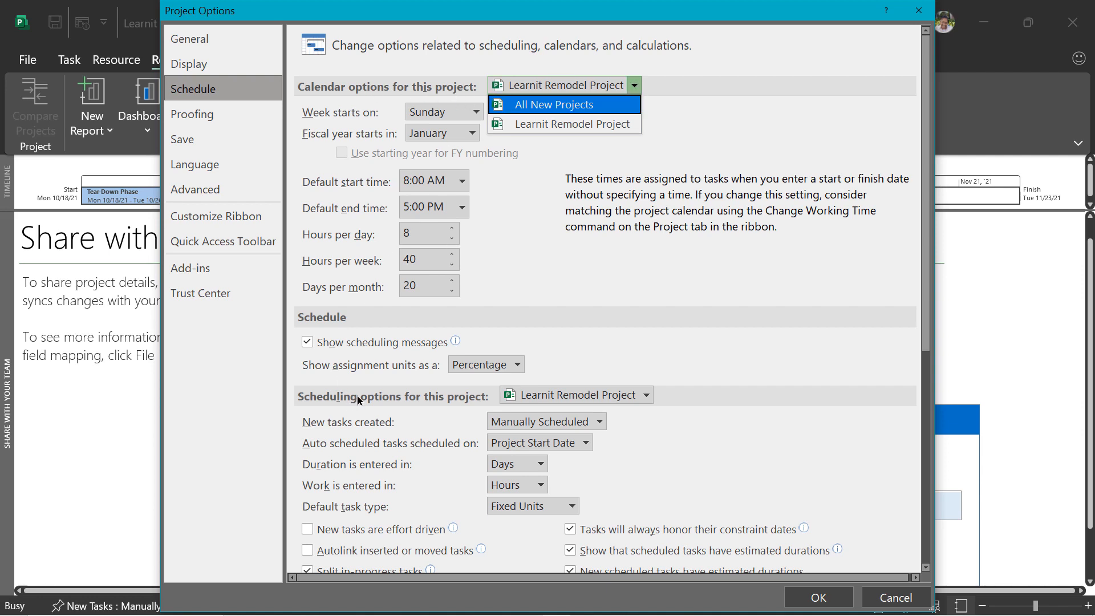
pyautogui.click(708, 337)
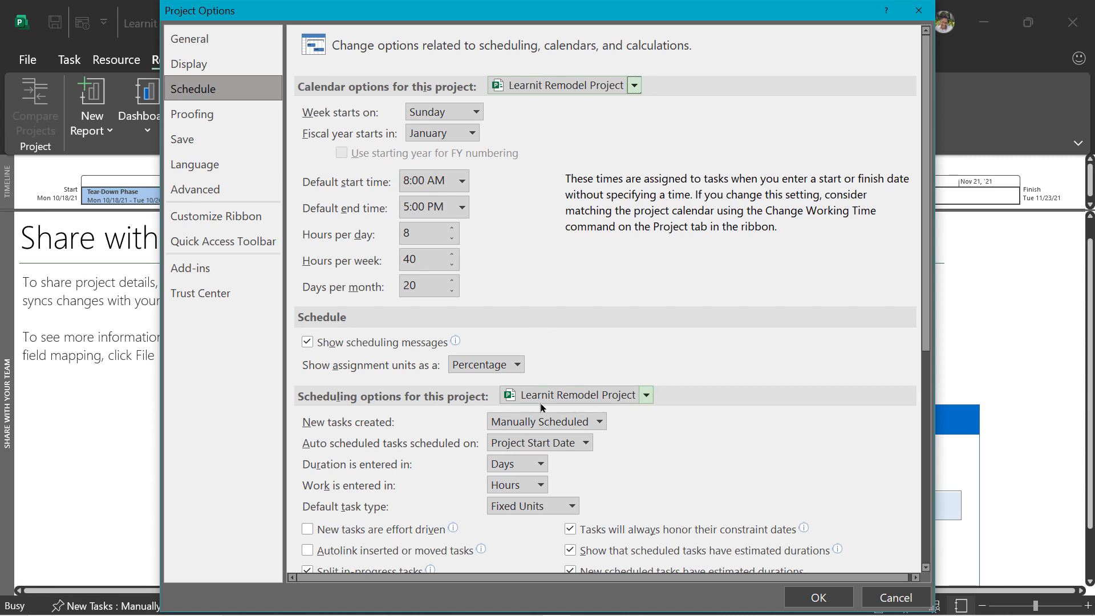
pyautogui.click(647, 402)
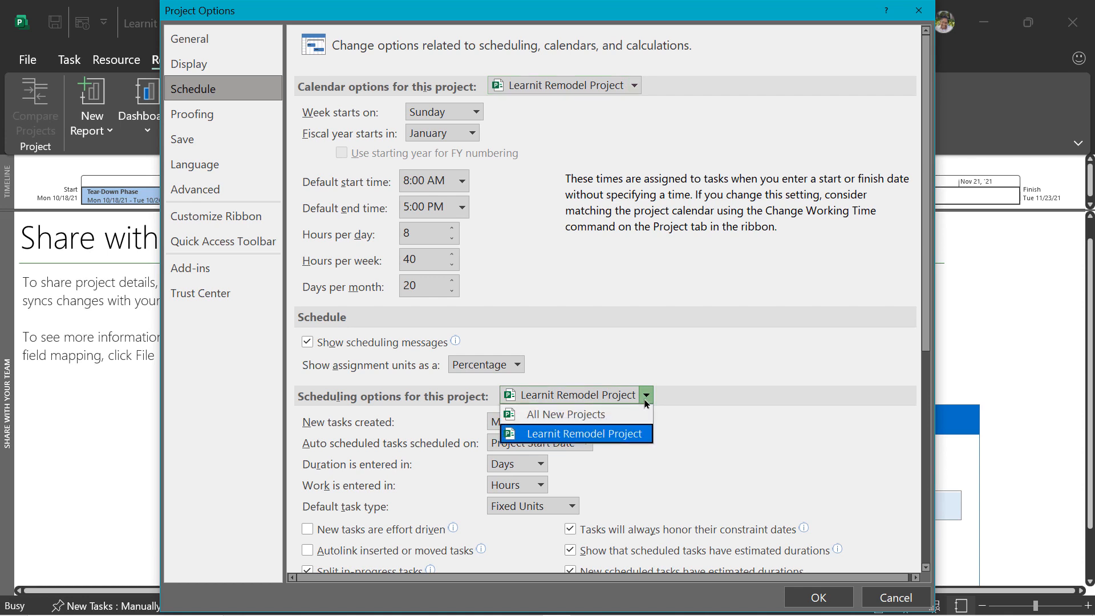
pyautogui.click(647, 402)
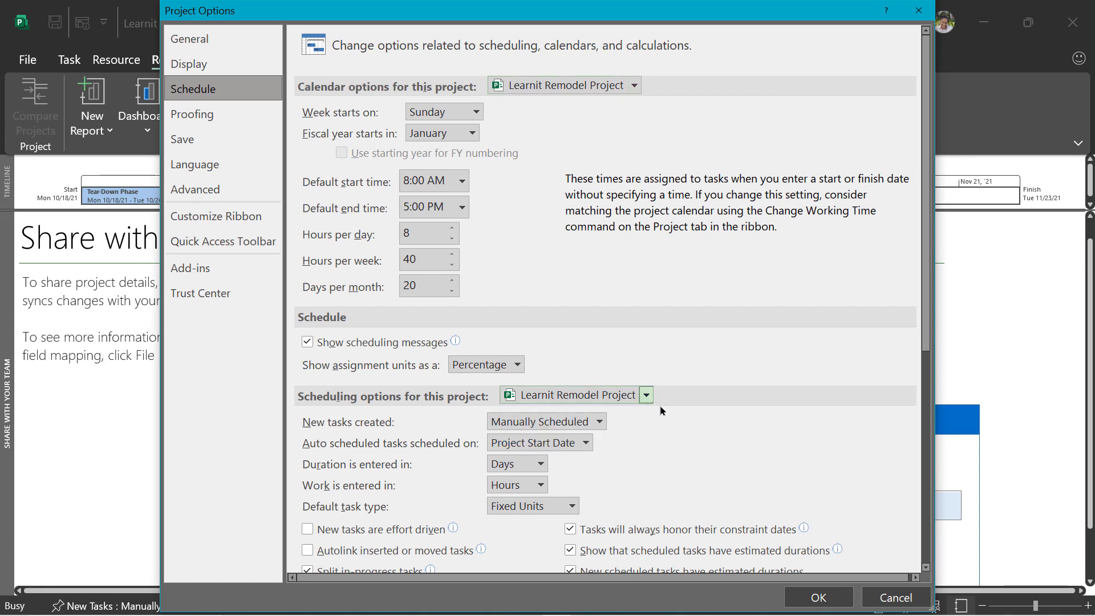
# - Review the remaining scheduling, schedule alert, calculation and default fixed cost accrual options, and accept the Project Options
pyautogui.scroll(-3, 705, 422)
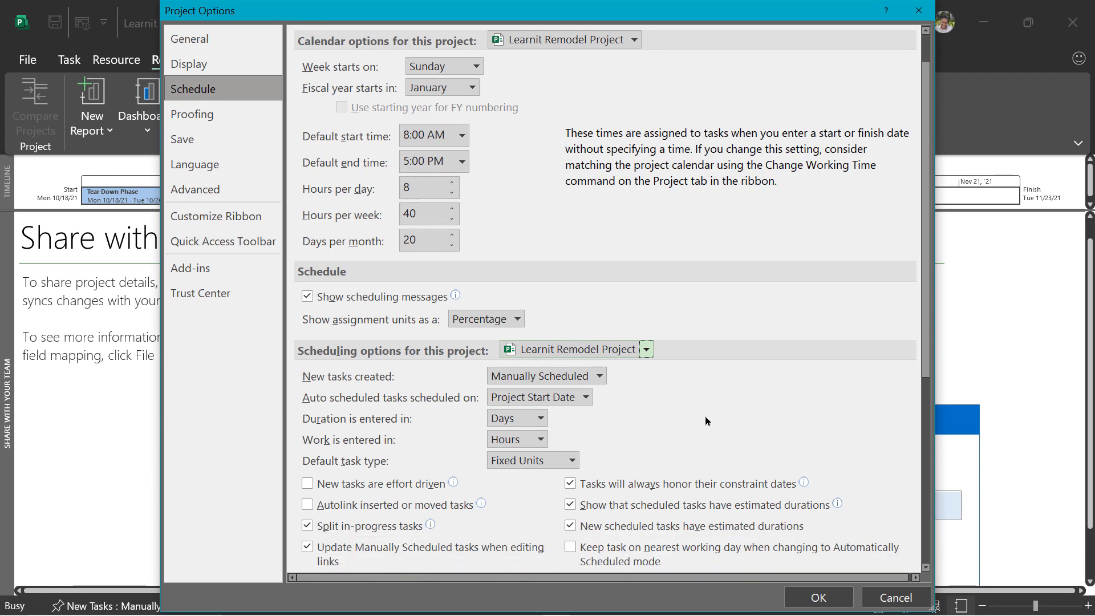
pyautogui.scroll(-3, 706, 420)
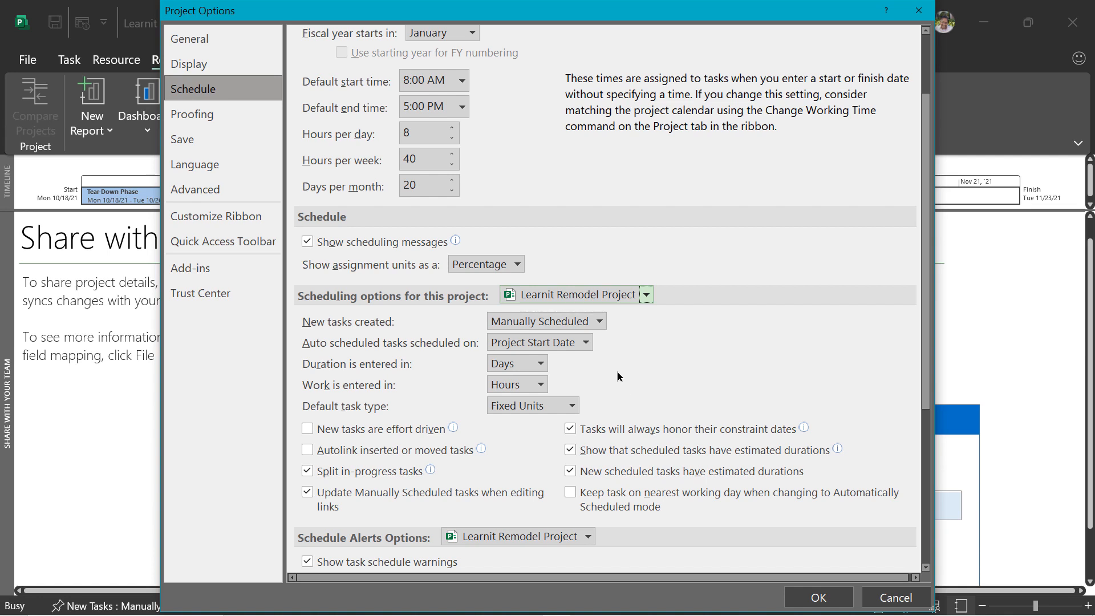
pyautogui.scroll(-3, 567, 362)
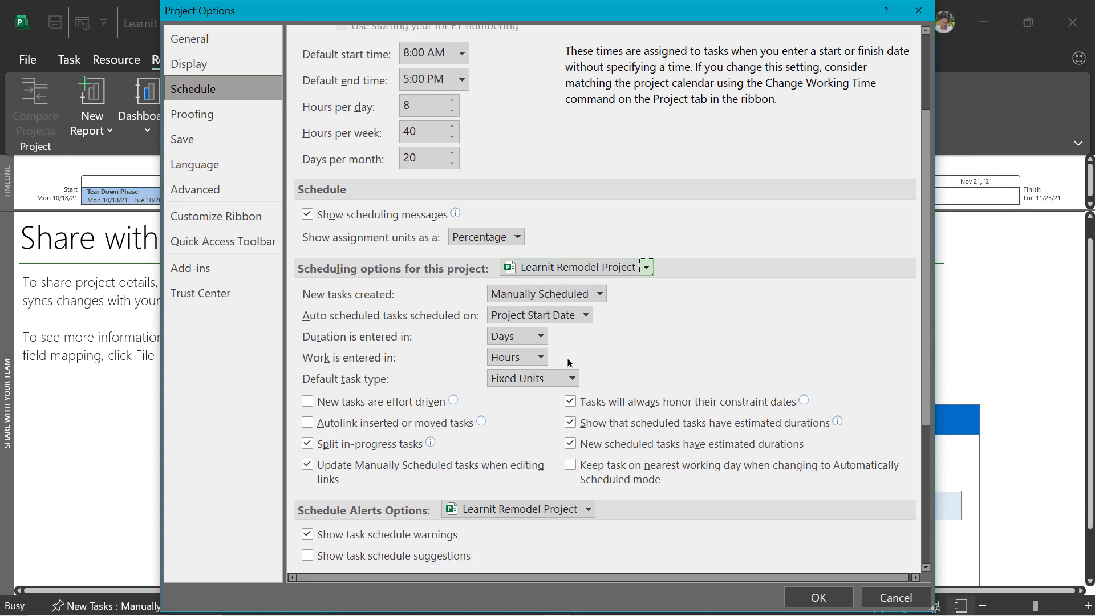
pyautogui.scroll(-1, 566, 364)
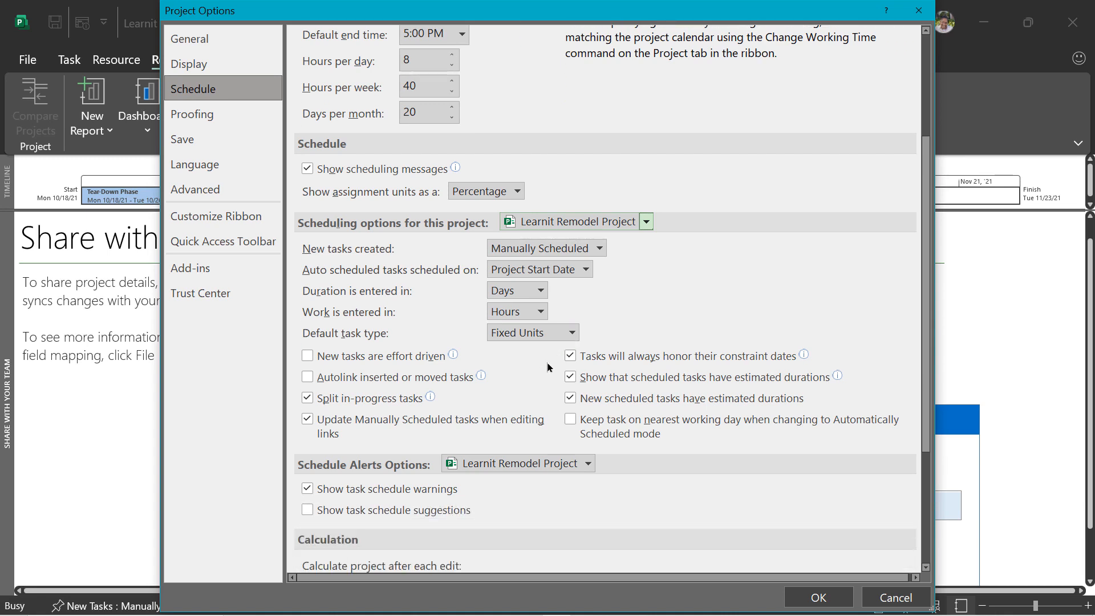
pyautogui.scroll(-1, 536, 368)
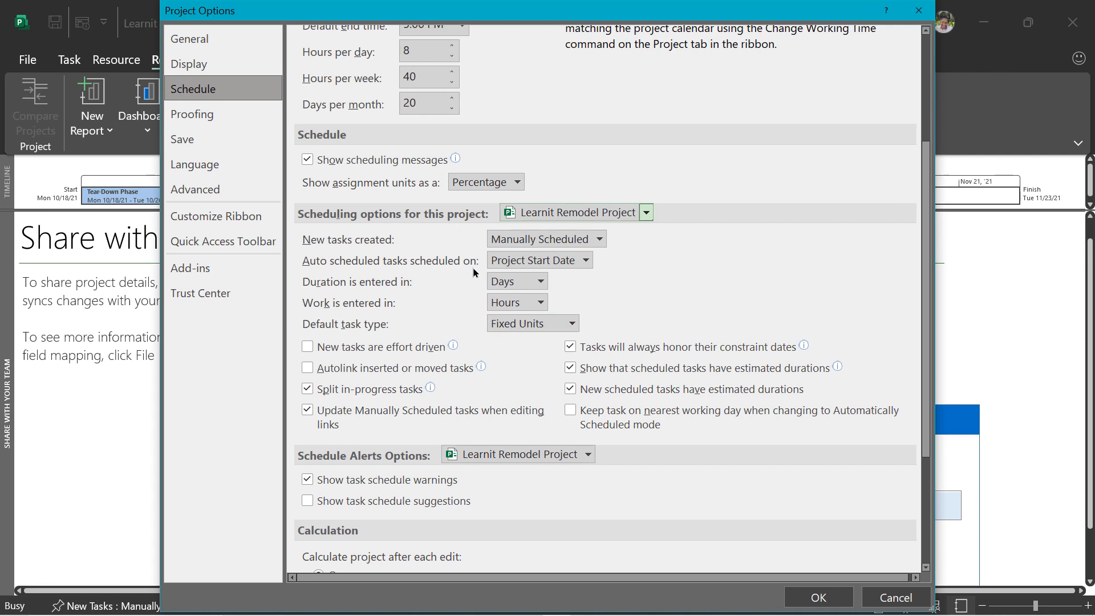
pyautogui.scroll(-1, 473, 277)
pyautogui.scroll(-5, 472, 271)
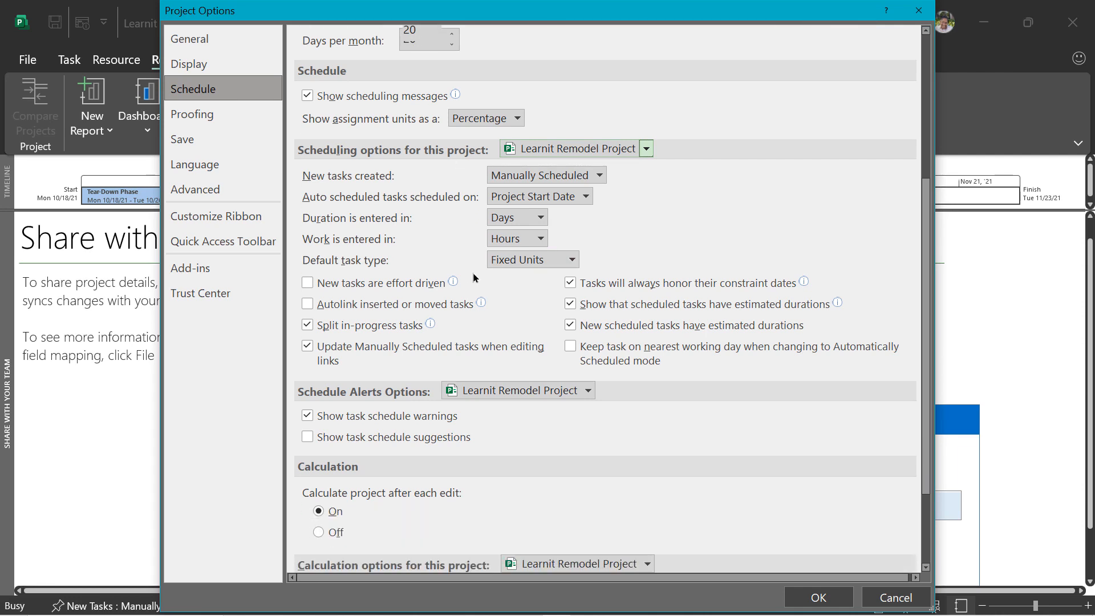
pyautogui.scroll(-4, 472, 280)
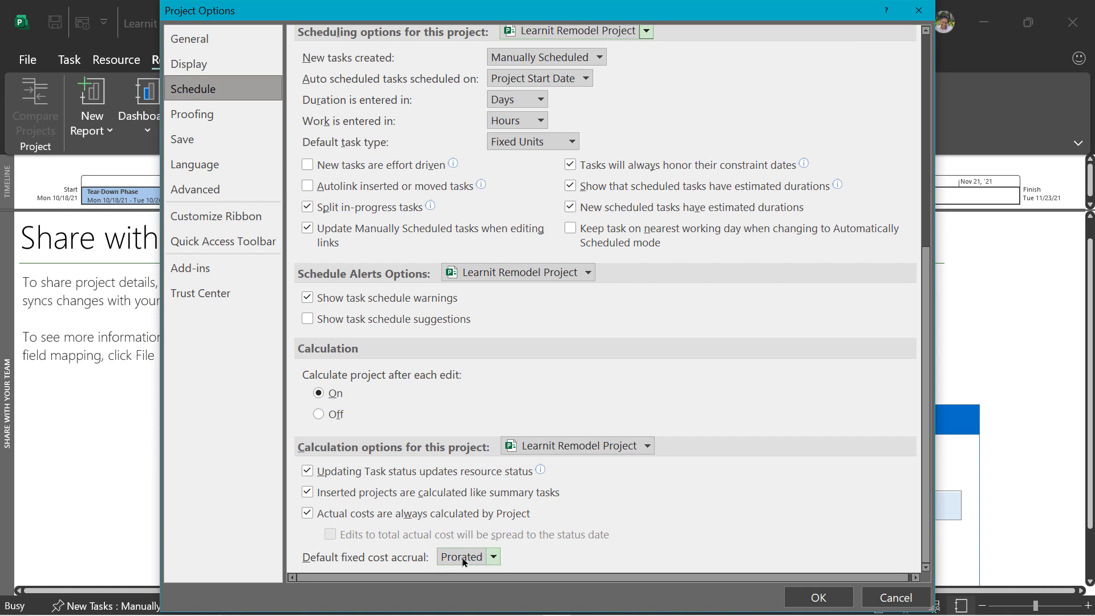
pyautogui.click(494, 558)
pyautogui.click(494, 558)
pyautogui.click(819, 598)
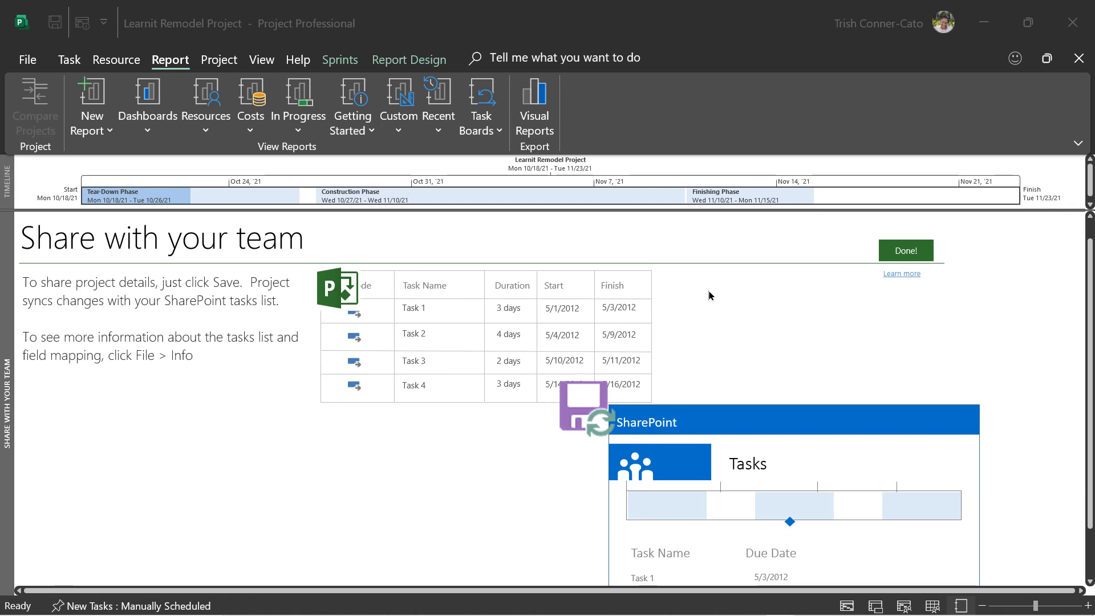
# - Open the Organizer for the global template from the project info and look through its reports, tables and views
pyautogui.click(30, 67)
pyautogui.click(29, 66)
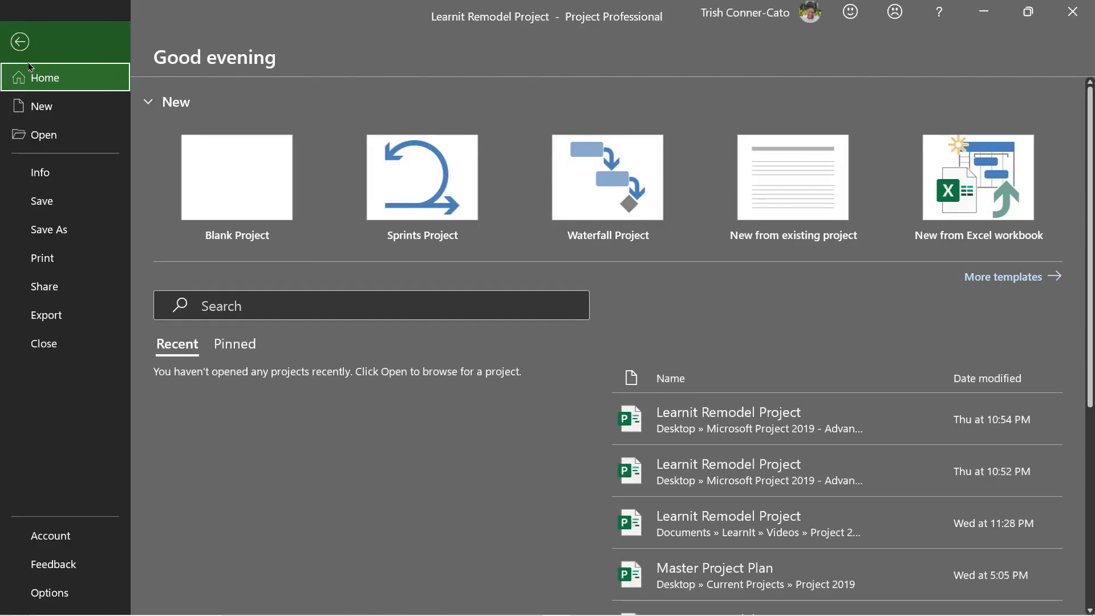
pyautogui.click(58, 174)
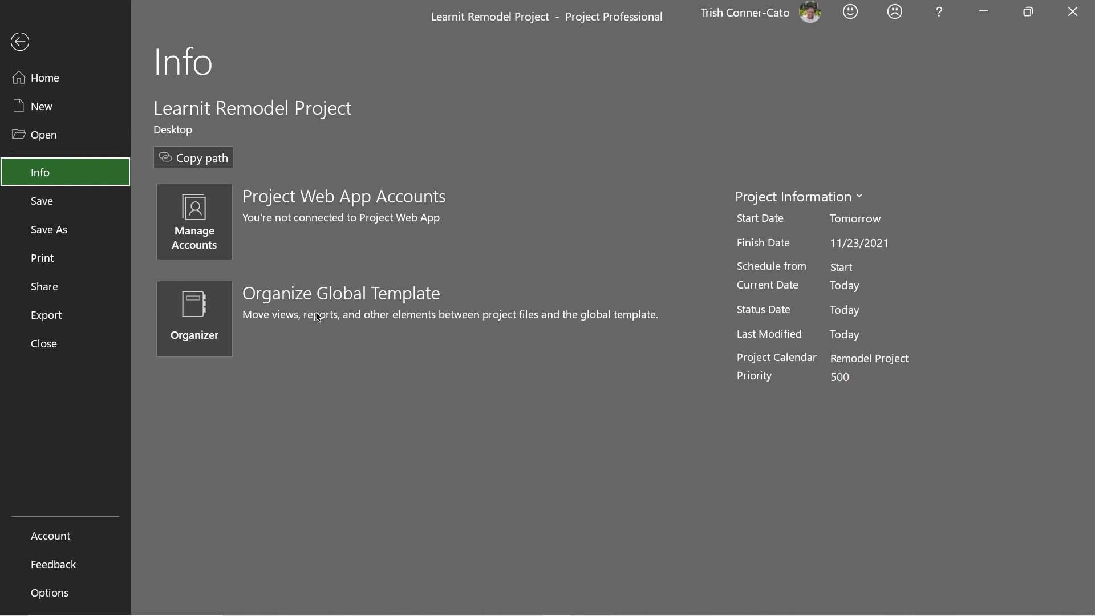
pyautogui.click(209, 318)
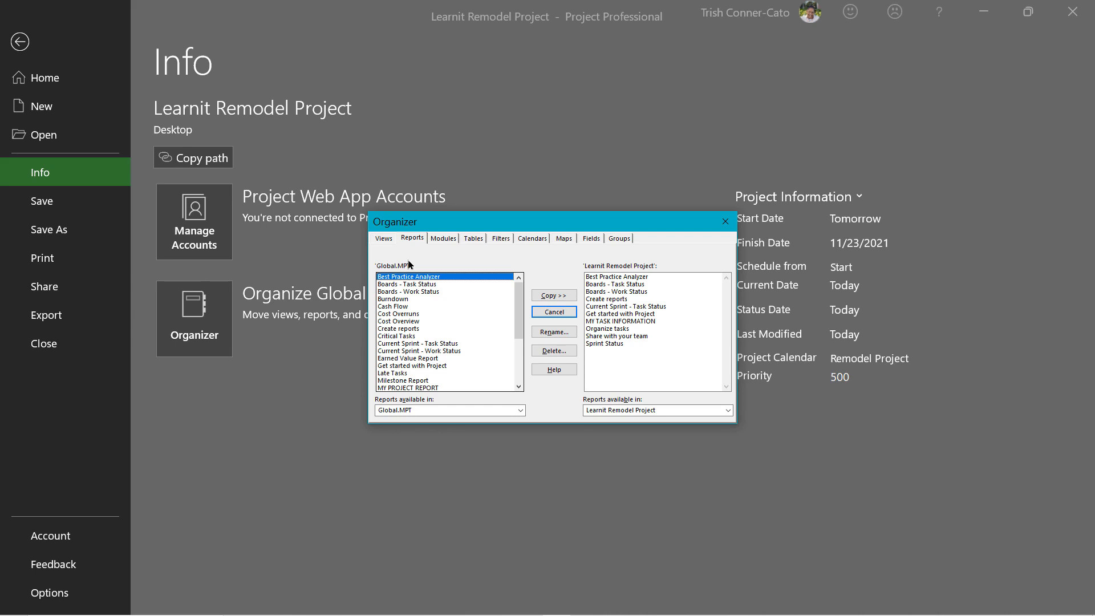
pyautogui.click(388, 240)
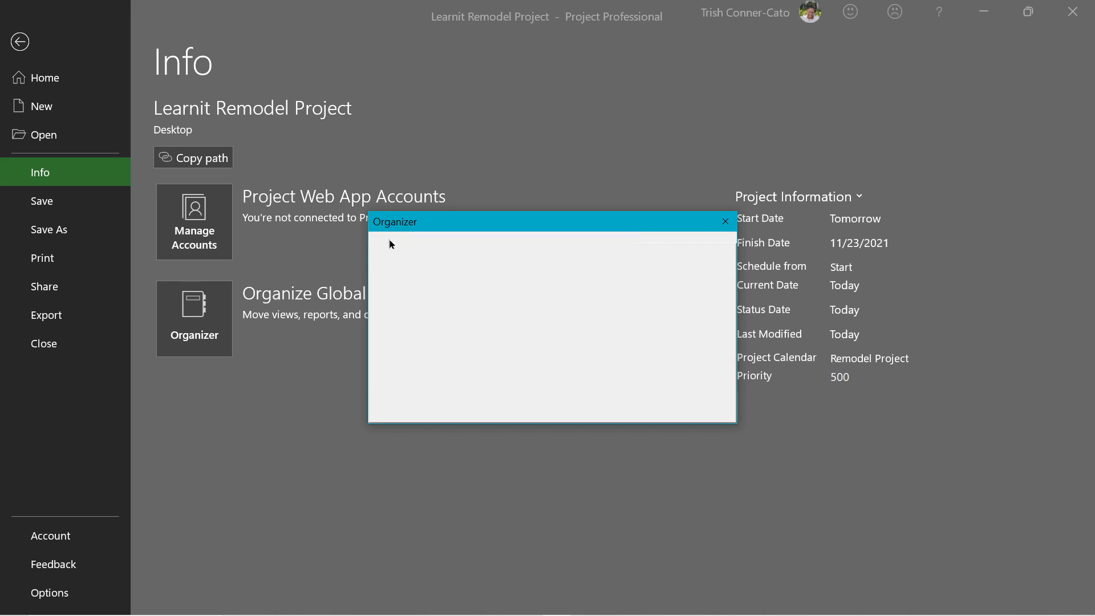
pyautogui.click(409, 238)
pyautogui.click(441, 239)
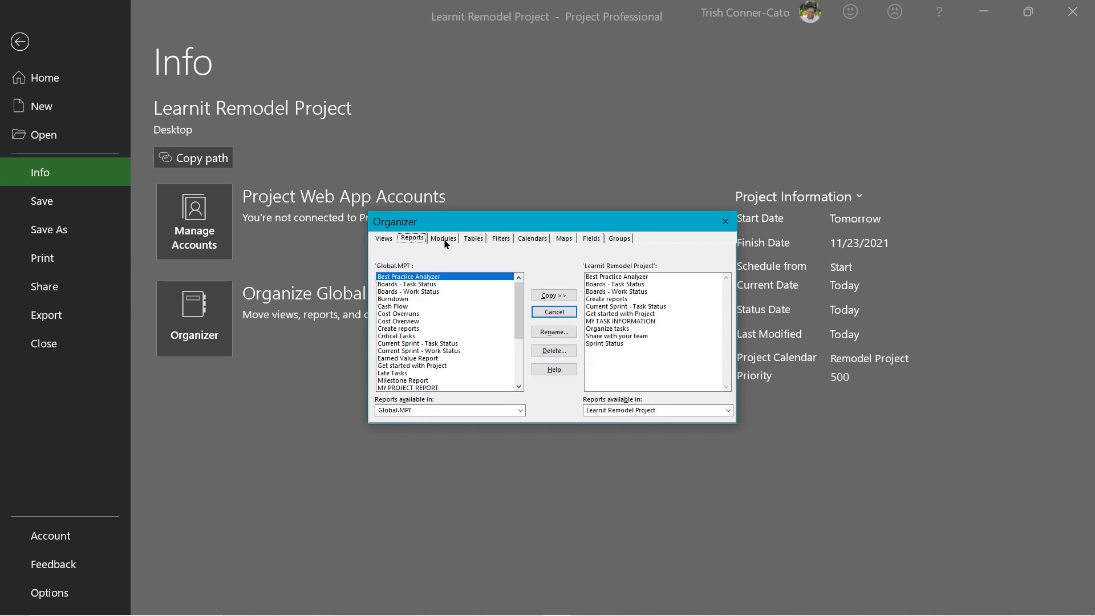
pyautogui.click(477, 241)
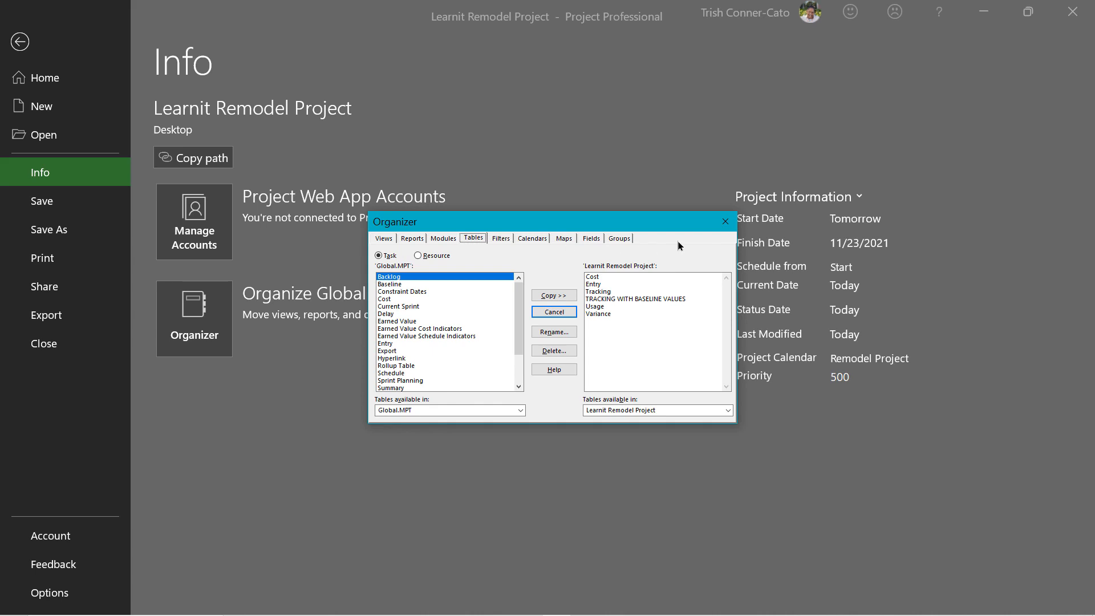
pyautogui.click(390, 238)
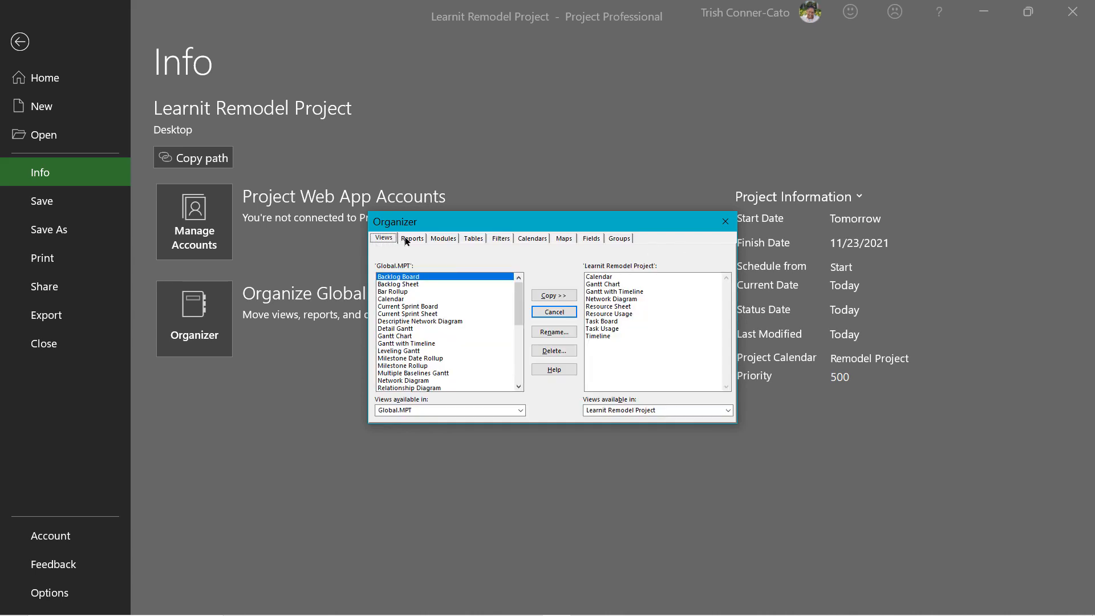
# - Copy the MY TASK INFORMATION report from Learnit Remodel Project to Global.MPT, replacing the existing one, and check the Global.MPT report list
pyautogui.click(407, 240)
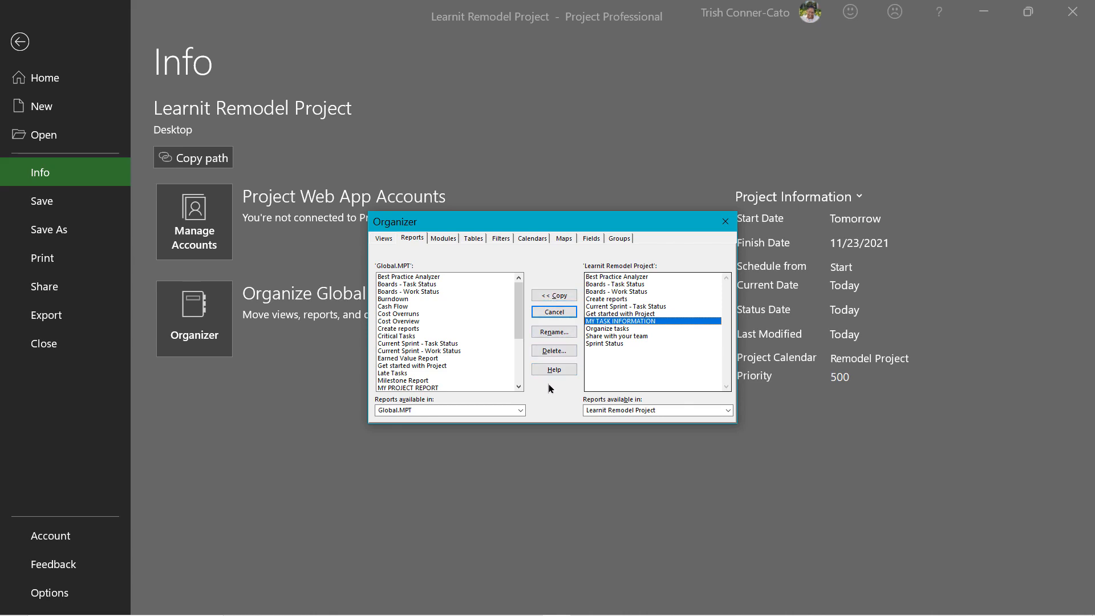
pyautogui.click(549, 297)
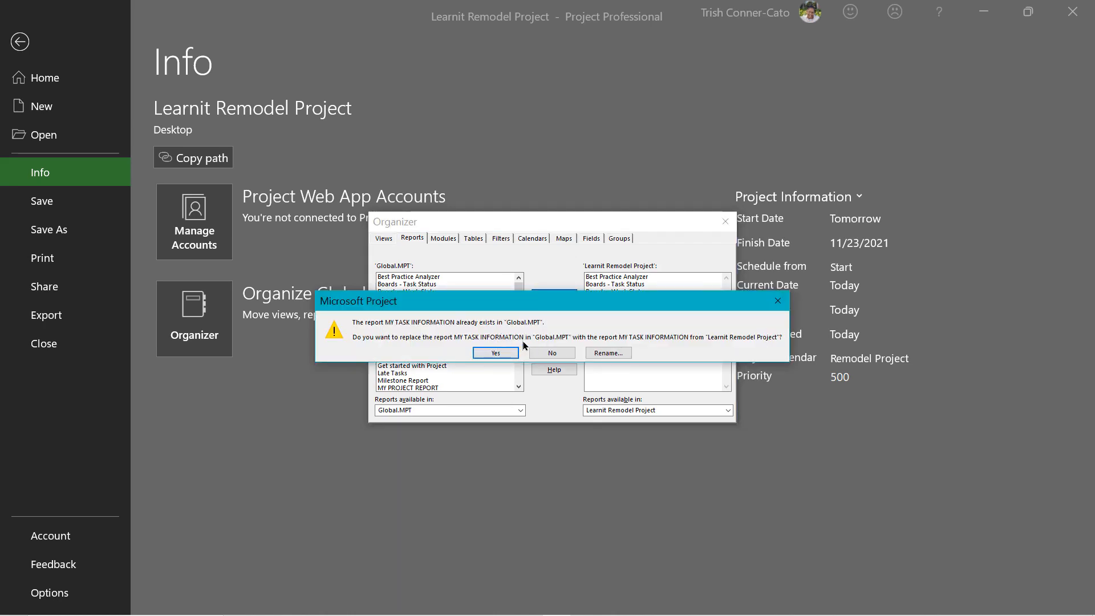
pyautogui.click(495, 353)
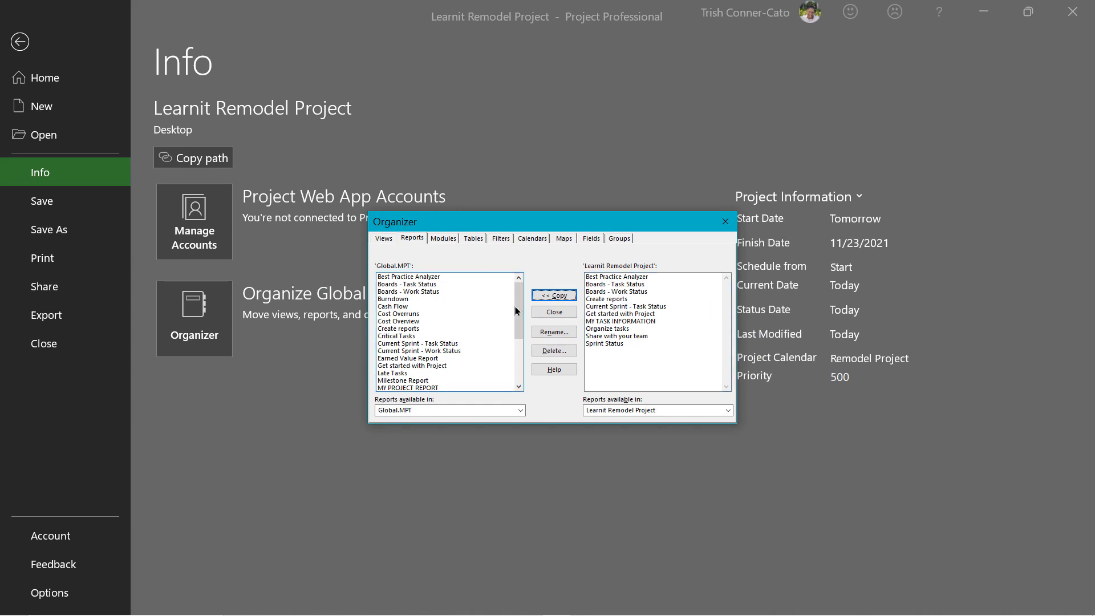
pyautogui.moveTo(519, 310); pyautogui.dragTo(524, 353)
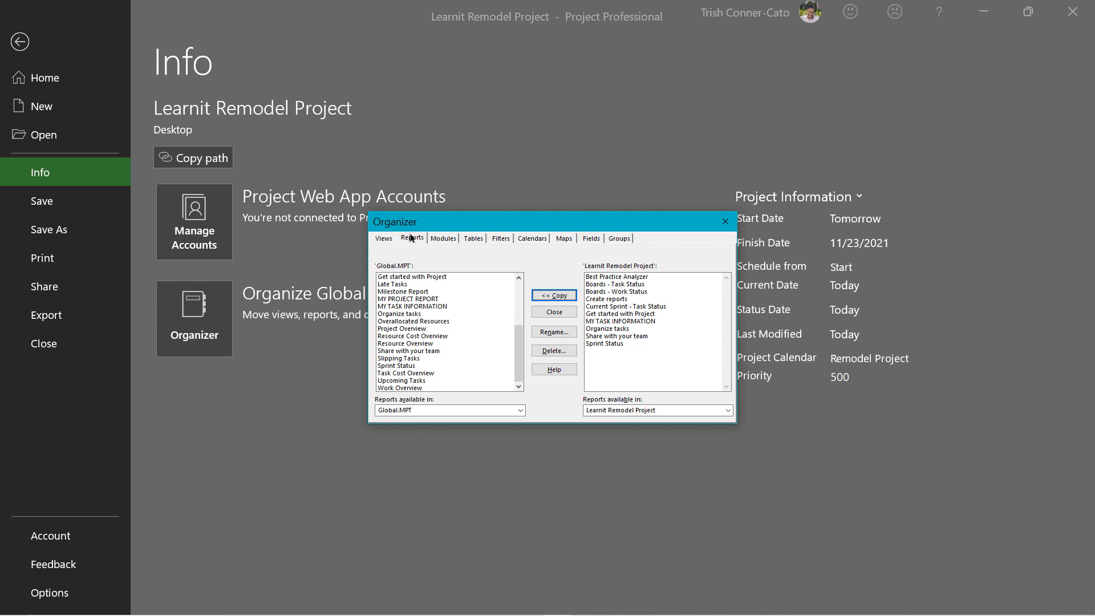
# - Copy the Remodel Project calendar from Learnit Remodel Project to Global.MPT
pyautogui.click(536, 240)
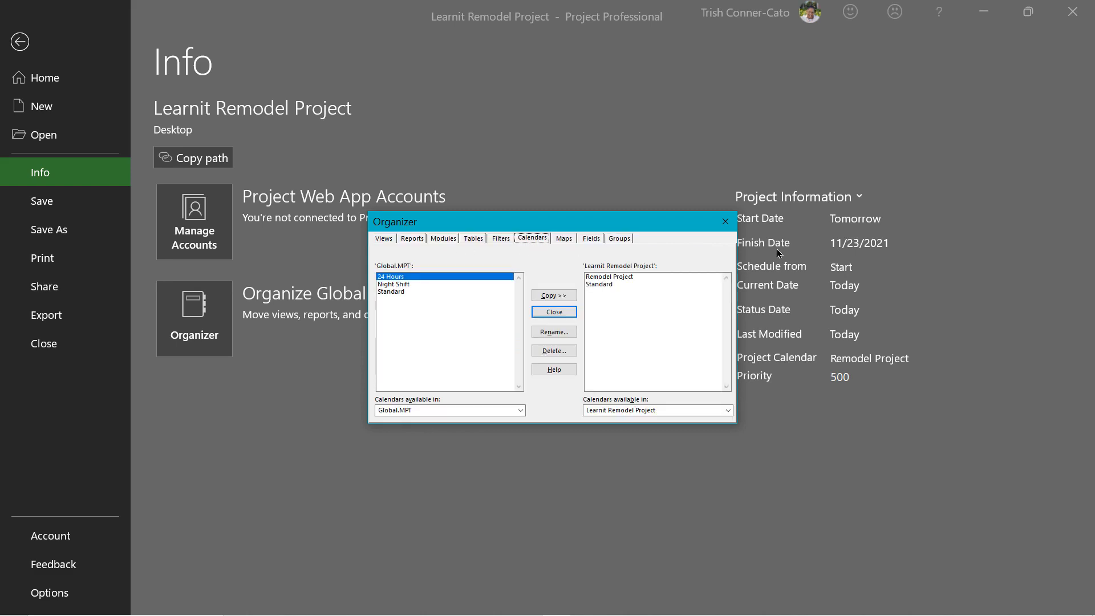
pyautogui.click(604, 278)
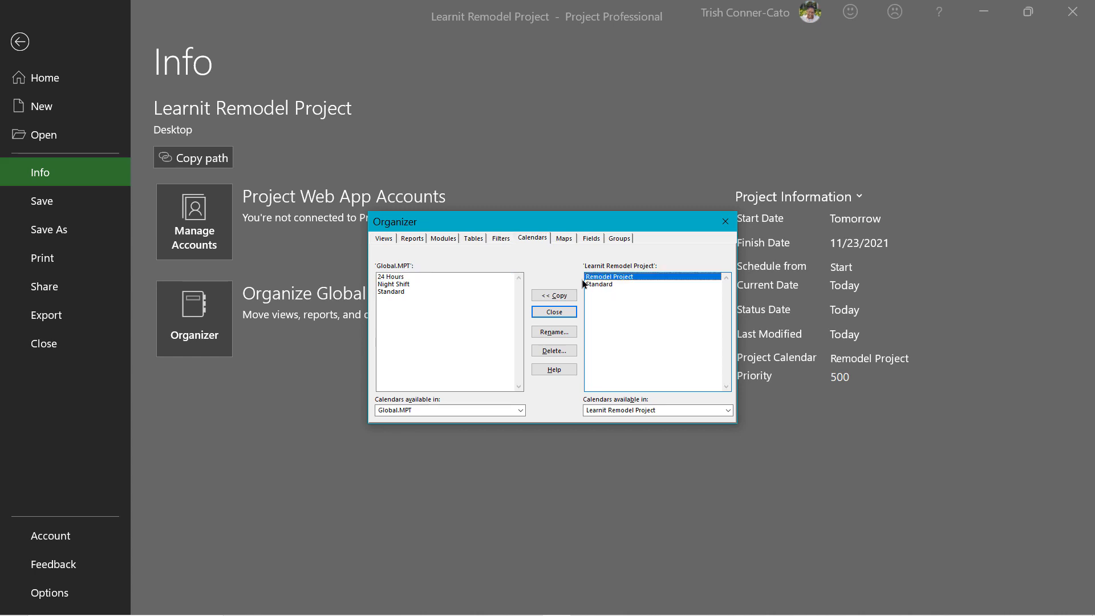
pyautogui.click(546, 296)
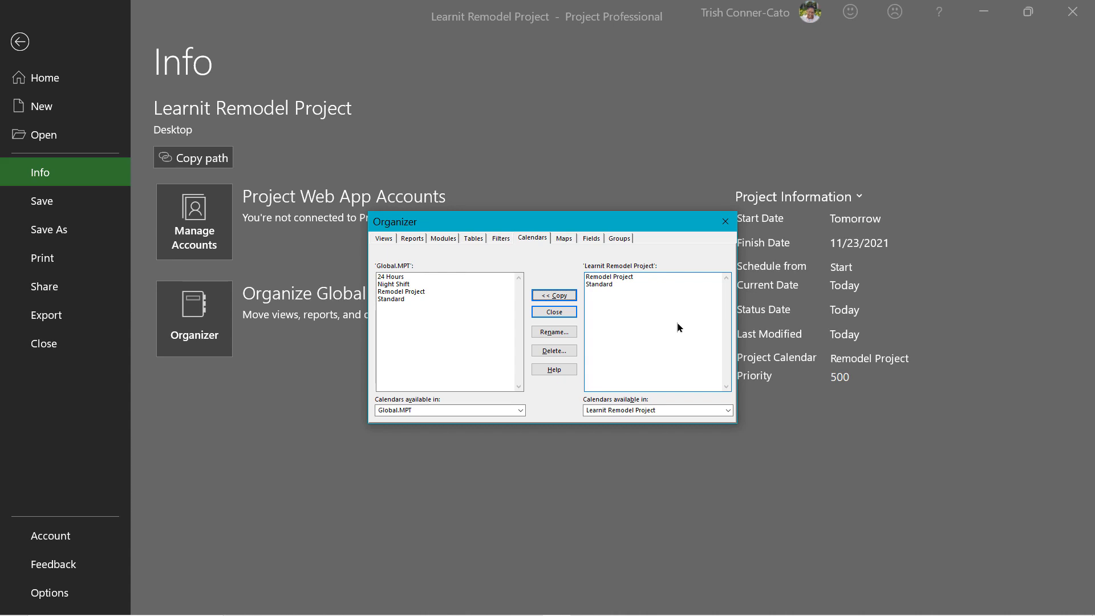
# - Copy the TRACKING WITH BASELINE VALUES task table to Global.MPT, replacing the existing one, then close the Organizer and return to the project
pyautogui.click(472, 239)
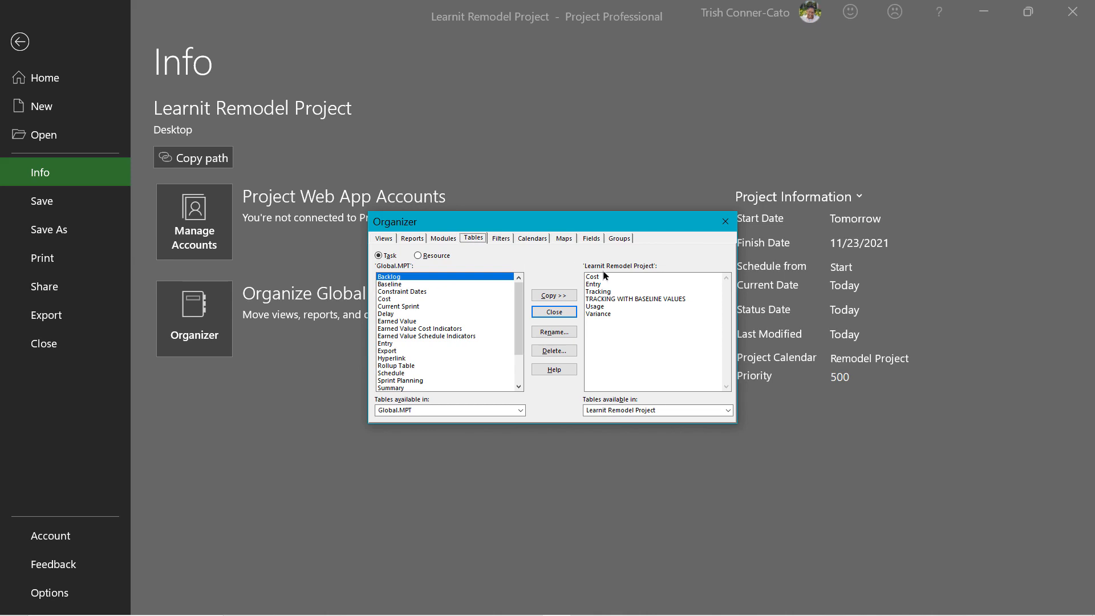
pyautogui.click(624, 298)
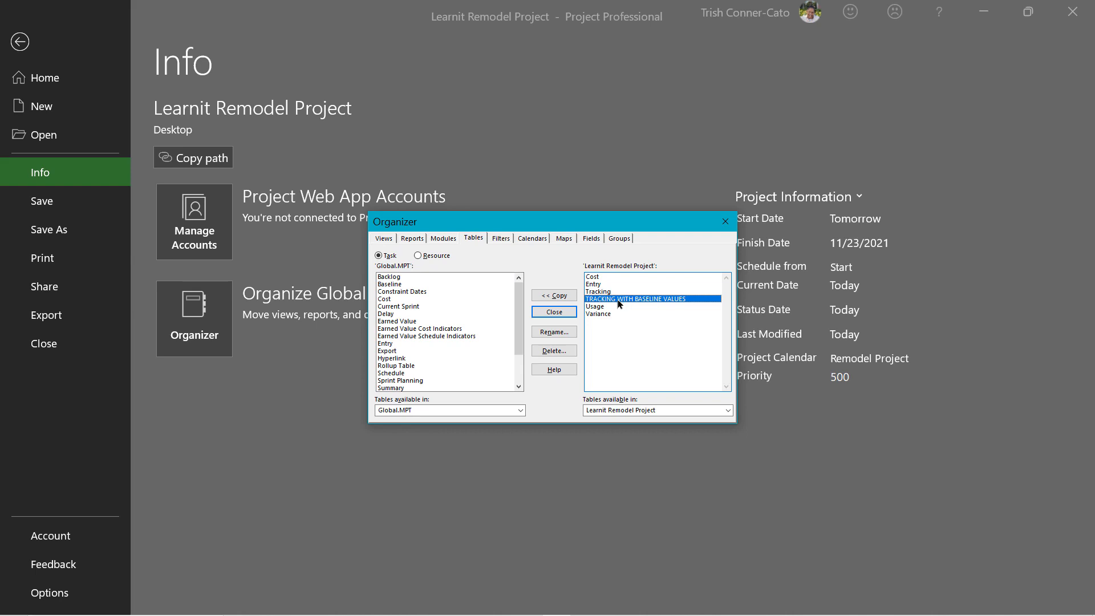
pyautogui.click(559, 295)
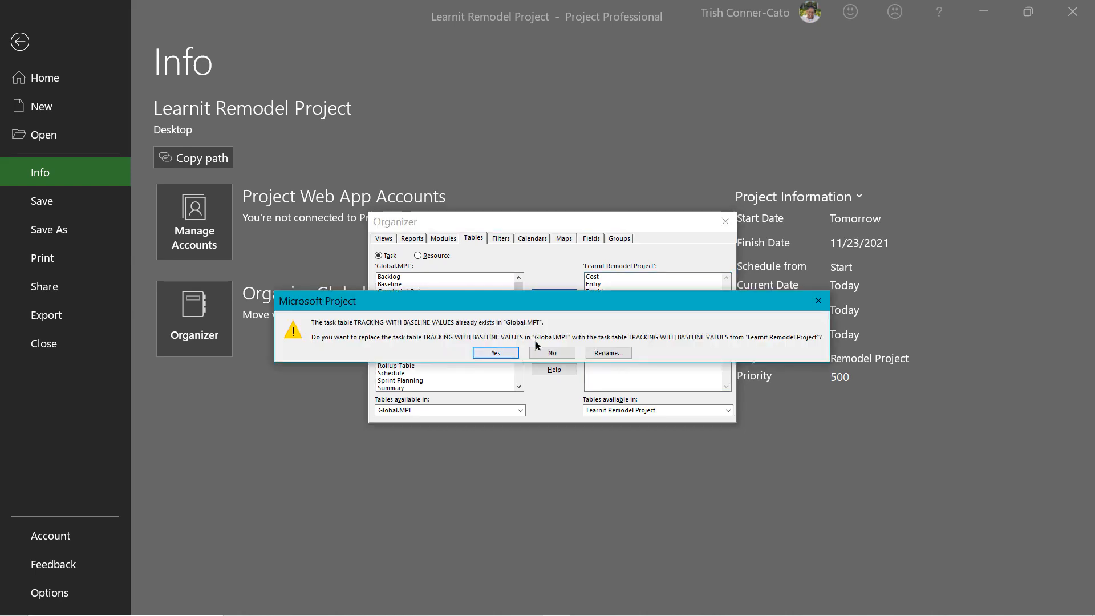
pyautogui.click(491, 353)
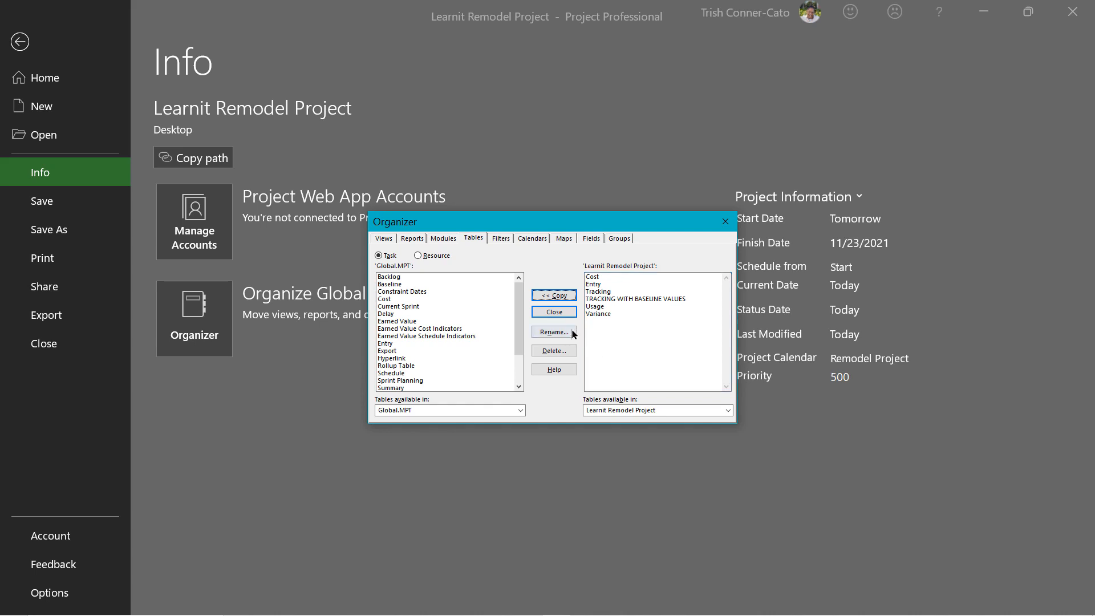
pyautogui.click(554, 312)
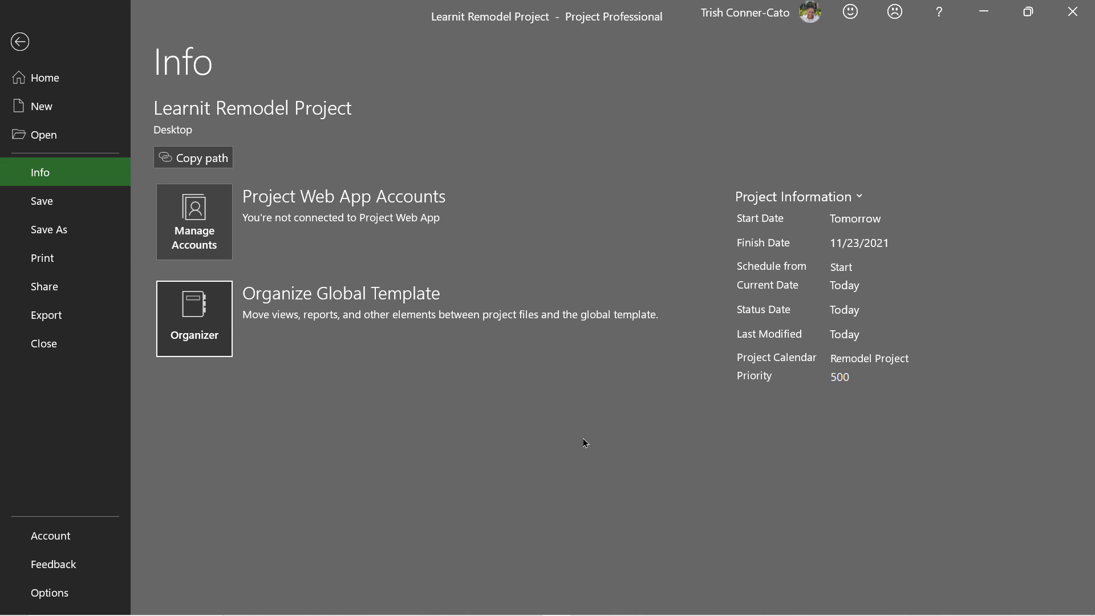
pyautogui.click(20, 42)
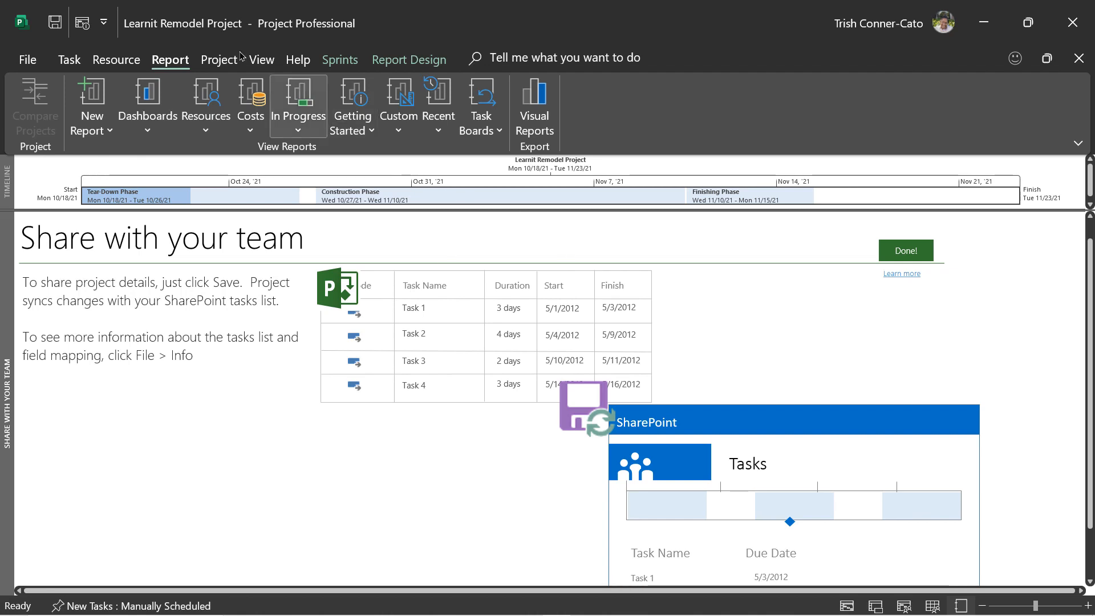
# - Return the project to the Gantt Chart view and start saving a copy in the Custom Office Templates folder under Documents
pyautogui.click(69, 59)
pyautogui.click(77, 96)
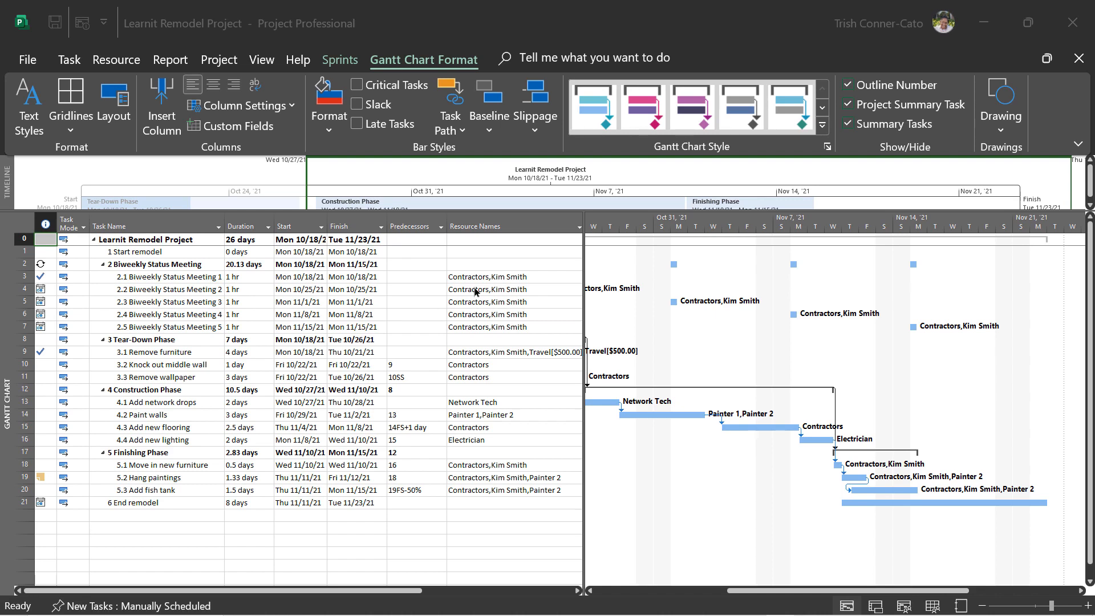
pyautogui.click(29, 59)
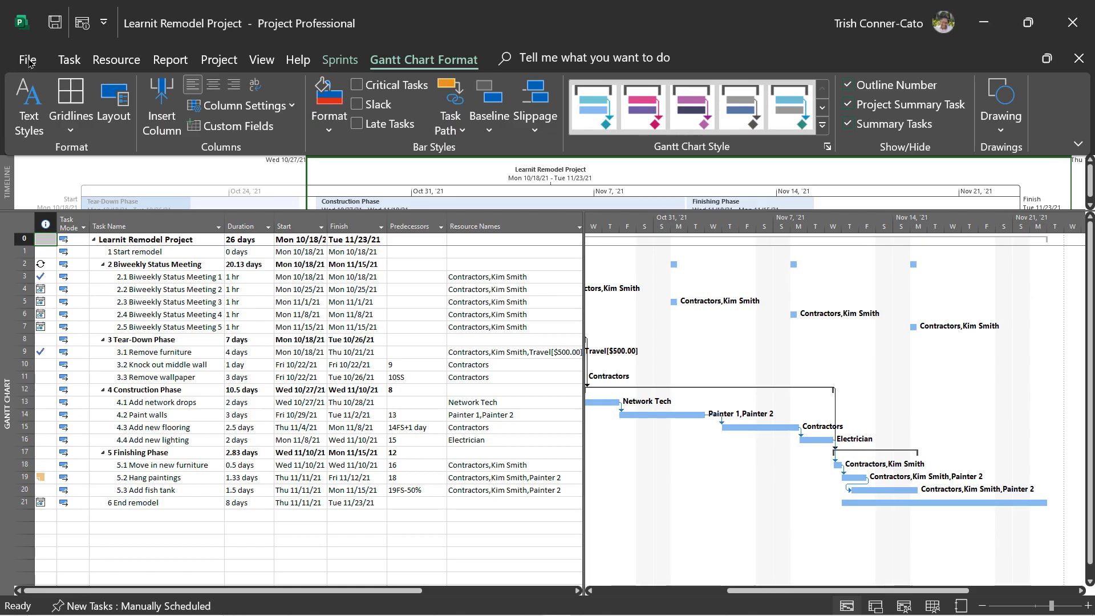
pyautogui.click(27, 60)
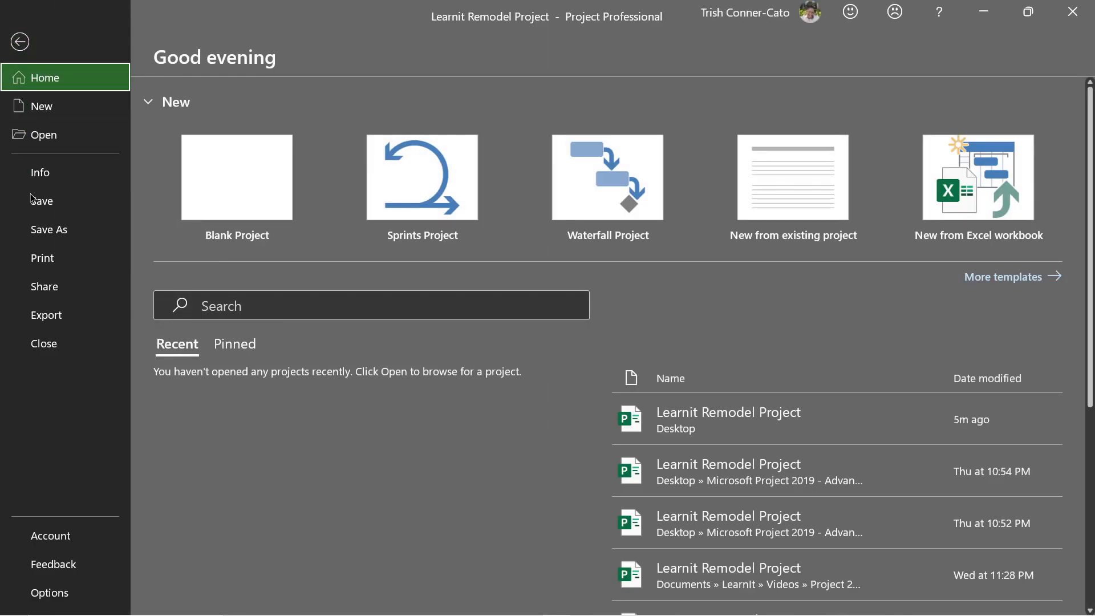
pyautogui.click(67, 239)
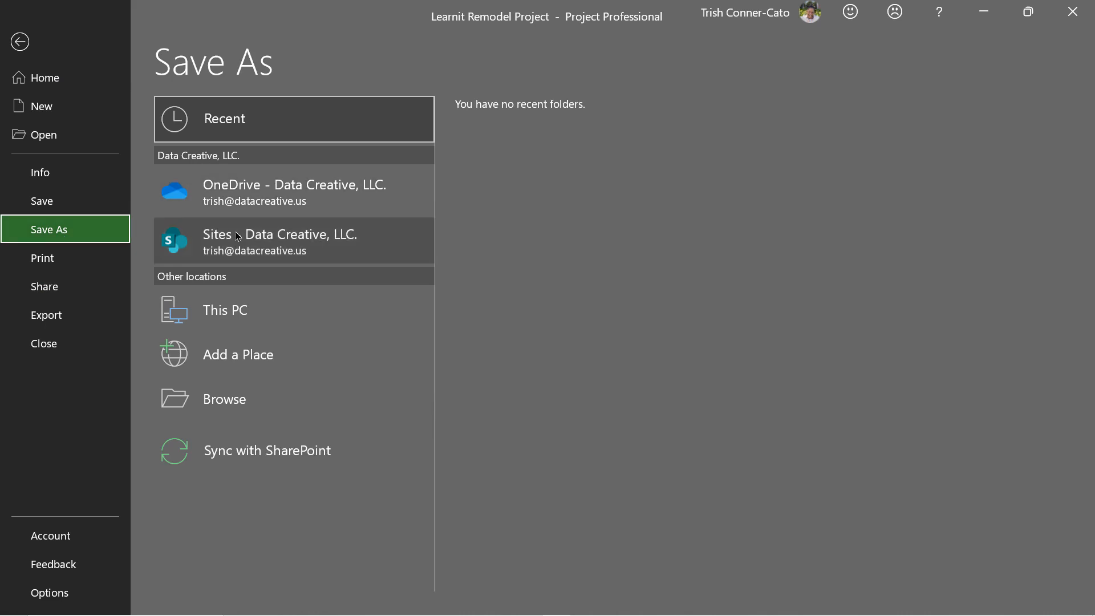
pyautogui.click(231, 408)
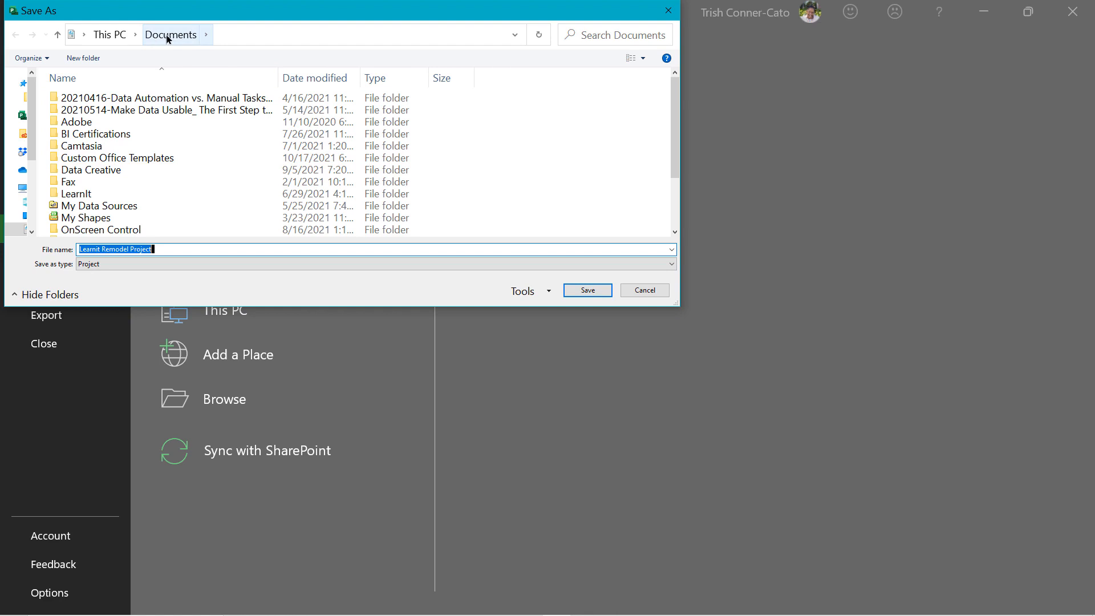
pyautogui.doubleClick(117, 159)
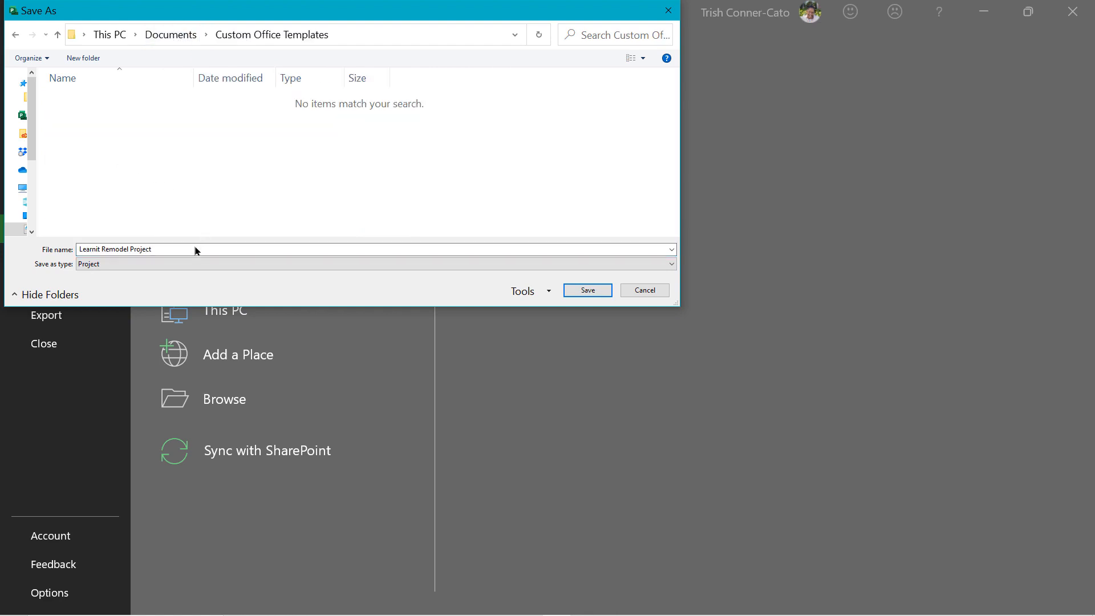
# - Name the copy Generic Remodel Project and save it with the Project Template file type
pyautogui.doubleClick(91, 249)
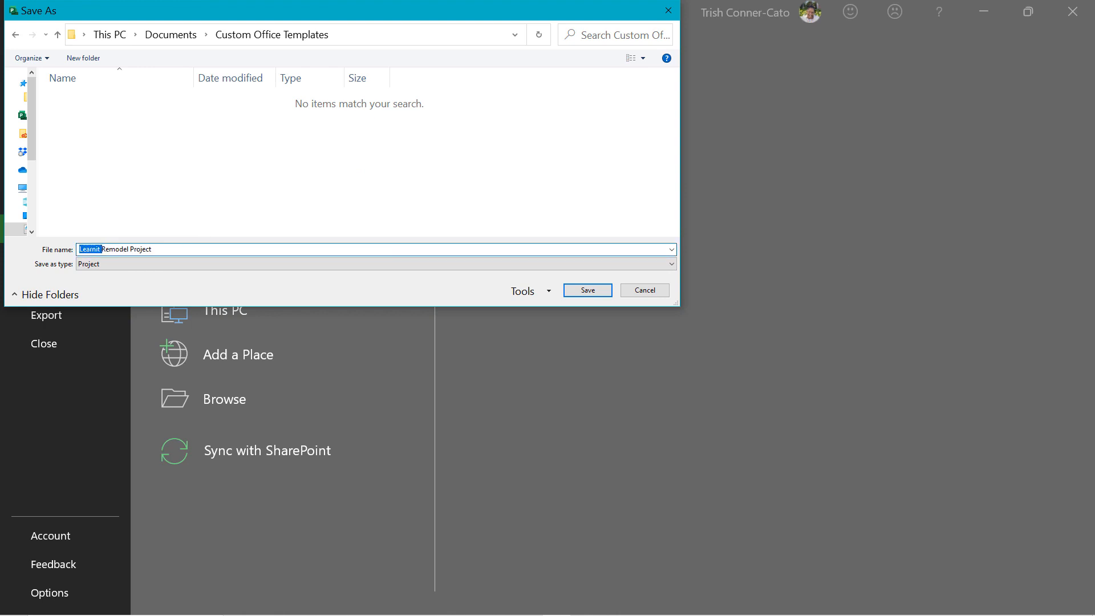
pyautogui.write('Generic')
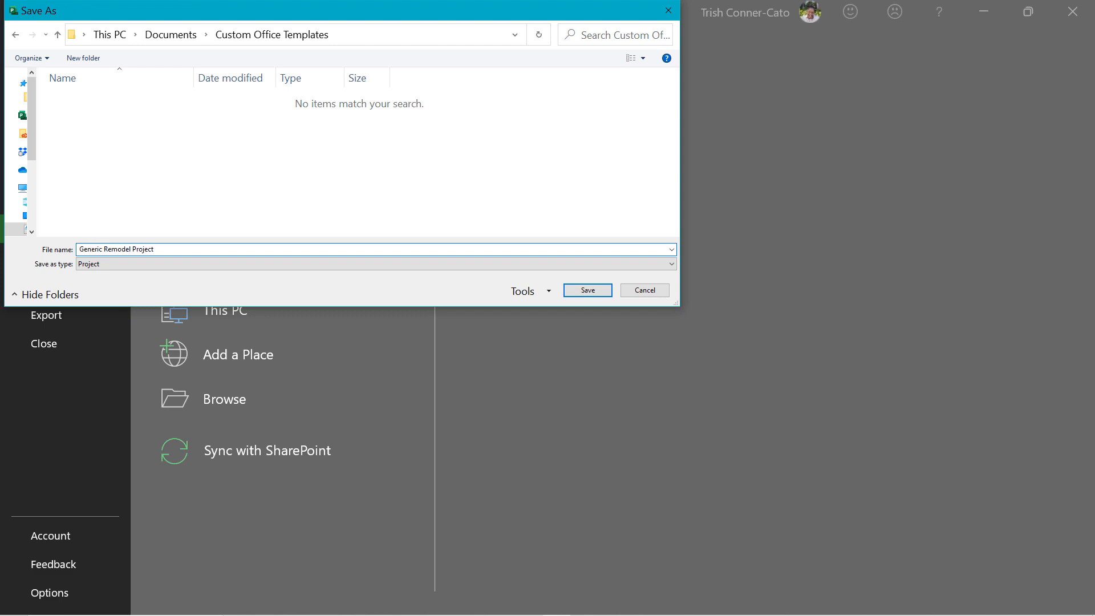
pyautogui.click(100, 267)
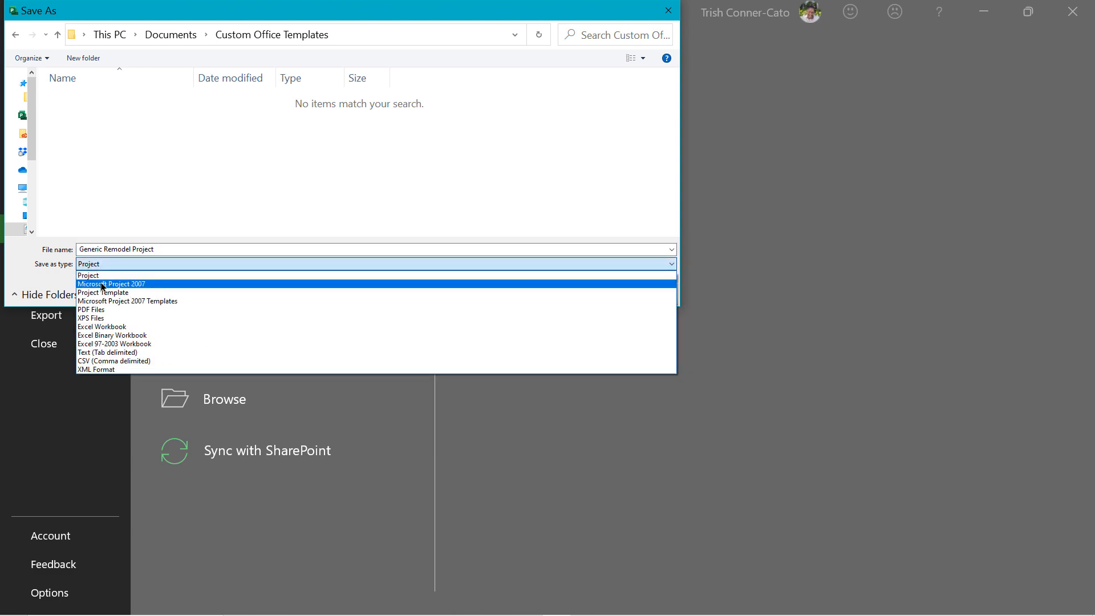
pyautogui.click(104, 292)
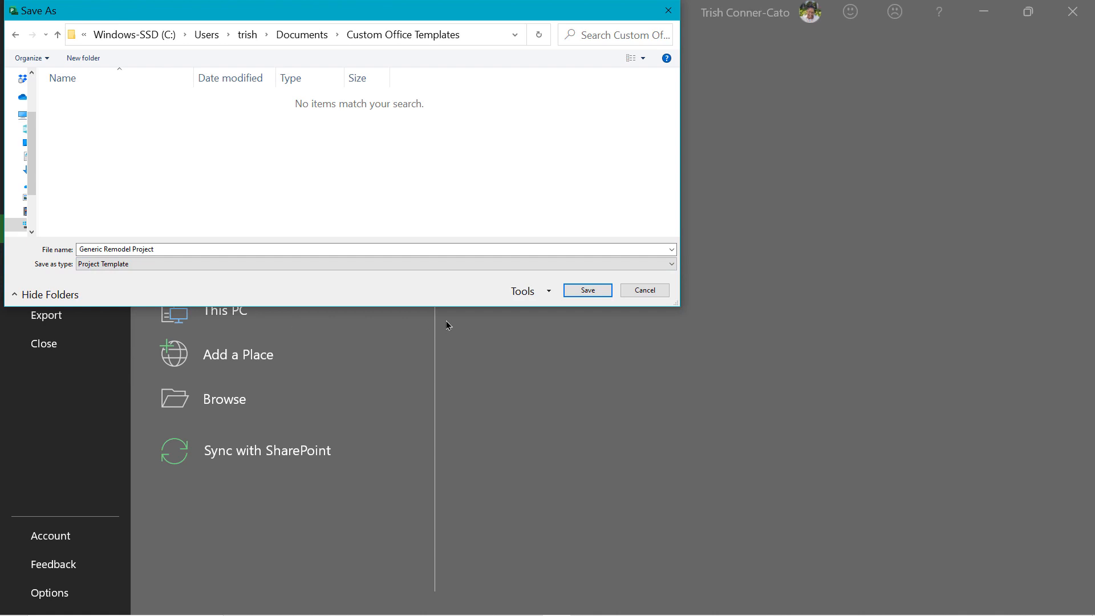
pyautogui.click(590, 292)
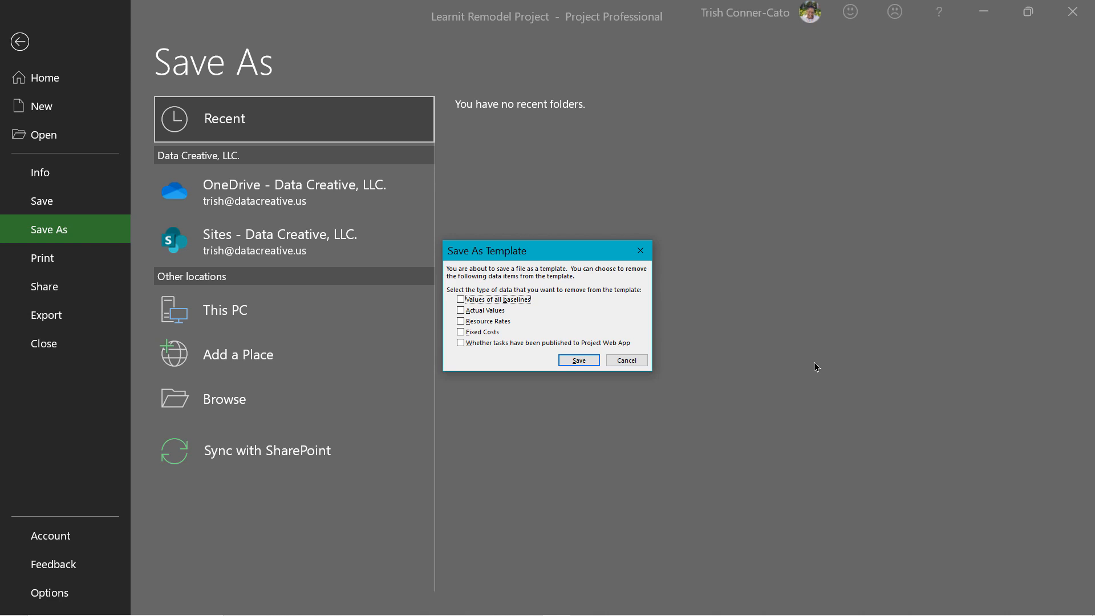
# - Remove the values of all baselines and the fixed costs from the template, save it and close the file
pyautogui.click(459, 300)
pyautogui.click(461, 332)
pyautogui.click(578, 361)
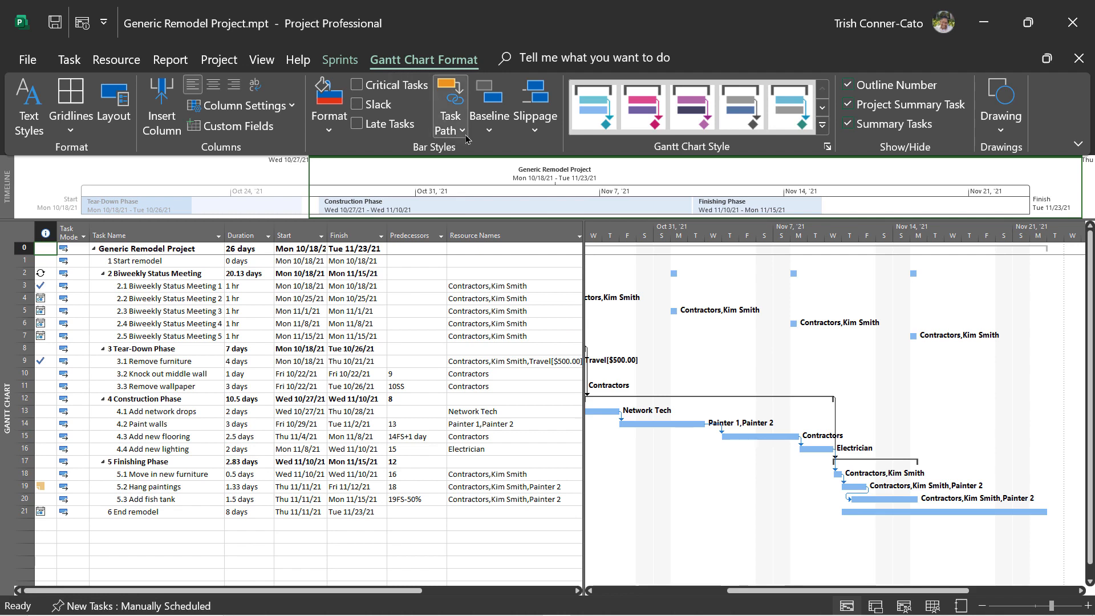
pyautogui.click(1078, 61)
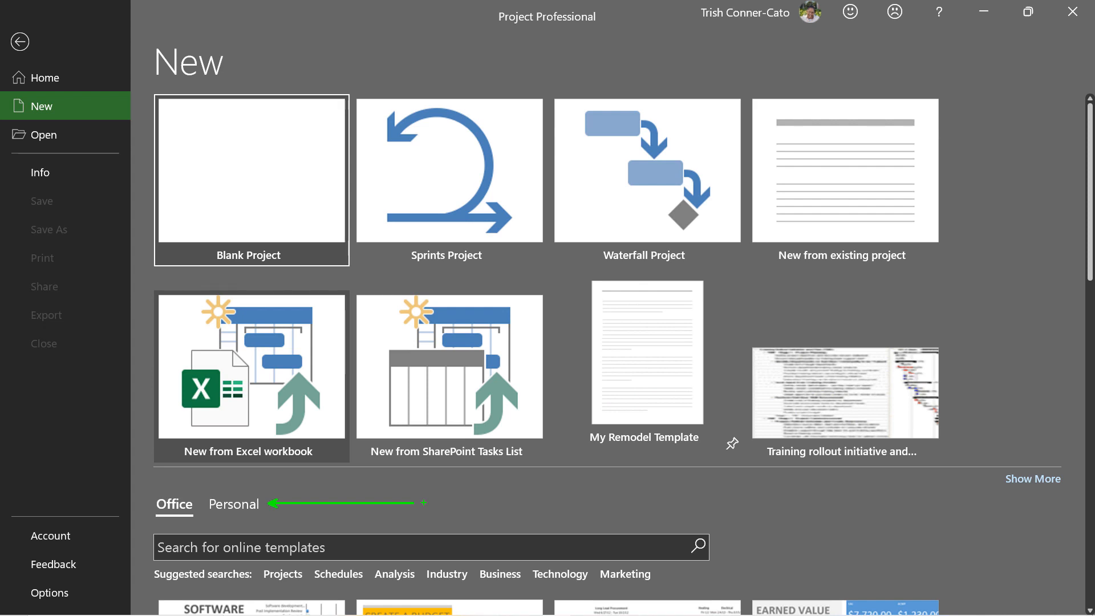
# - Create a new project from the personal template Generic Remodel Project
pyautogui.press('Escape')
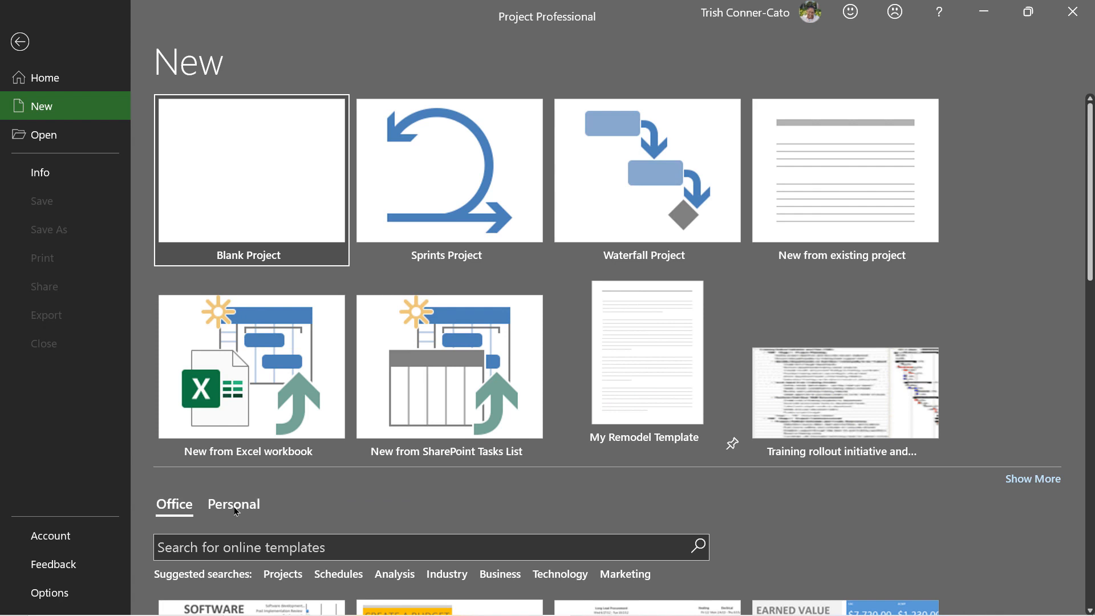
pyautogui.click(233, 504)
pyautogui.scroll(-3, 415, 510)
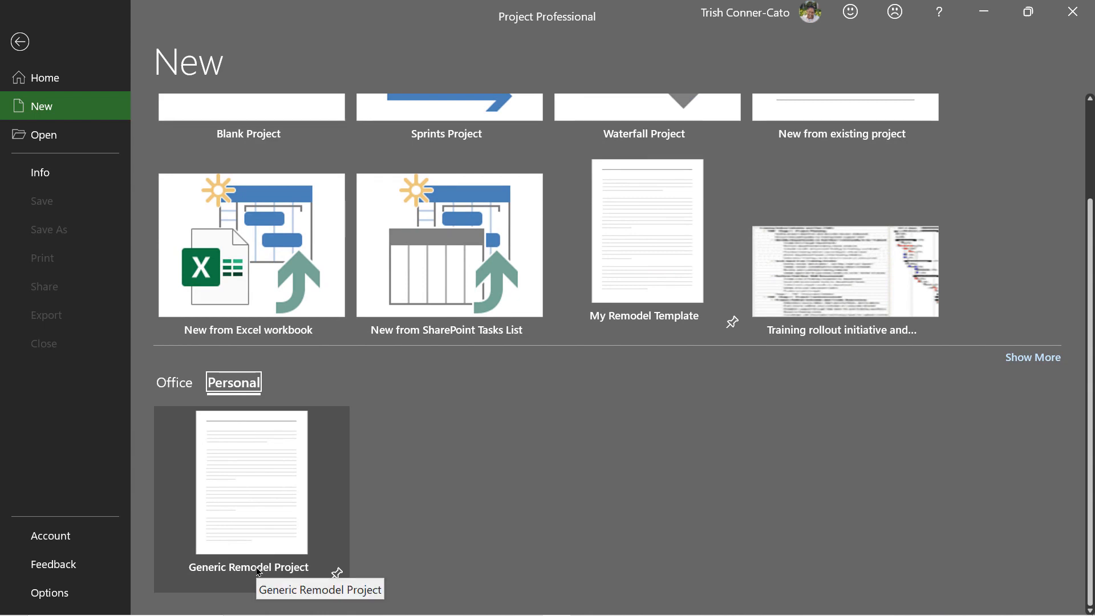
pyautogui.click(256, 519)
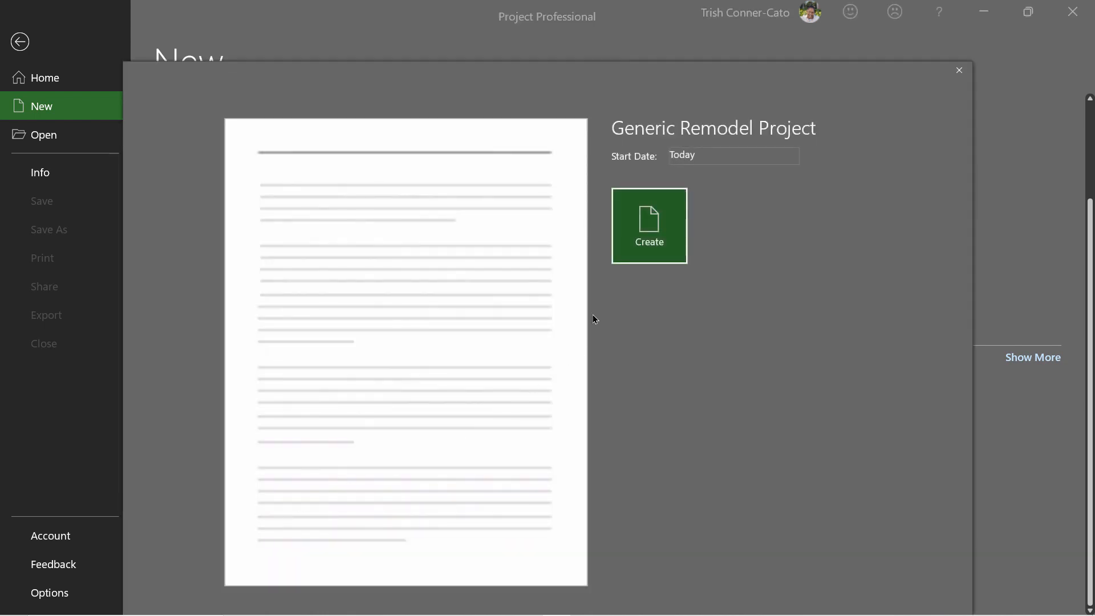
pyautogui.click(662, 224)
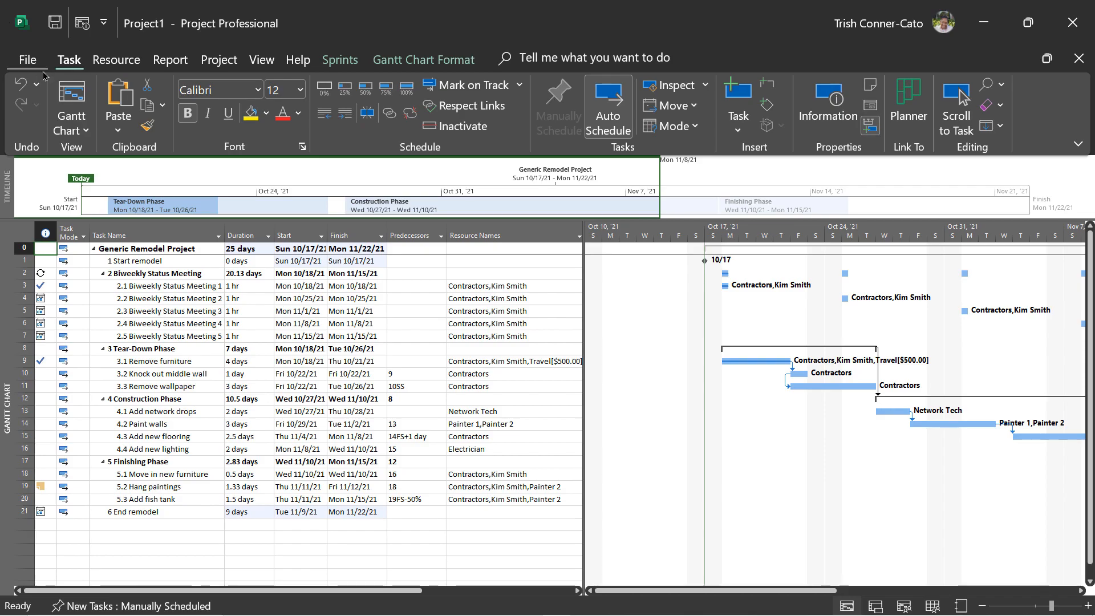
# - Review the default personal templates location and the advanced option for automatically adding new views and tables to the global, then cancel the Project Options
pyautogui.click(29, 61)
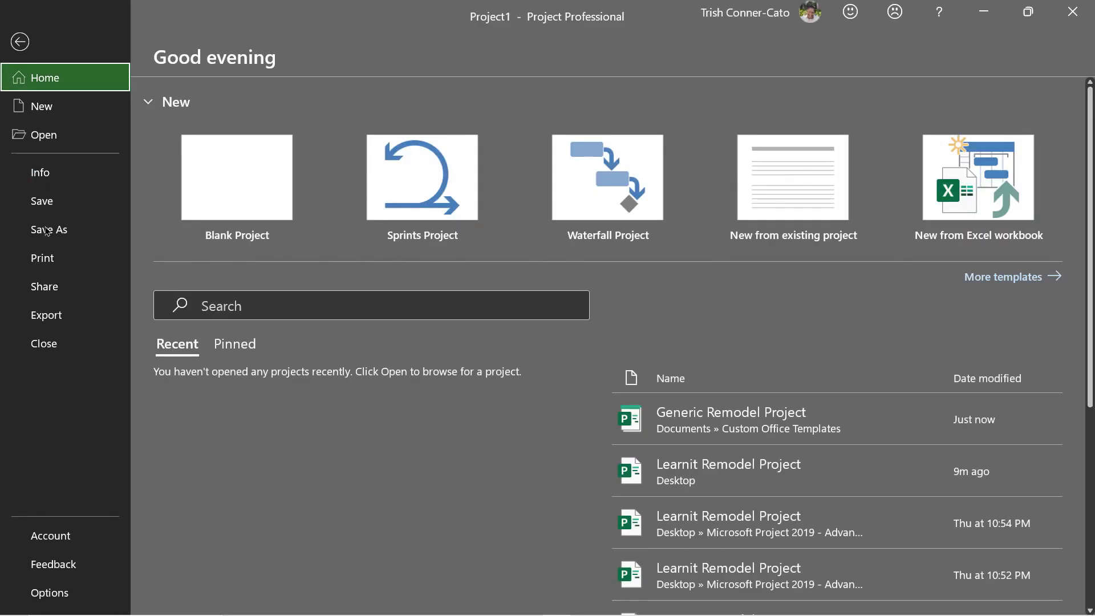
pyautogui.click(83, 594)
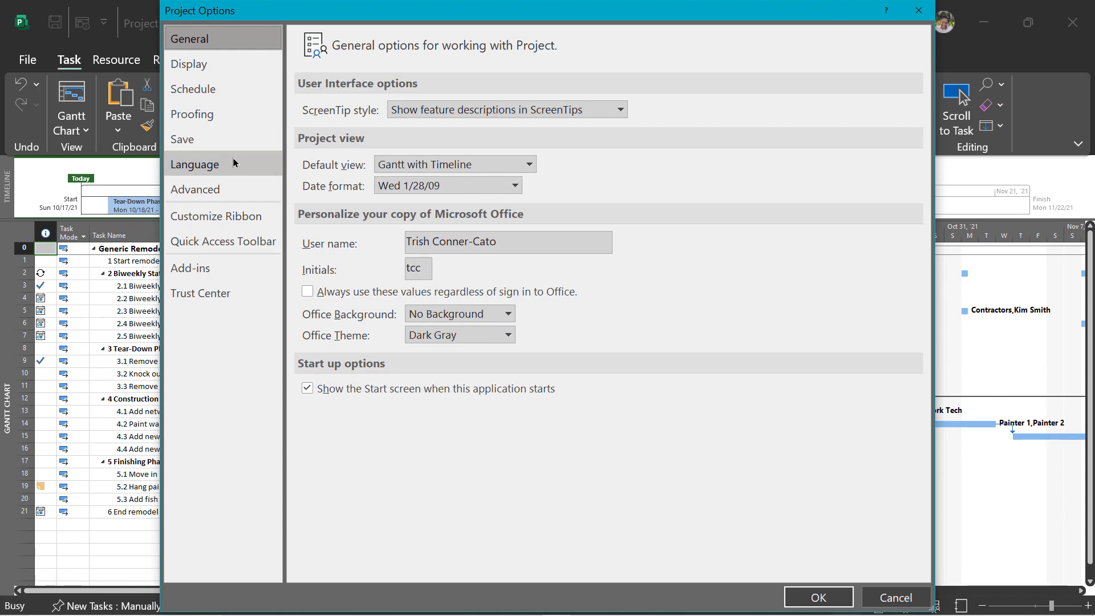
pyautogui.click(201, 145)
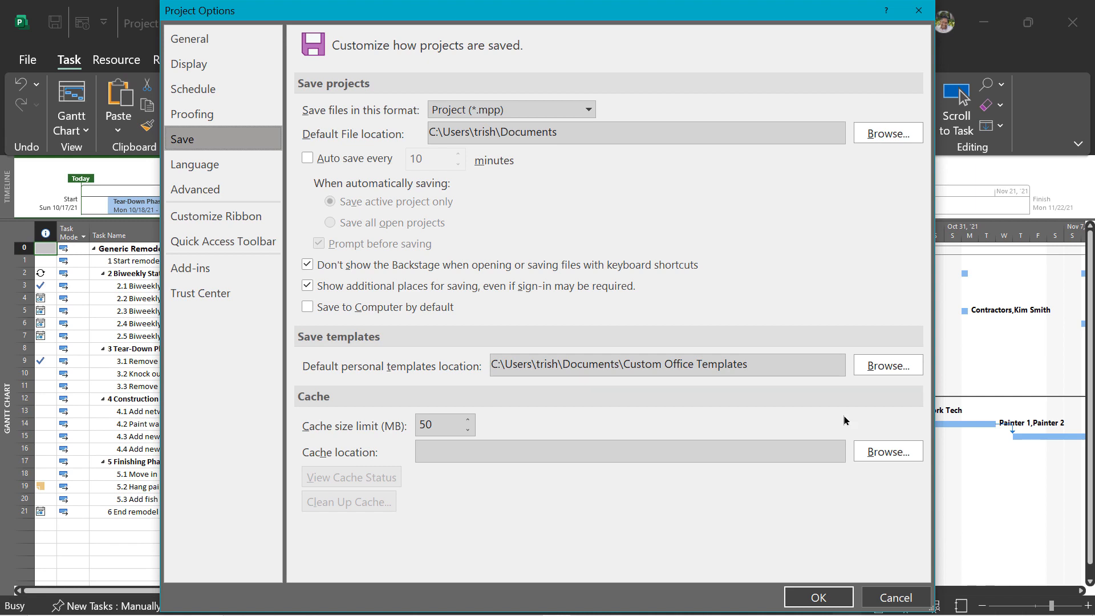
pyautogui.click(207, 195)
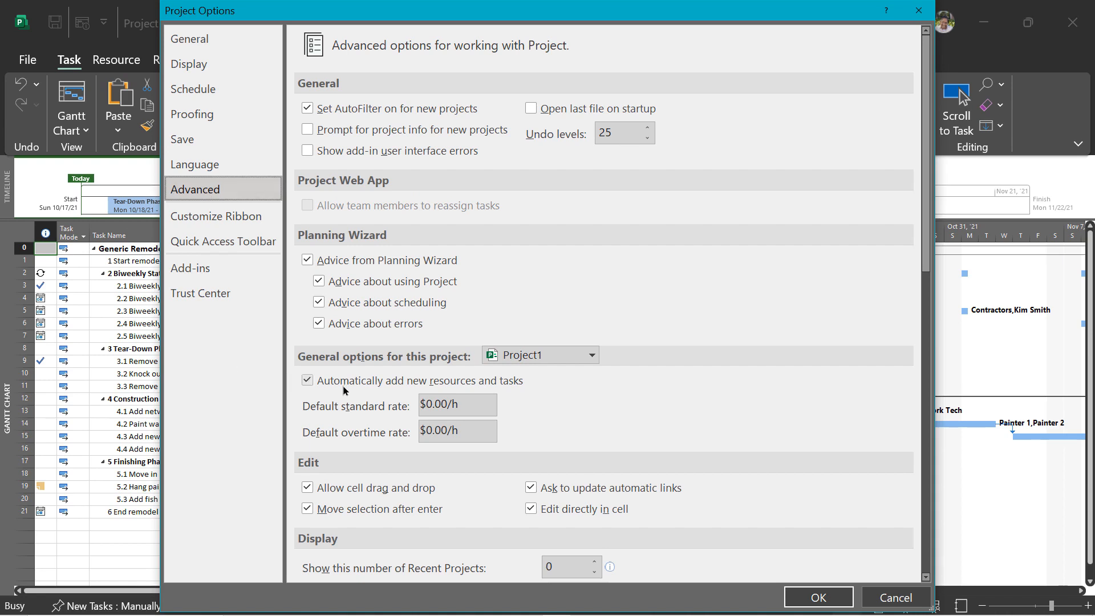
pyautogui.scroll(-2, 345, 392)
pyautogui.scroll(-6, 345, 391)
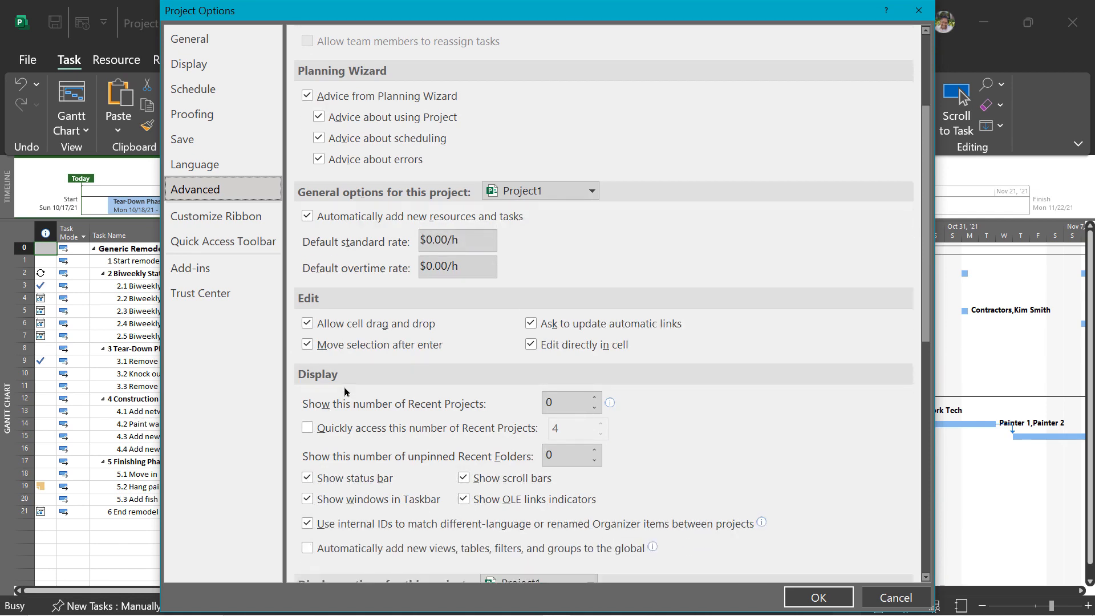
pyautogui.scroll(-4, 345, 391)
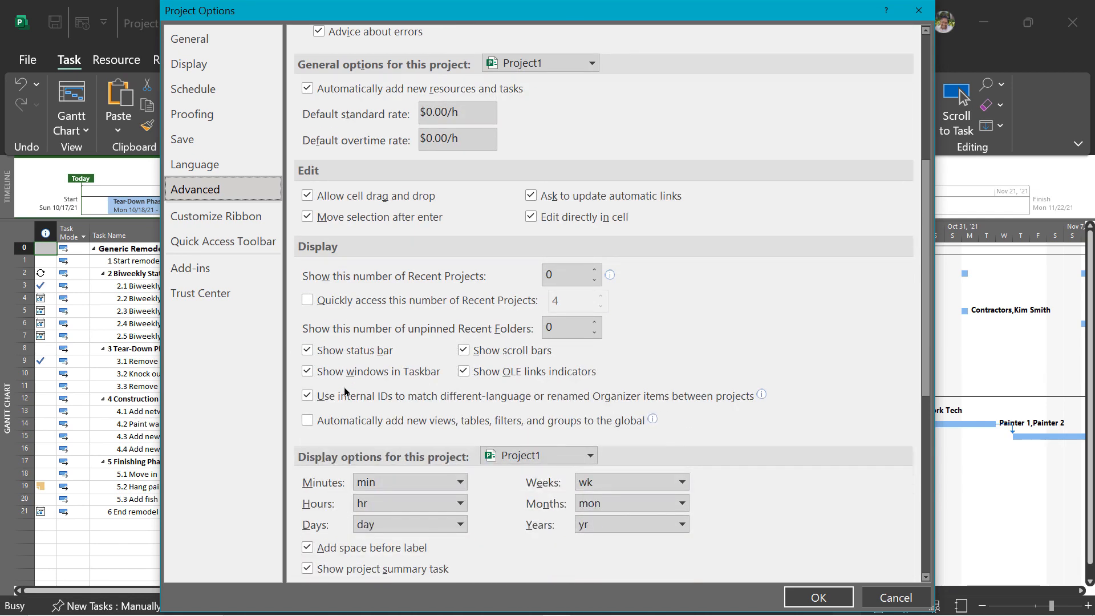
pyautogui.scroll(-1, 344, 391)
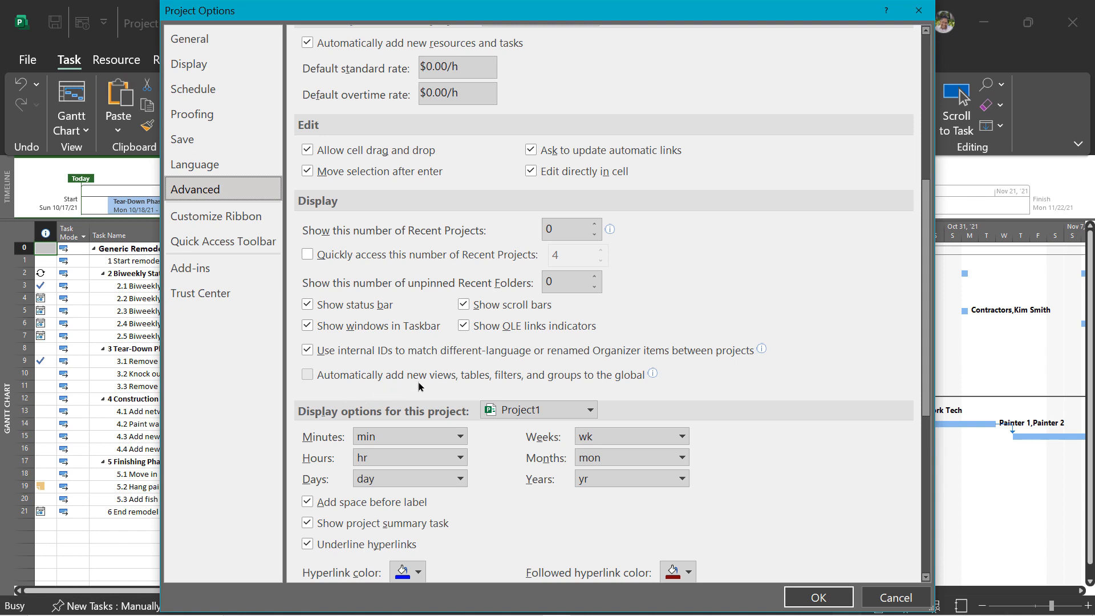
pyautogui.moveTo(598, 393)
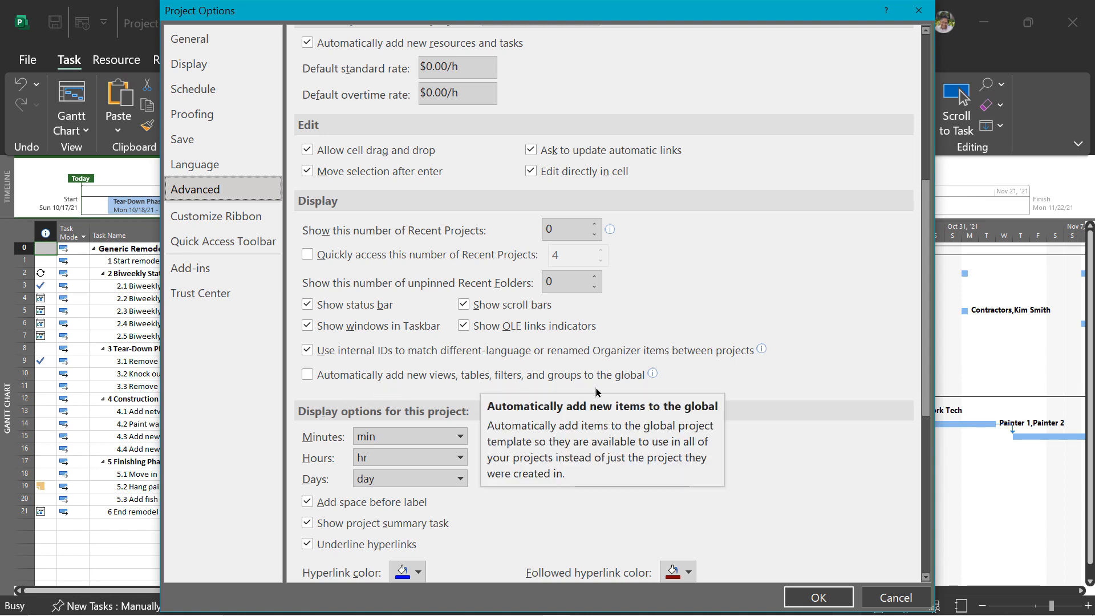
pyautogui.moveTo(646, 388)
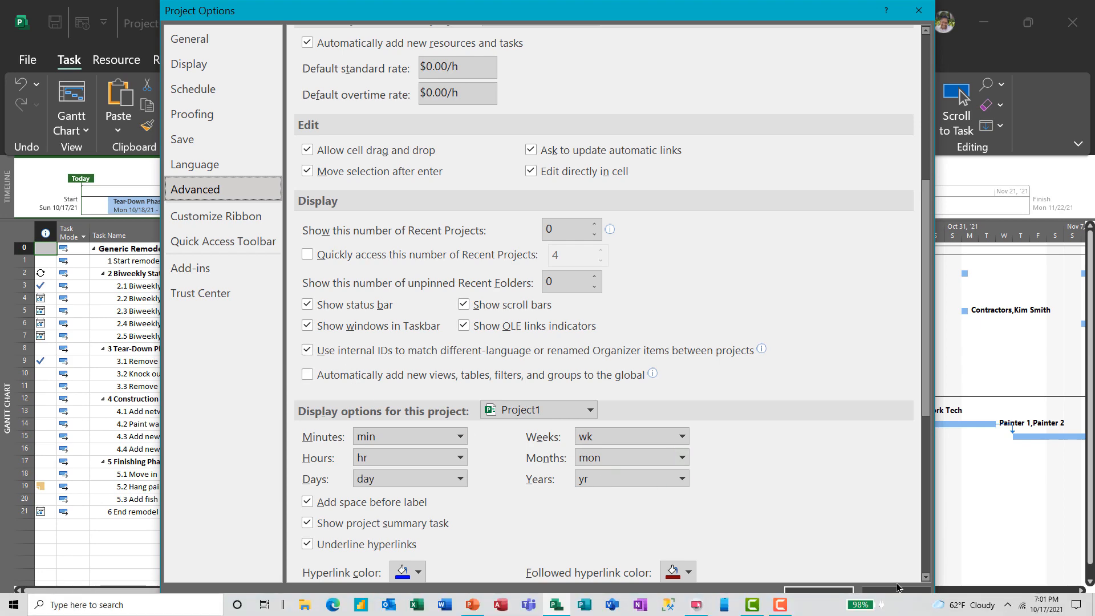
pyautogui.click(895, 598)
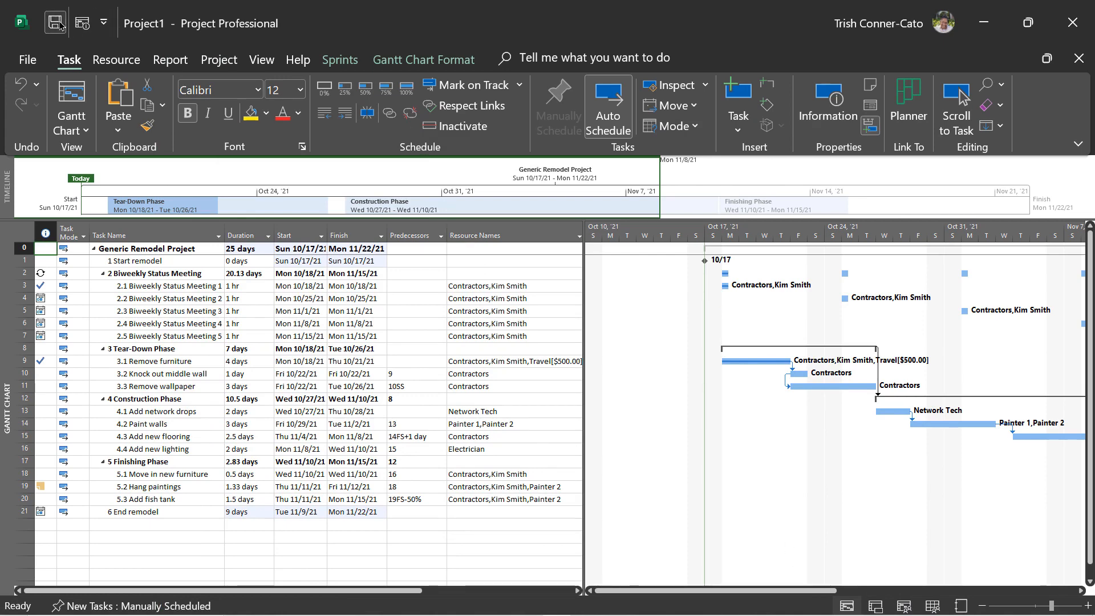
# - Close the new project without saving and start a new project from the Learnit Corner Office Excel workbook, showing all file types
pyautogui.click(1079, 58)
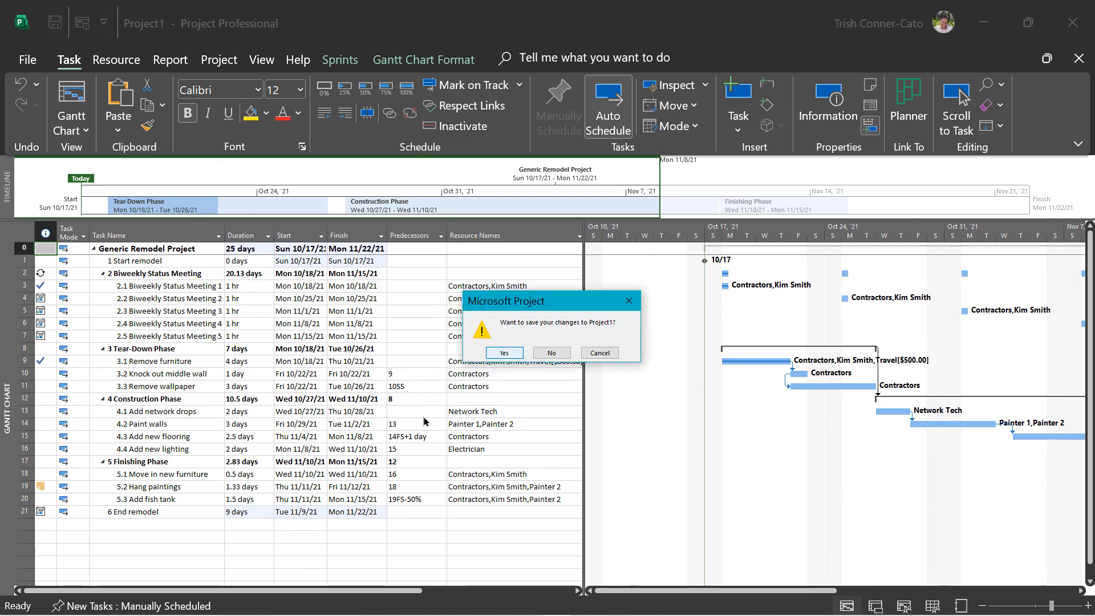
pyautogui.click(550, 353)
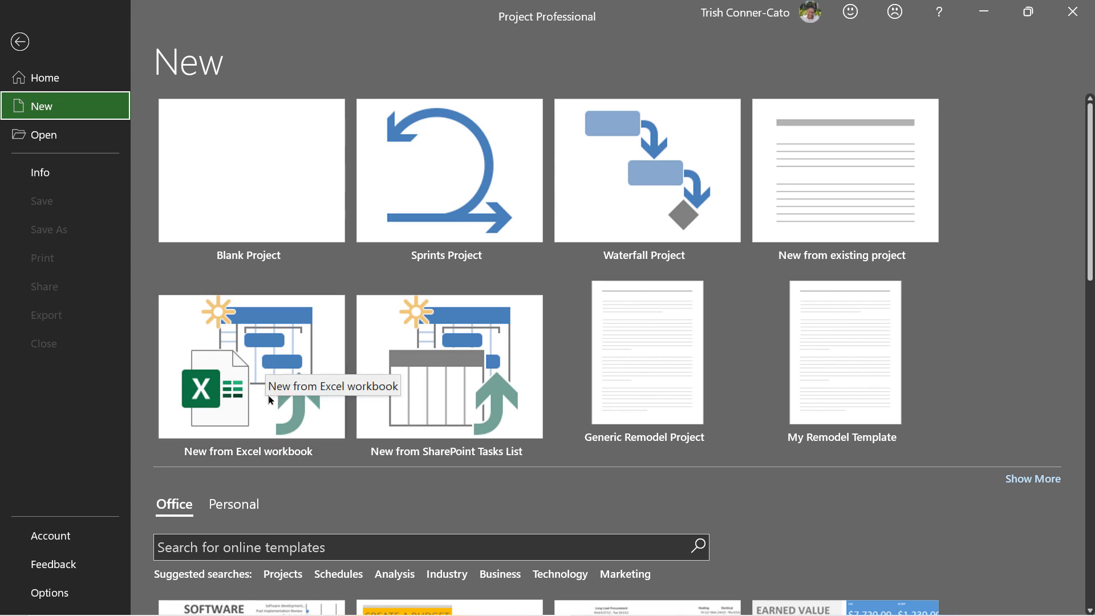
pyautogui.click(255, 377)
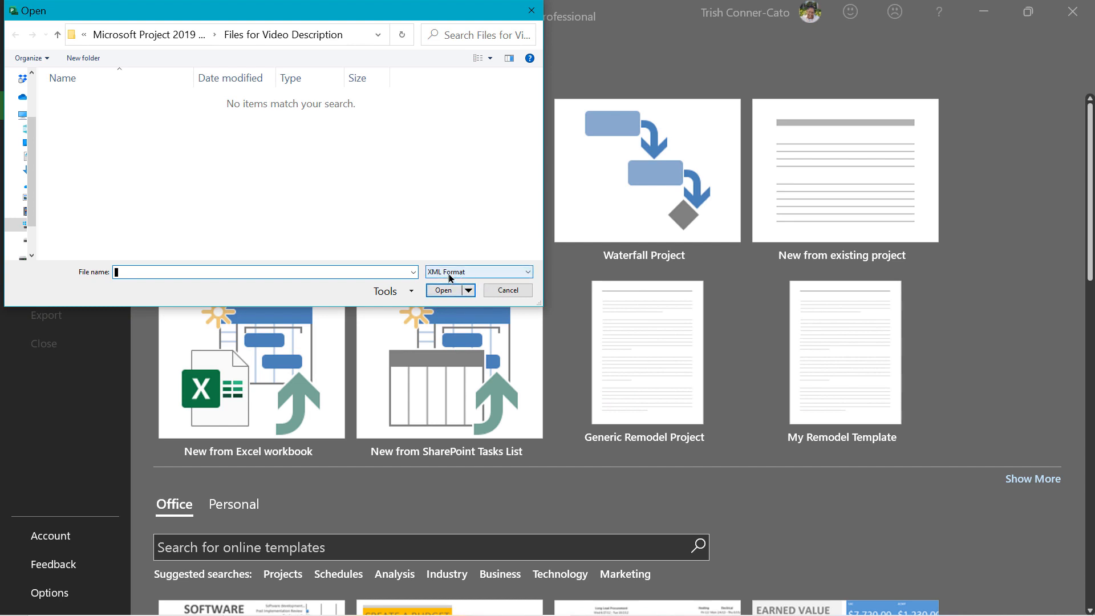
pyautogui.click(527, 276)
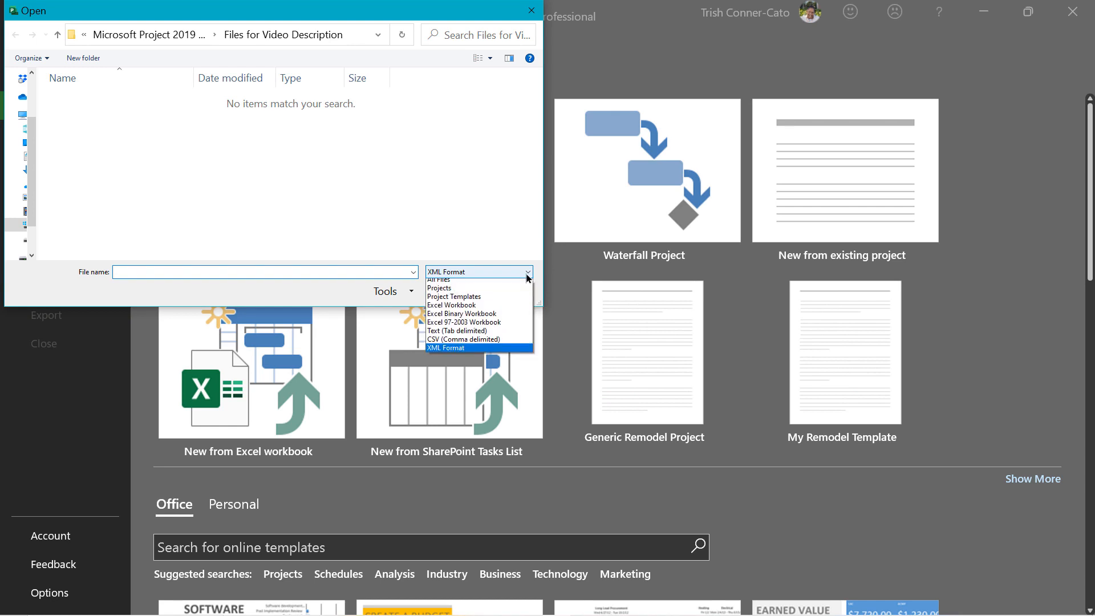
pyautogui.click(446, 284)
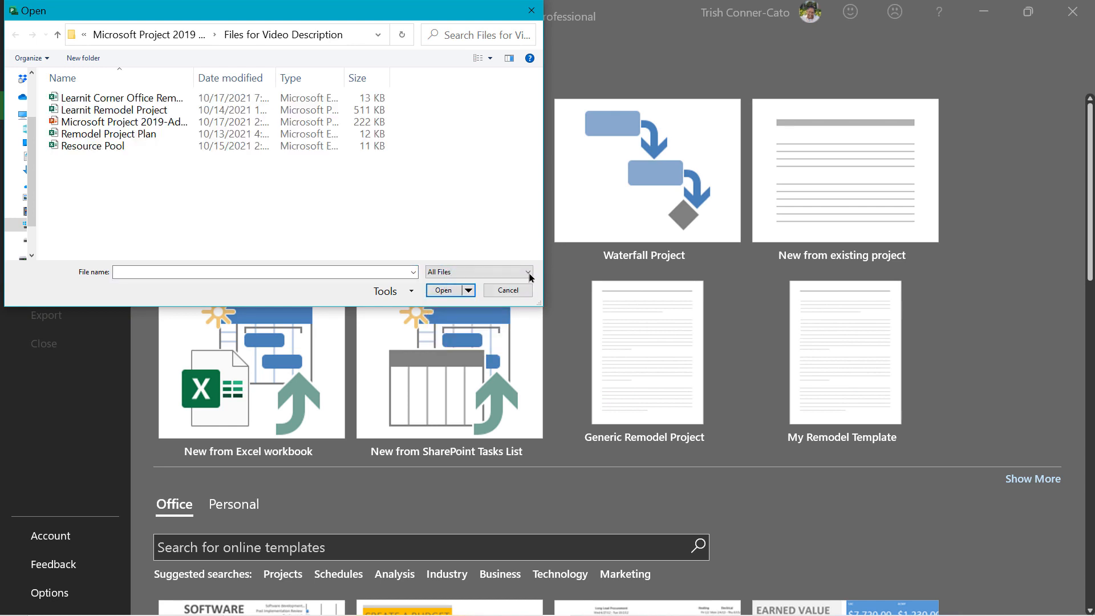
pyautogui.doubleClick(138, 102)
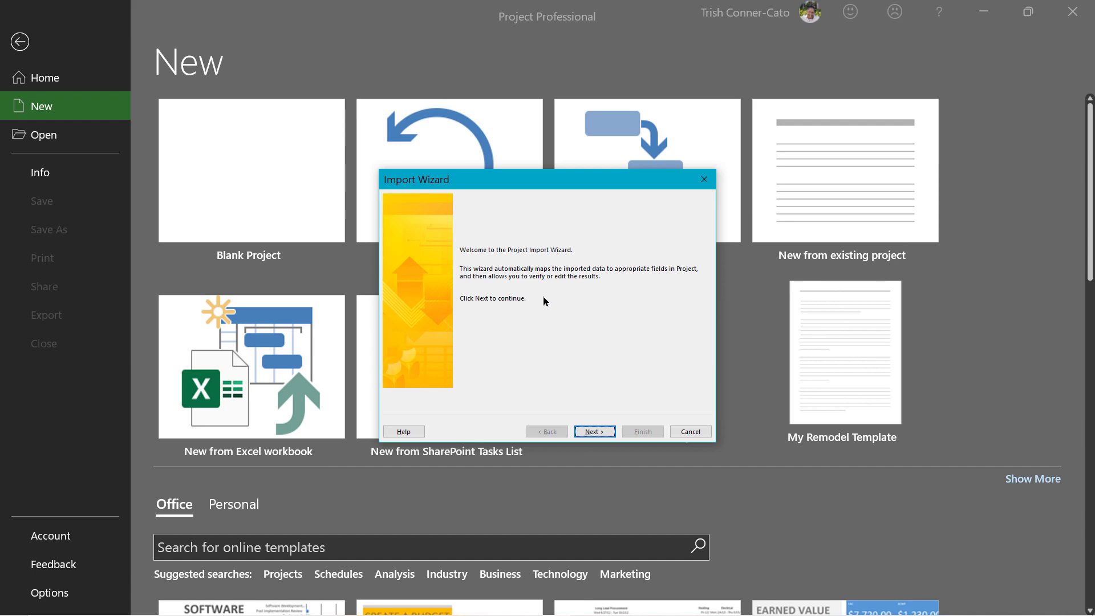
# - Choose to use an existing map in the Import Wizard and proceed to the map selection
pyautogui.click(596, 433)
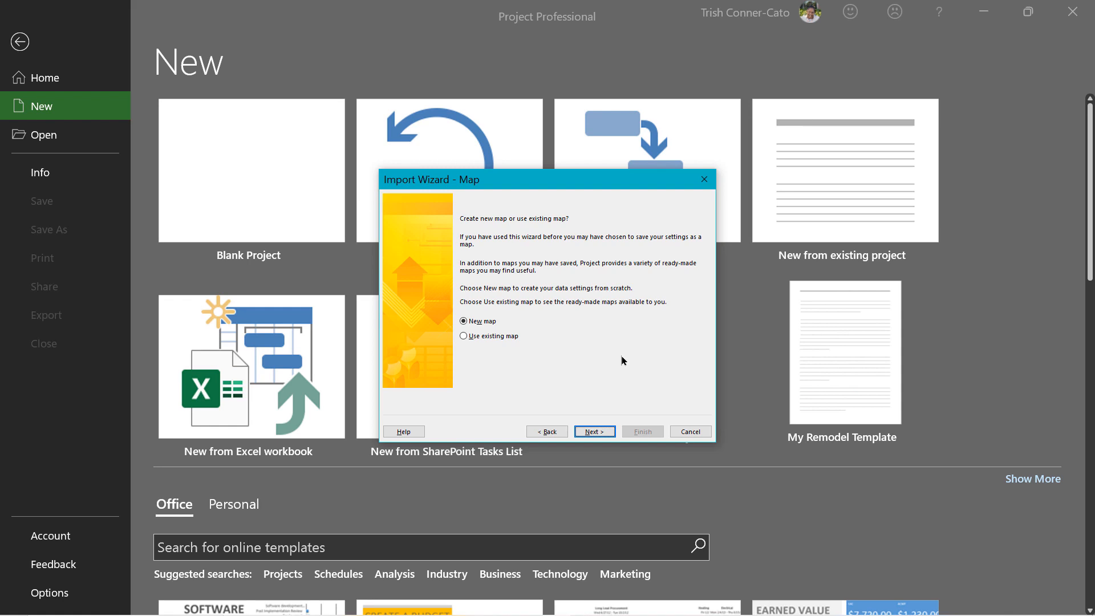
pyautogui.click(465, 340)
pyautogui.click(593, 432)
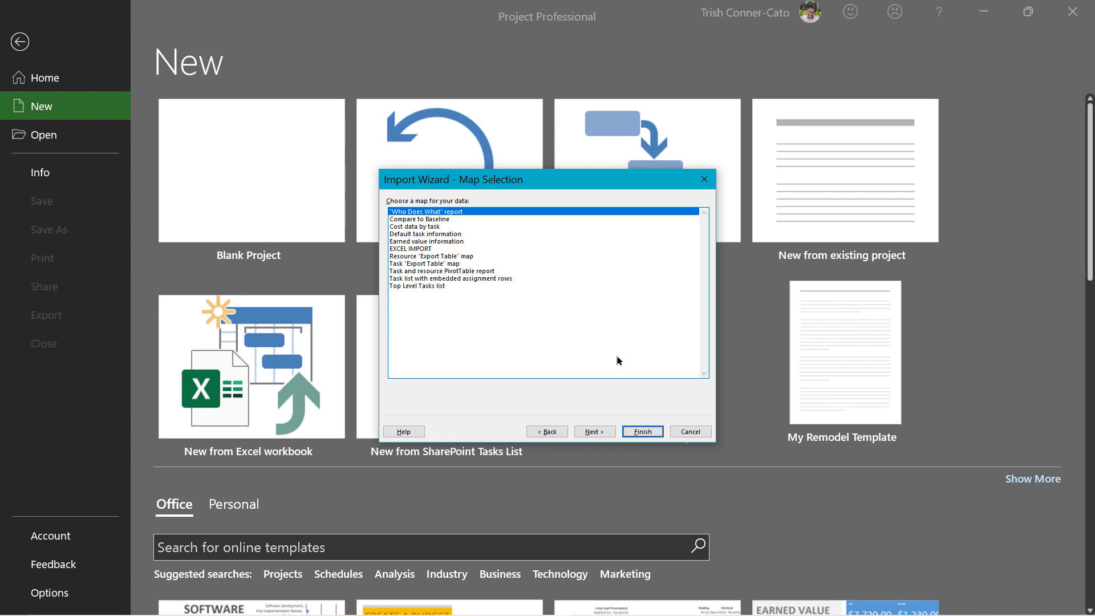
# - Go back to the map choice, switch to a new map, and import the workbook as a new project
pyautogui.click(550, 433)
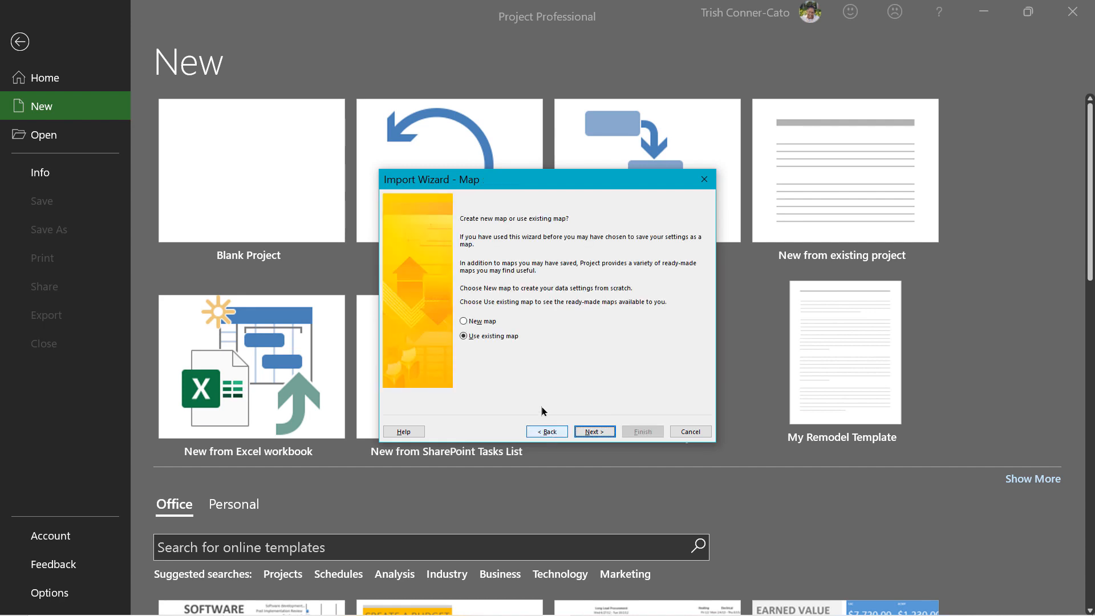
pyautogui.click(465, 323)
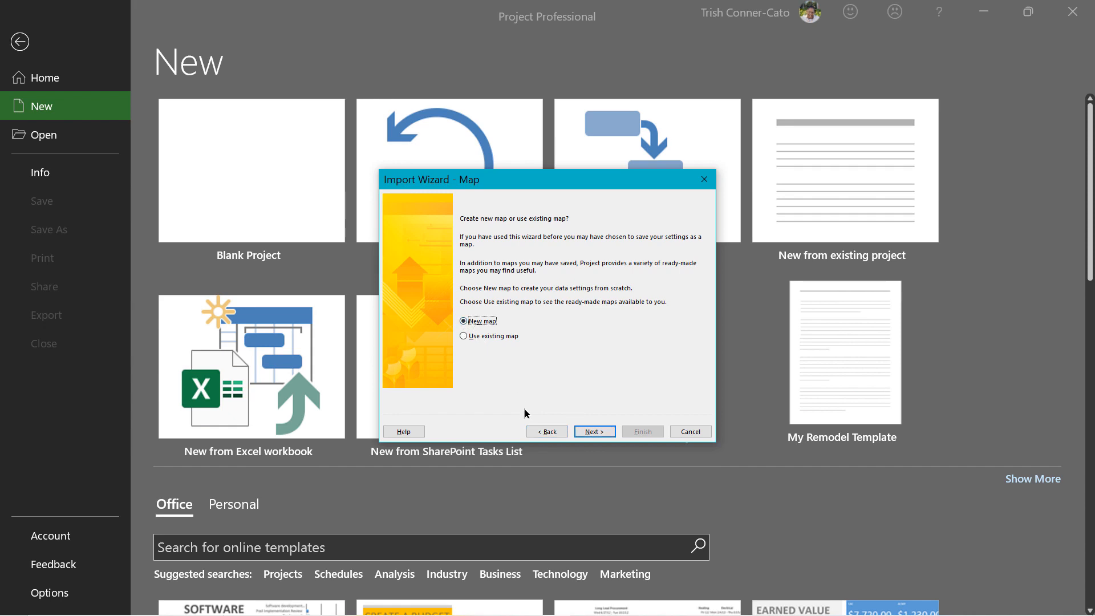
pyautogui.click(596, 432)
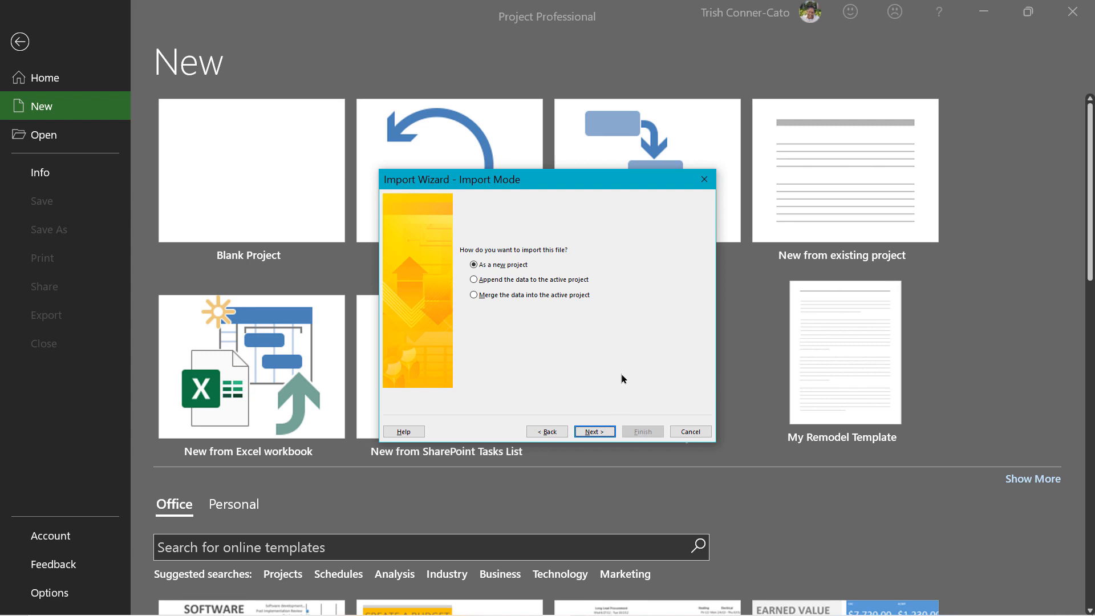
pyautogui.click(595, 432)
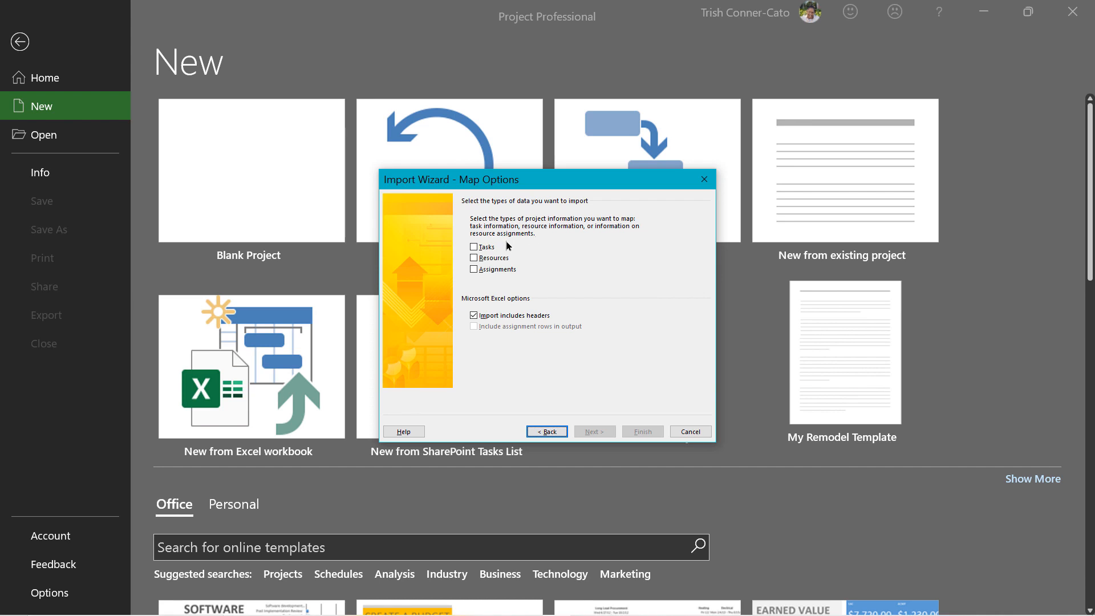
# - Select Tasks as the type of data to import, with headers included, and proceed to the task mapping
pyautogui.click(474, 247)
pyautogui.click(473, 248)
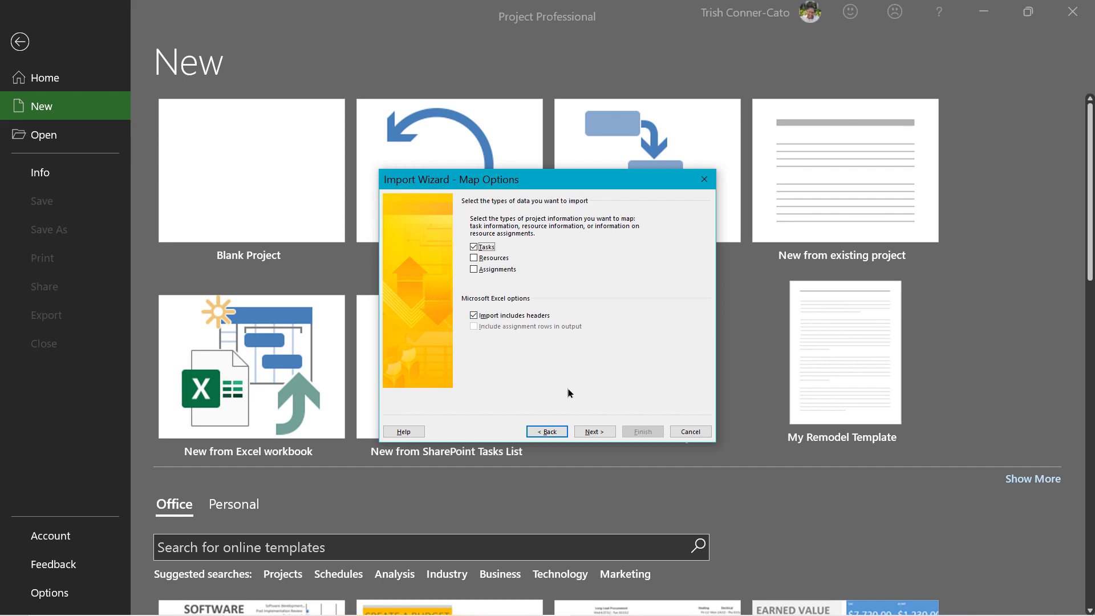
pyautogui.click(596, 434)
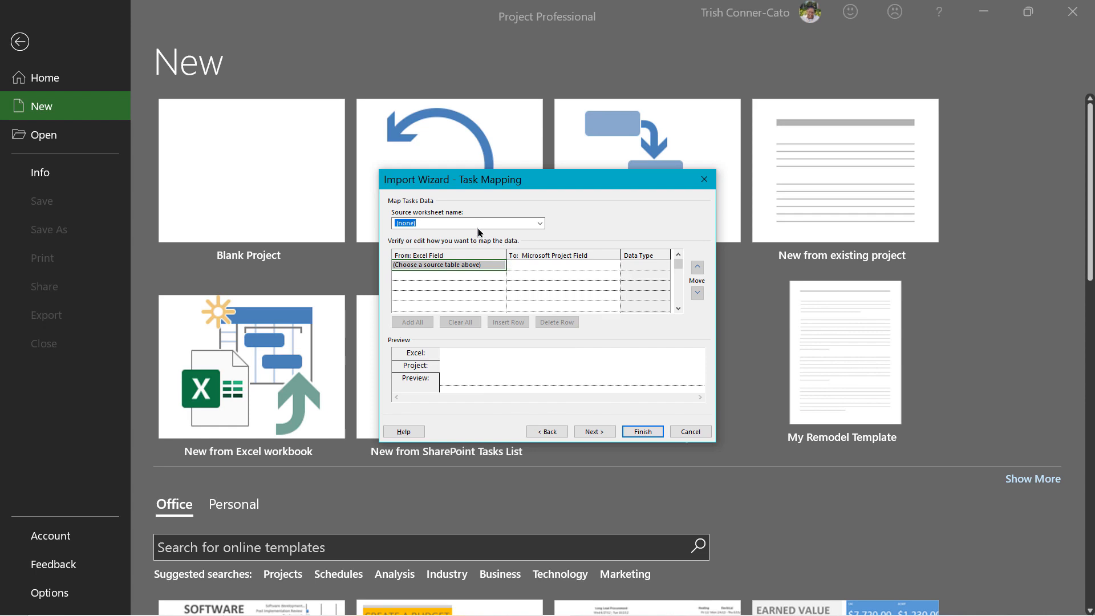
# - Choose Sheet1 as the source worksheet and check its Name and Duration field mapping
pyautogui.click(535, 224)
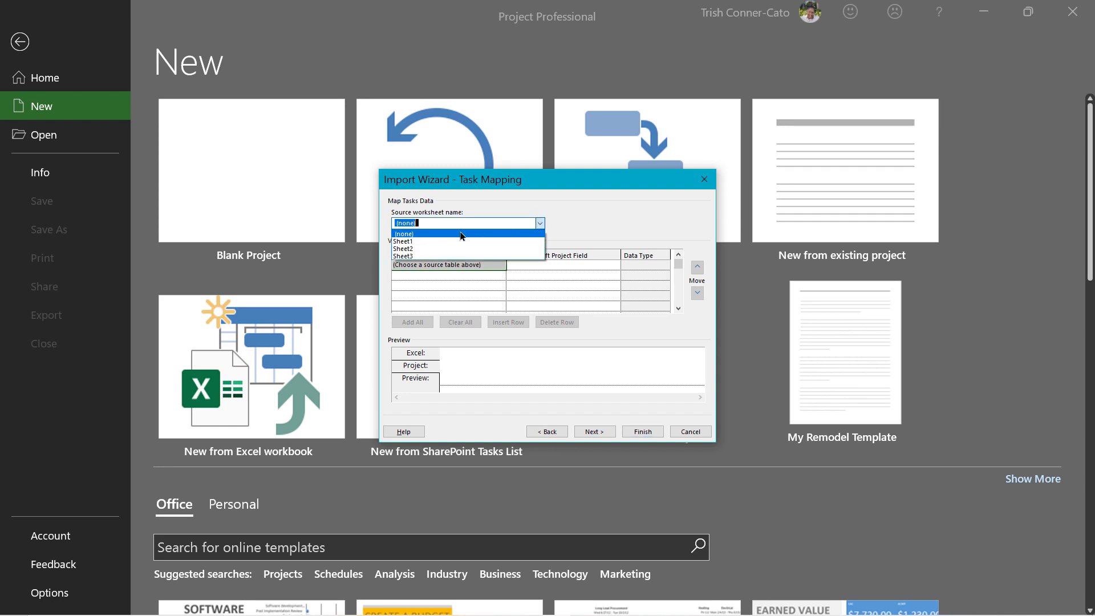
pyautogui.click(415, 246)
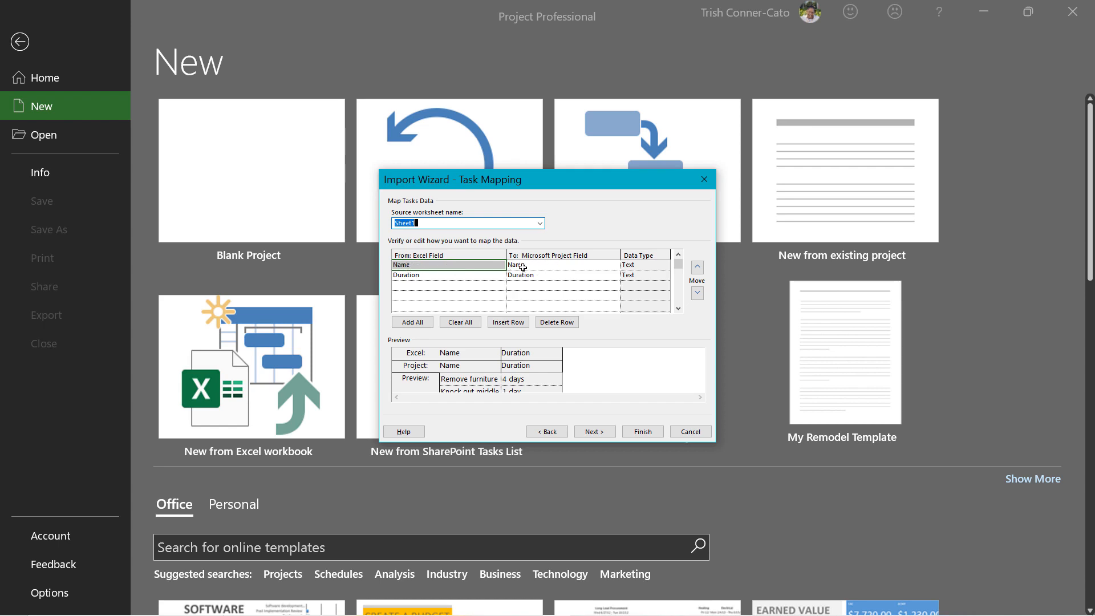
pyautogui.click(568, 268)
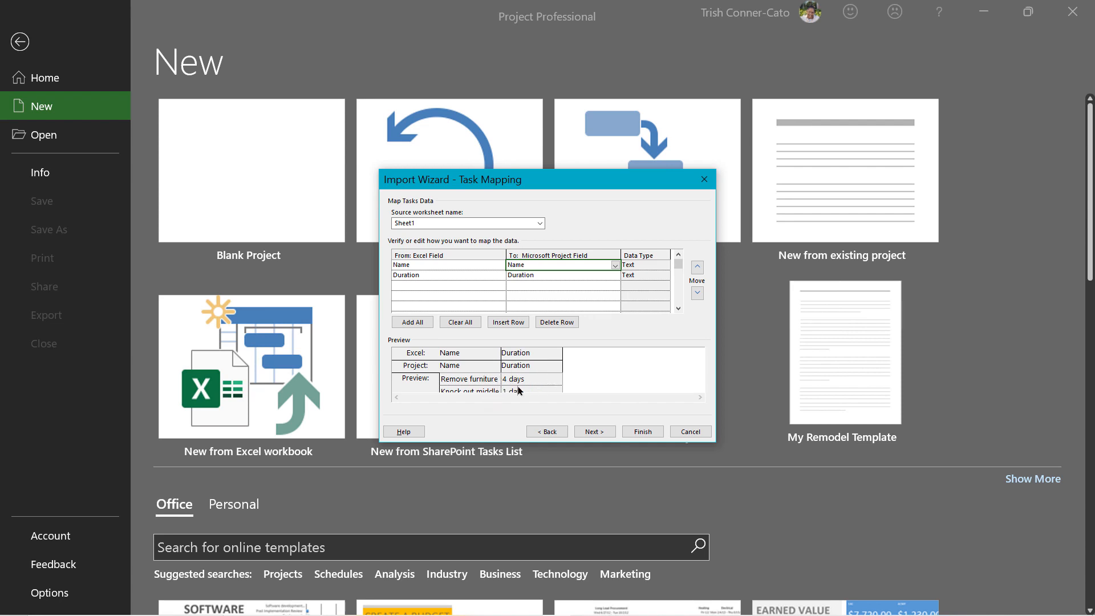
# - Finish the Import Wizard without saving the map, and save the imported Learnit Corner Office Remodel Project
pyautogui.click(594, 432)
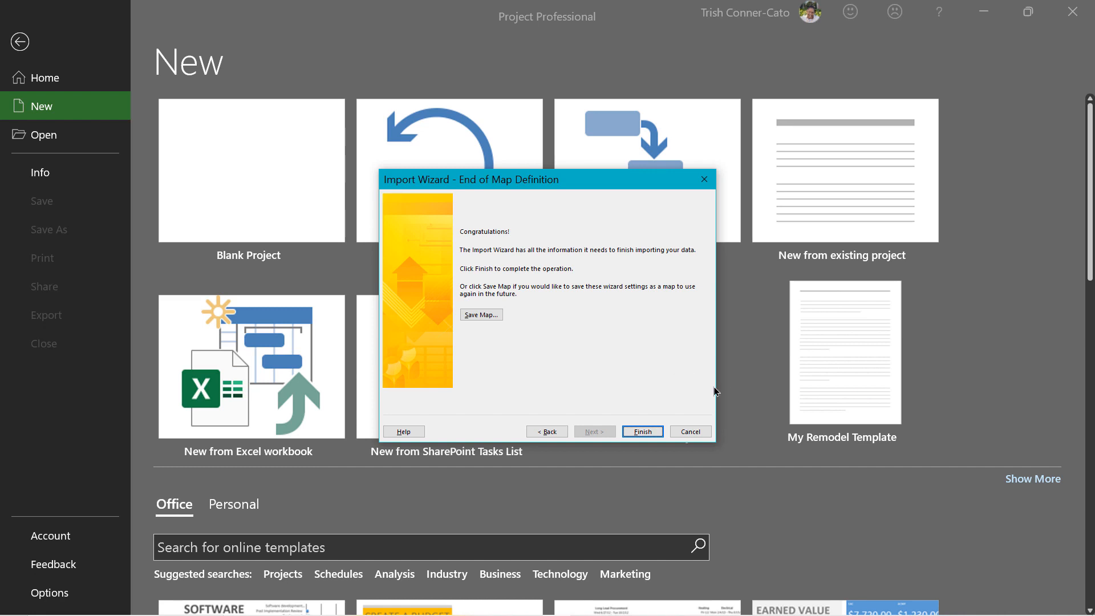
pyautogui.click(642, 436)
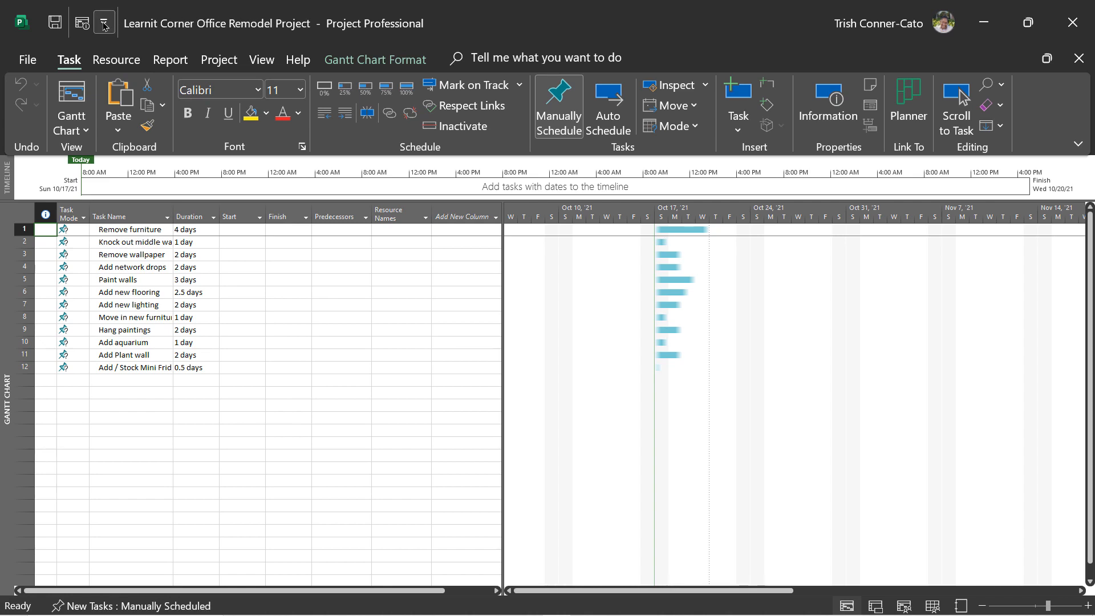
pyautogui.click(52, 24)
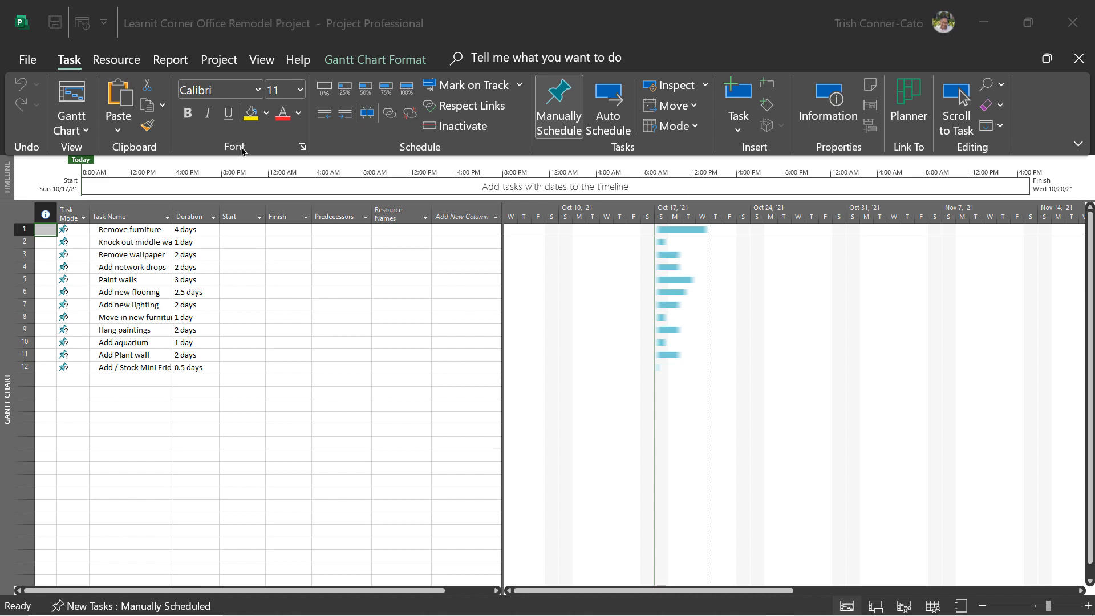
# - View the import dialog for a new project from a SharePoint tasks list and cancel it
pyautogui.click(27, 64)
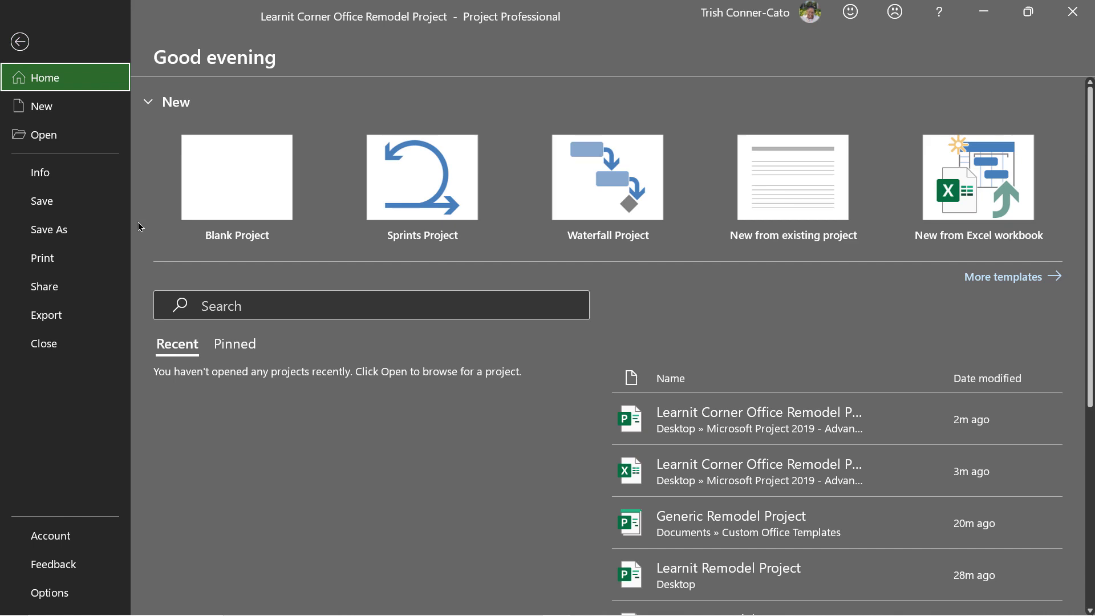
pyautogui.click(76, 118)
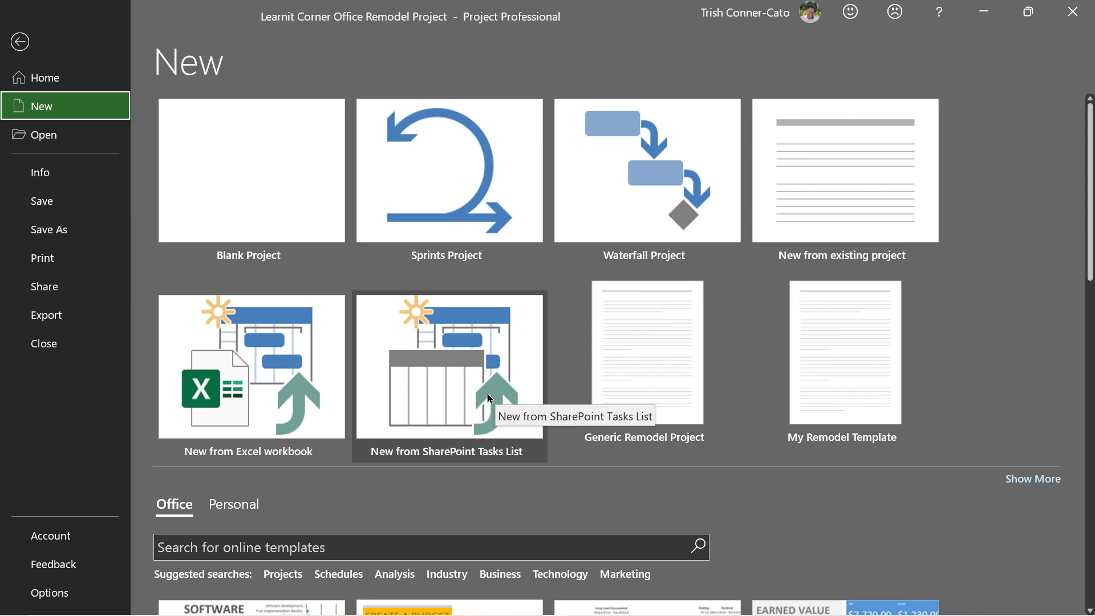
pyautogui.click(488, 397)
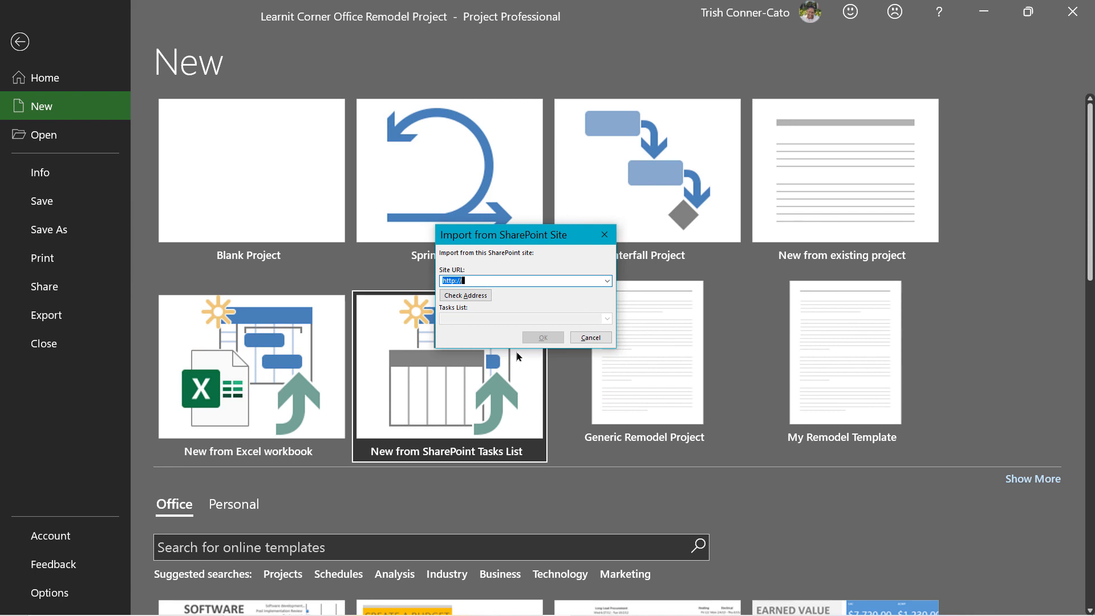
pyautogui.click(591, 337)
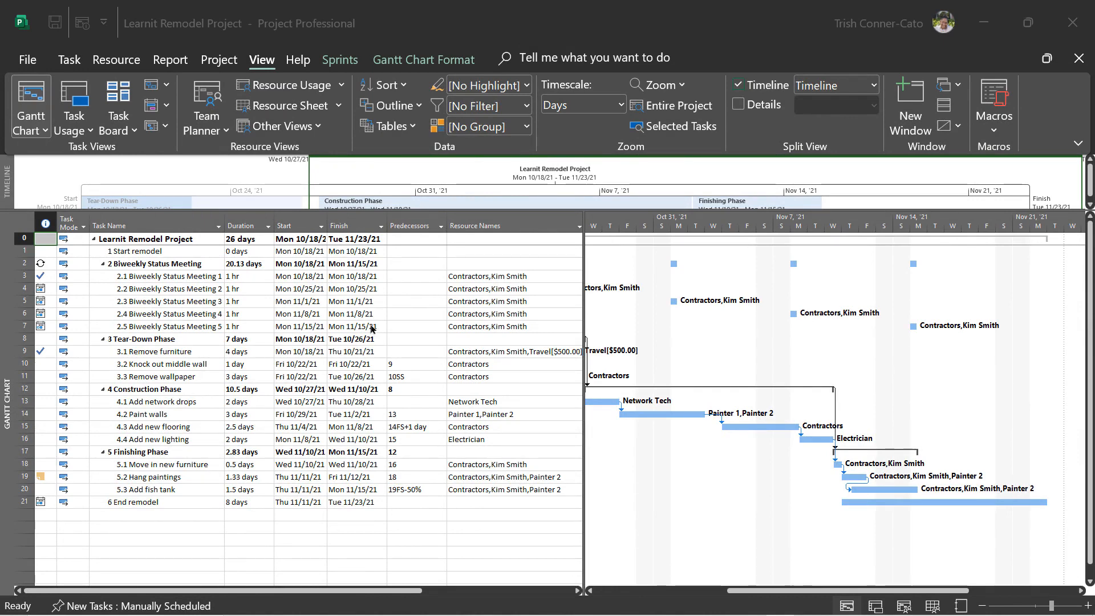
# - Open the advanced Project Options and check which projects the general options can be applied to, keeping Learnit Remodel Project selected
pyautogui.click(33, 63)
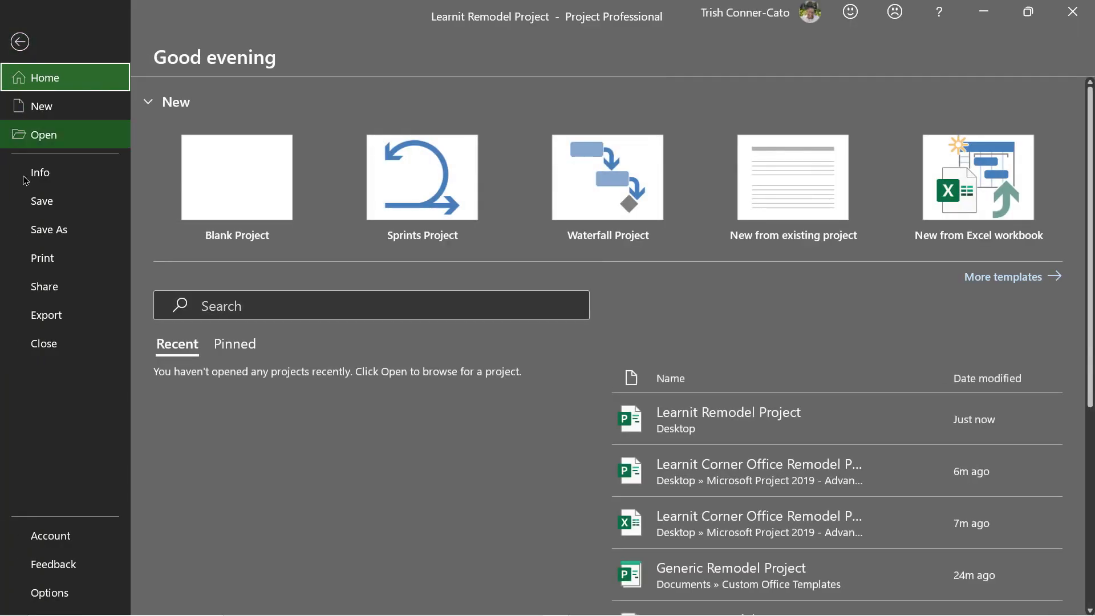
pyautogui.click(50, 593)
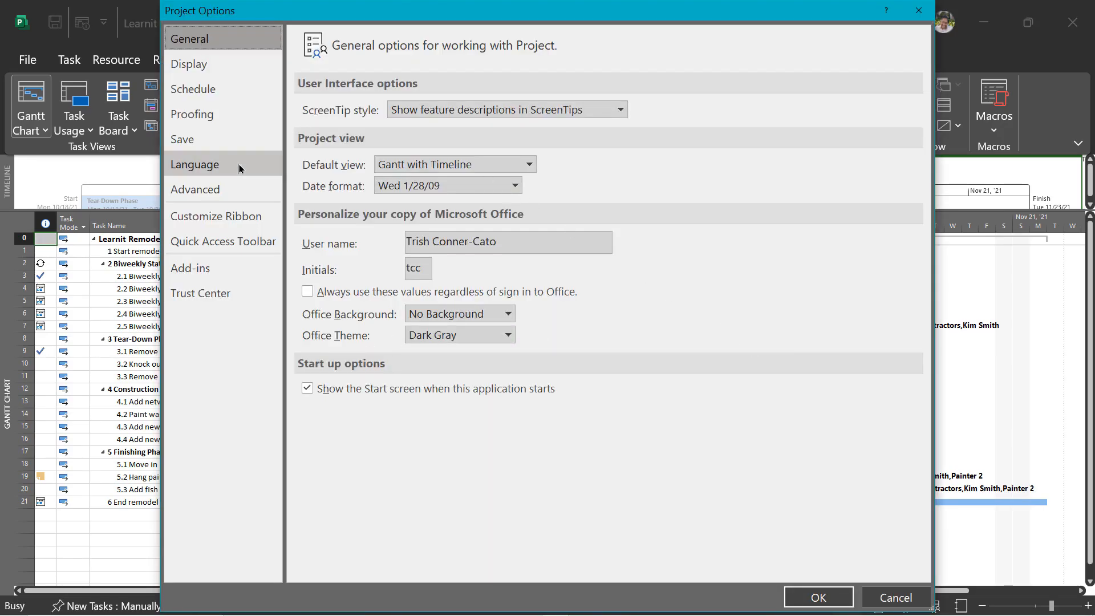
pyautogui.click(211, 192)
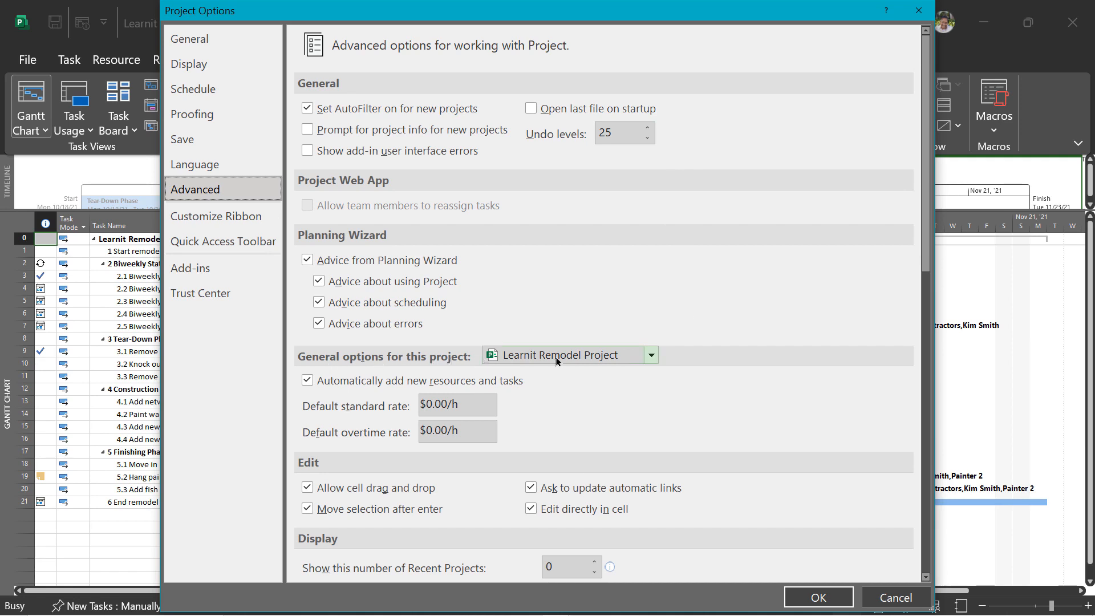
pyautogui.click(651, 358)
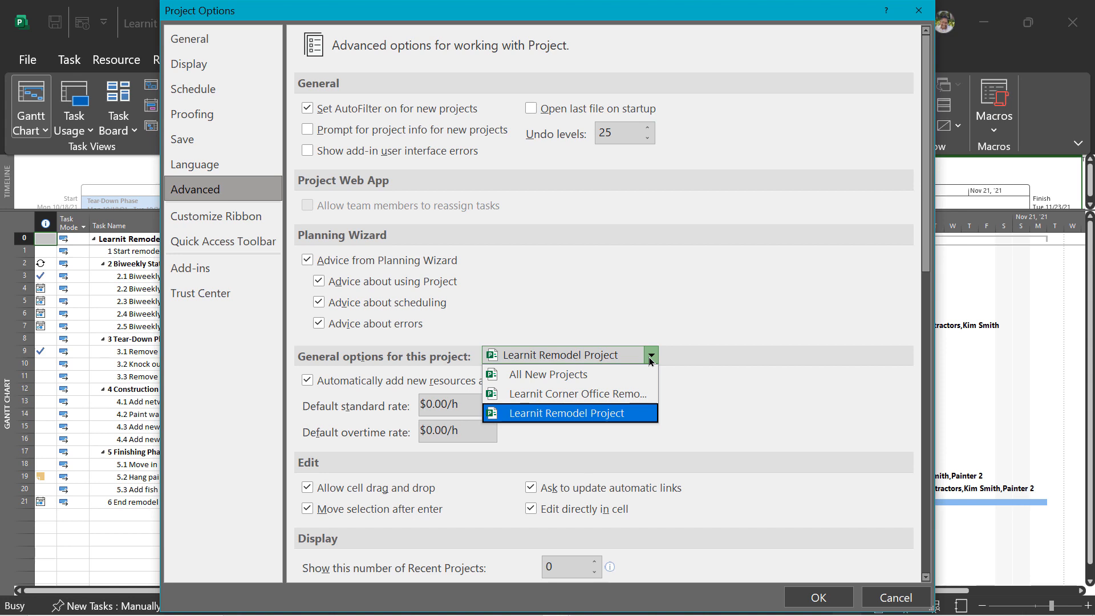
pyautogui.click(650, 356)
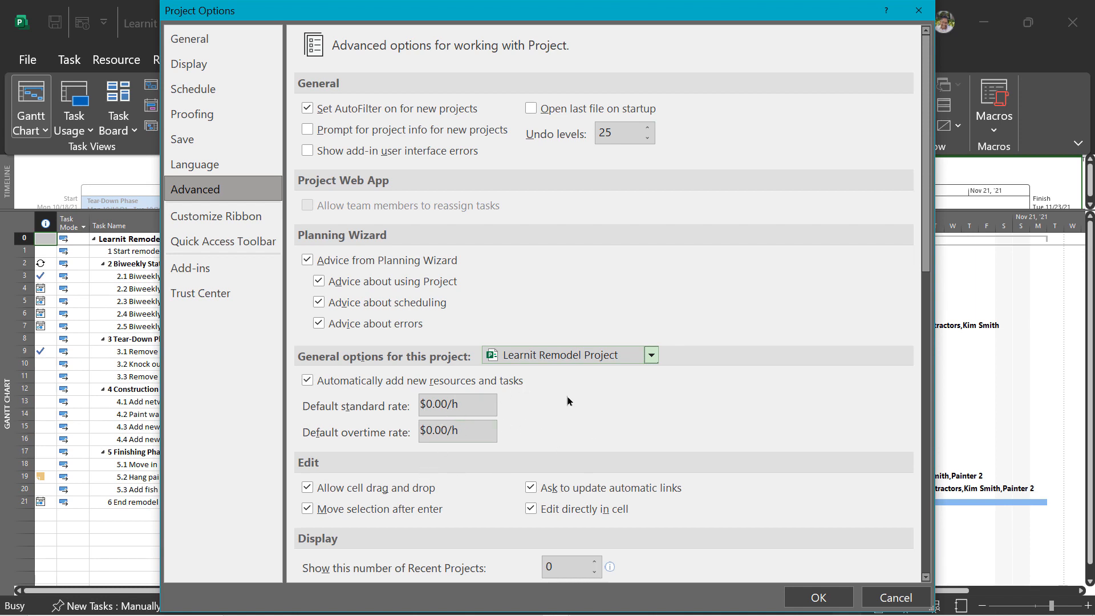
# - Examine the advanced edit and display settings, including the display options for this project
pyautogui.scroll(-5, 565, 400)
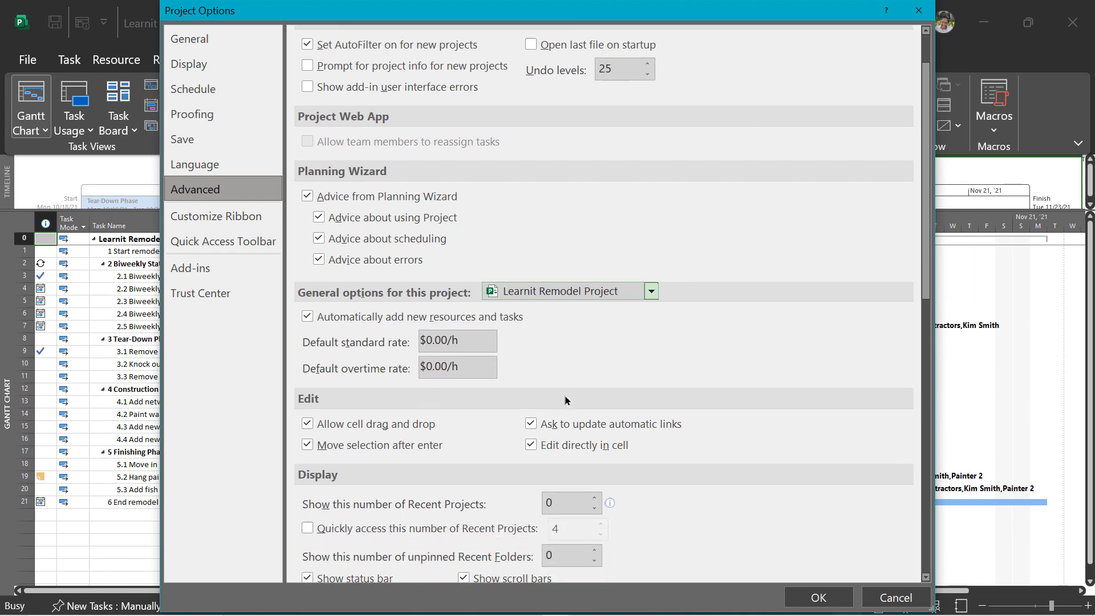
pyautogui.scroll(-2, 565, 399)
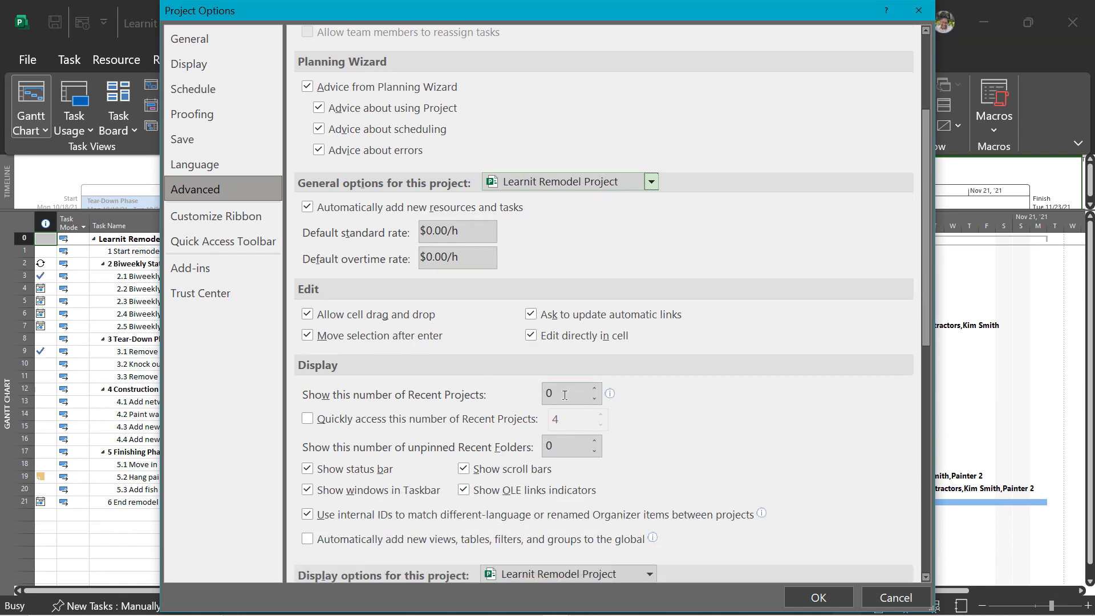
pyautogui.scroll(-1, 564, 394)
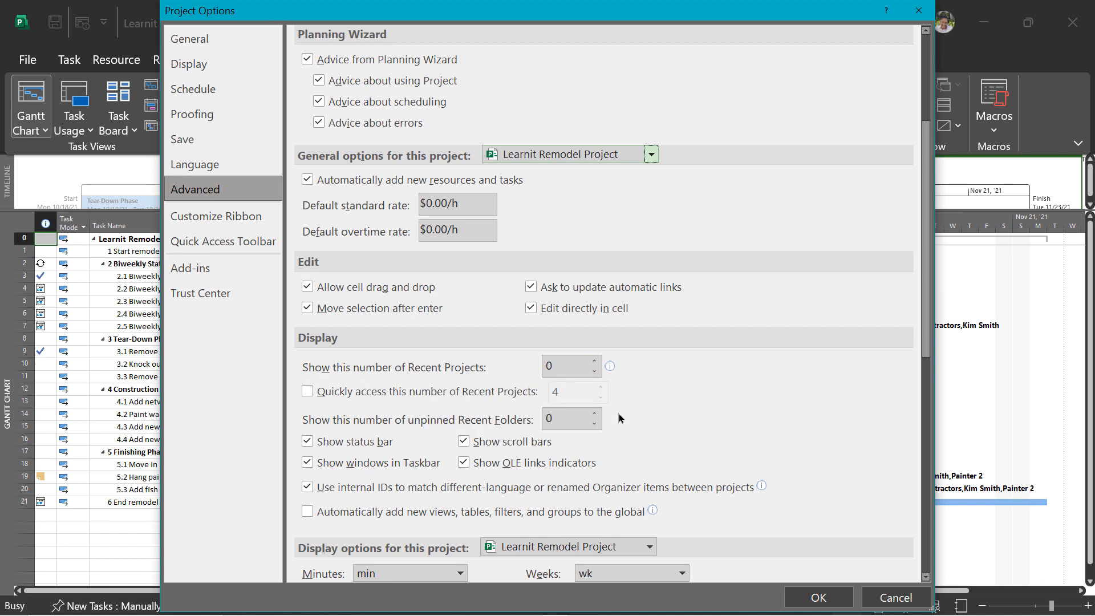
pyautogui.scroll(-1, 620, 419)
pyautogui.scroll(-3, 620, 418)
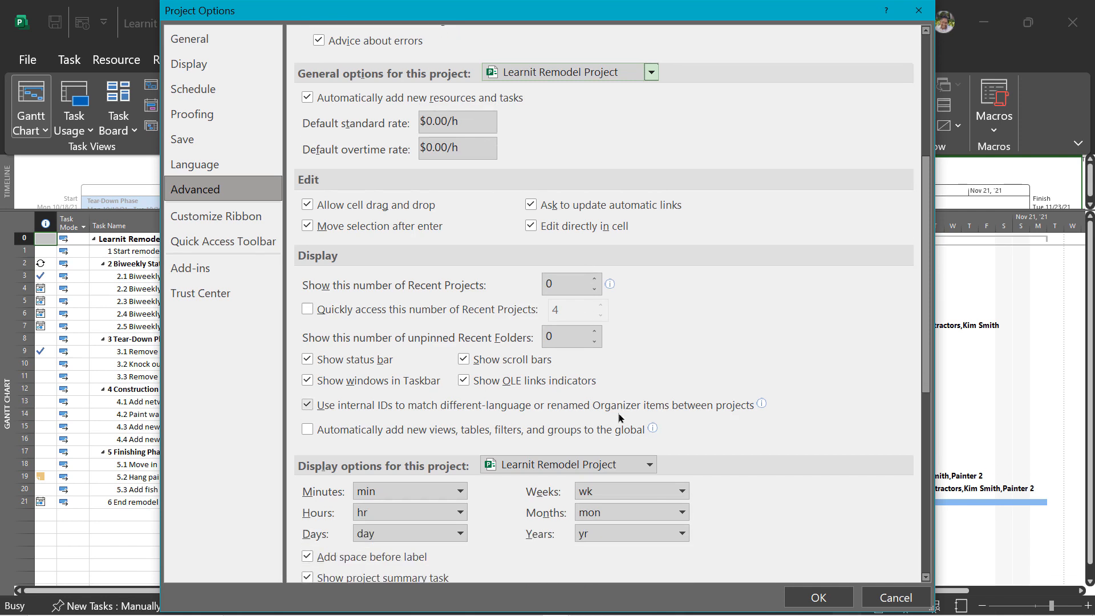
pyautogui.scroll(-2, 618, 417)
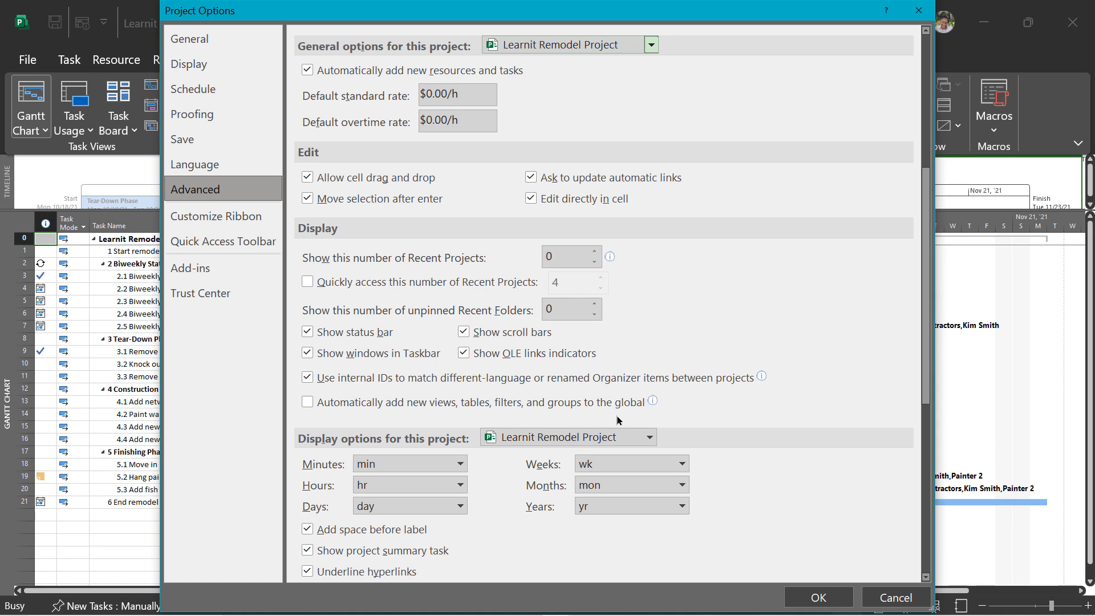
pyautogui.scroll(-2, 615, 414)
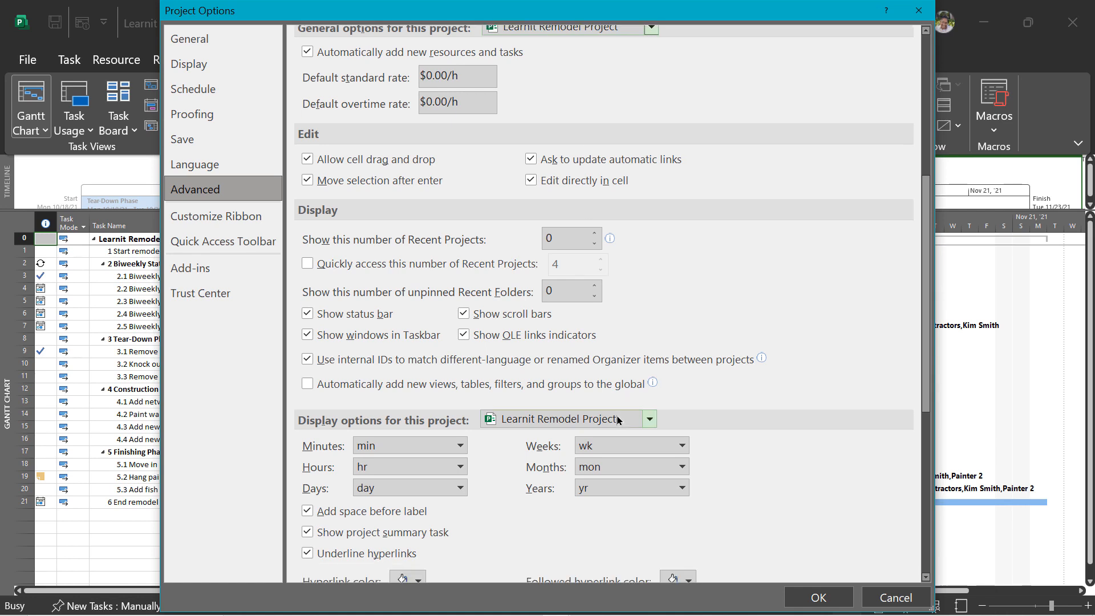
pyautogui.scroll(-4, 617, 421)
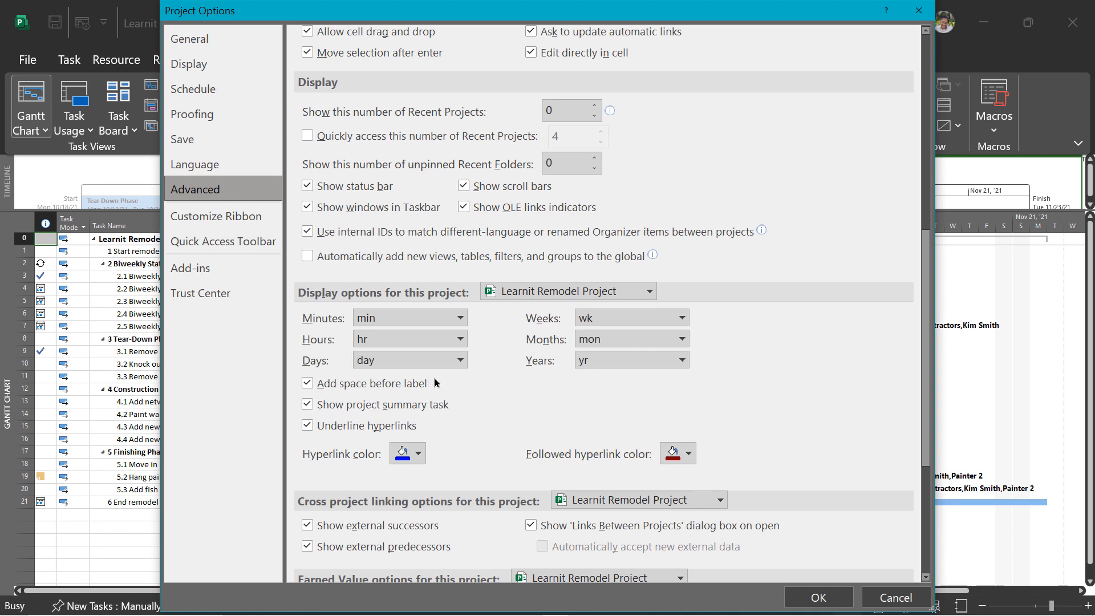
# - Apply the project display options to All New Projects and enable showing the project summary task
pyautogui.moveTo(671, 18); pyautogui.dragTo(676, 41)
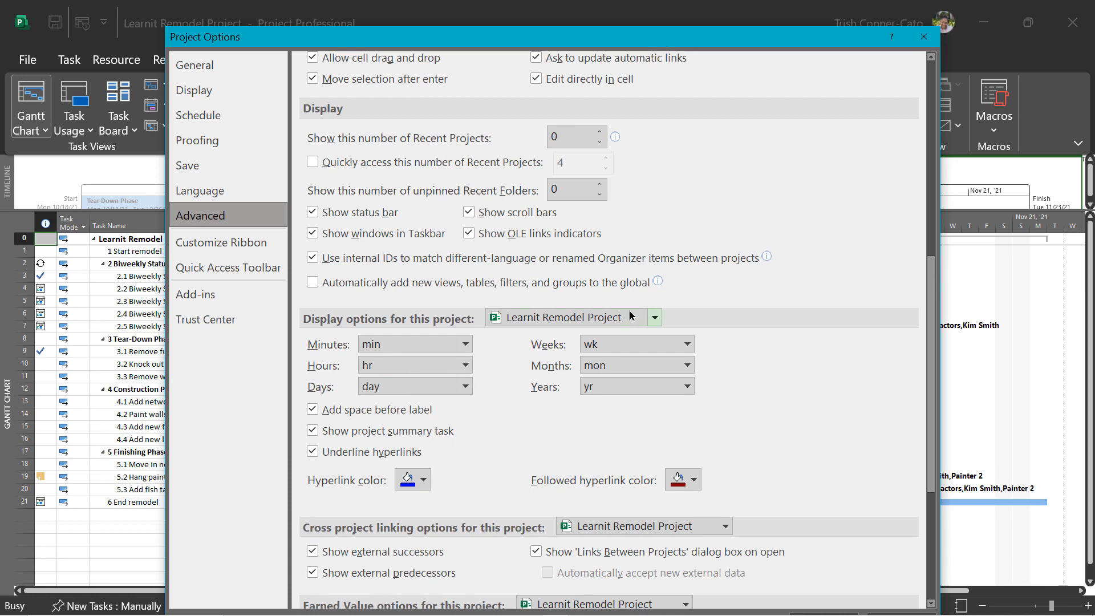
pyautogui.click(654, 318)
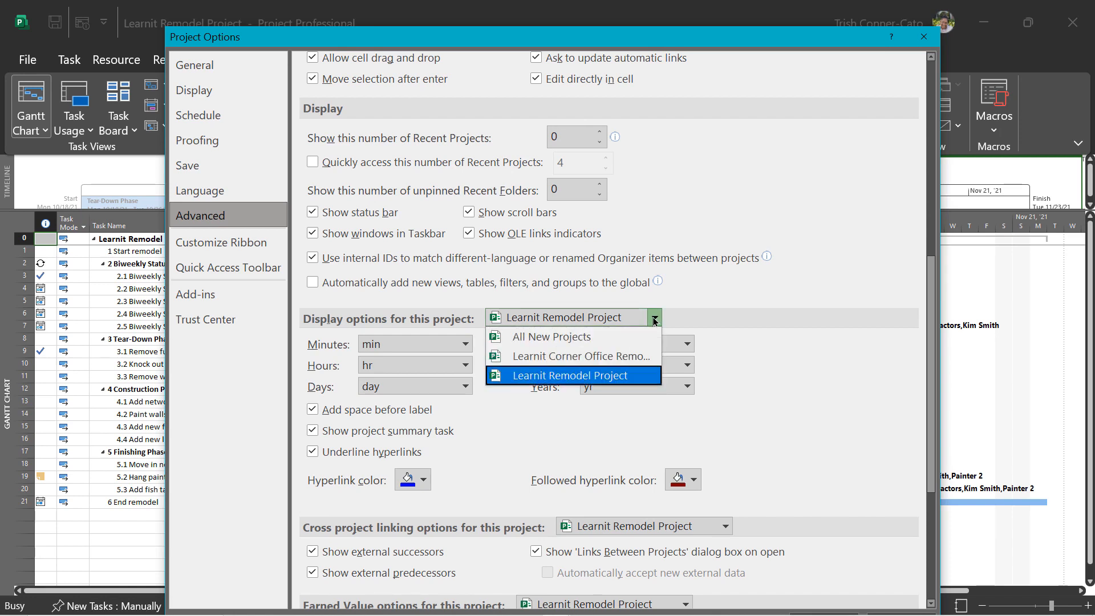
pyautogui.click(531, 337)
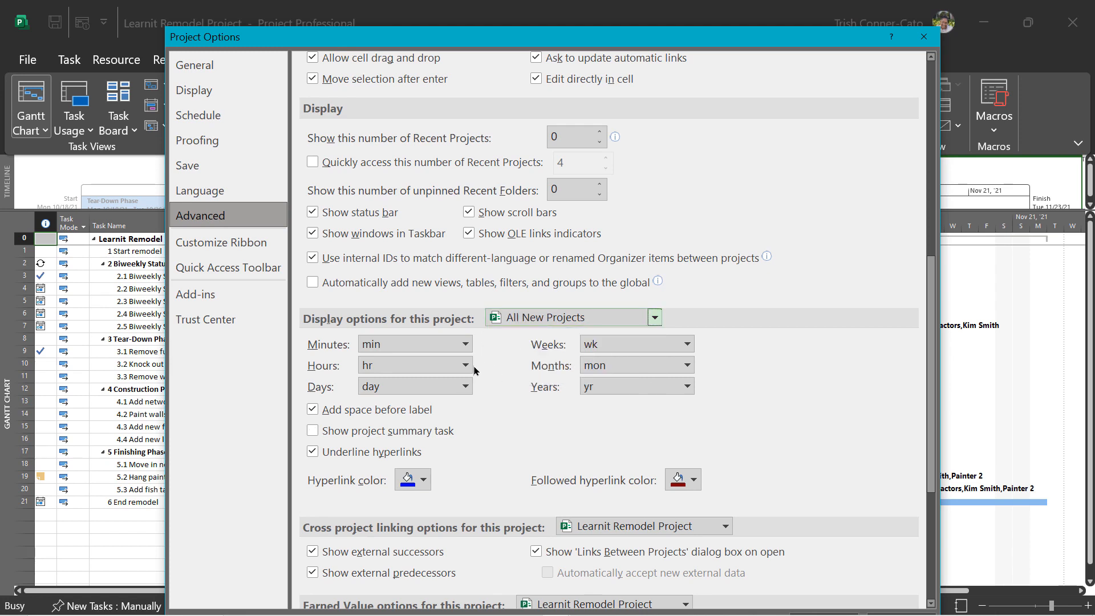
pyautogui.click(313, 431)
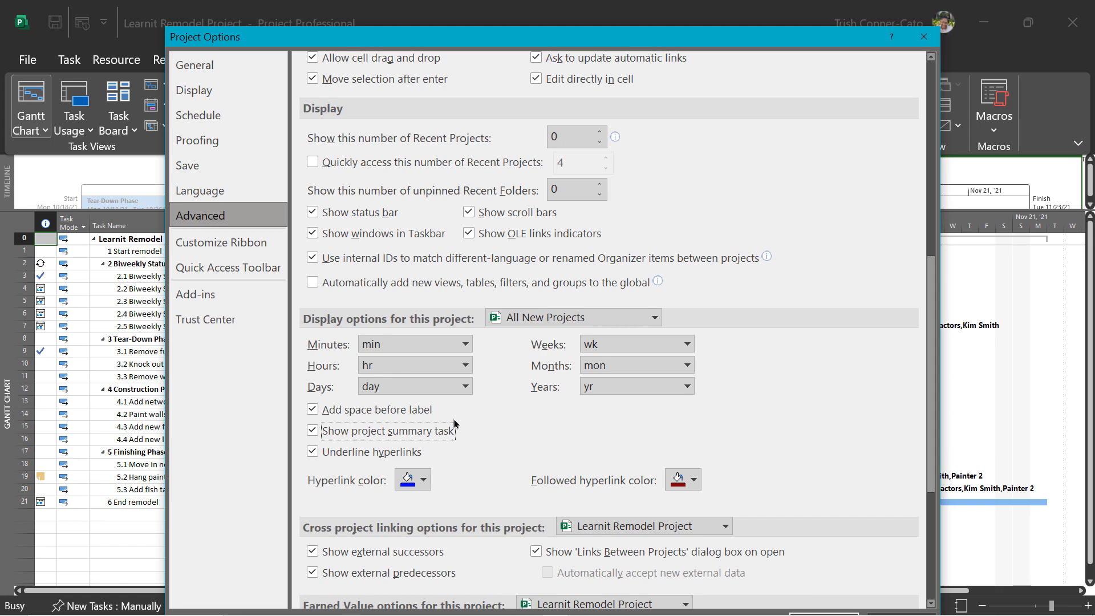
# - Review the cross project linking, Earned Value and calculation options for this project, and save the Project Options
pyautogui.scroll(-4, 453, 423)
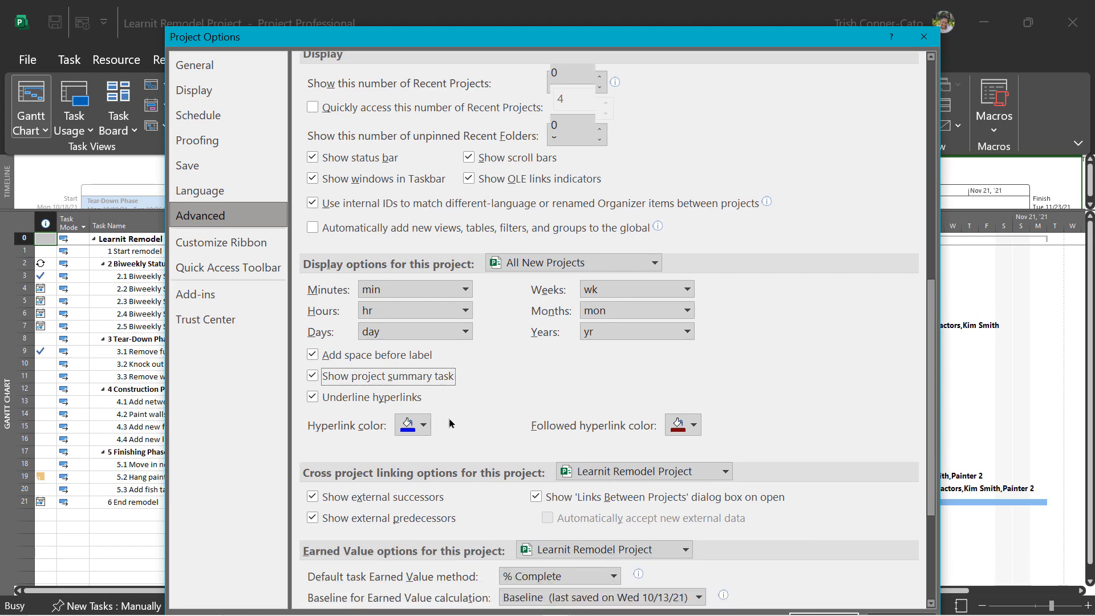
pyautogui.scroll(-1, 449, 423)
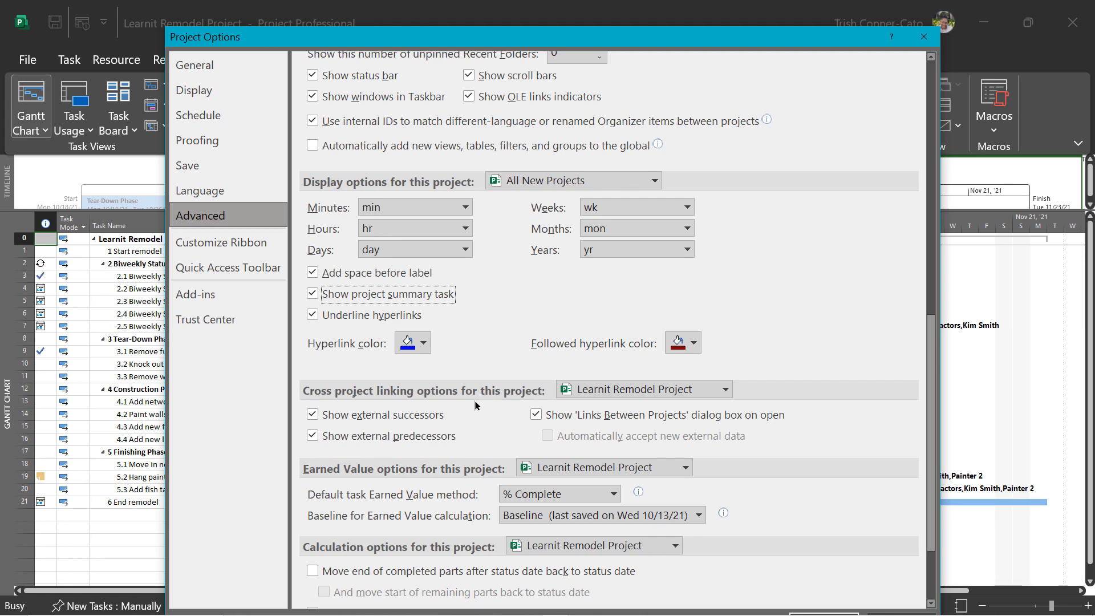
pyautogui.scroll(-3, 475, 405)
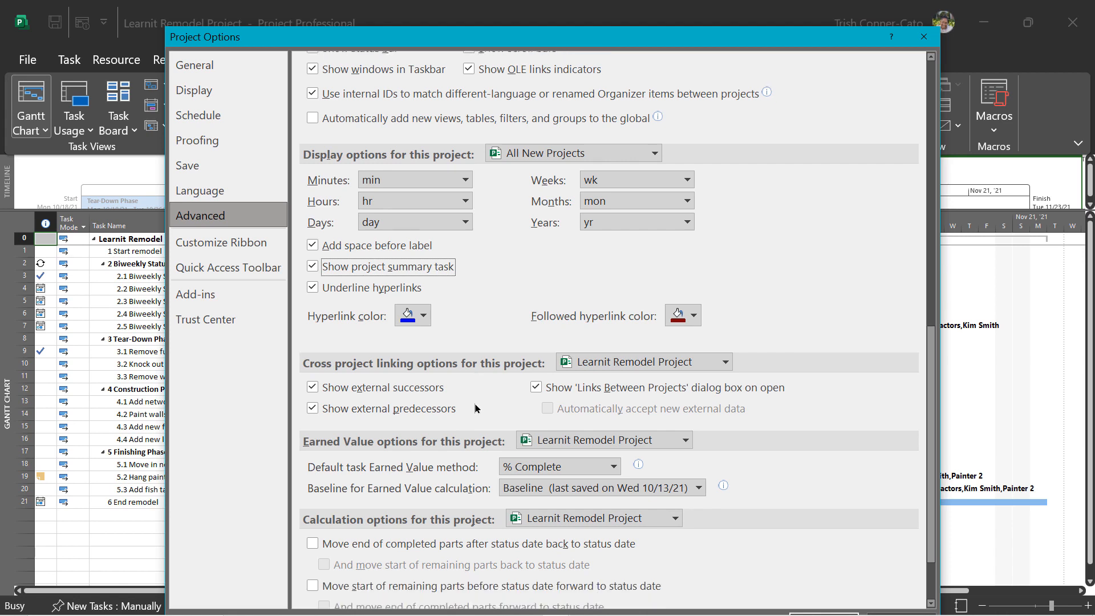
pyautogui.scroll(-2, 471, 409)
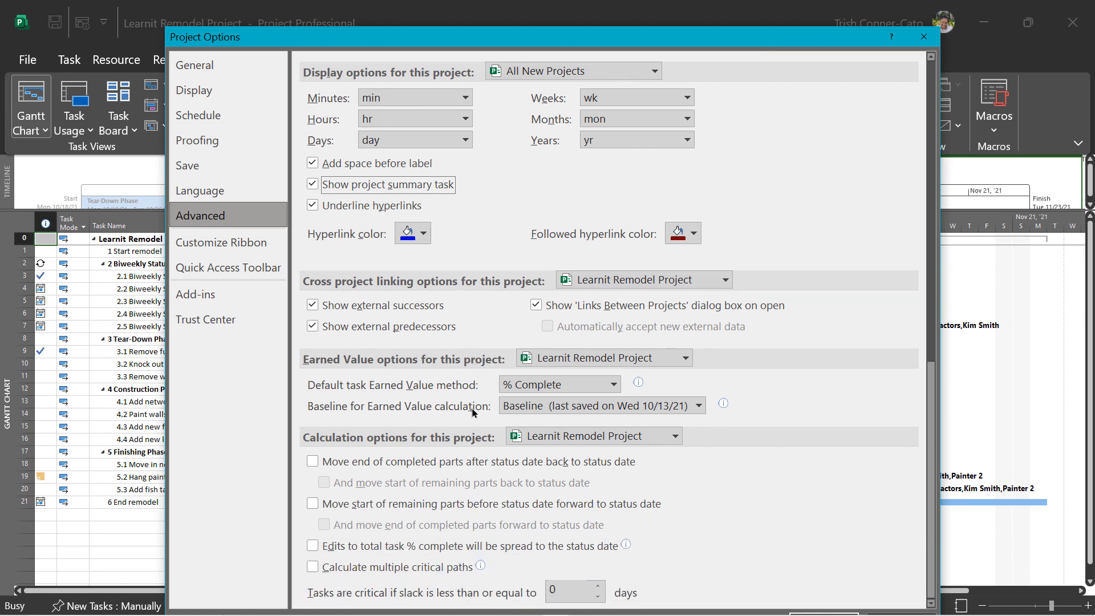
pyautogui.scroll(5, 472, 411)
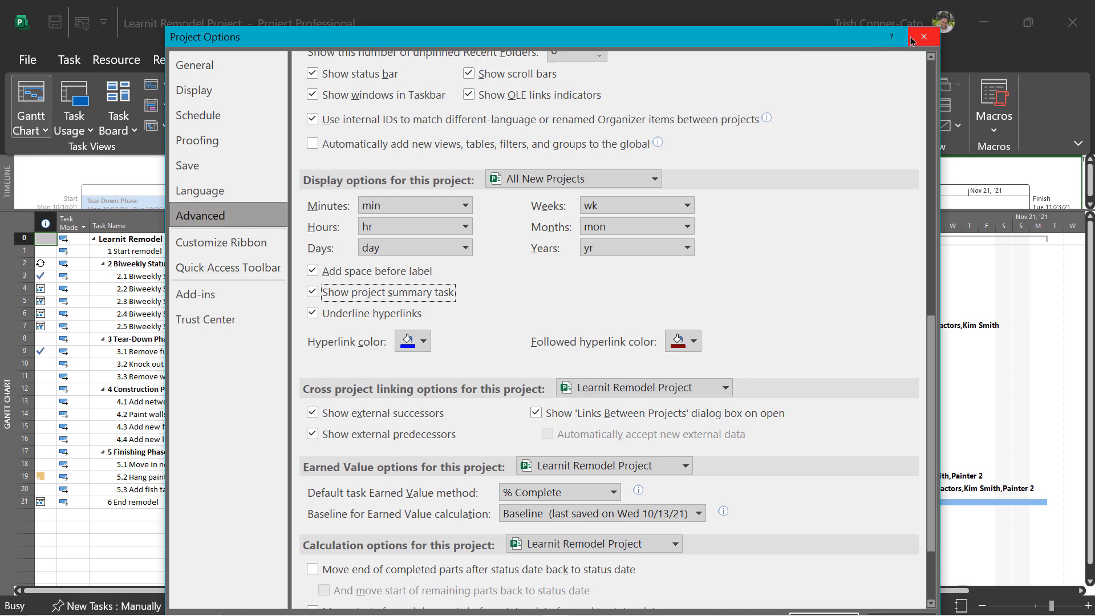
pyautogui.moveTo(835, 35); pyautogui.dragTo(835, 4)
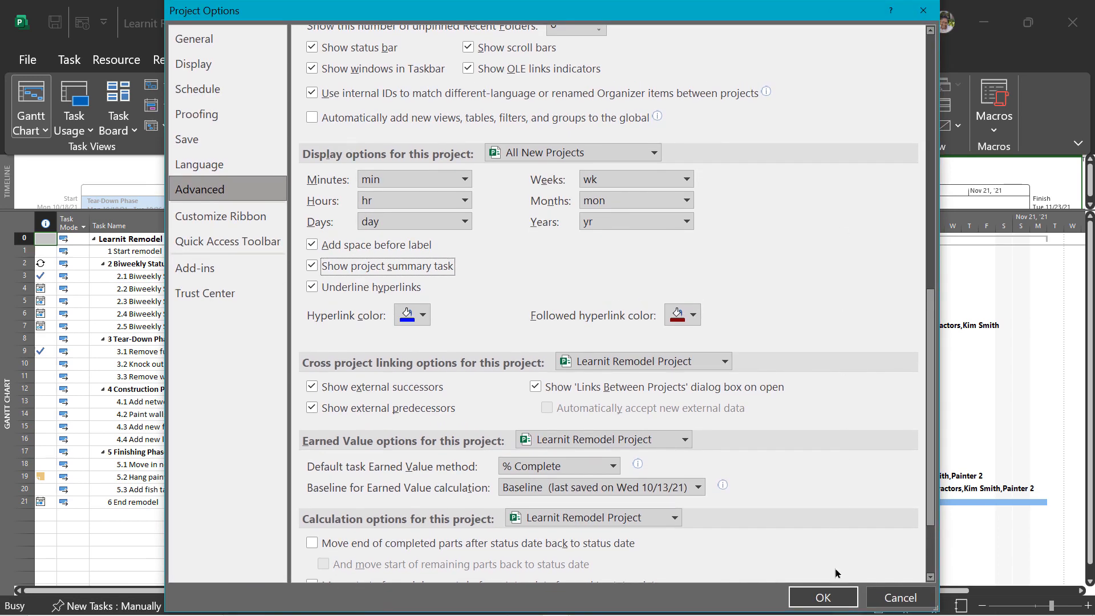
pyautogui.click(836, 593)
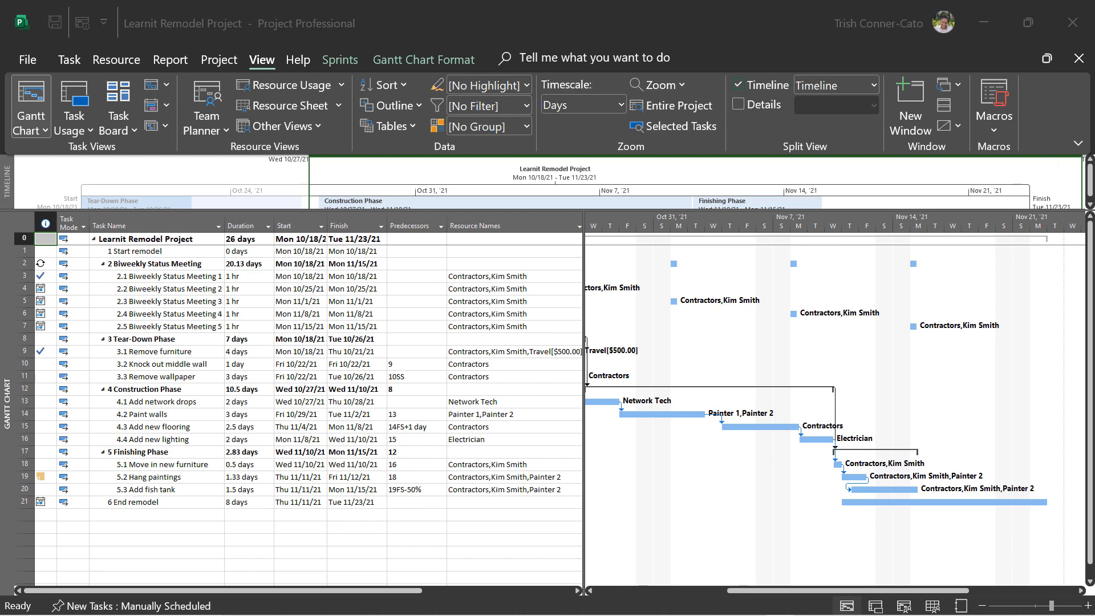
# - Close Learnit Corner Office Remodel Project and Learnit Remodel Project, saving the changes to the latter
pyautogui.click(322, 41)
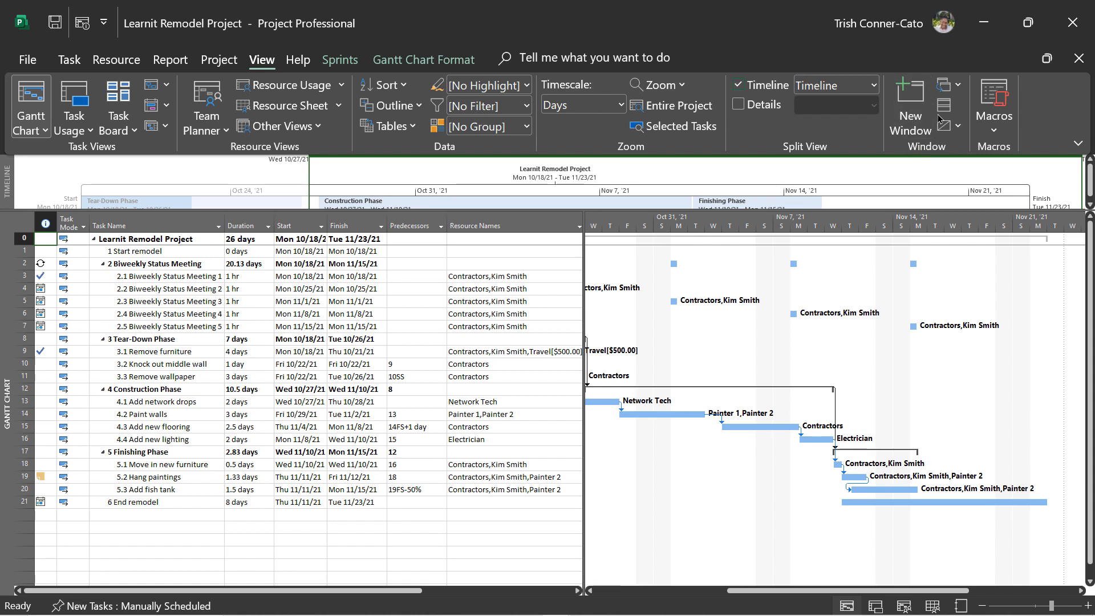
pyautogui.click(955, 89)
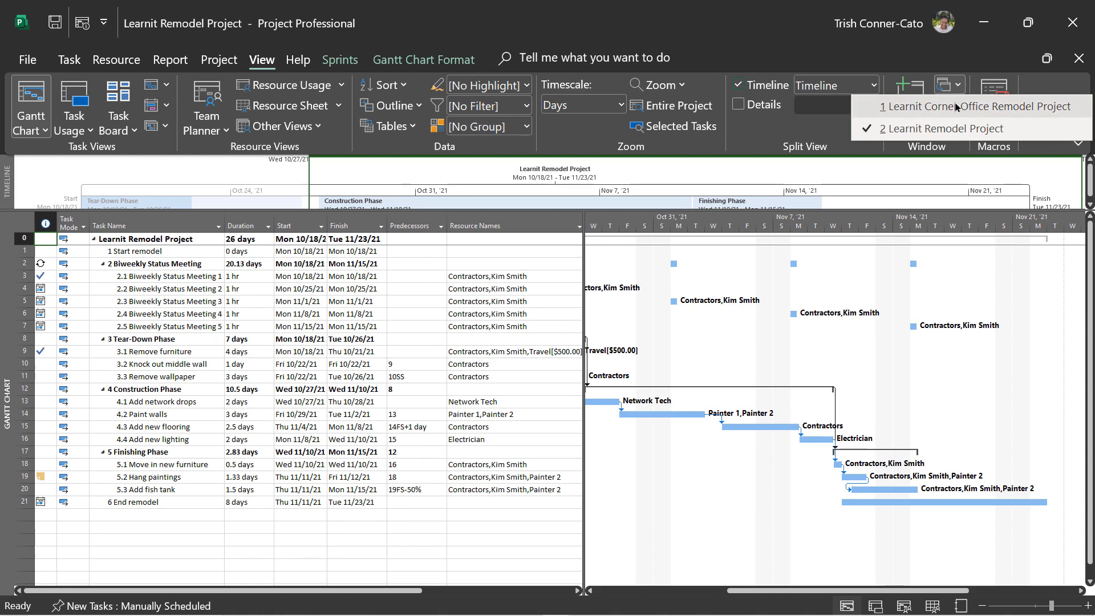
pyautogui.click(956, 107)
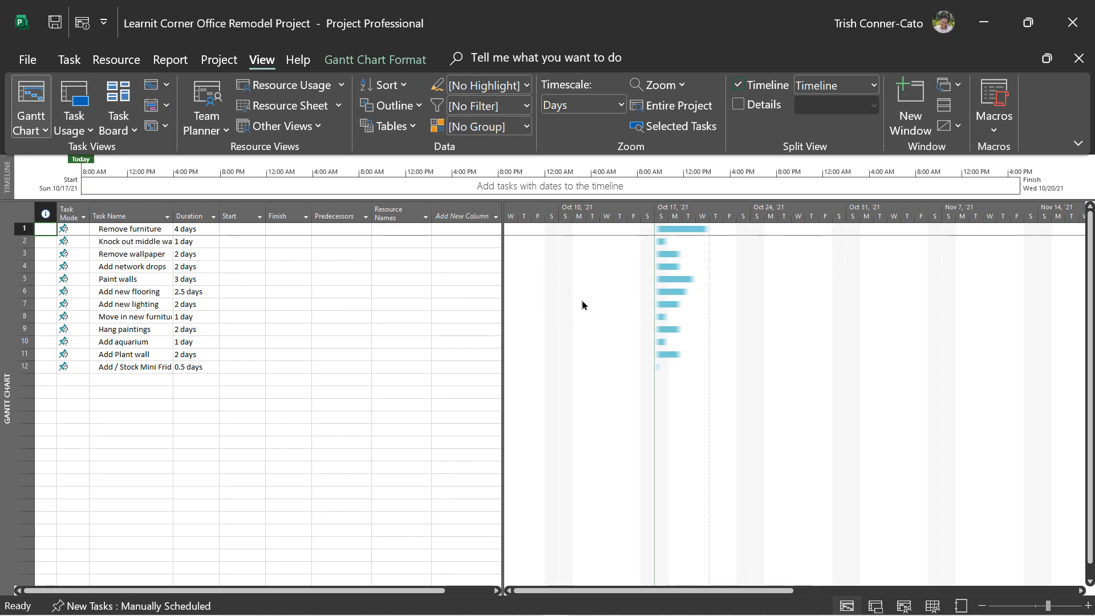
pyautogui.click(1078, 62)
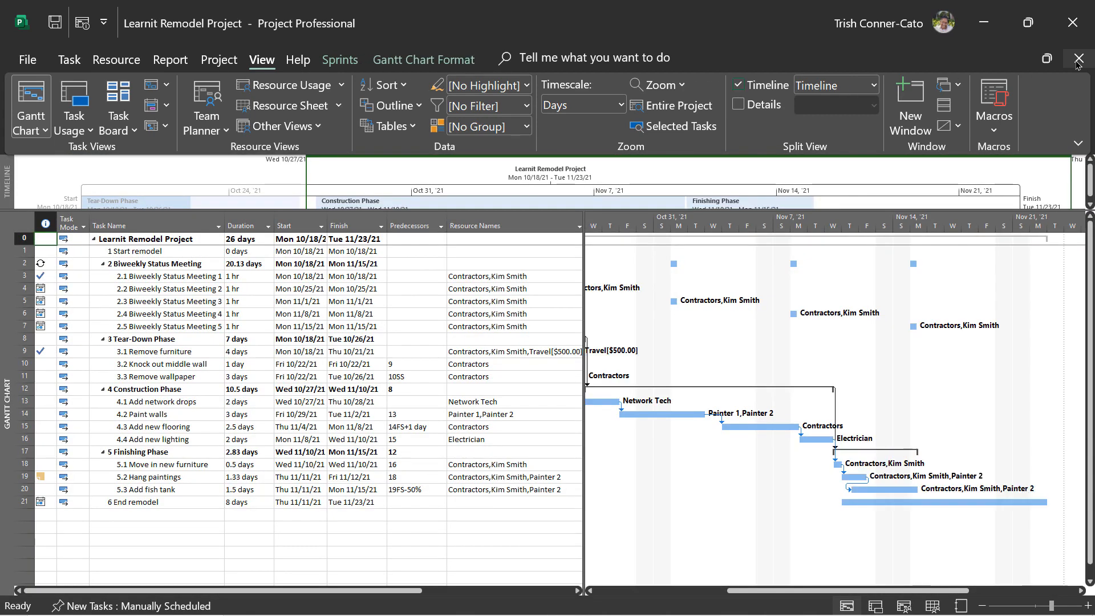
pyautogui.click(1078, 61)
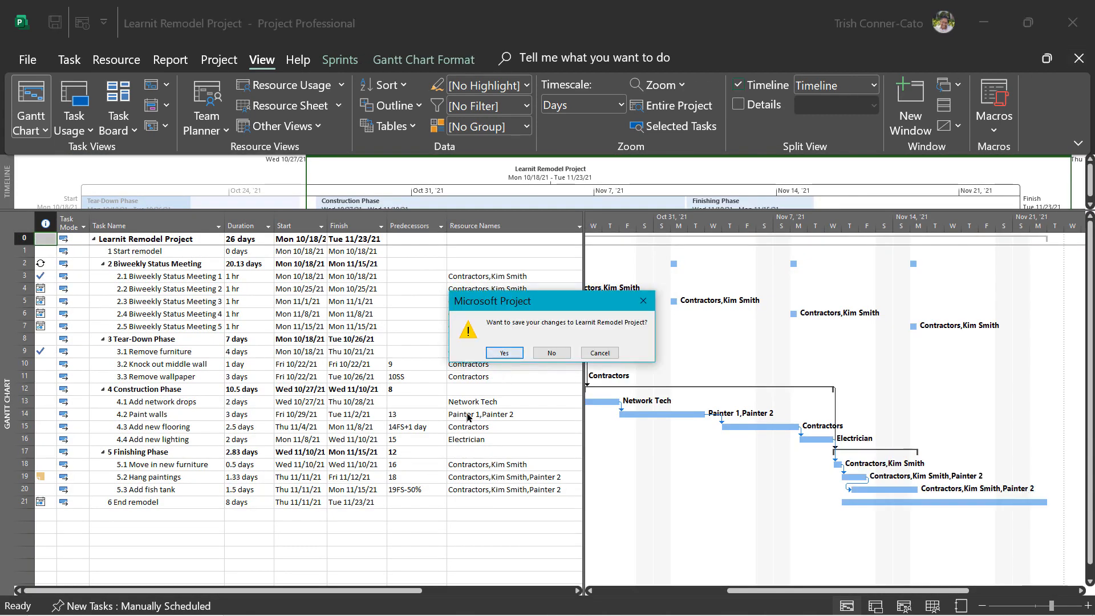
pyautogui.click(504, 353)
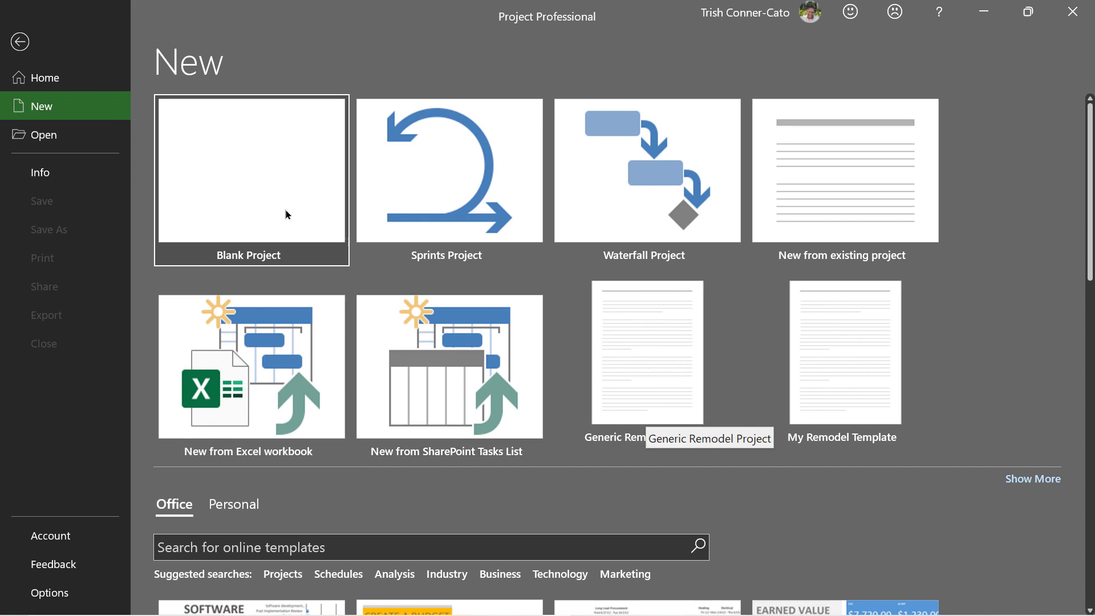
# - Create a blank project saved as Master Remodel Plan and check its project summary task setting
pyautogui.click(260, 179)
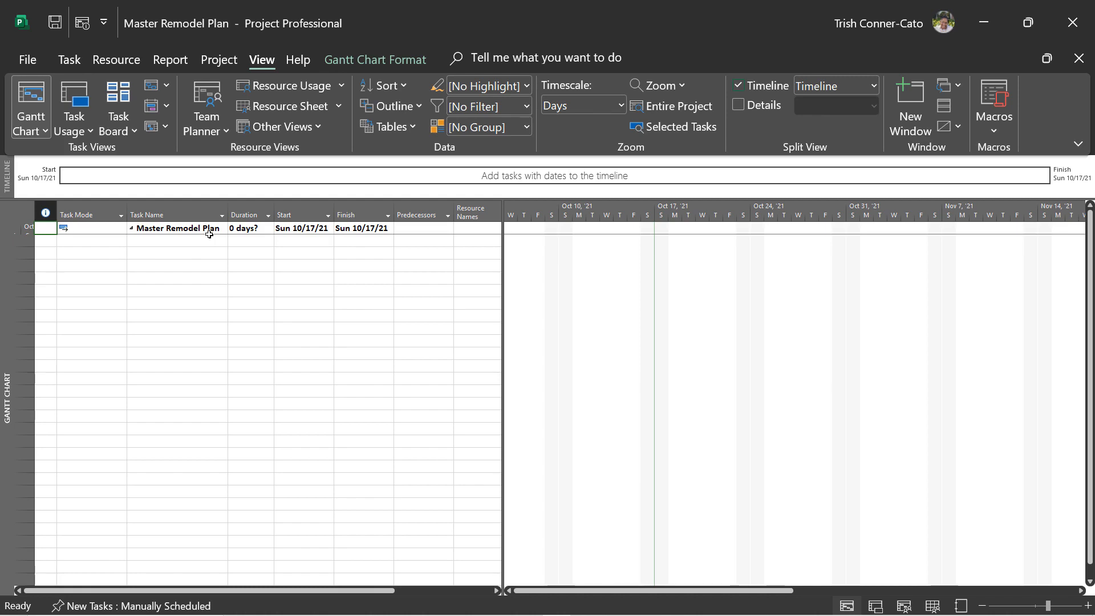
pyautogui.click(386, 68)
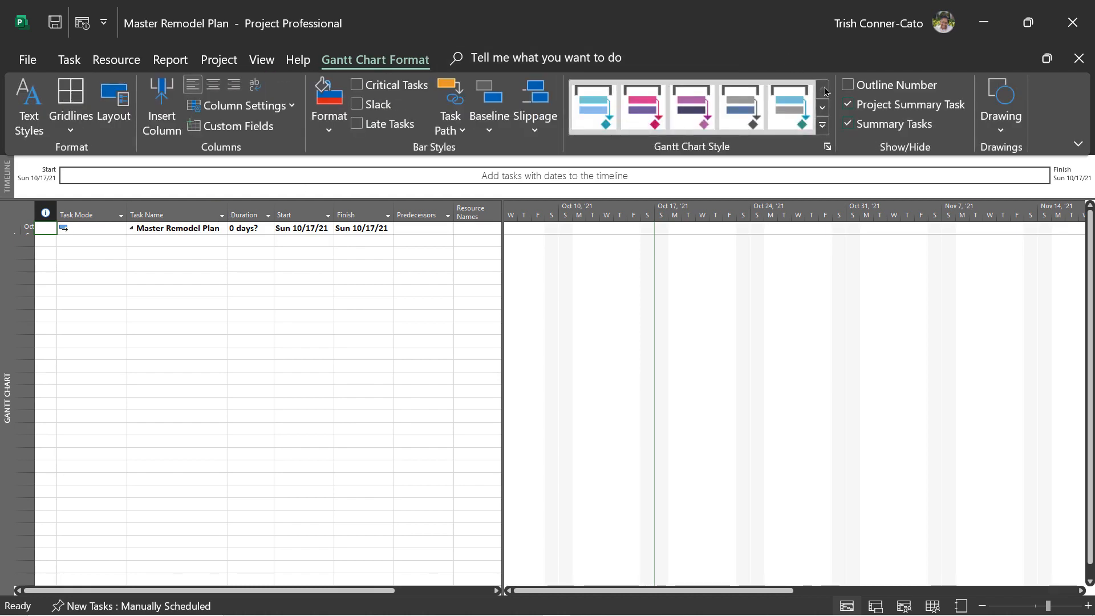
pyautogui.click(847, 122)
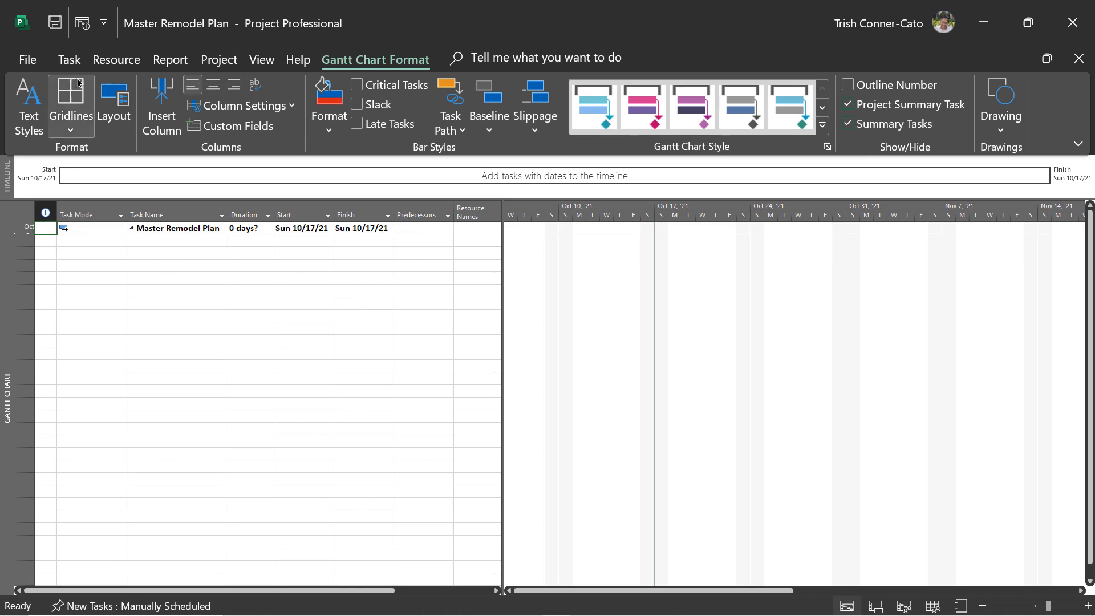
pyautogui.click(69, 63)
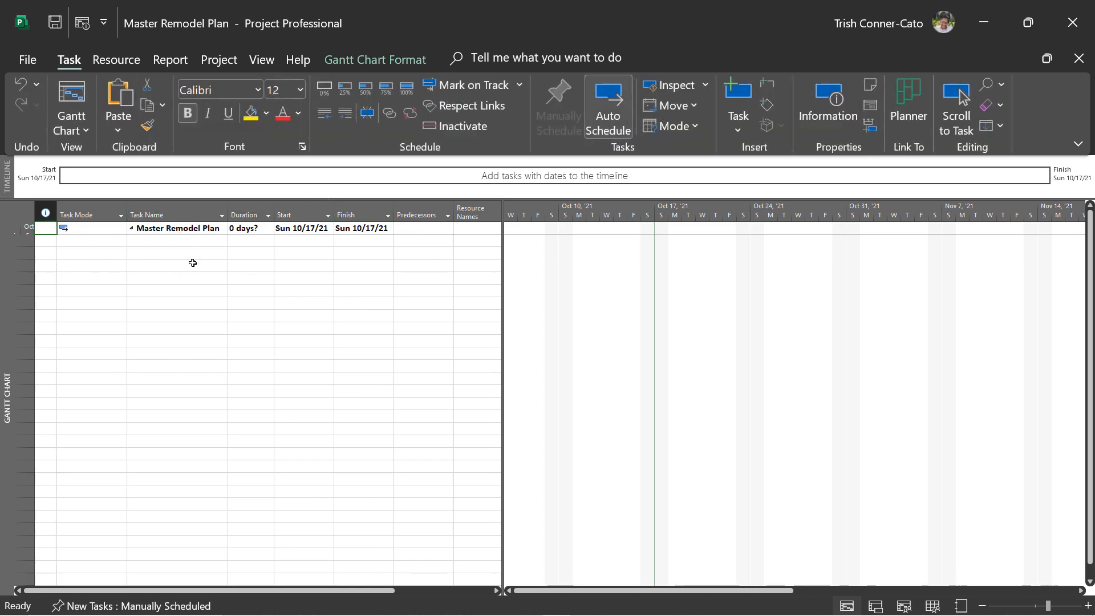
# - Insert Learnit Remodel Project as a linked subproject in the first empty row below the Master Remodel Plan summary task
pyautogui.click(141, 239)
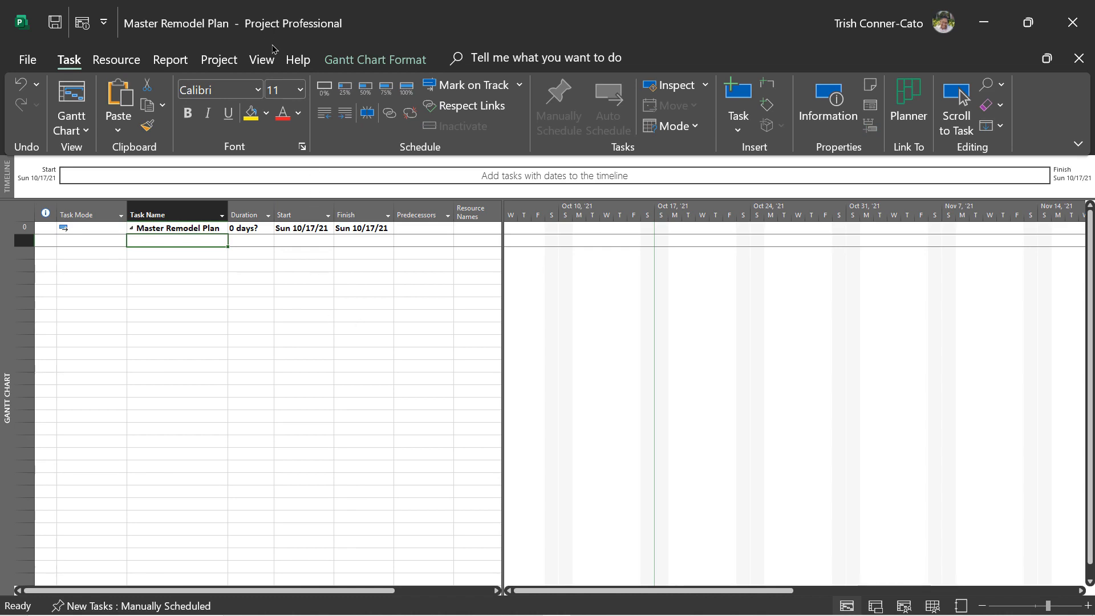
pyautogui.click(229, 60)
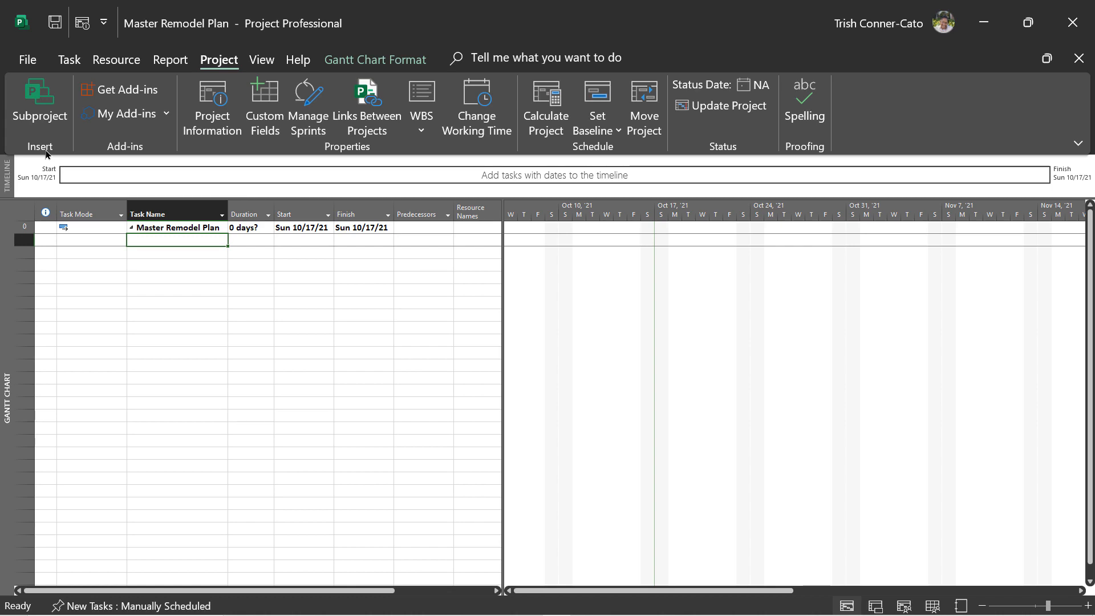
pyautogui.click(47, 118)
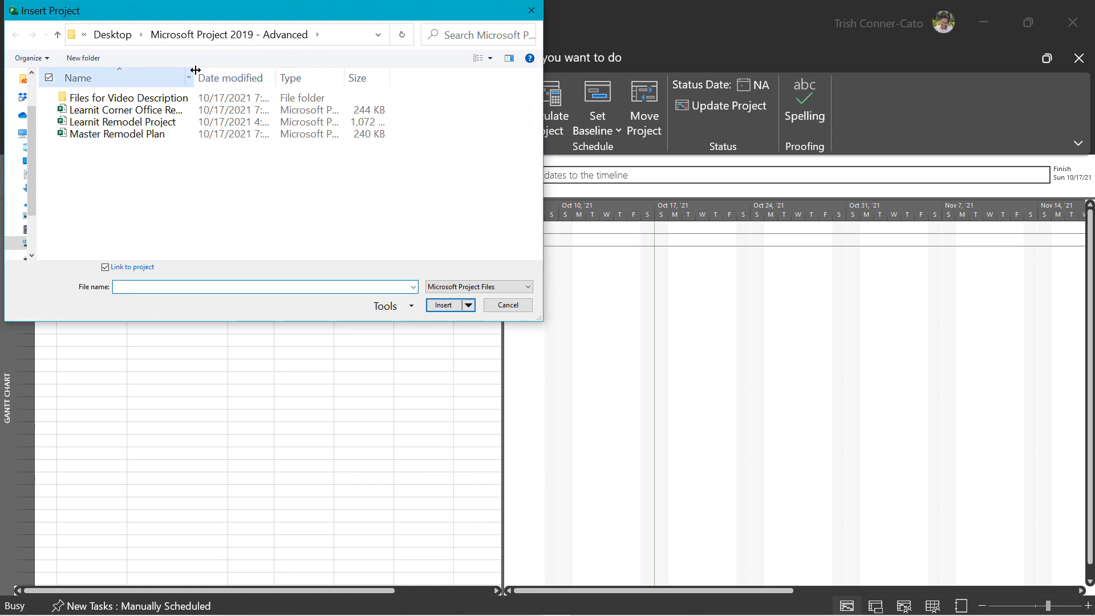
pyautogui.moveTo(194, 75); pyautogui.dragTo(248, 73)
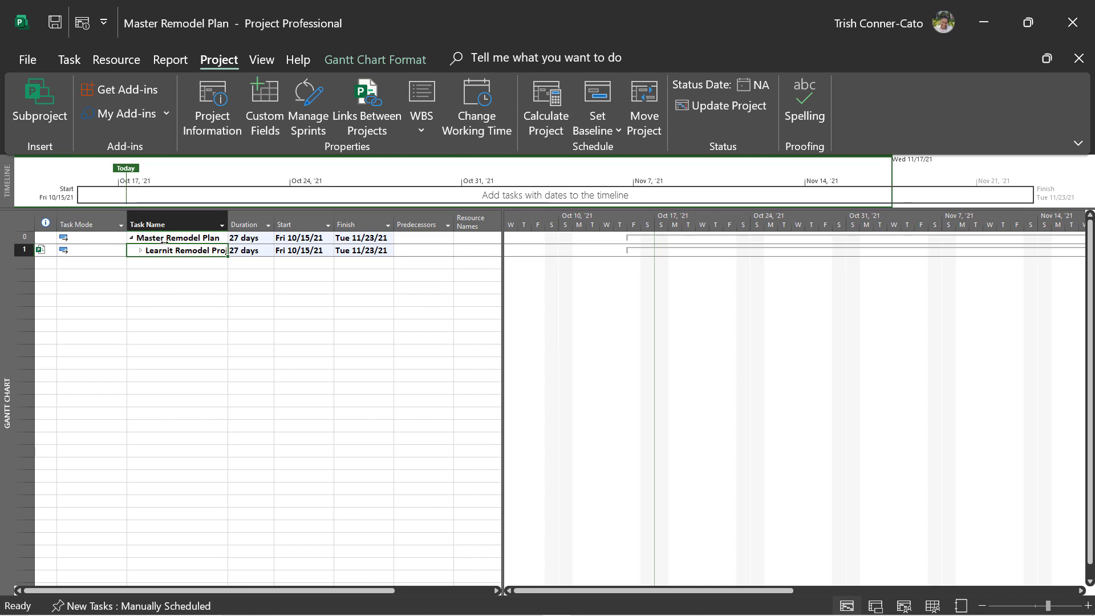
# - Widen the Task Name column to fit the subproject name, and expand the subproject to view its tasks before collapsing it
pyautogui.moveTo(228, 222); pyautogui.dragTo(245, 222)
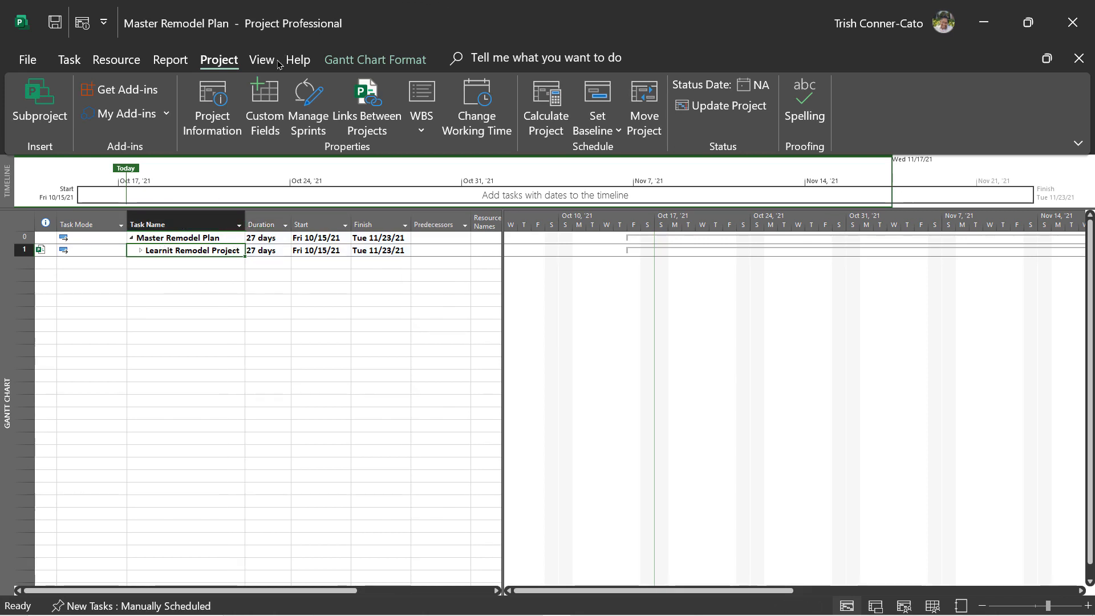
pyautogui.click(142, 251)
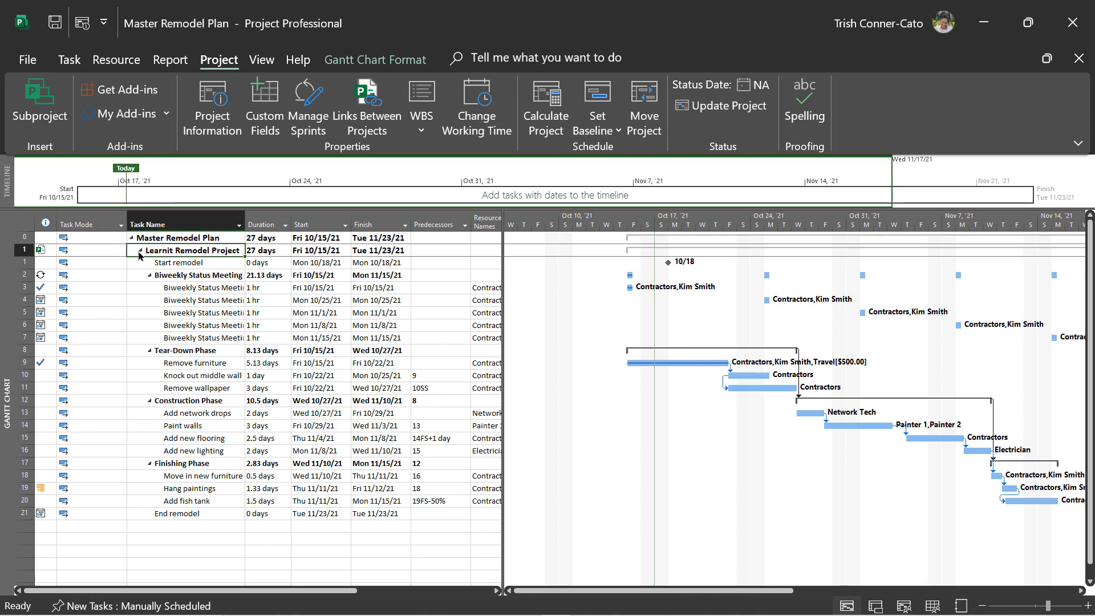
pyautogui.click(140, 252)
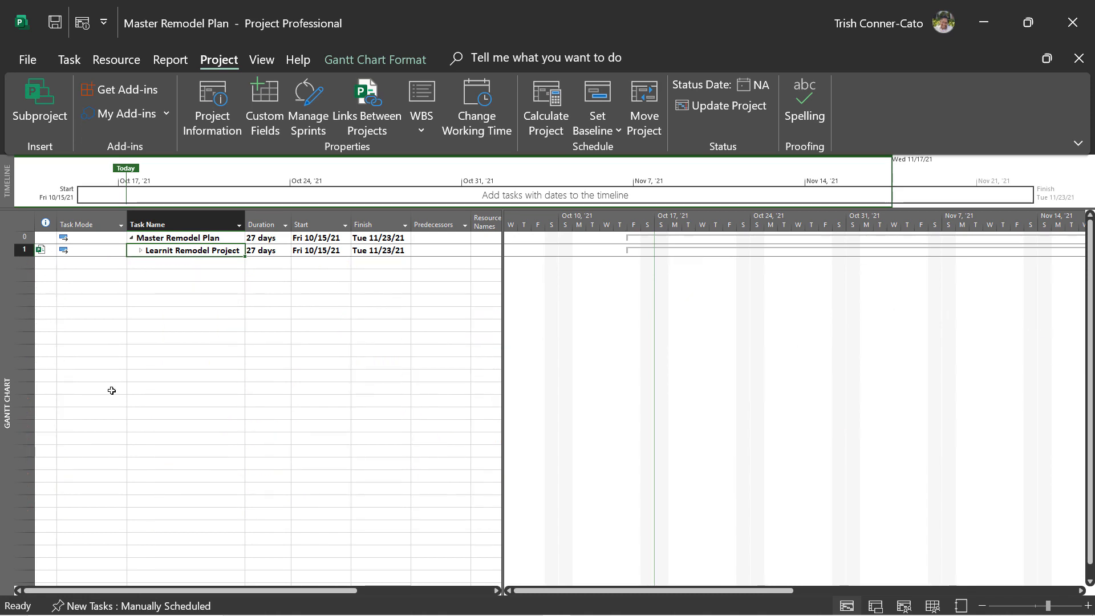
# - Insert Learnit Corner Office Remodel Project as a second linked subproject, with its full name showing in Task Name, and save the master plan
pyautogui.click(154, 262)
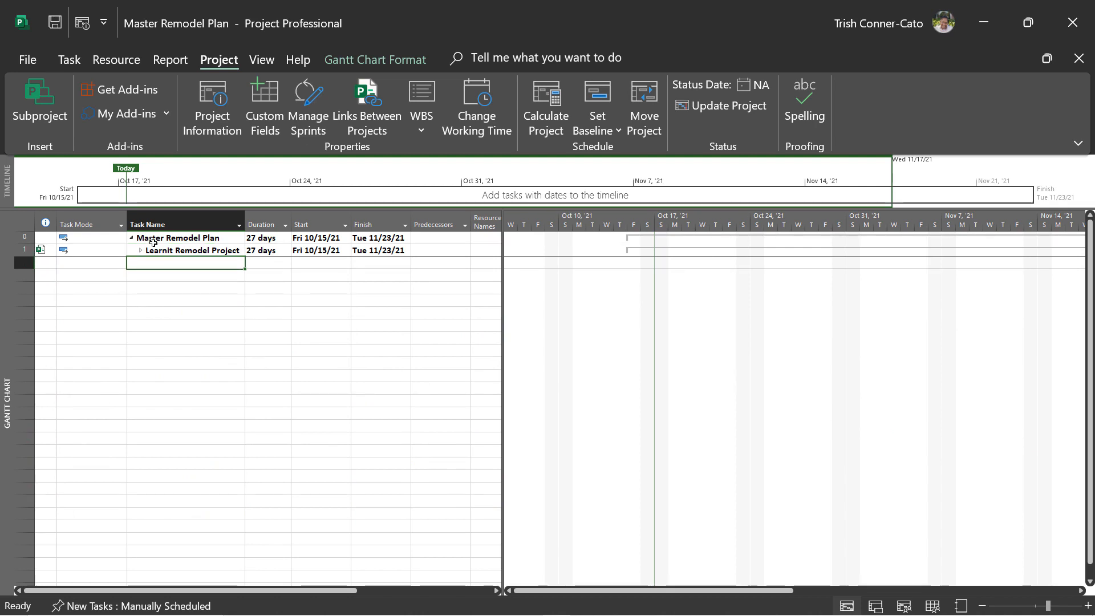
pyautogui.click(44, 112)
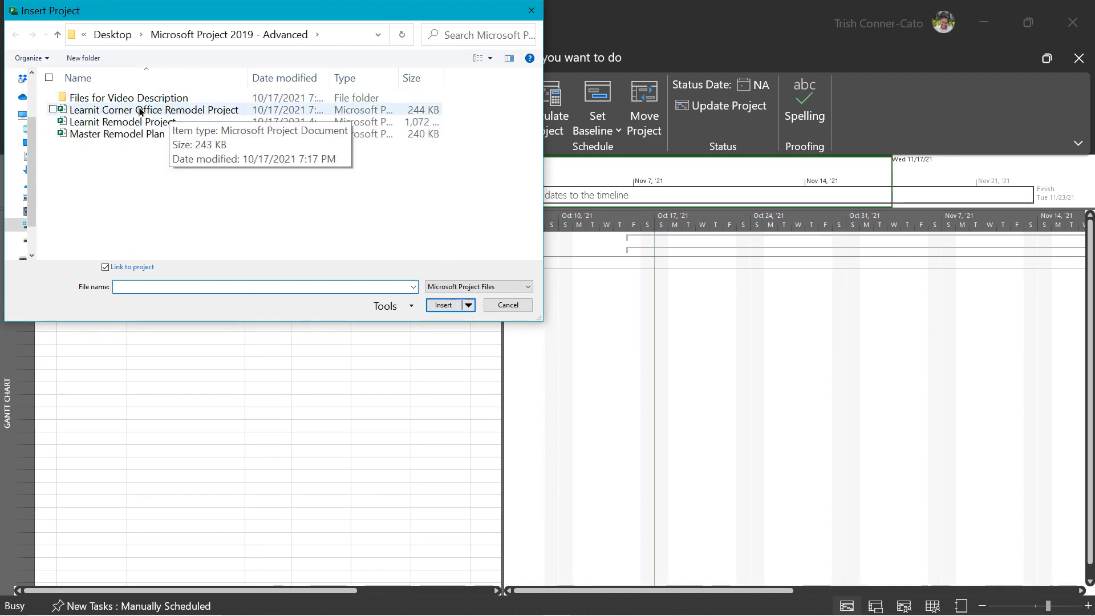
pyautogui.doubleClick(140, 111)
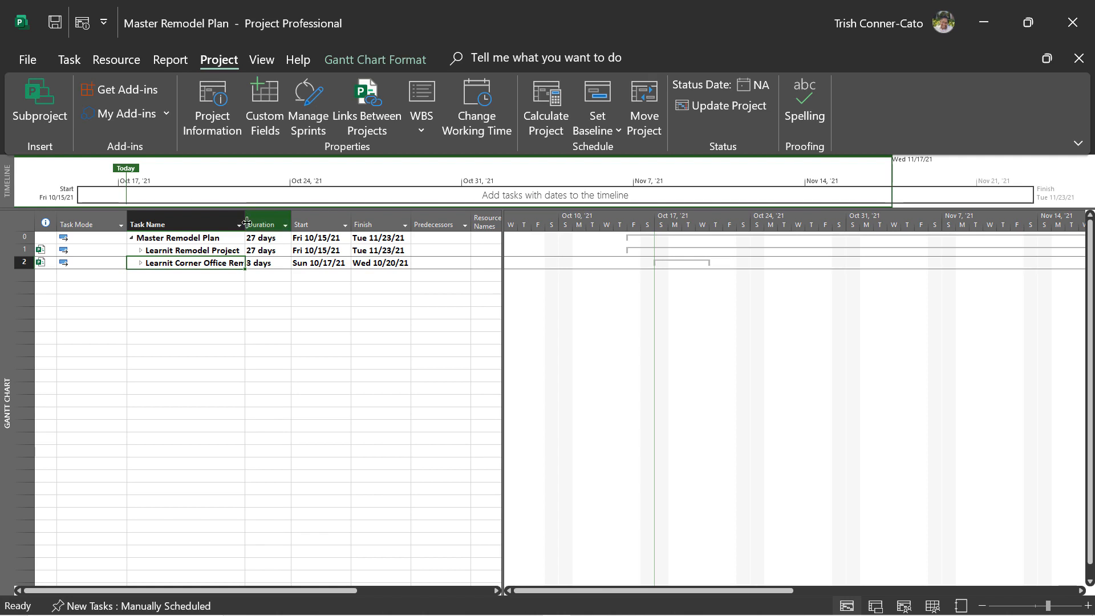
pyautogui.moveTo(246, 222); pyautogui.dragTo(300, 223)
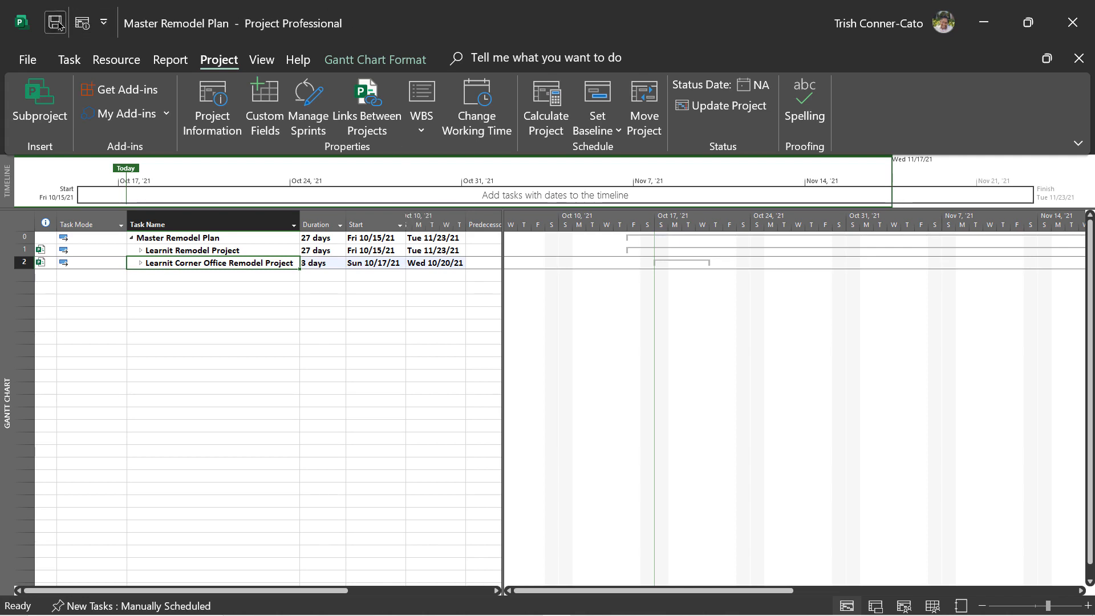
pyautogui.click(61, 26)
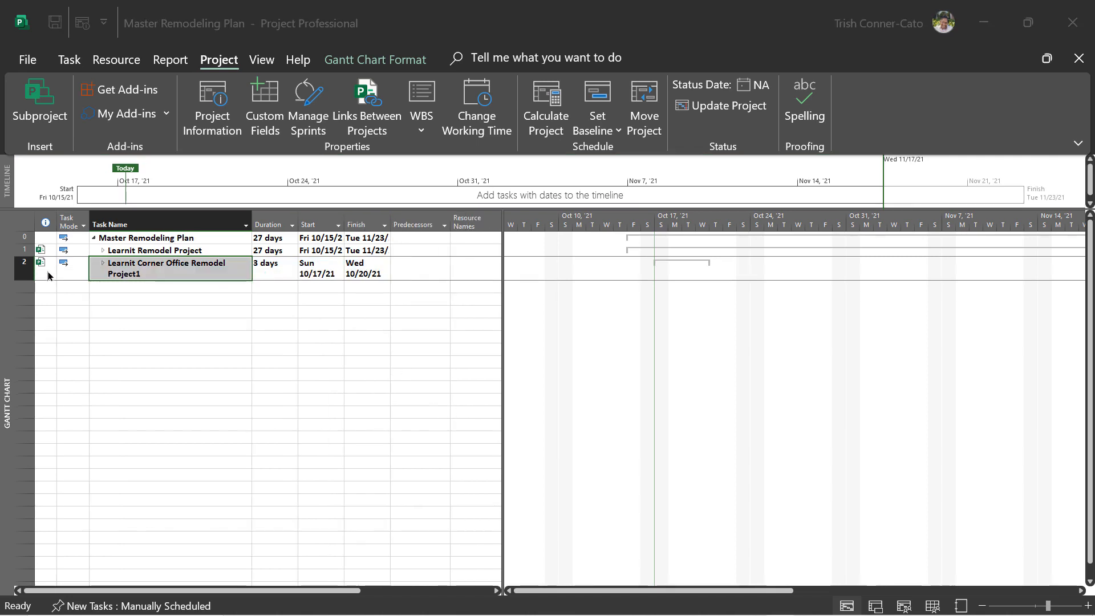
# - Expand the corner office subproject's tasks, and open the Learnit Corner Office Remodel Project file from its folder in File Explorer
pyautogui.click(103, 266)
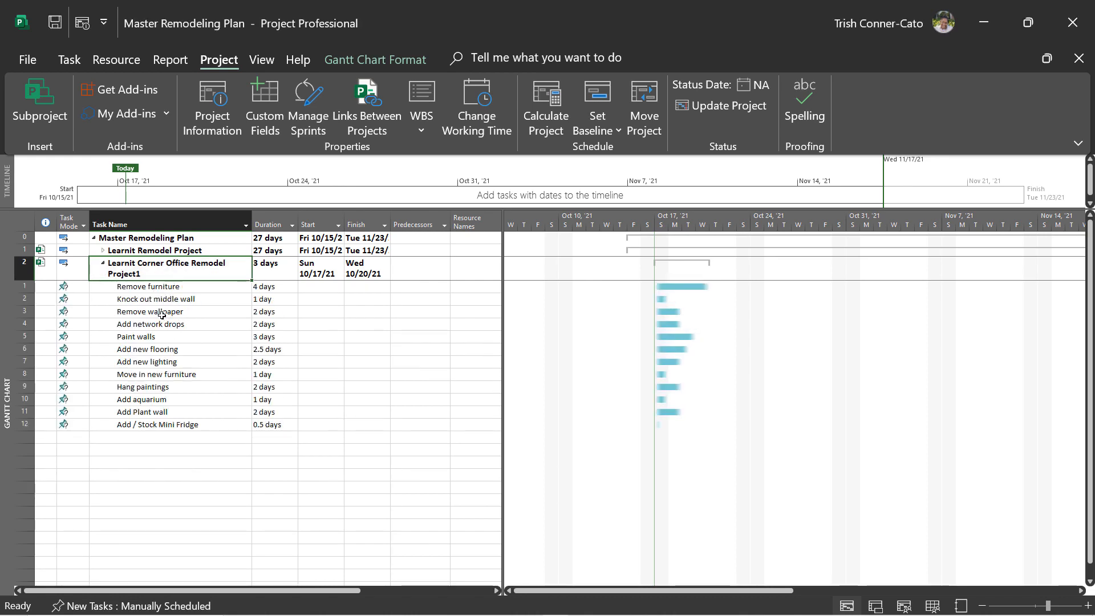
pyautogui.click(162, 312)
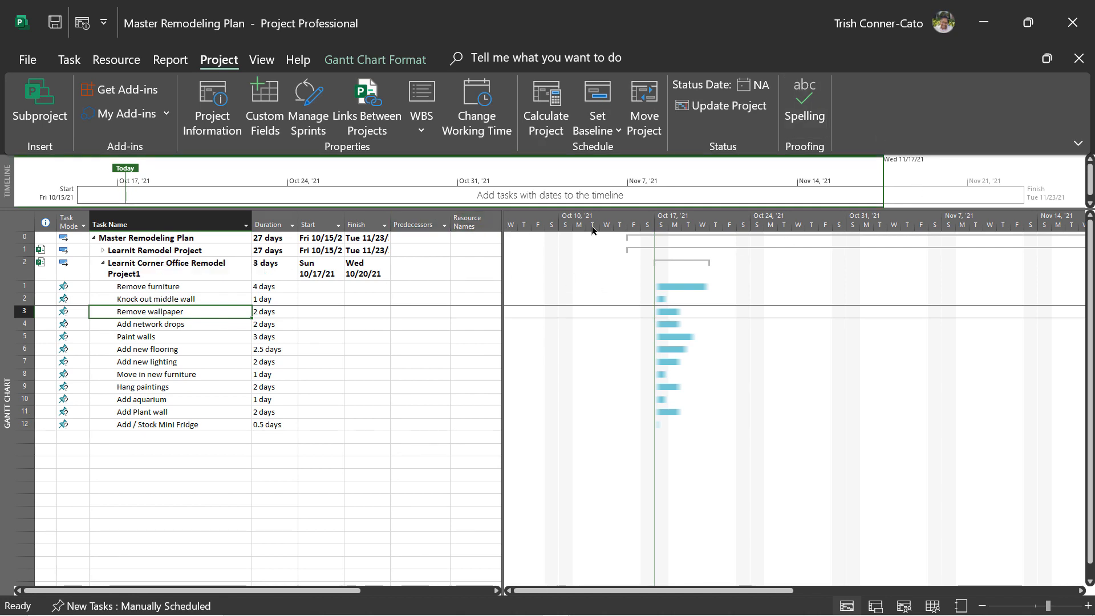
pyautogui.click(984, 28)
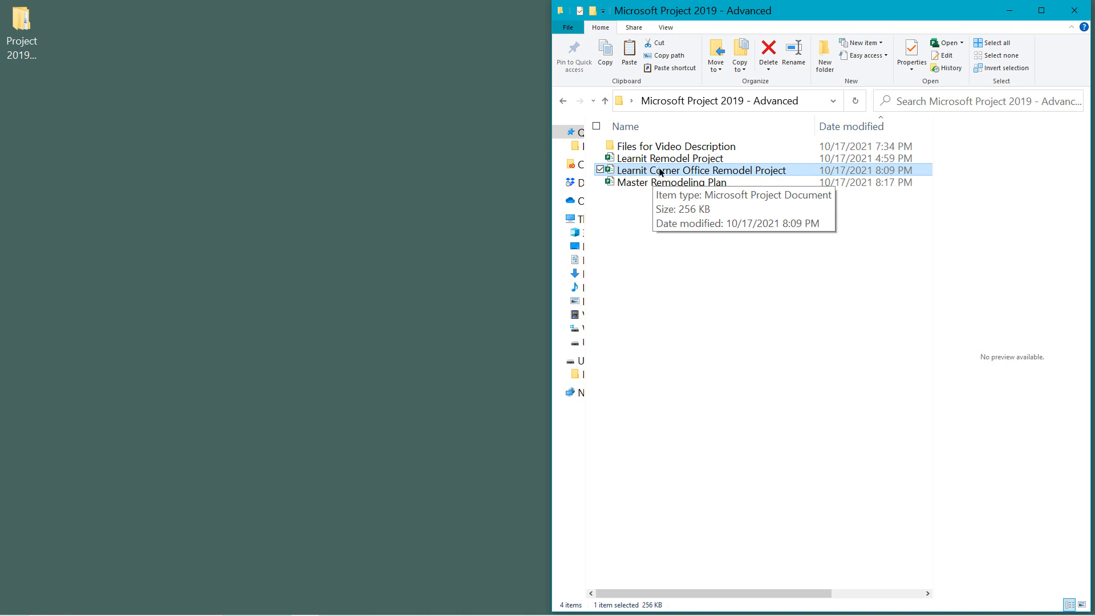
pyautogui.doubleClick(693, 172)
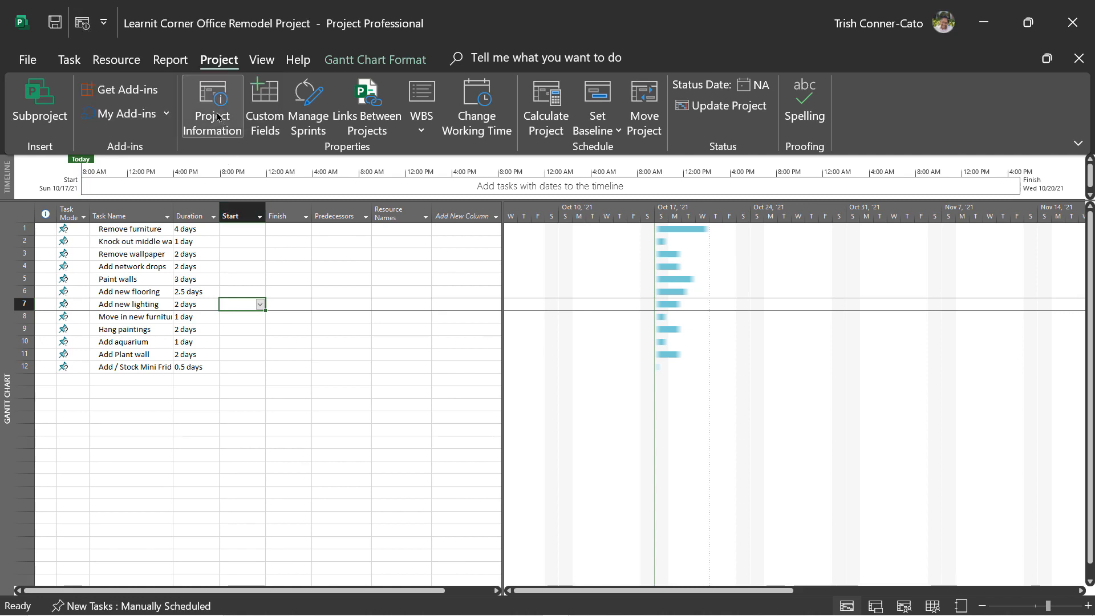
# - Set the corner office project's start date to Monday, 11/15/2021, in the project information
pyautogui.click(217, 116)
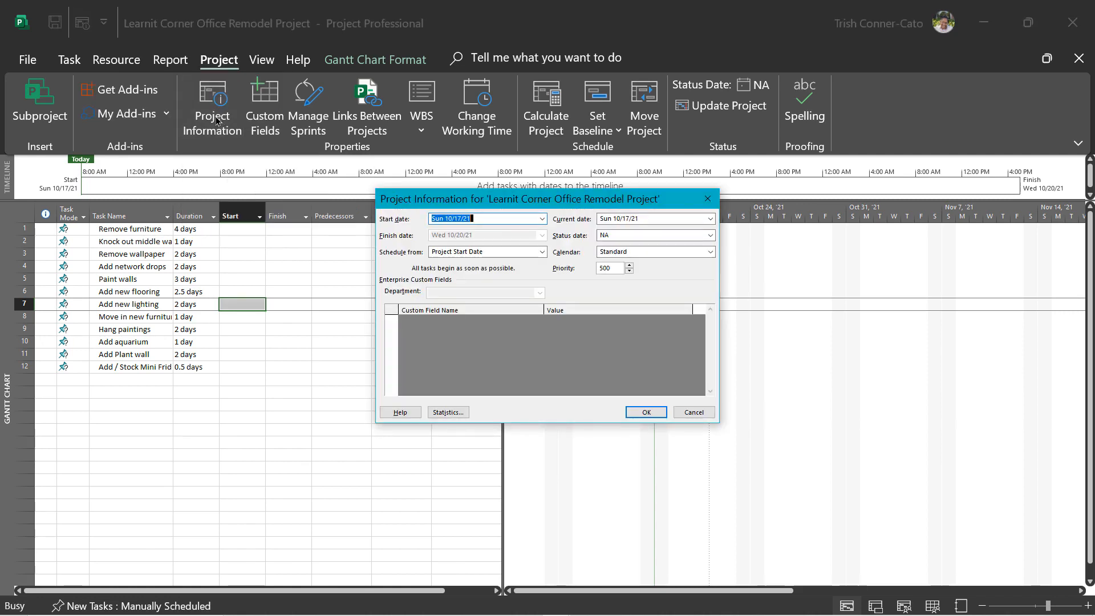
pyautogui.click(542, 219)
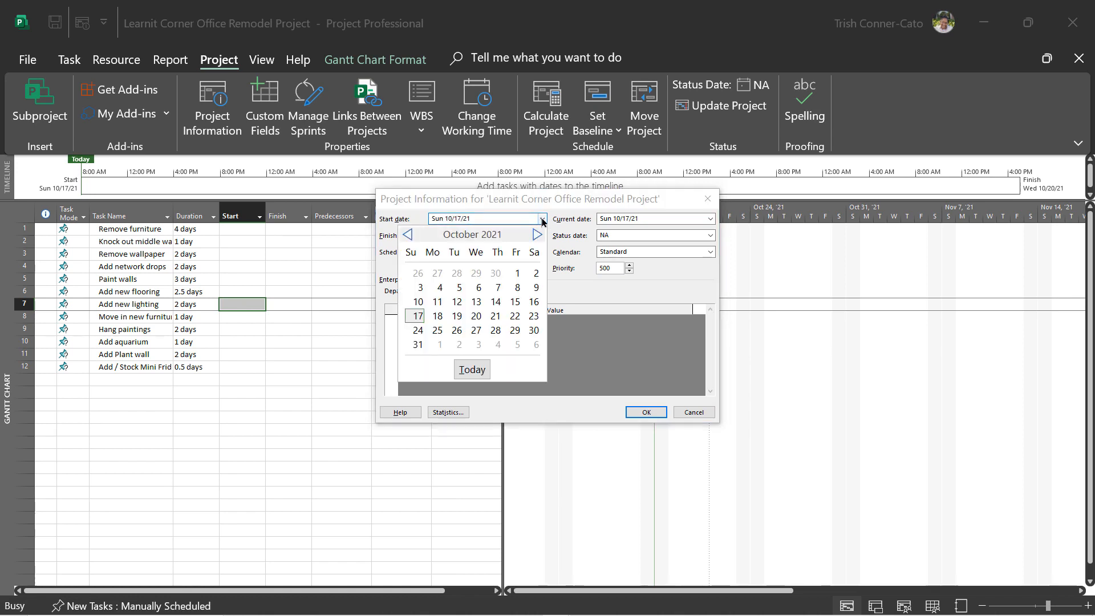
pyautogui.click(535, 235)
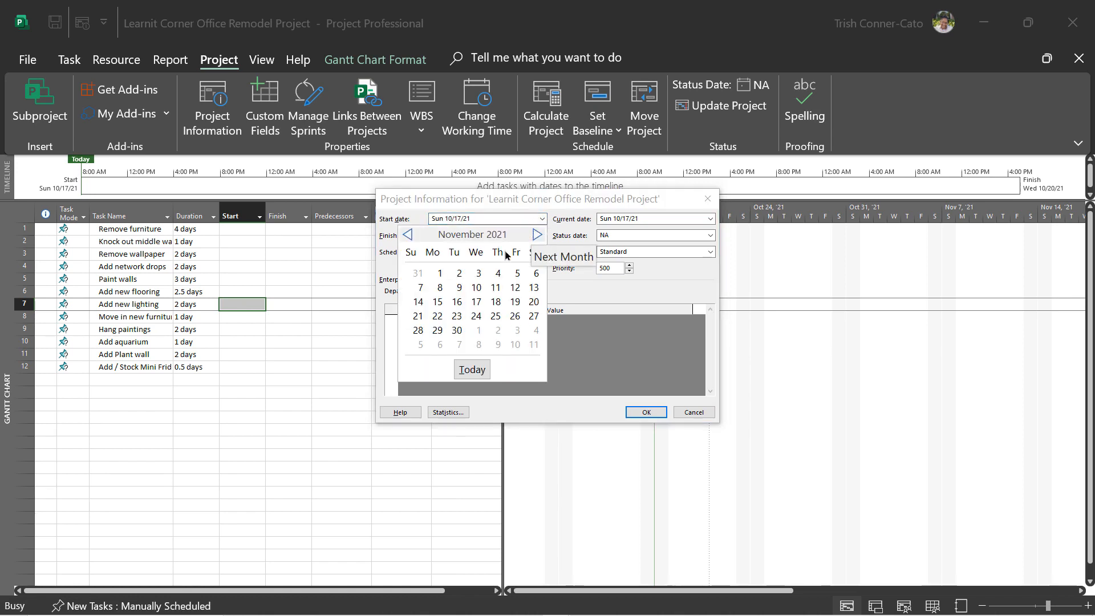
pyautogui.click(433, 302)
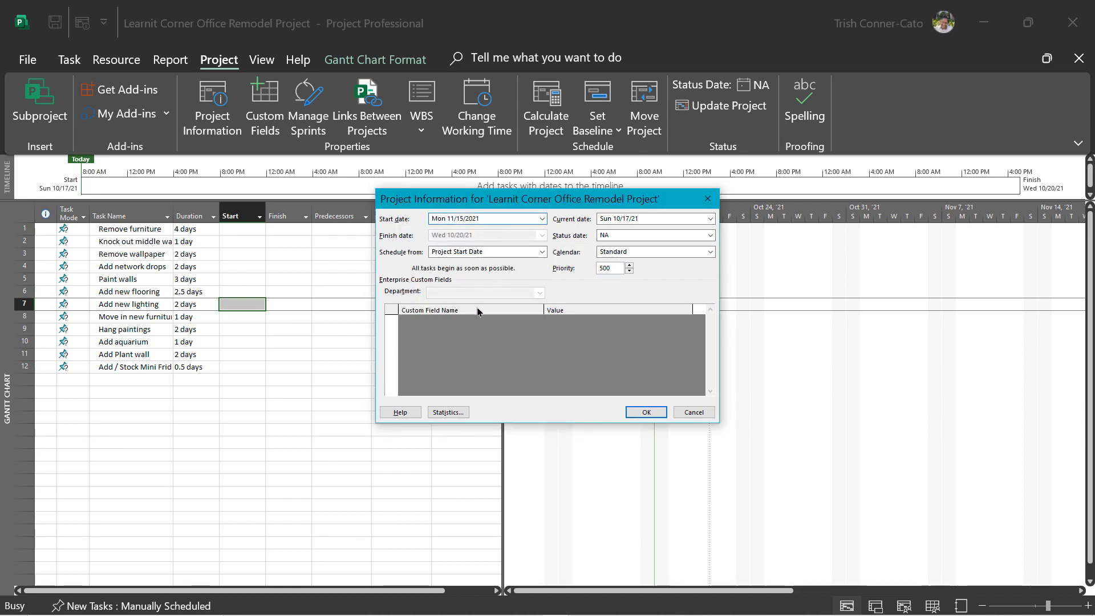
pyautogui.click(645, 412)
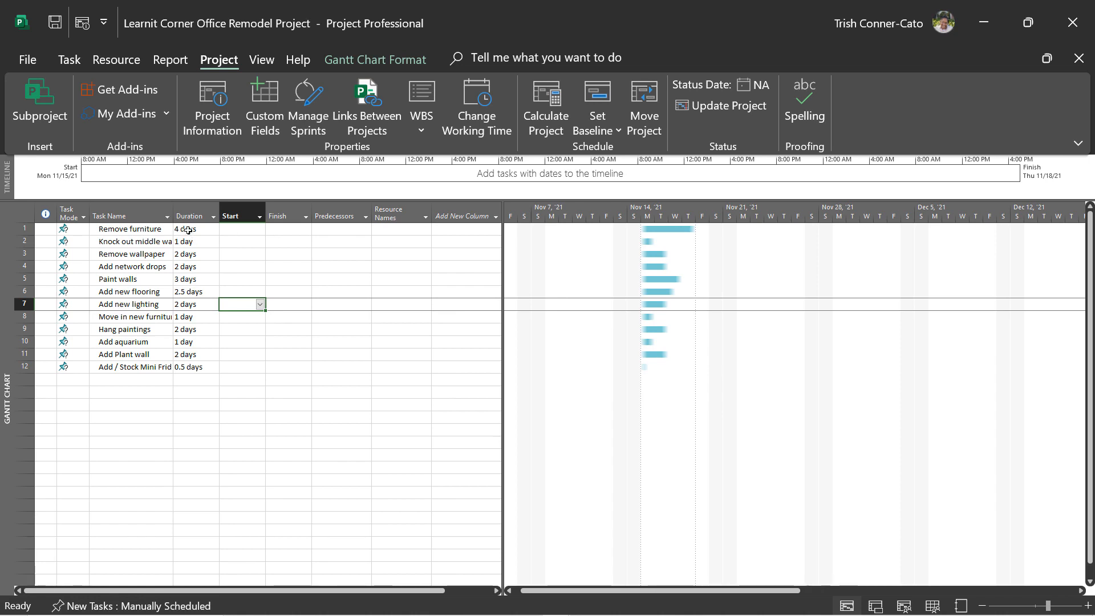
# - Create a new base calendar named Corner Office as a copy of the Standard calendar
pyautogui.click(477, 118)
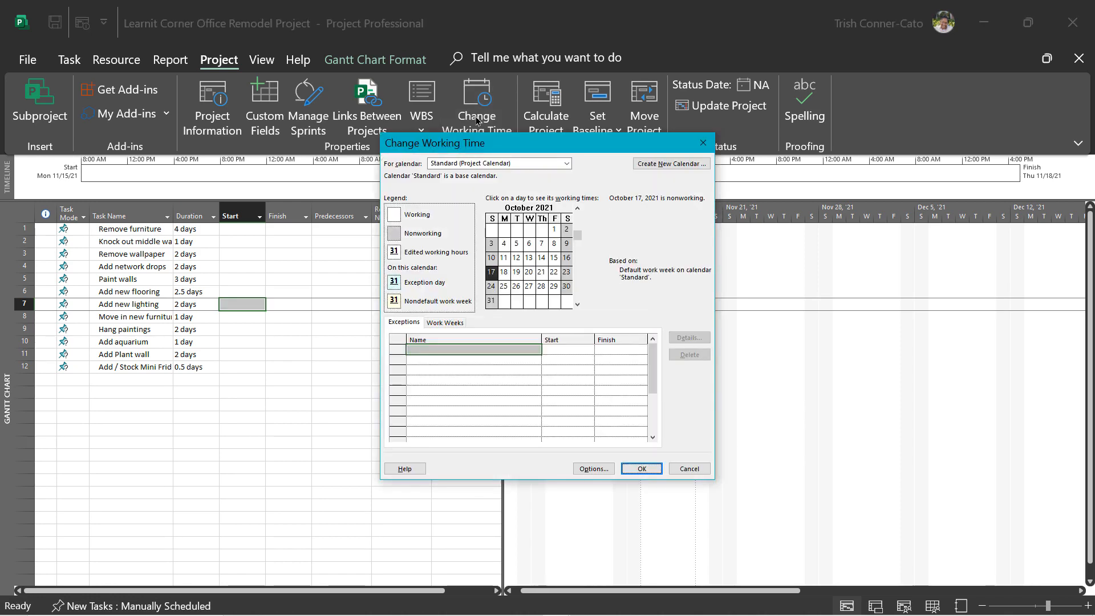
pyautogui.click(567, 163)
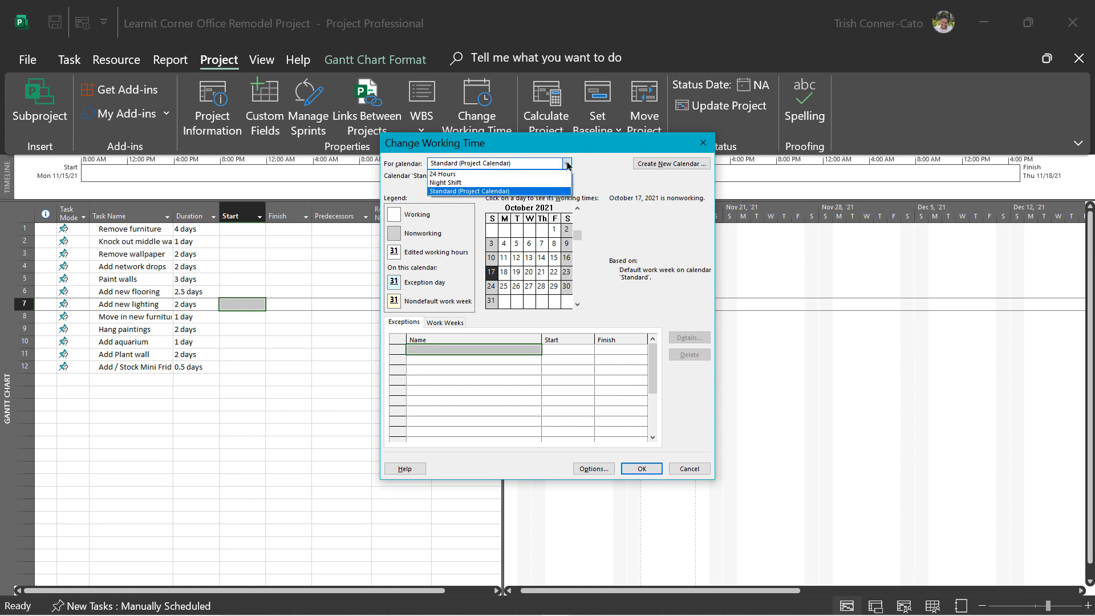
pyautogui.click(568, 164)
pyautogui.click(568, 165)
pyautogui.click(567, 164)
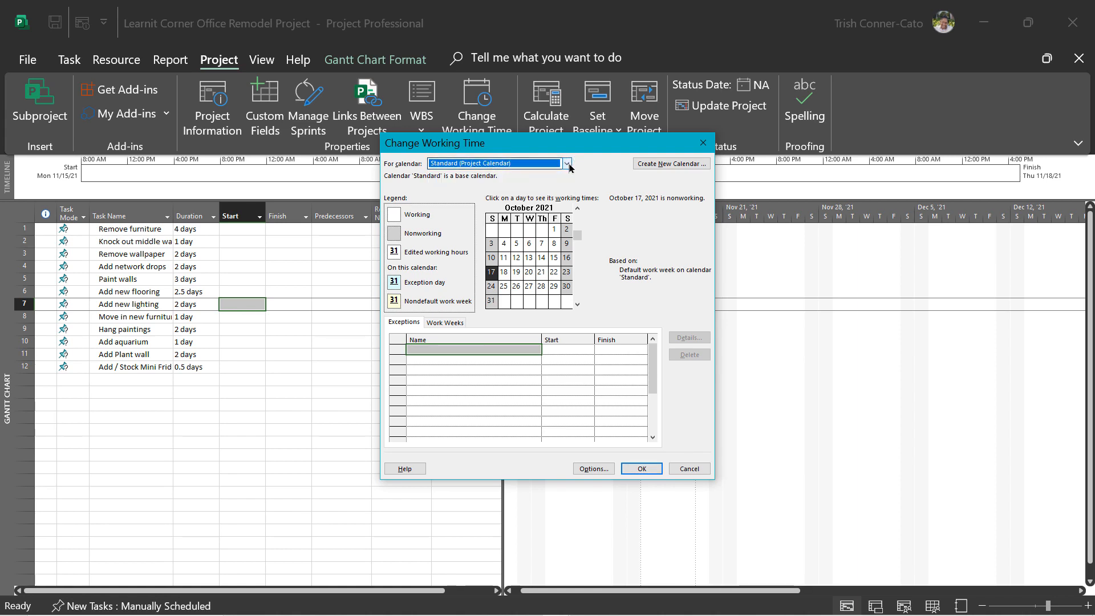
pyautogui.click(661, 165)
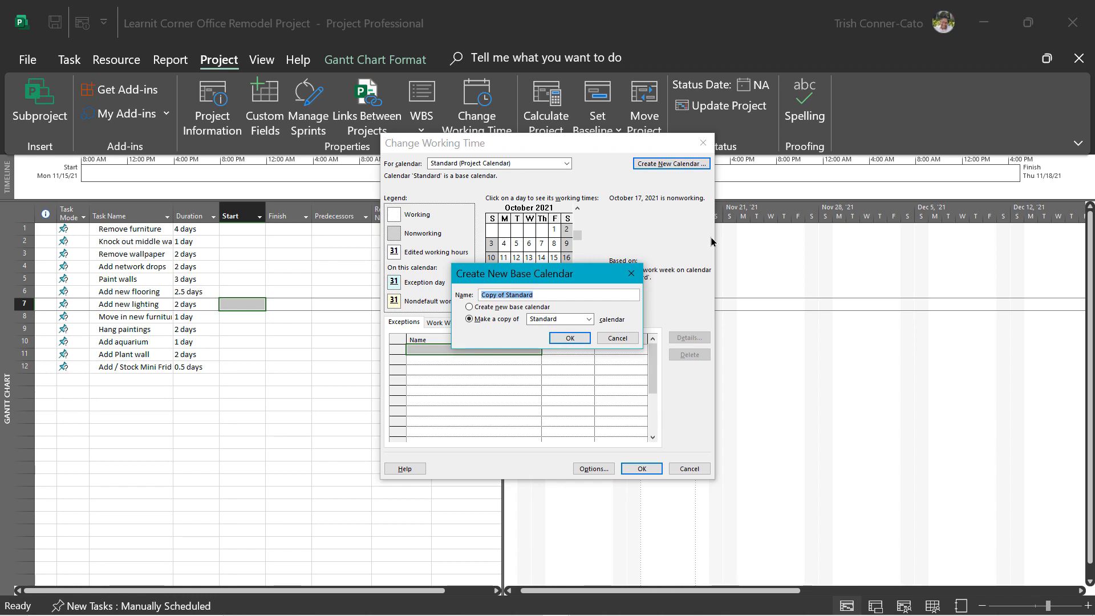
pyautogui.write('Corner Office')
pyautogui.click(563, 338)
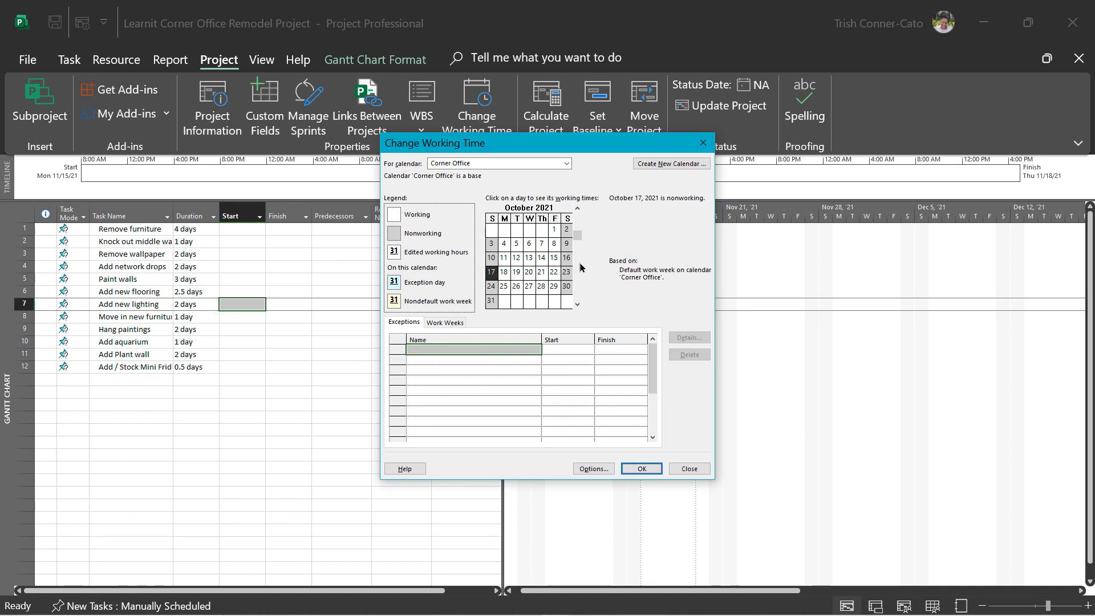
# - Add a Thanksgiving Day exception on 11/25/2021 to the Corner Office calendar
pyautogui.click(576, 306)
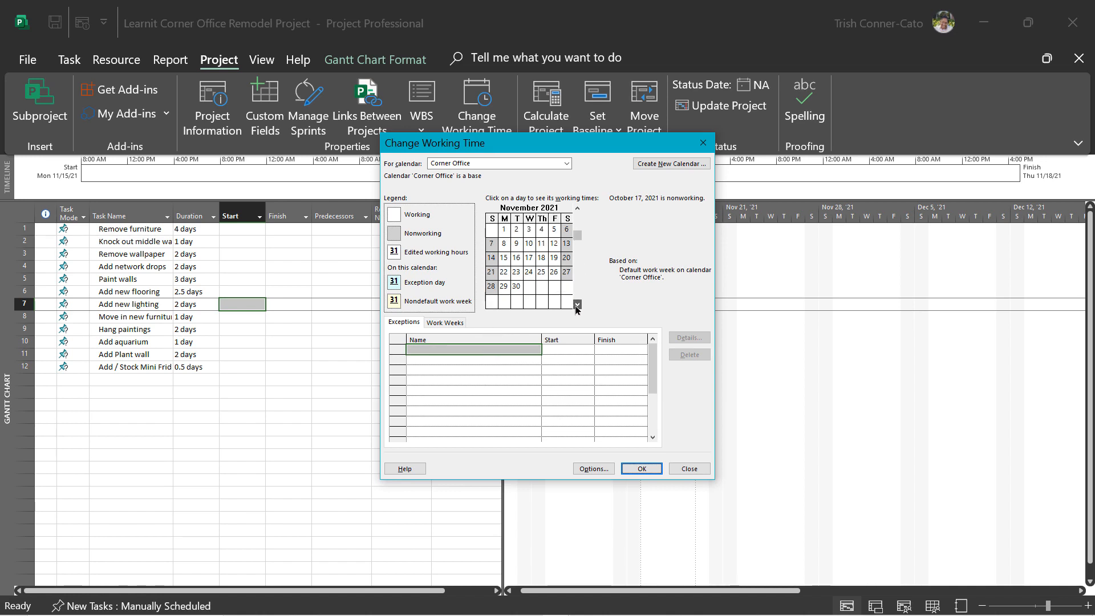
pyautogui.click(541, 272)
pyautogui.click(440, 345)
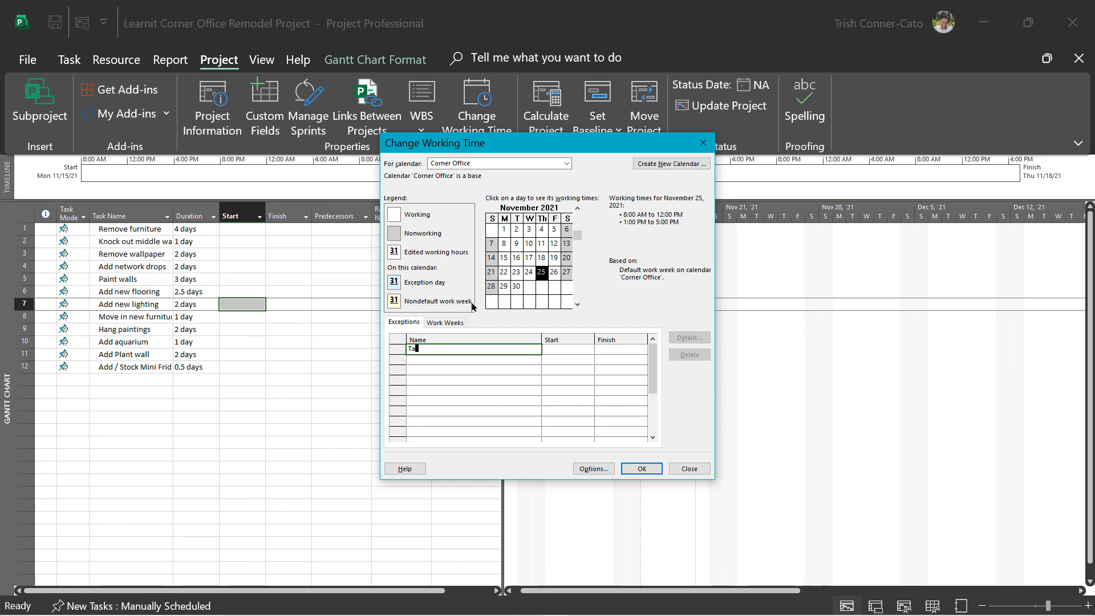
pyautogui.write('Tht')
pyautogui.write('nks')
pyautogui.write('giving Day')
pyautogui.press('Return')
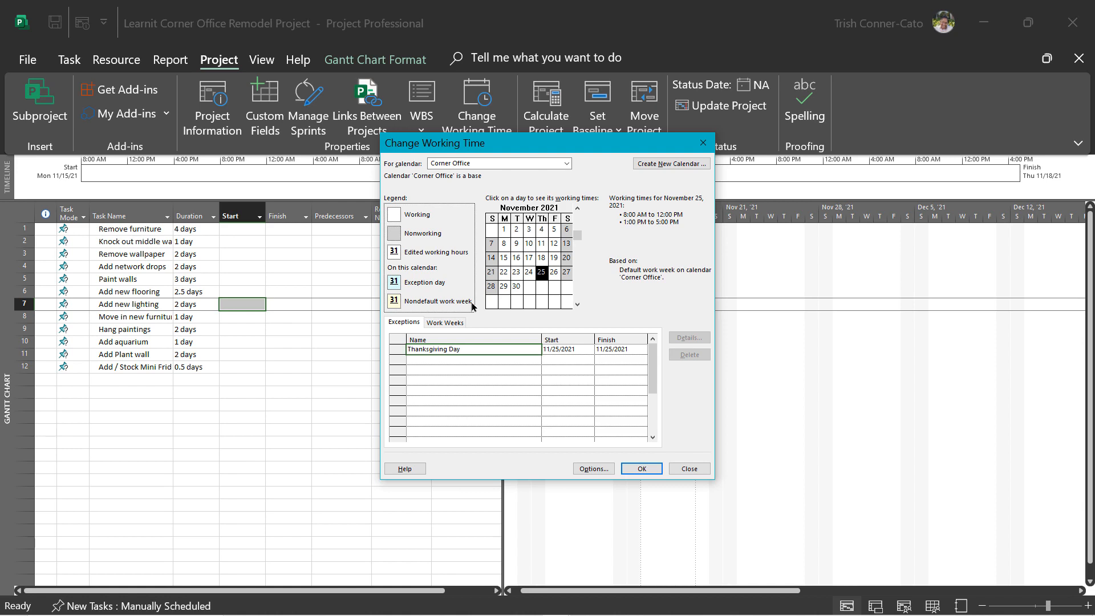
pyautogui.click(446, 360)
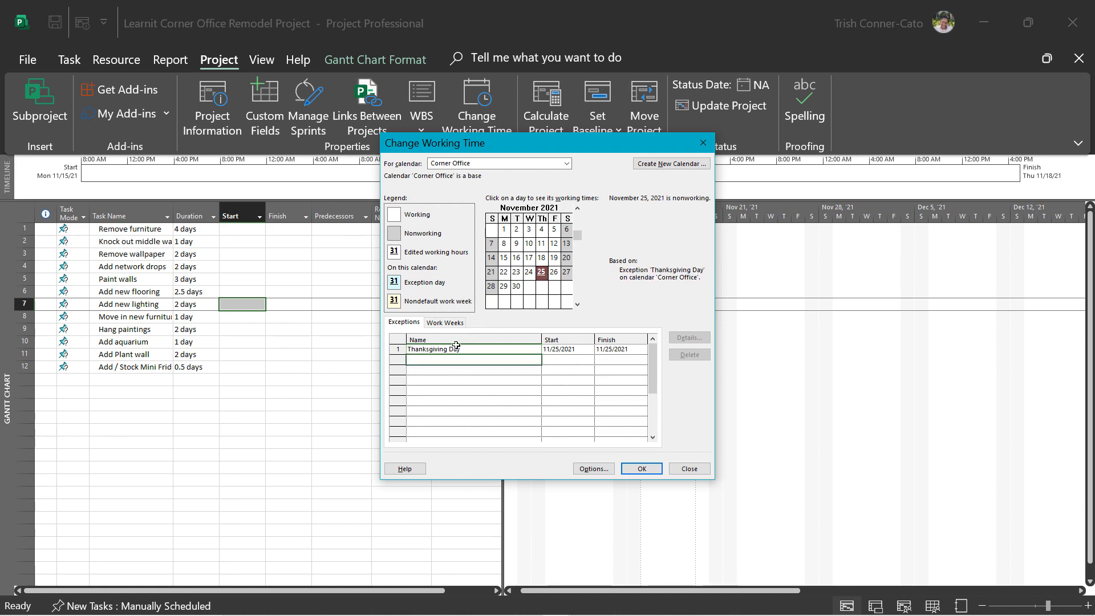
# - Add a Day After Thanksgiving exception on 11/26/2021 to the Corner Office calendar
pyautogui.click(553, 272)
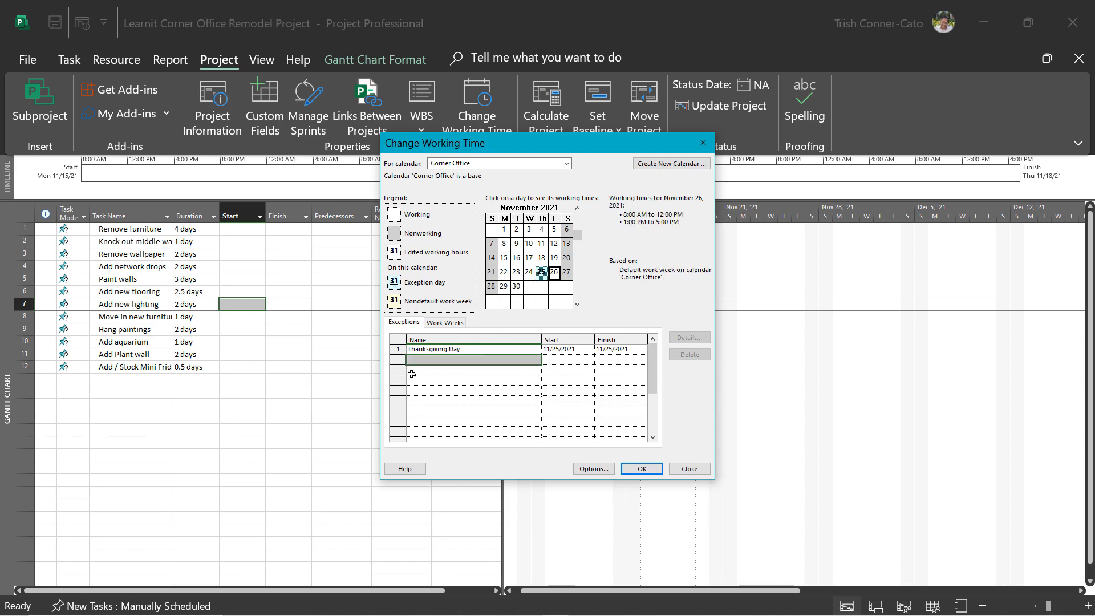
pyautogui.click(429, 359)
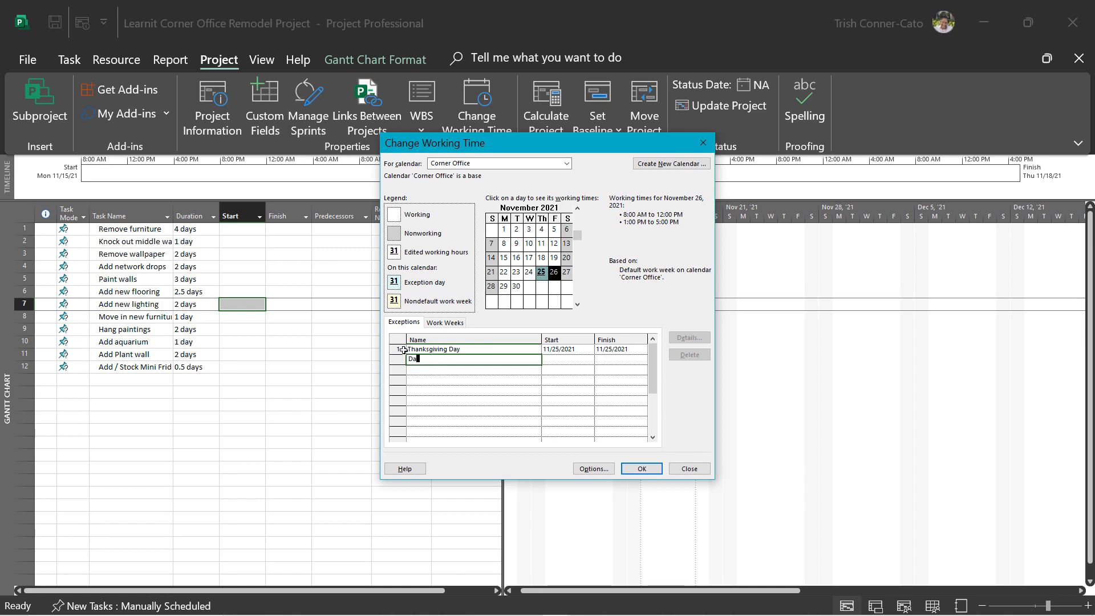
pyautogui.write('Day After Thanksgiving')
pyautogui.press('Return')
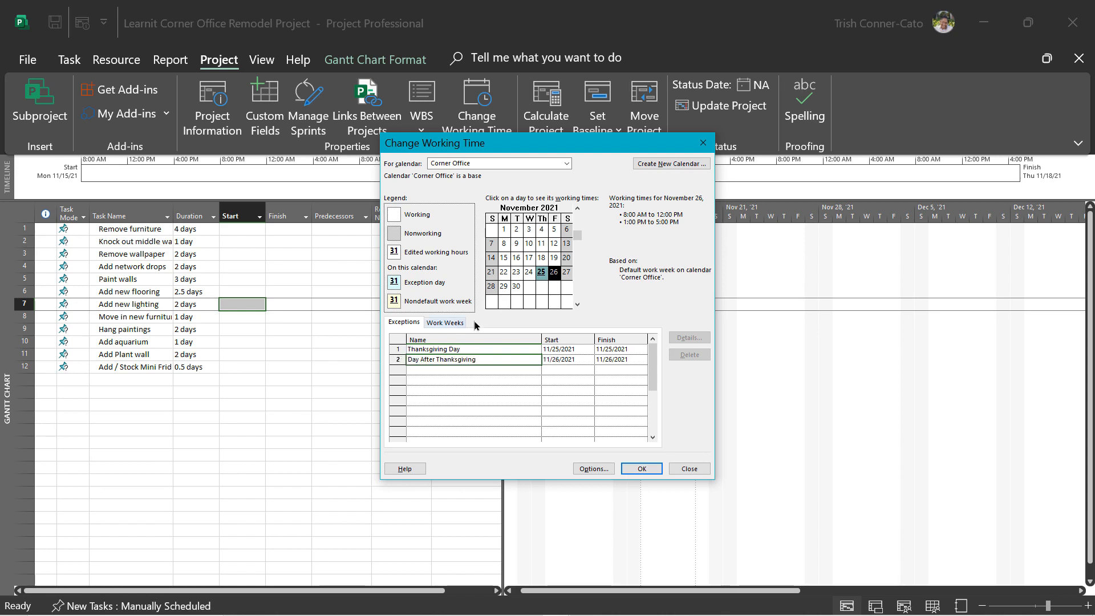
# - Add a Christmas Eve exception on 12/24/2021 to the Corner Office calendar and accept the working time changes
pyautogui.click(577, 306)
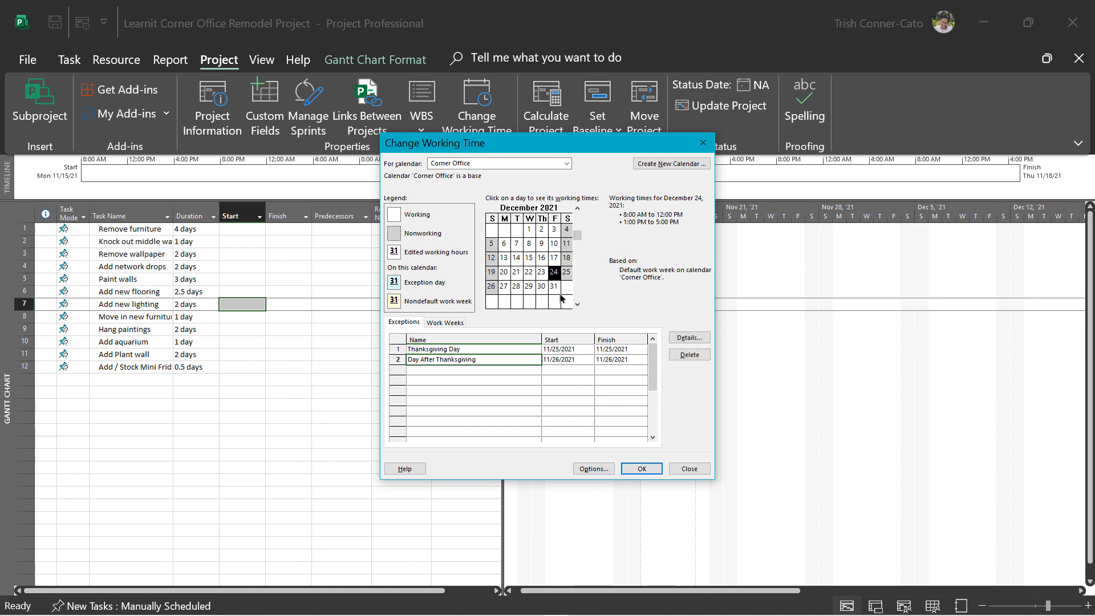
pyautogui.click(553, 275)
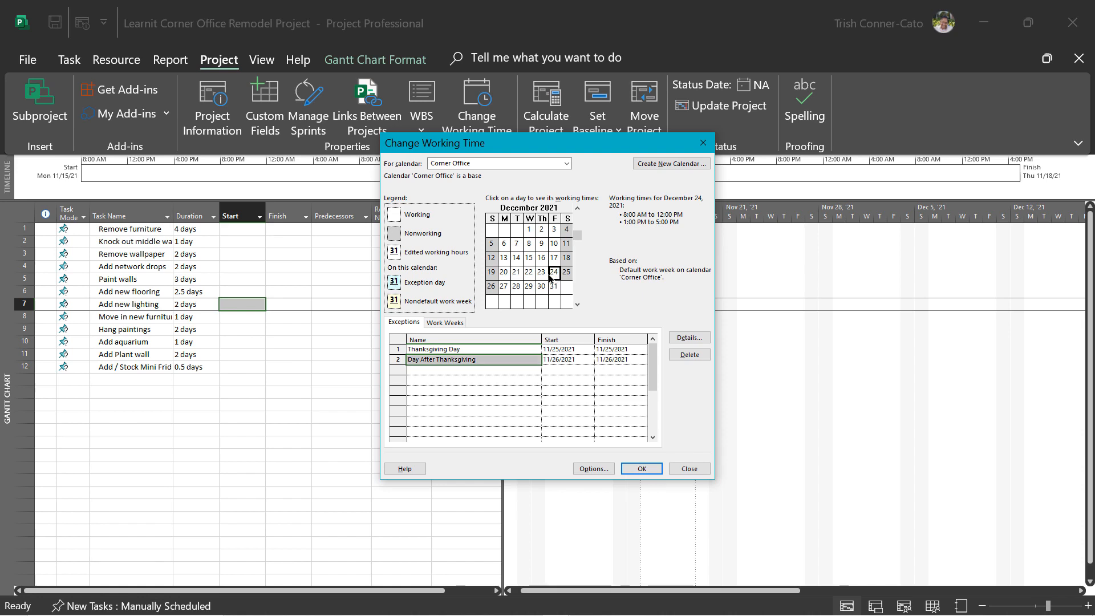
pyautogui.click(422, 372)
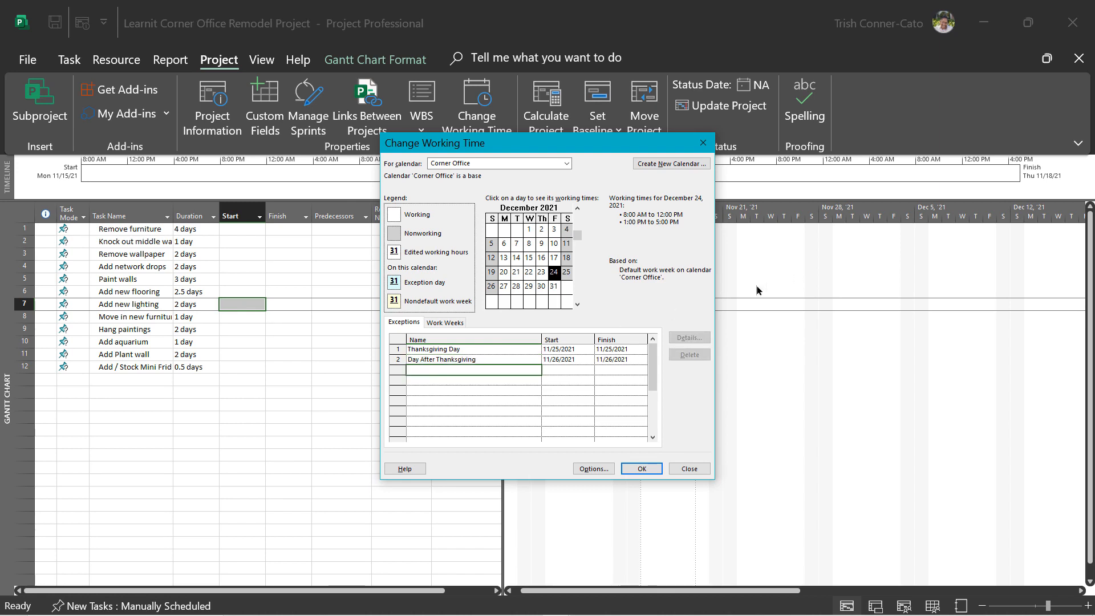
pyautogui.write('Christmas Eve')
pyautogui.press('Return')
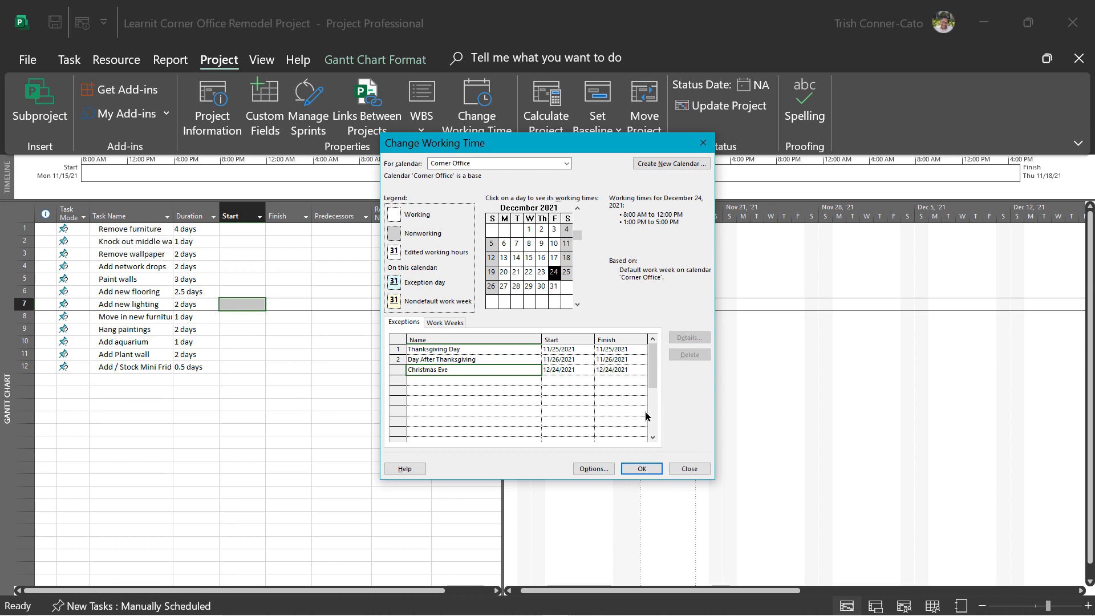
pyautogui.click(640, 469)
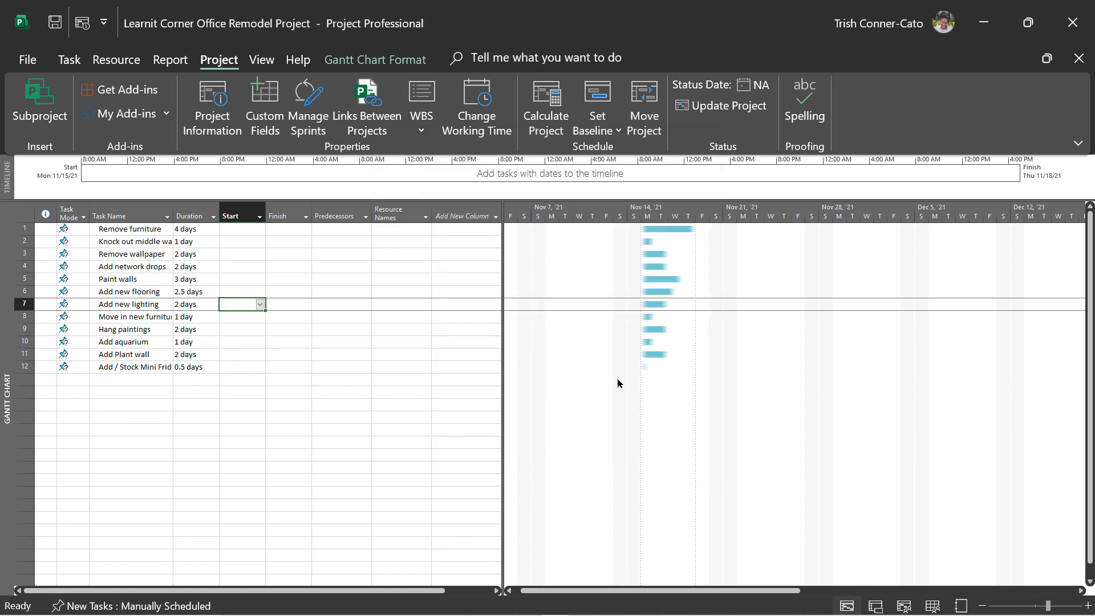
# - Assign the Corner Office calendar as the project calendar in the project information
pyautogui.click(83, 25)
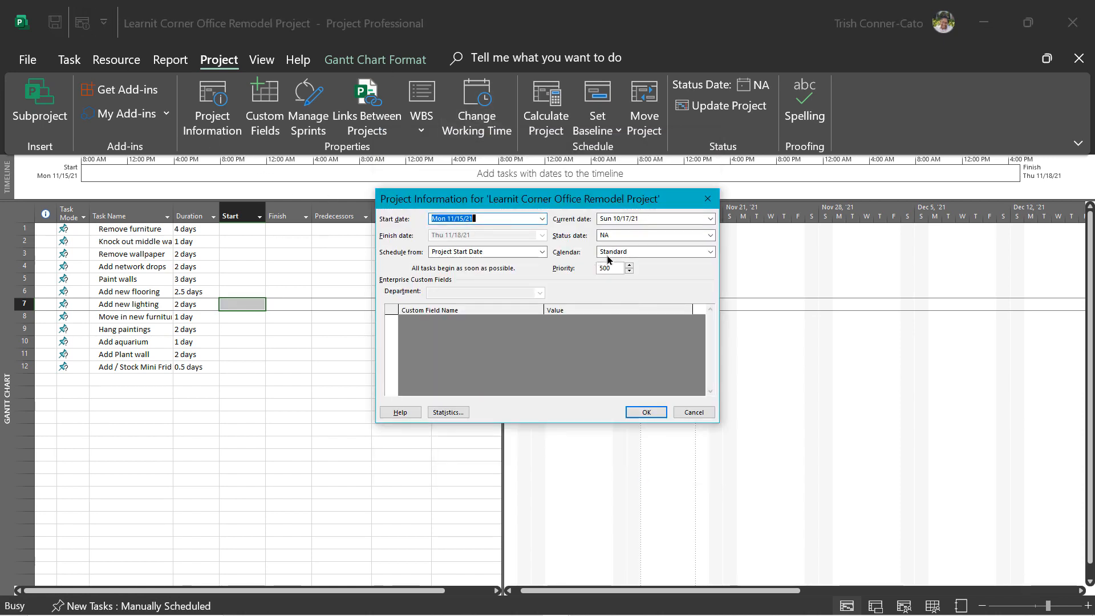
pyautogui.click(710, 251)
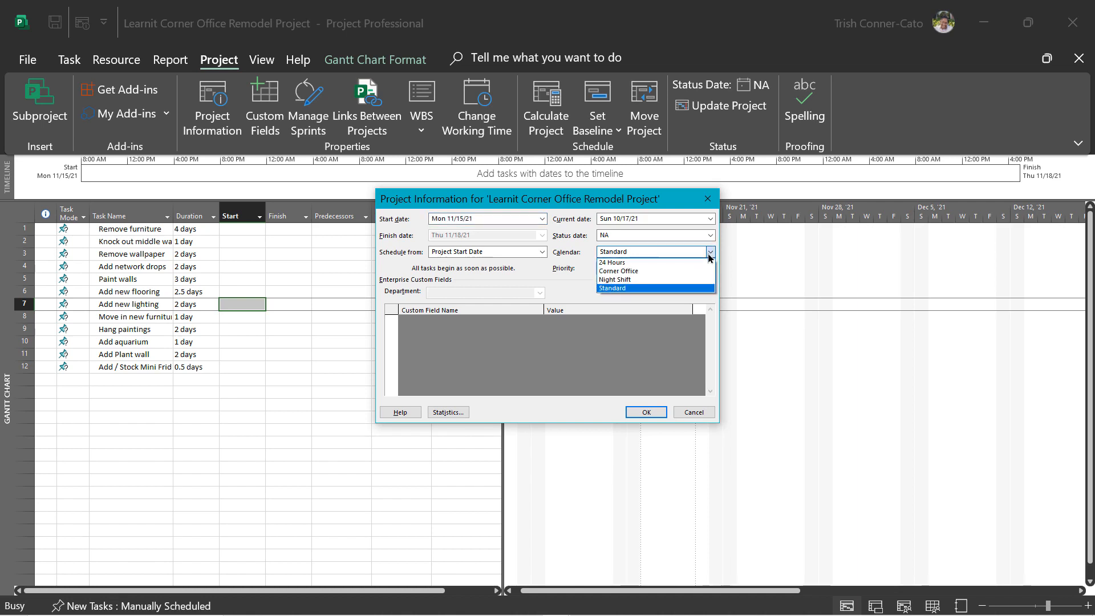
pyautogui.click(624, 271)
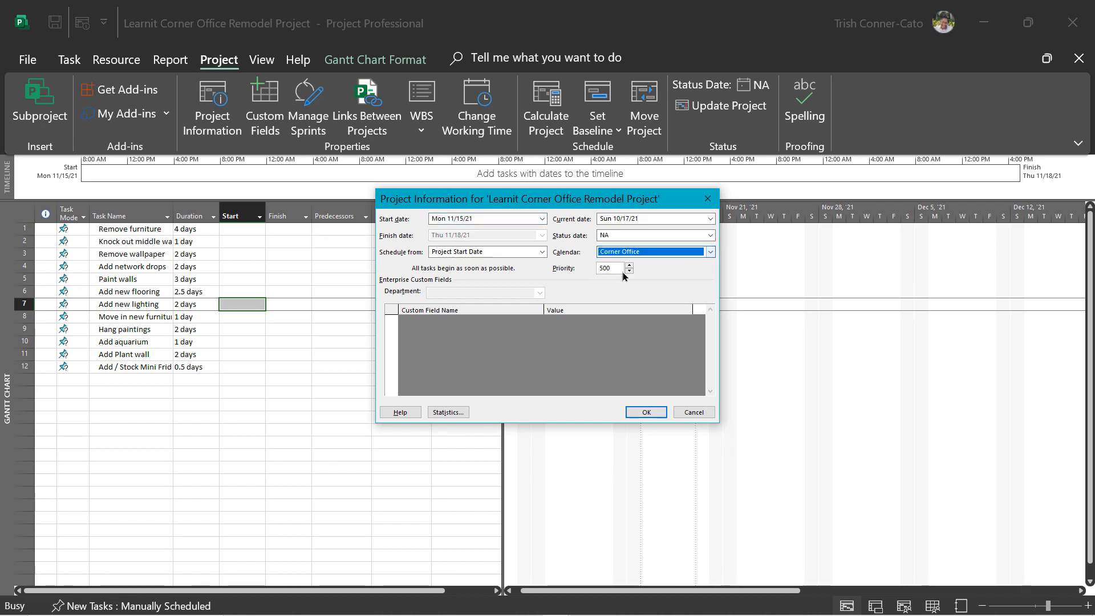
pyautogui.click(641, 412)
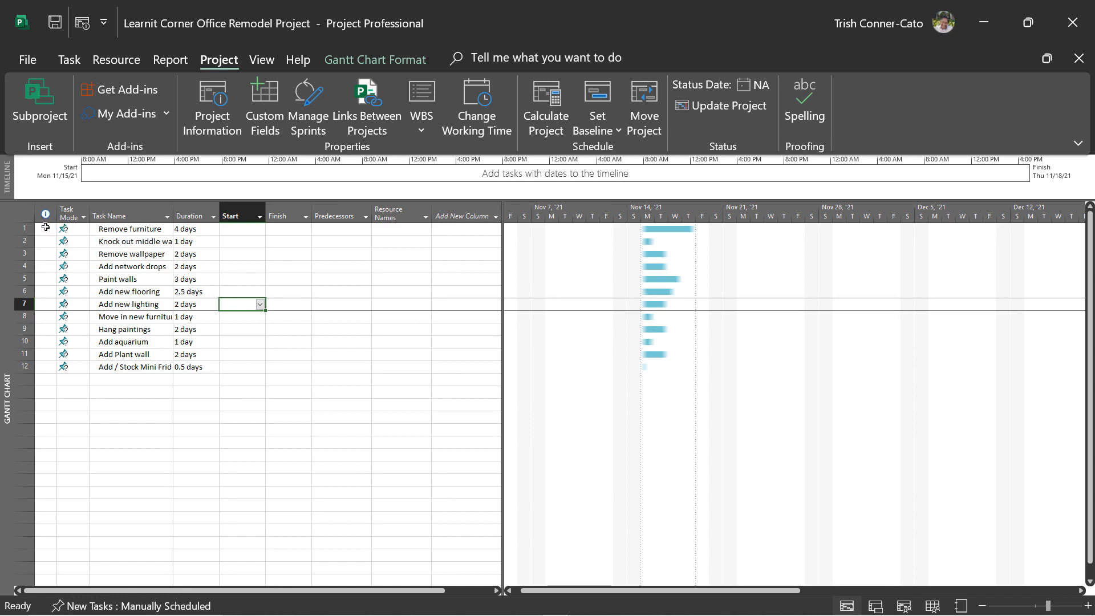
# - Switch all twelve corner office tasks to Auto Schedule, and save and close the project file
pyautogui.moveTo(23, 227); pyautogui.dragTo(16, 367)
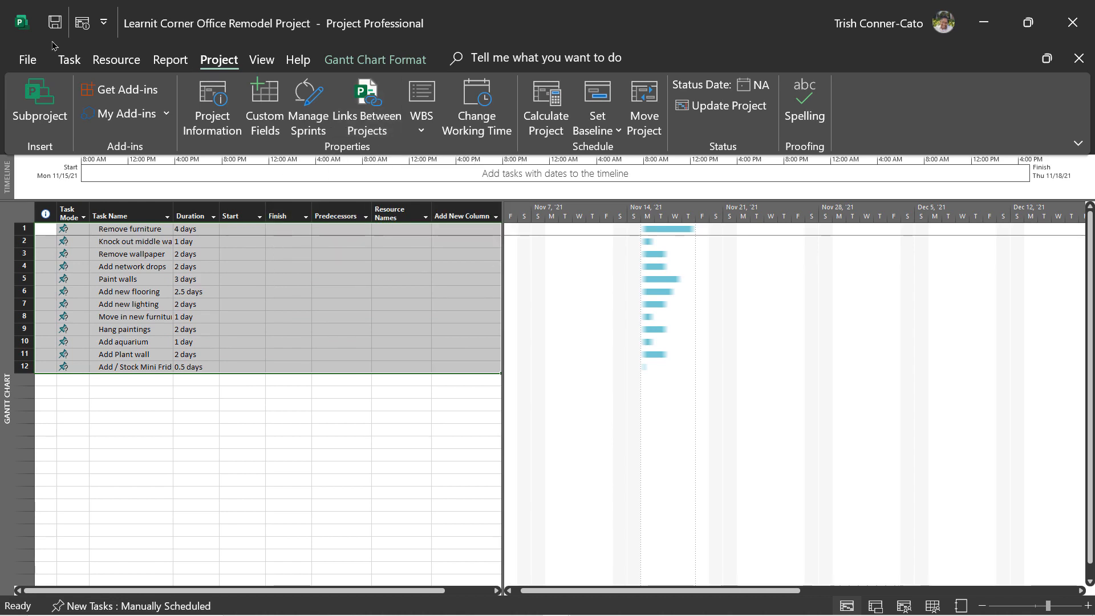
pyautogui.click(69, 59)
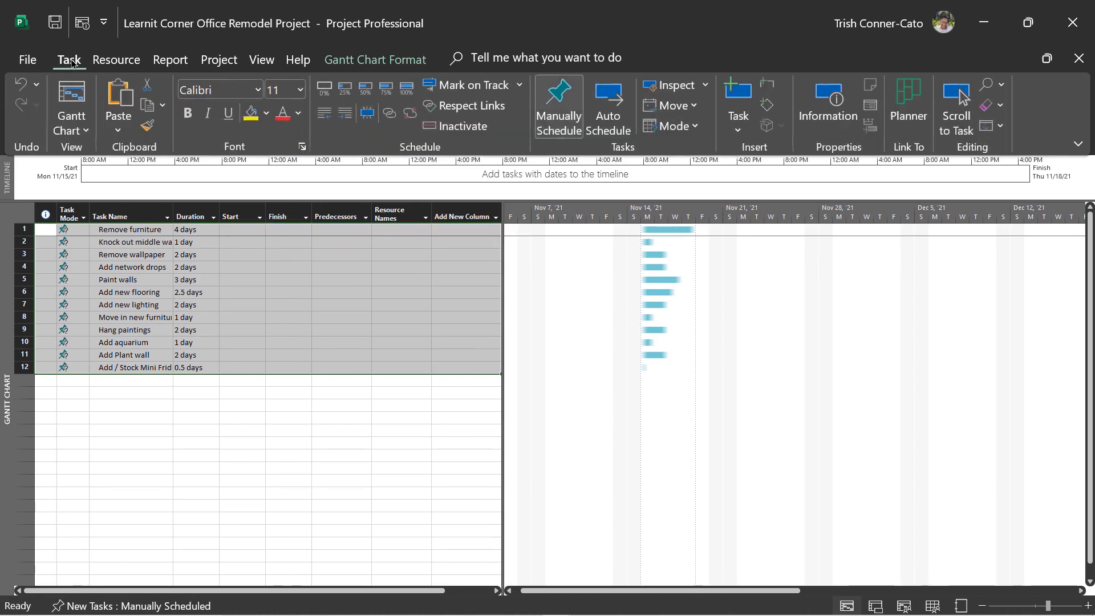
pyautogui.click(608, 127)
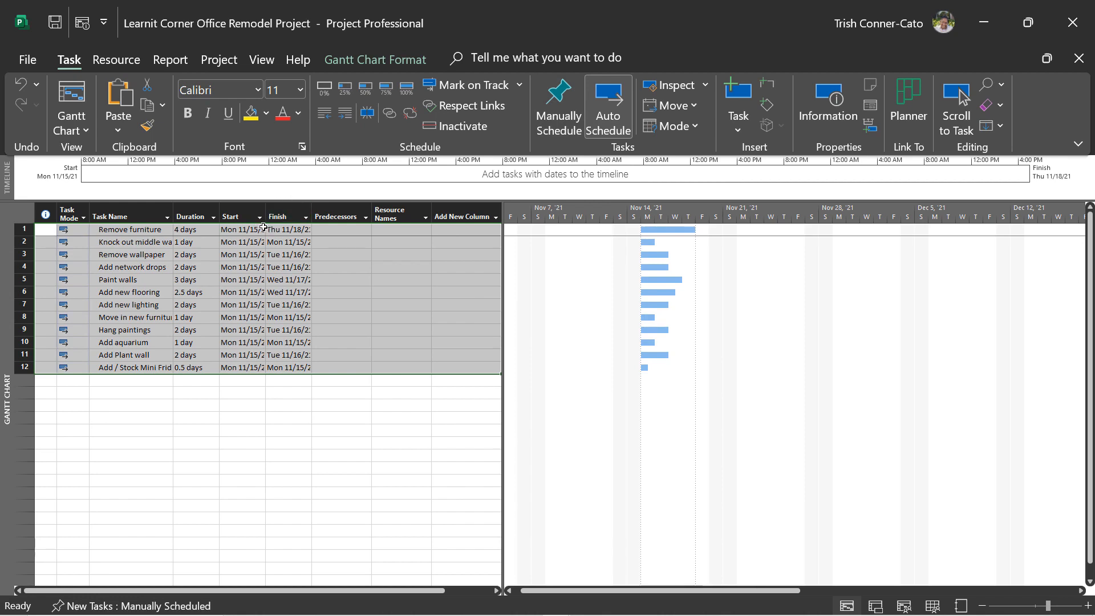
pyautogui.moveTo(264, 217); pyautogui.dragTo(268, 217)
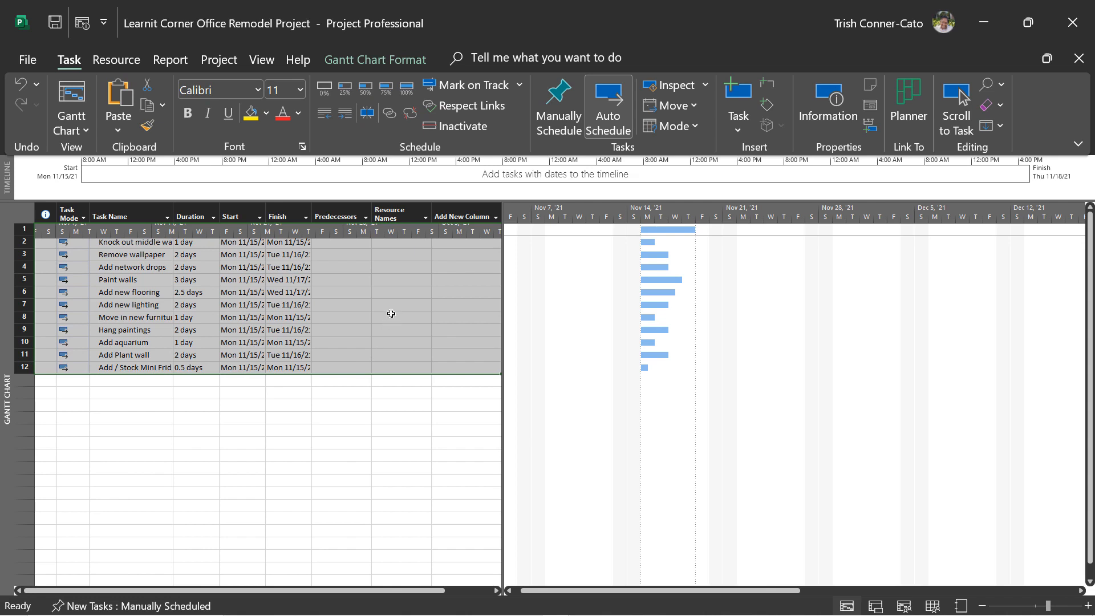
pyautogui.click(55, 24)
pyautogui.click(1079, 60)
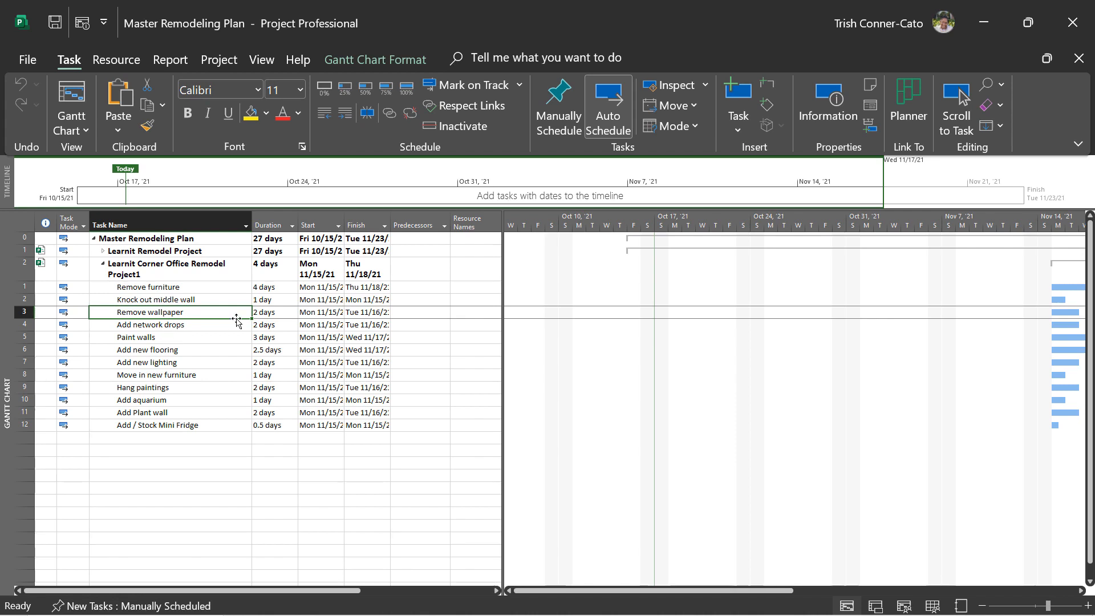
# - Set the Remove wallpaper task's duration to 3 days in the master plan, and save the changes to all linked projects
pyautogui.click(285, 314)
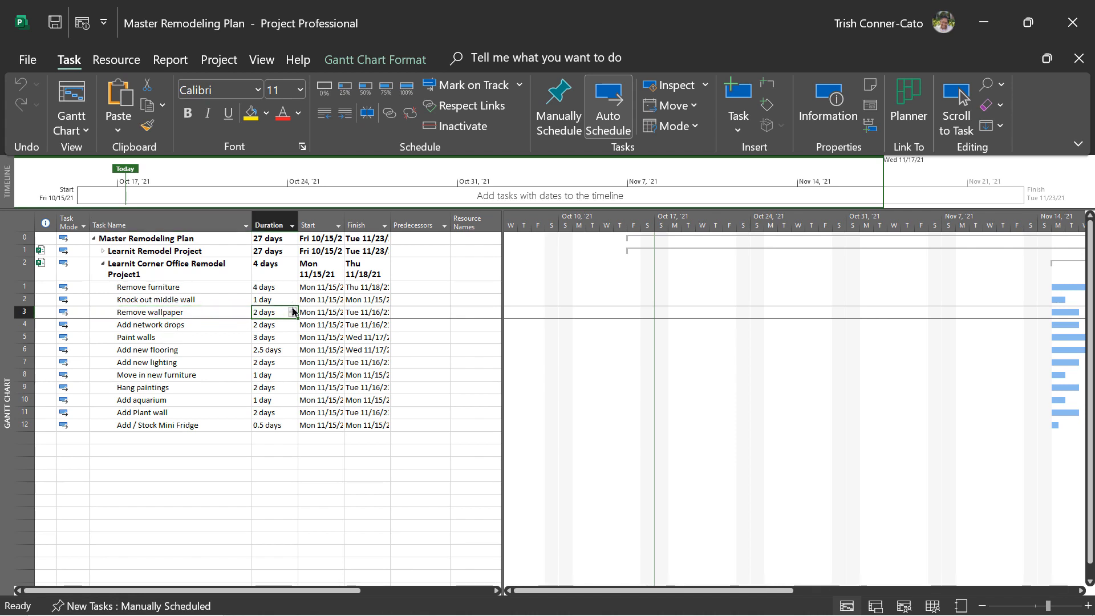
pyautogui.click(293, 309)
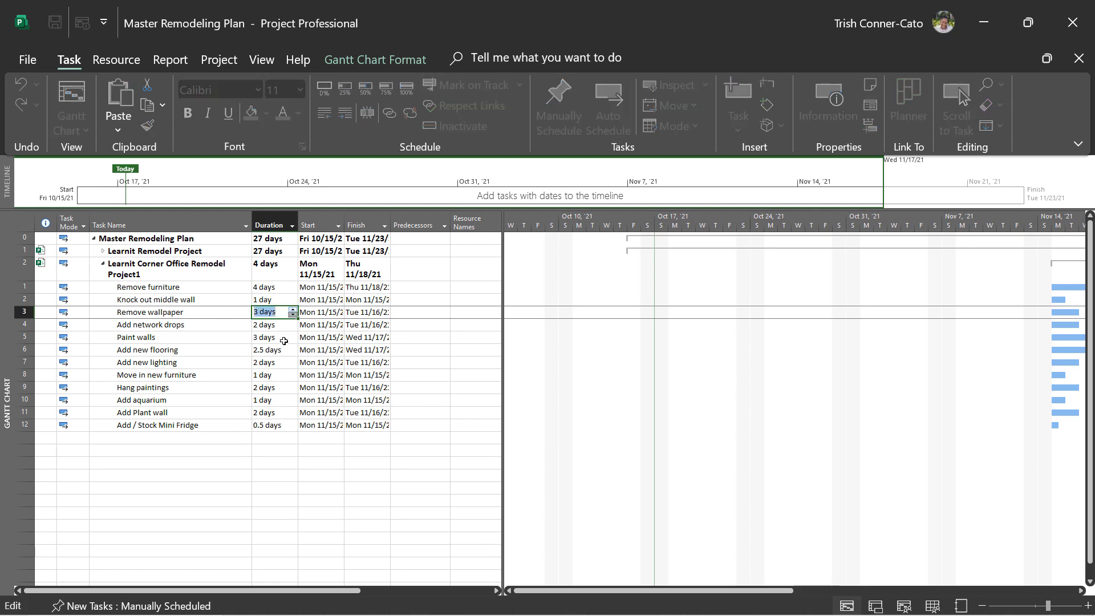
pyautogui.click(285, 337)
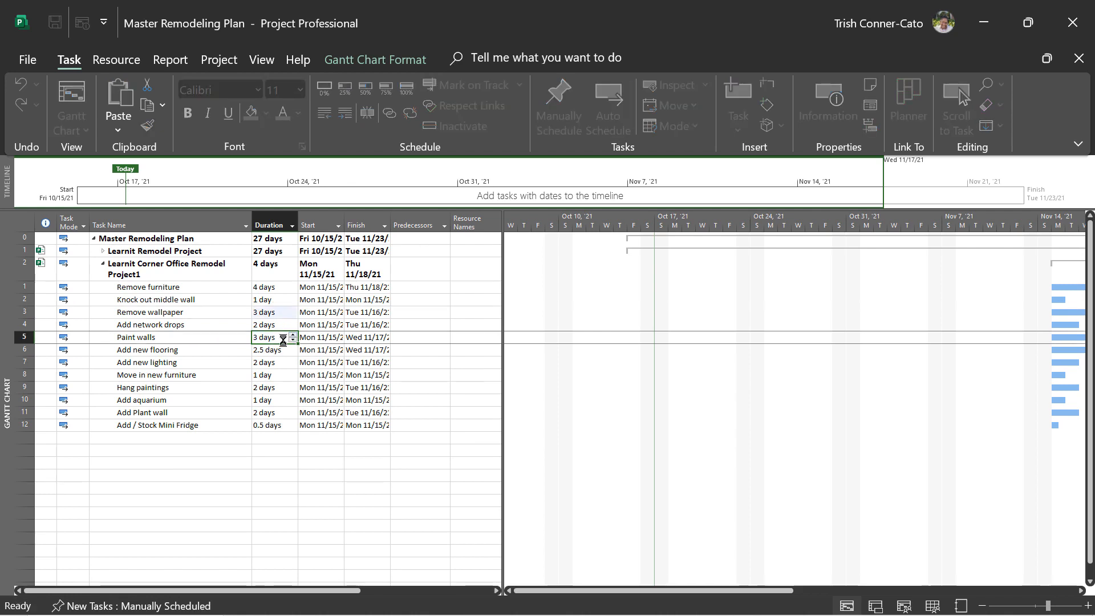
pyautogui.click(55, 23)
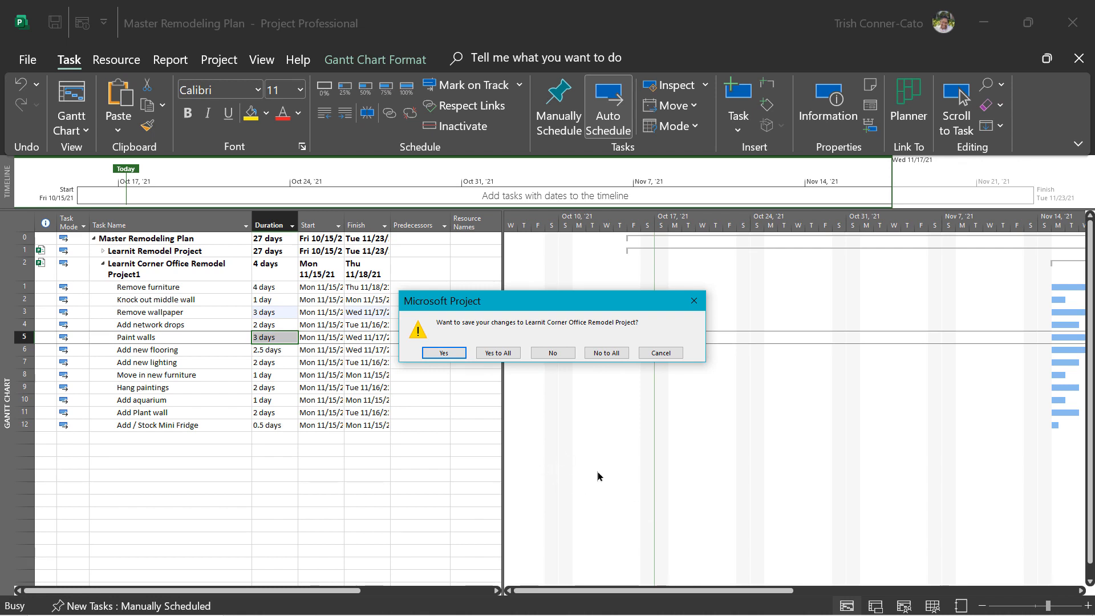
pyautogui.click(496, 352)
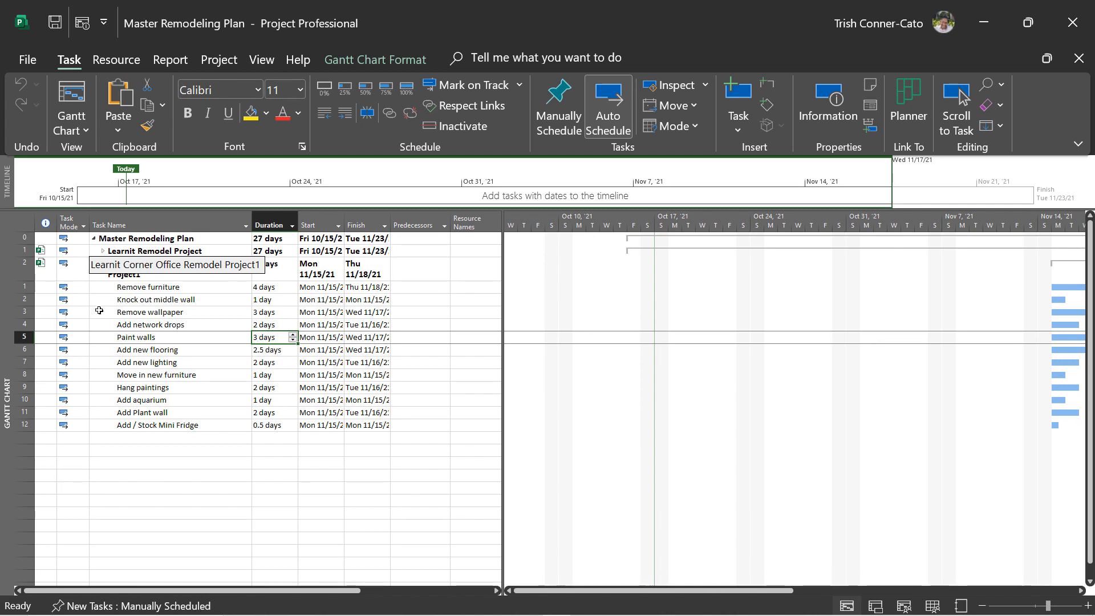
# - Switch to the Learnit Corner Office Remodel Project, and close it and the Master Remodeling Plan
pyautogui.hotkey('ctrl', 'F6')
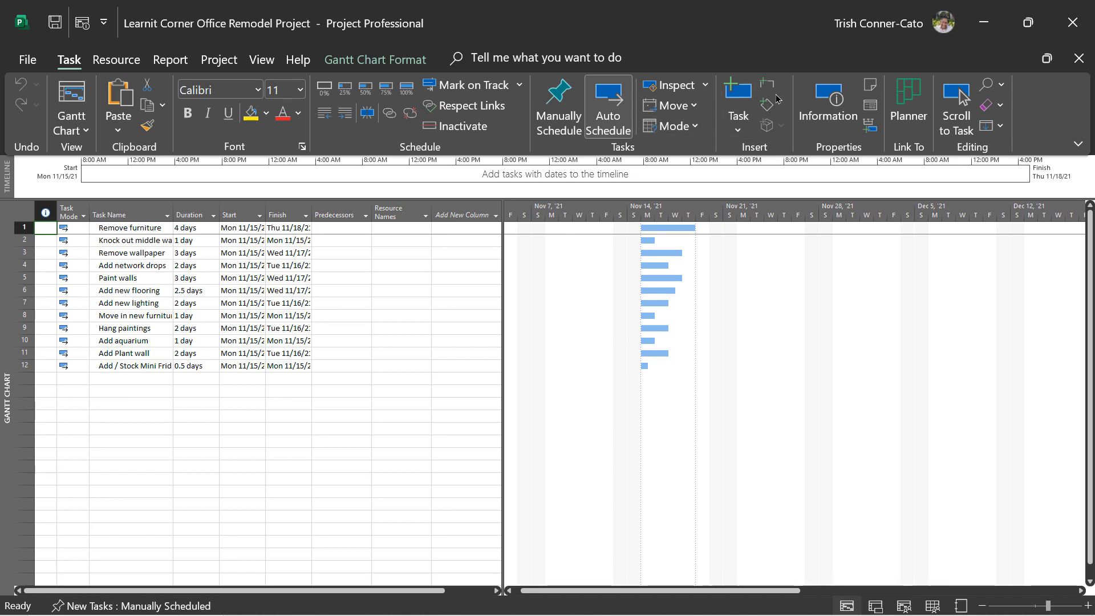
pyautogui.click(1074, 59)
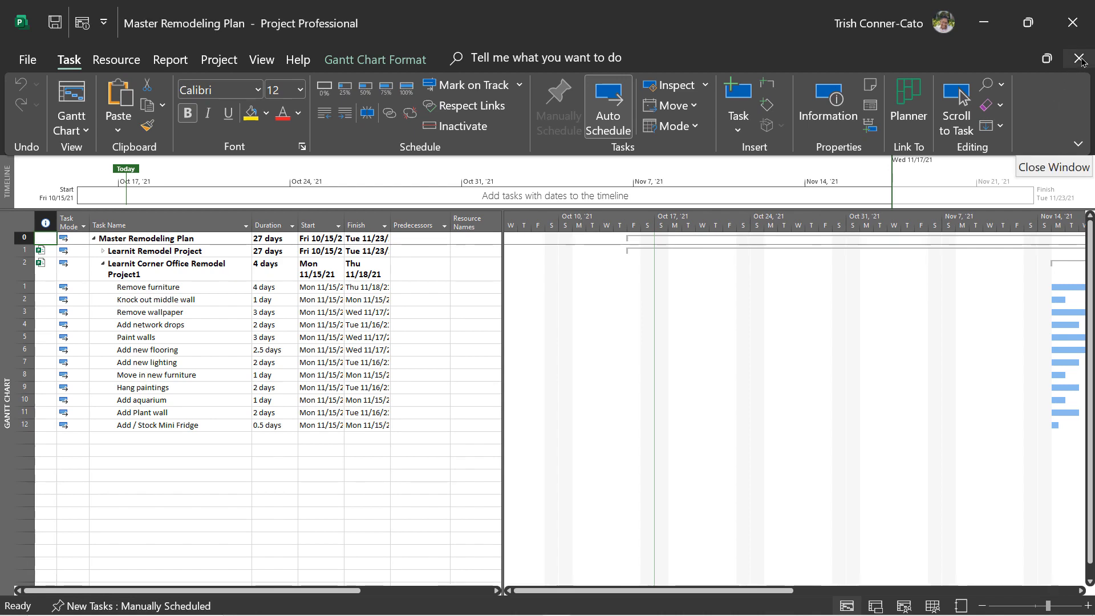
pyautogui.click(1079, 58)
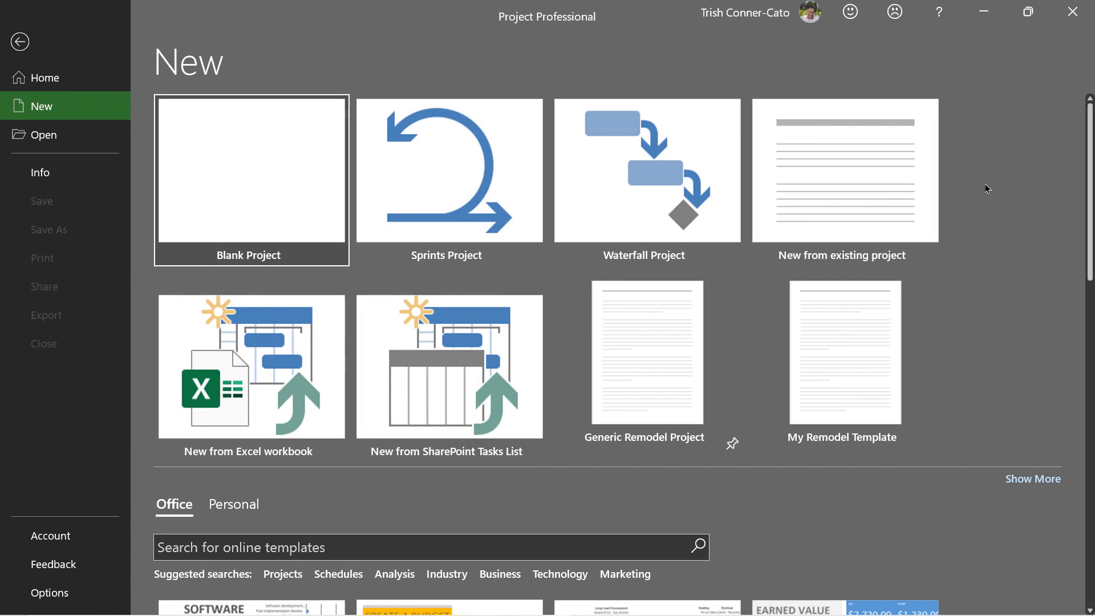
# - Switch to File Explorer and open the Resource Pool workbook from the Files for Video Description folder
pyautogui.click(983, 12)
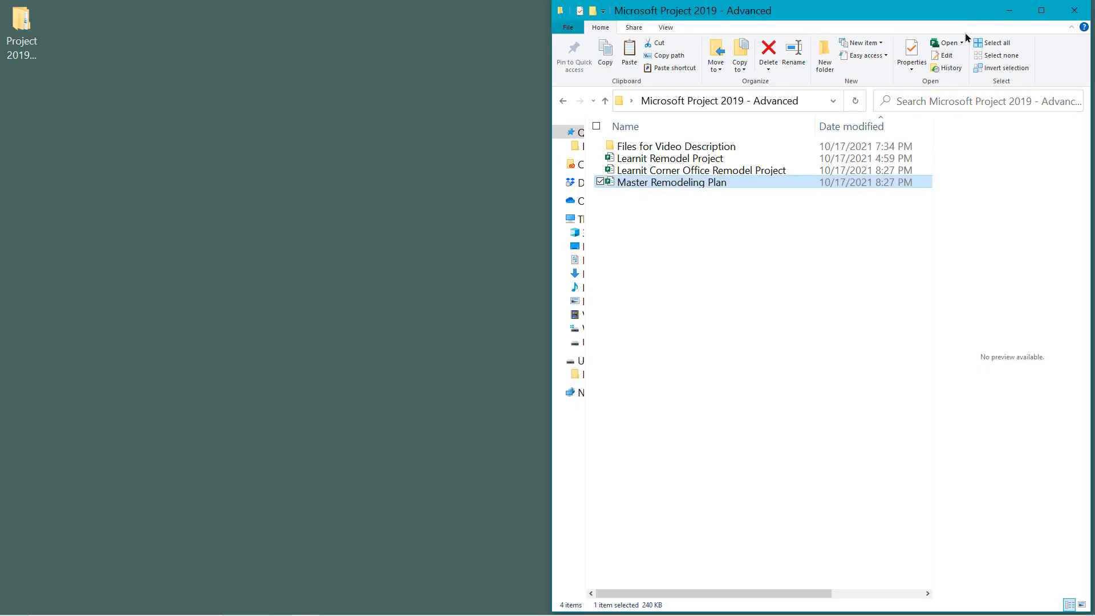
pyautogui.doubleClick(633, 147)
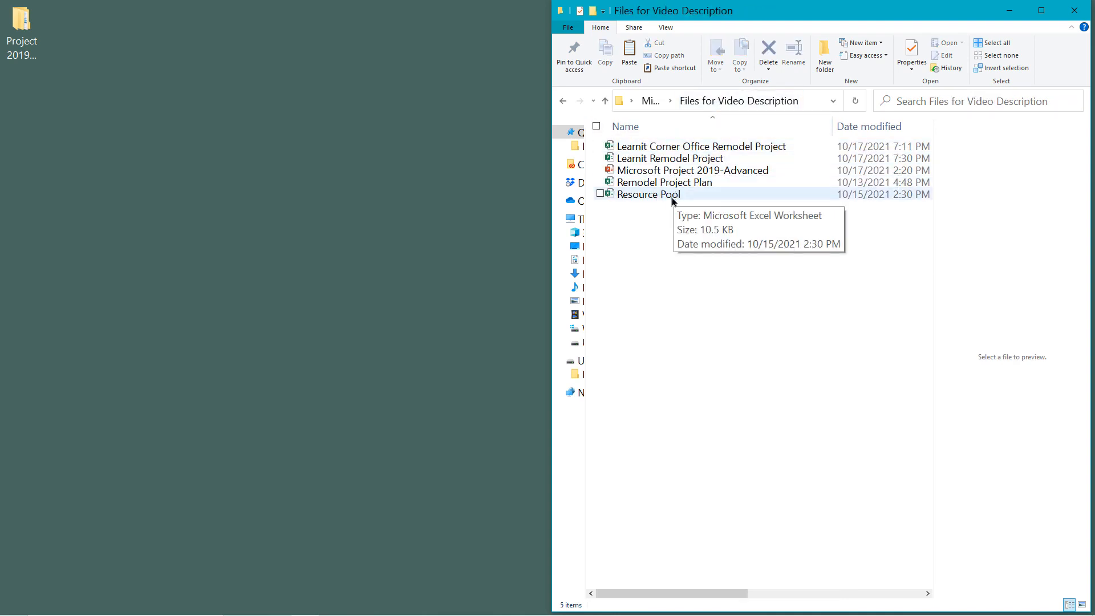
pyautogui.click(642, 198)
pyautogui.click(642, 197)
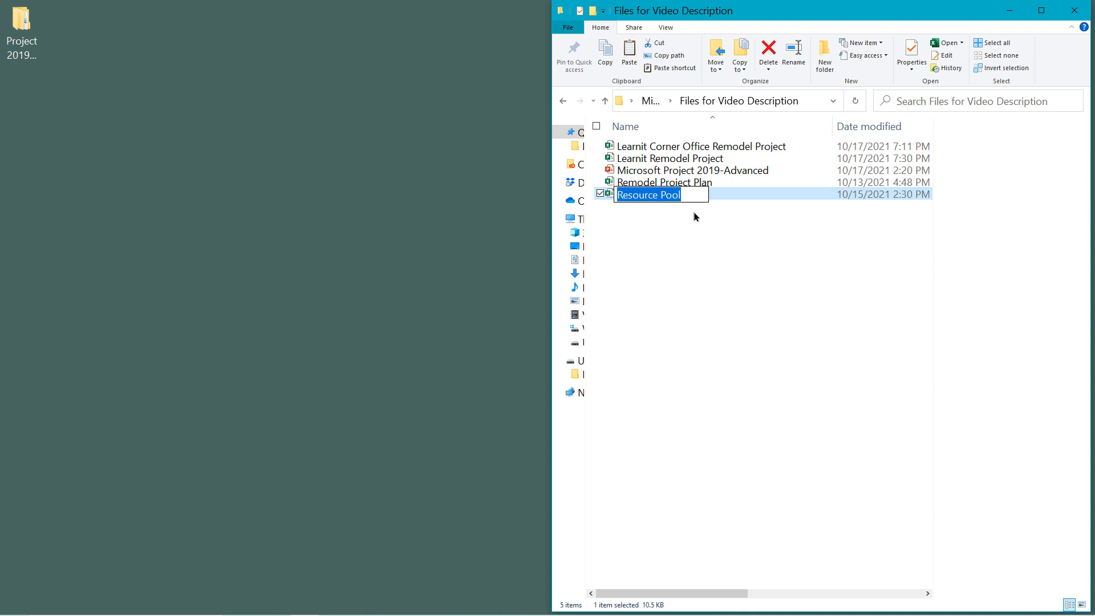
pyautogui.click(670, 217)
pyautogui.click(640, 196)
pyautogui.rightClick(640, 195)
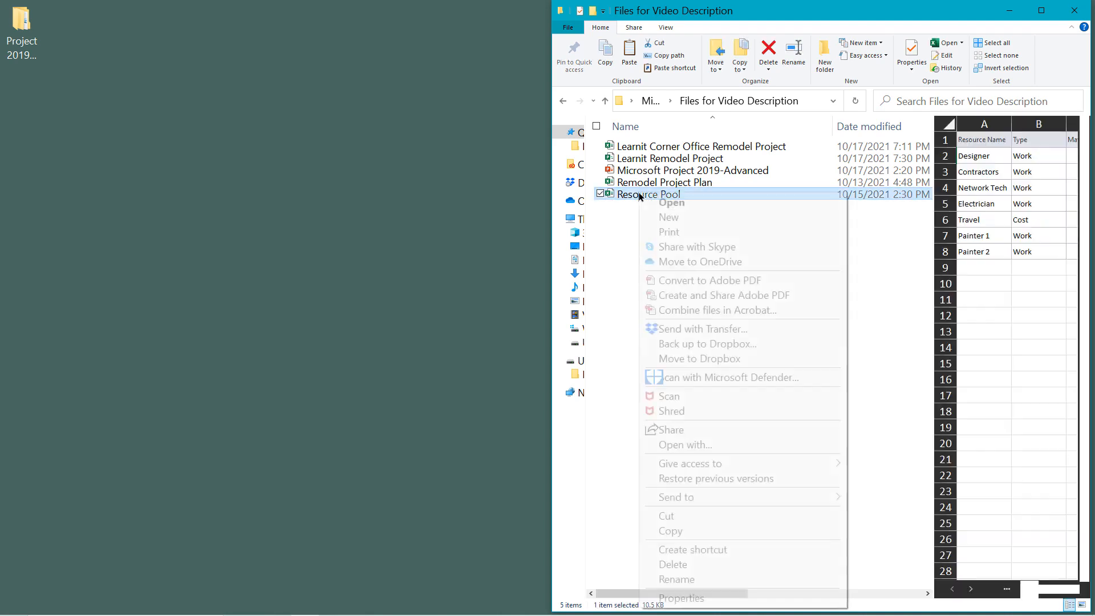
pyautogui.click(667, 204)
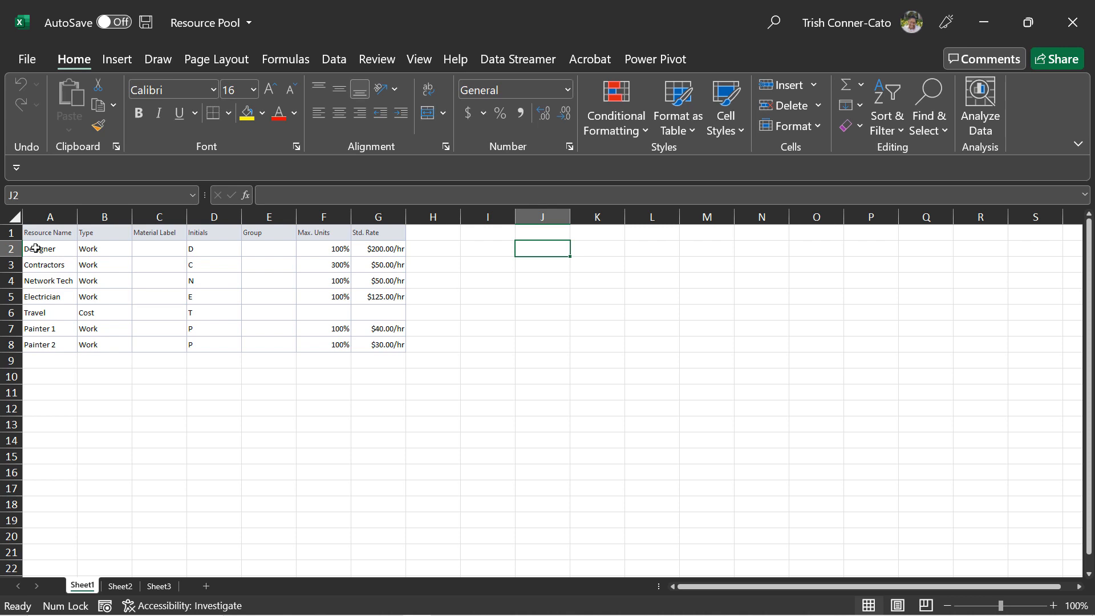
# - Copy the resource rows A2:G8 without the header row, and switch back to Microsoft Project
pyautogui.moveTo(35, 249); pyautogui.dragTo(387, 343)
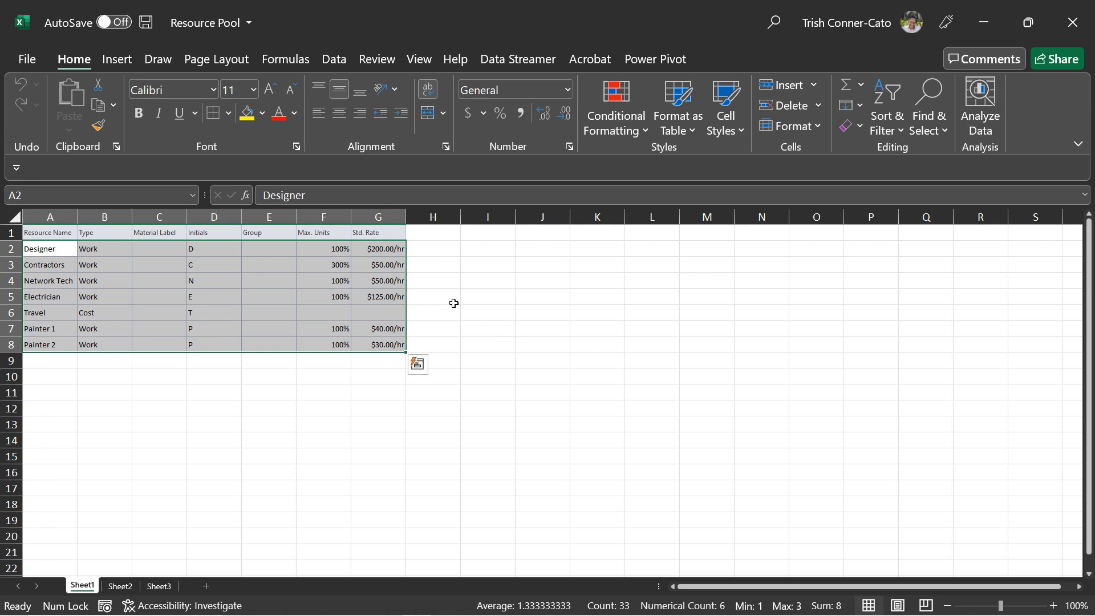
pyautogui.hotkey('ctrl', 'c')
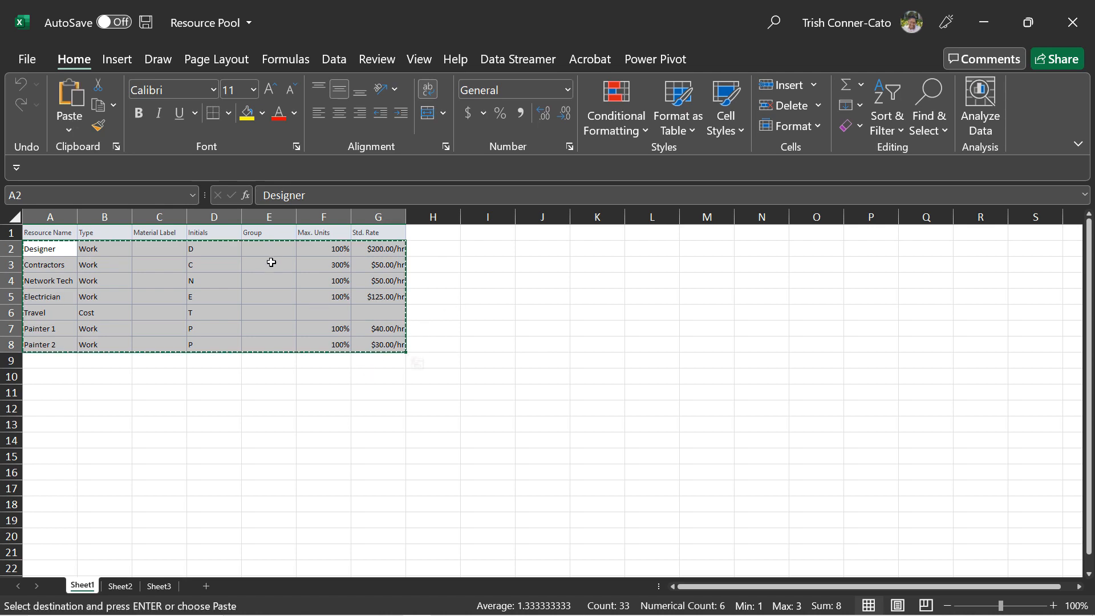
pyautogui.click(986, 23)
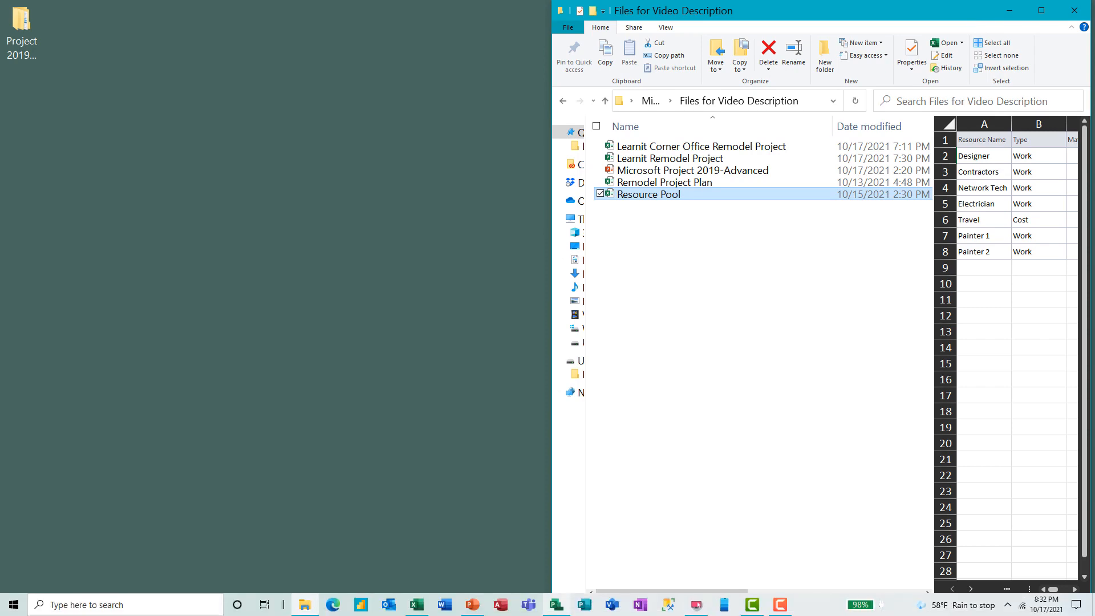
pyautogui.moveTo(556, 603)
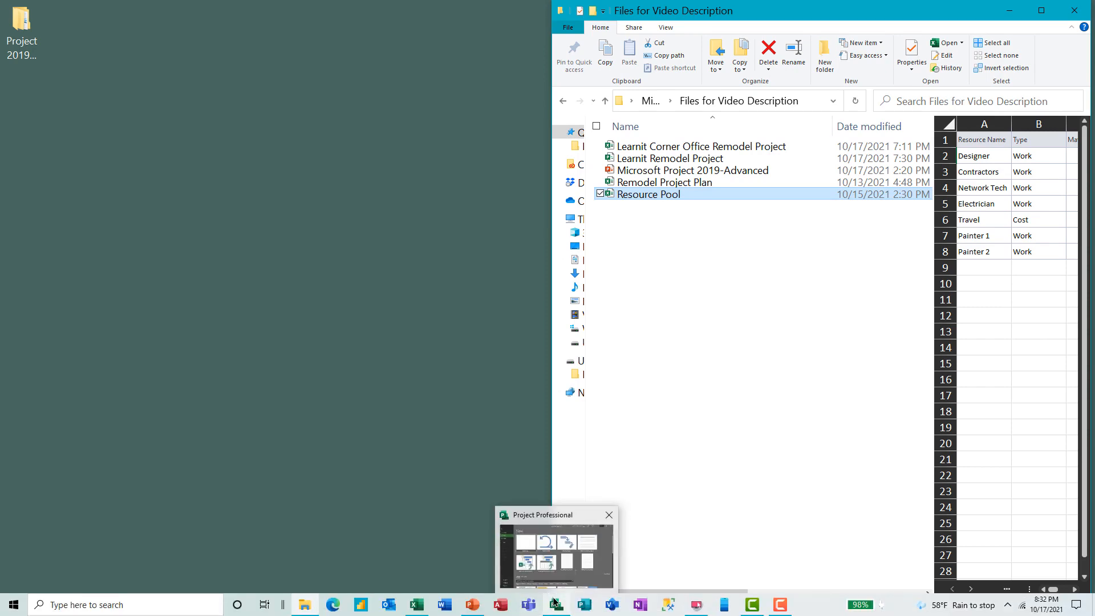
pyautogui.click(556, 553)
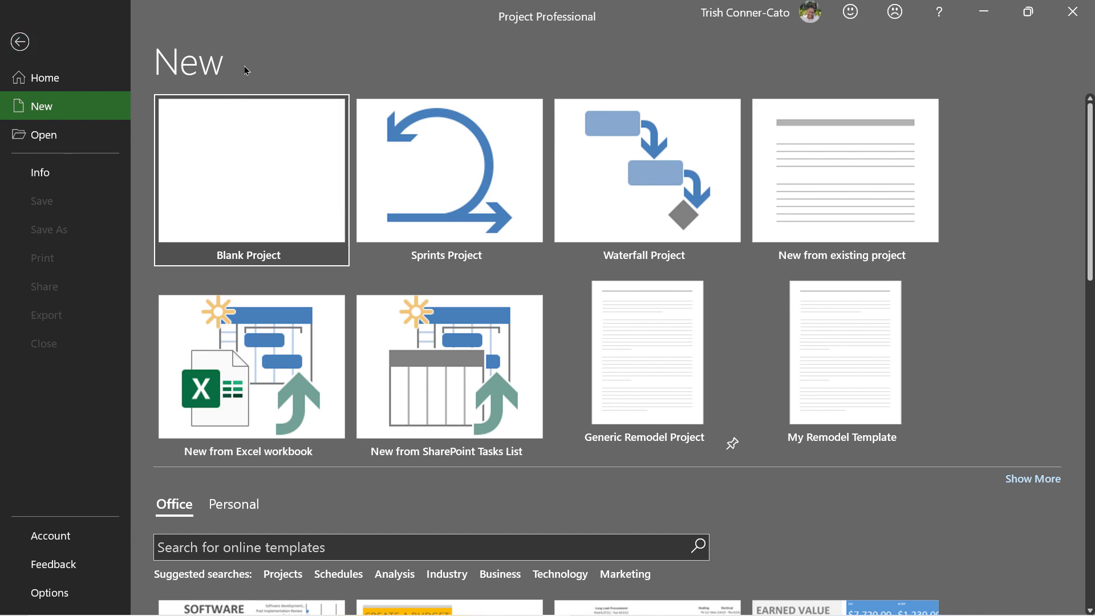
# - Create a blank project and paste the copied resources into its Resource Sheet, starting at the first resource name
pyautogui.click(243, 170)
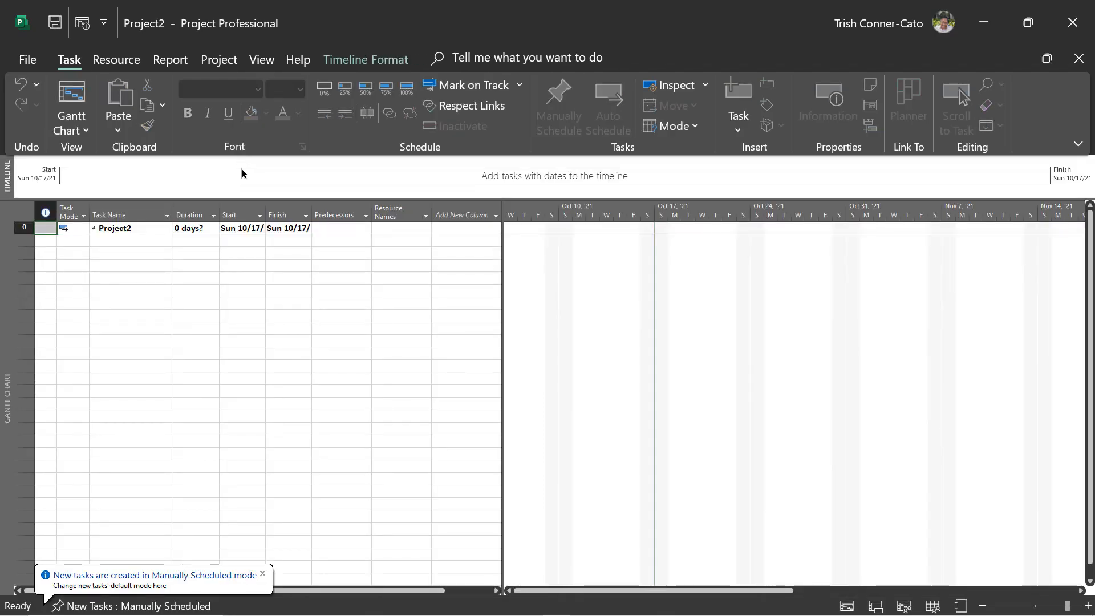
pyautogui.rightClick(6, 309)
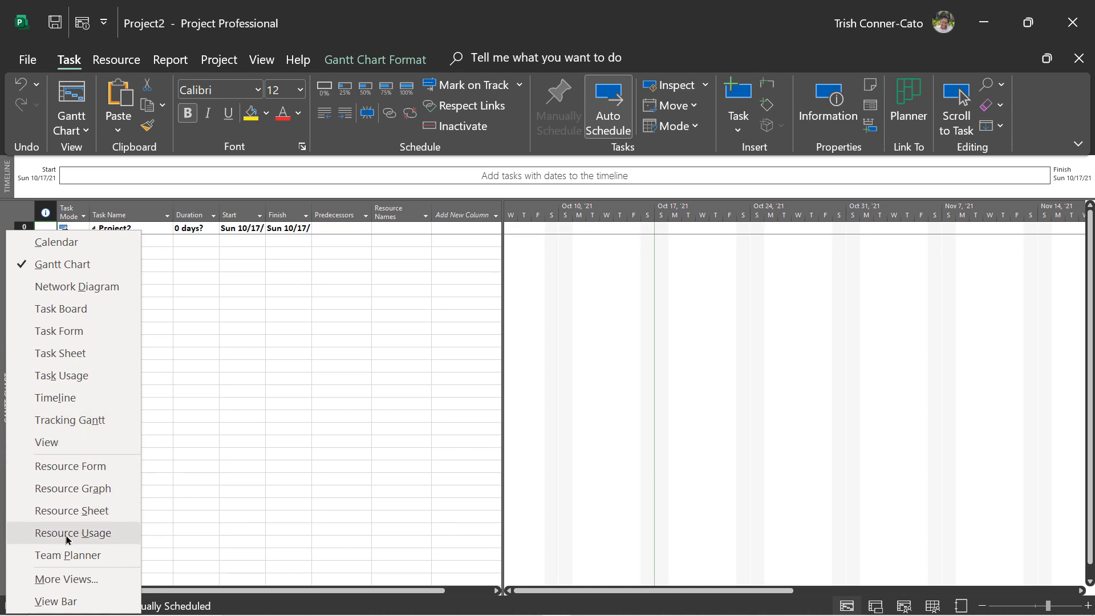
pyautogui.click(74, 512)
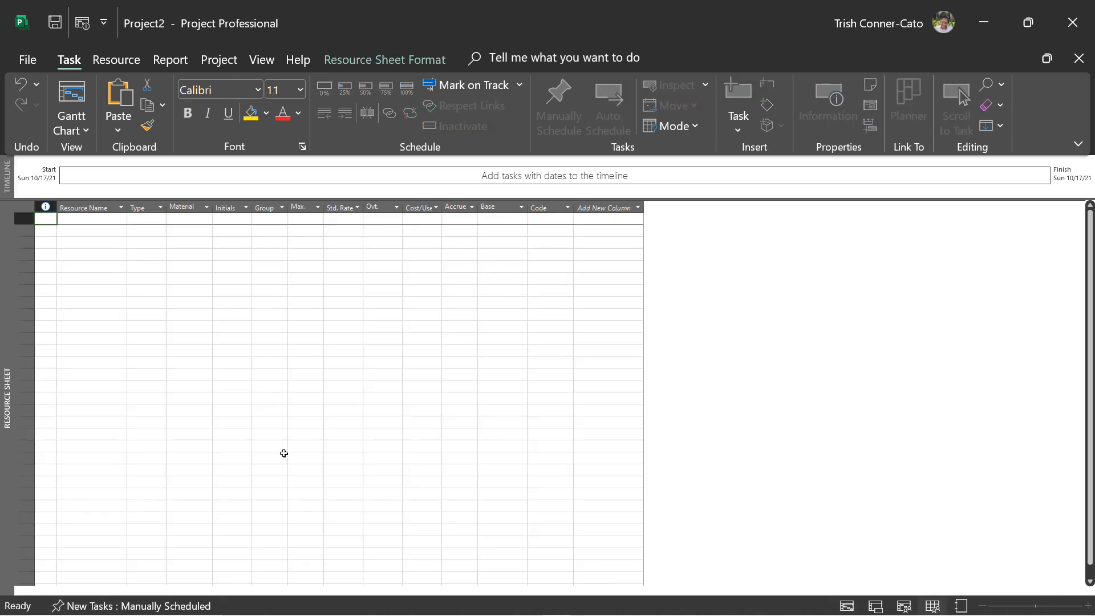
pyautogui.click(81, 222)
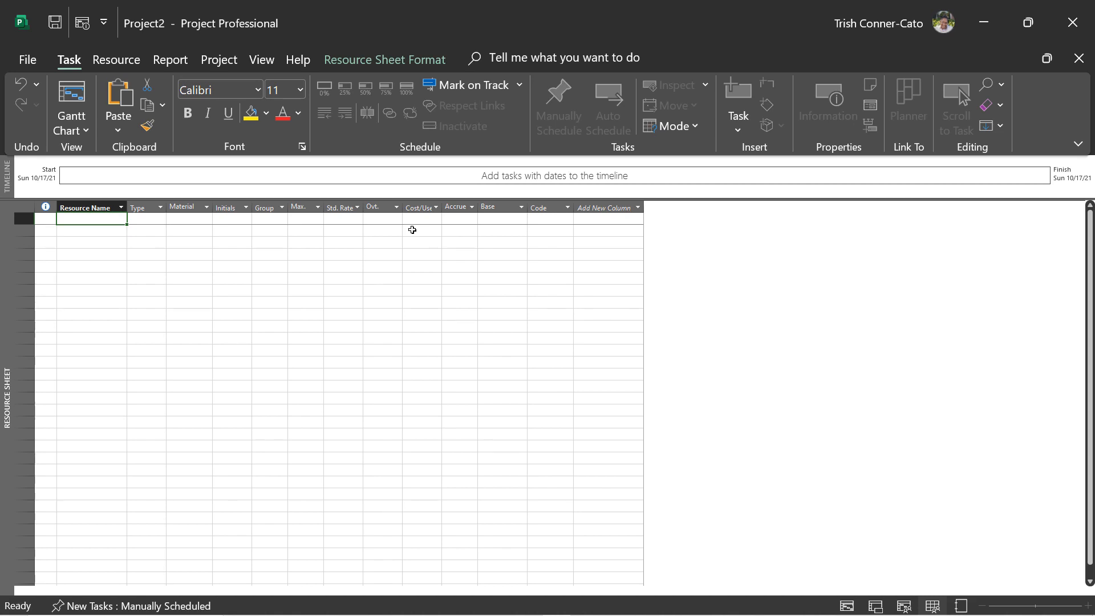
pyautogui.hotkey('ctrl', 'v')
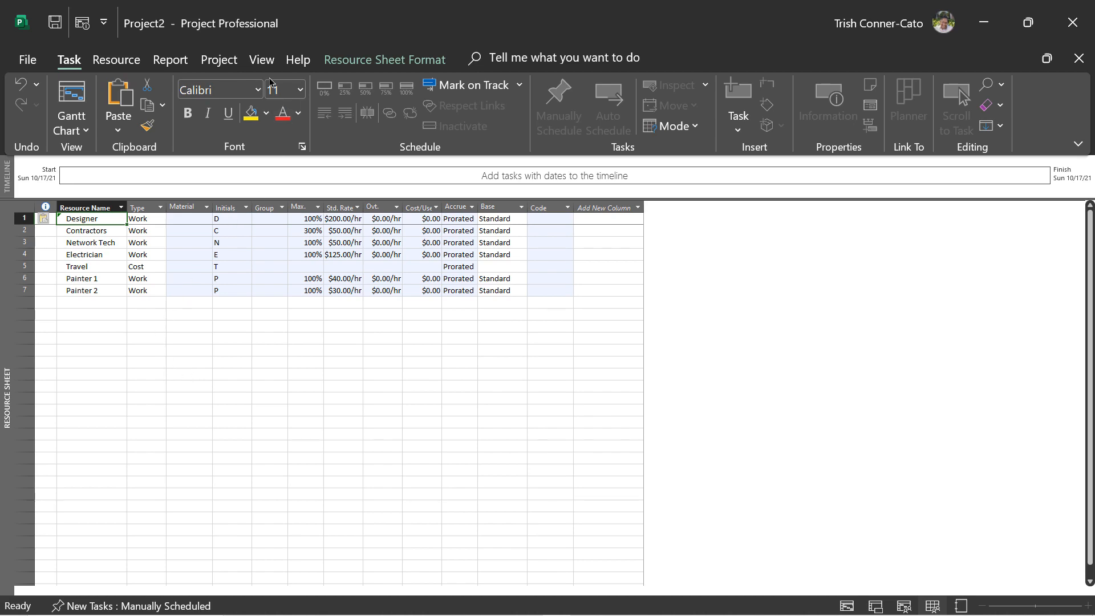
# - Save the project as Remodel Resource Pool in the Microsoft Project 2019 - Advanced folder on the Desktop
pyautogui.click(57, 23)
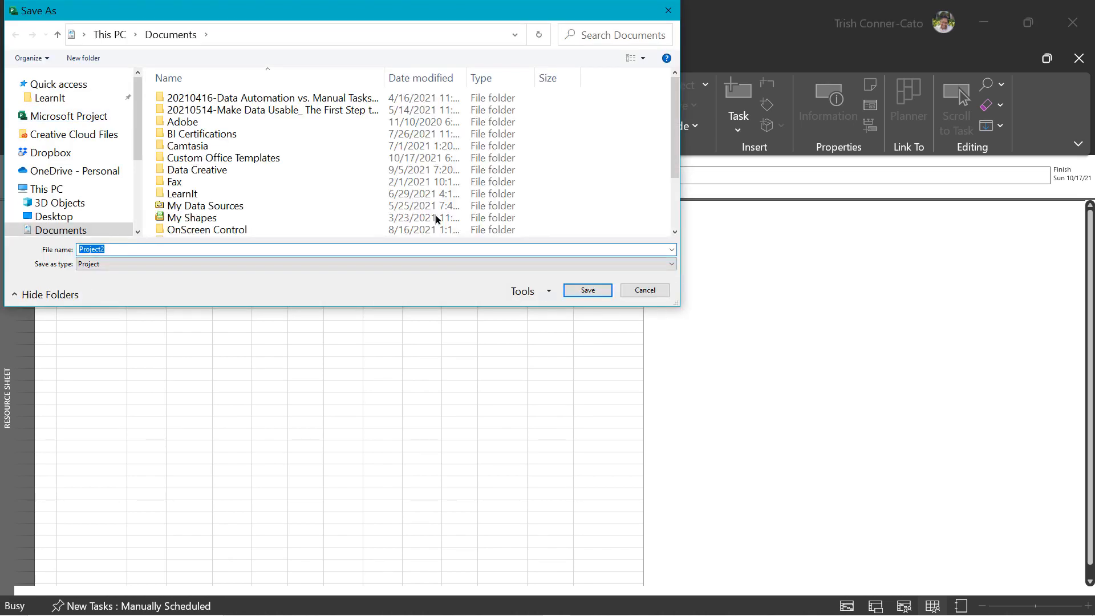
pyautogui.click(66, 221)
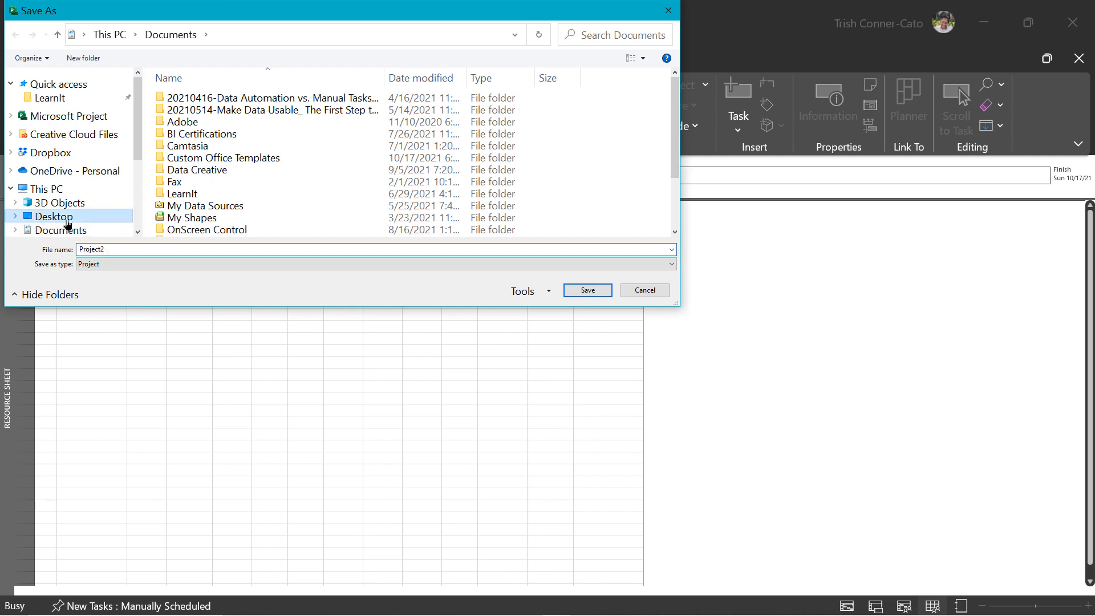
pyautogui.click(285, 114)
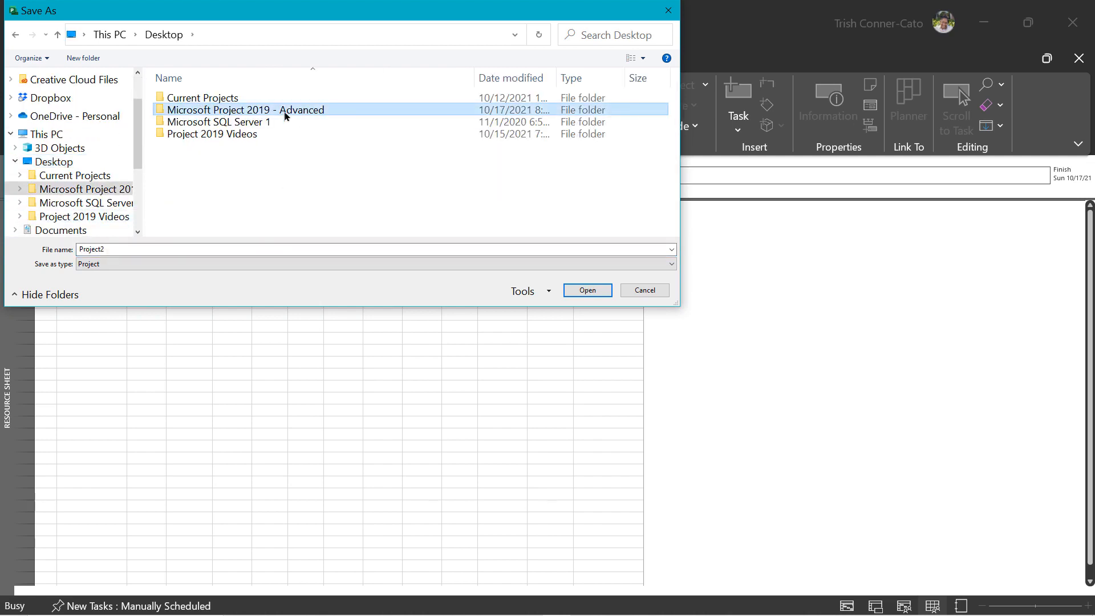
pyautogui.doubleClick(285, 114)
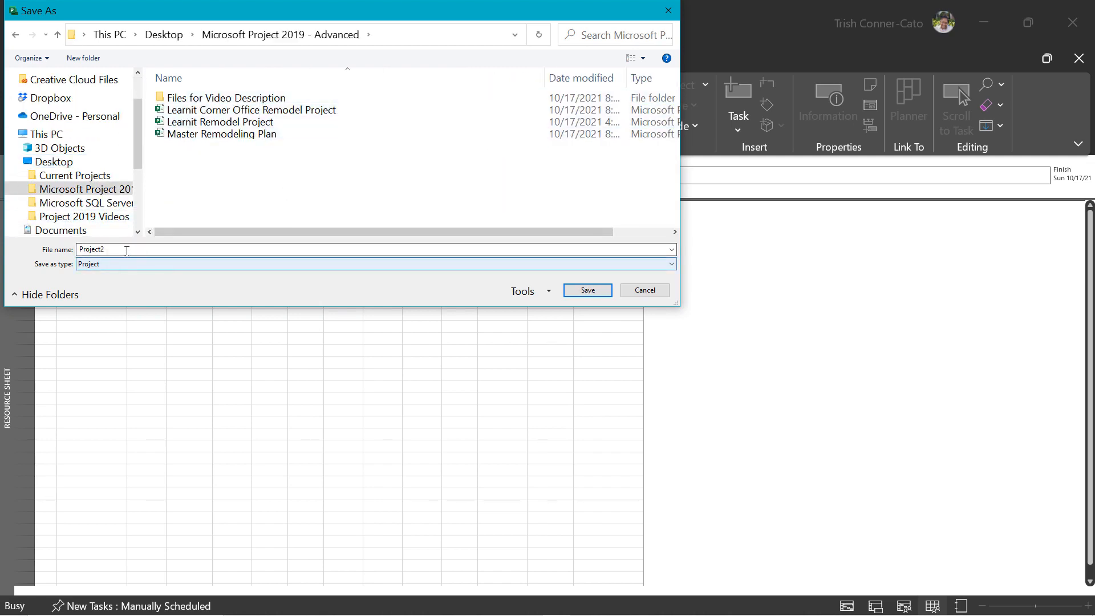
pyautogui.doubleClick(126, 250)
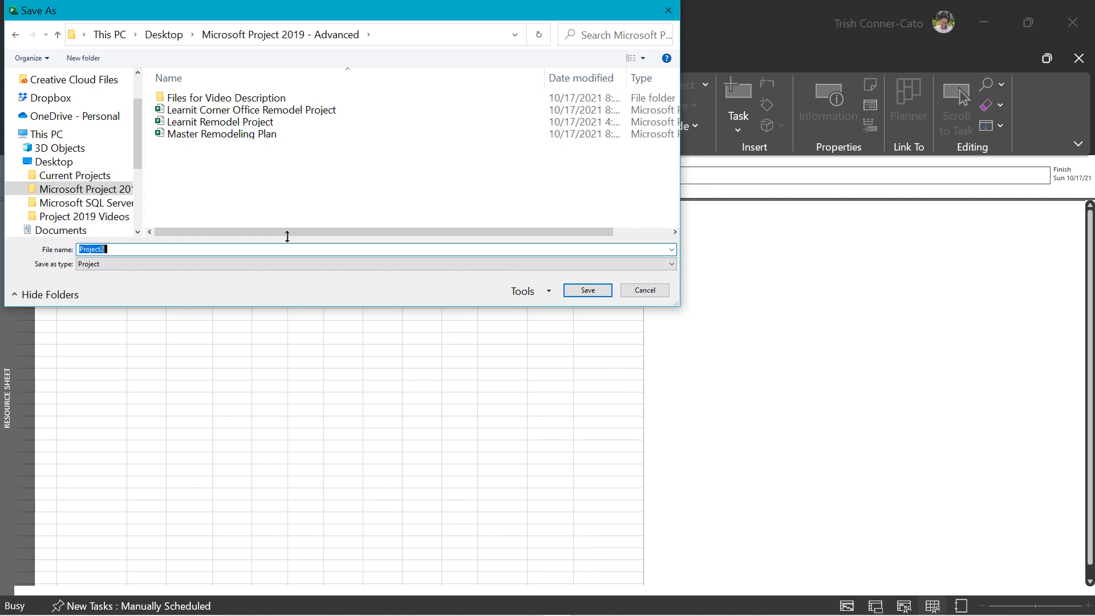
pyautogui.write('Remodel Resource Pool')
pyautogui.click(587, 290)
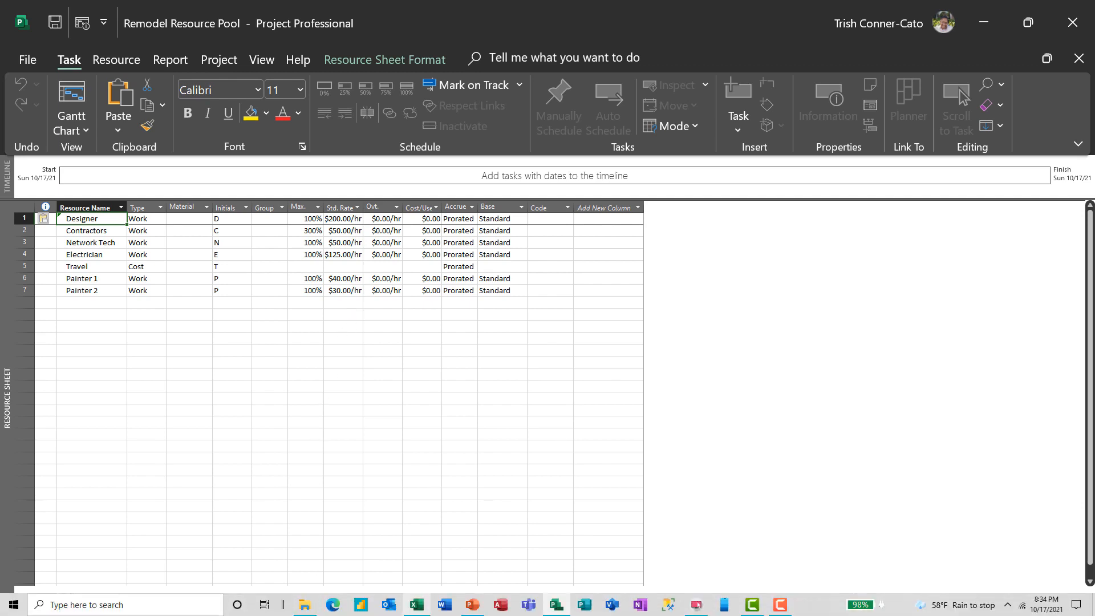
# - Open Learnit Remodel Project from File Explorer and set it to use resources from Remodel Resource Pool, with the pool taking precedence
pyautogui.click(305, 606)
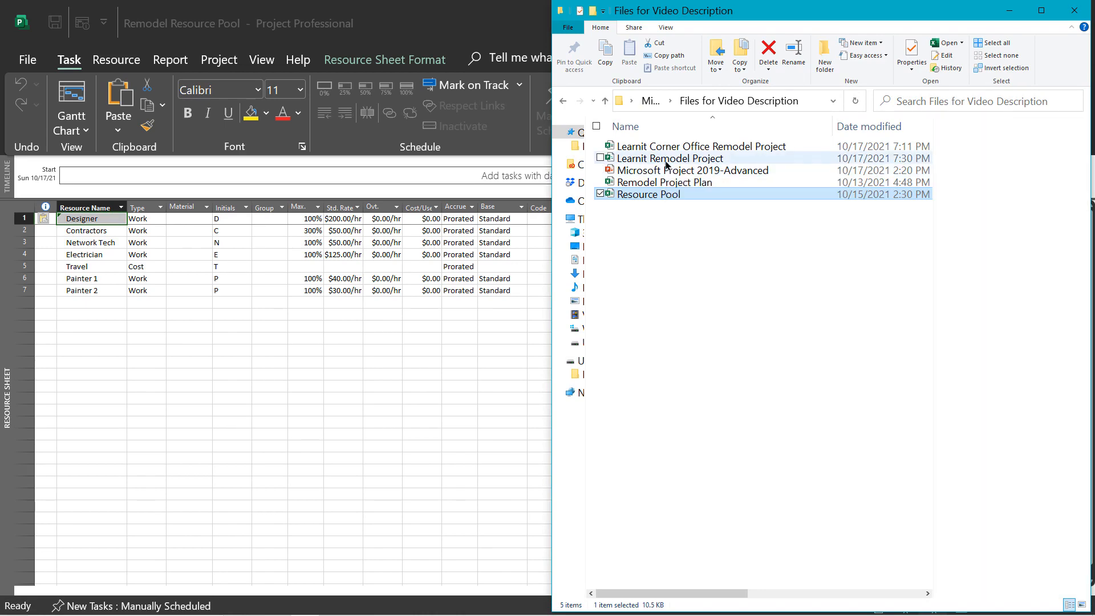
pyautogui.doubleClick(666, 162)
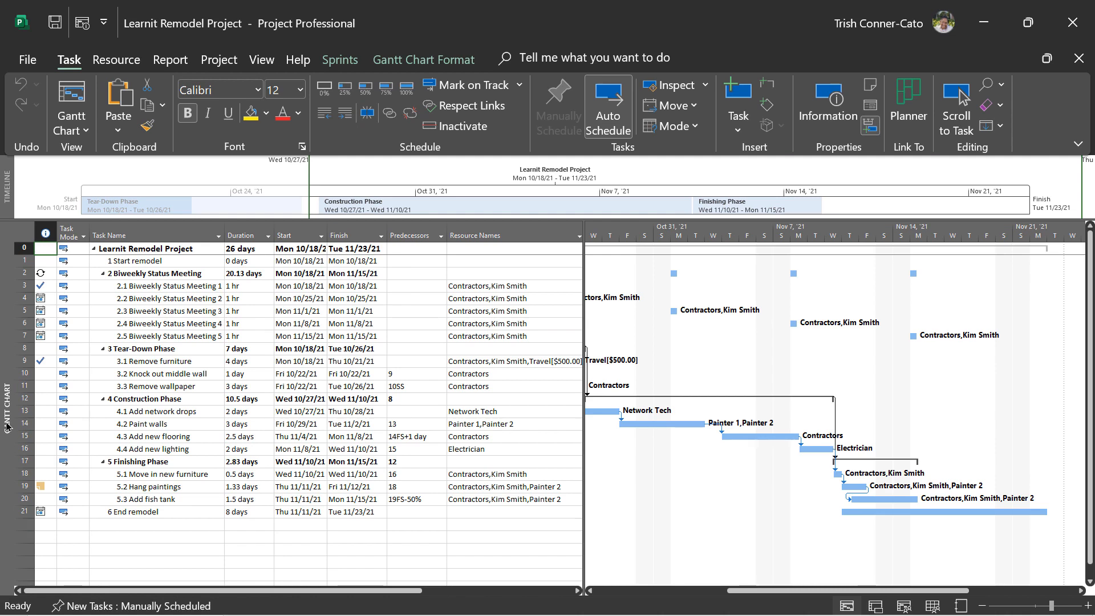
pyautogui.click(137, 65)
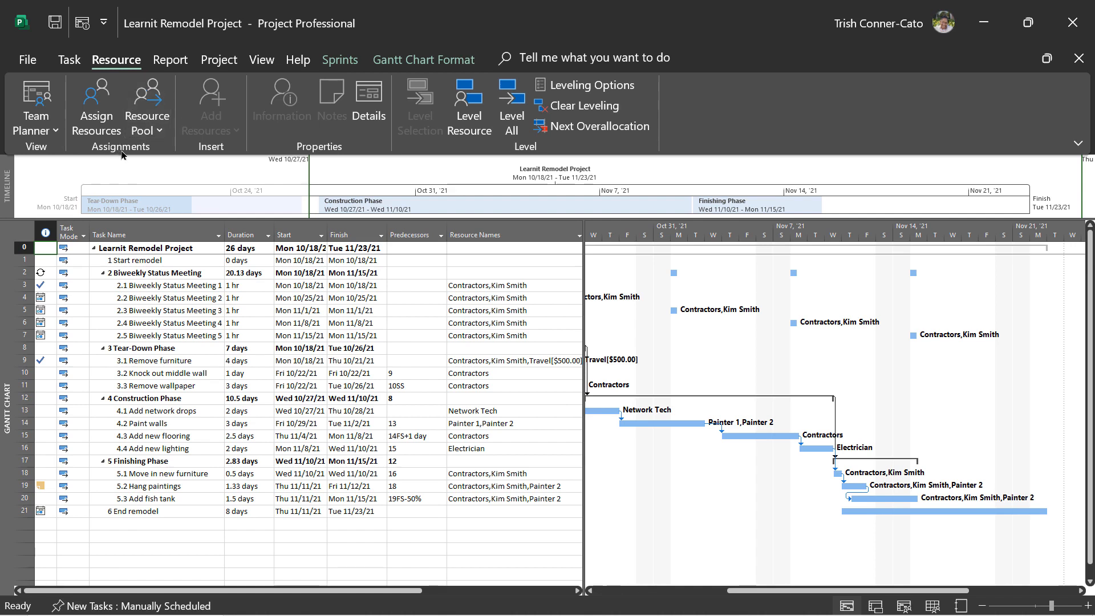
pyautogui.click(160, 114)
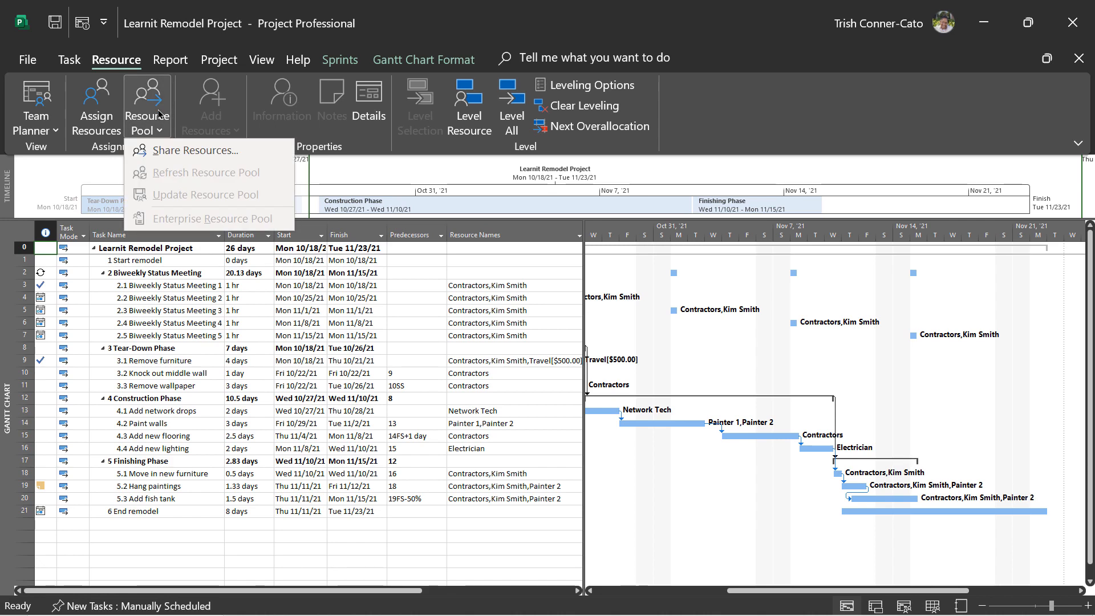
pyautogui.click(171, 151)
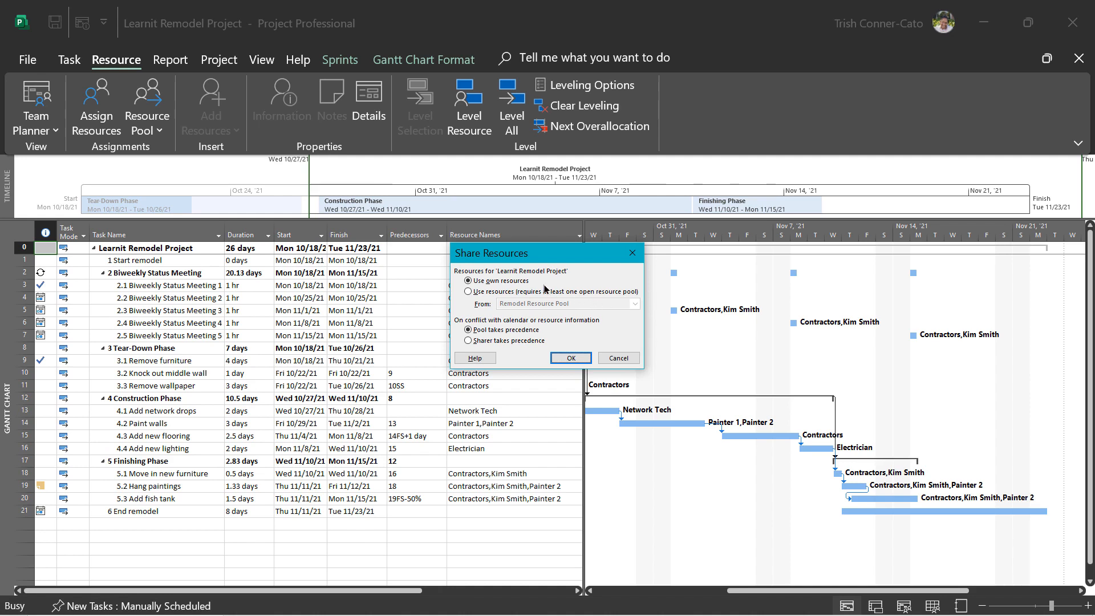
pyautogui.click(468, 292)
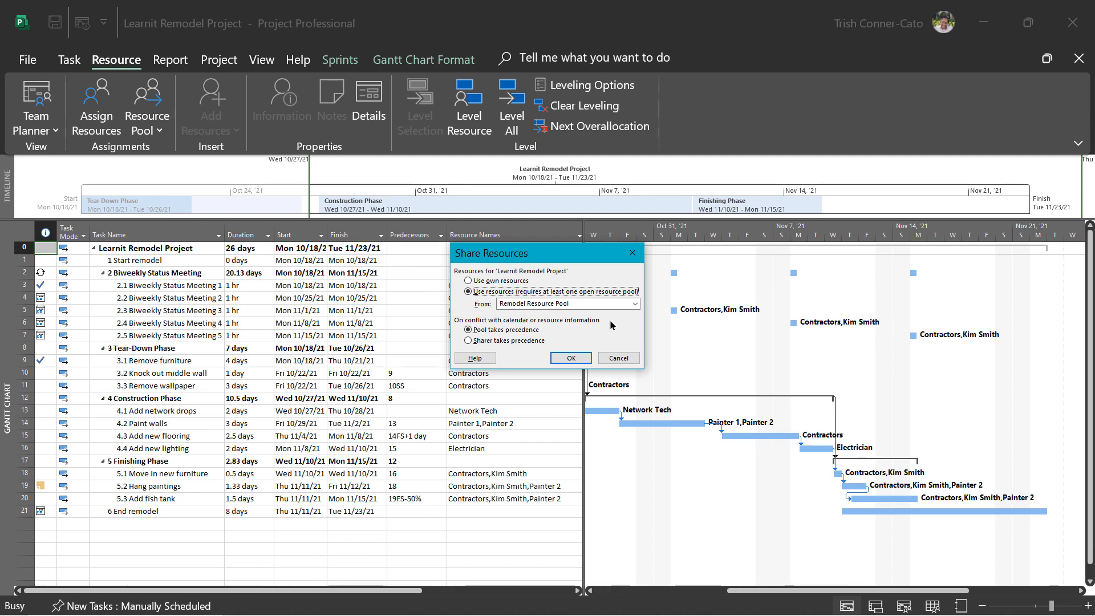
pyautogui.click(571, 358)
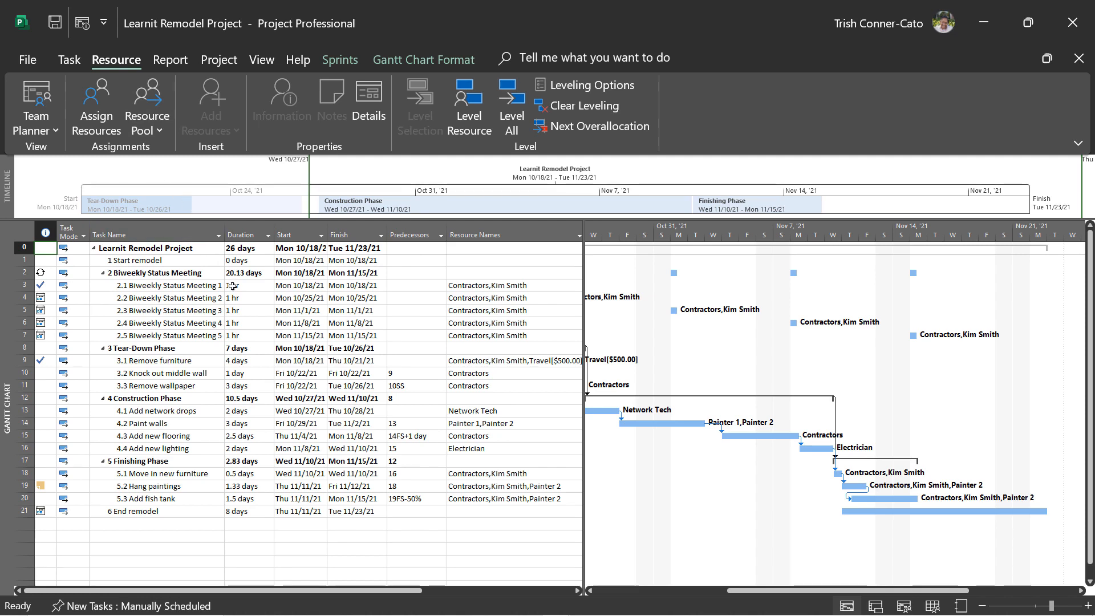
# - Open Learnit Corner Office Remodel Project from the Microsoft Project 2019 - Advanced folder in File Explorer and display its Resource Sheet
pyautogui.moveTo(462, 610)
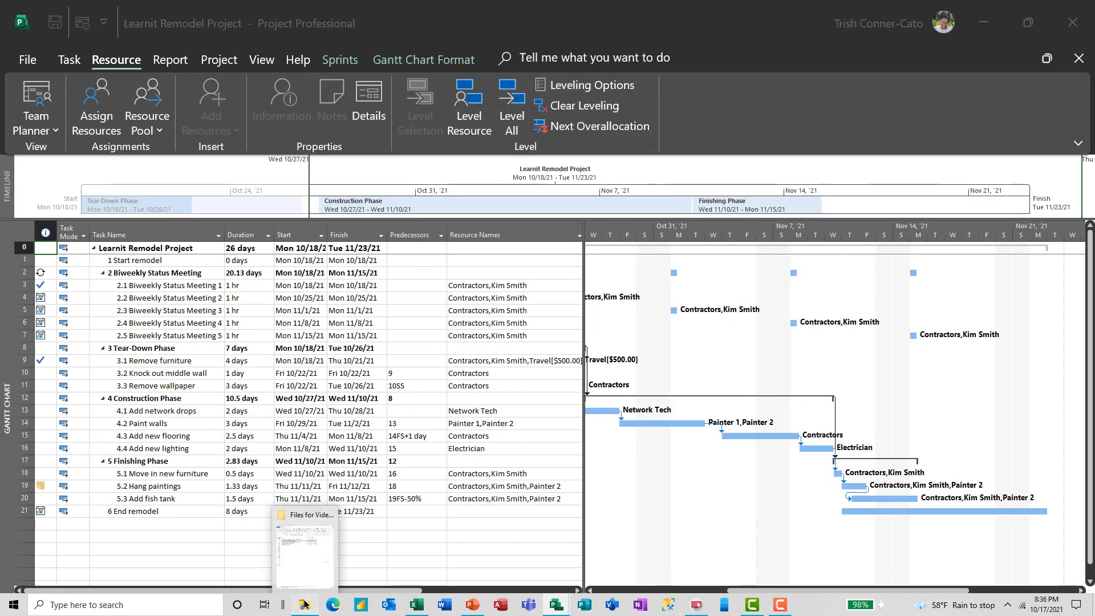
pyautogui.click(305, 604)
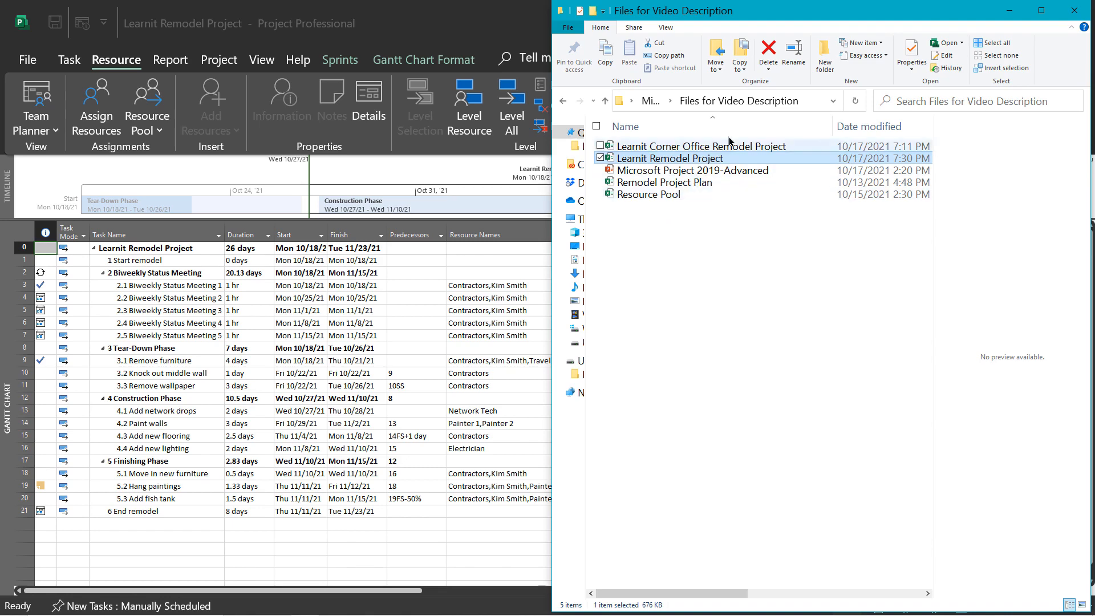
pyautogui.click(650, 101)
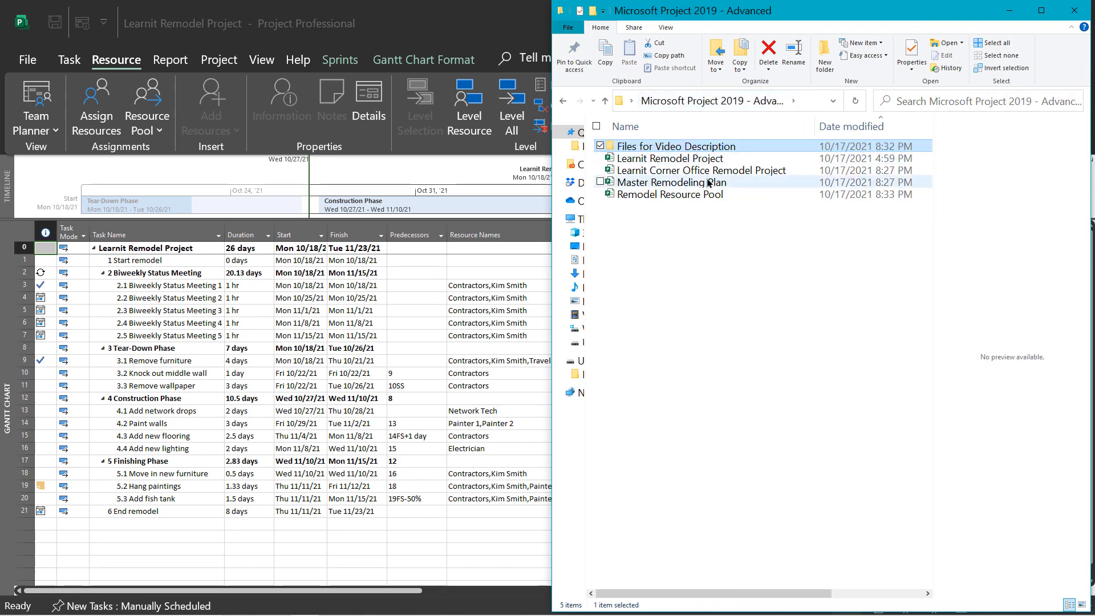
pyautogui.doubleClick(679, 171)
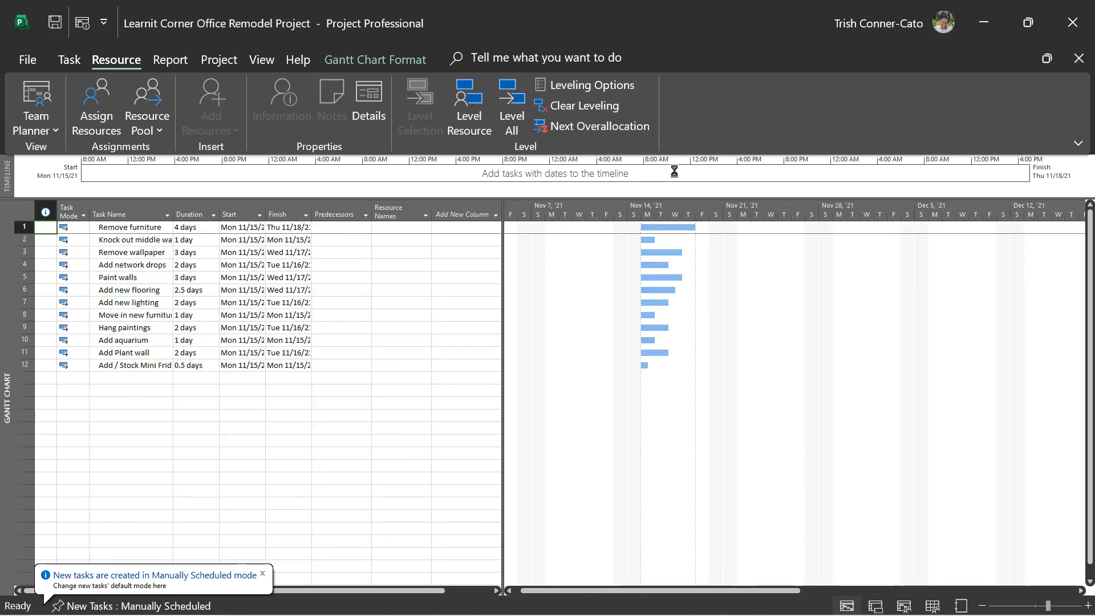
pyautogui.rightClick(2, 344)
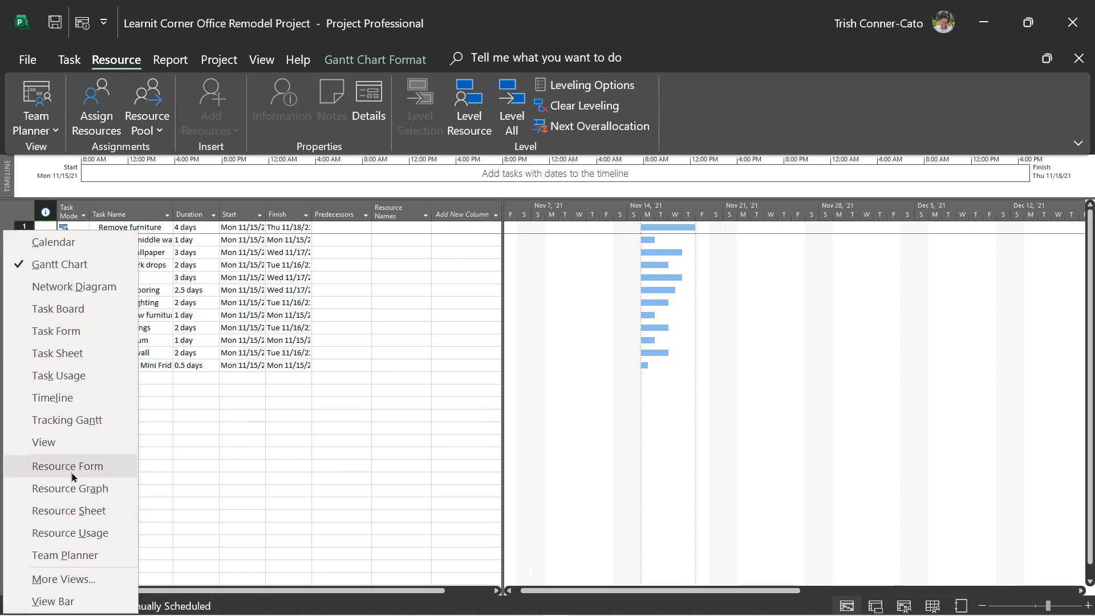
pyautogui.click(81, 511)
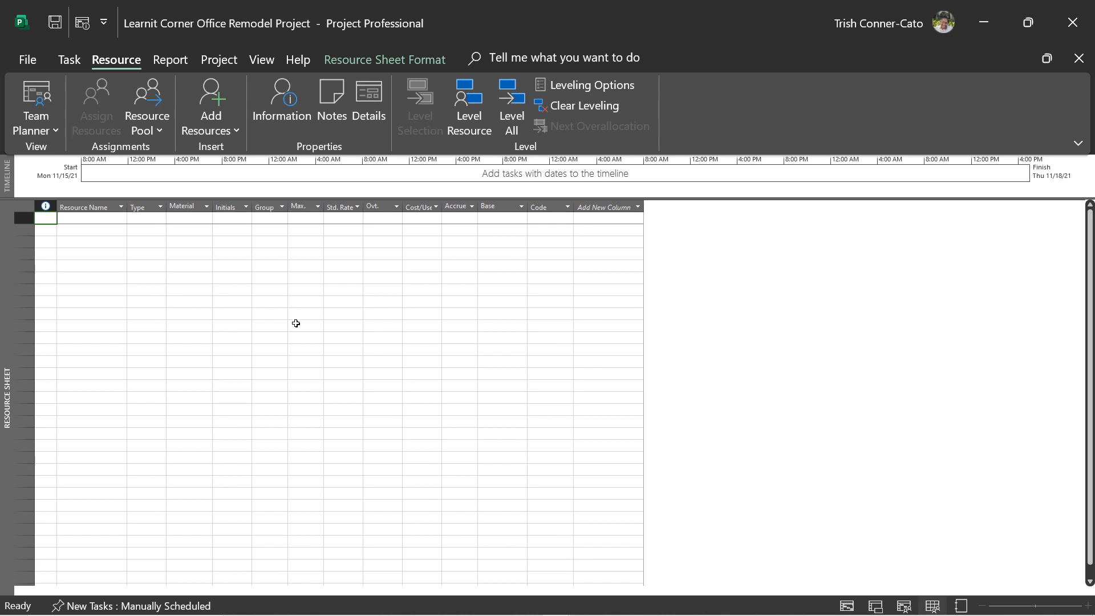
# - Share resources with the Corner Office project from Remodel Resource Pool, keeping pool precedence on conflicts
pyautogui.click(156, 94)
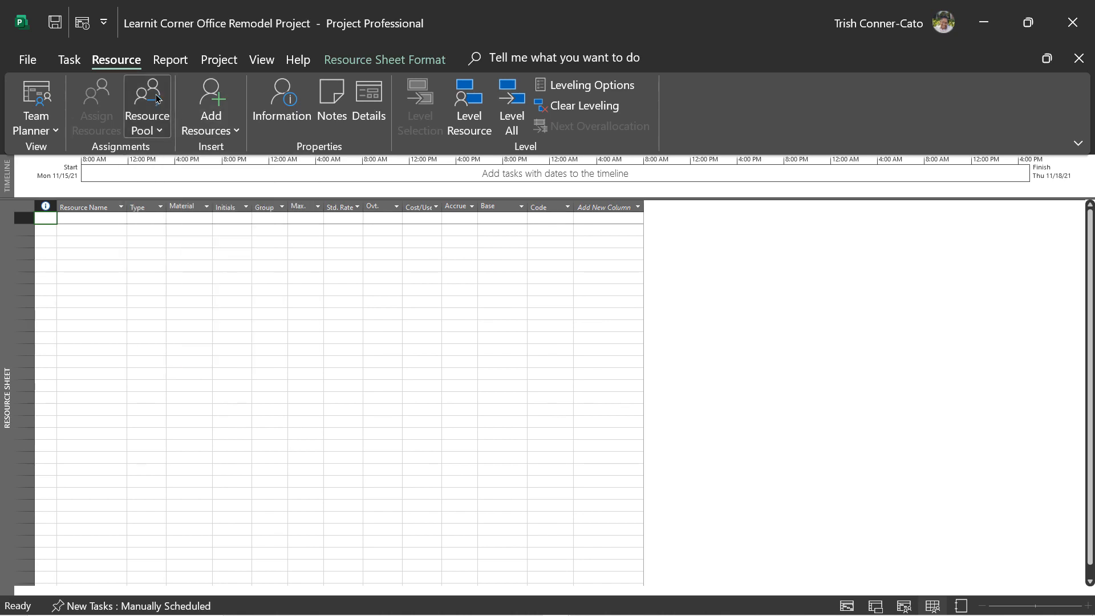
pyautogui.click(163, 154)
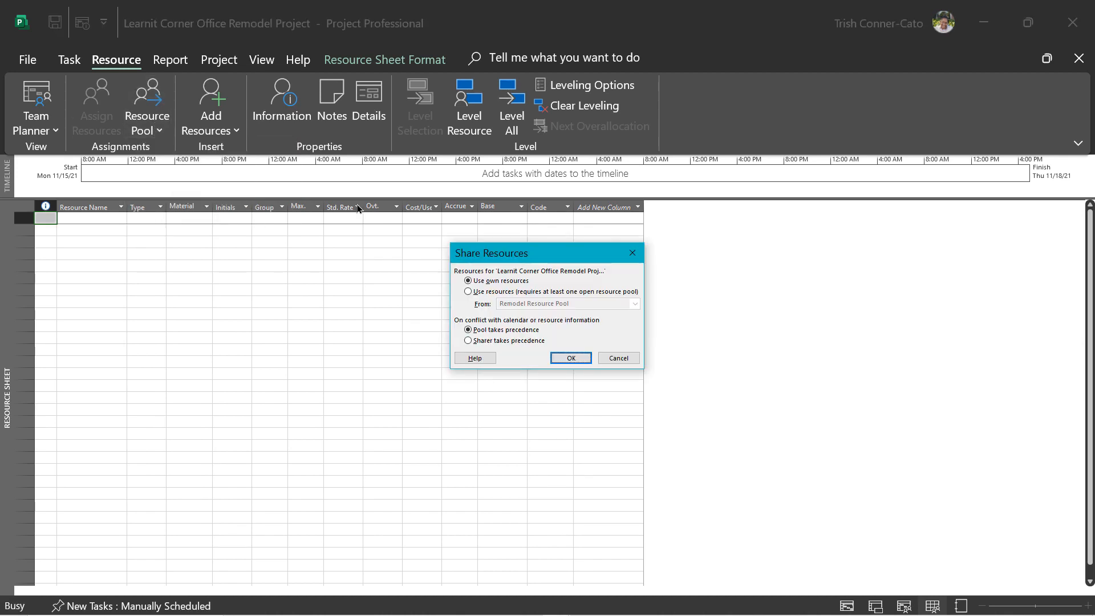
pyautogui.click(470, 293)
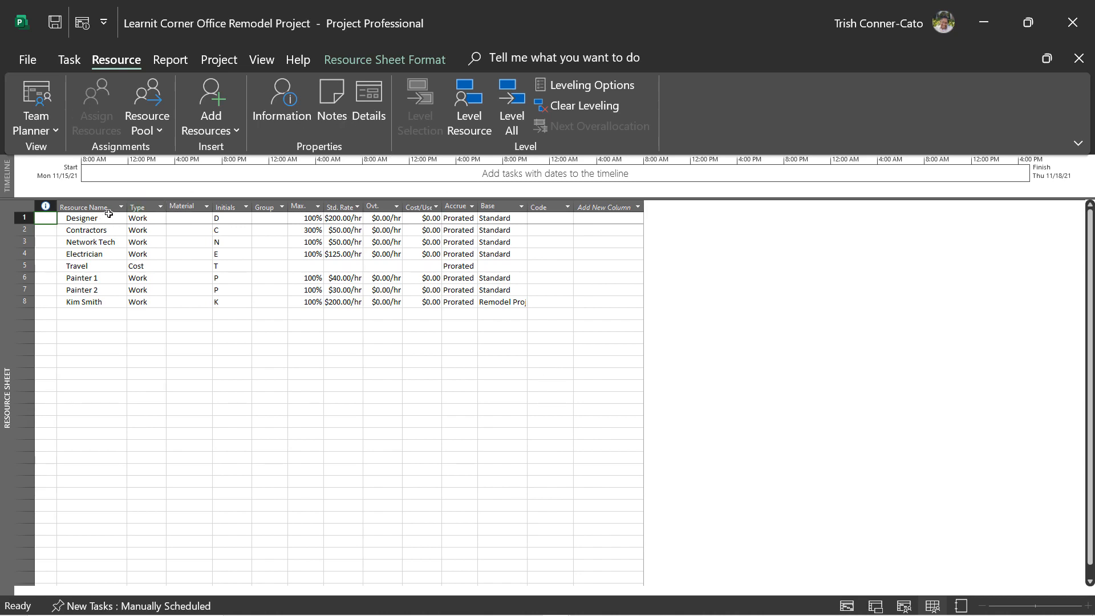
# - Return the Corner Office project to the Gantt Chart view and save it, dismissing the calendar name warning
pyautogui.rightClick(10, 249)
pyautogui.click(76, 264)
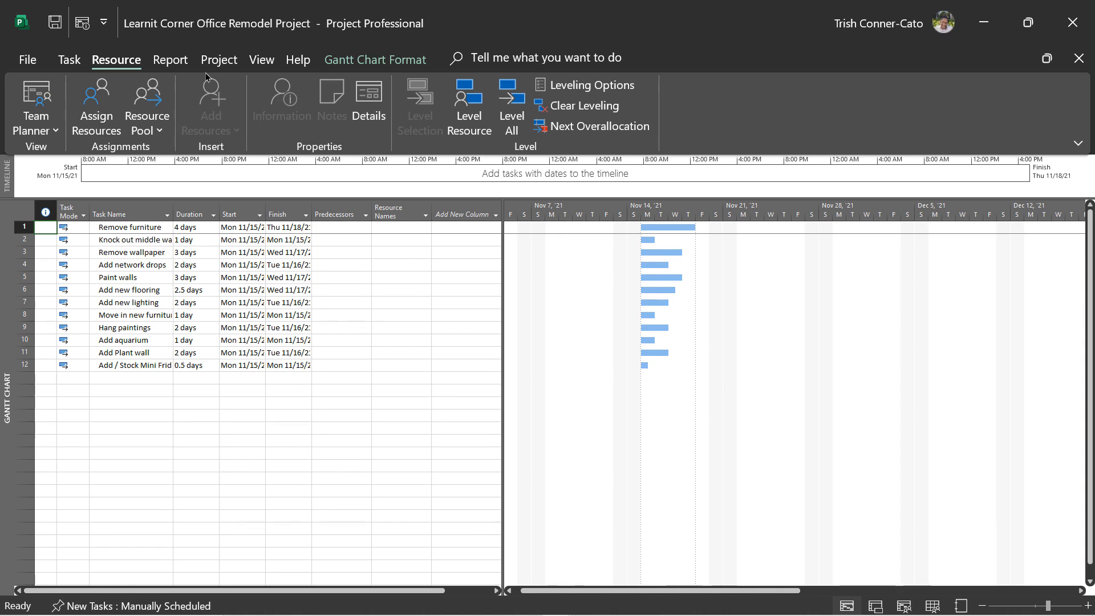
pyautogui.click(56, 23)
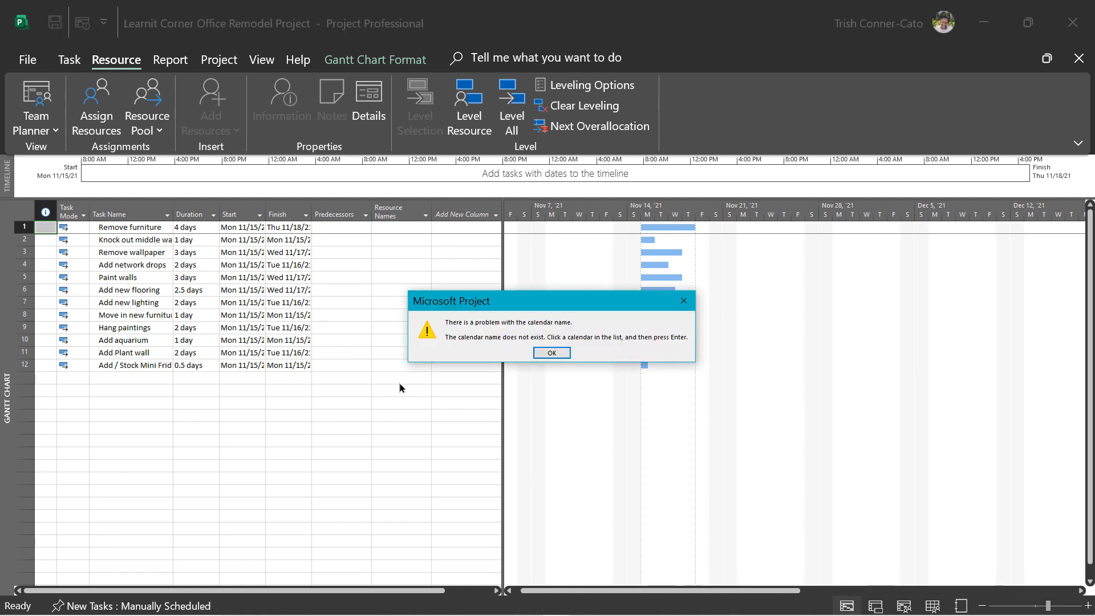
pyautogui.click(552, 353)
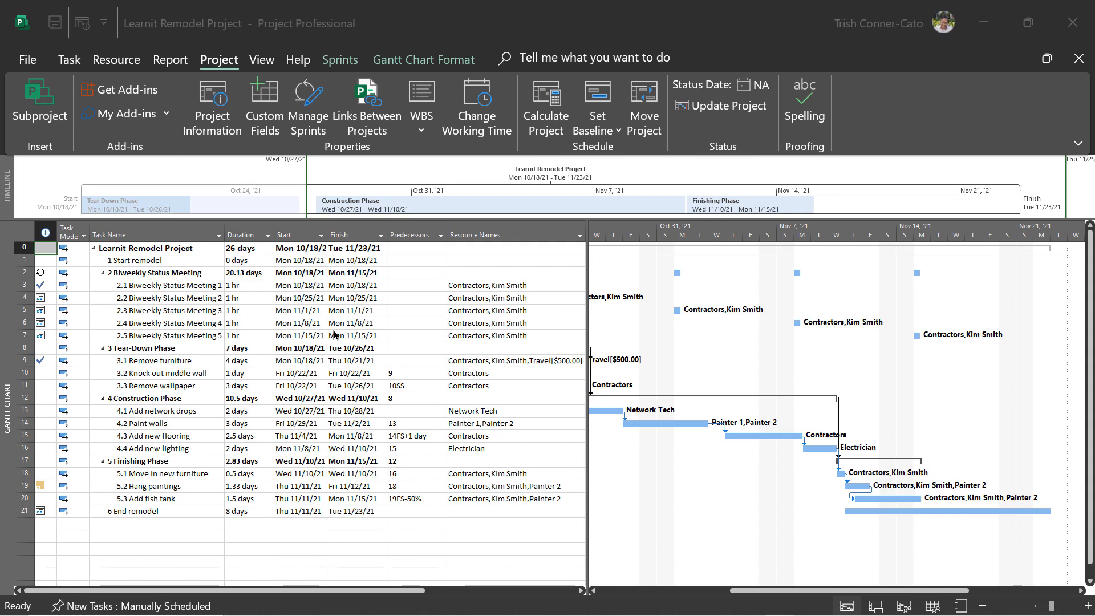
# - Start exporting Learnit Remodel Project as a PDF of the same name in the Microsoft Project 2019 - Advanced folder
pyautogui.click(30, 61)
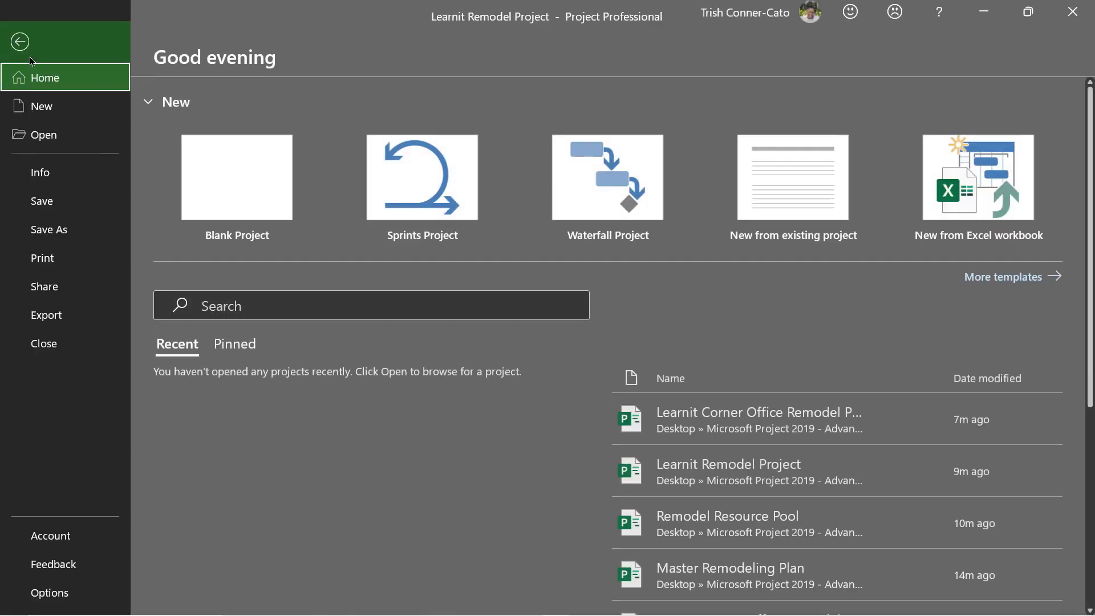
pyautogui.click(58, 317)
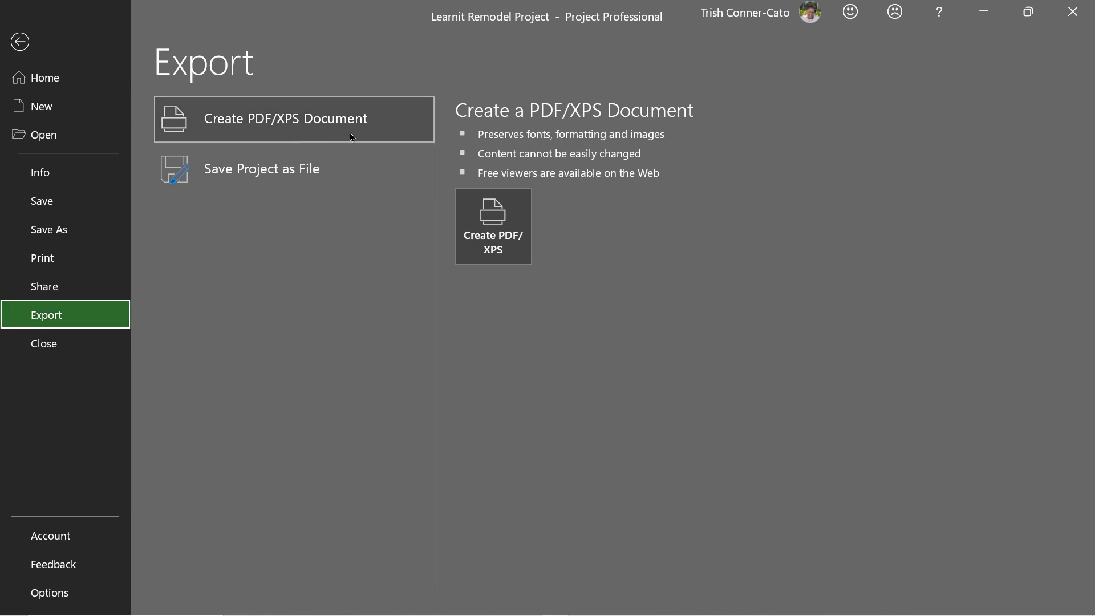
pyautogui.click(251, 174)
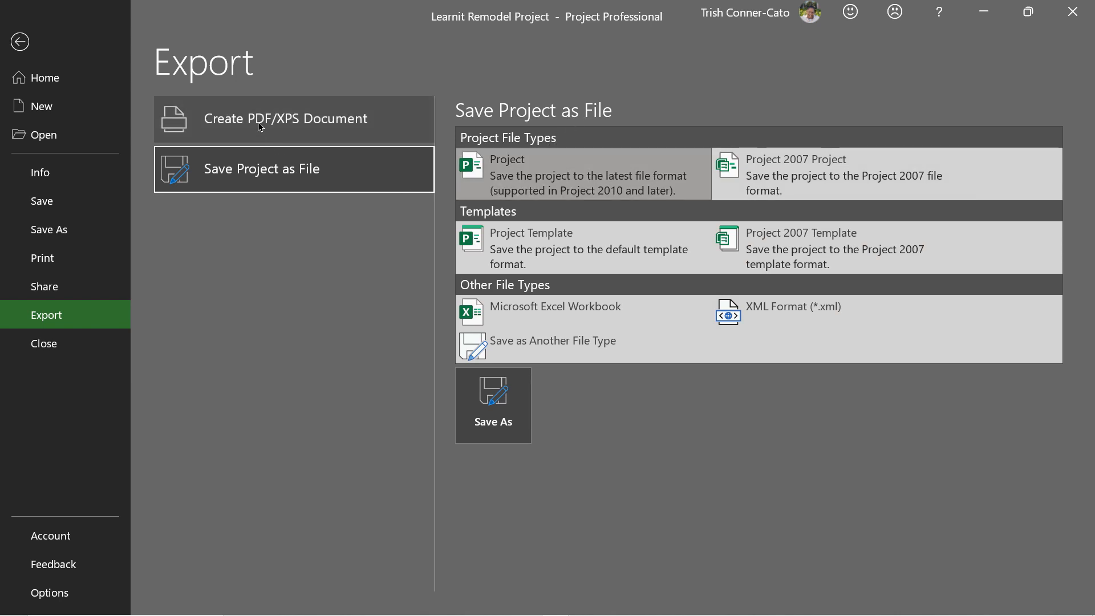
pyautogui.click(288, 128)
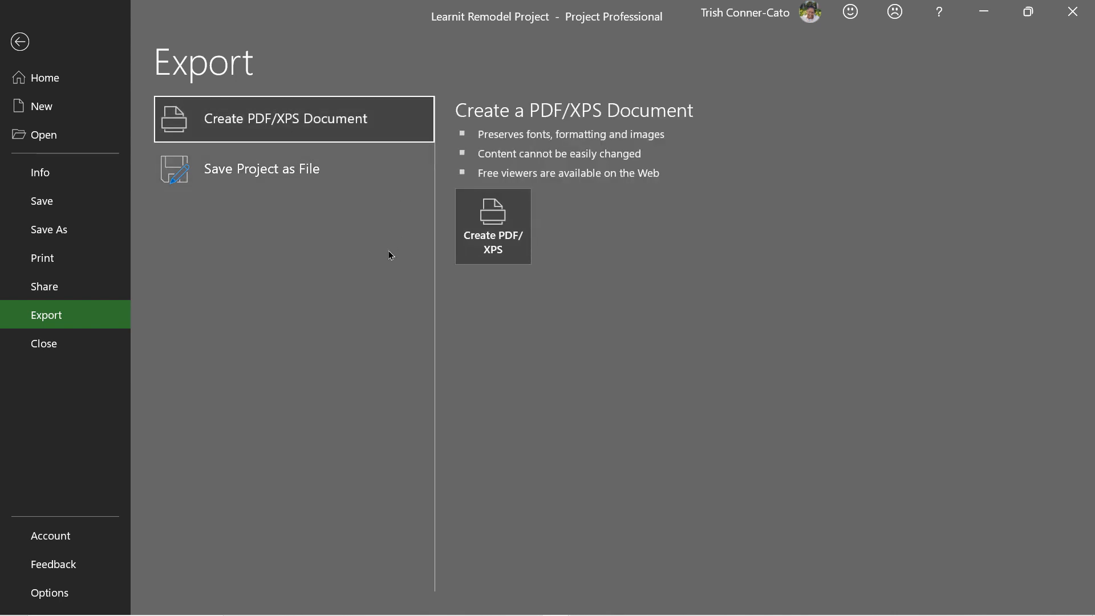
pyautogui.click(494, 234)
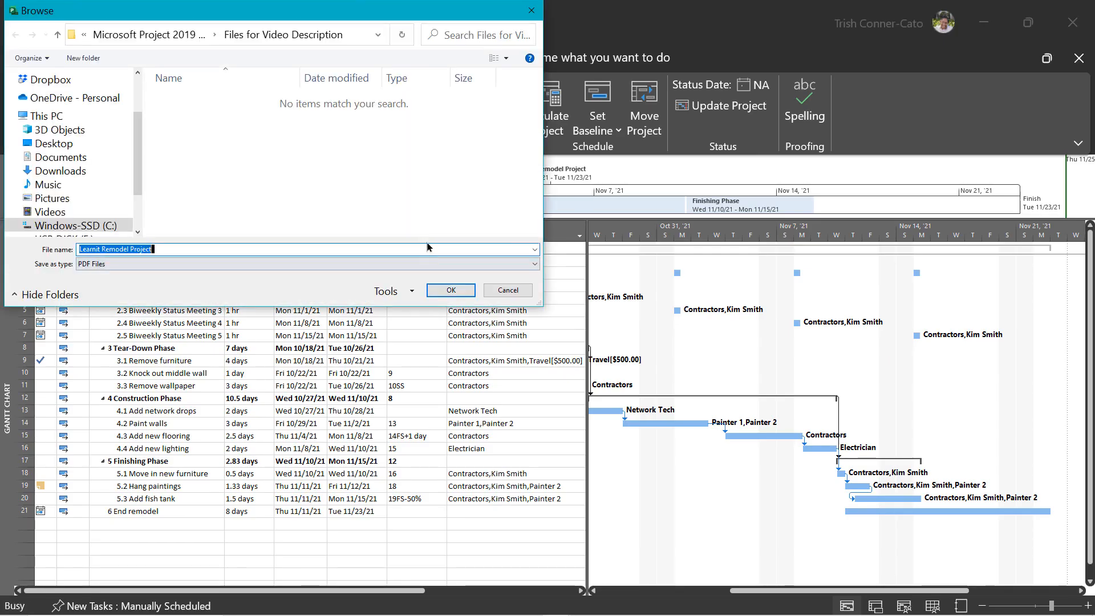
pyautogui.click(169, 39)
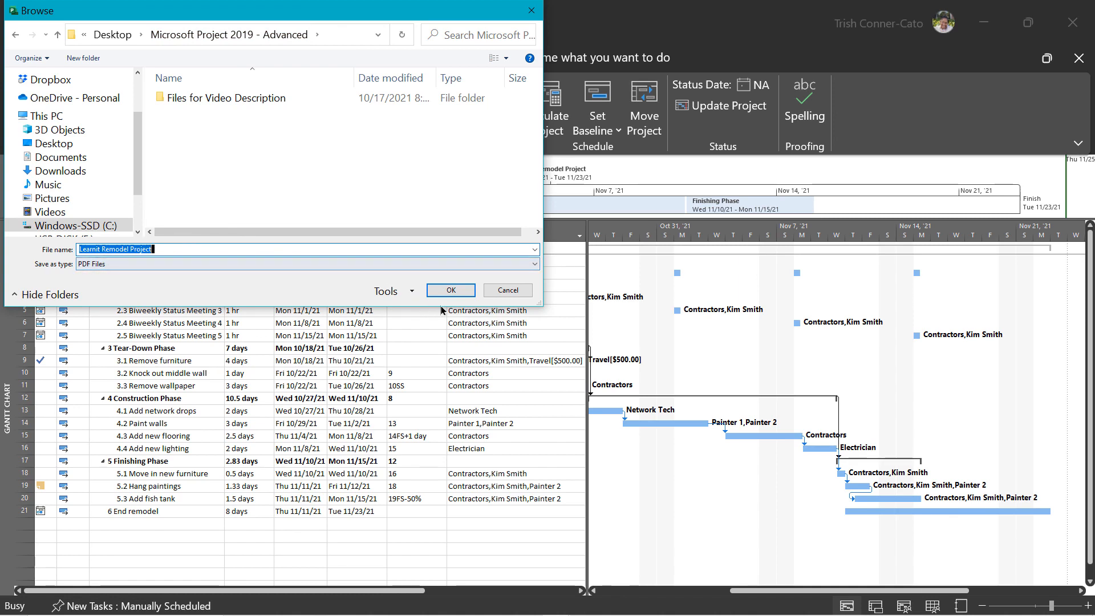
pyautogui.click(451, 291)
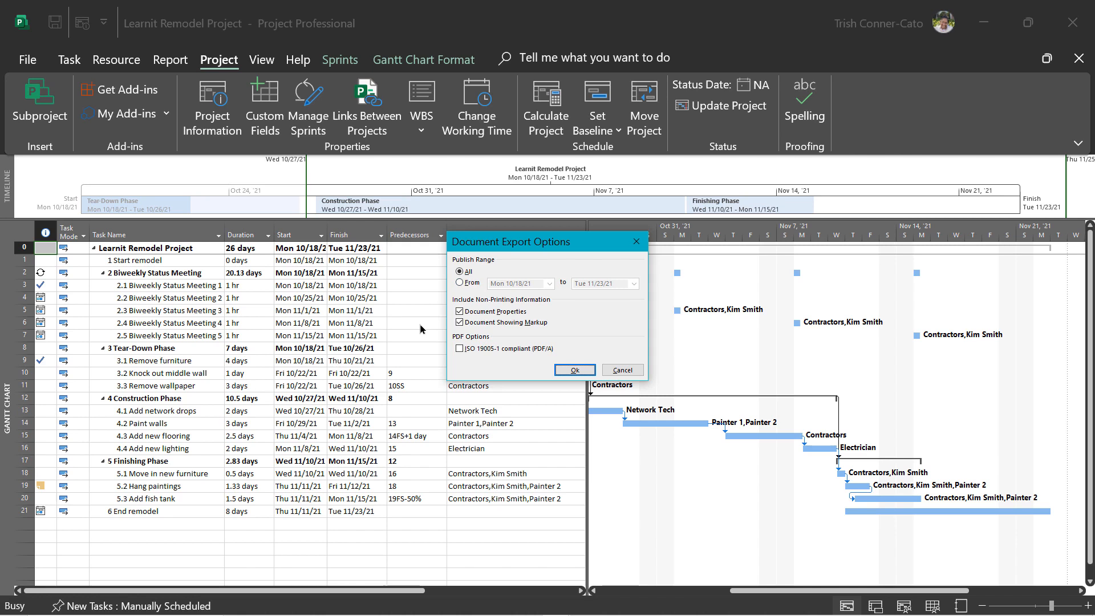
# - Exclude document properties and markup from the PDF, keep the publish range at All, and complete the export
pyautogui.click(459, 313)
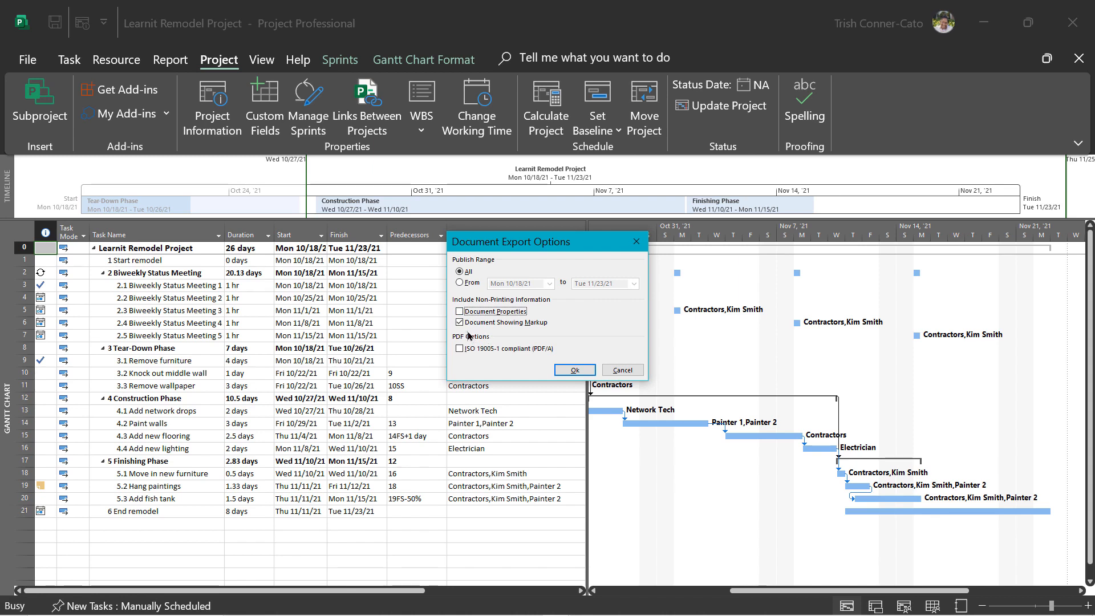
pyautogui.click(460, 323)
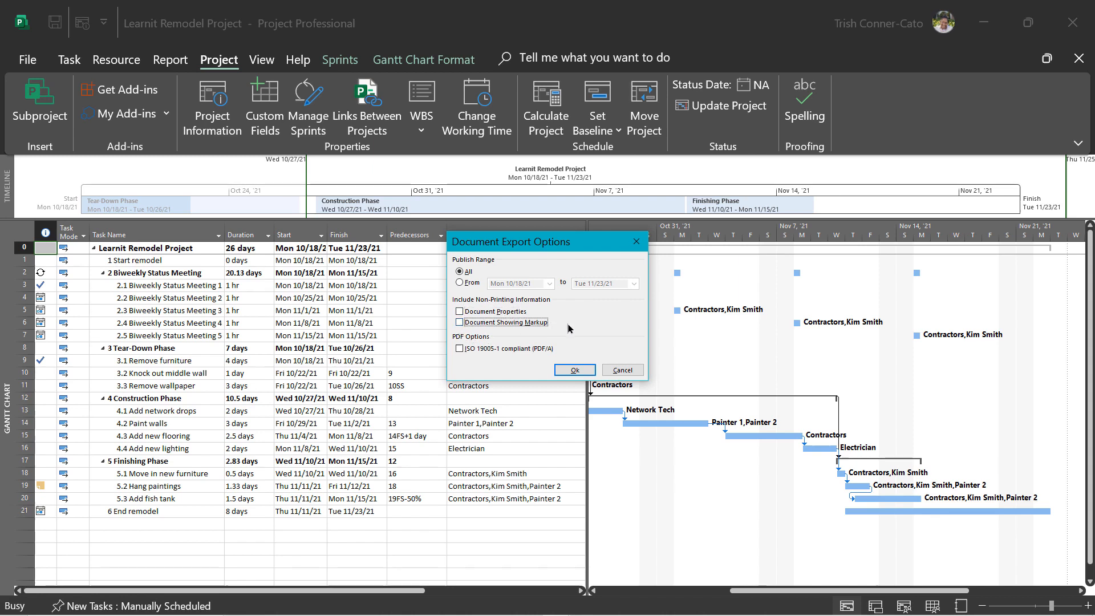
pyautogui.click(575, 370)
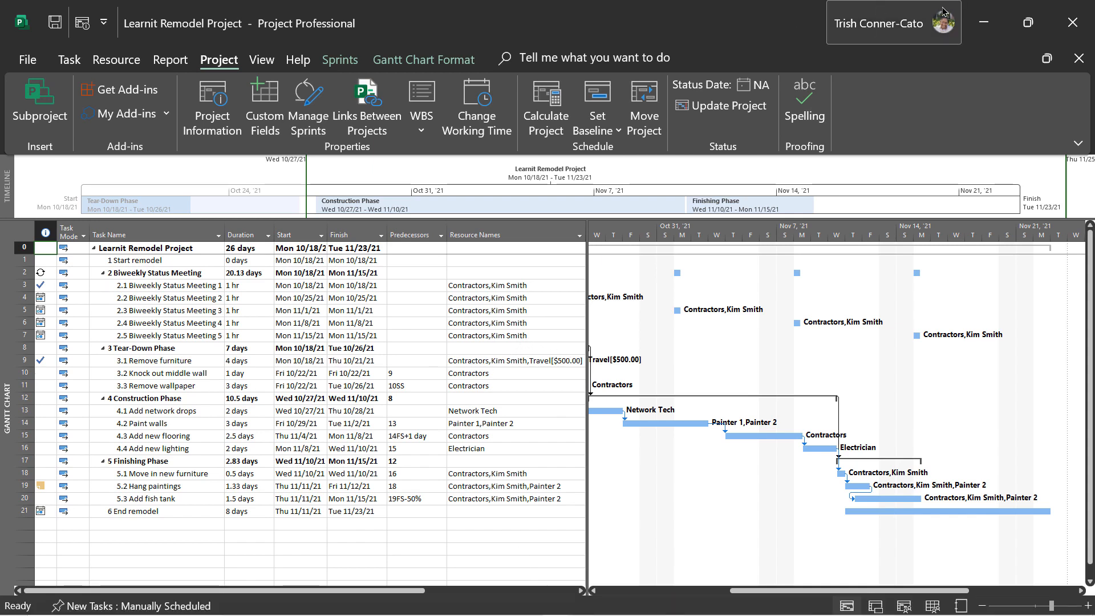
# - Switch to File Explorer, examine the exported Learnit Remodel Project PDF in a widened preview, and close the window
pyautogui.hotkey('alt', 'Tab')
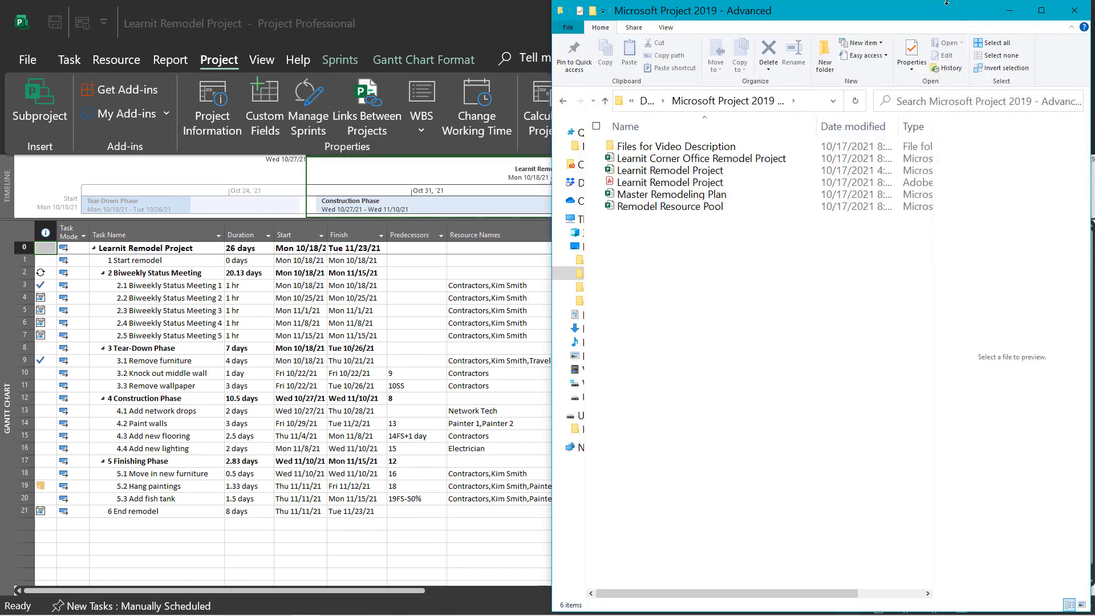
pyautogui.click(630, 184)
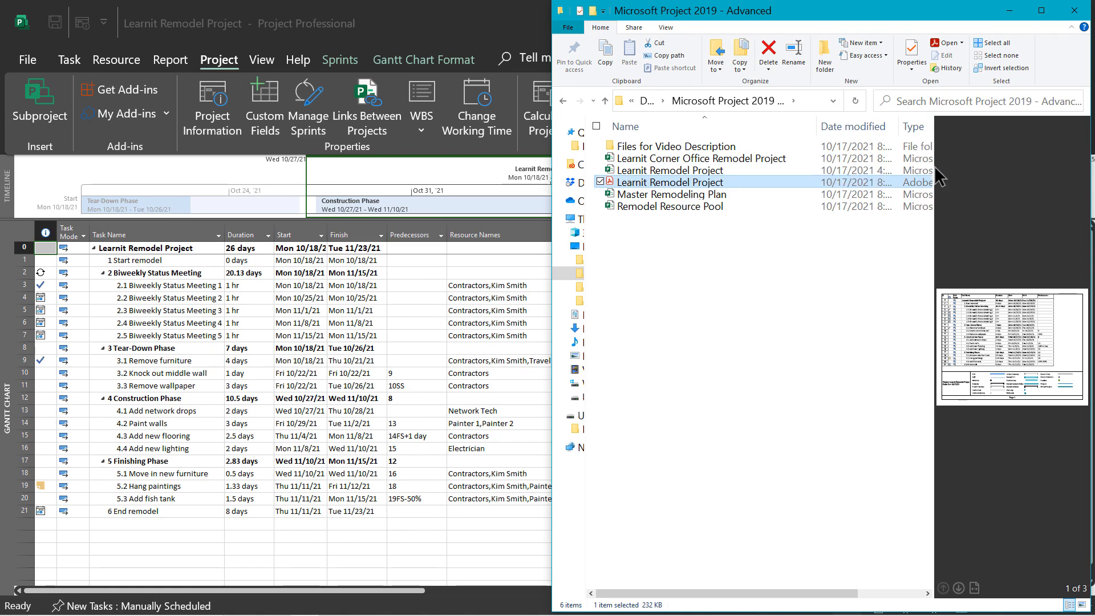
pyautogui.moveTo(933, 174); pyautogui.dragTo(731, 227)
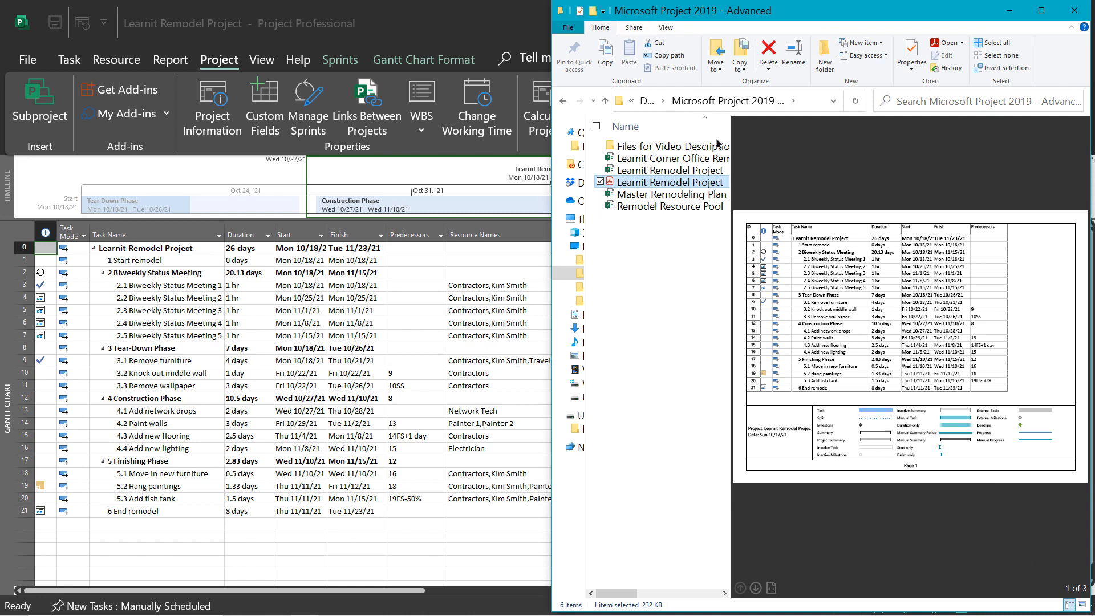
pyautogui.click(1075, 12)
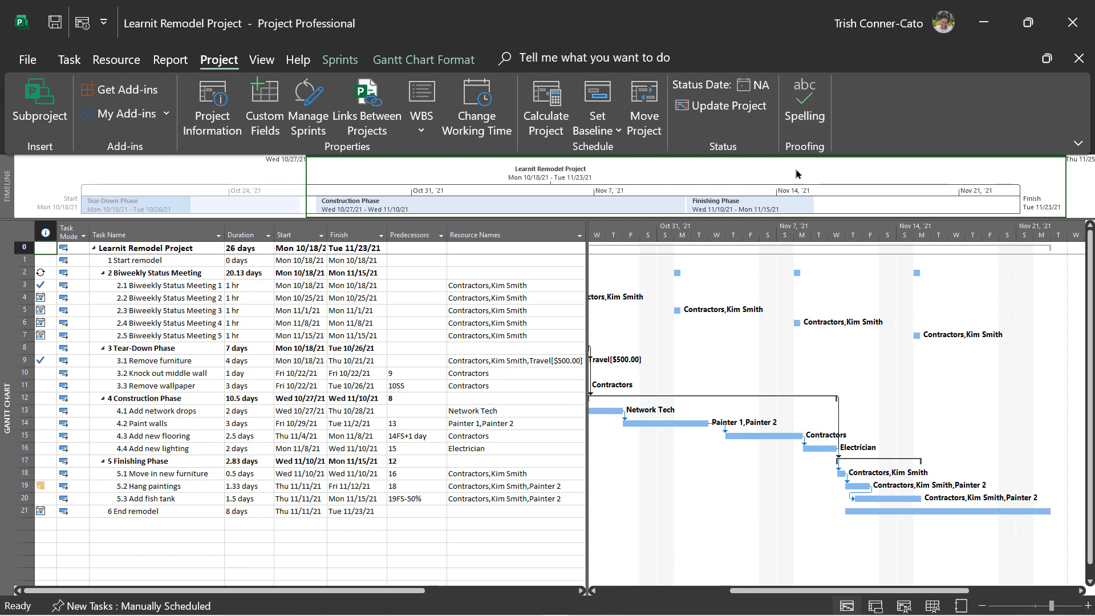